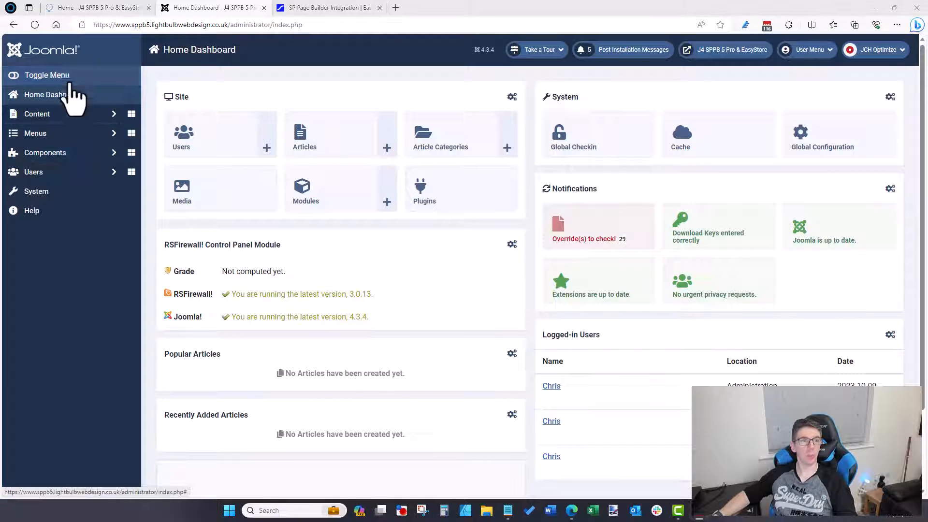
Step: Go from Components > EasyStore Dashboard to 'Configure Your Store' to reach the General settings
click(57, 154)
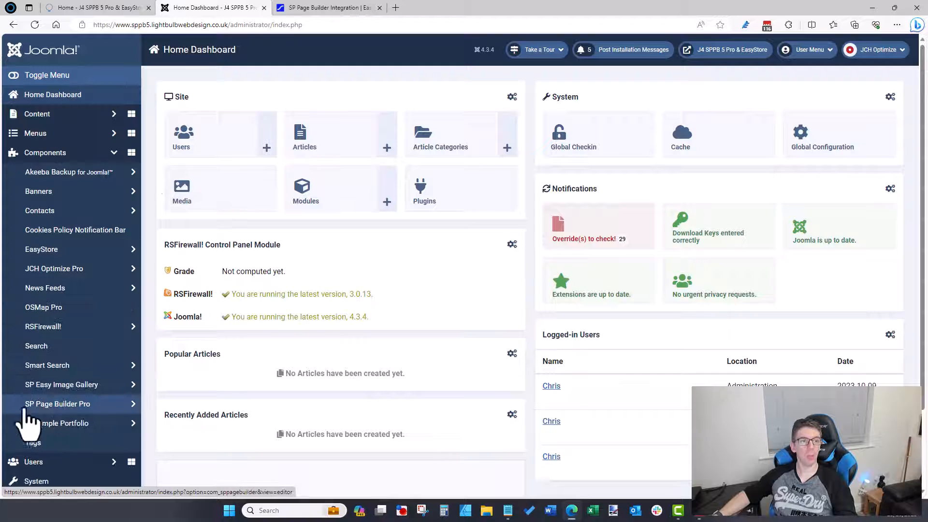
click(52, 251)
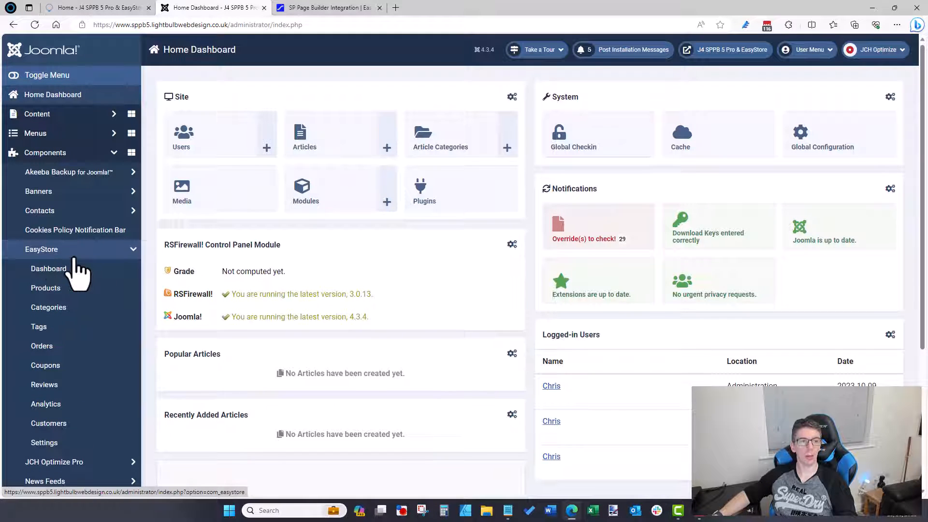
click(67, 268)
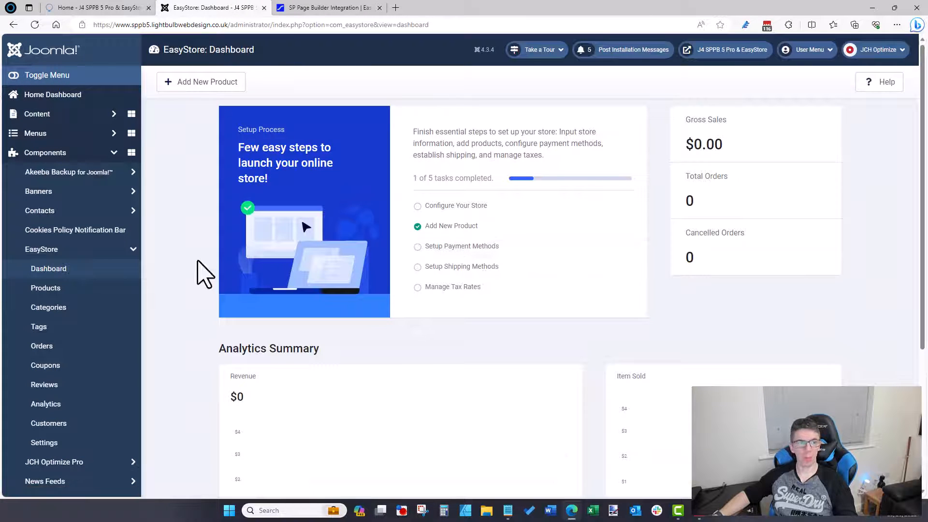
scroll(189, 261, down, 1)
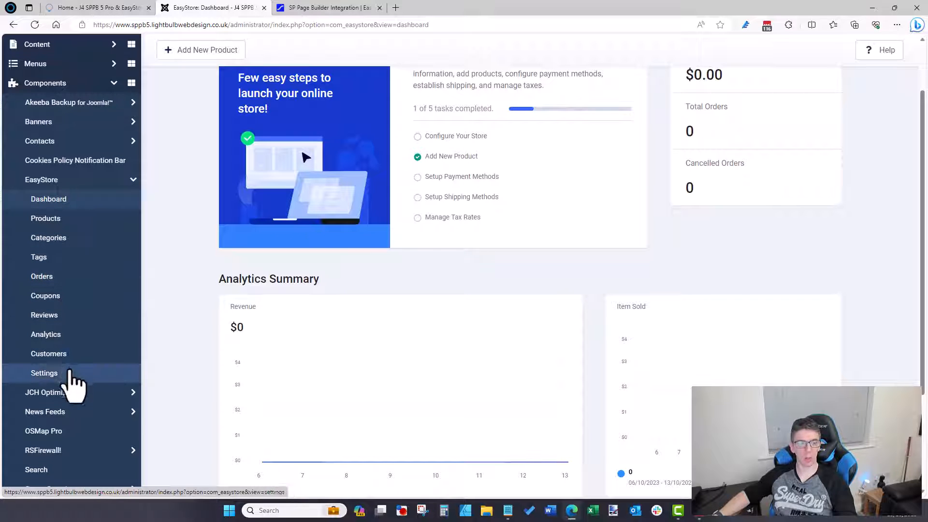
scroll(198, 312, up, 1)
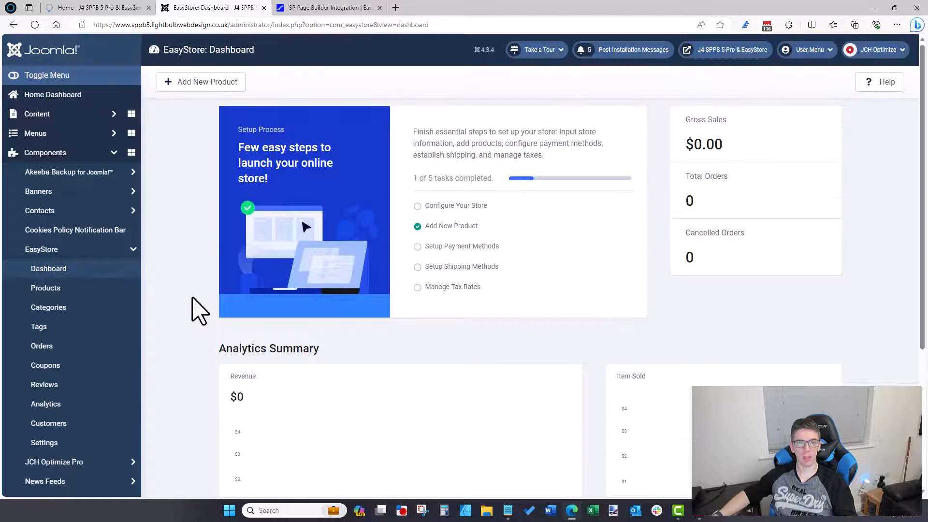
click(437, 211)
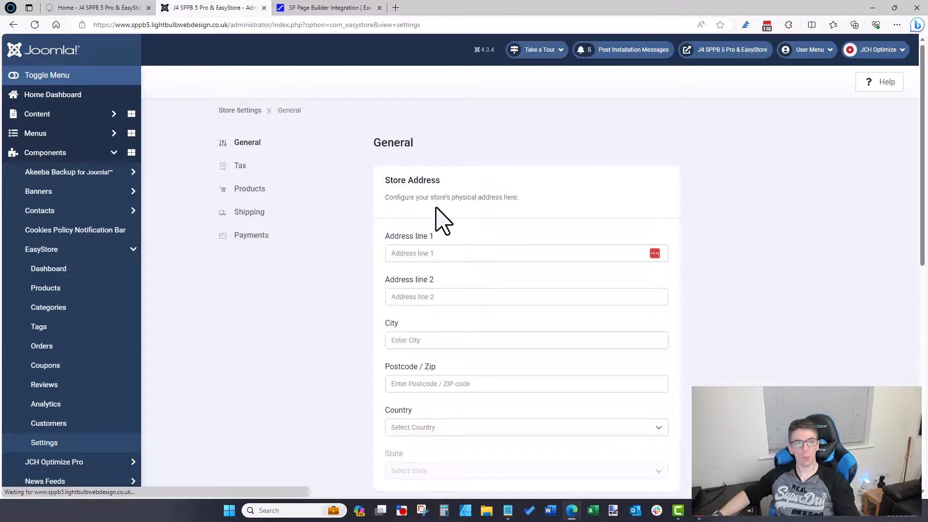
scroll(437, 227, down, 7)
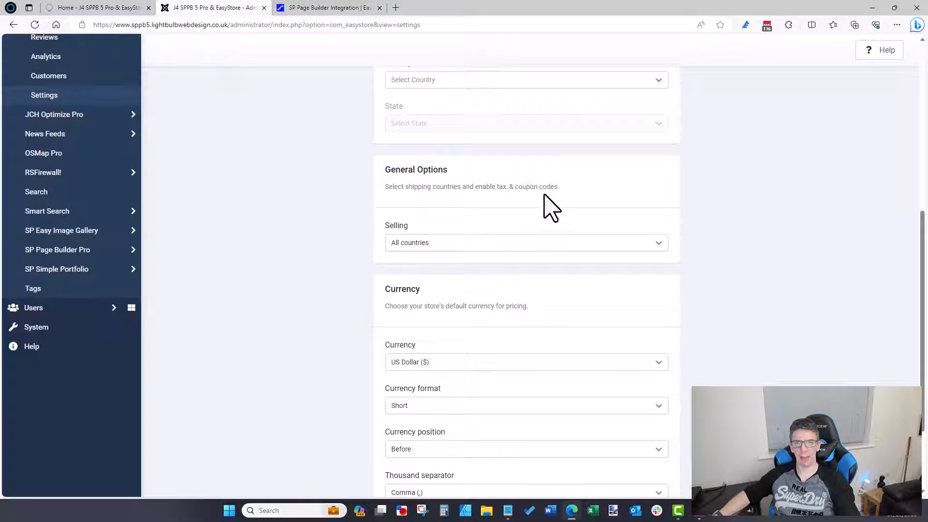
drag(559, 188, 403, 181)
click(345, 210)
scroll(352, 218, up, 2)
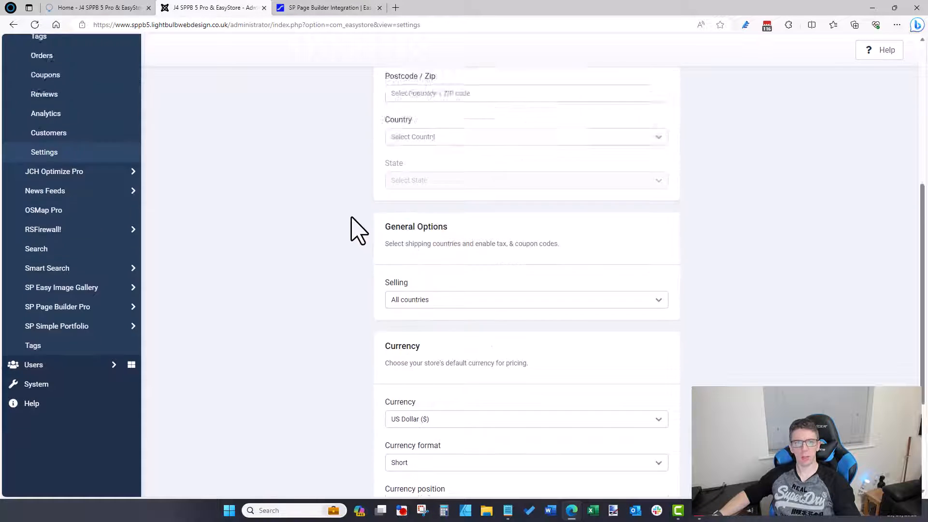
scroll(351, 217, up, 4)
scroll(353, 230, down, 1)
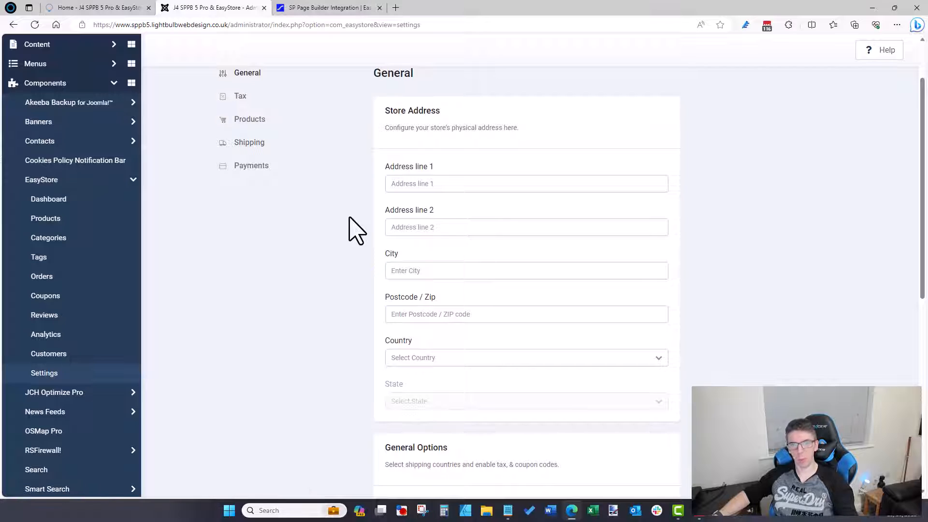
scroll(351, 220, down, 4)
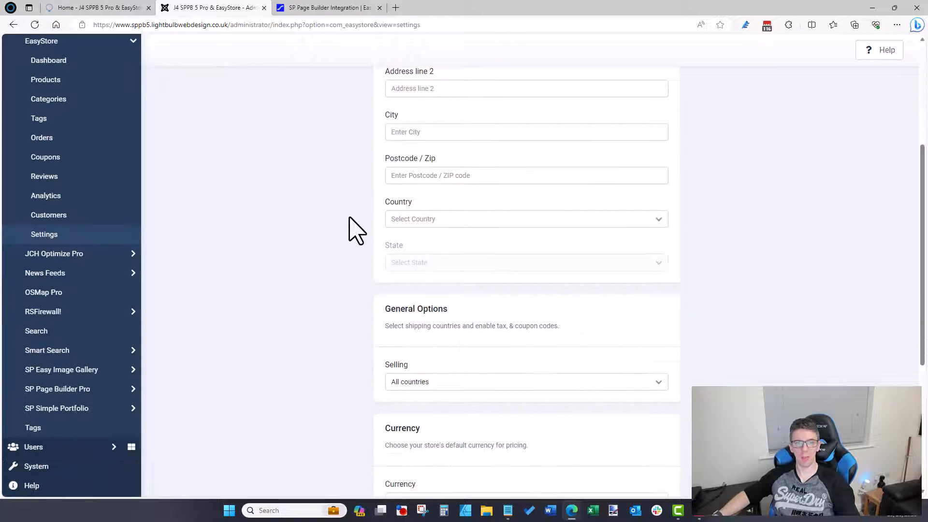
scroll(349, 218, down, 1)
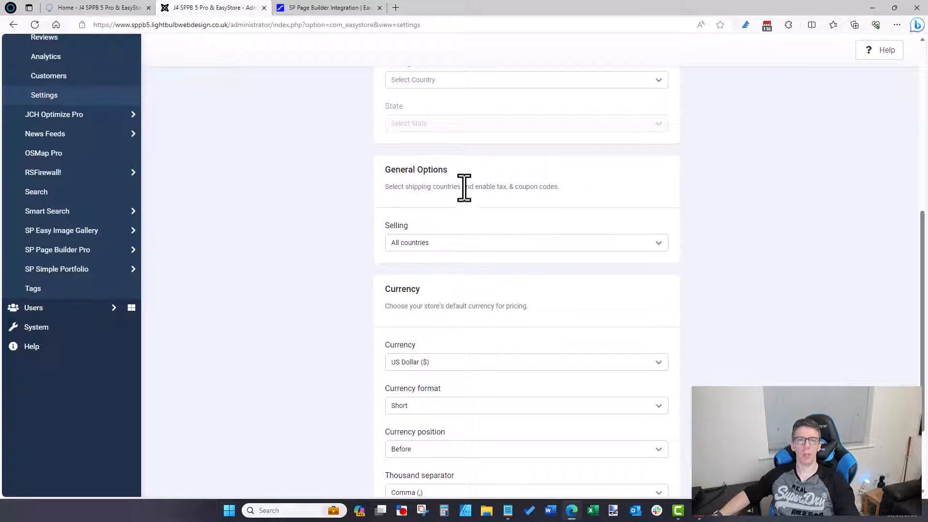
click(442, 245)
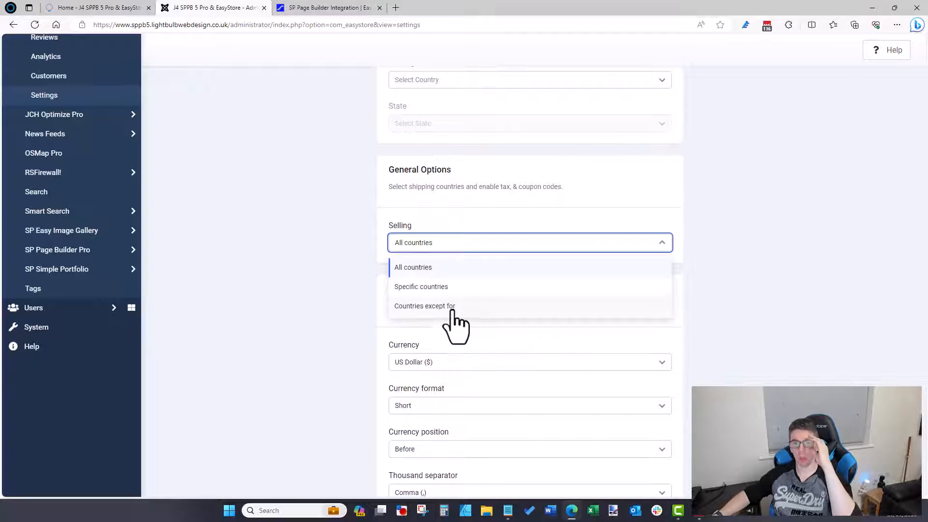
click(426, 307)
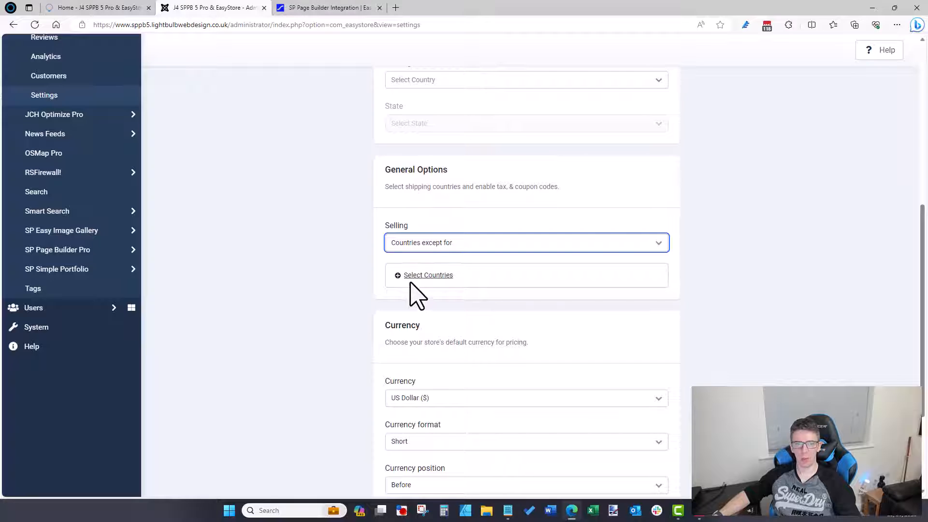
click(449, 241)
click(428, 266)
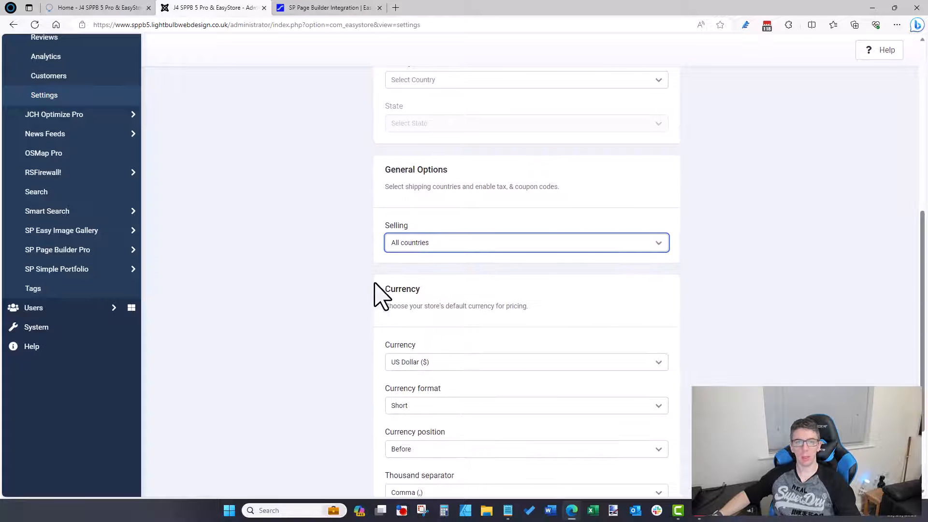
scroll(369, 296, down, 1)
scroll(370, 296, down, 1)
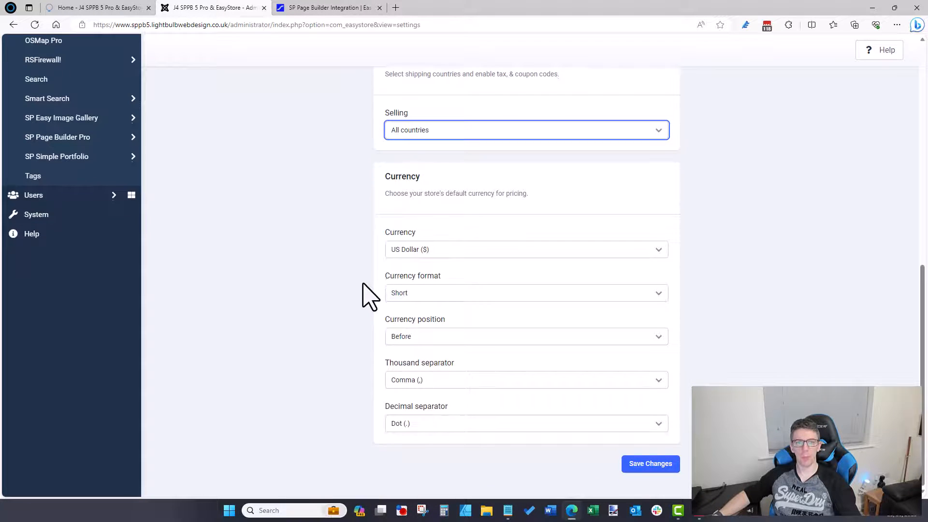
click(413, 258)
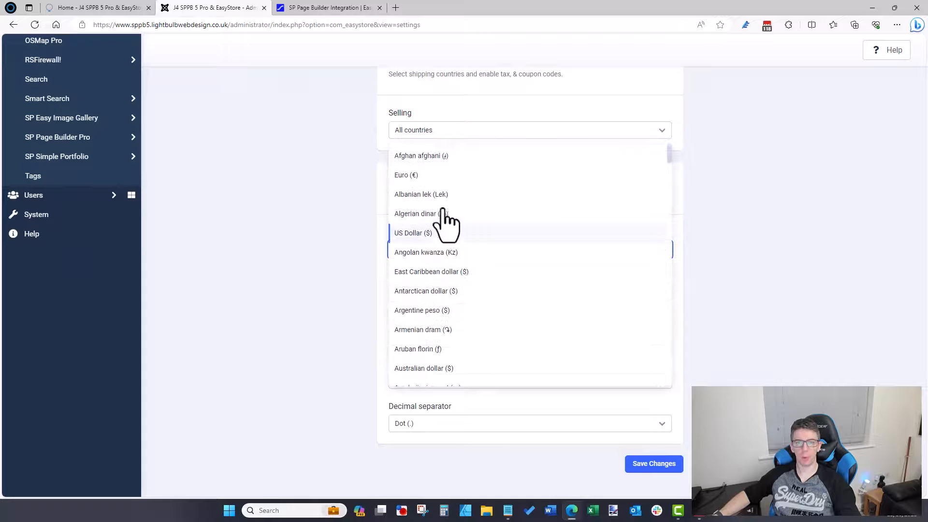
click(766, 192)
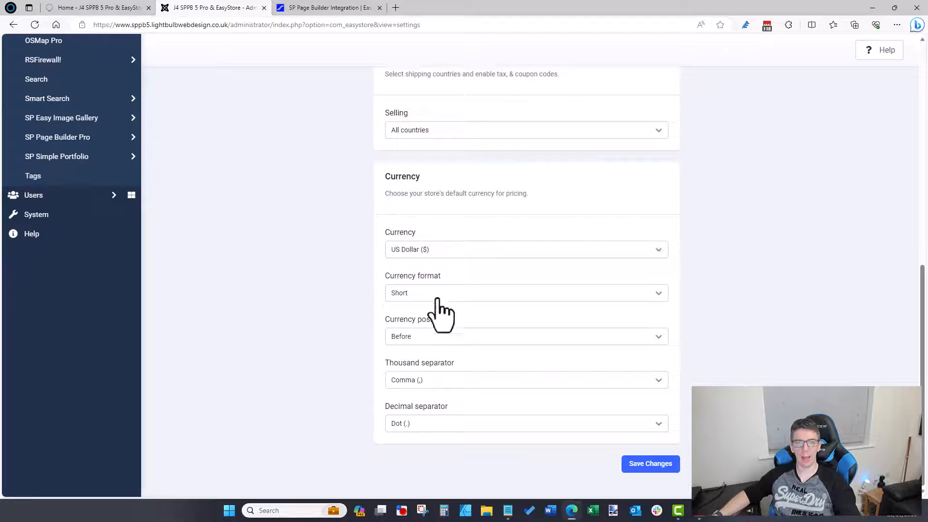
click(426, 339)
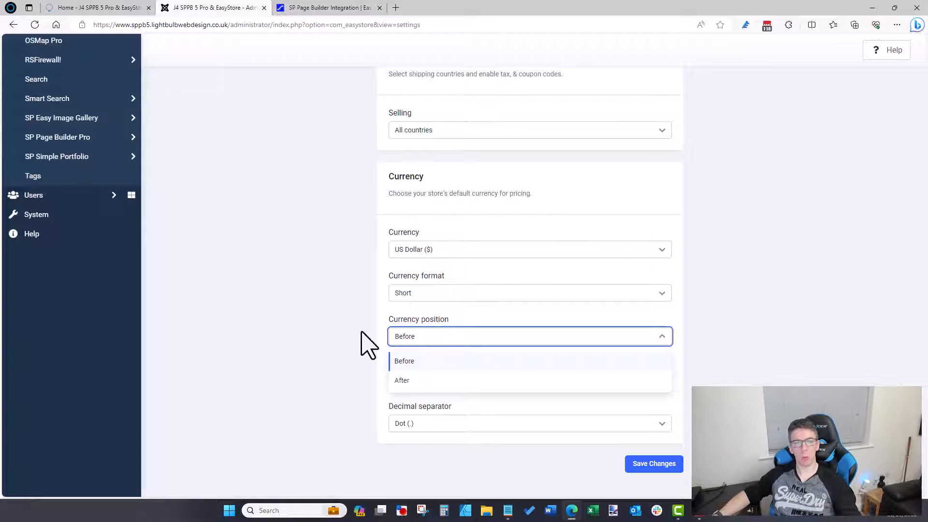
click(366, 344)
scroll(366, 344, up, 10)
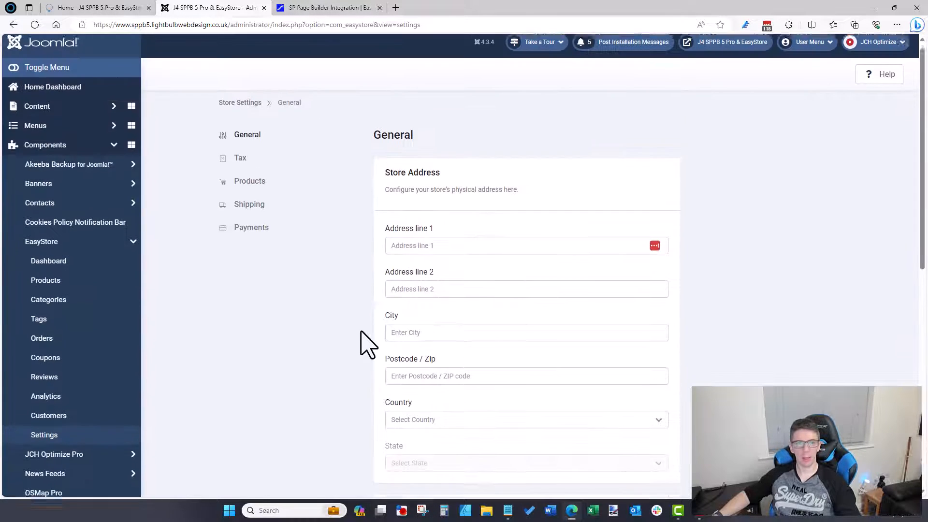
Step: Look over the Tax and General settings tabs, then open the Products settings page
click(240, 167)
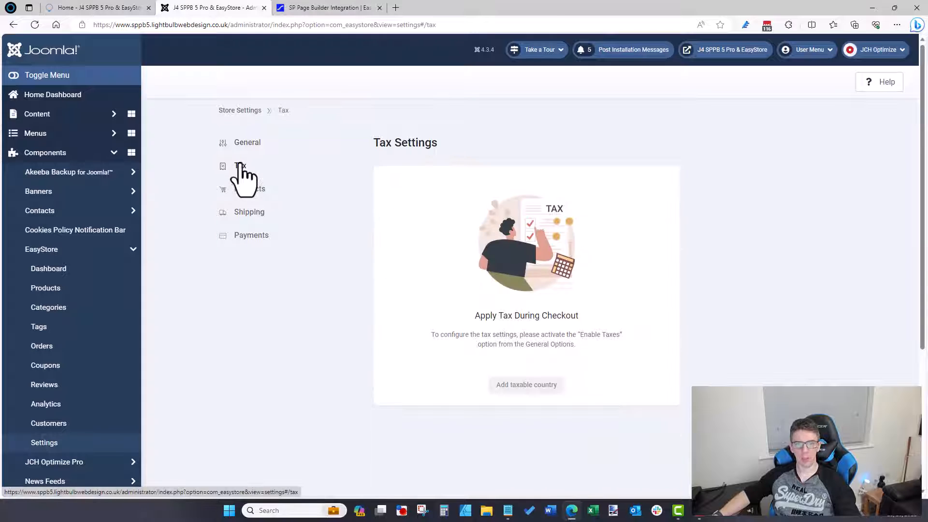
click(250, 143)
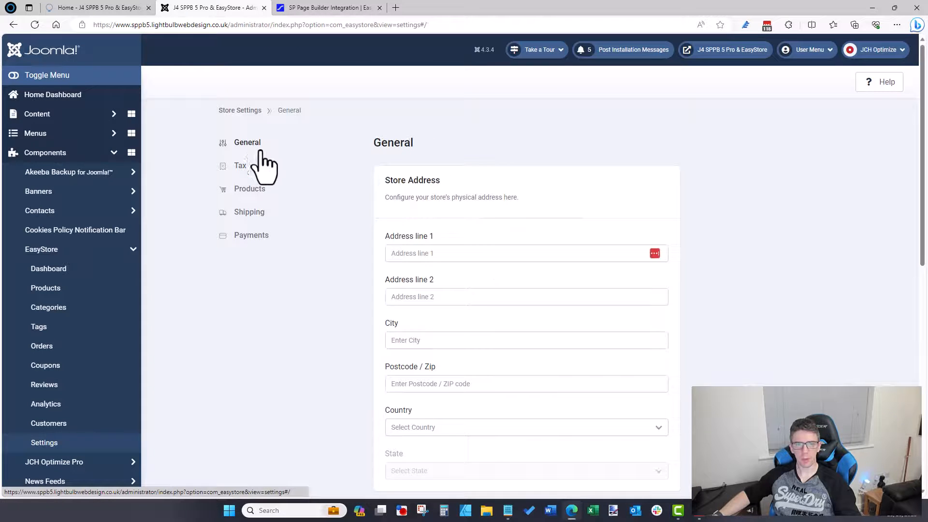
click(241, 166)
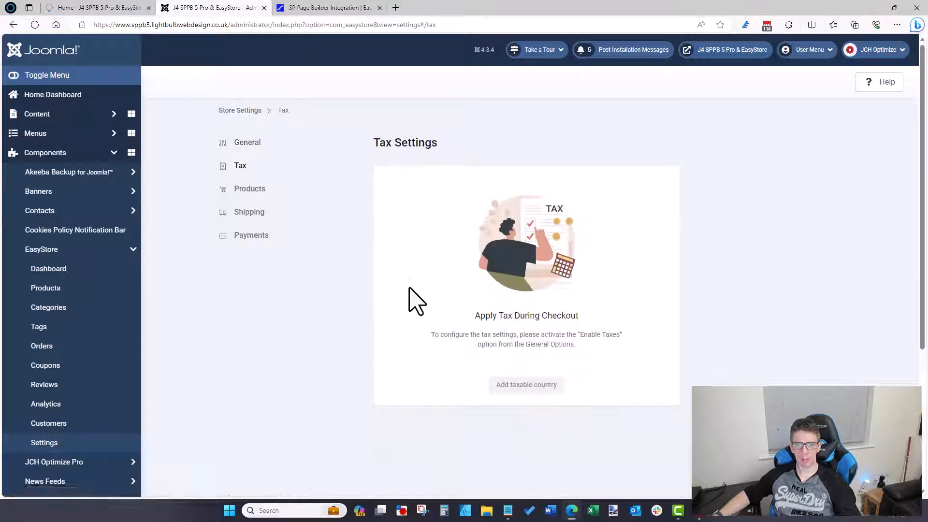
click(241, 143)
scroll(309, 227, down, 5)
scroll(309, 225, down, 5)
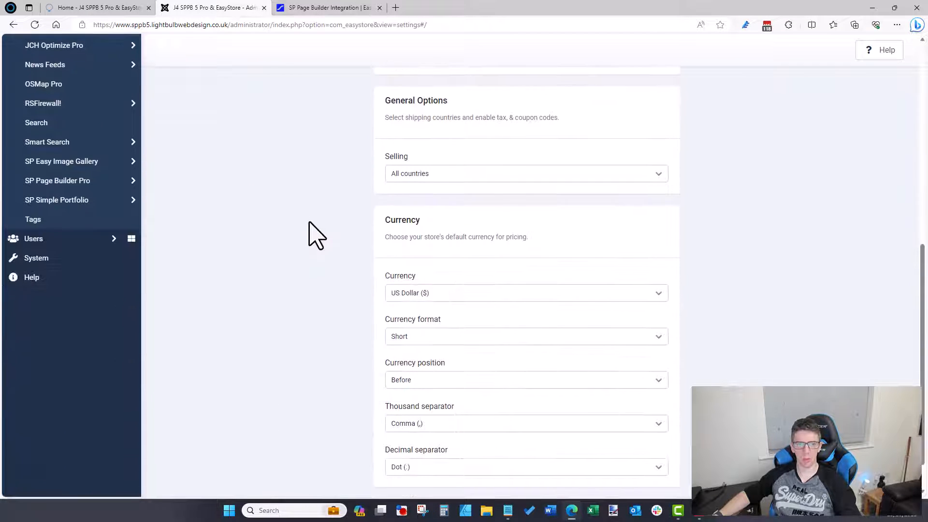
scroll(309, 223, up, 10)
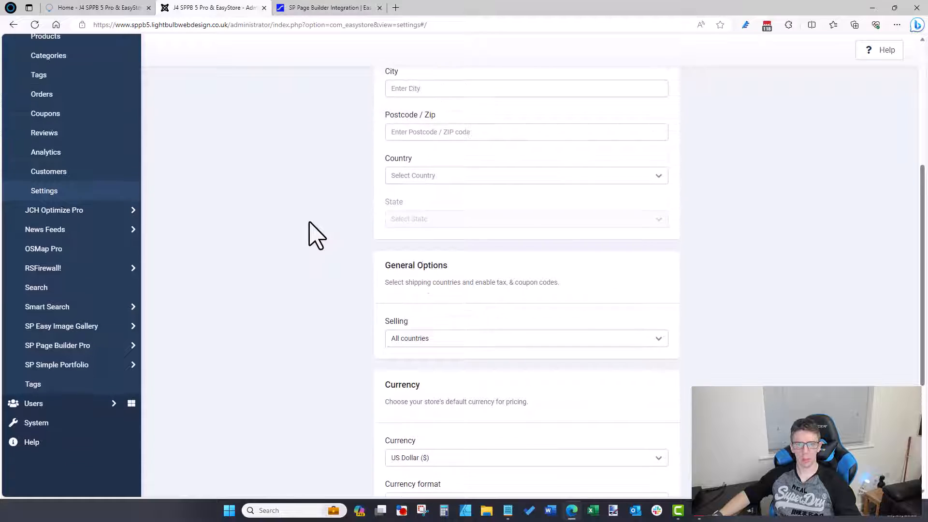
scroll(314, 235, up, 1)
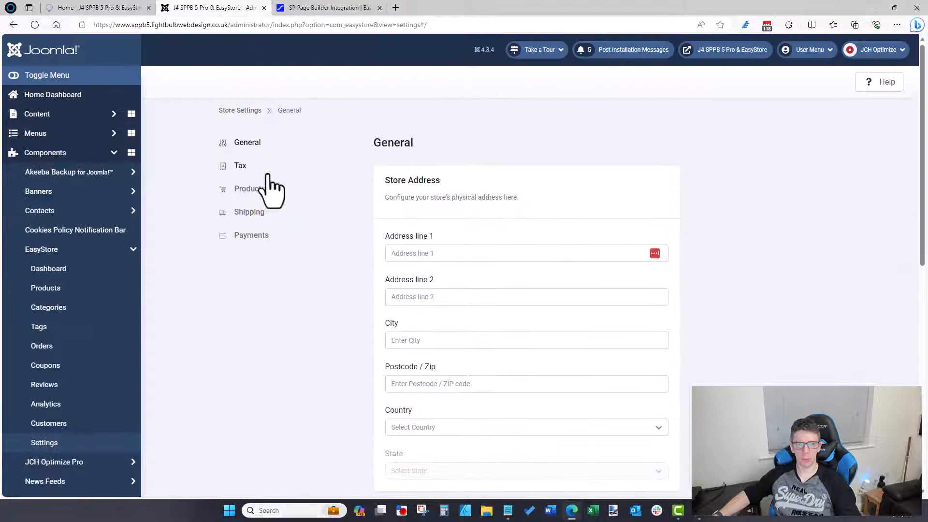
click(243, 167)
click(258, 191)
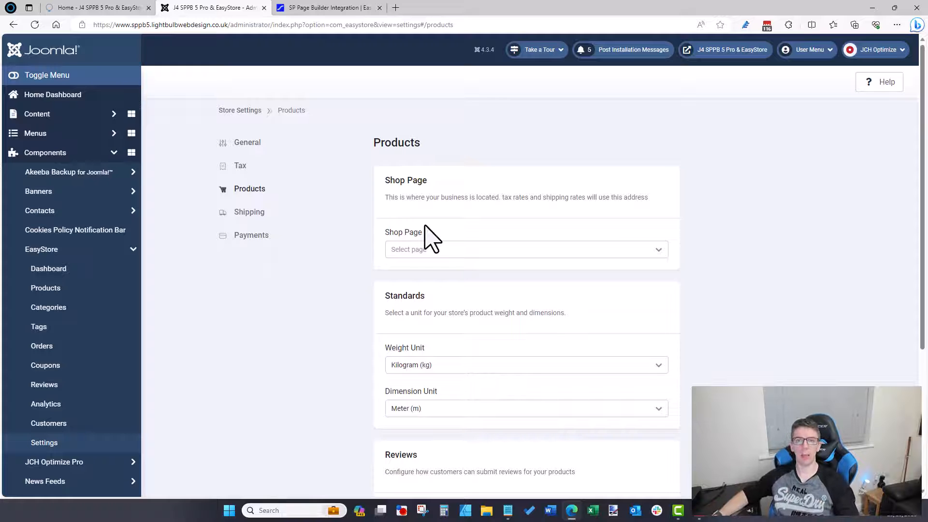
Step: Scroll down to the Reviews card and highlight its heading and description text
scroll(325, 300, down, 3)
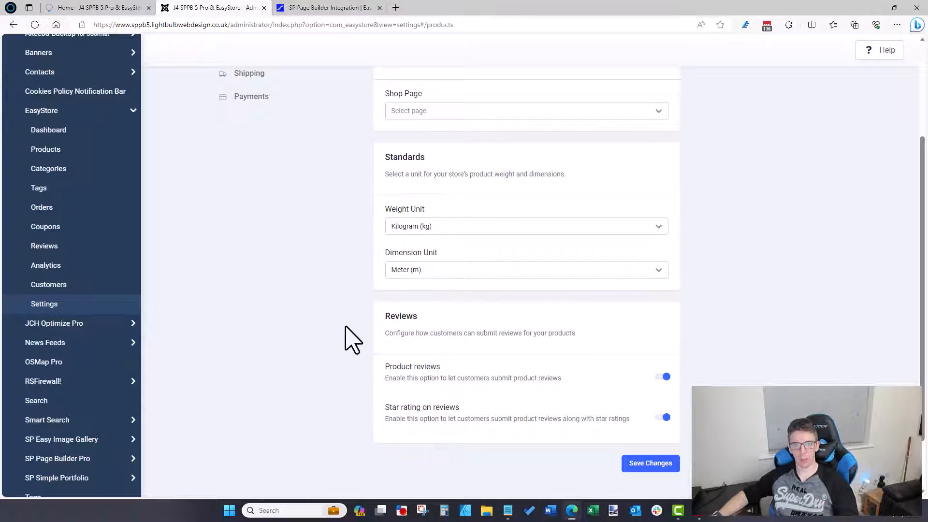
scroll(346, 337, down, 2)
drag(383, 247, 570, 266)
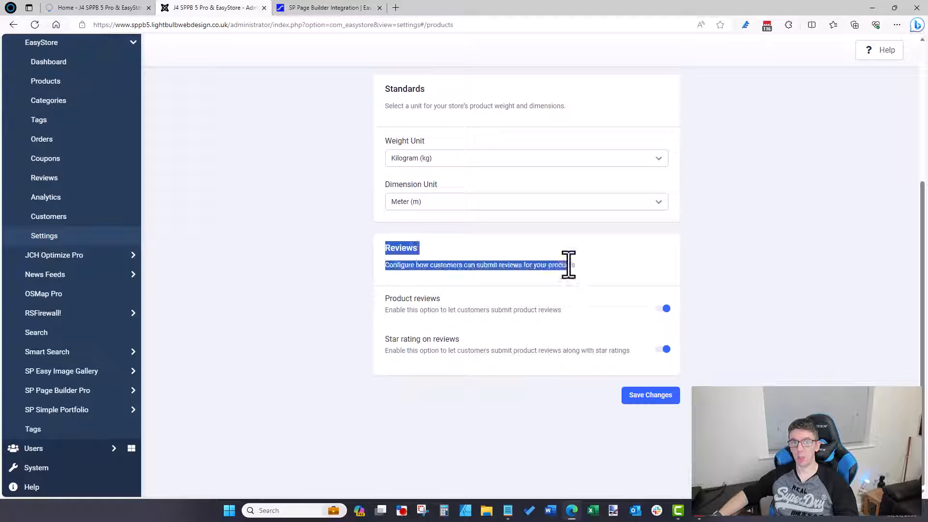
click(583, 268)
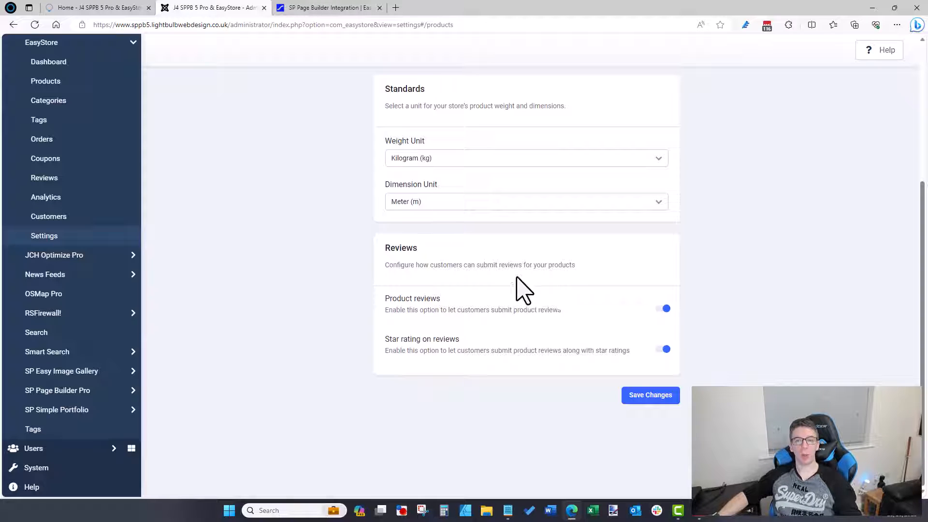
drag(574, 268, 468, 262)
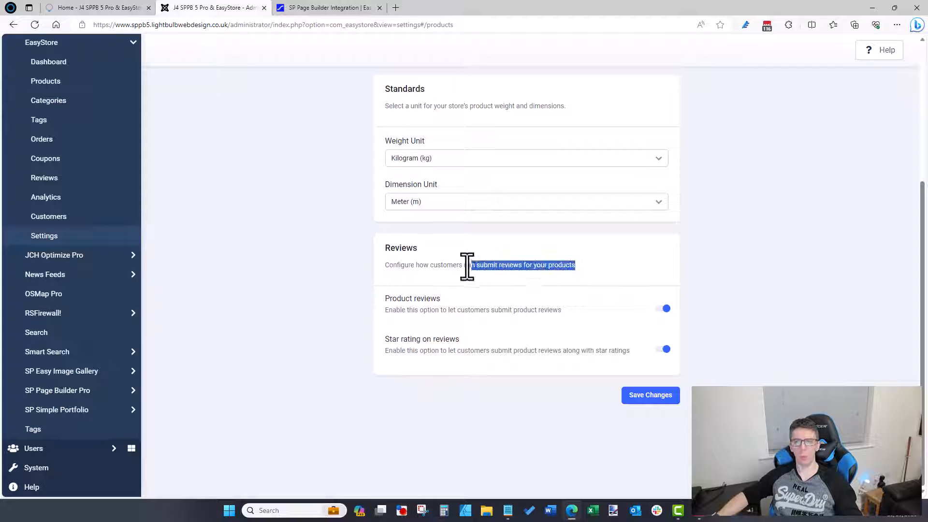
click(447, 271)
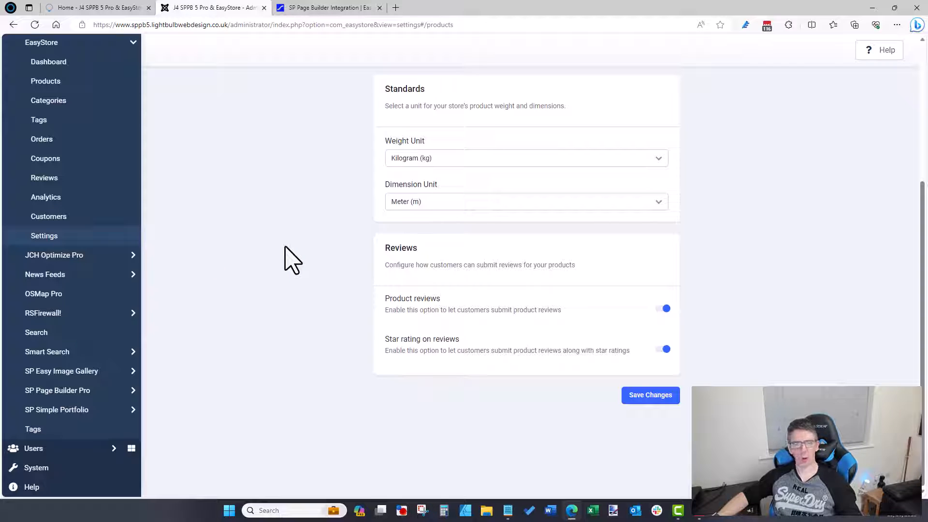
key(alt+Tab)
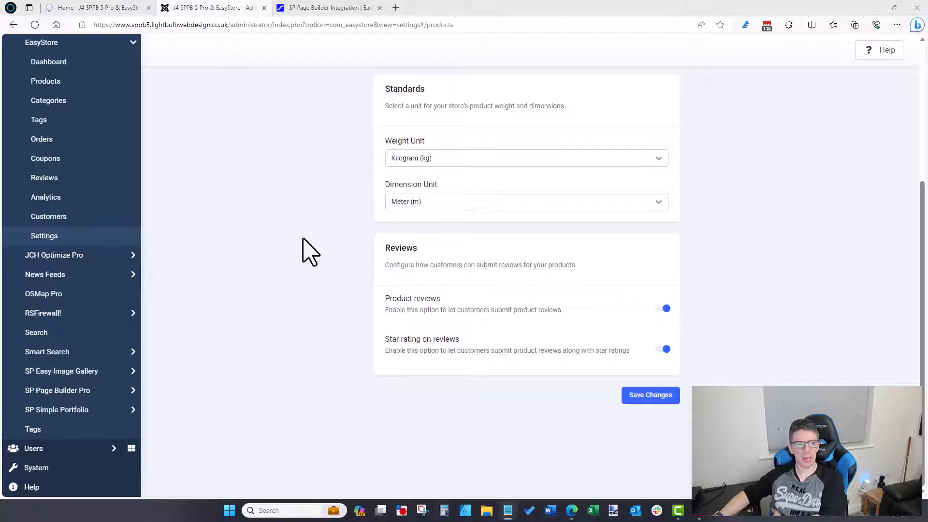
scroll(333, 276, up, 5)
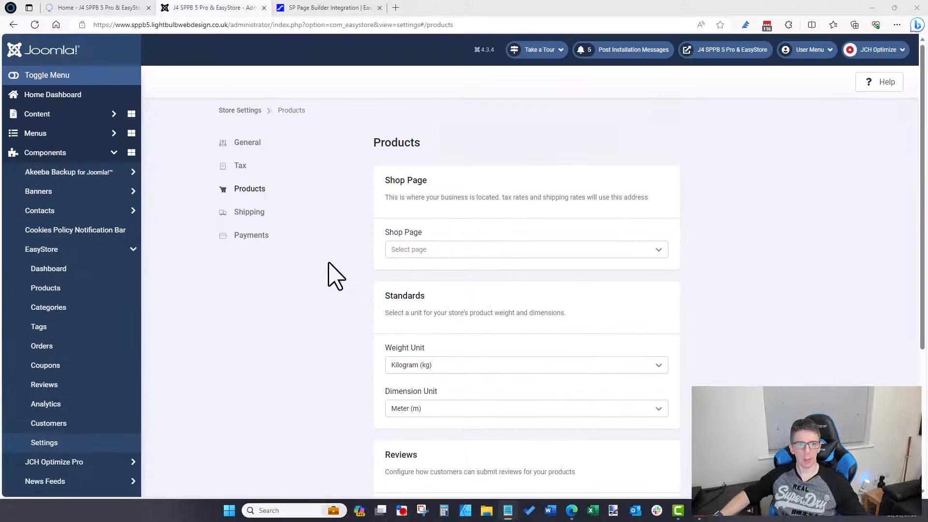
Step: Open the Shipping settings page, which has no regions or delivery methods yet
click(254, 213)
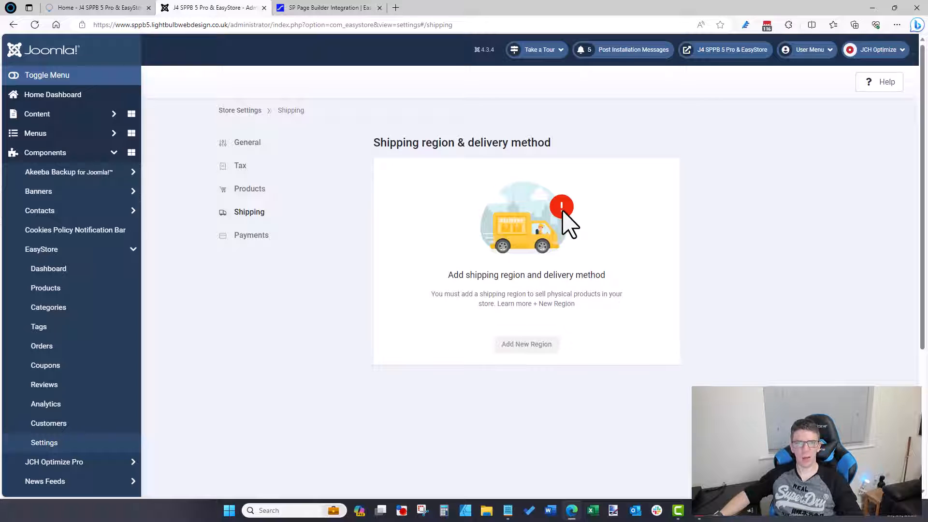
click(356, 9)
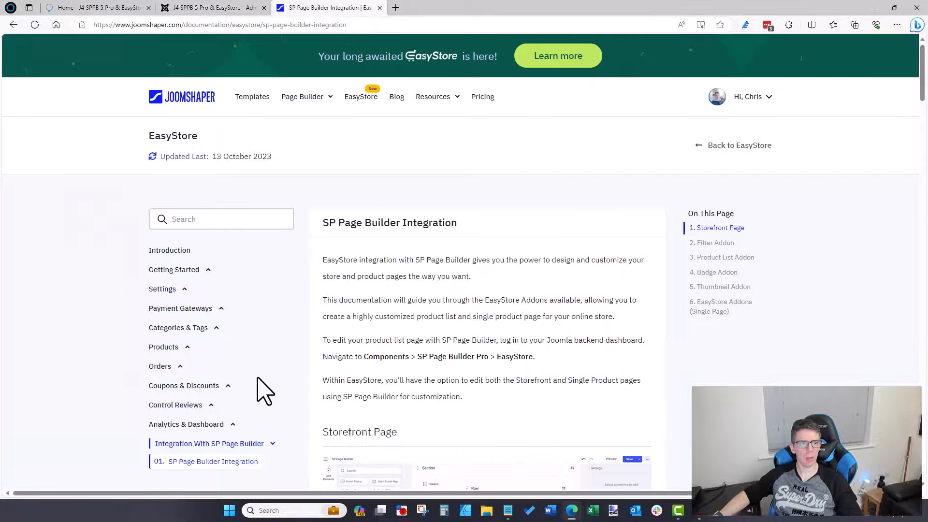
scroll(265, 391, down, 1)
click(193, 151)
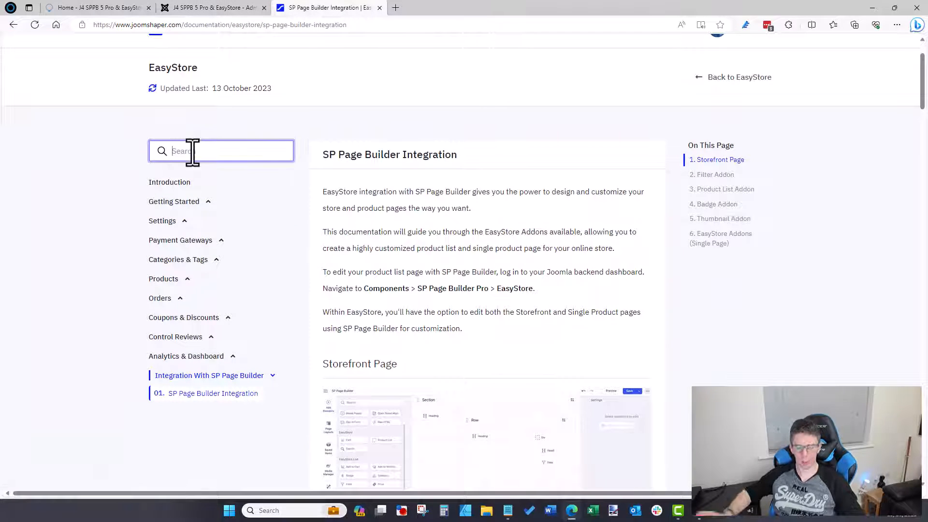
text(shipping)
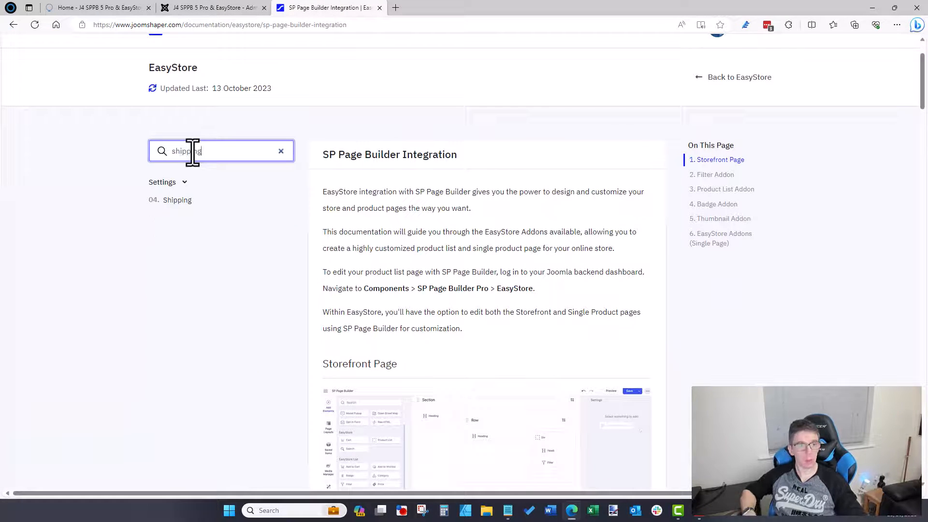
click(170, 200)
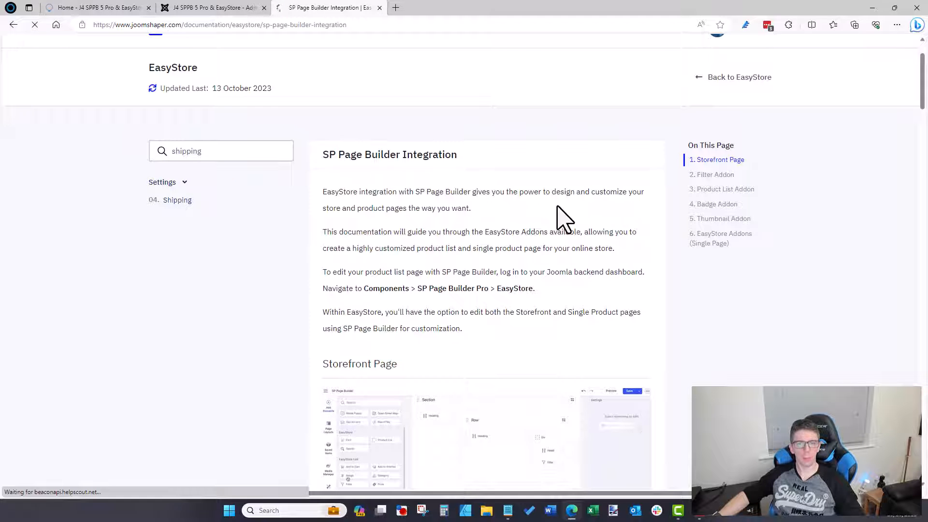
scroll(556, 207, down, 2)
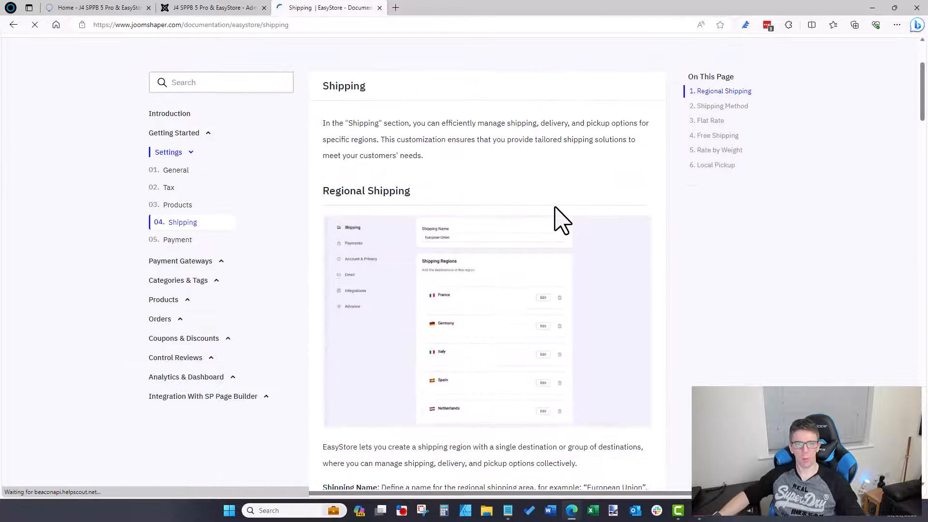
scroll(559, 222, down, 2)
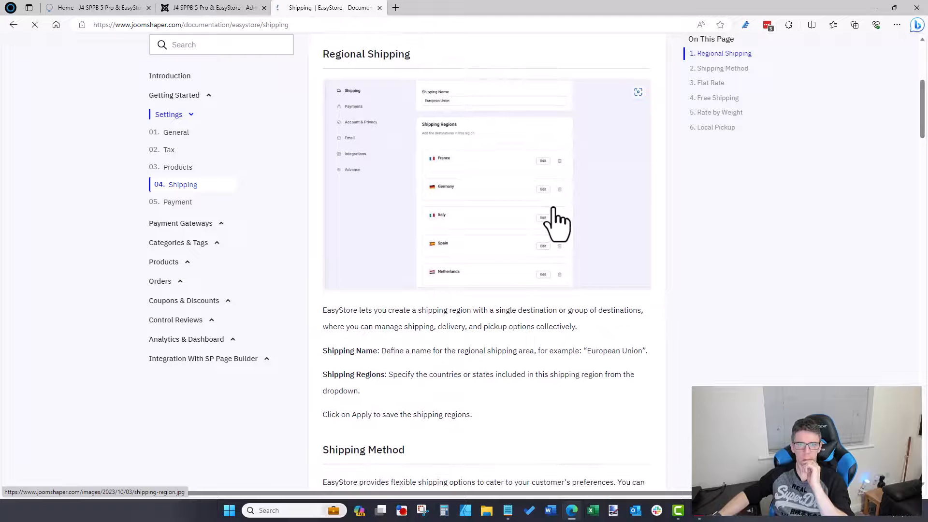
scroll(553, 209, down, 1)
scroll(405, 322, down, 2)
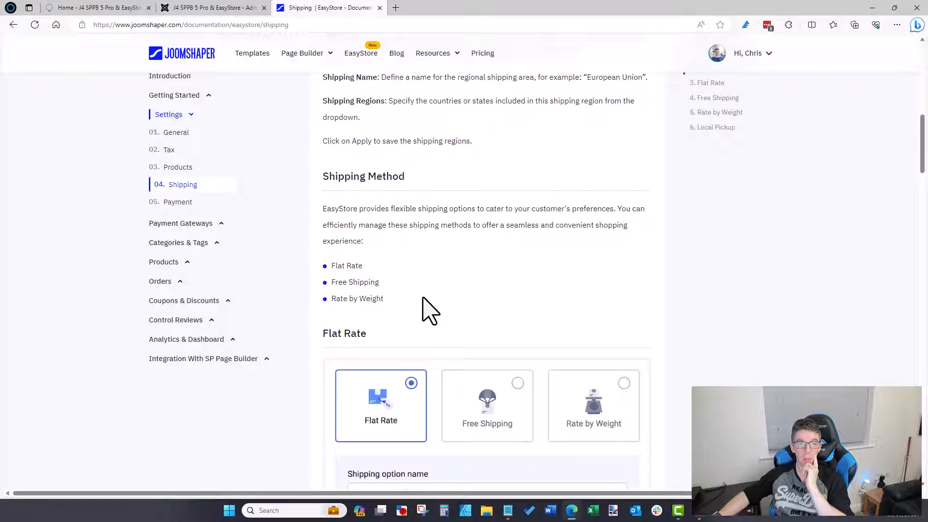
scroll(423, 310, down, 1)
scroll(423, 309, down, 2)
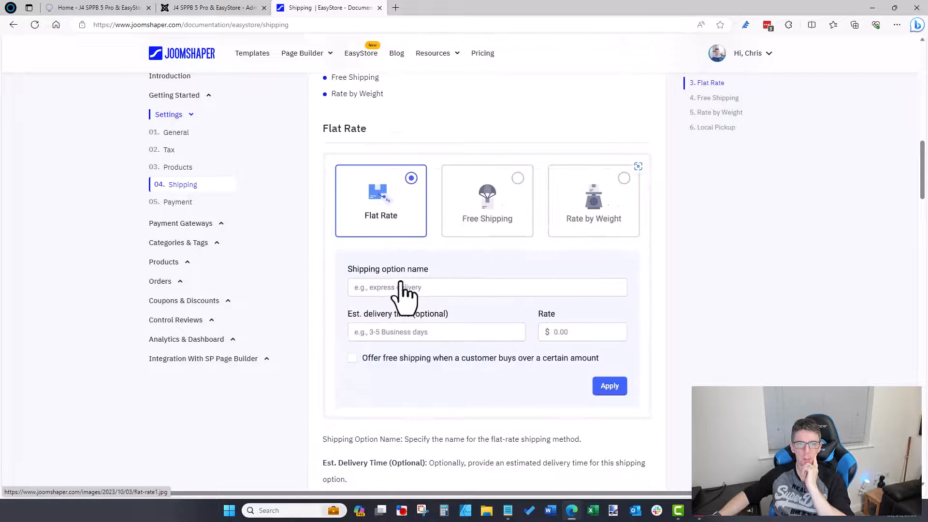
scroll(404, 293, down, 1)
scroll(404, 293, down, 2)
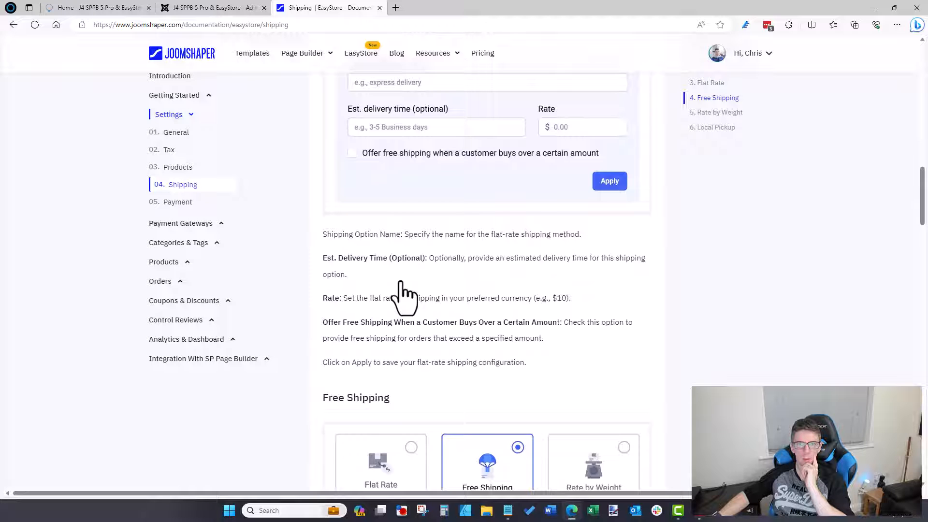
scroll(404, 292, up, 1)
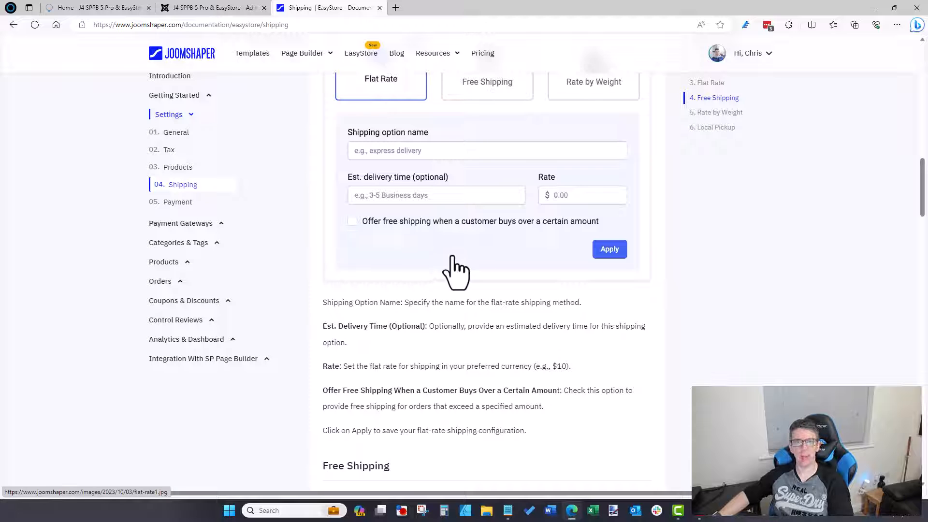
scroll(453, 258, up, 2)
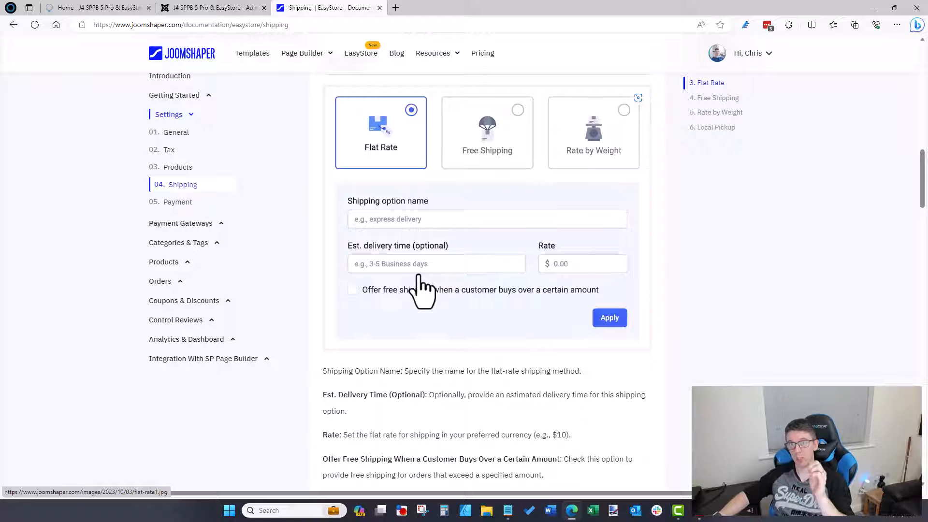
scroll(427, 292, down, 3)
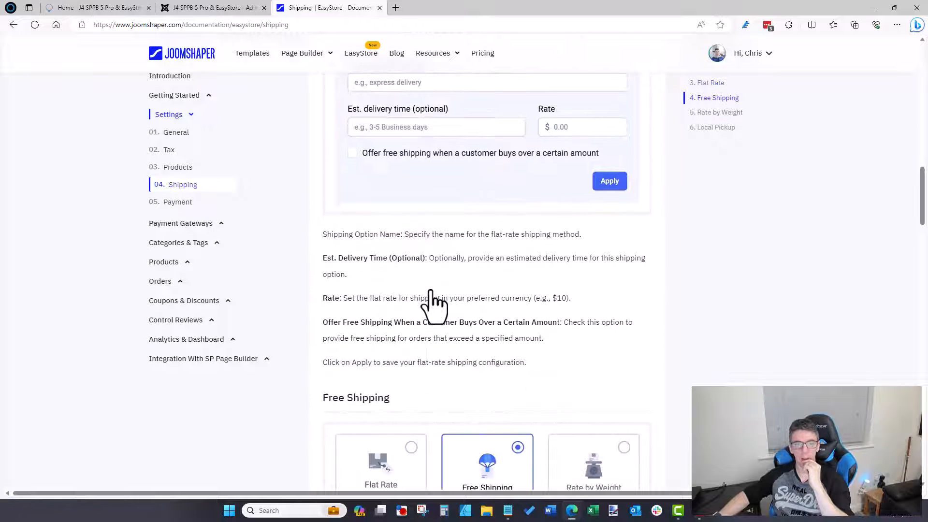
scroll(433, 302, down, 2)
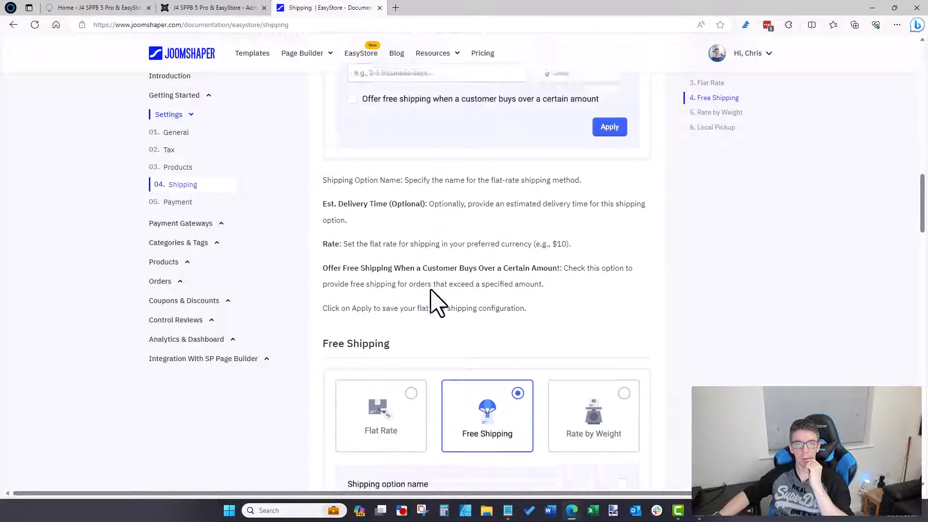
scroll(425, 256, up, 1)
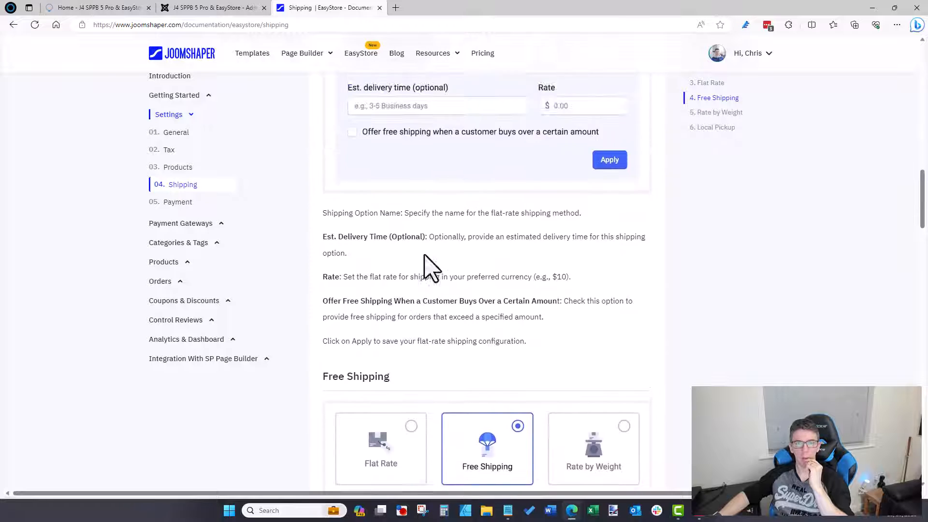
scroll(483, 259, up, 3)
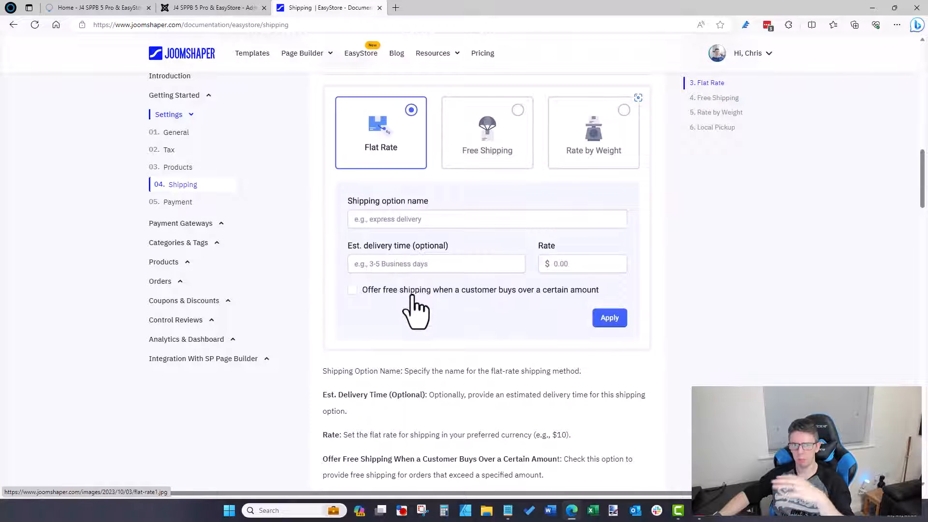
scroll(411, 305, down, 3)
scroll(408, 305, up, 3)
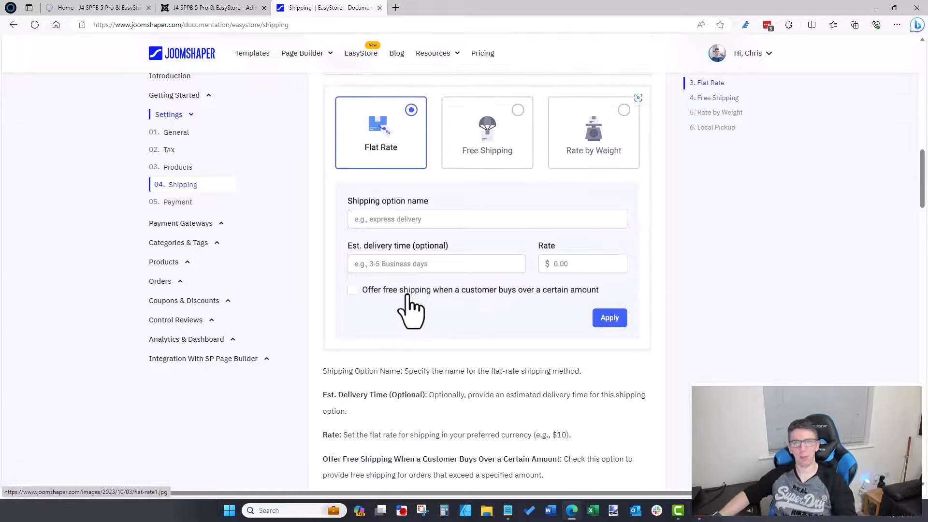
scroll(410, 312, down, 8)
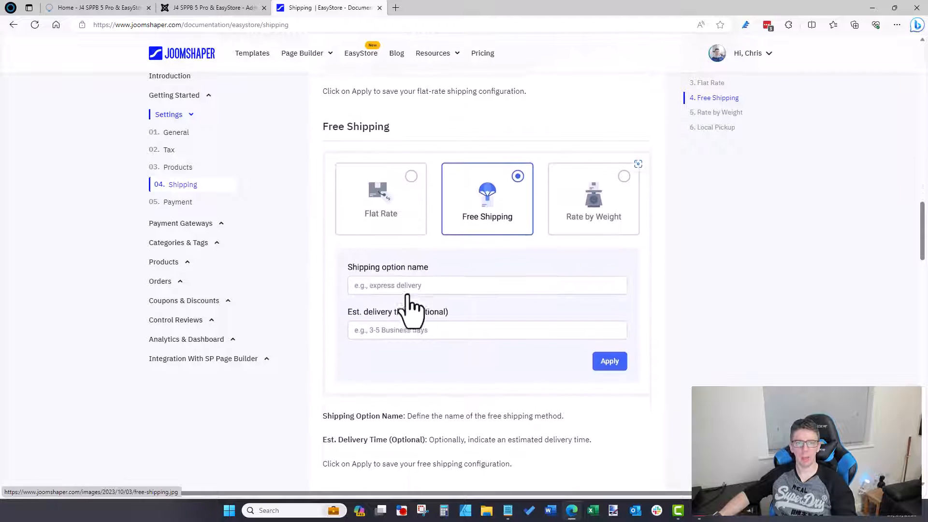
scroll(411, 245, up, 5)
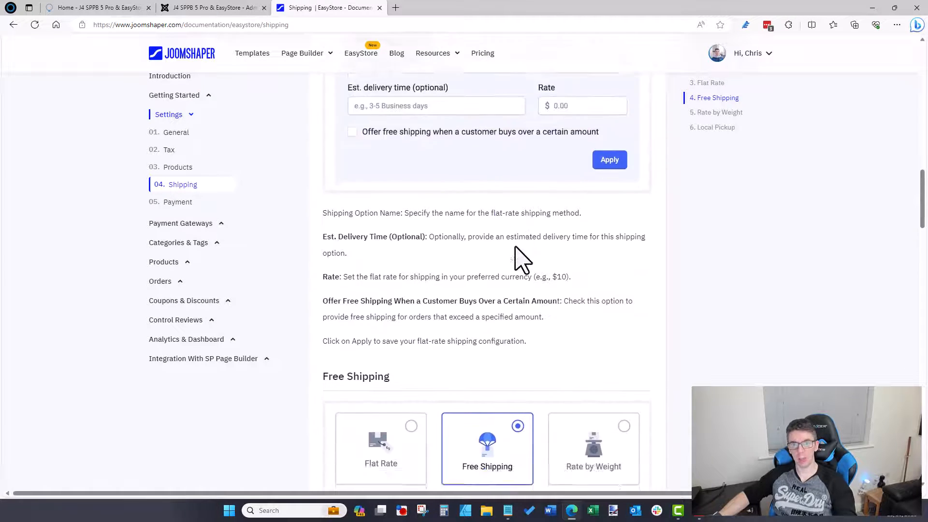
scroll(516, 247, down, 6)
scroll(515, 247, down, 4)
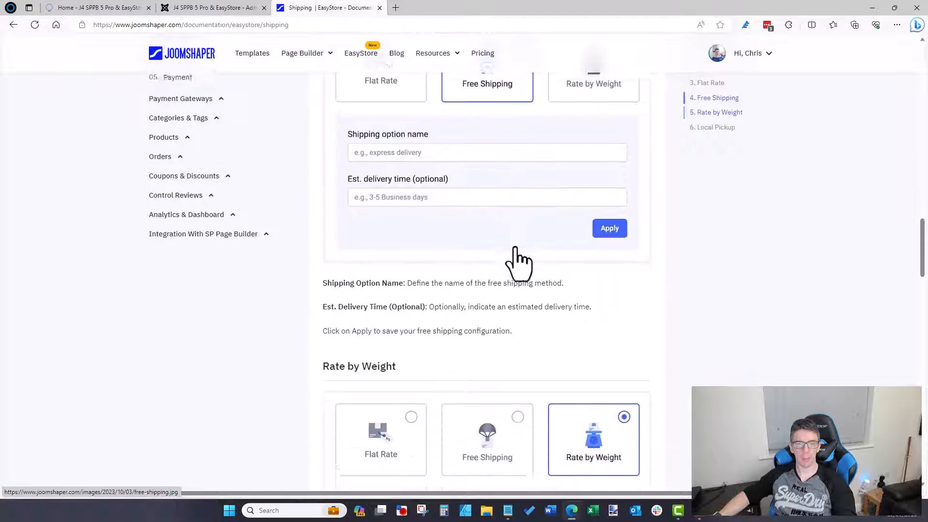
scroll(517, 256, down, 6)
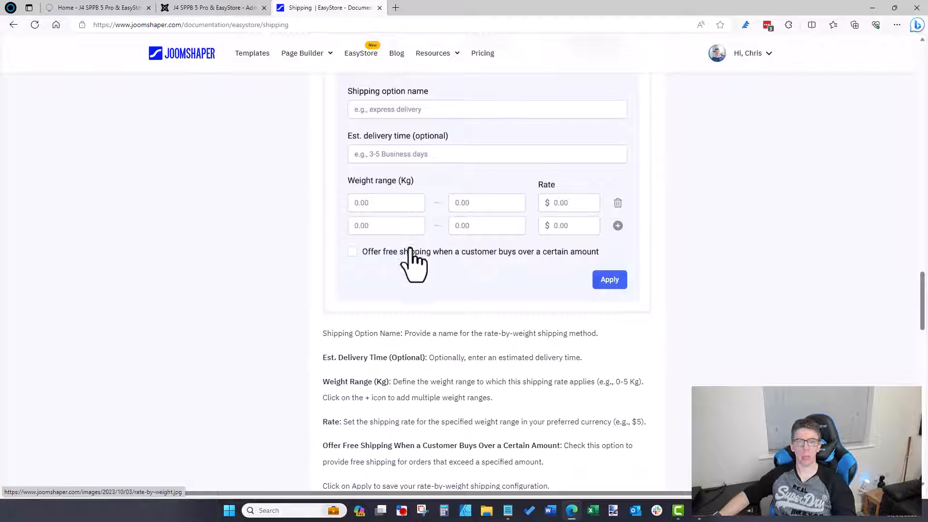
scroll(413, 264, down, 1)
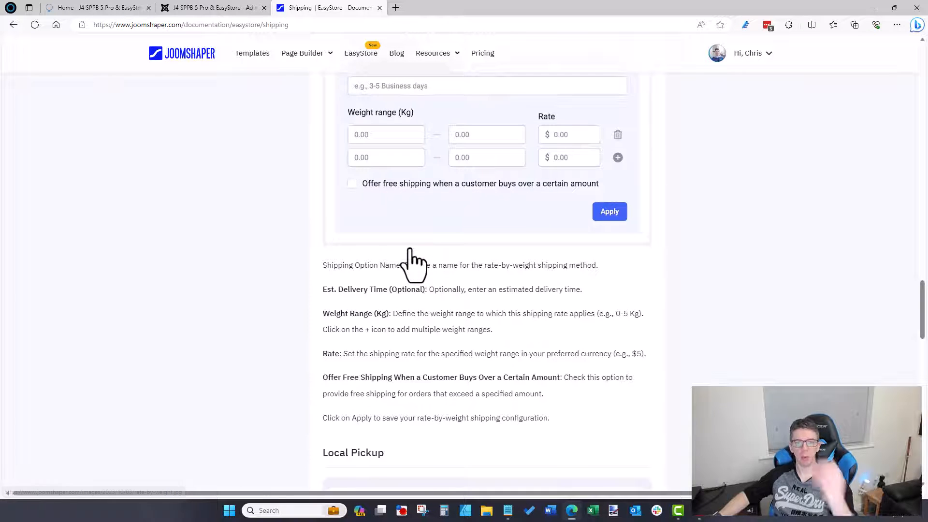
scroll(408, 263, down, 3)
scroll(409, 251, down, 8)
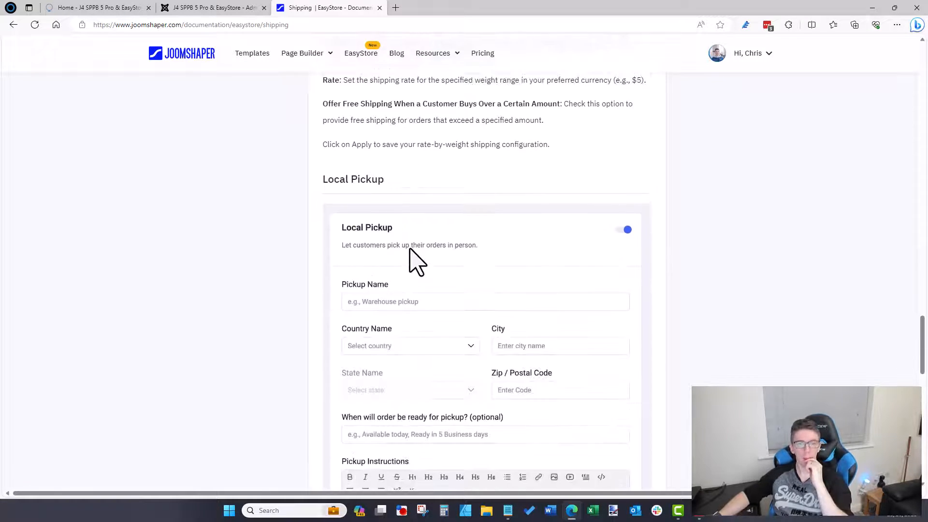
scroll(413, 265, down, 3)
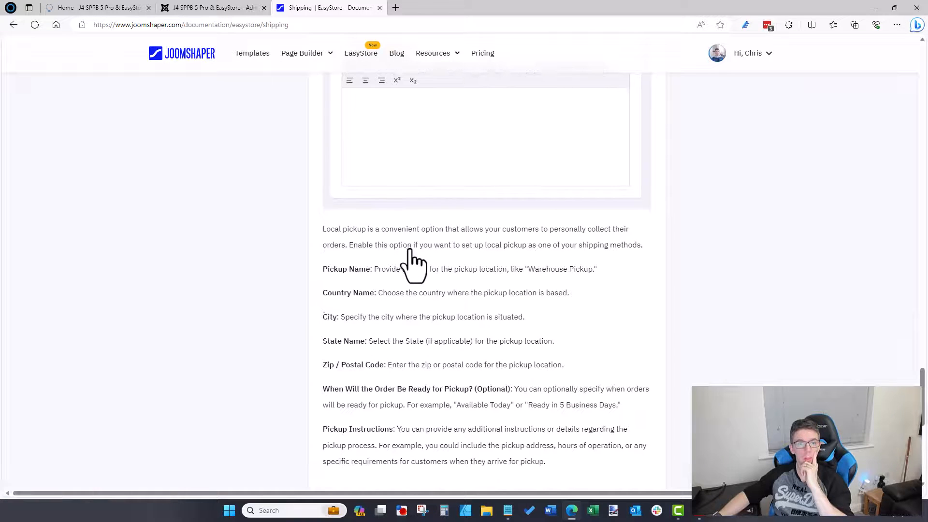
scroll(409, 250, down, 1)
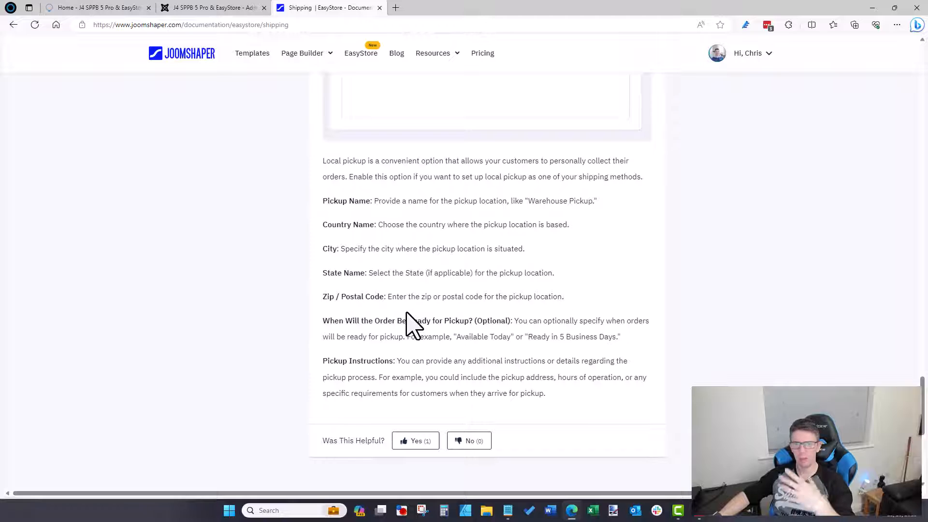
scroll(412, 323, up, 20)
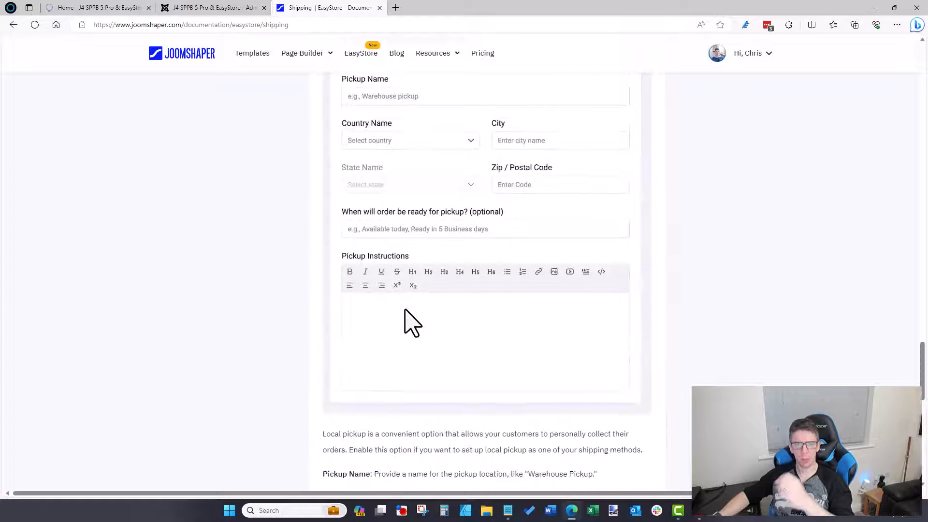
scroll(405, 310, up, 10)
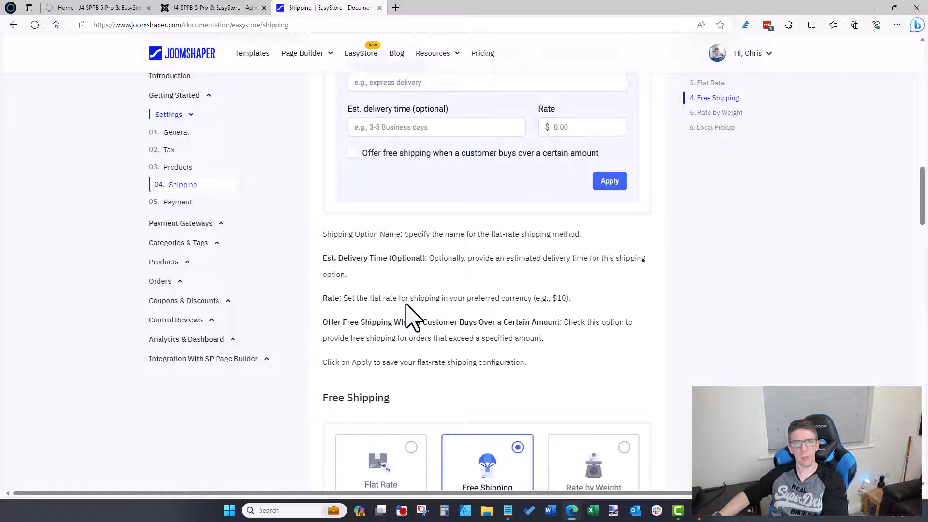
scroll(406, 305, up, 10)
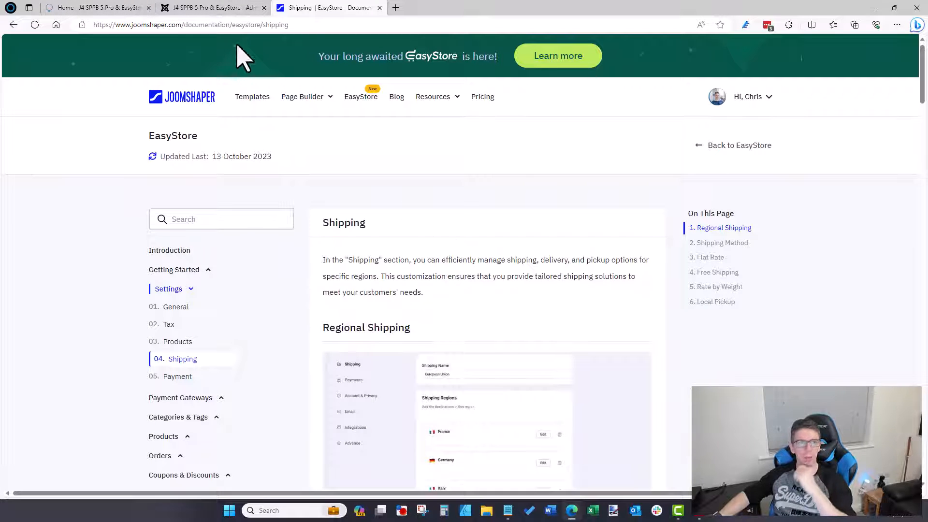
Step: Open the store's Payment settings in the admin tab
click(208, 9)
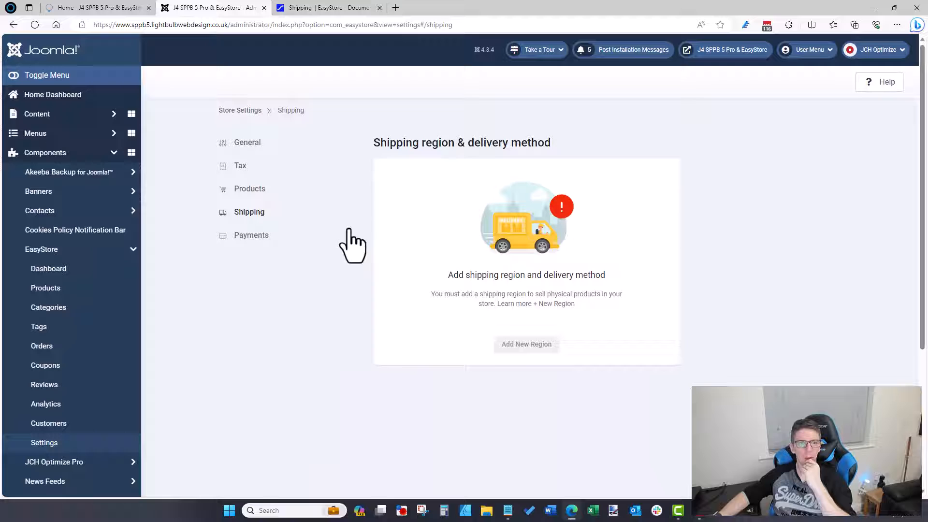
click(250, 235)
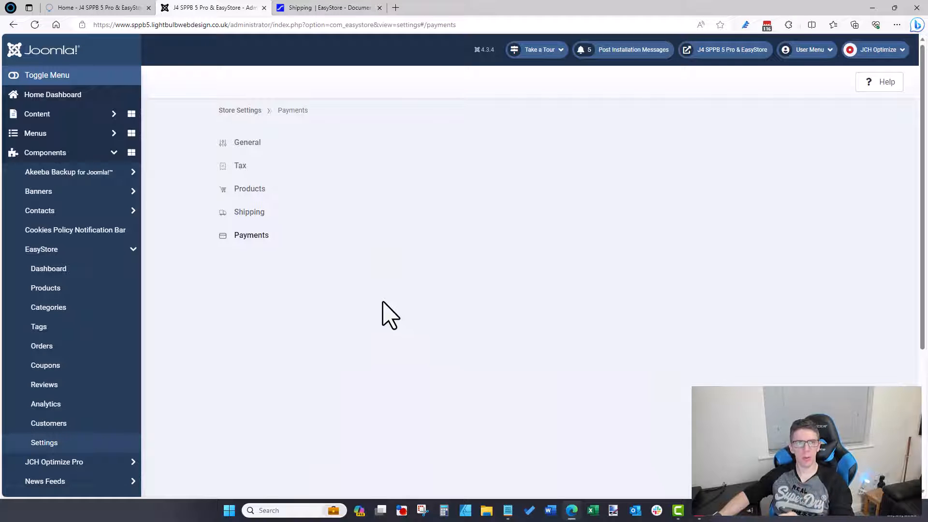
scroll(594, 234, down, 5)
scroll(582, 234, up, 5)
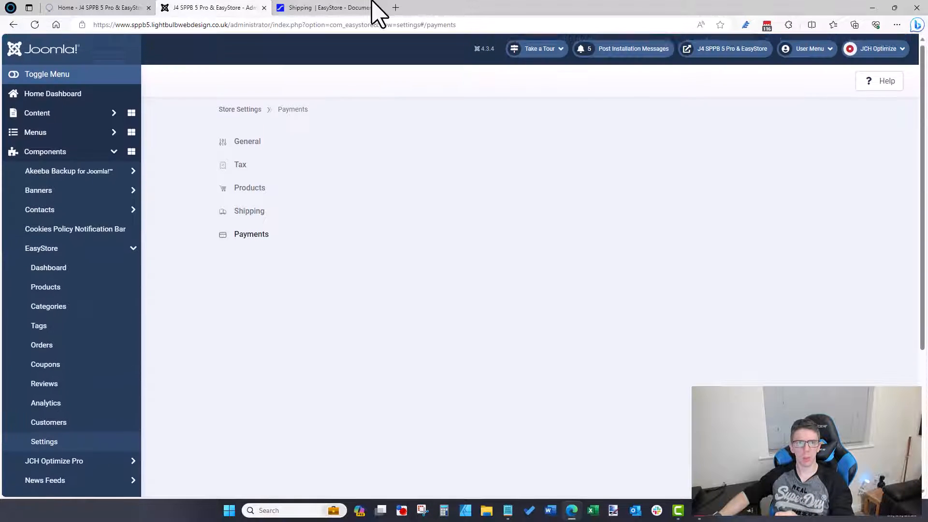
Step: Search the documentation for 'payment' and open the Payment article
click(372, 5)
click(263, 219)
text(p)
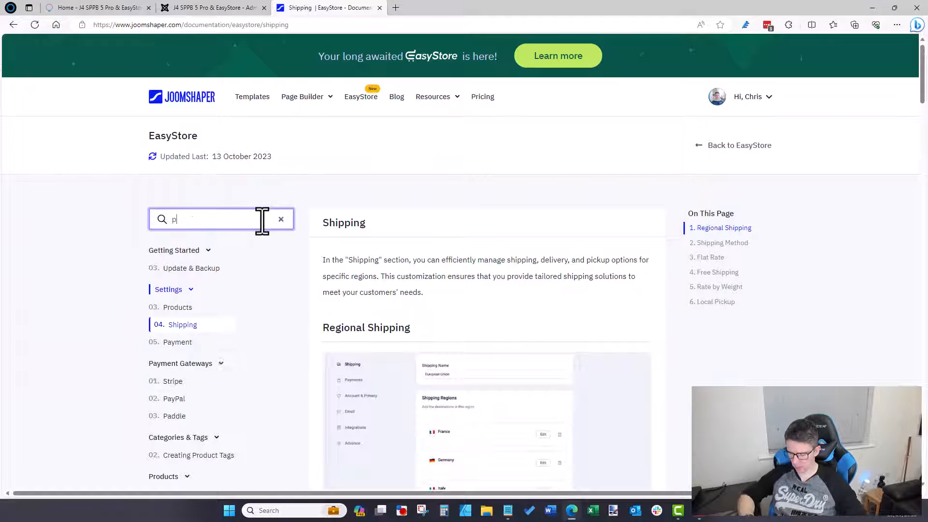
text(ayment)
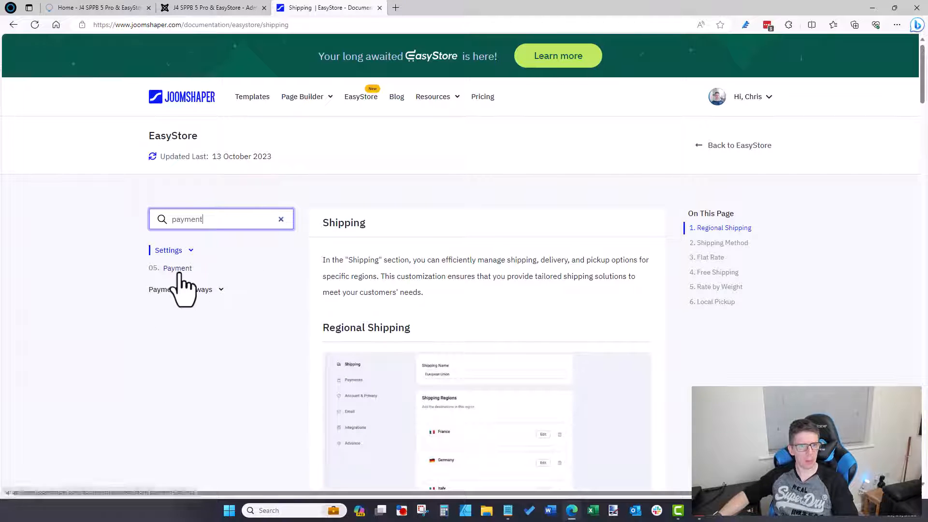
click(179, 272)
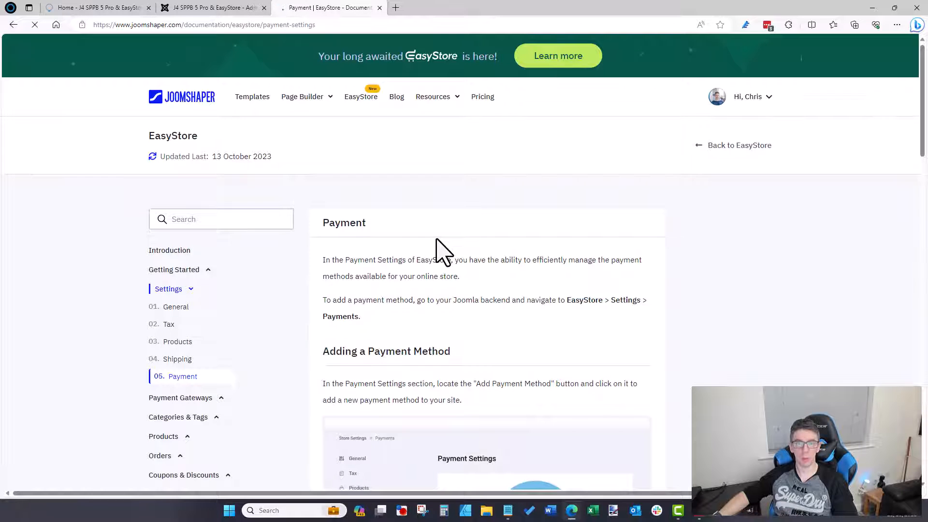
Step: Read through the Payment article, then return to the admin Payment Settings
scroll(442, 251, down, 6)
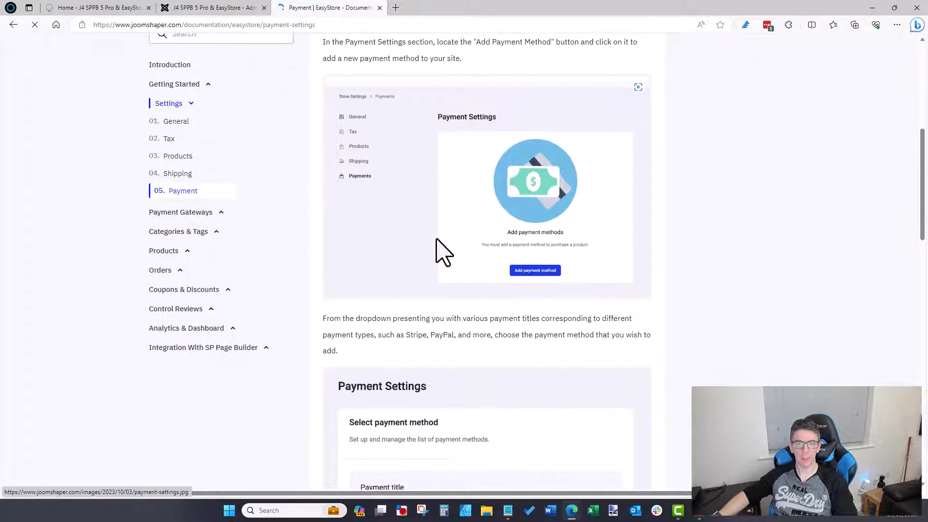
scroll(442, 251, down, 3)
scroll(442, 251, down, 5)
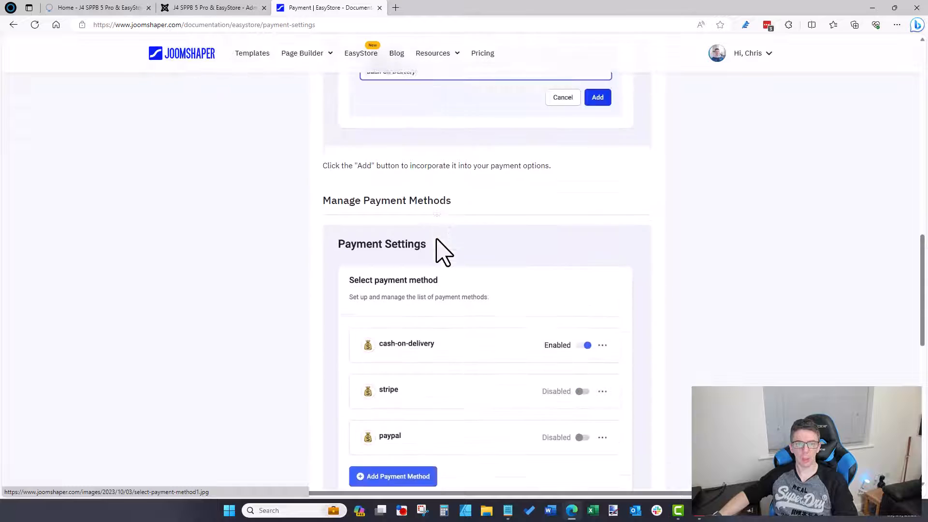
scroll(442, 251, down, 2)
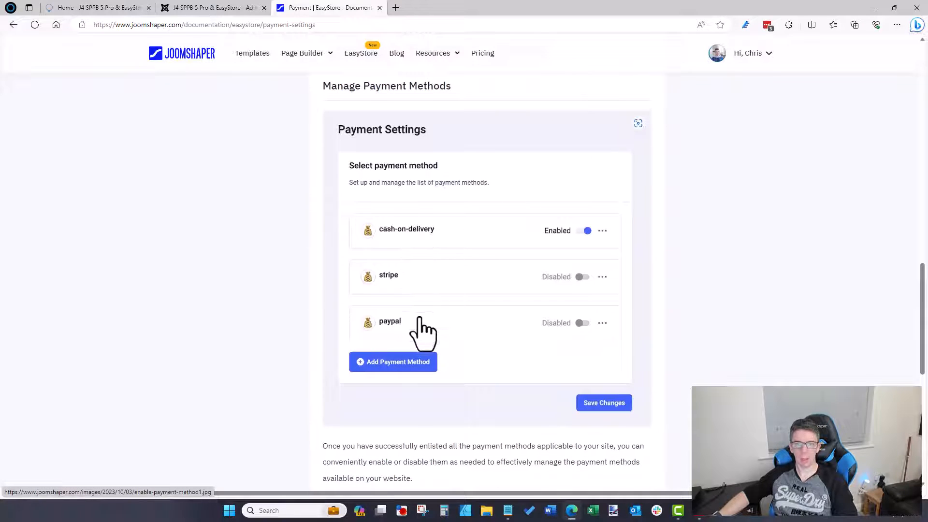
scroll(420, 318, down, 3)
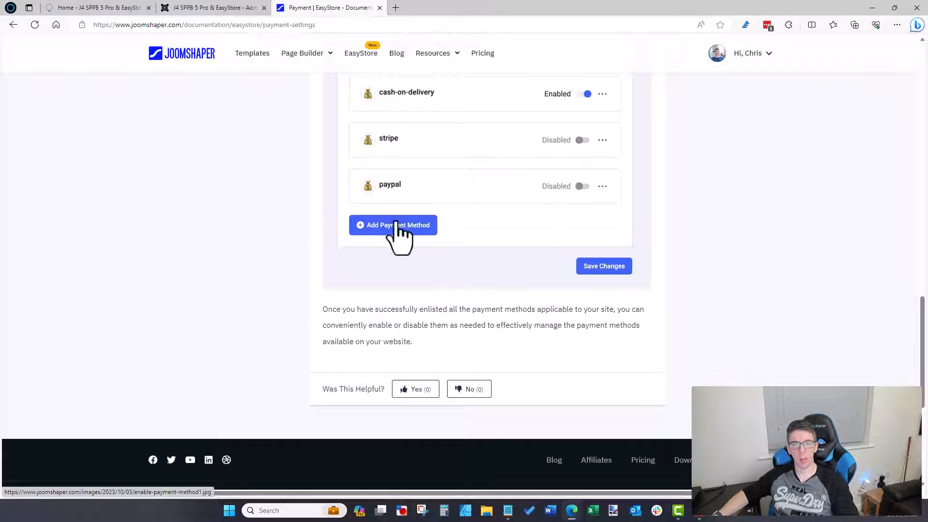
scroll(393, 227, up, 4)
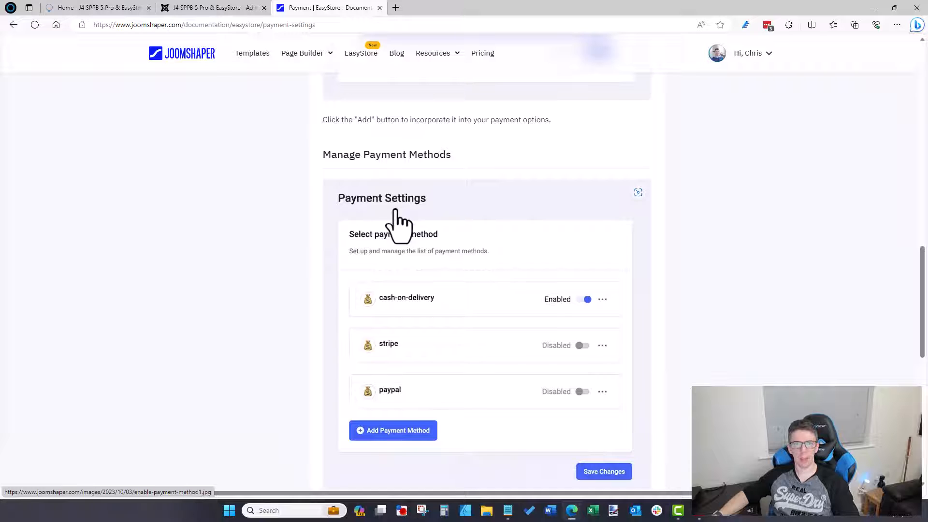
scroll(399, 224, down, 3)
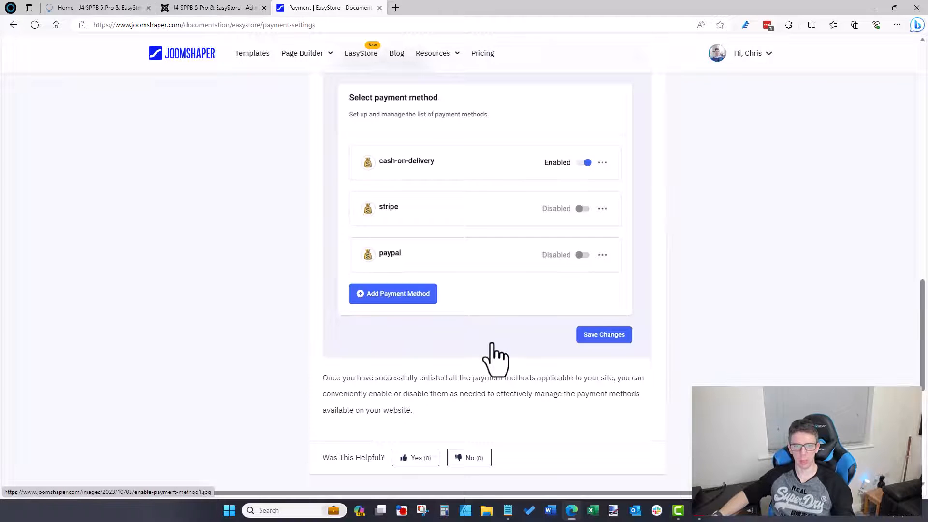
scroll(493, 357, up, 3)
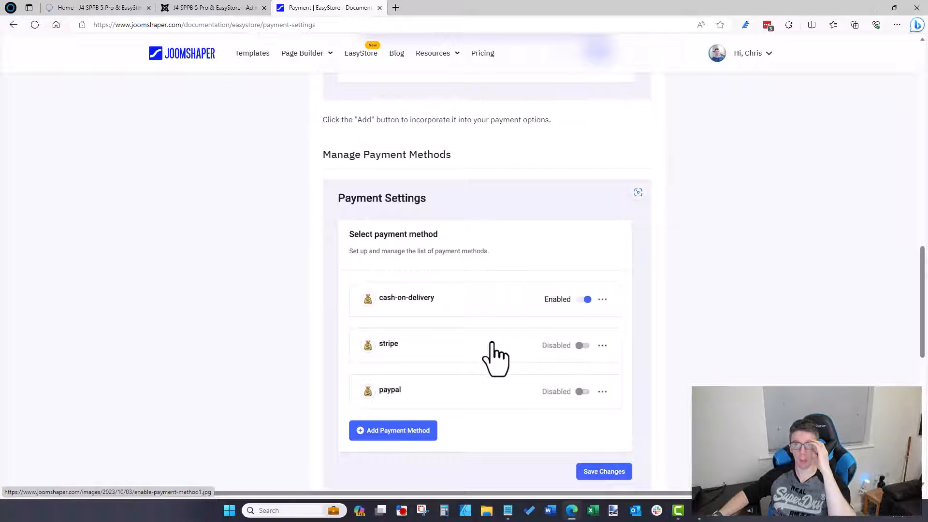
scroll(491, 343, up, 7)
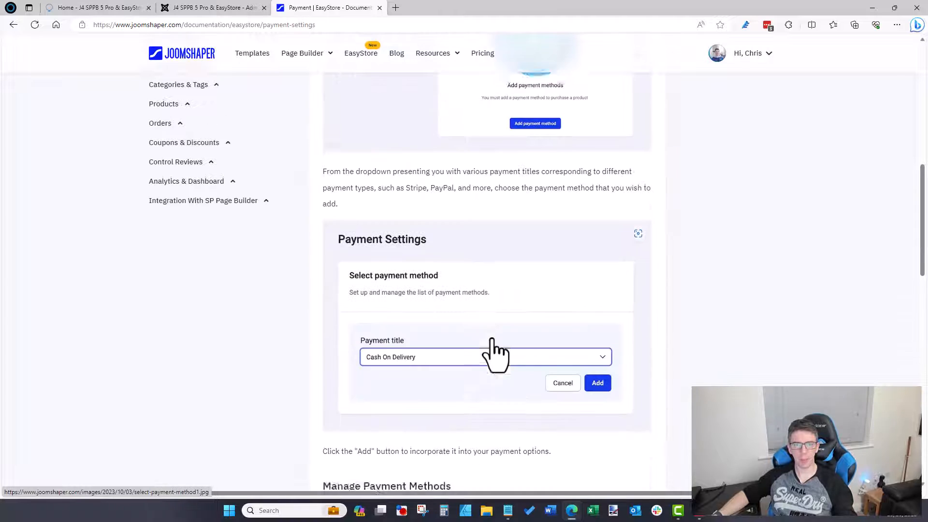
scroll(493, 355, up, 8)
click(207, 8)
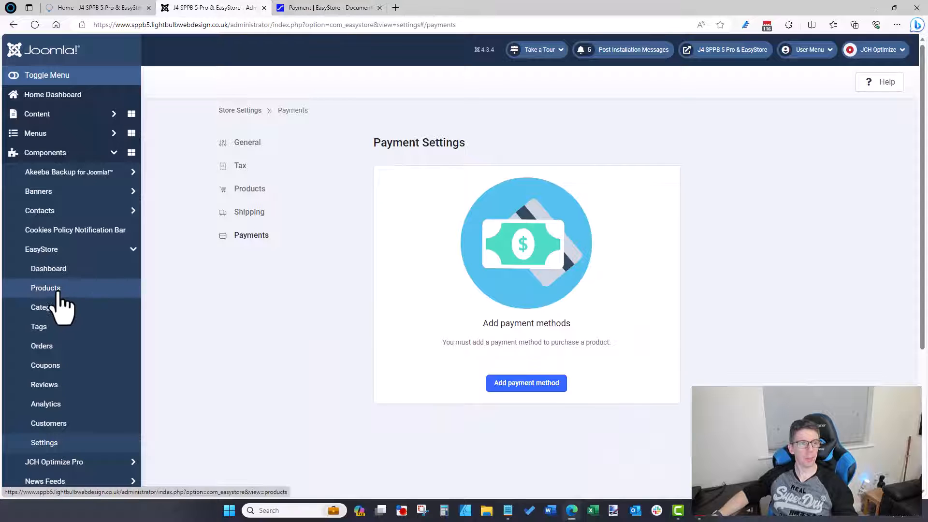
Step: Collapse the EasyStore sidebar section and glance at the site's front page
click(132, 250)
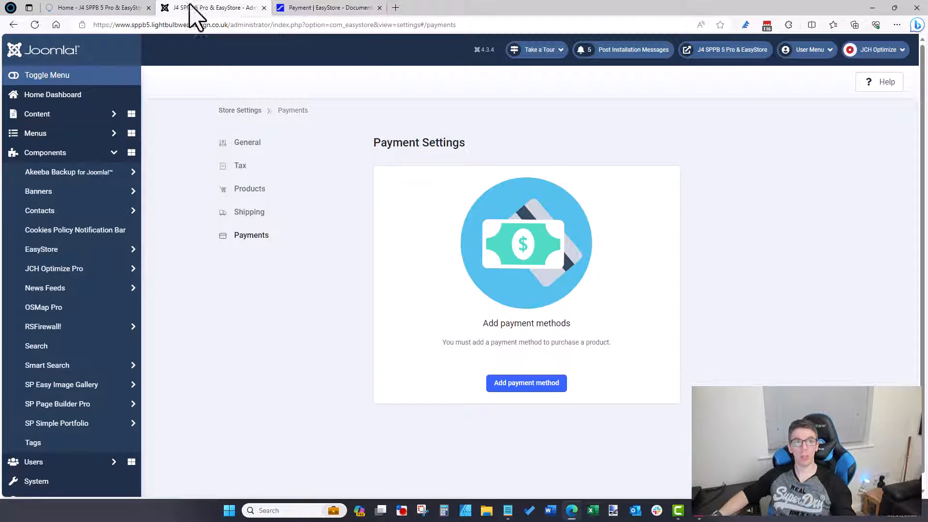
click(132, 8)
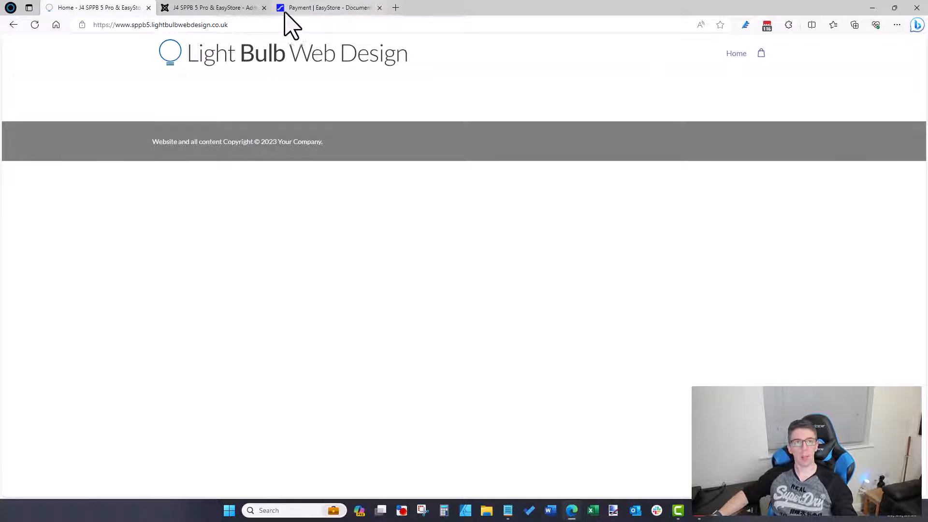
click(237, 9)
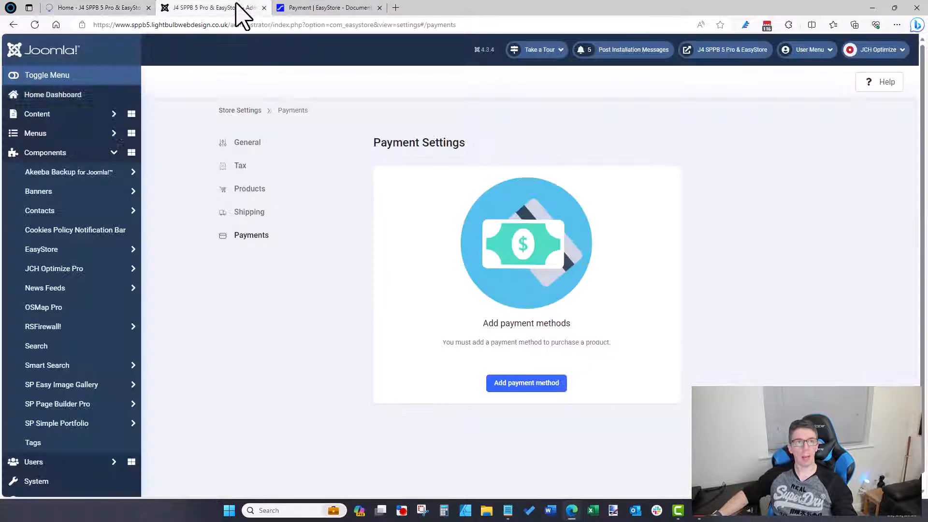
Step: Open the Cart Module Icon module from Content > Site Modules
click(83, 116)
click(64, 249)
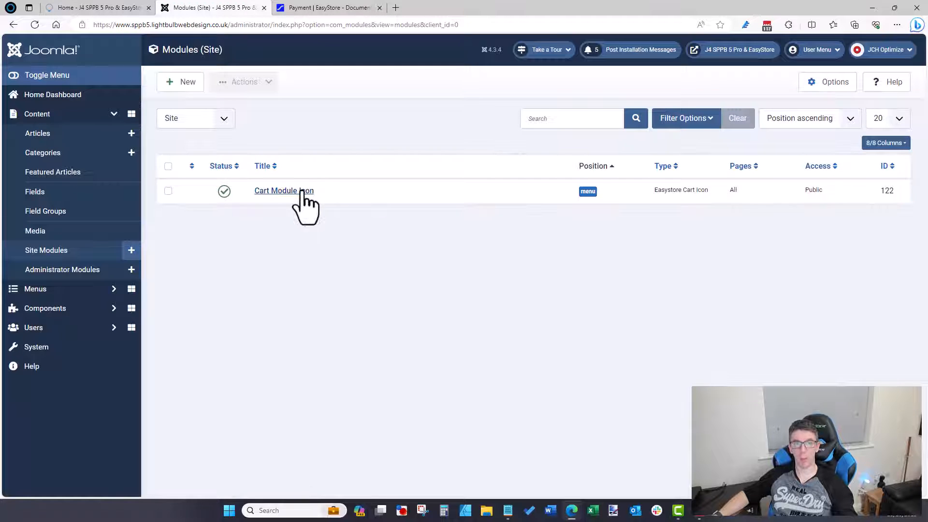
click(302, 192)
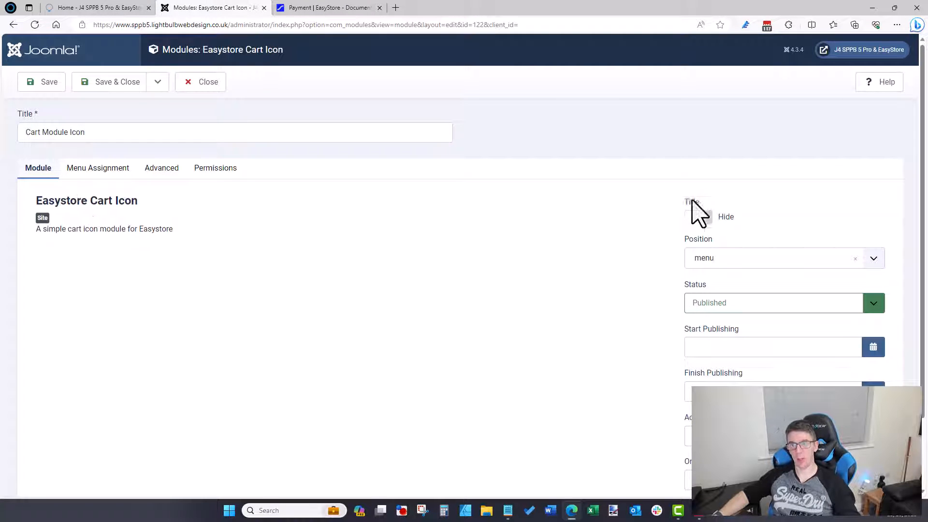
Step: Change its position to None, check the front end, and close without saving
click(711, 260)
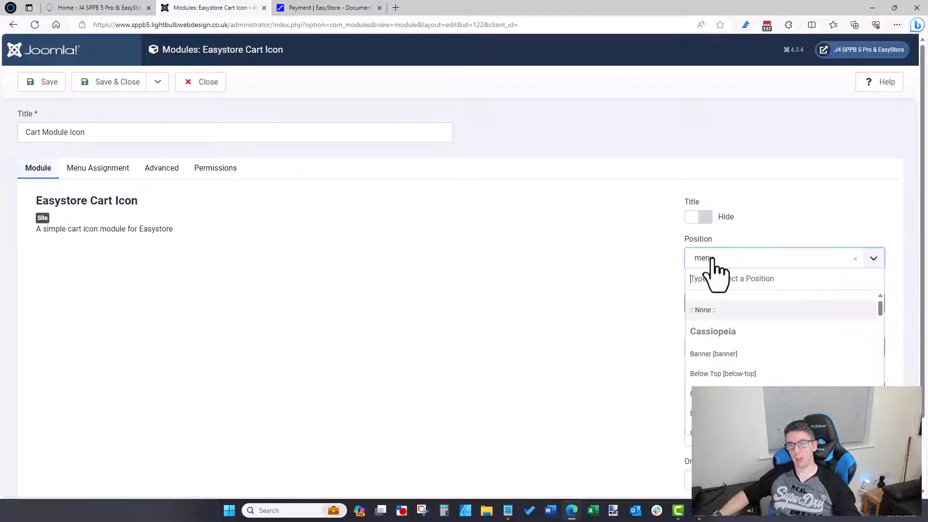
click(719, 310)
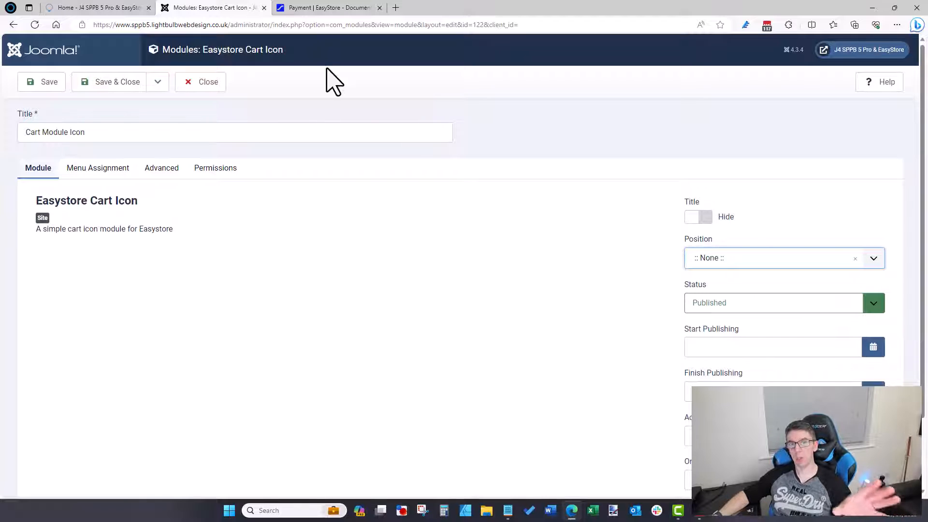
click(130, 11)
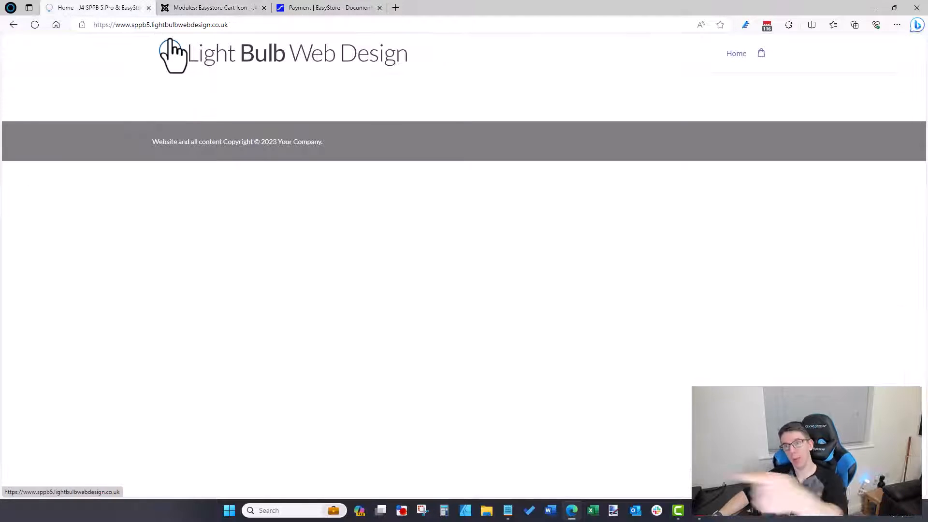
click(205, 7)
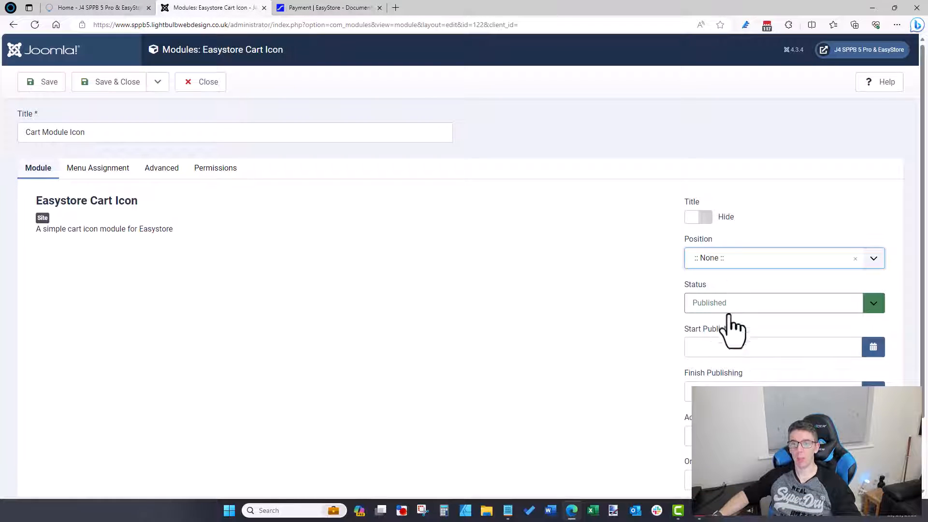
click(186, 93)
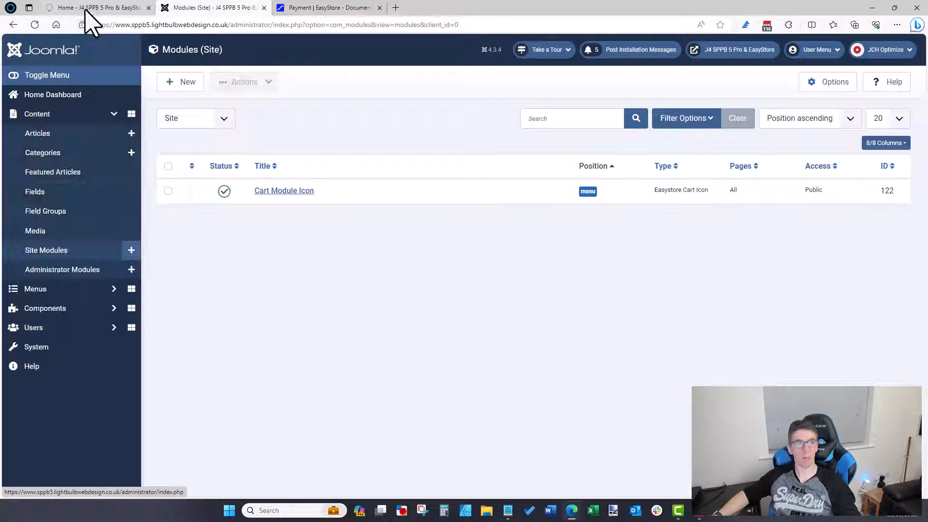
Step: On the storefront, open the cart side panel to confirm it is empty
click(87, 8)
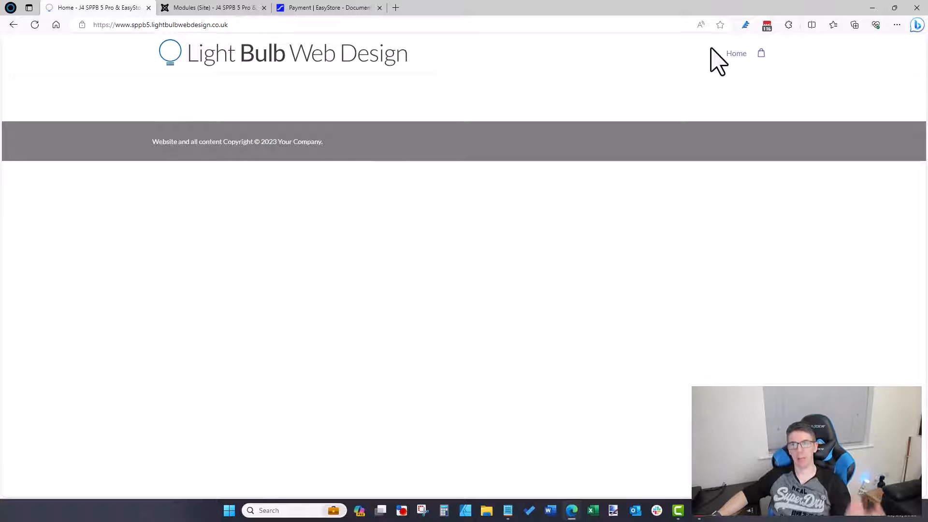
click(238, 8)
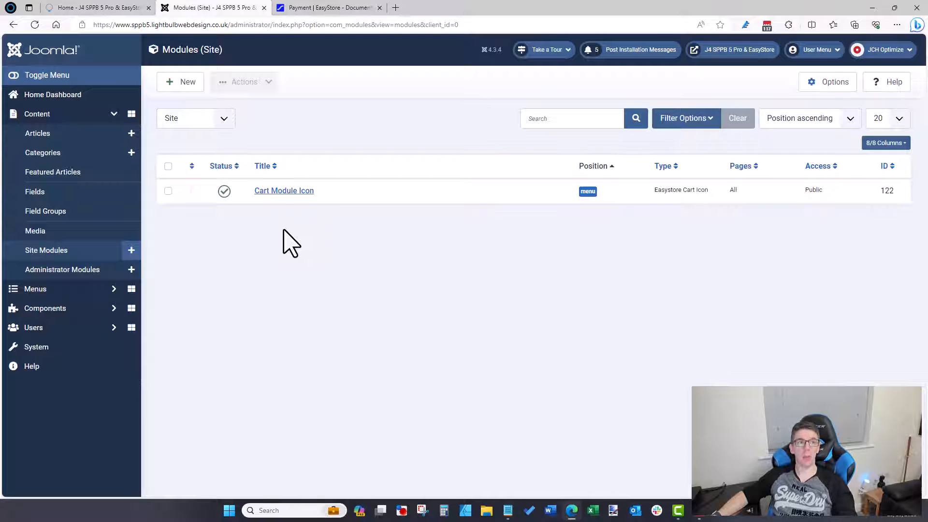
key(ctrl+shift+Tab)
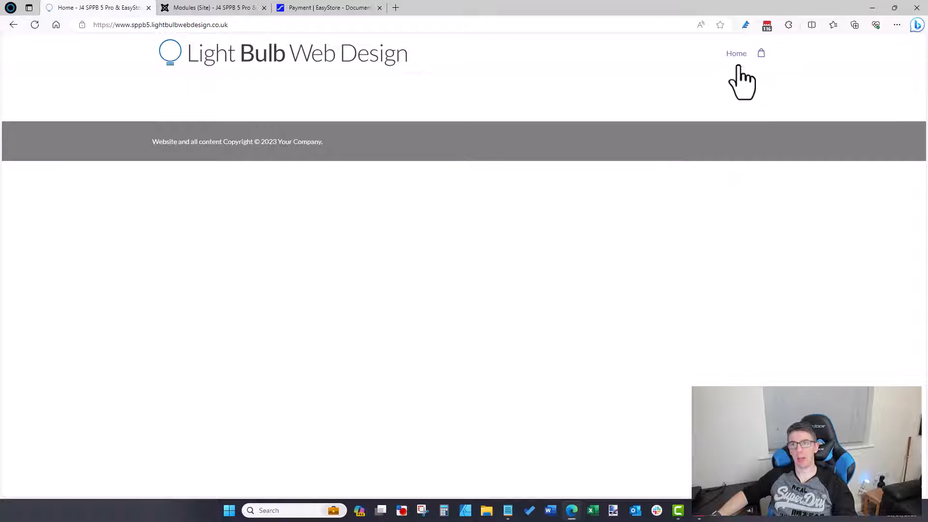
click(759, 53)
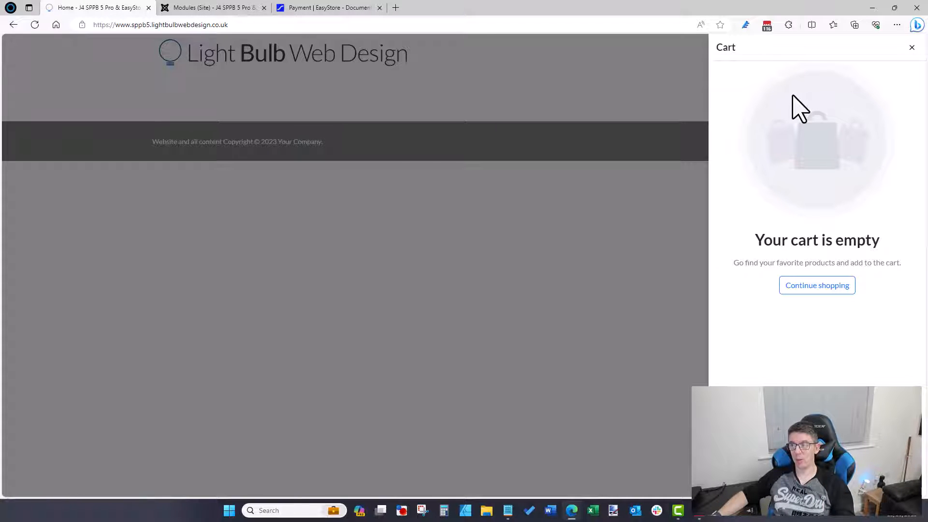
click(911, 47)
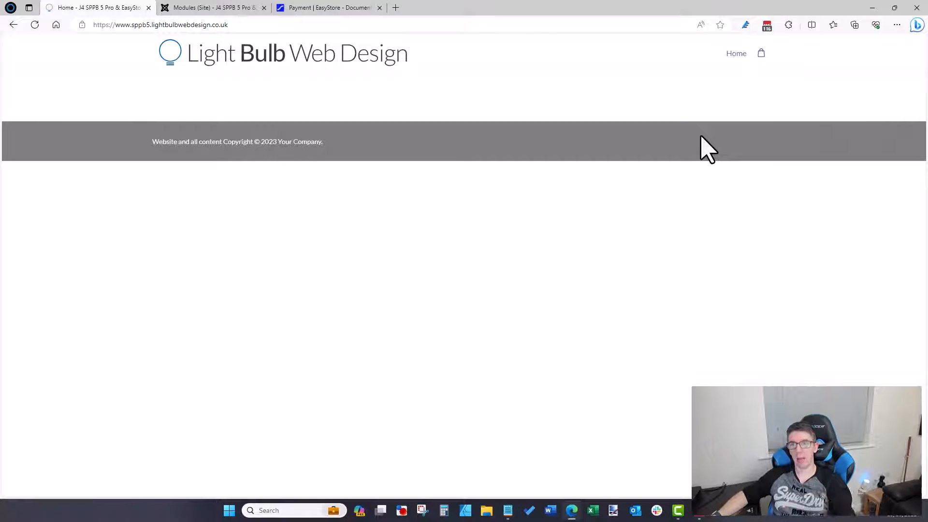
click(761, 54)
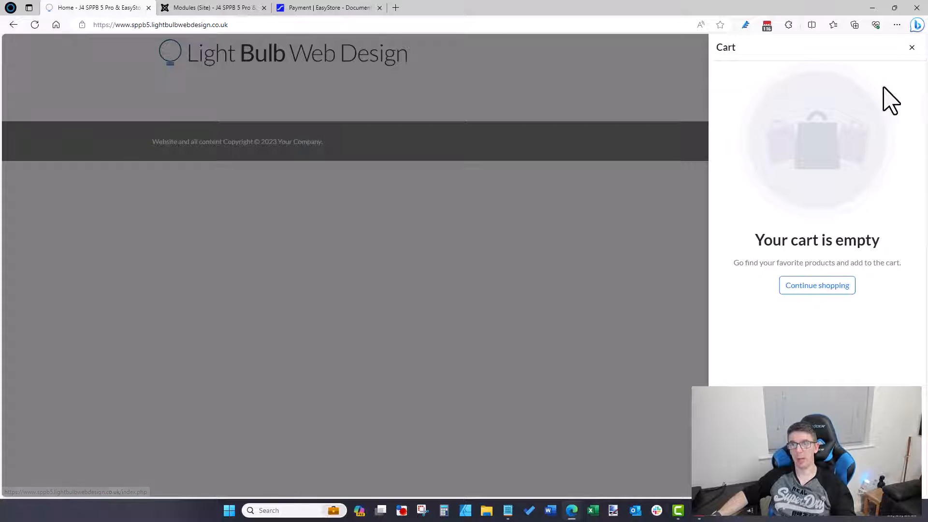
click(911, 47)
Step: Open the cart once more, dismiss it, and return to the Site Modules list
click(762, 53)
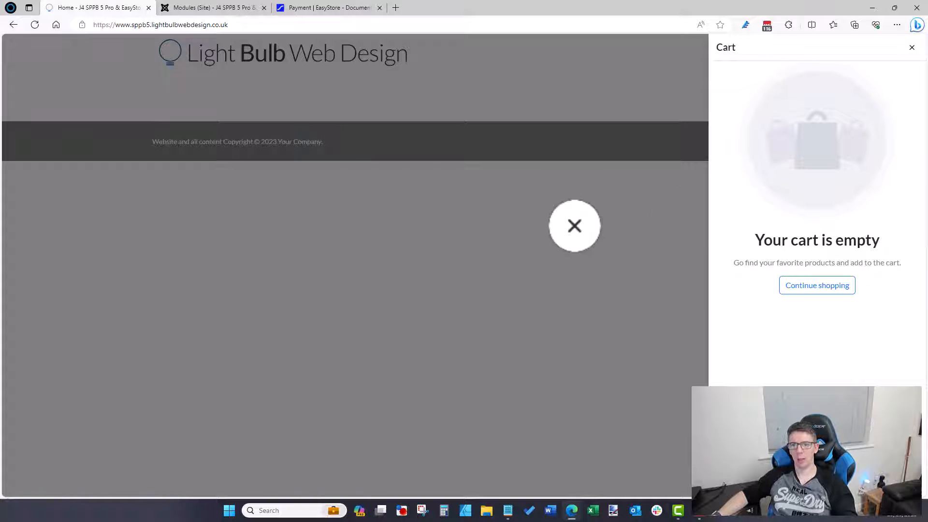
click(356, 255)
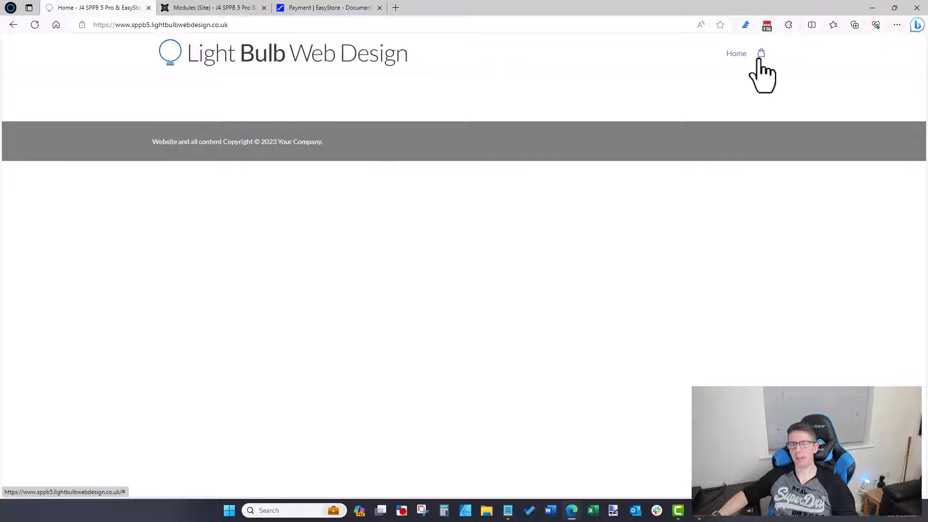
click(231, 7)
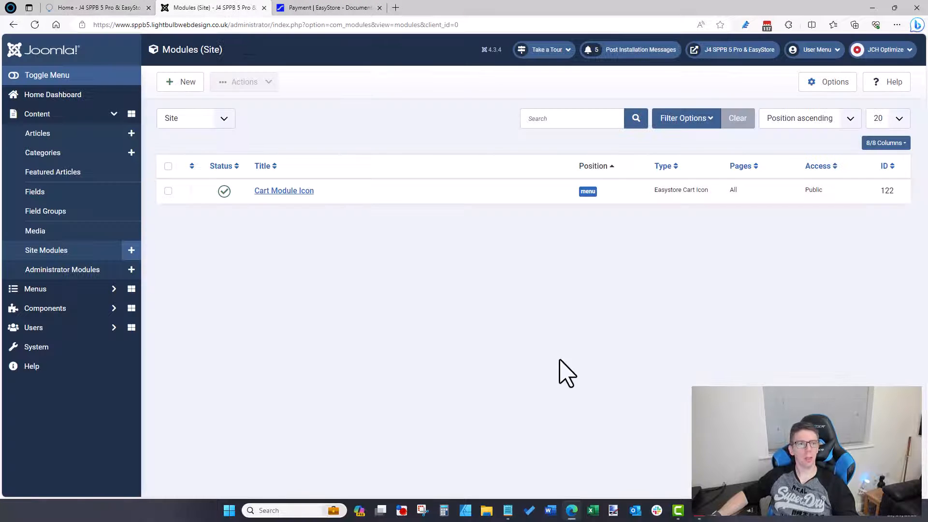
Step: Expand Components > SP Page Builder Pro and open its EasyStore storefront page editor
click(45, 308)
click(88, 249)
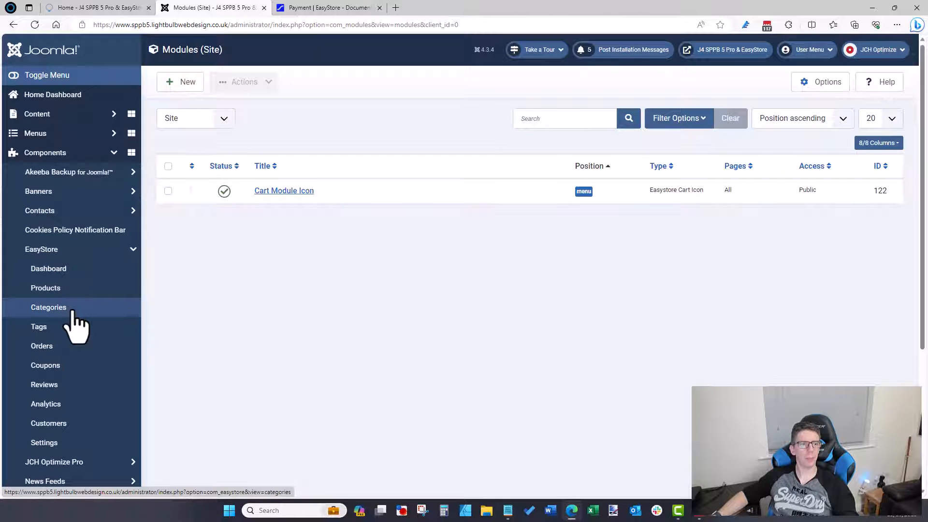
scroll(73, 319, down, 4)
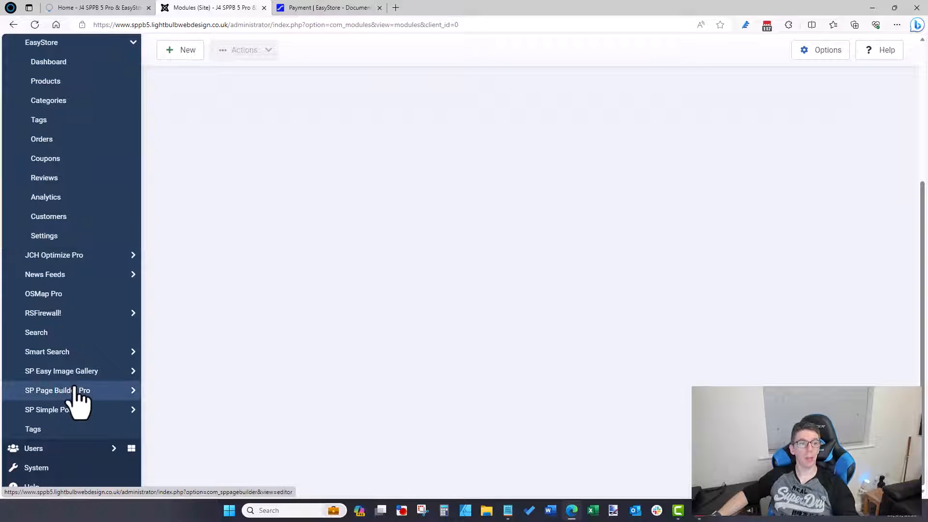
click(77, 390)
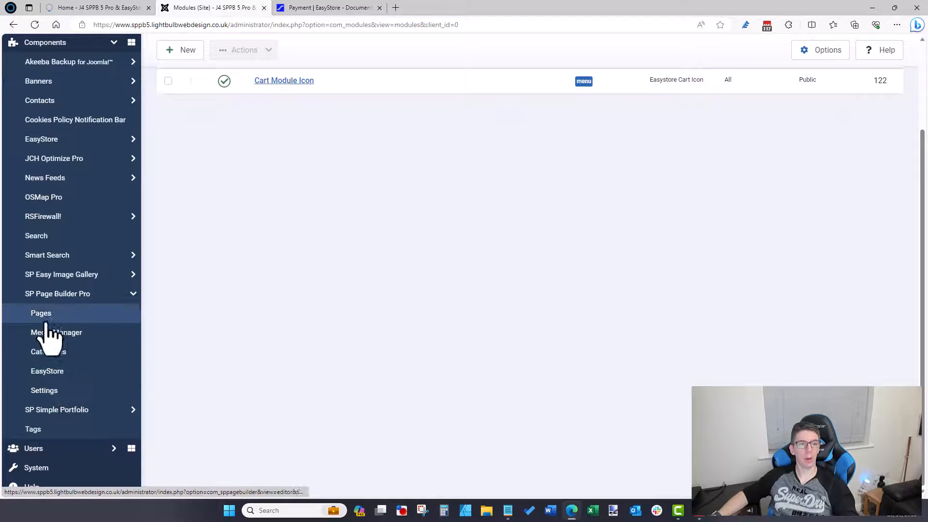
click(46, 371)
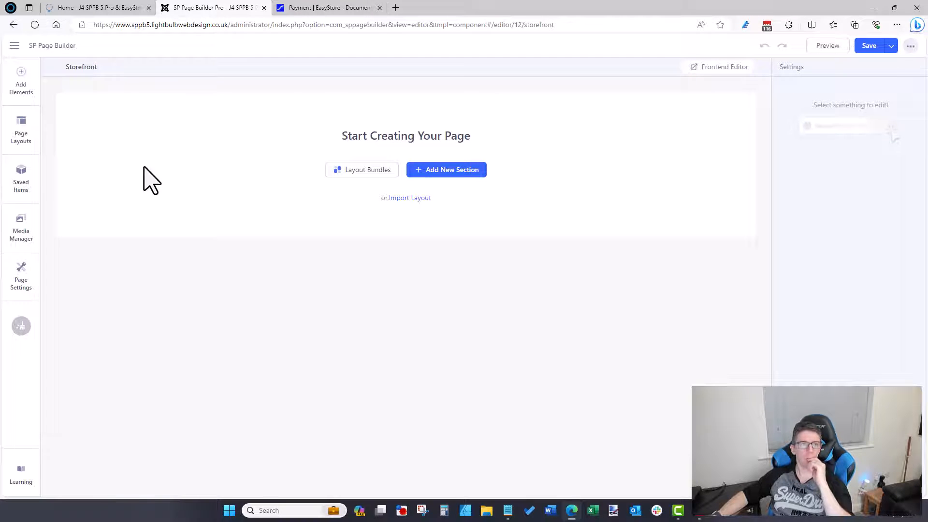
Step: From the documentation tab, go to JoomShaper's EasyStore page and open the Allura live demo
click(304, 7)
scroll(387, 189, up, 3)
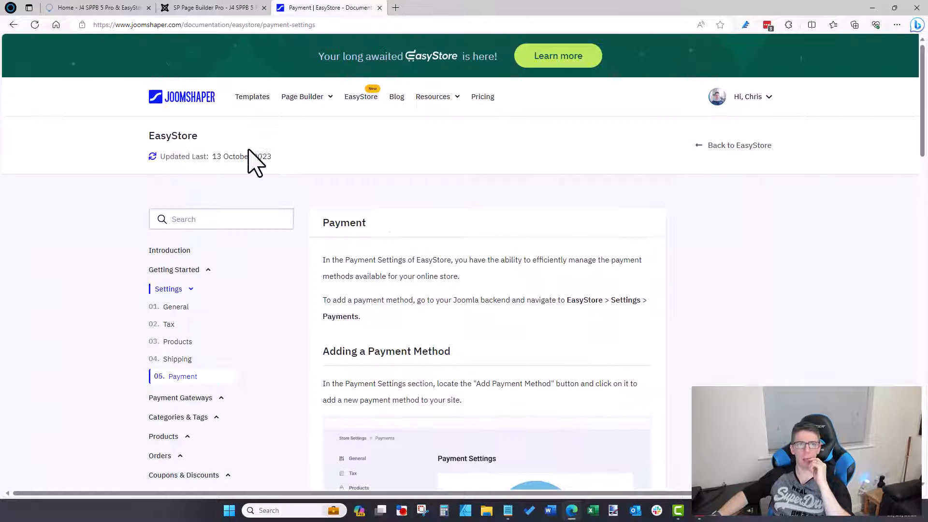
click(368, 98)
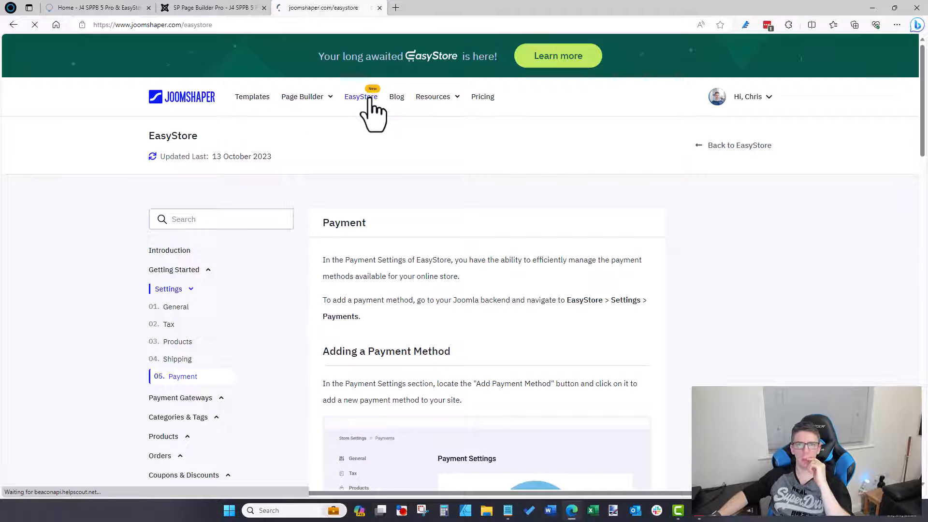
scroll(374, 256, down, 3)
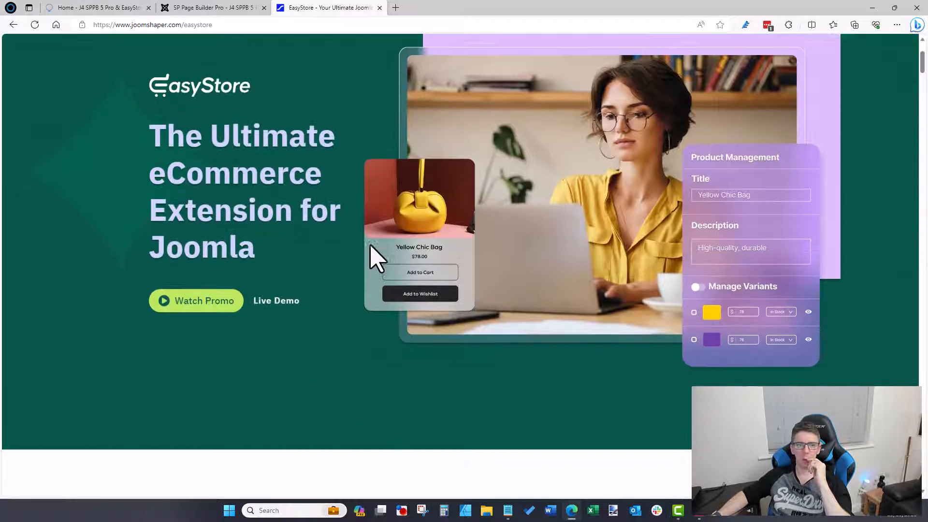
click(278, 300)
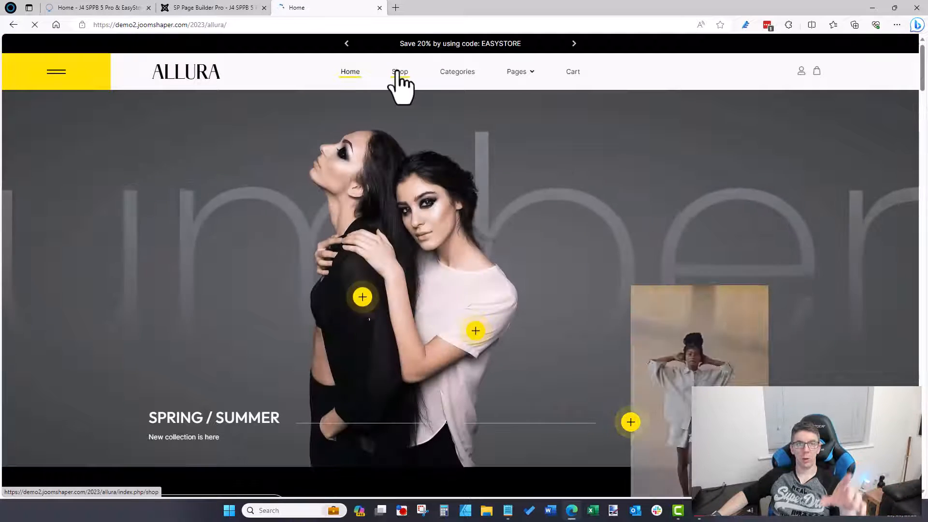
Step: Browse the demo Shop page's search, price, availability, type, colour and size filters and products
click(396, 72)
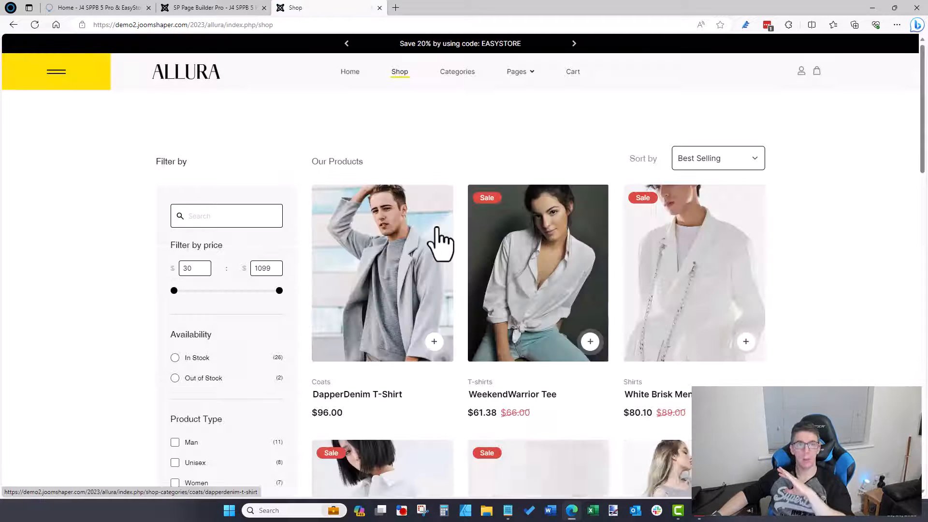
click(234, 9)
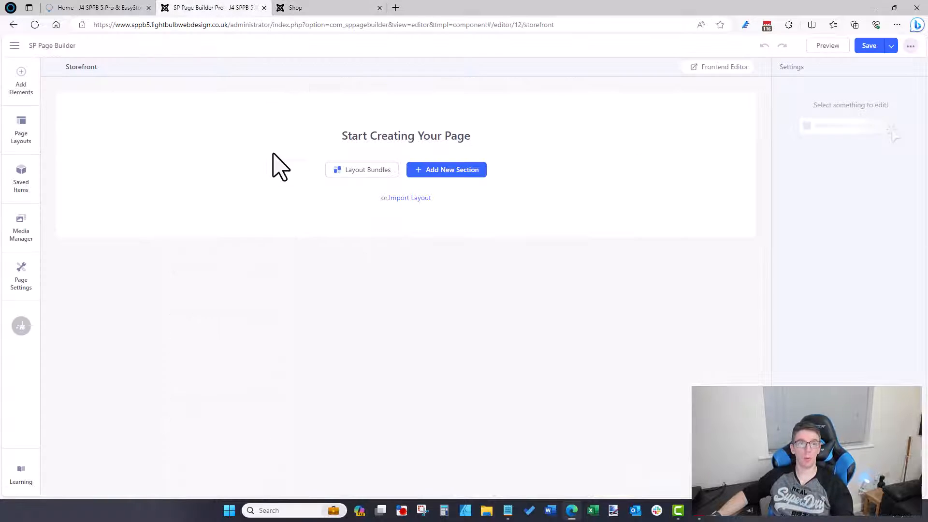
click(279, 8)
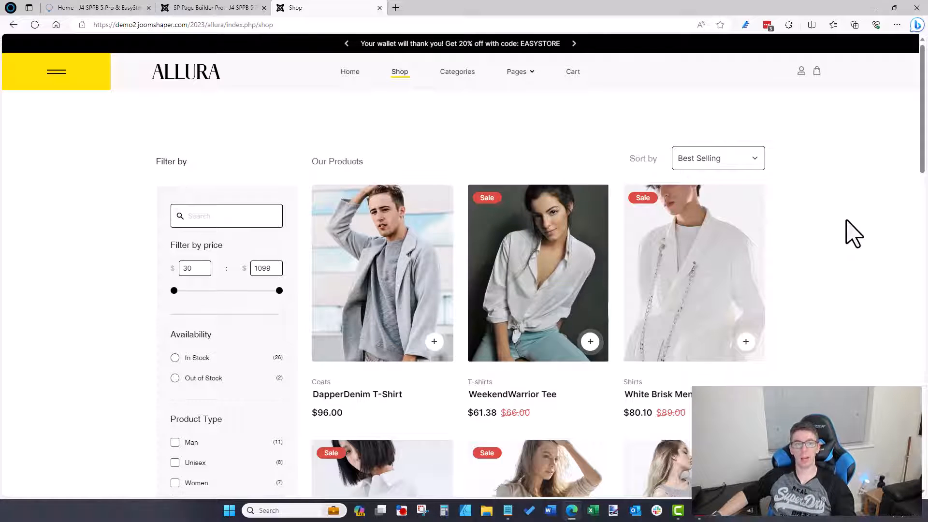
scroll(853, 233, down, 2)
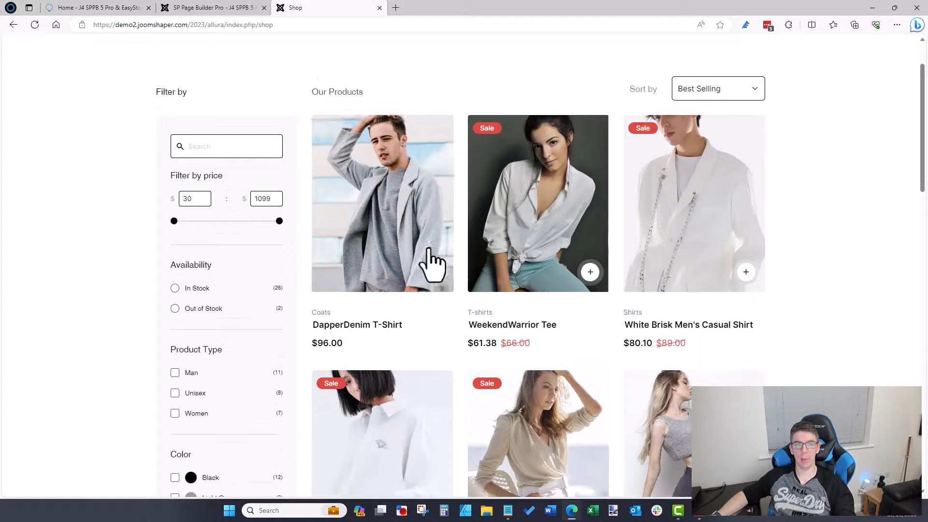
scroll(311, 215, down, 4)
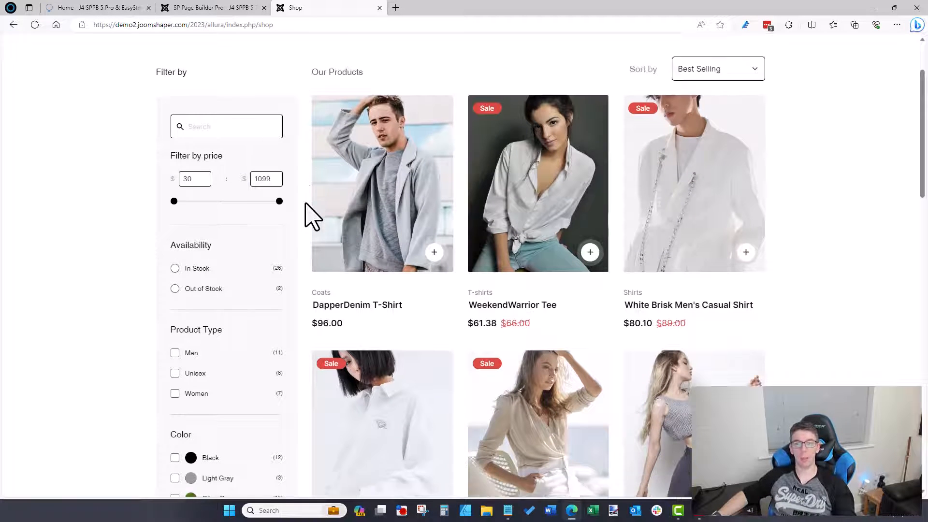
scroll(915, 237, down, 3)
scroll(921, 263, down, 3)
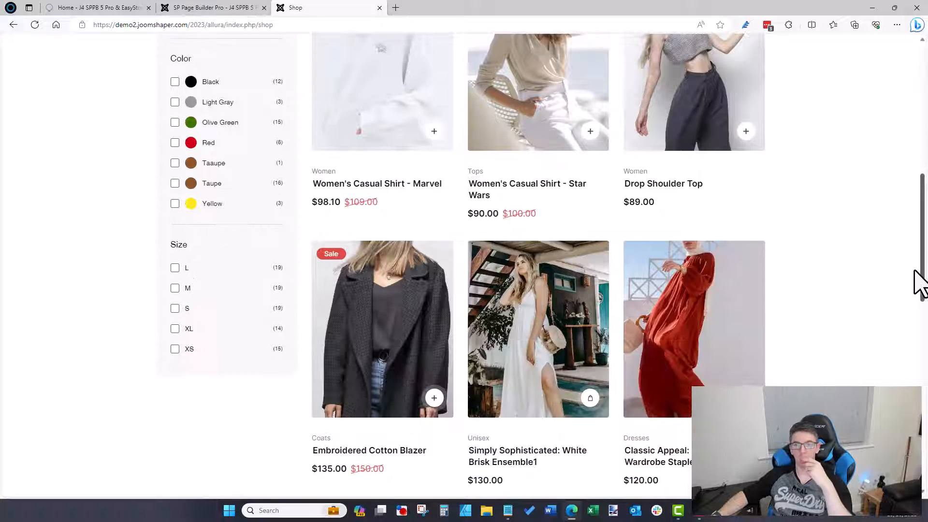
drag(913, 271, 897, 197)
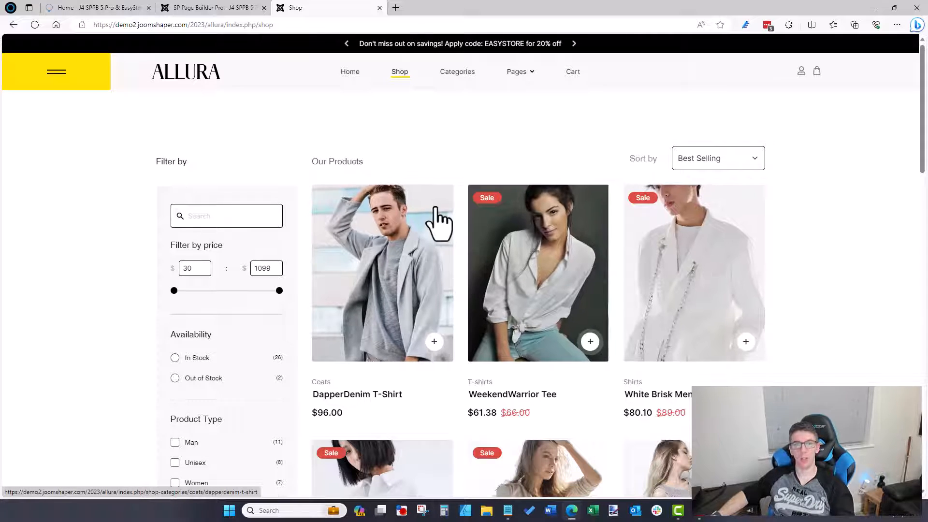
scroll(186, 211, down, 3)
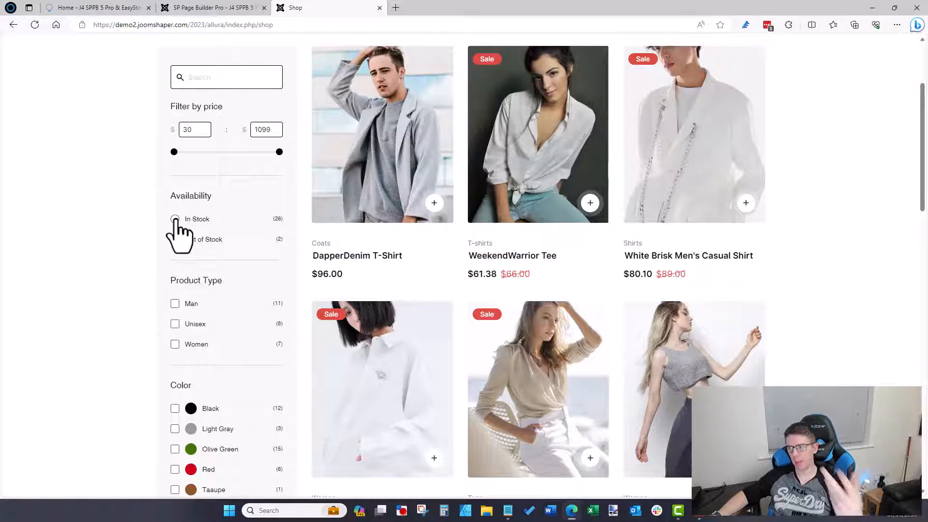
scroll(209, 387, down, 5)
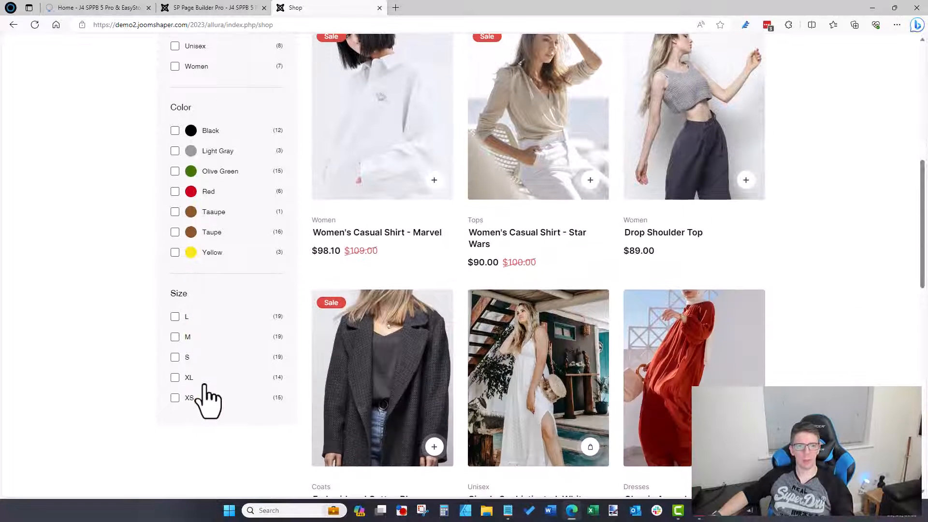
scroll(207, 398, up, 9)
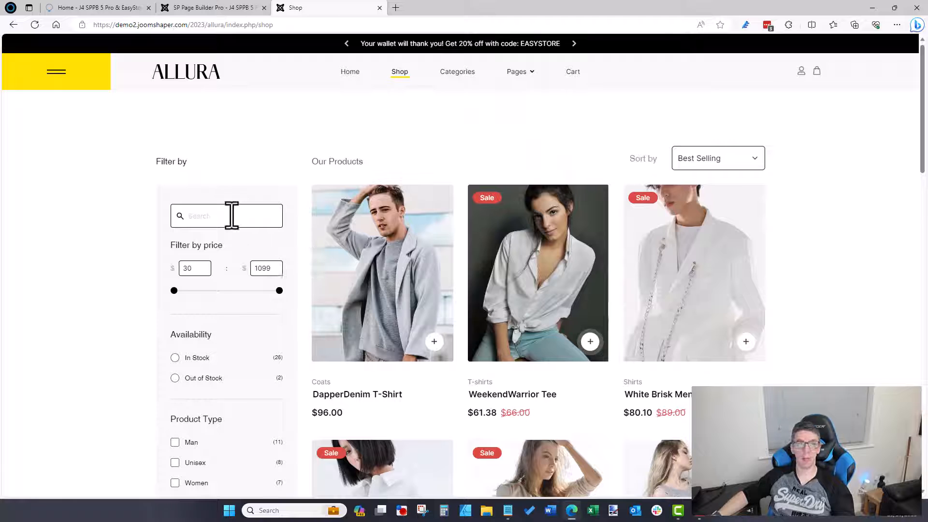
Step: Check the shop's Sort by options and account login page, then return to the Storefront editor
click(699, 162)
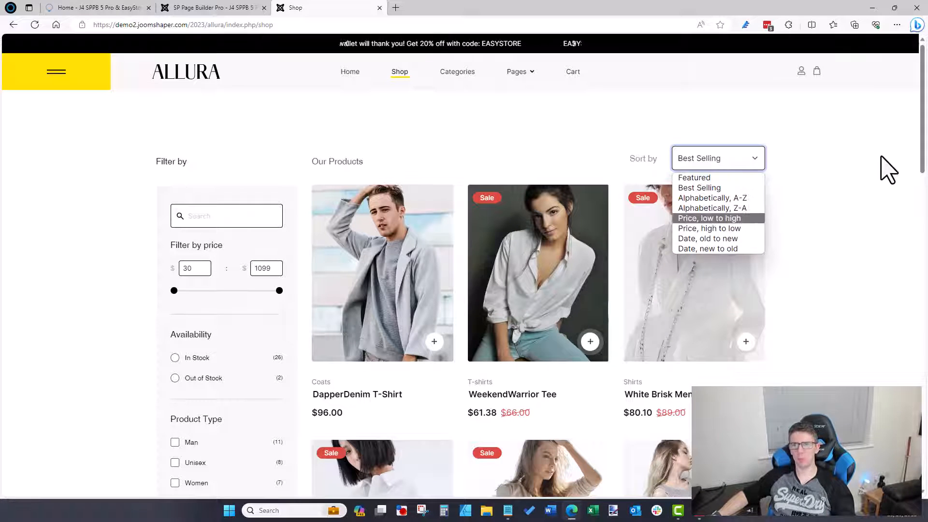
click(886, 165)
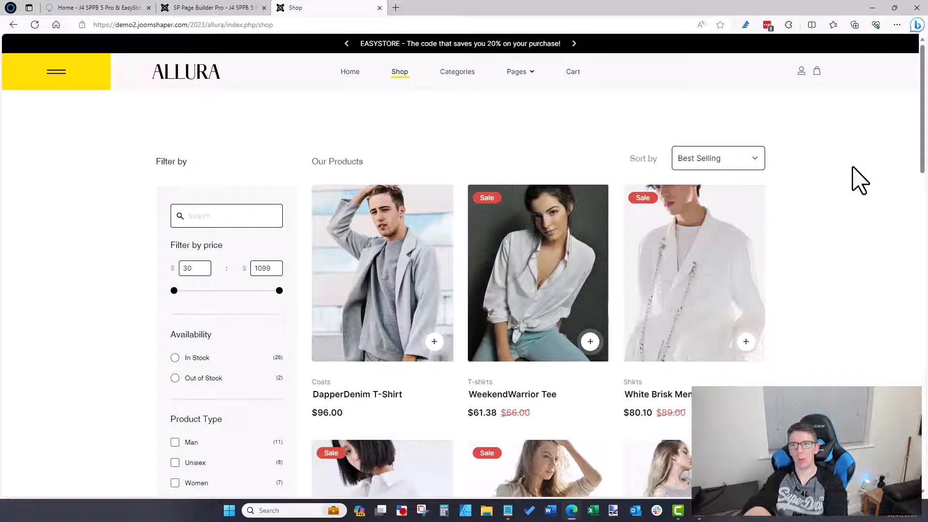
click(801, 71)
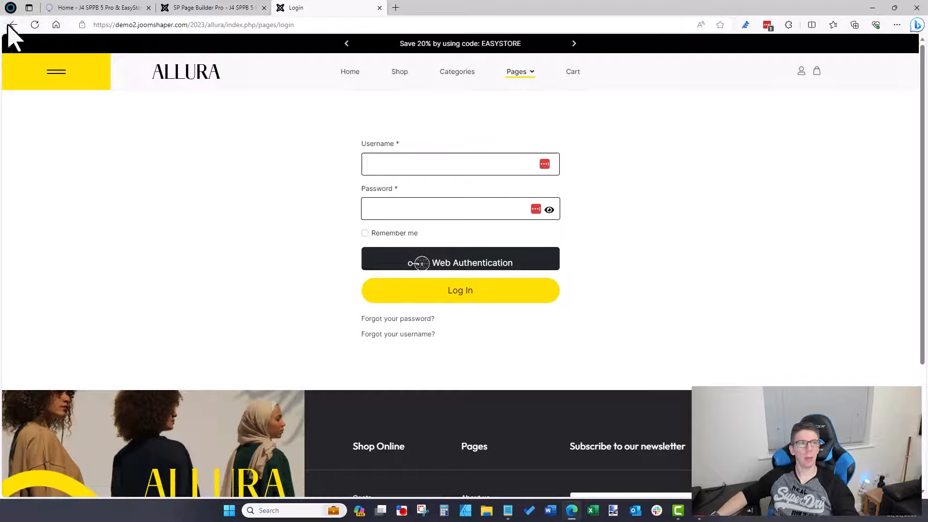
click(13, 25)
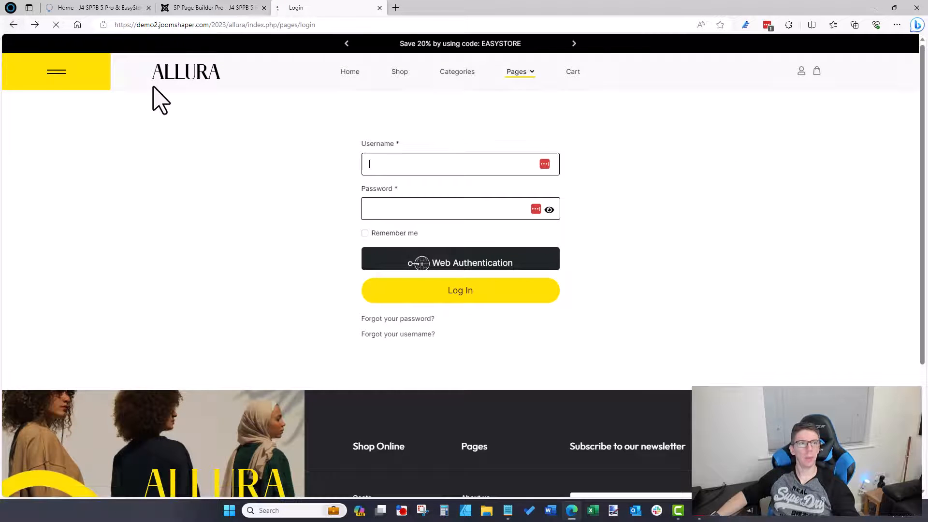
click(224, 8)
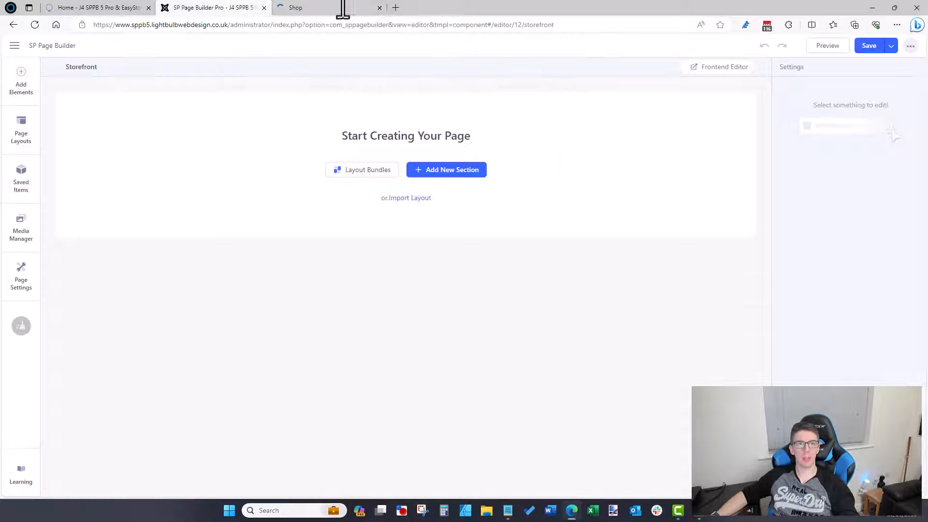
Step: Add an empty single-column section to the Storefront page
click(427, 173)
click(370, 224)
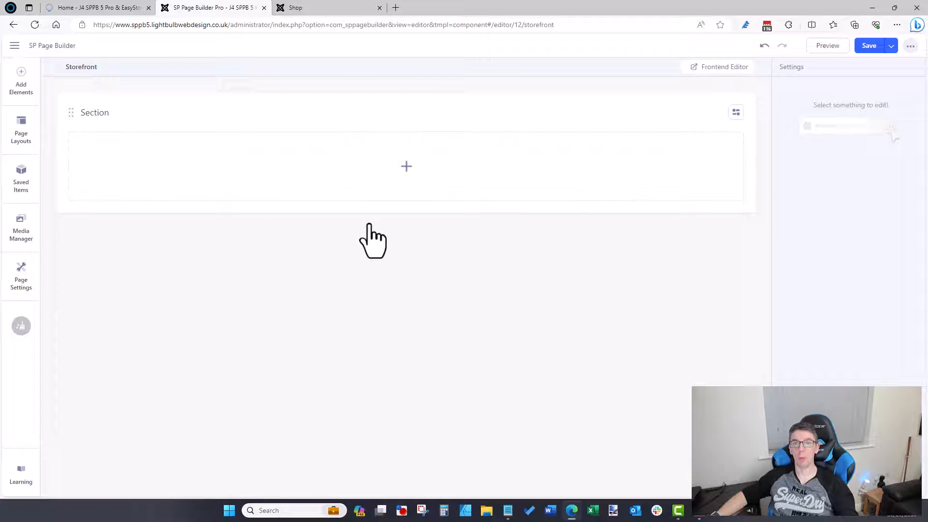
click(339, 9)
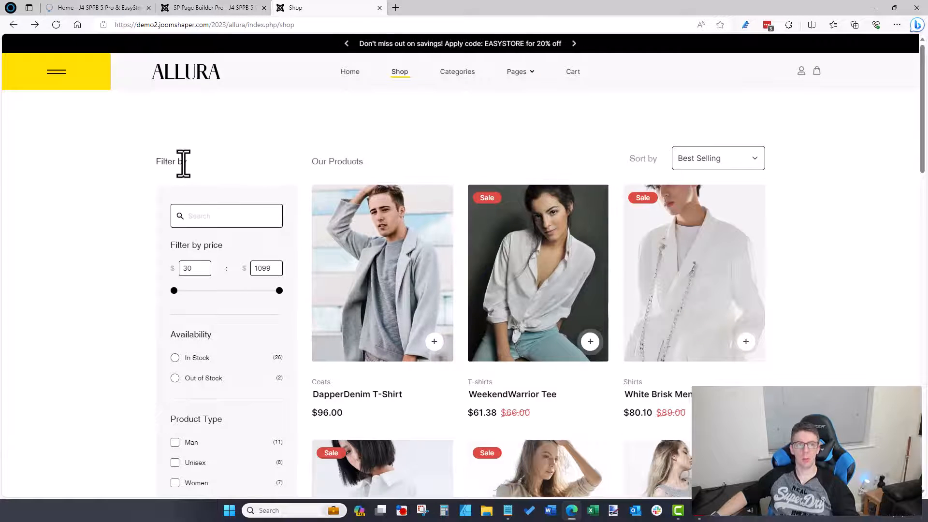
click(249, 8)
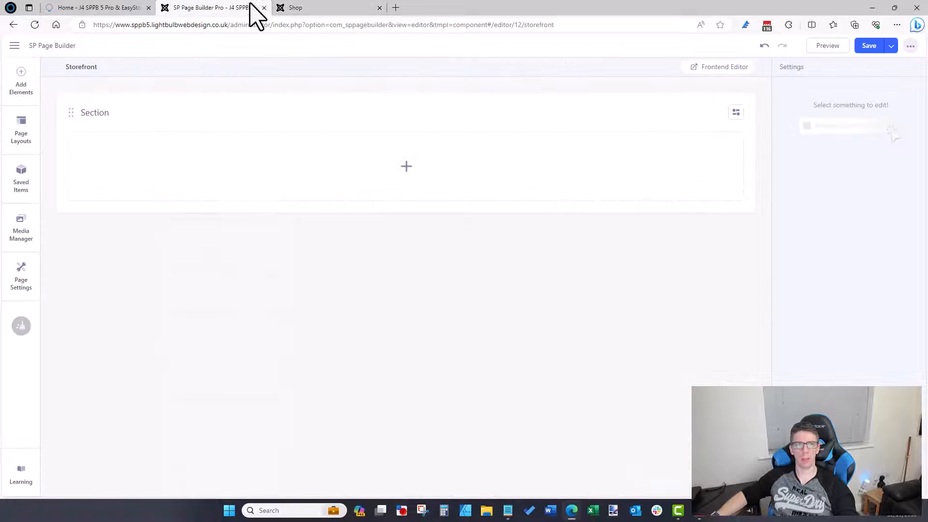
Step: Browse the Add Elements list, including the EasyStore Single group
click(27, 83)
scroll(147, 259, down, 1)
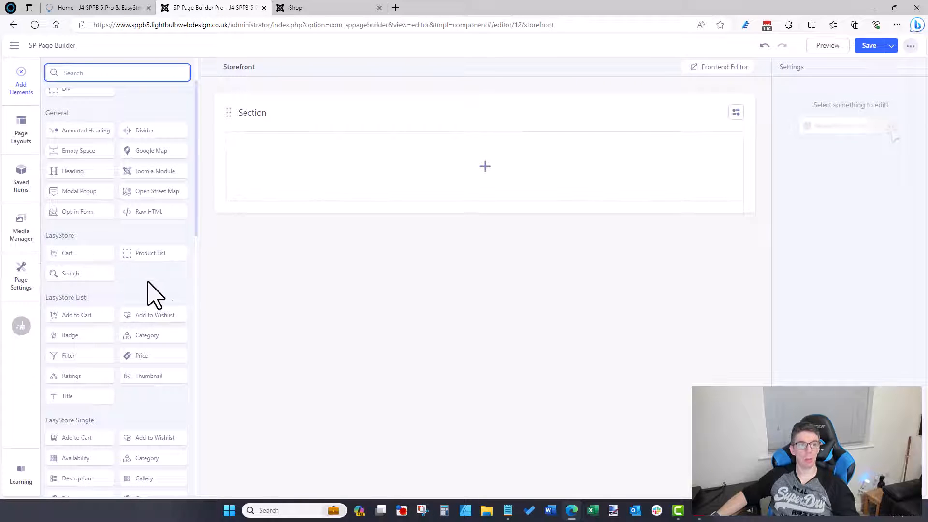
scroll(149, 284, down, 7)
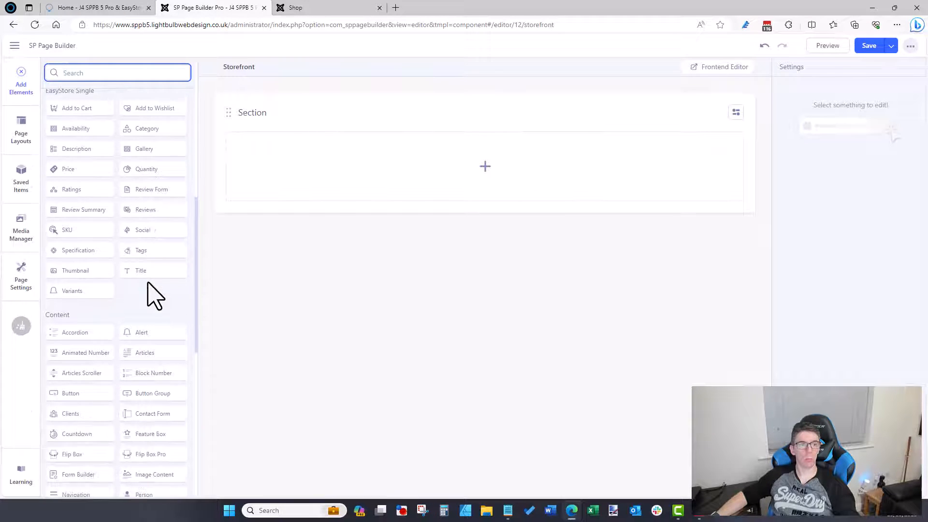
scroll(147, 281, up, 4)
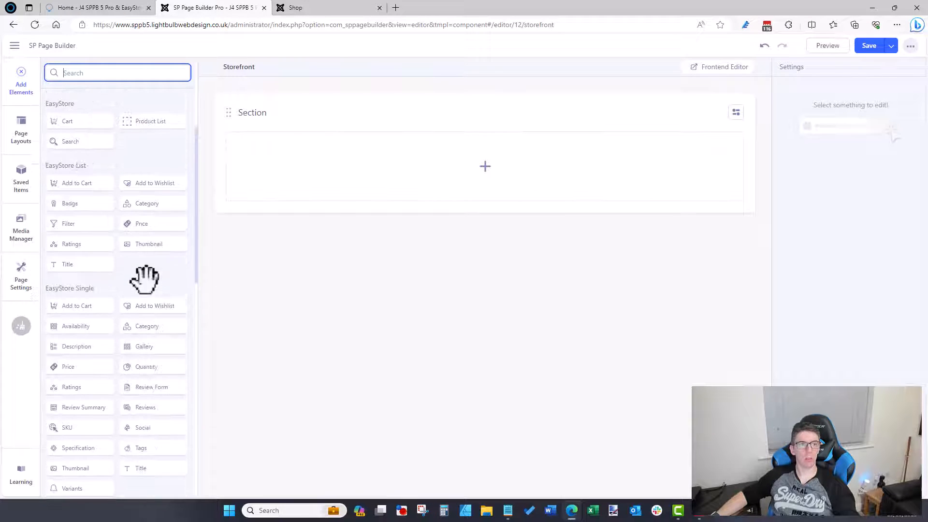
drag(193, 264, 198, 286)
click(195, 273)
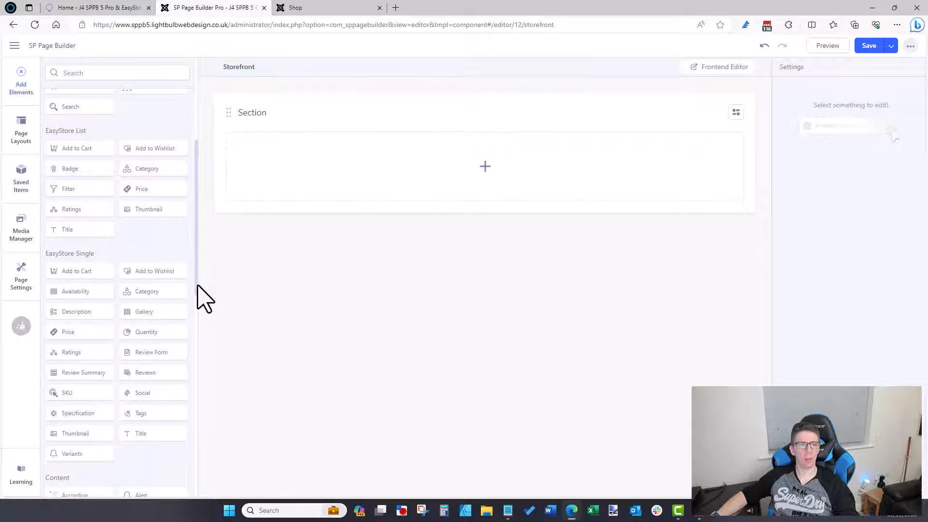
drag(197, 285, 197, 284)
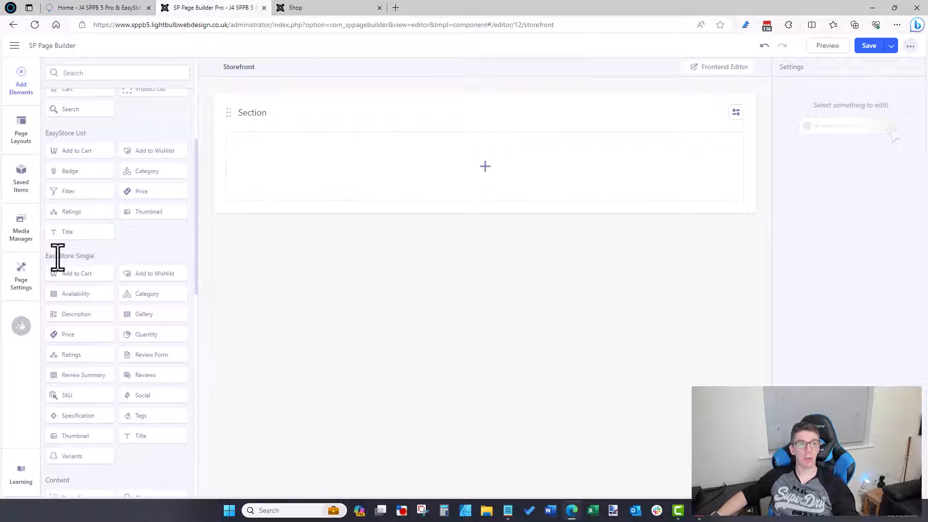
drag(47, 259, 97, 258)
click(103, 258)
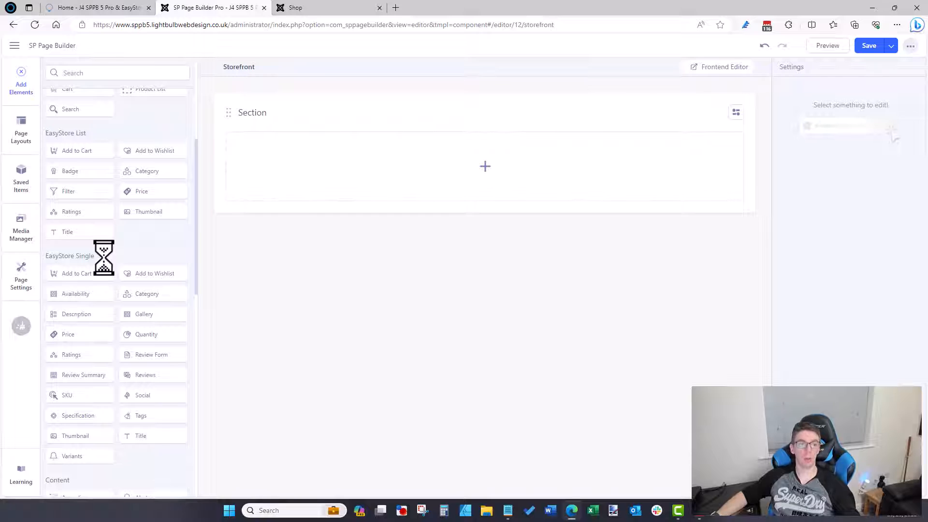
scroll(103, 261, up, 3)
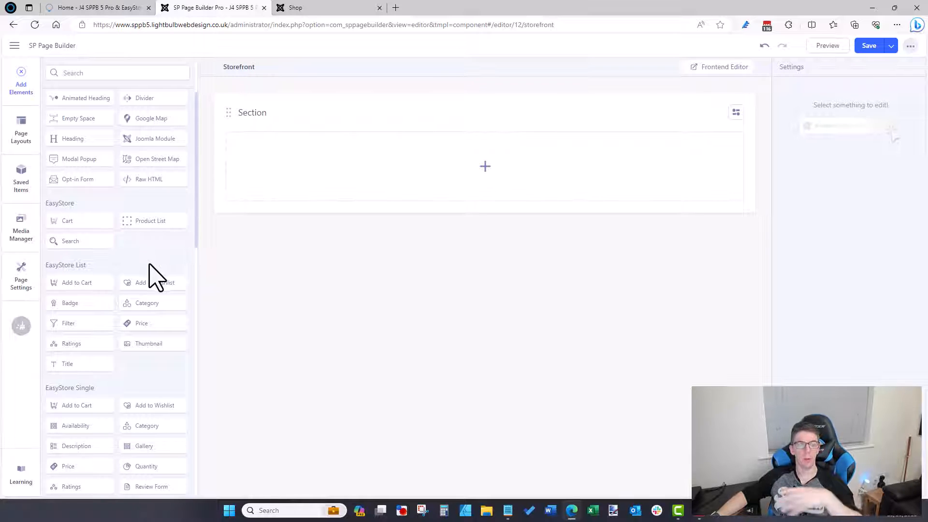
scroll(155, 278, up, 1)
scroll(154, 276, down, 3)
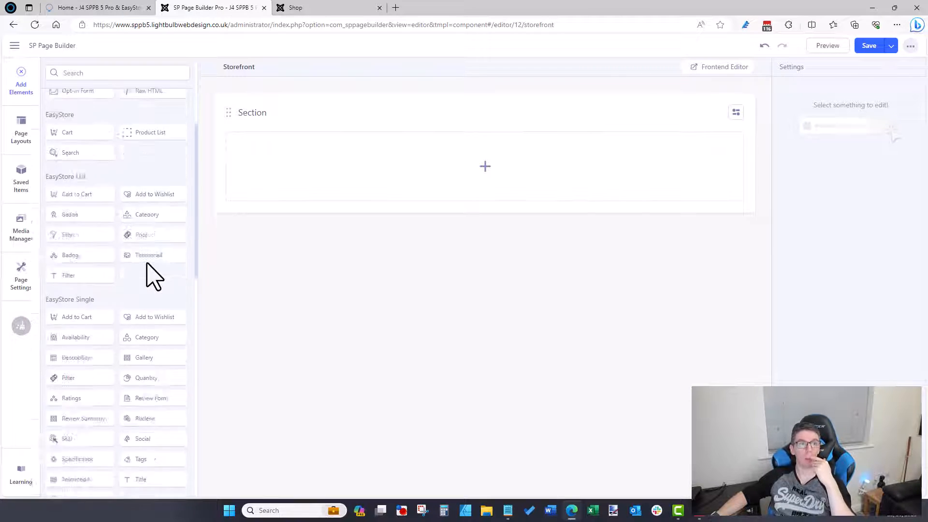
scroll(154, 277, down, 10)
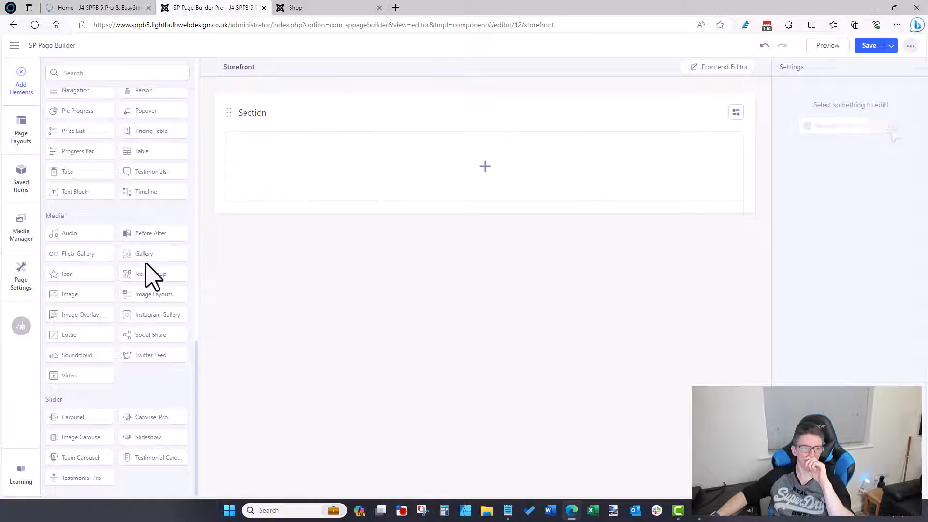
scroll(145, 270, up, 15)
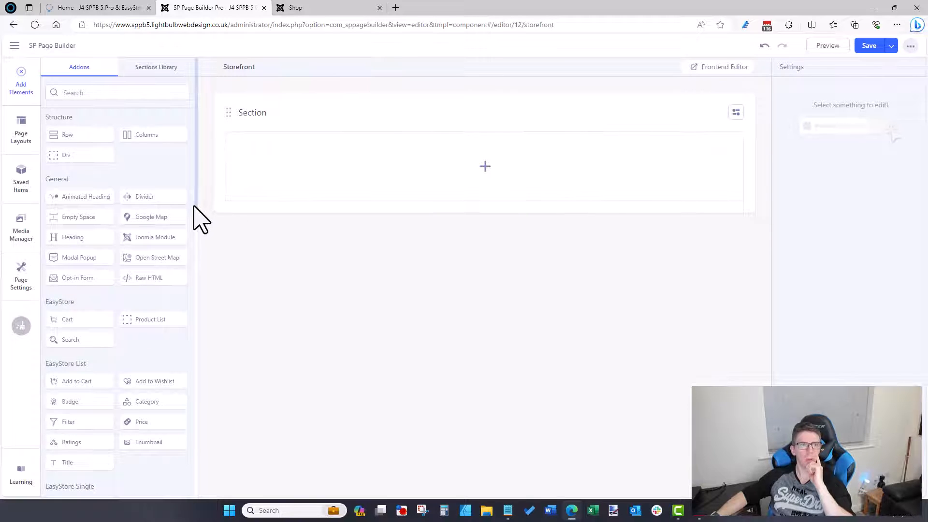
Step: Set the section's column layout to 4+4+4
click(736, 113)
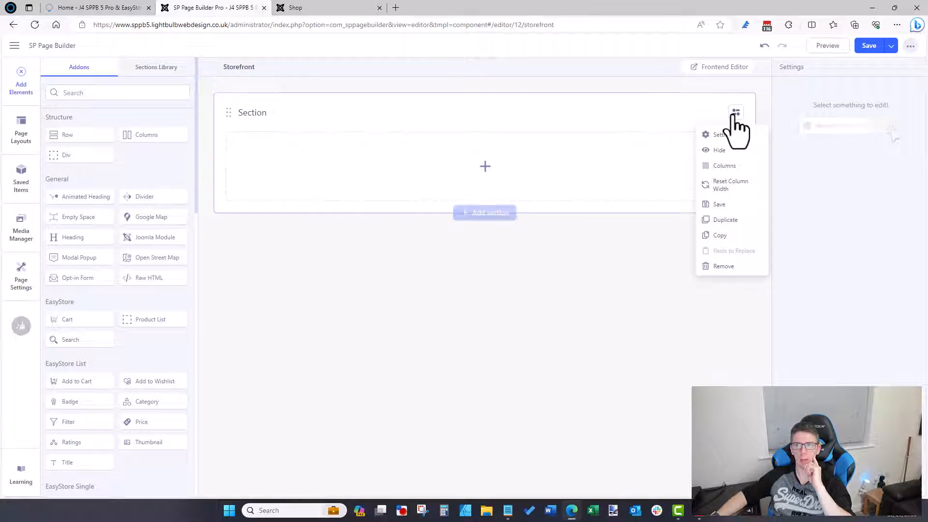
click(724, 165)
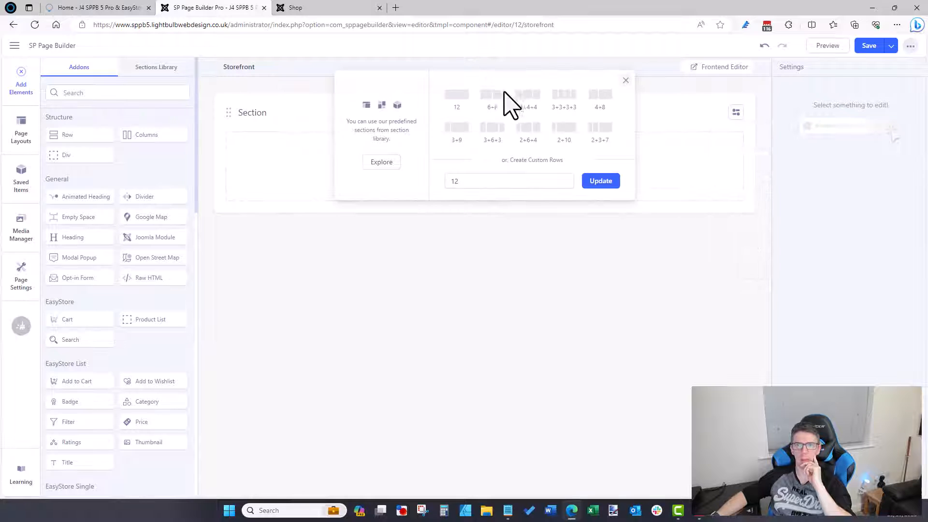
click(528, 96)
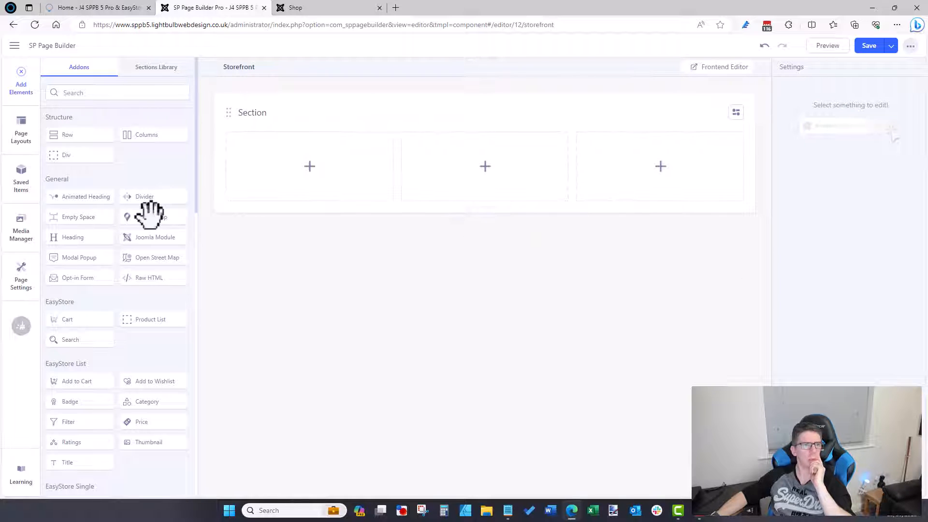
scroll(94, 311, down, 2)
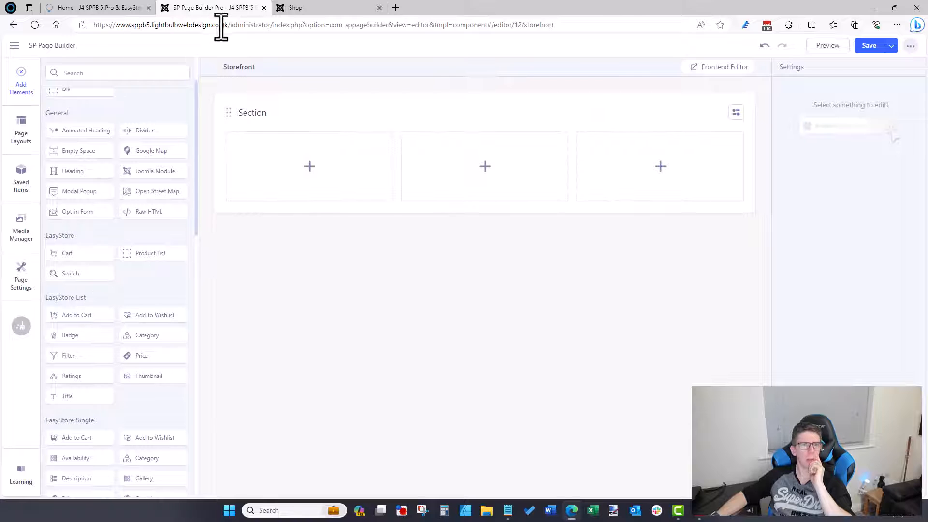
Step: Drop EasyStore Search and Filter elements into the first column, with Search above Filter
click(297, 10)
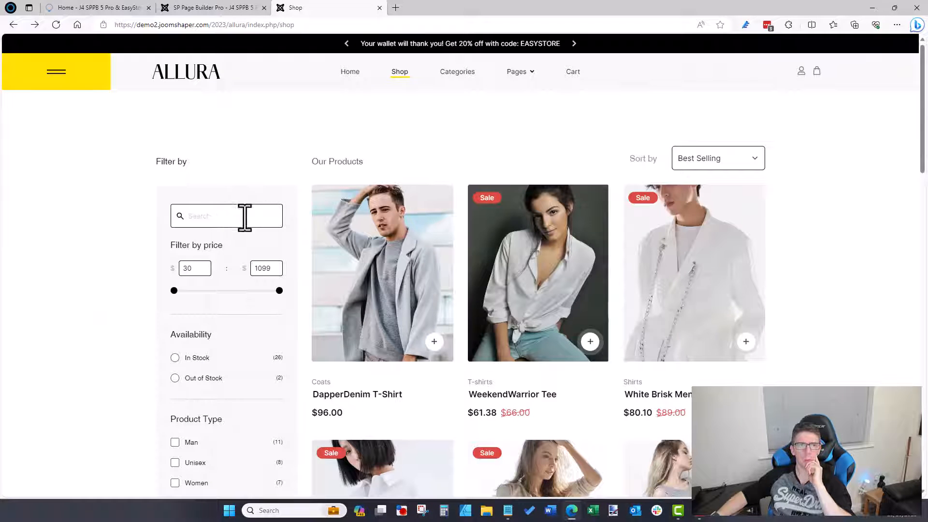
click(229, 9)
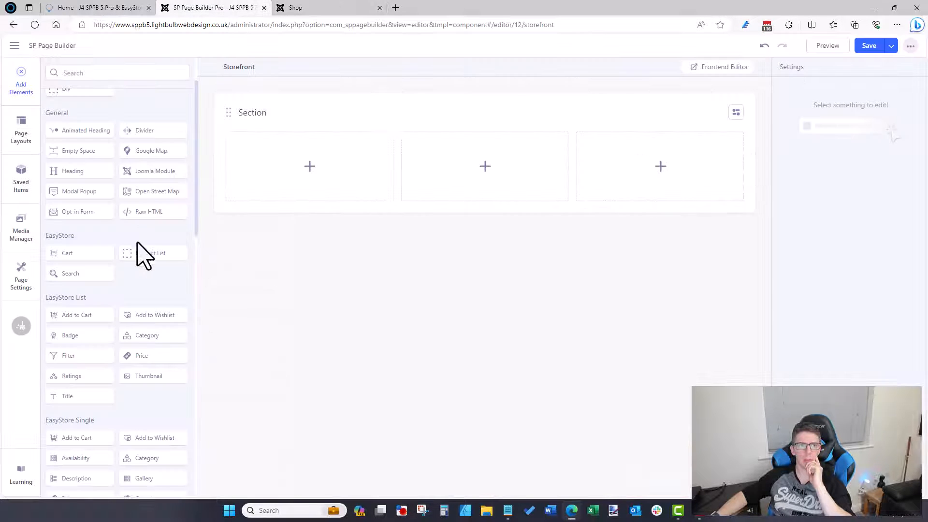
drag(90, 273, 290, 160)
click(344, 7)
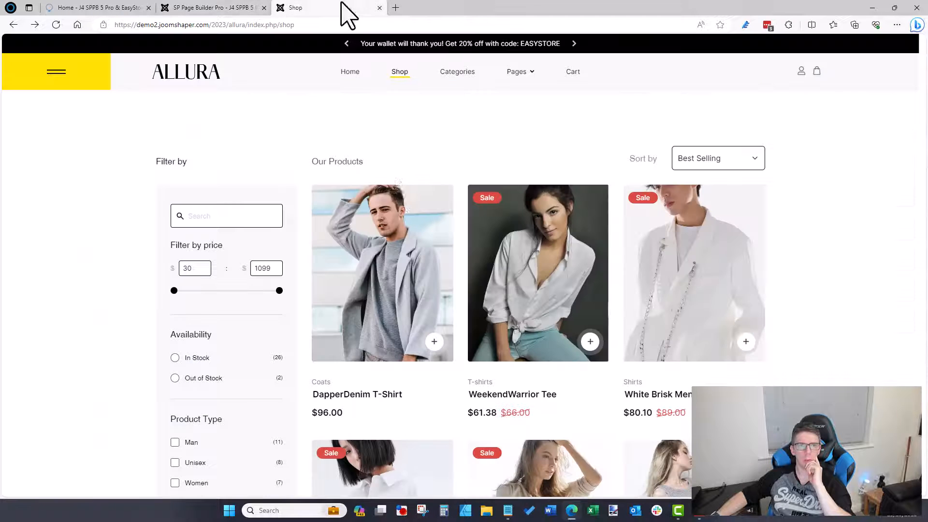
click(195, 10)
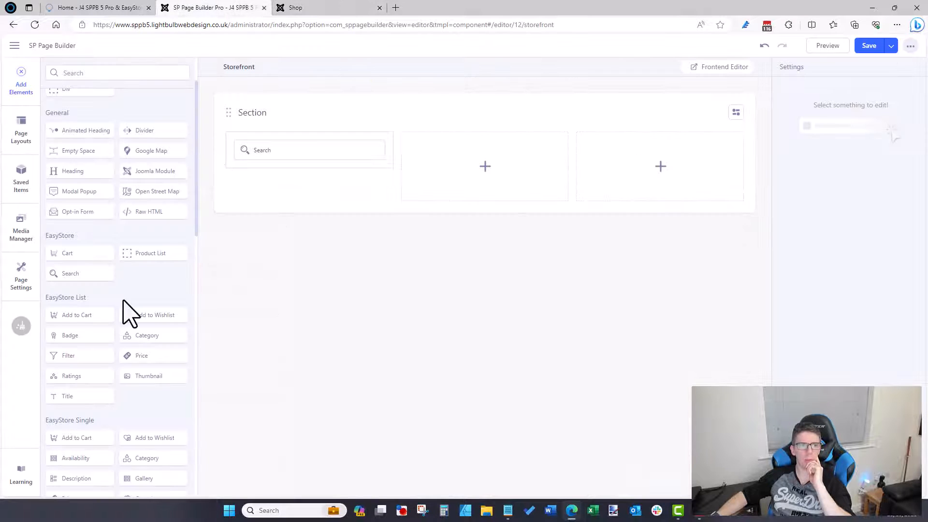
drag(77, 355, 290, 143)
click(300, 193)
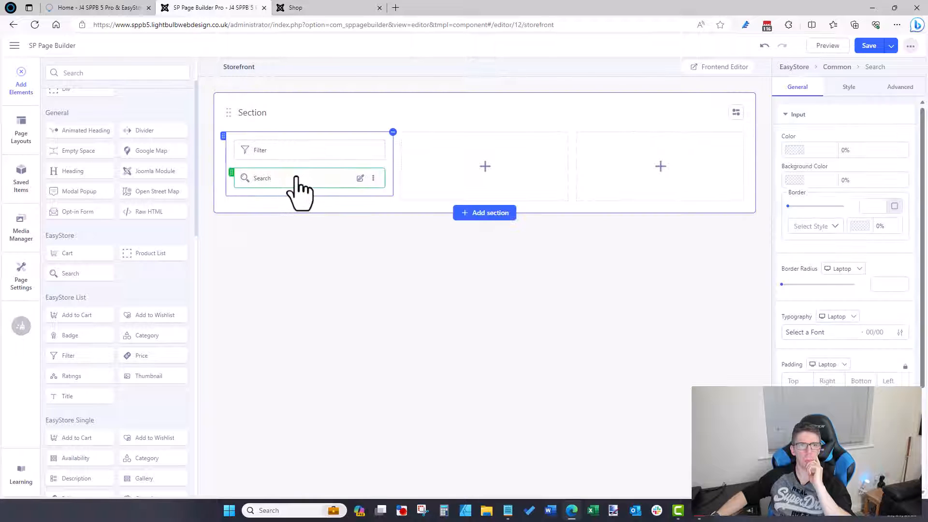
drag(300, 193, 299, 151)
click(360, 193)
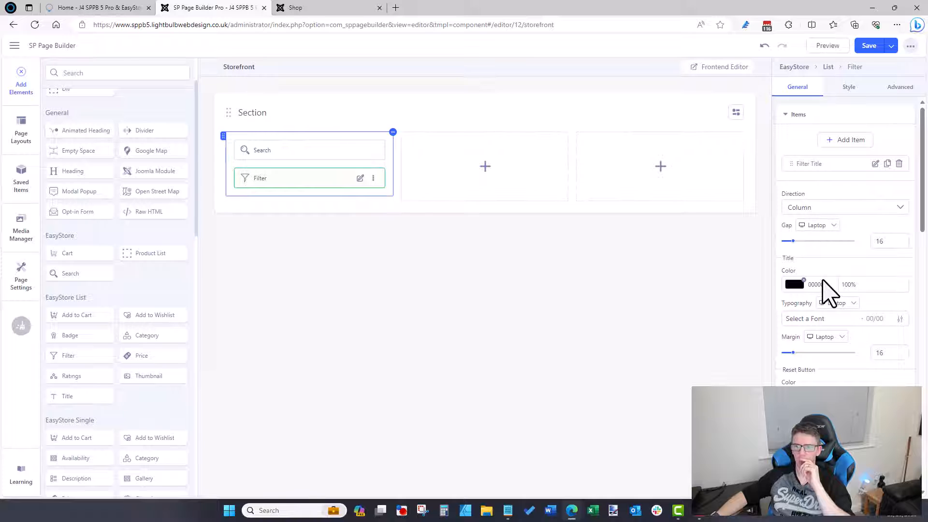
scroll(826, 290, down, 10)
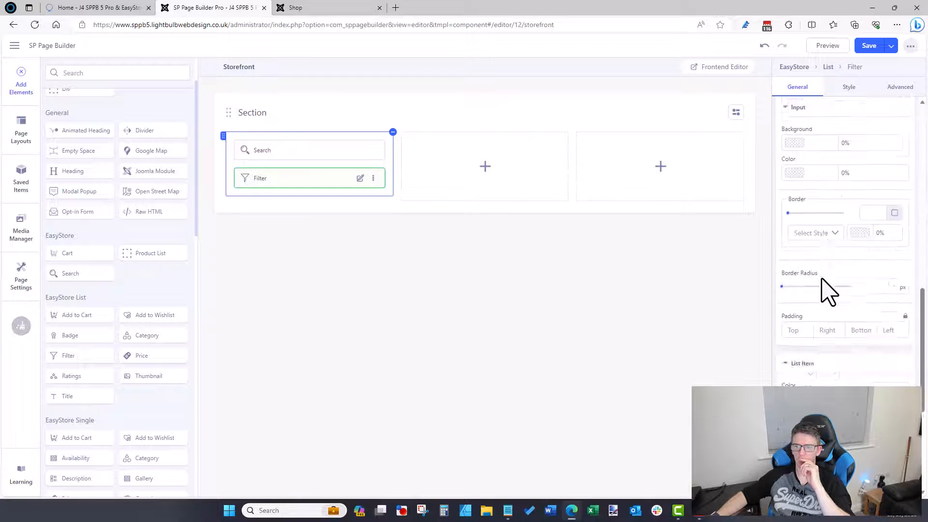
scroll(827, 290, down, 5)
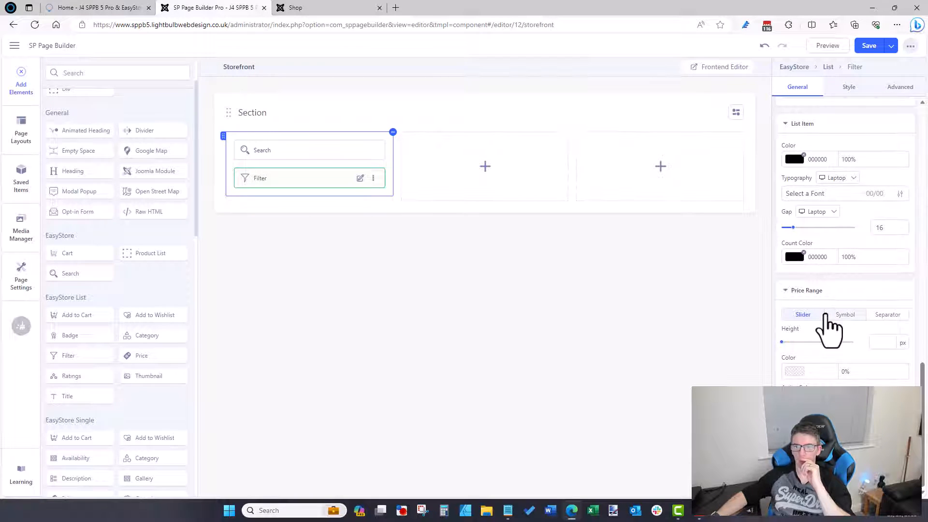
scroll(789, 304, up, 4)
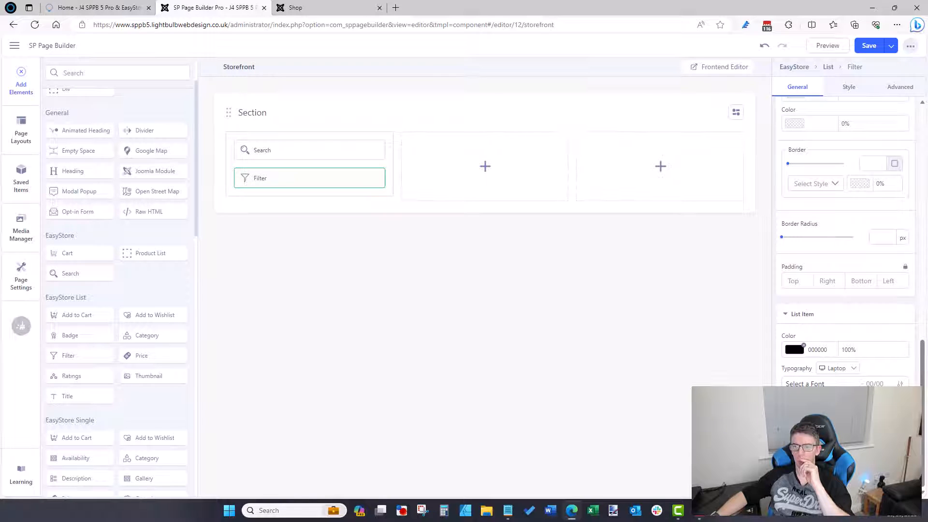
scroll(796, 379, down, 4)
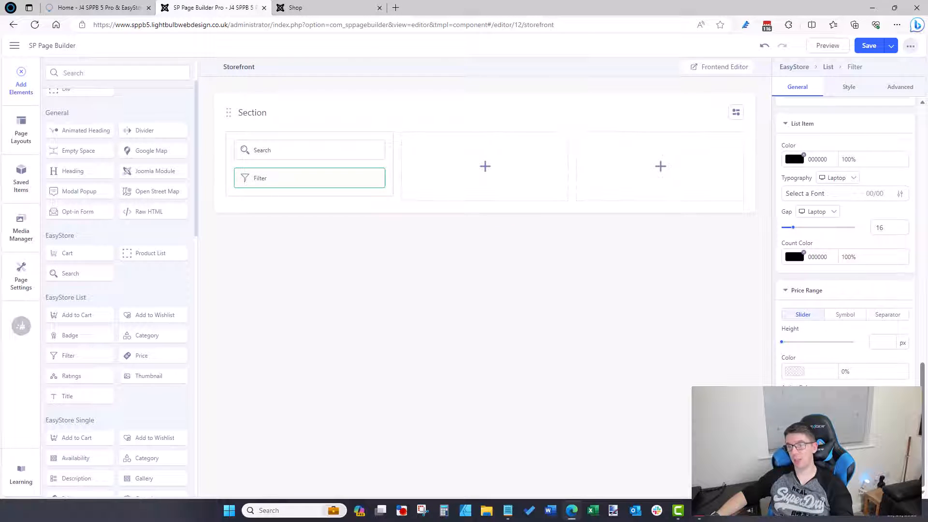
scroll(849, 344, up, 2)
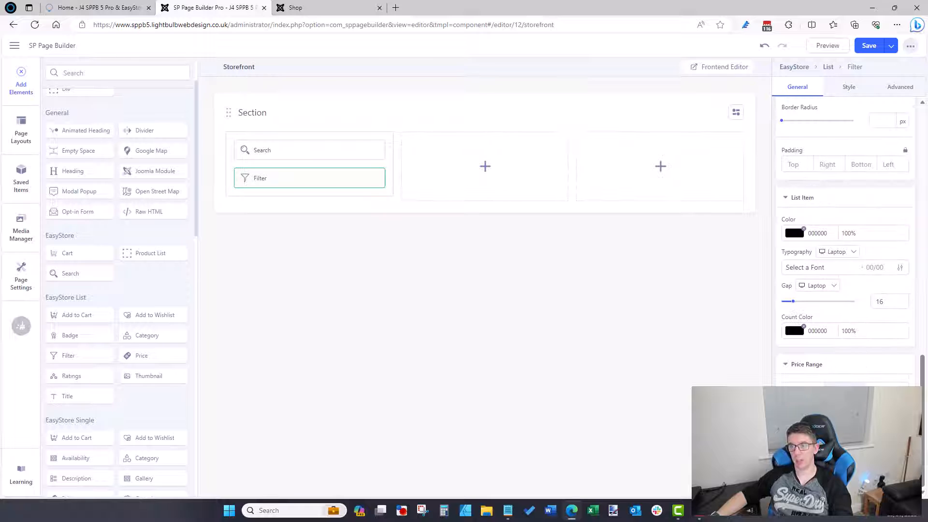
click(104, 9)
click(334, 9)
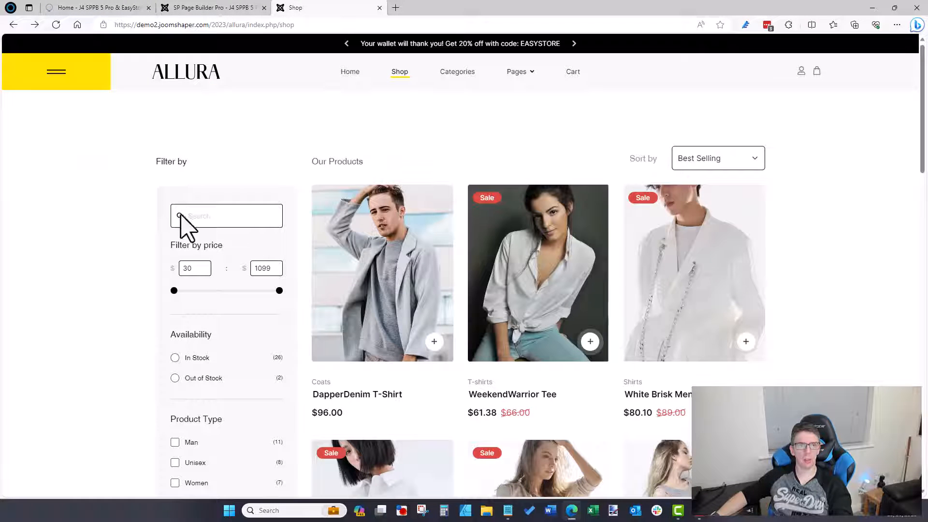
click(183, 8)
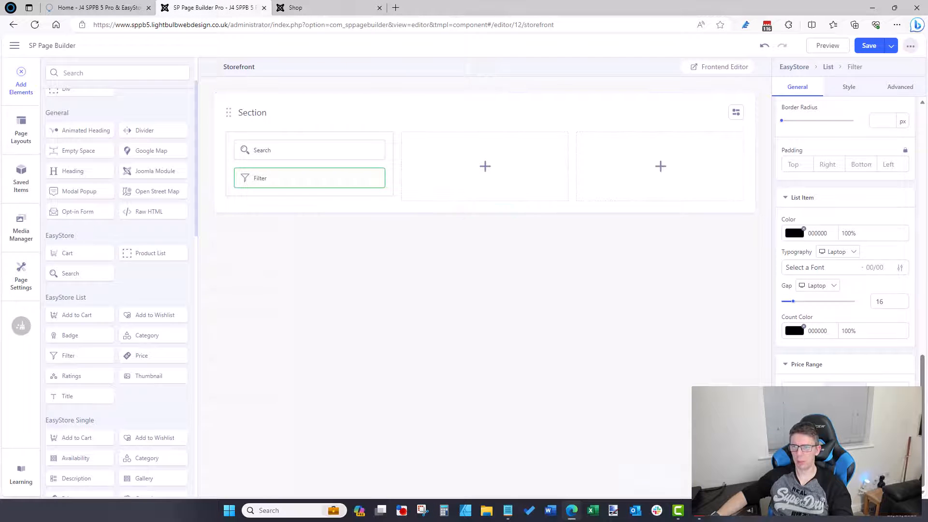
scroll(849, 240, up, 1)
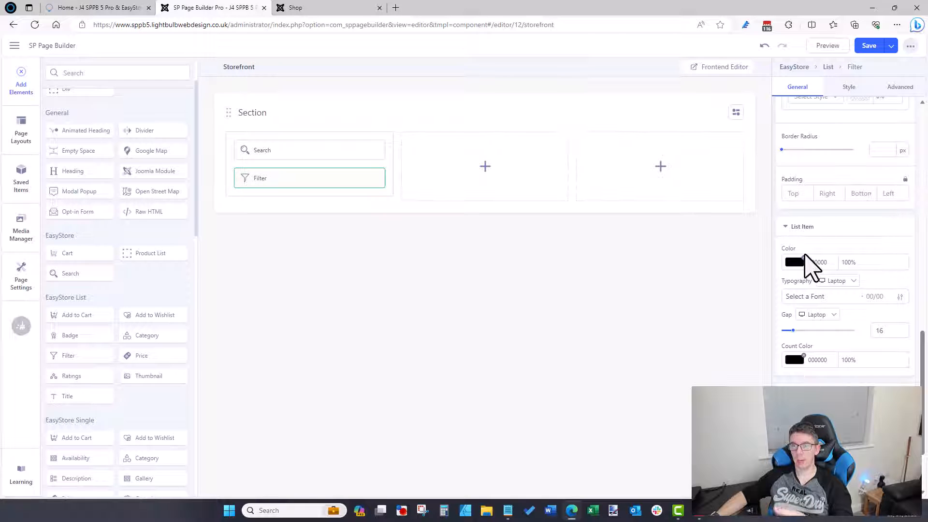
scroll(806, 265, up, 5)
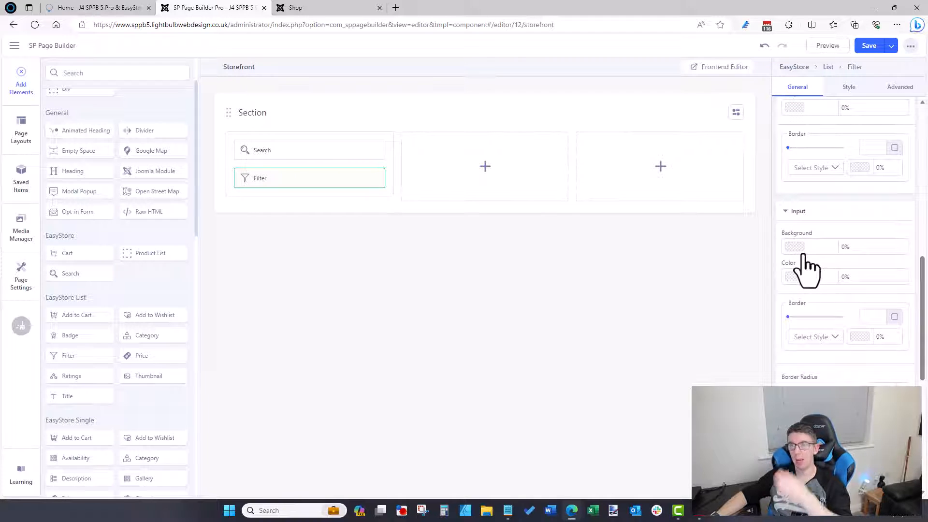
scroll(806, 265, up, 3)
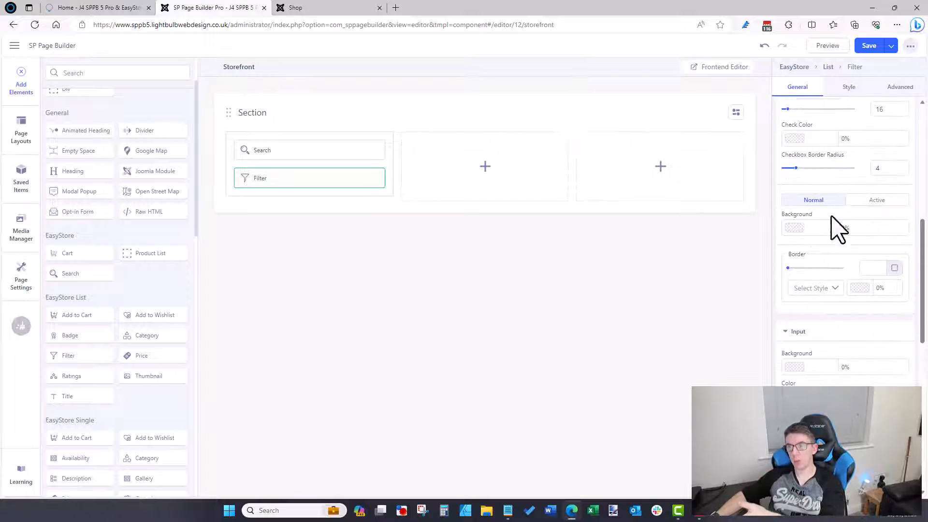
scroll(853, 233, up, 3)
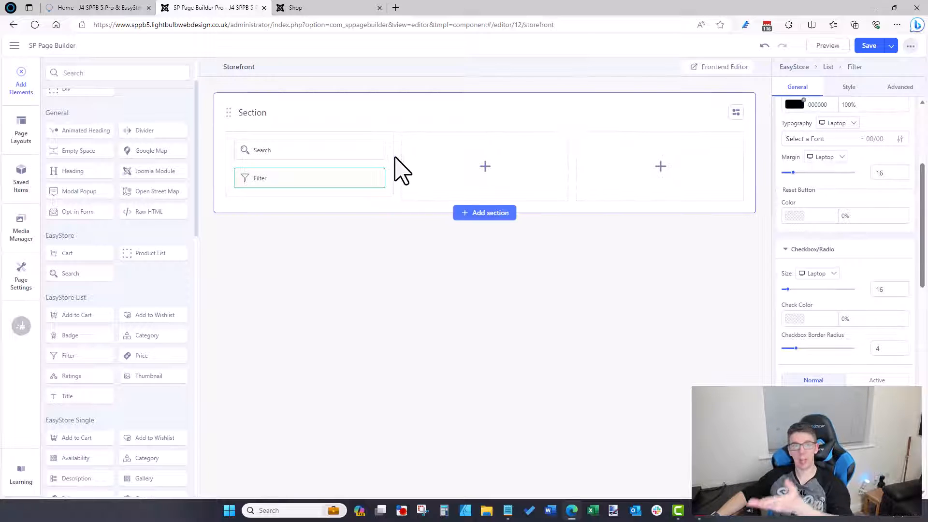
click(356, 8)
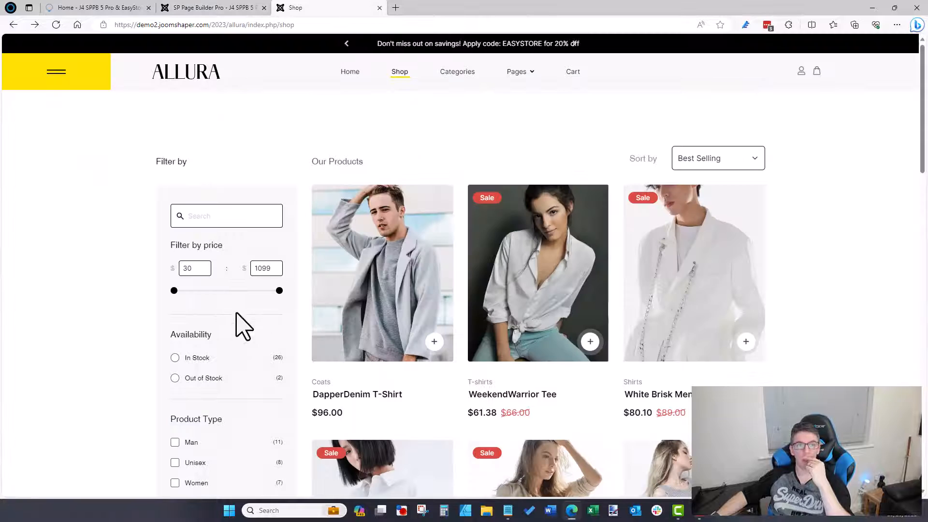
click(166, 8)
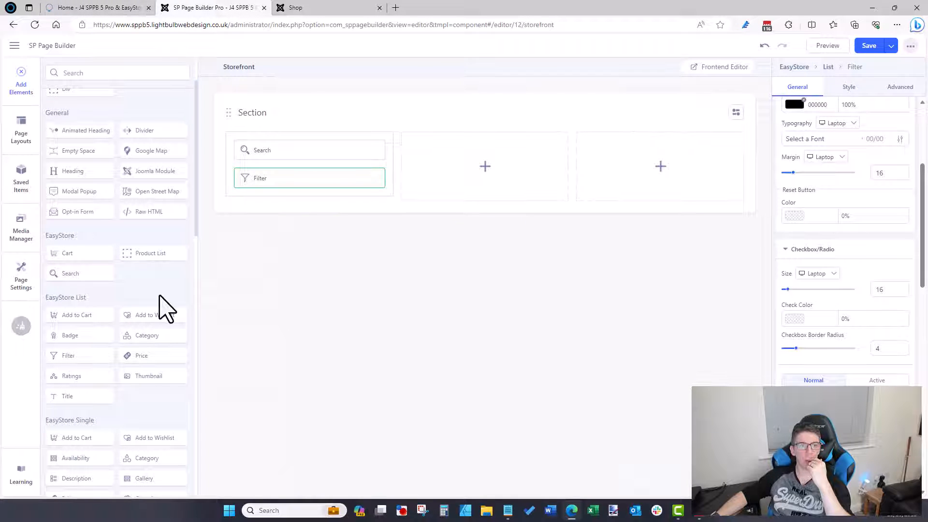
scroll(822, 200, up, 4)
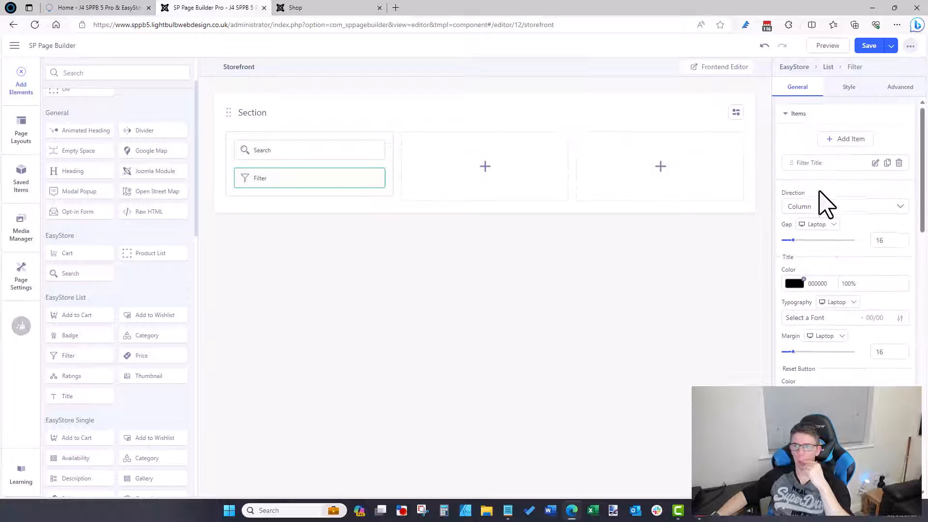
click(900, 88)
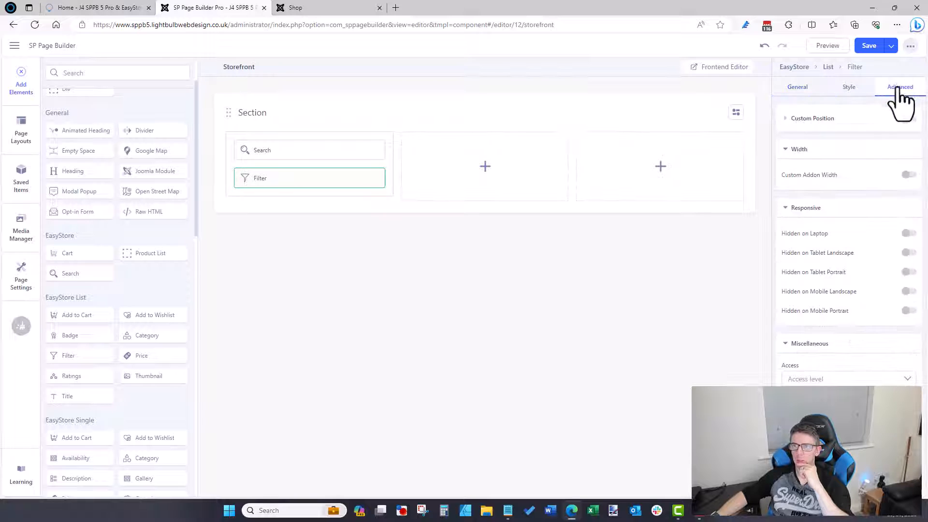
click(832, 380)
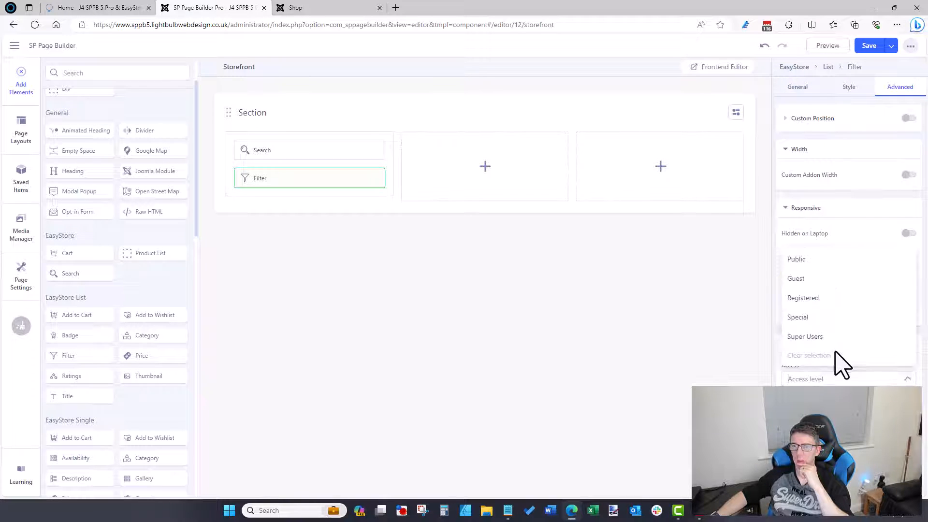
click(849, 88)
click(797, 88)
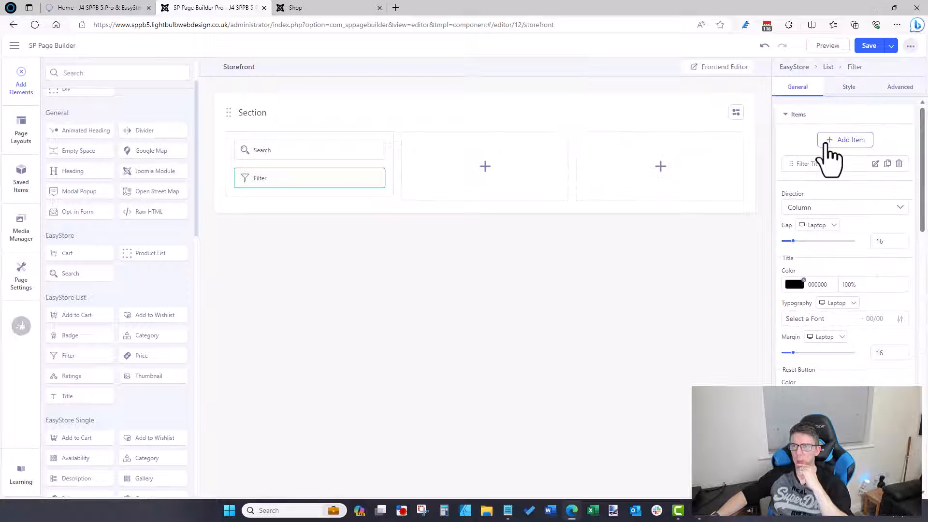
Step: Make the Filter's first item a Price Range type titled 'Price Range'
click(875, 164)
click(708, 142)
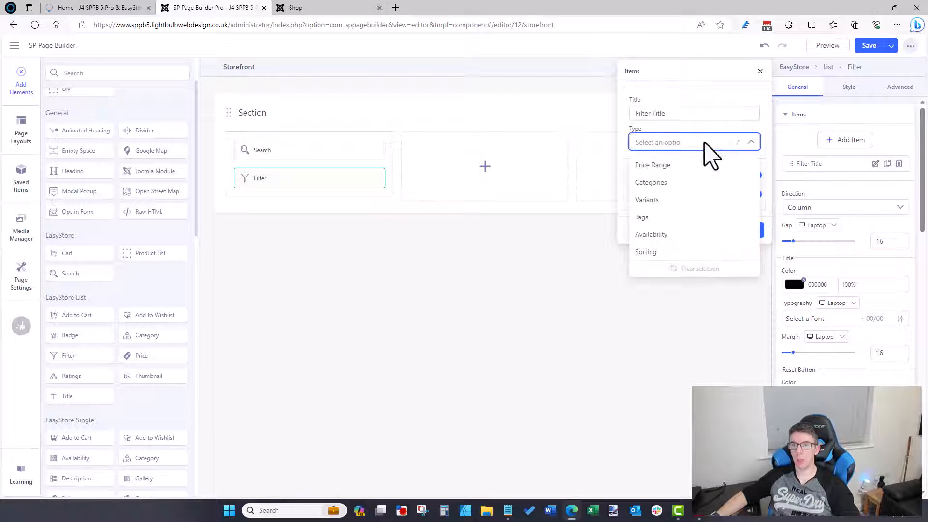
click(294, 8)
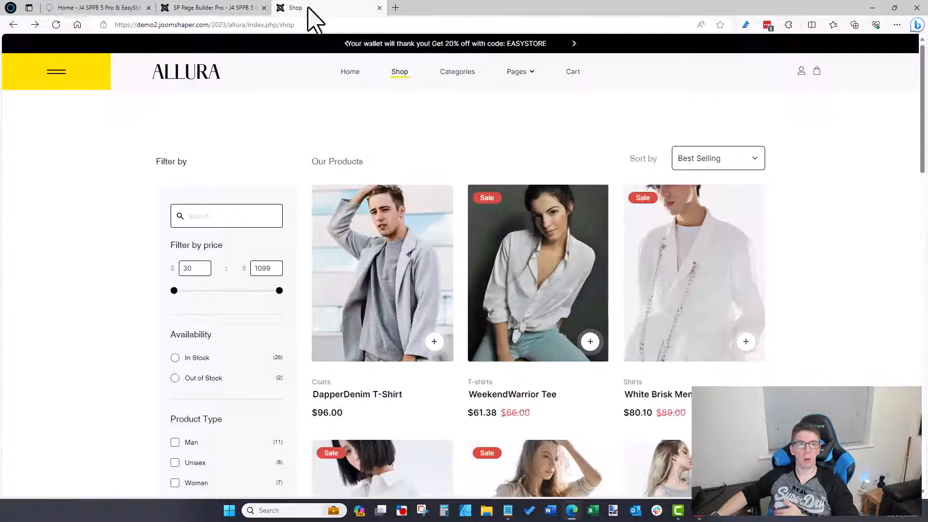
click(169, 8)
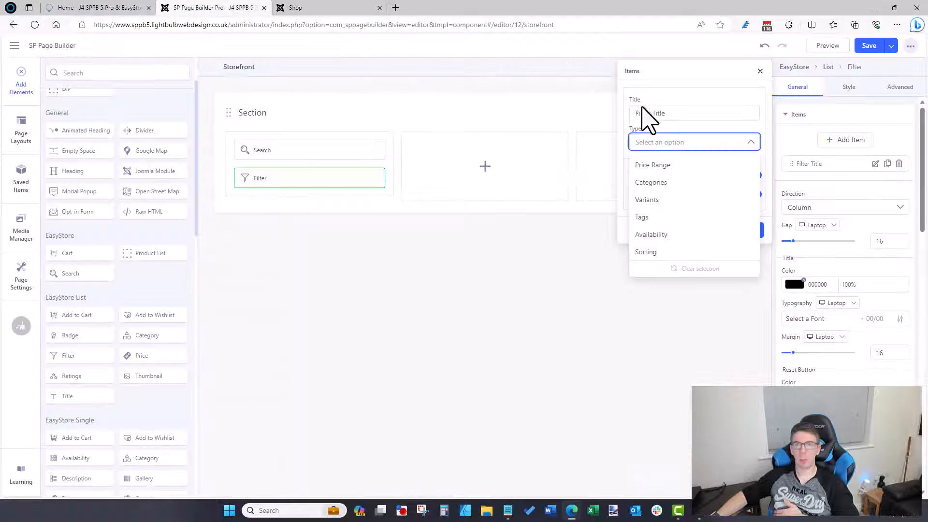
click(663, 166)
drag(671, 114, 555, 128)
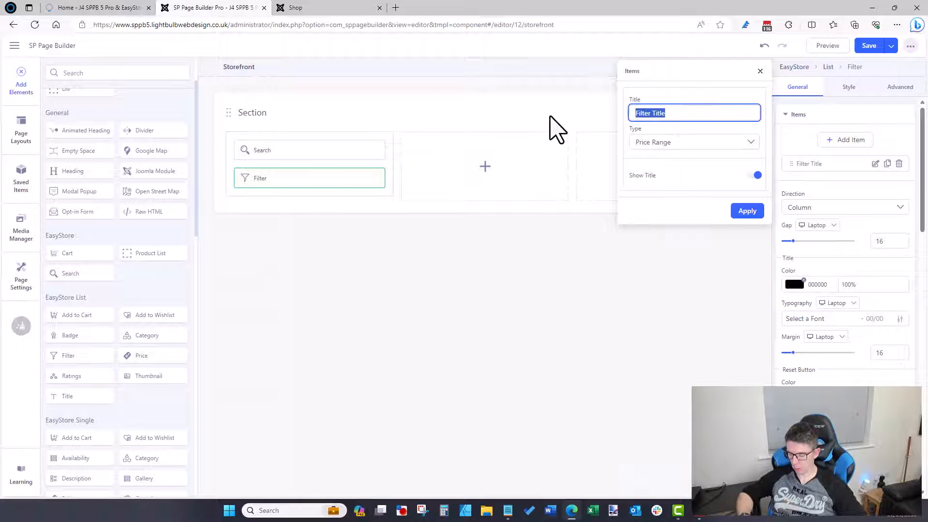
key(Caps_Lock)
text(Pri)
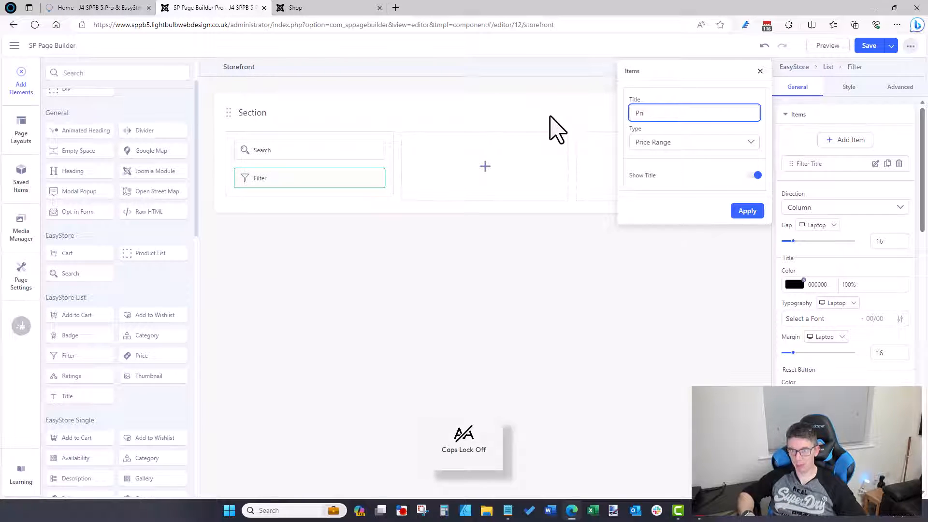
text(c)
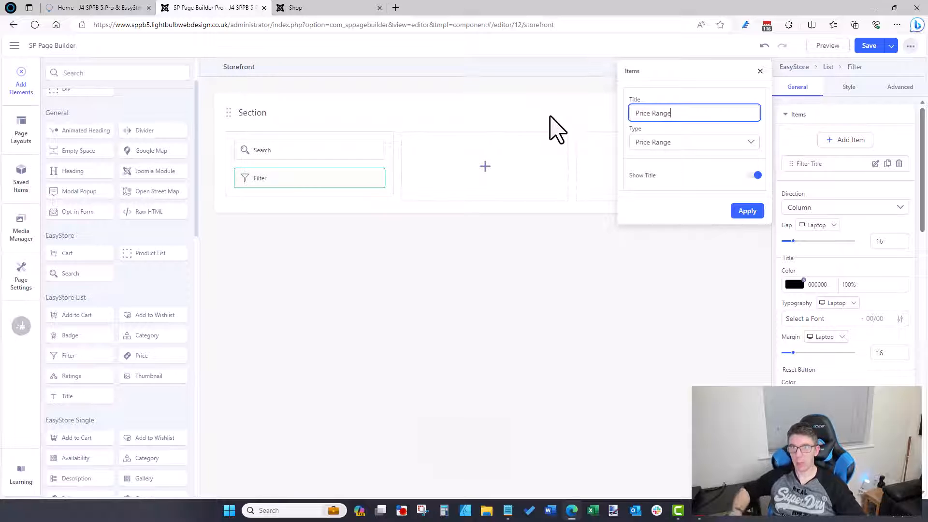
text(e Range)
click(746, 211)
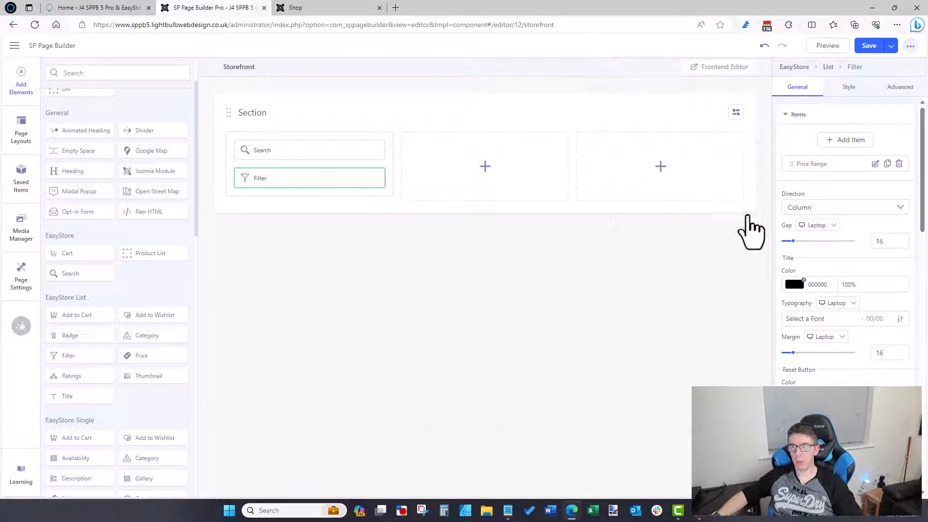
click(847, 141)
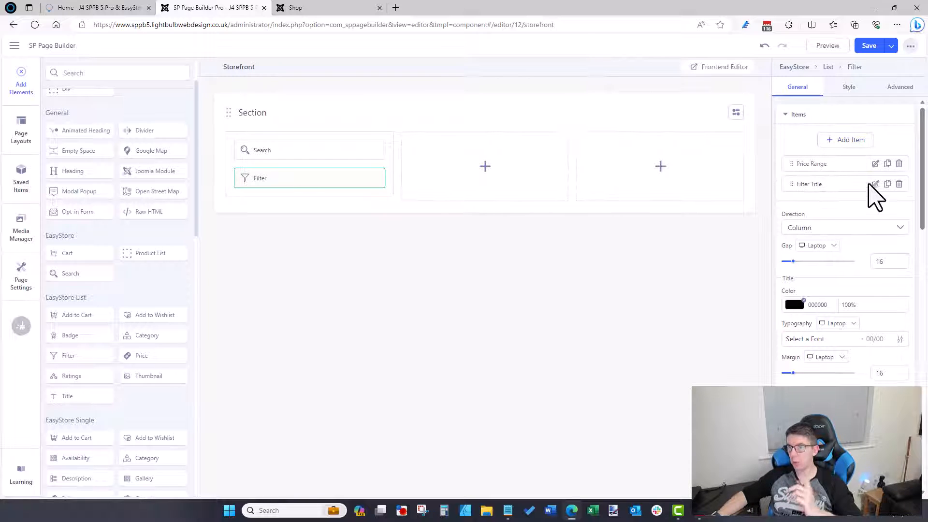
Step: Configure the second filter item as type Availability, titled 'Availability'
click(314, 8)
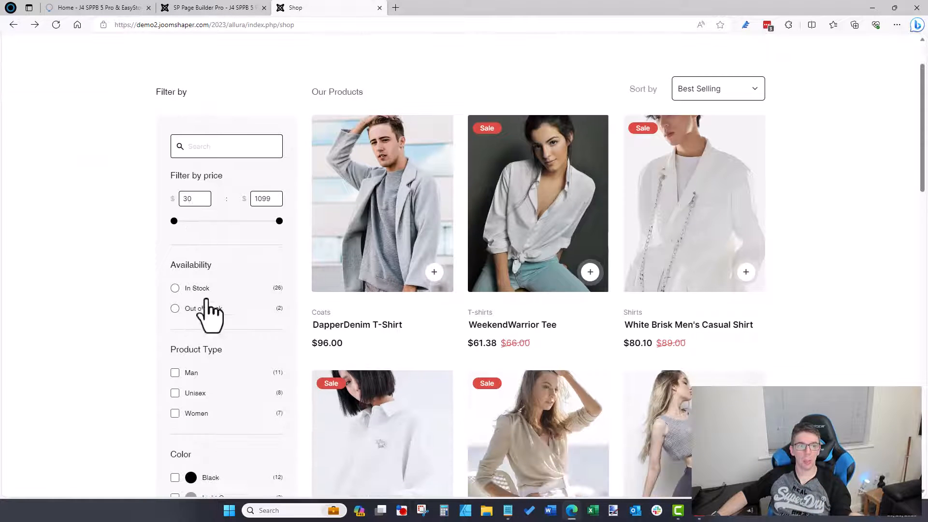
click(213, 8)
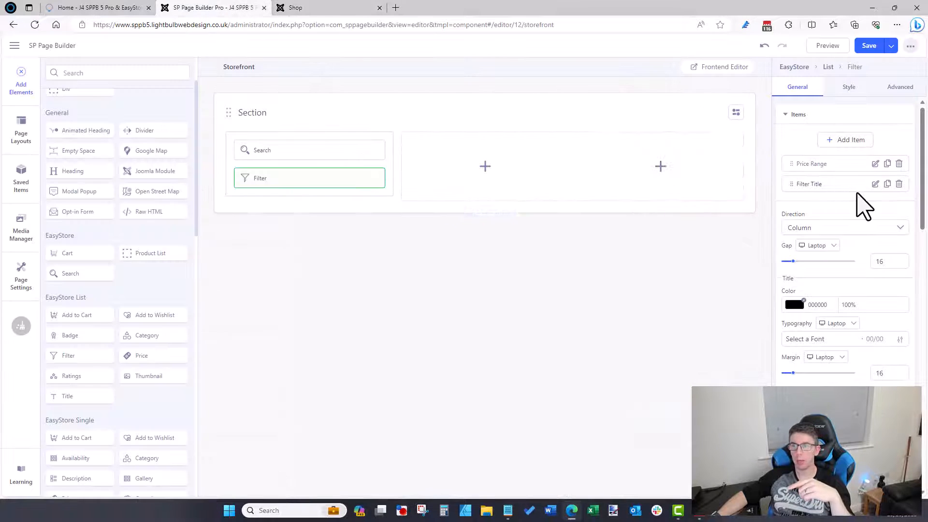
click(875, 183)
click(673, 154)
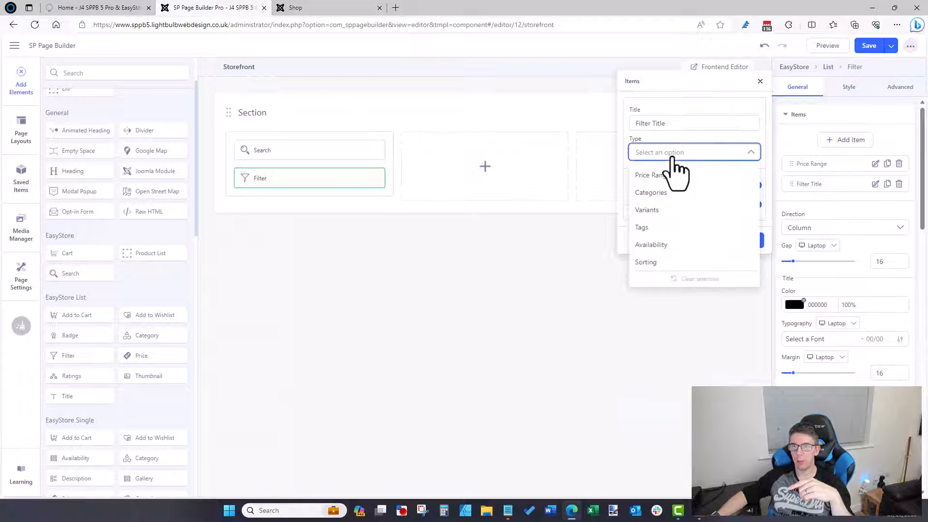
click(658, 245)
triple_click(668, 125)
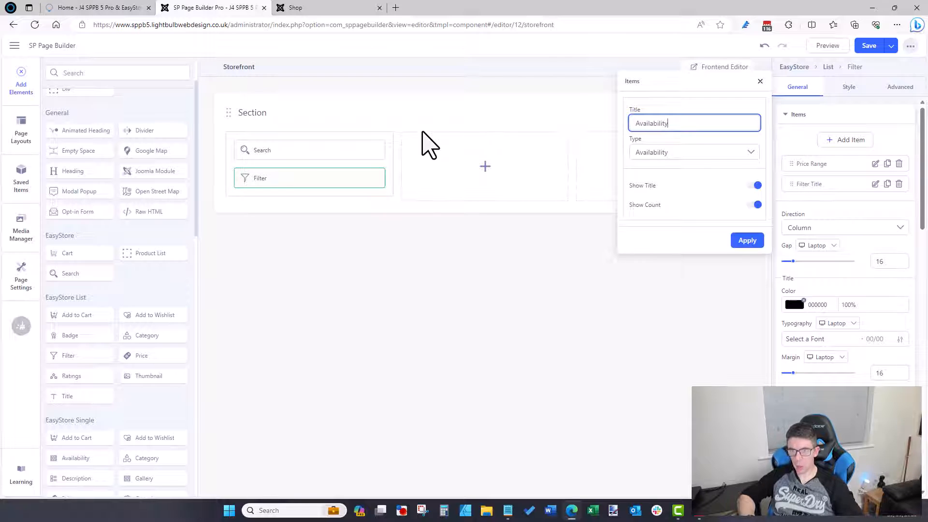
click(346, 8)
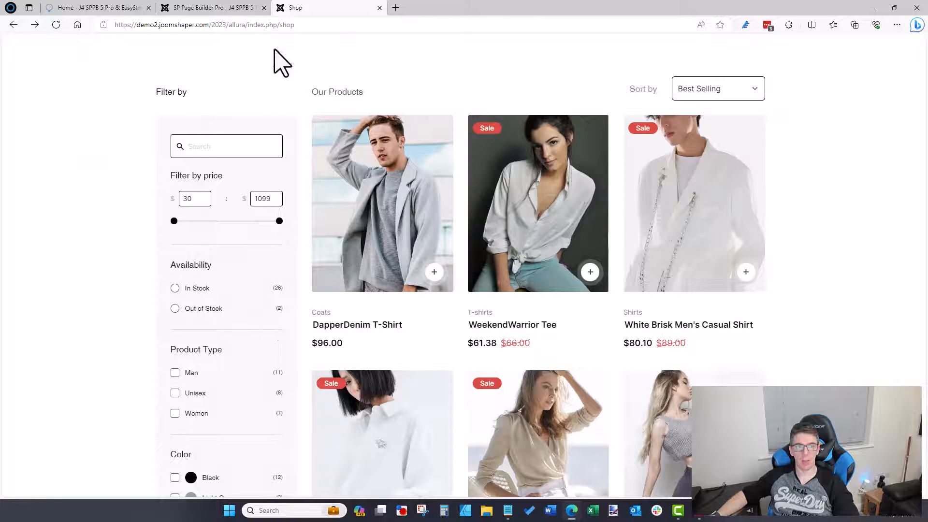
click(241, 7)
click(749, 243)
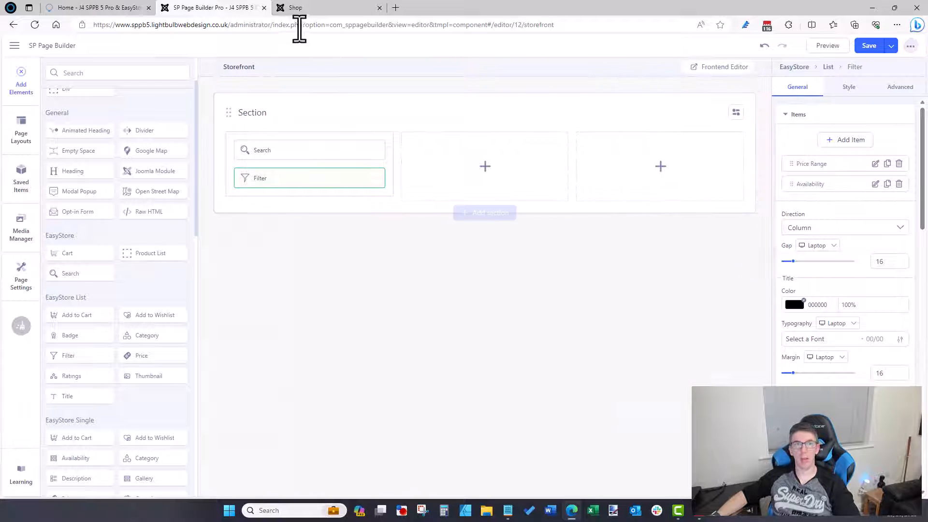
click(297, 8)
click(238, 8)
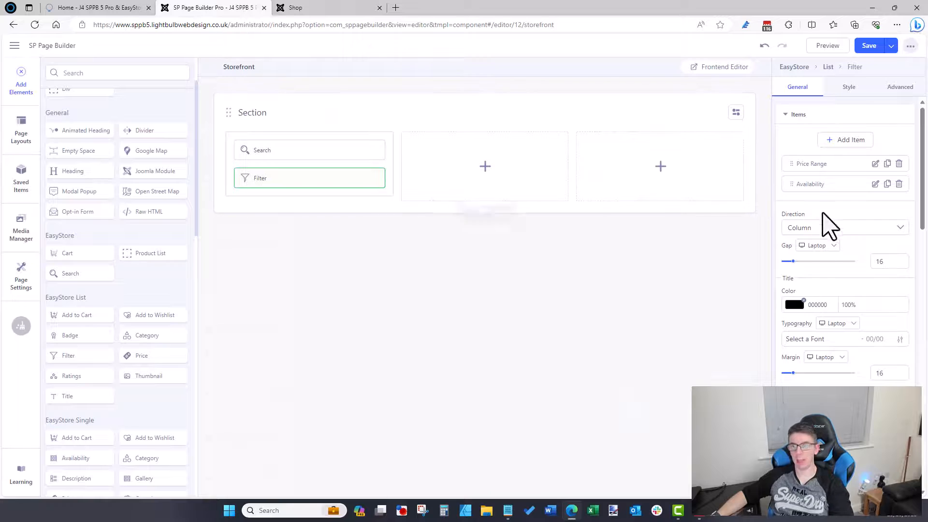
Step: Remove the unused third filter item and save the Storefront page
click(845, 139)
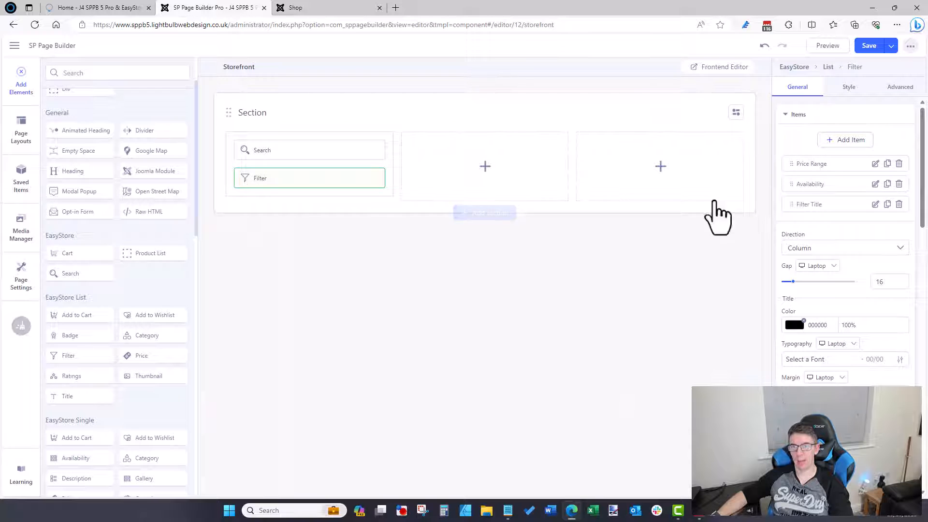
click(875, 204)
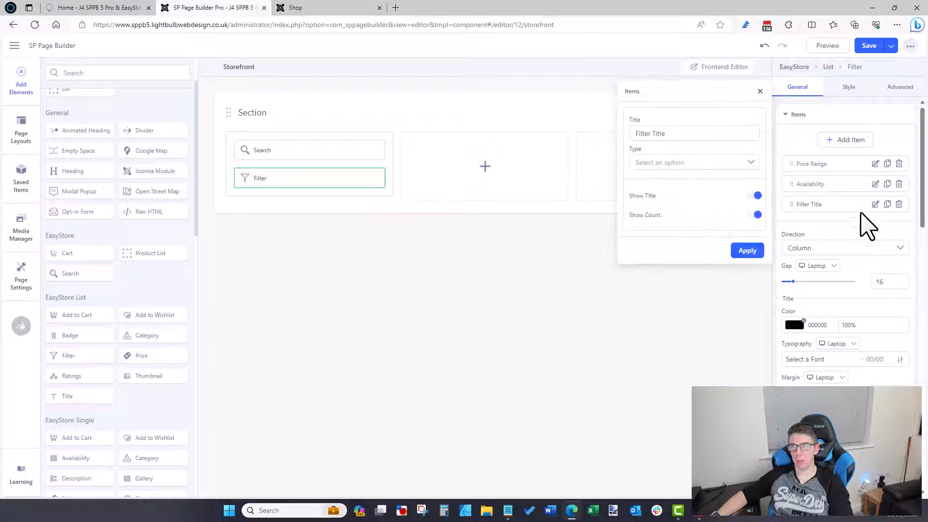
click(658, 163)
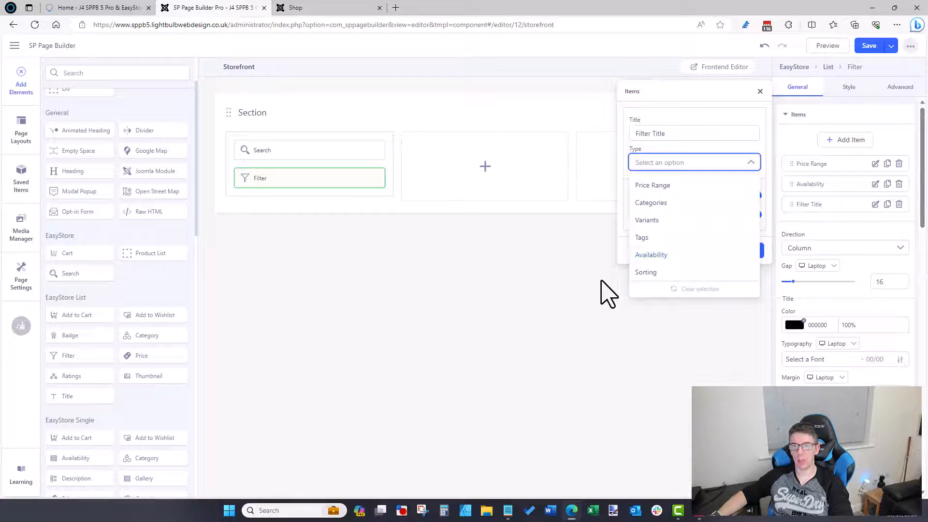
click(623, 296)
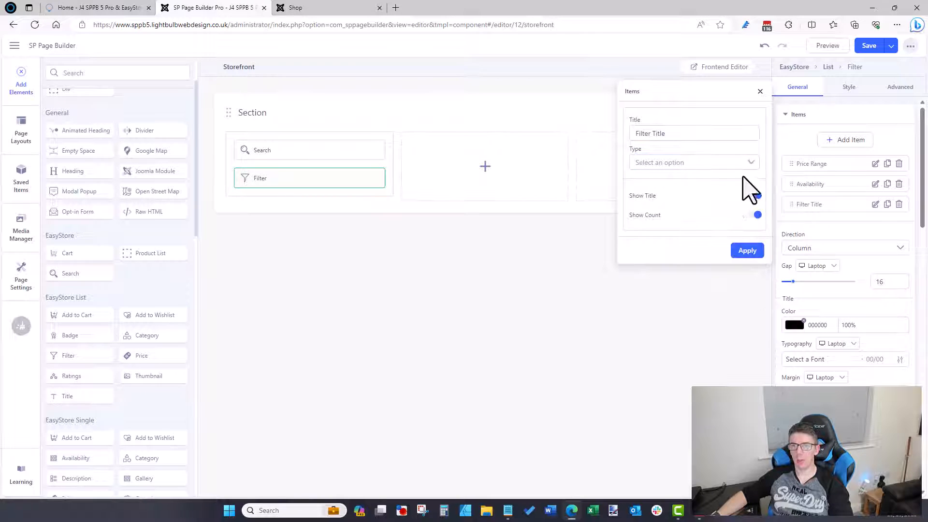
click(759, 91)
click(344, 9)
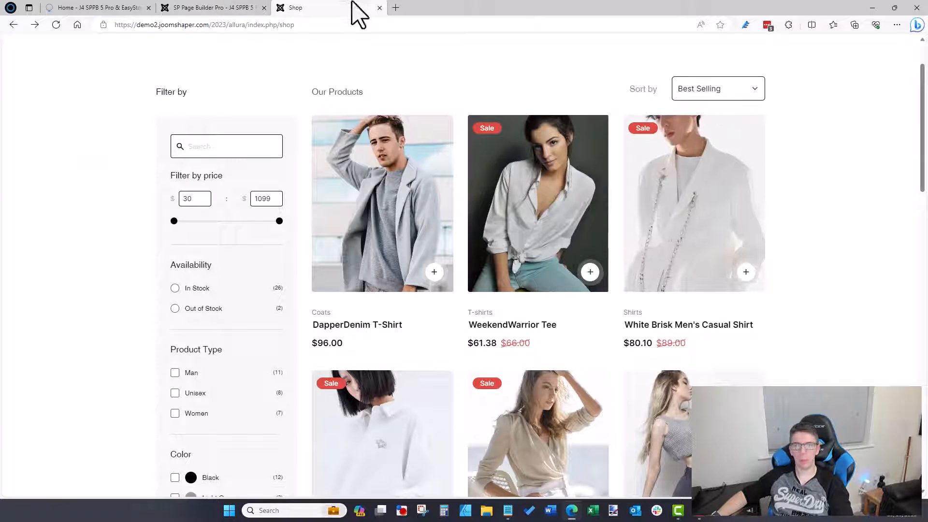
click(215, 7)
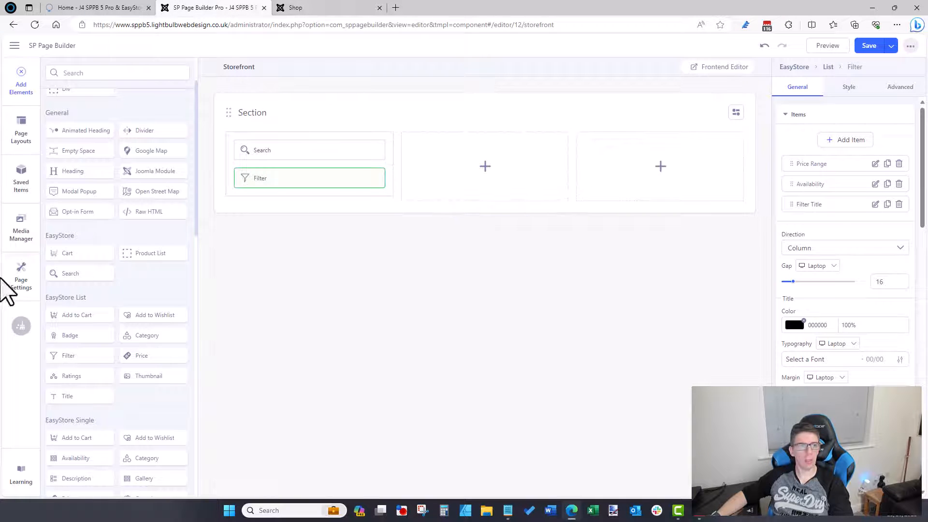
click(899, 204)
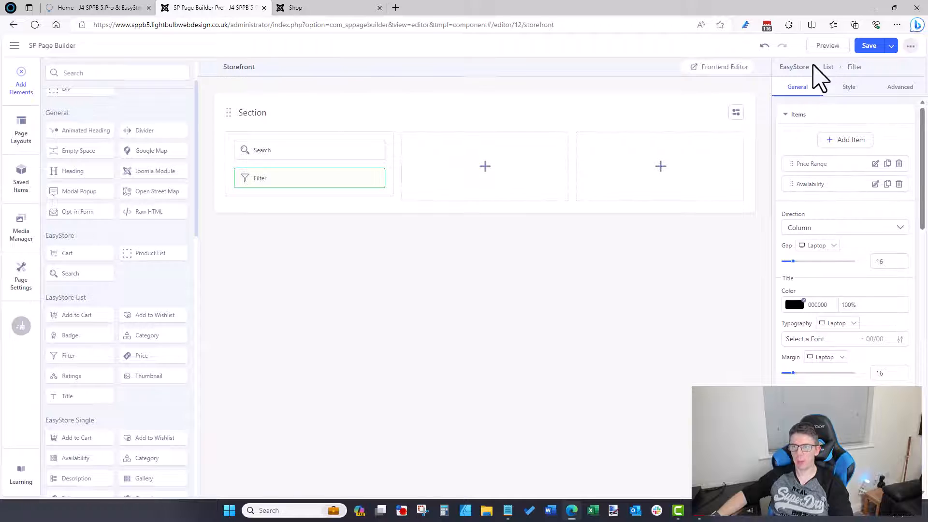
click(869, 47)
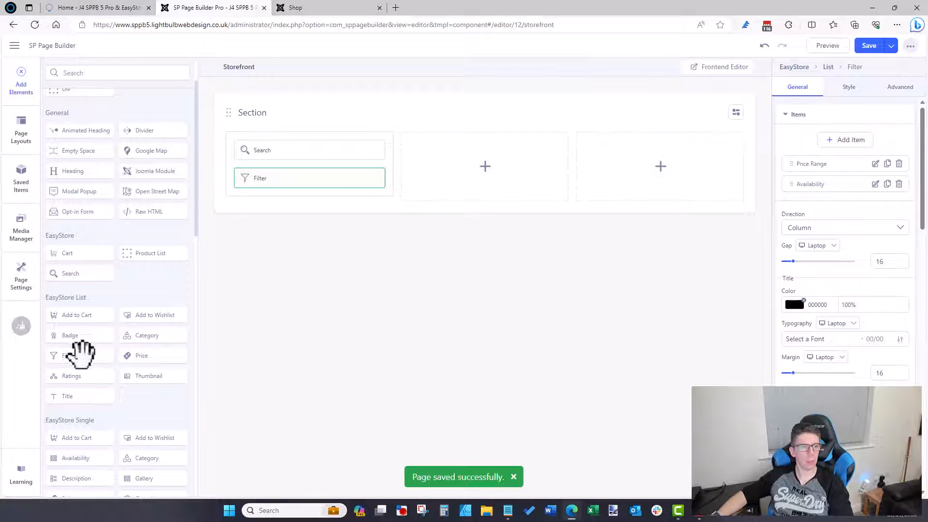
Step: Place a Filter element in the third column, matching the demo shop's Filter by/Sort by layout
drag(80, 355, 628, 160)
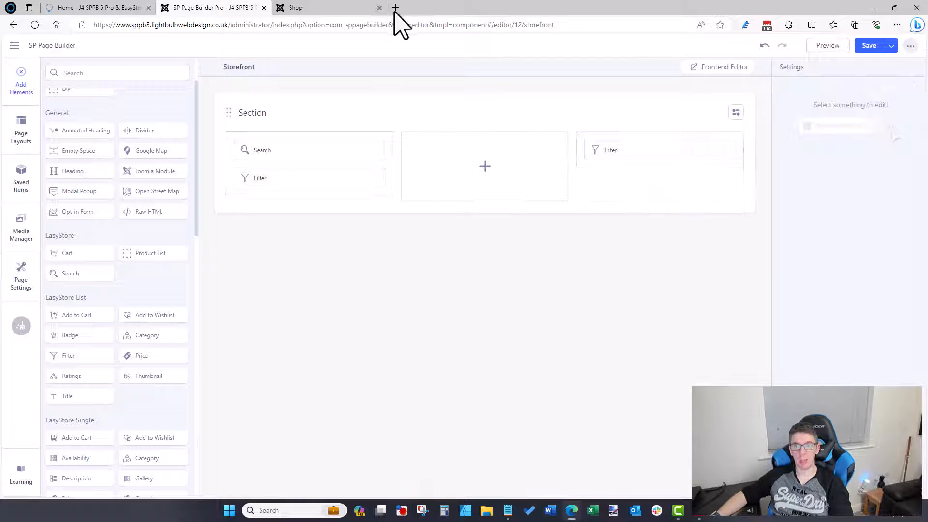
click(290, 8)
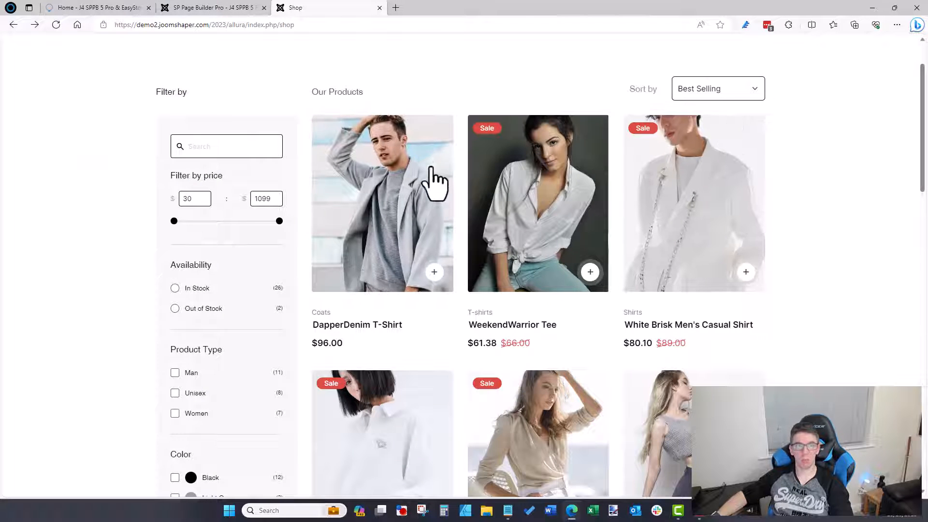
scroll(435, 184, up, 2)
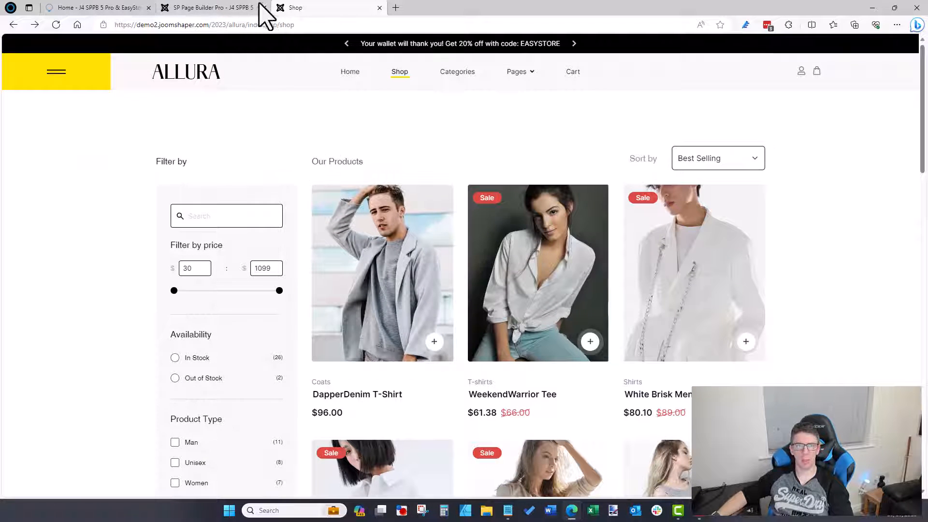
click(234, 8)
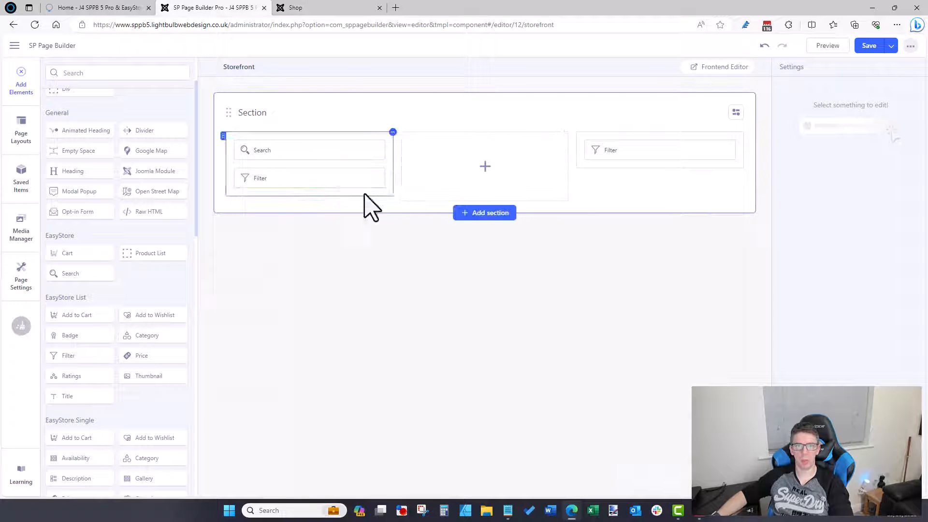
click(329, 8)
click(227, 8)
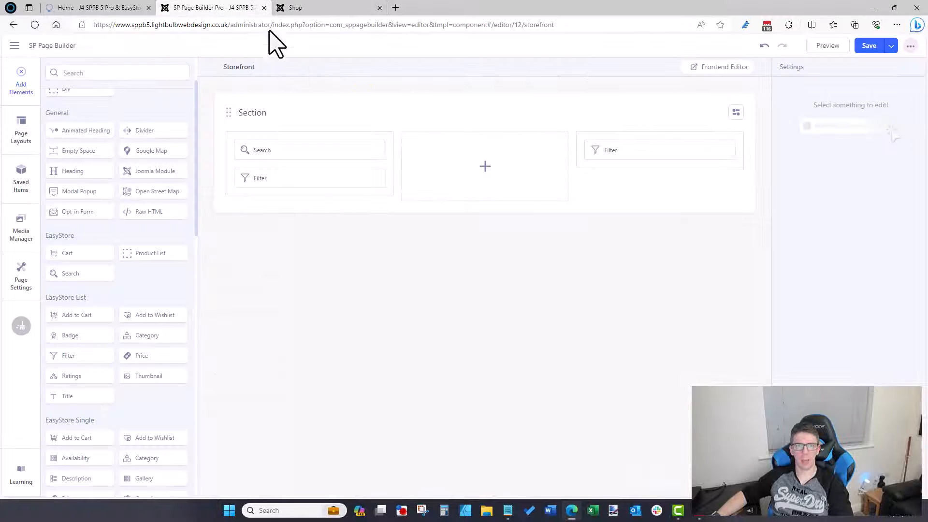
click(305, 9)
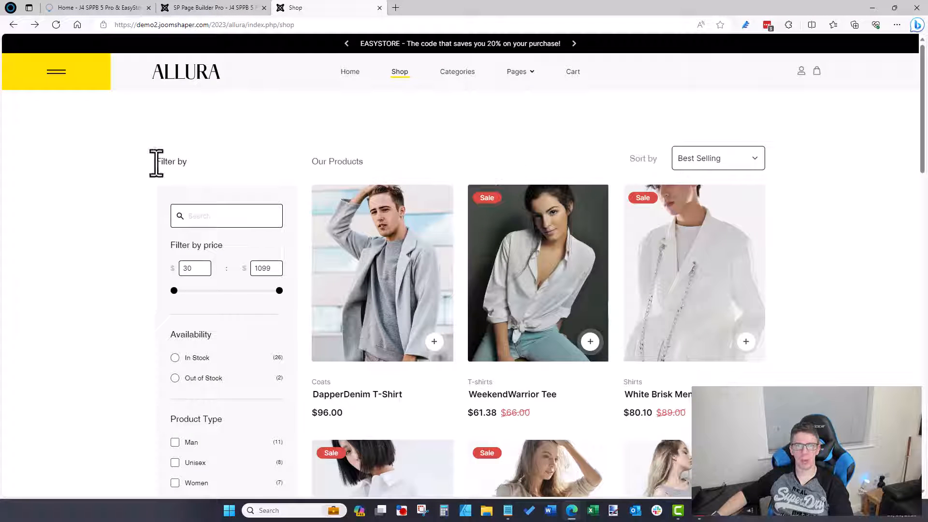
drag(156, 163, 793, 177)
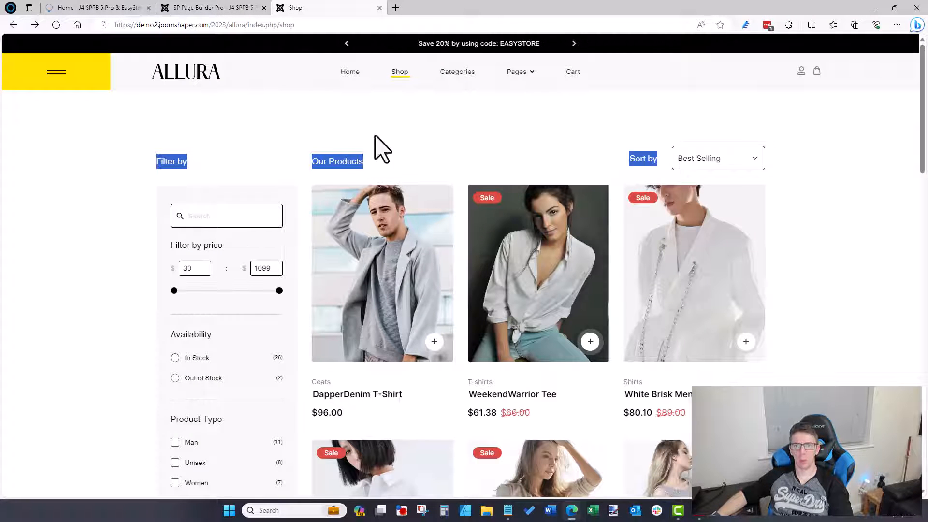
click(229, 7)
click(494, 214)
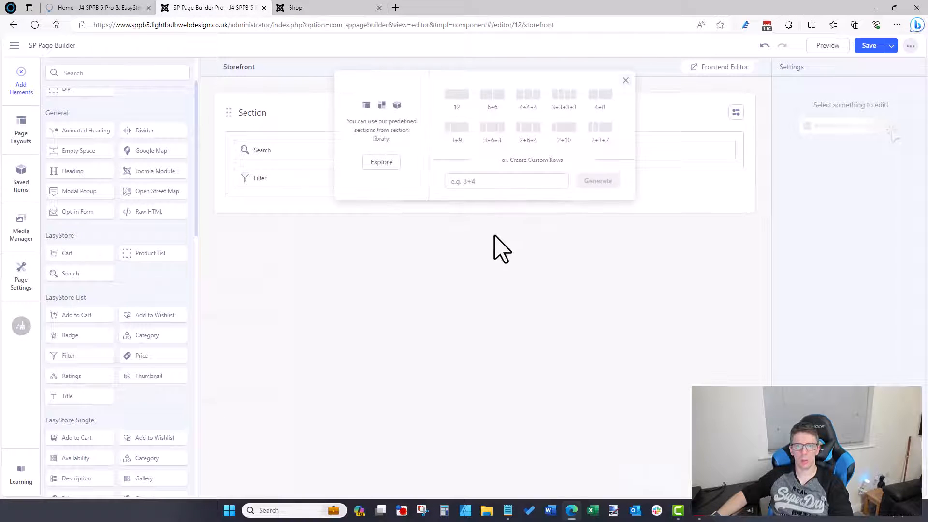
Step: Add a 4+4+4 section below, keeping Search, Filter and the second Filter in the top section
click(528, 102)
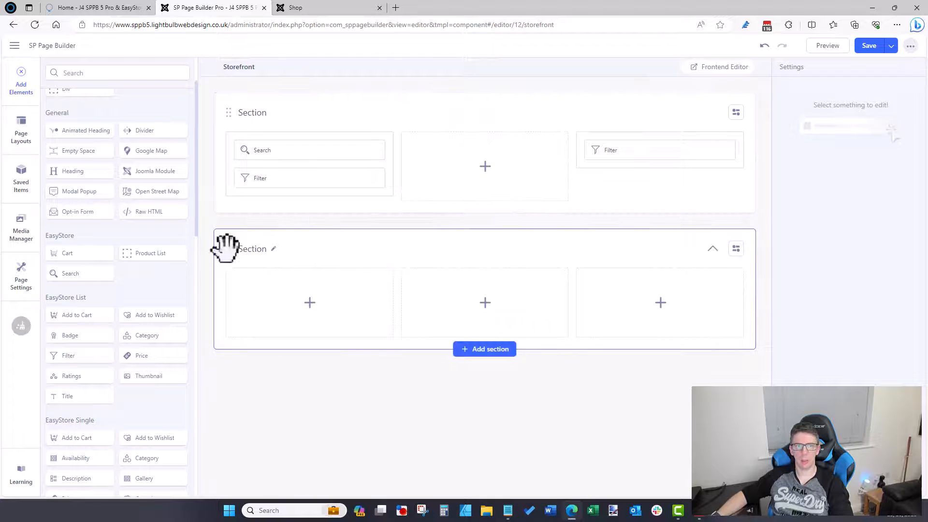
drag(226, 249, 239, 104)
drag(278, 289, 309, 196)
drag(300, 302, 292, 140)
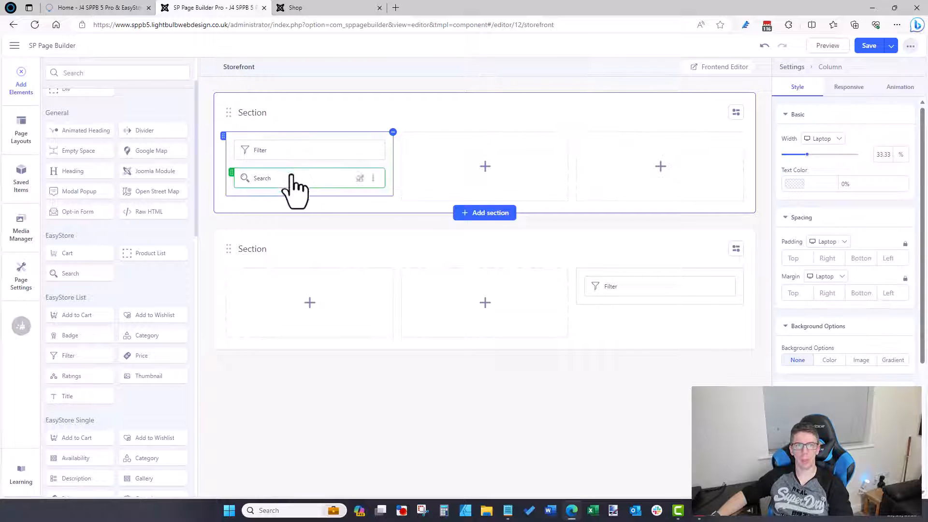
drag(291, 175, 293, 139)
drag(632, 285, 673, 166)
click(709, 155)
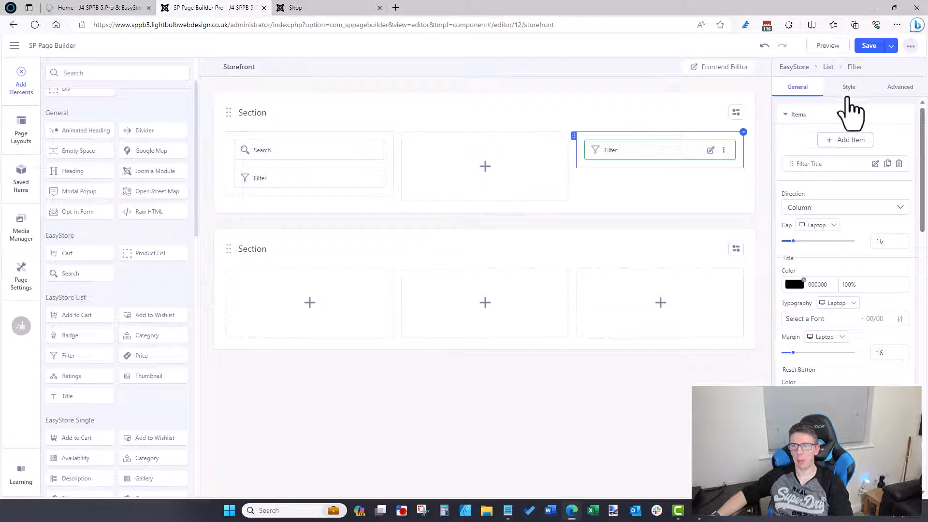
Step: Make the third-column Filter item a Sorting type titled 'Sort By' and save the page
click(876, 164)
click(695, 144)
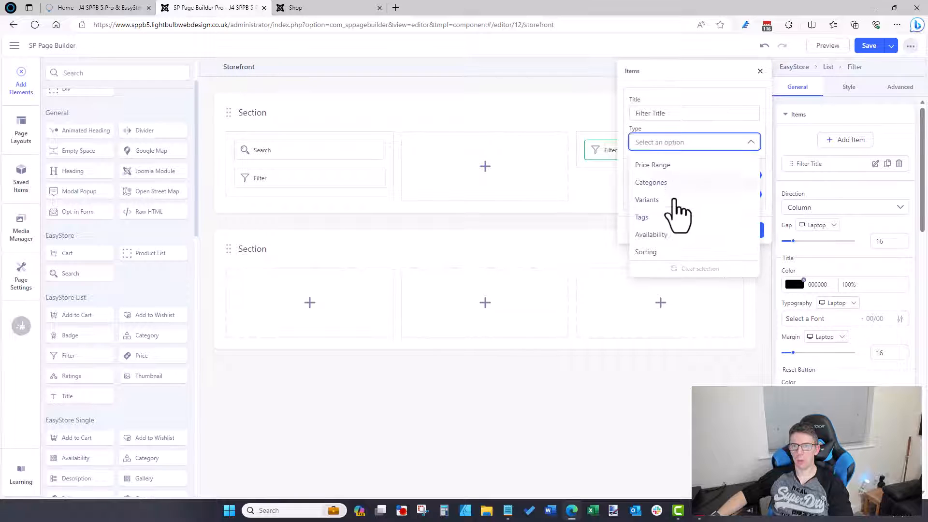
click(664, 251)
drag(686, 113, 425, 114)
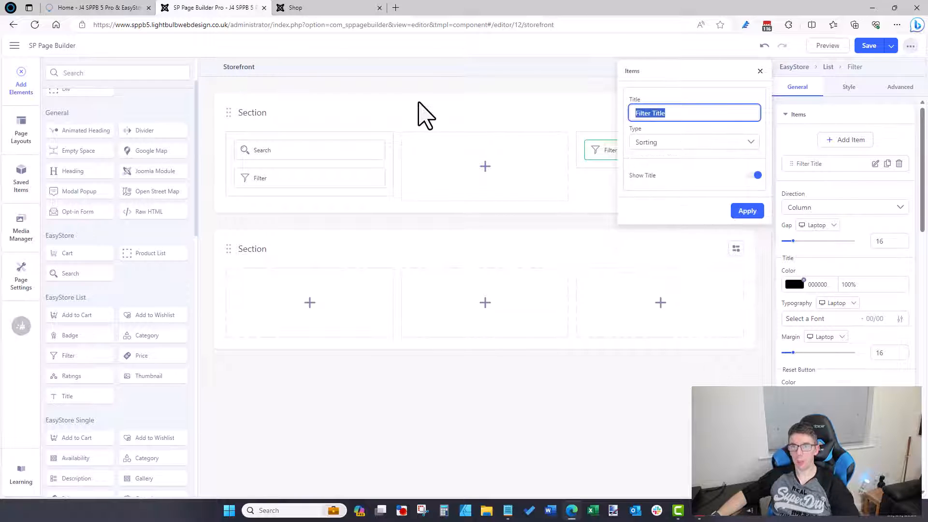
text(Sort By)
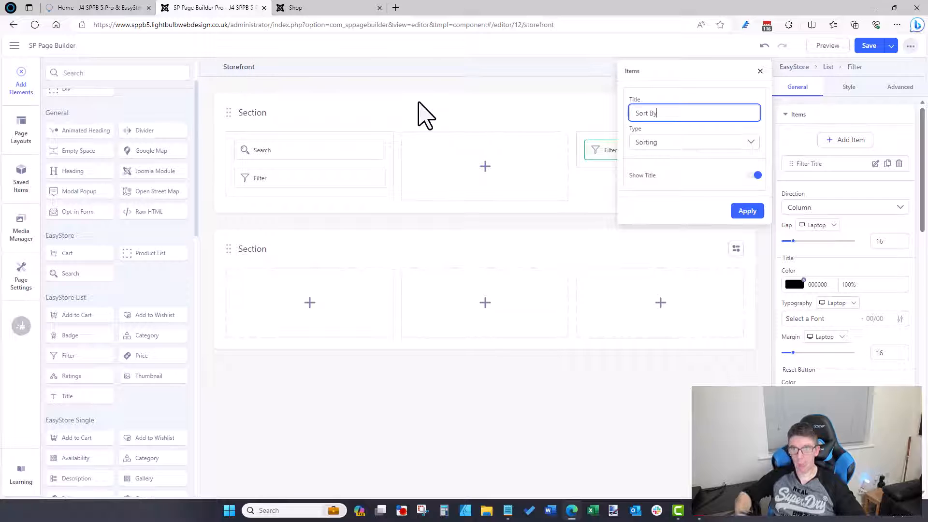
click(742, 211)
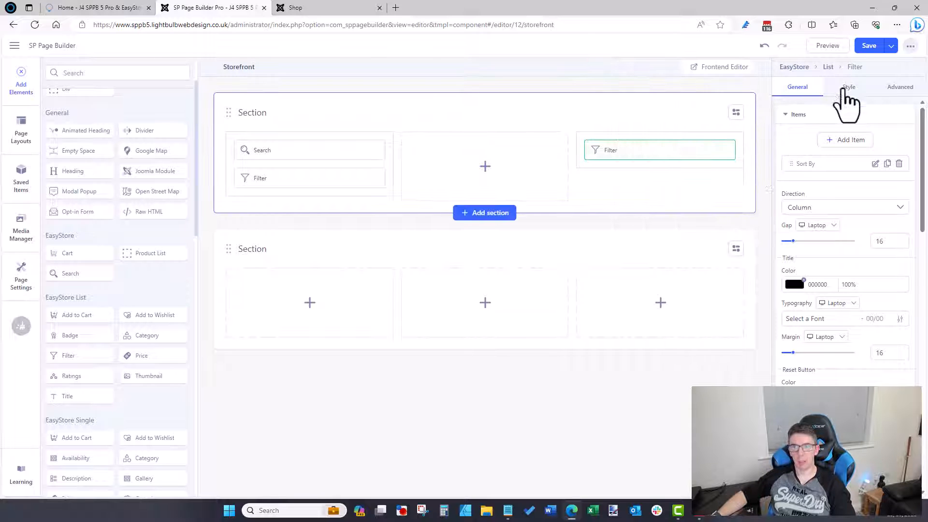
click(868, 45)
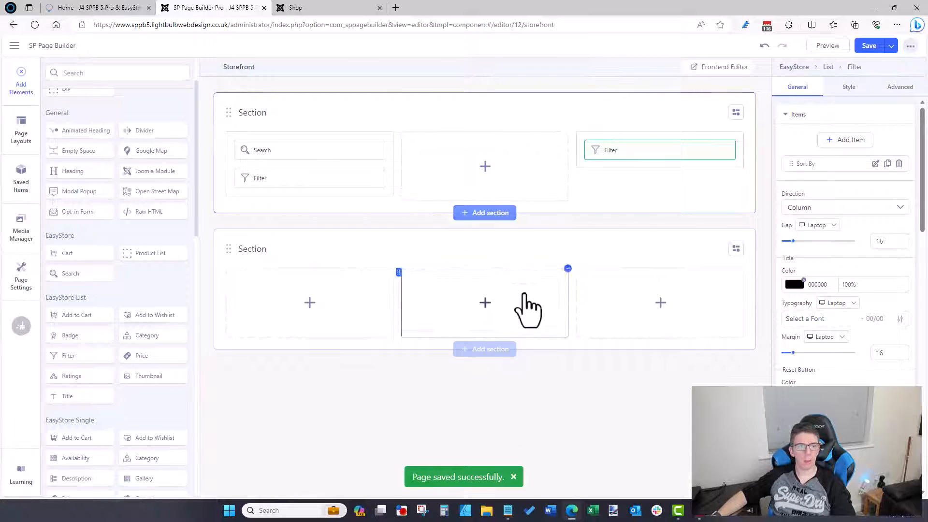
Step: Try a 3+9 column layout for the lower section and compare it with the demo shop
click(736, 249)
click(724, 302)
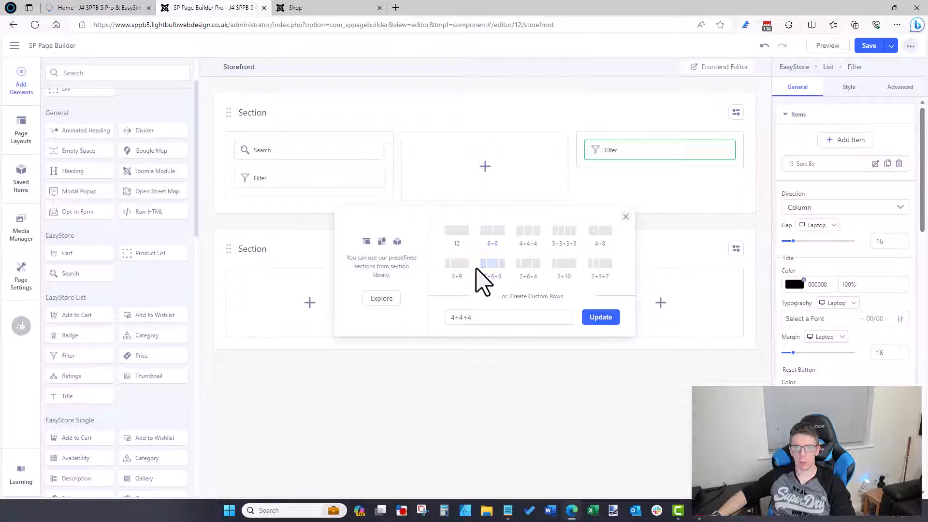
click(463, 269)
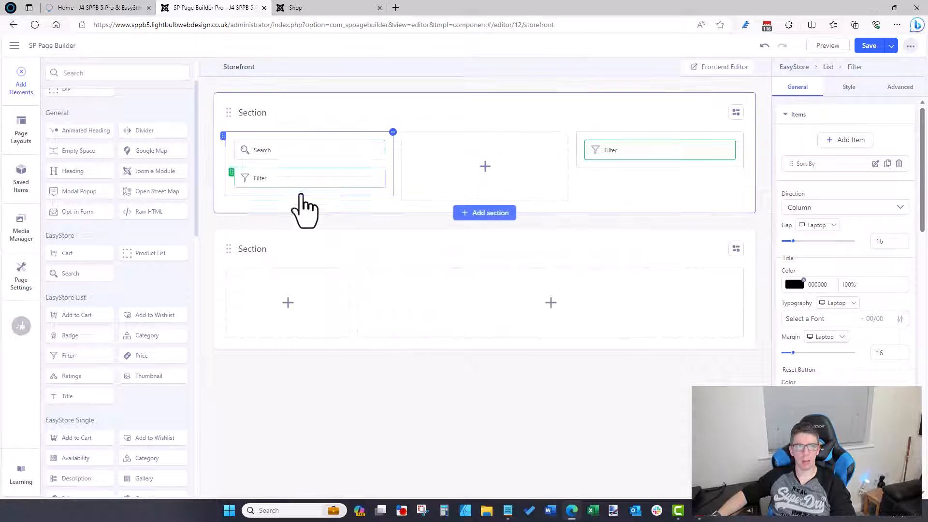
click(97, 7)
click(314, 7)
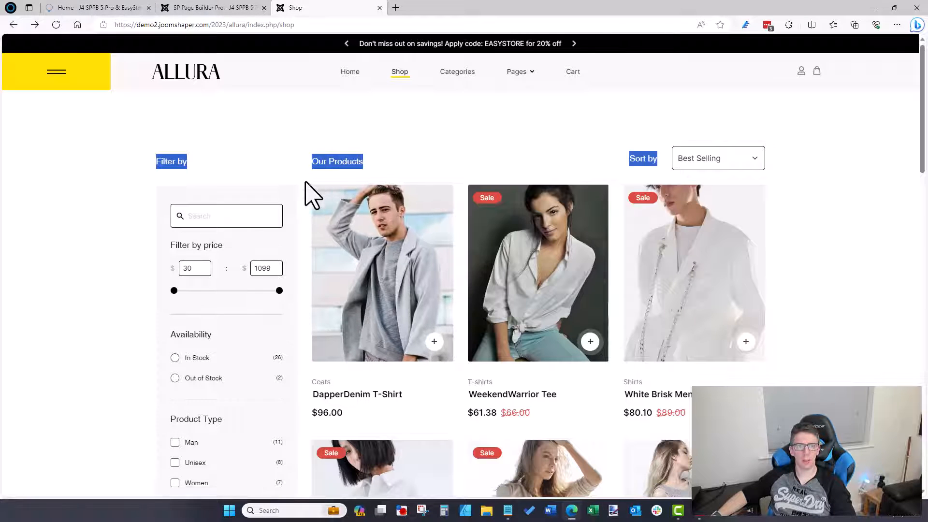
click(306, 166)
click(244, 8)
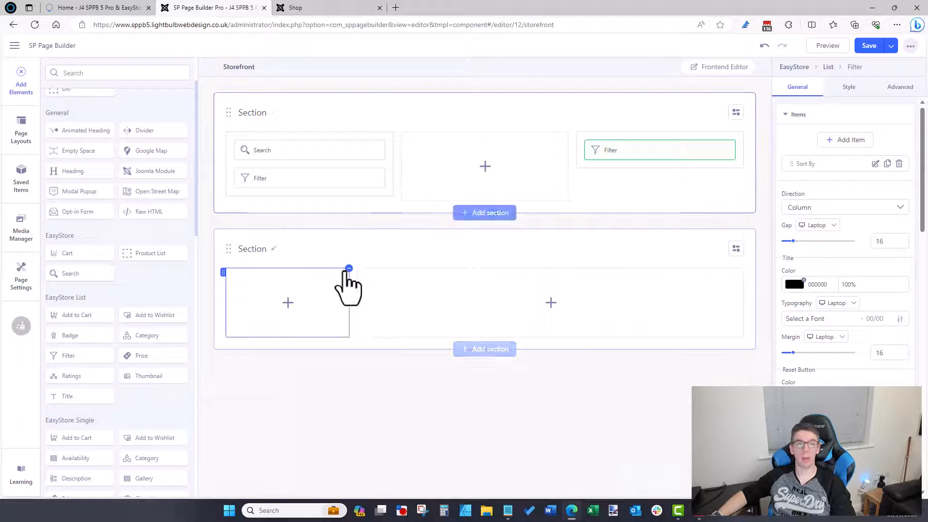
Step: Switch the lower section to a single 12 column and add a Product List element
click(736, 249)
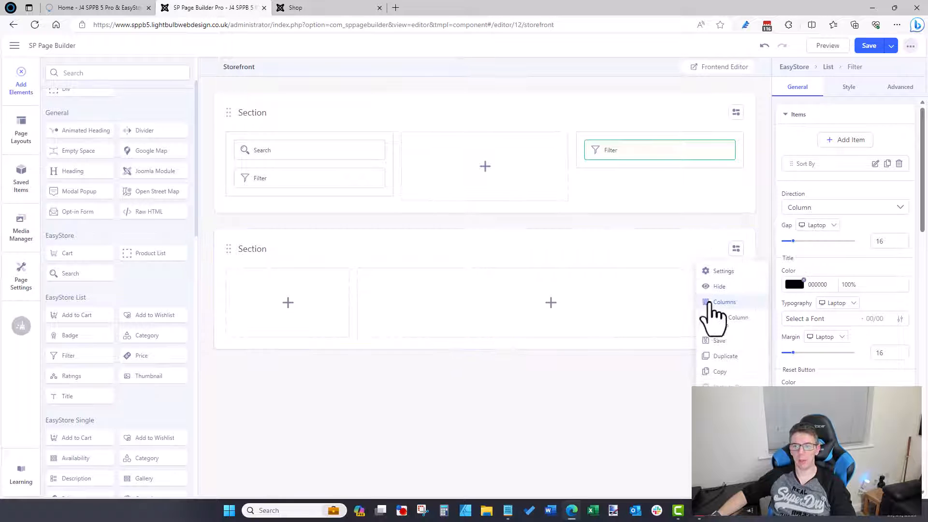
click(711, 301)
click(456, 231)
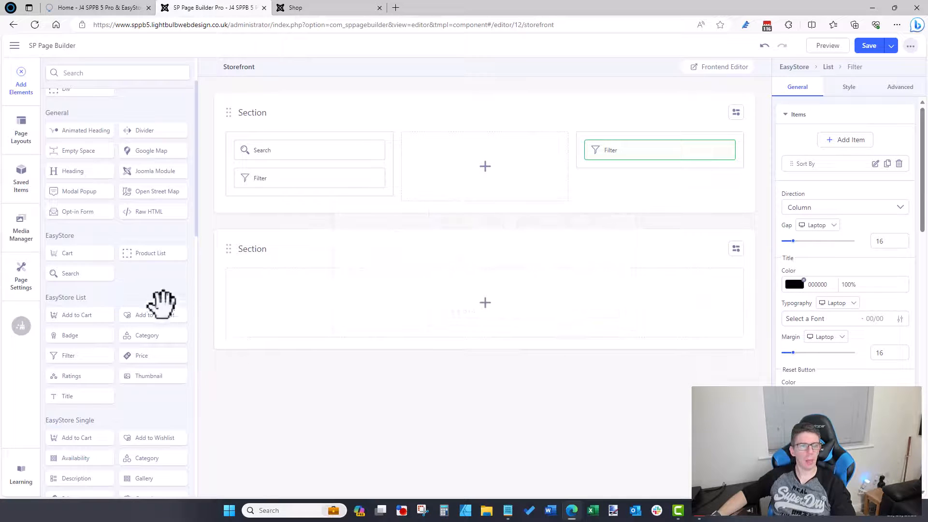
drag(154, 251, 395, 297)
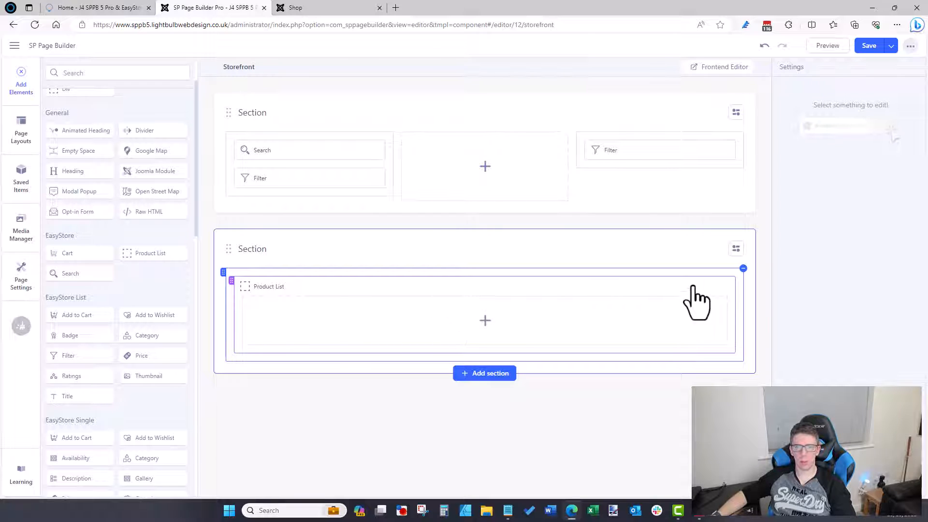
Step: Check the Product List's source options, leaving Latest, then delete the Product List element
click(711, 288)
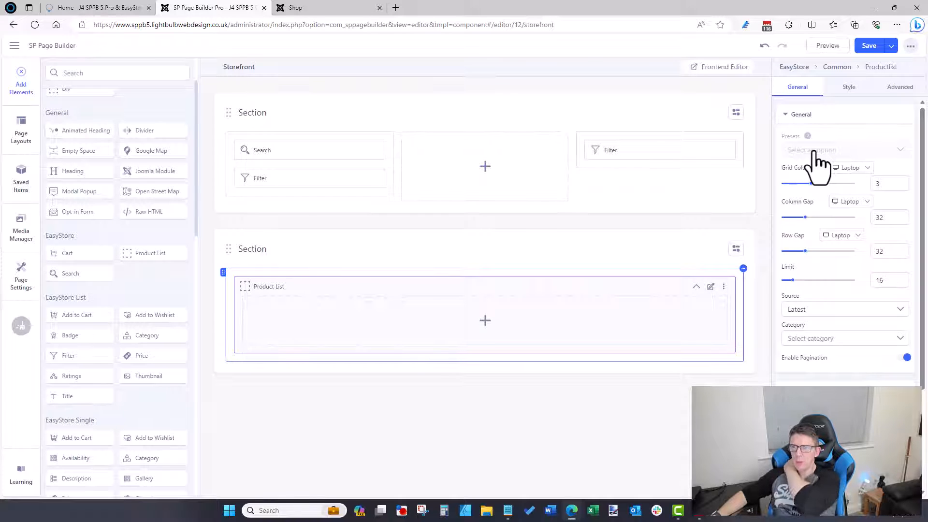
click(807, 313)
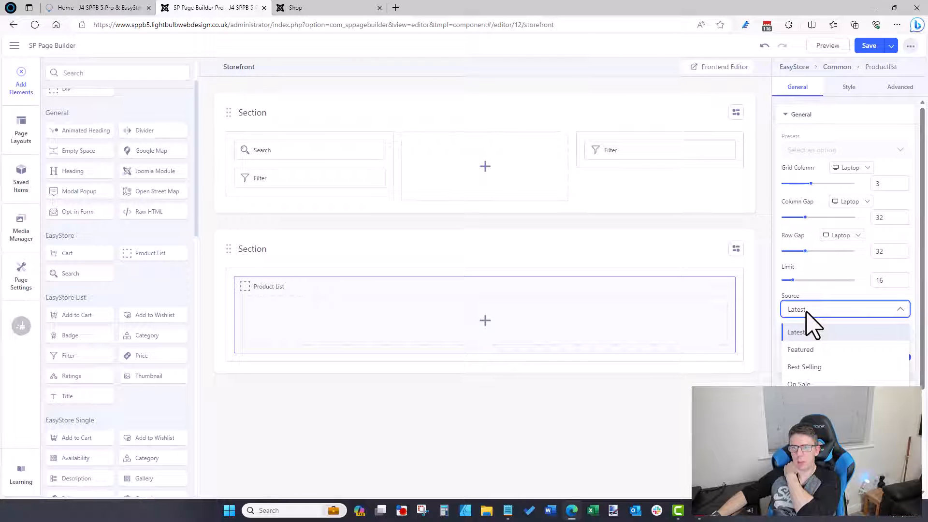
click(811, 332)
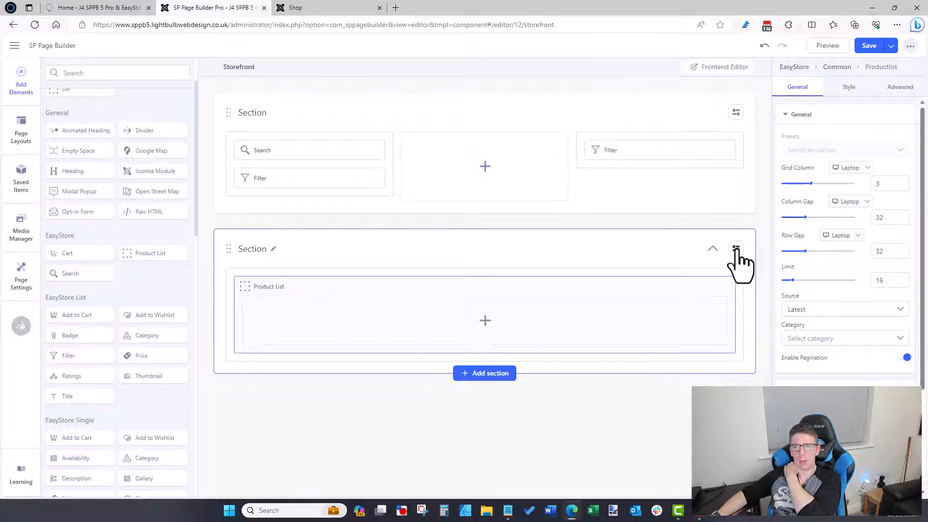
click(282, 7)
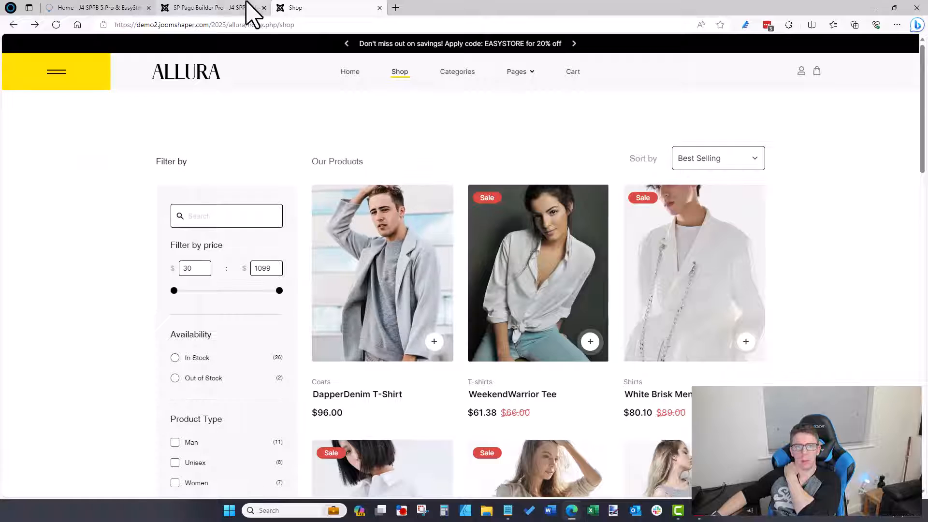
click(212, 9)
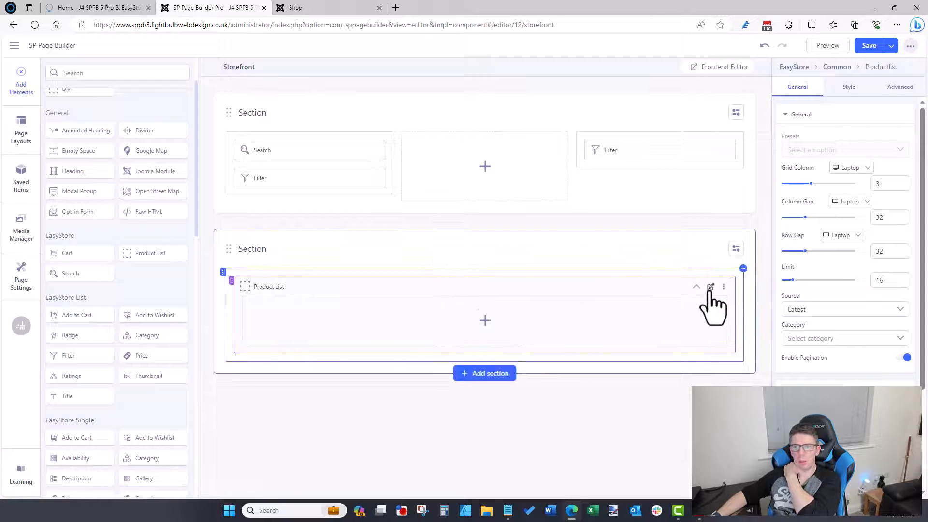
click(723, 287)
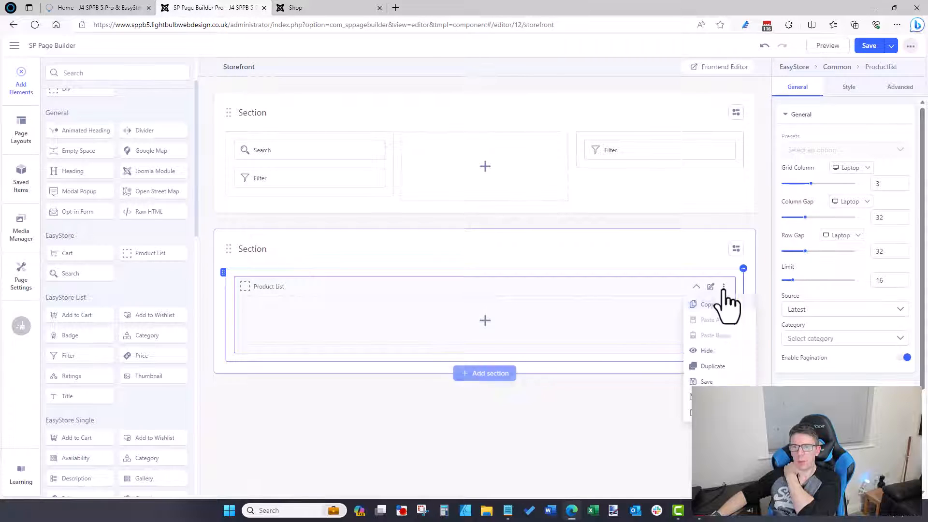
click(688, 411)
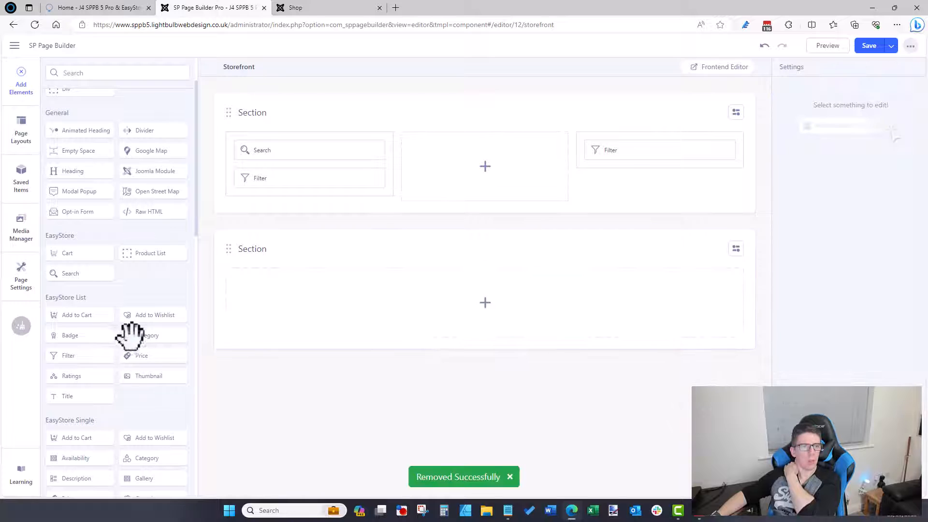
Step: After trying other elements, place a Product List element in the second Storefront section
drag(137, 333, 449, 302)
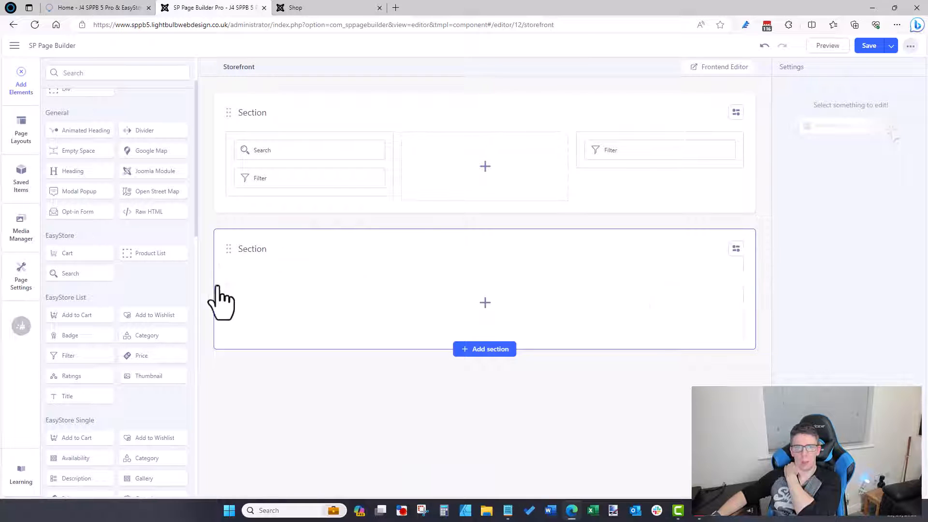
drag(152, 350, 480, 346)
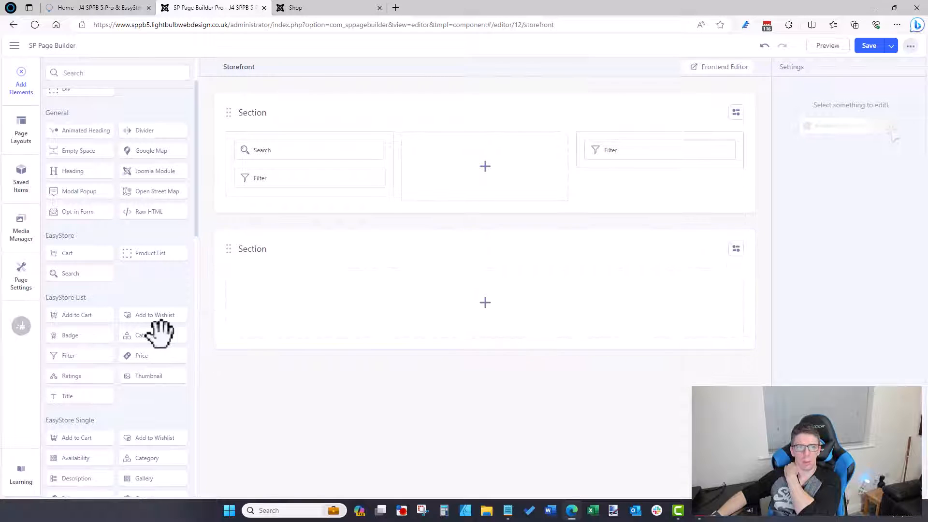
drag(270, 333, 512, 298)
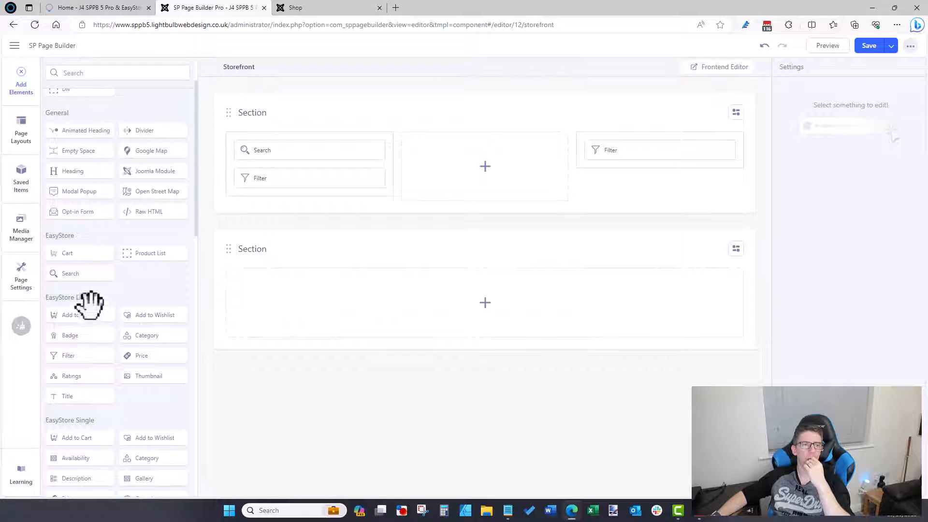
drag(137, 248, 537, 303)
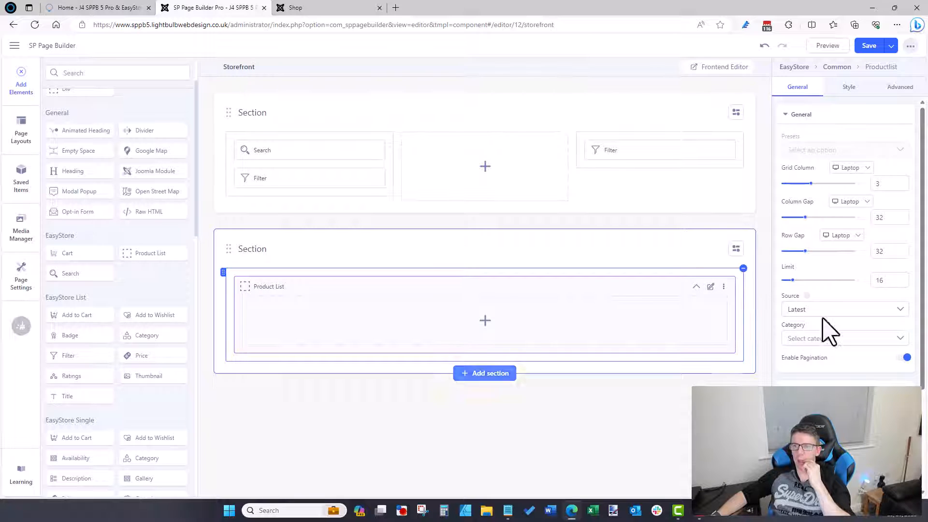
Step: Keep the Product List Source as Latest and set Category to All Categories
click(827, 313)
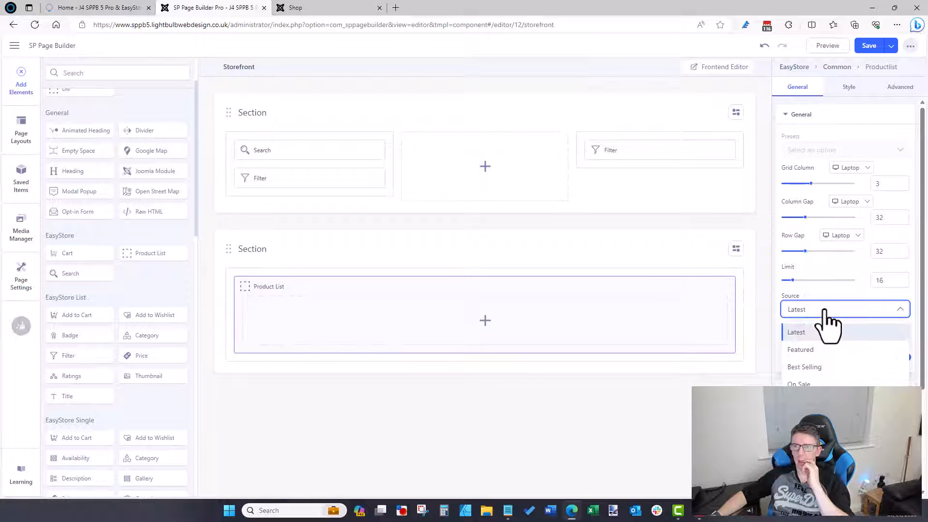
click(825, 310)
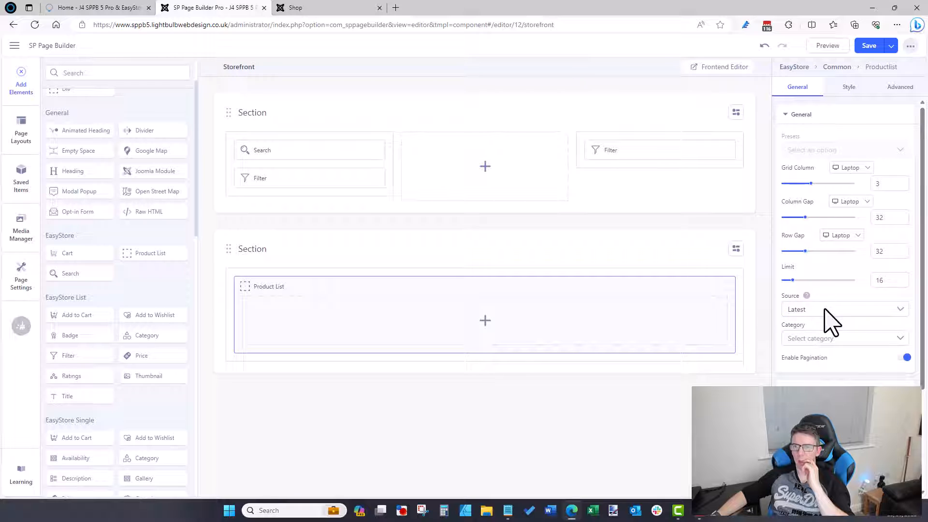
click(821, 340)
click(821, 362)
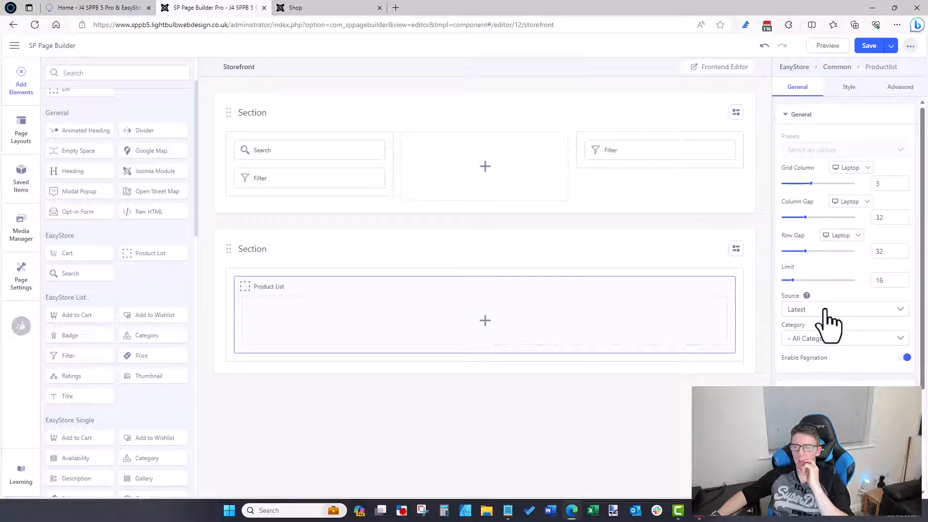
click(813, 319)
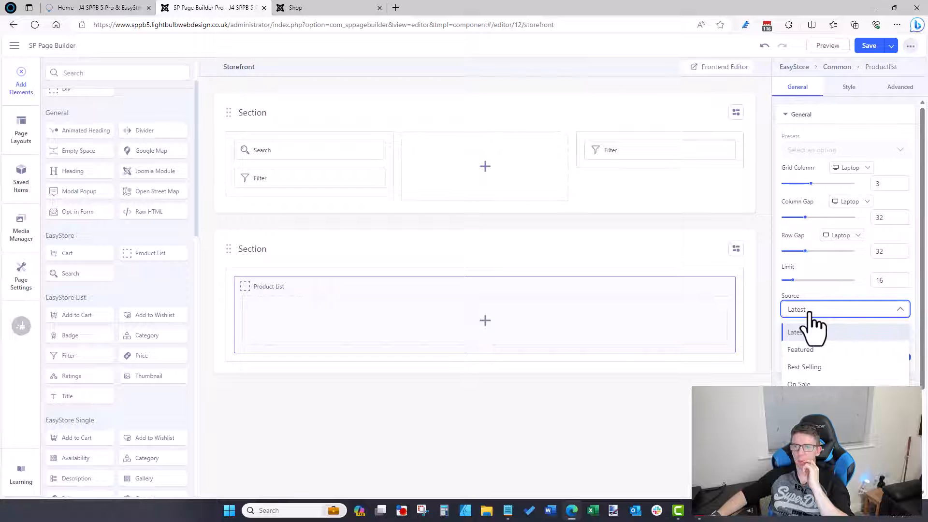
click(831, 300)
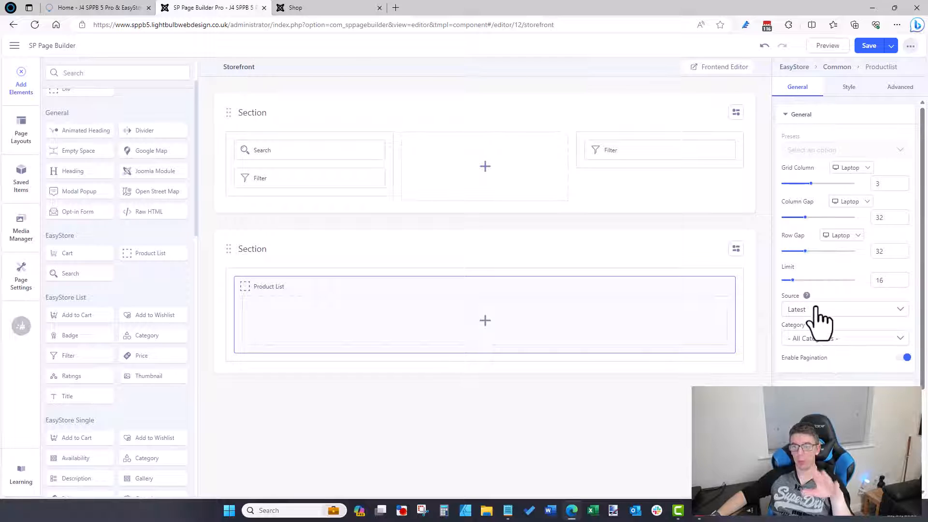
scroll(870, 249, down, 3)
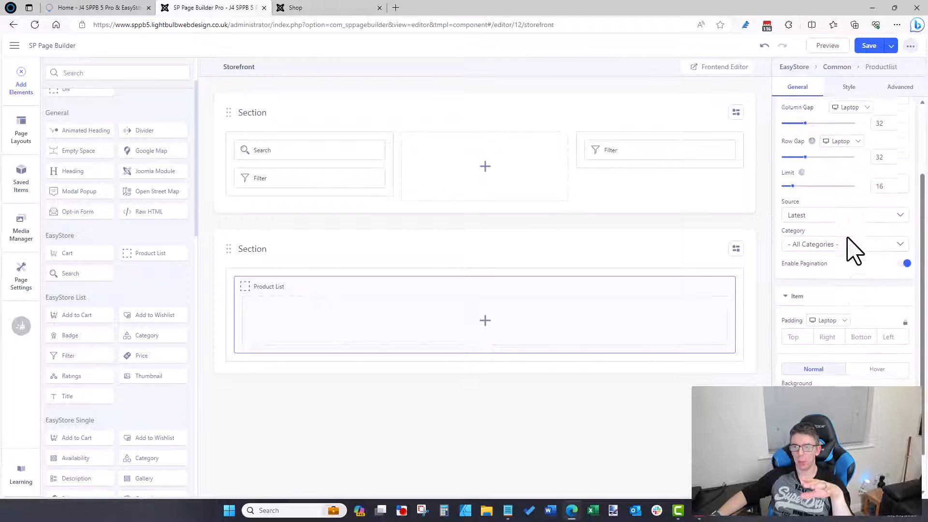
scroll(852, 249, up, 3)
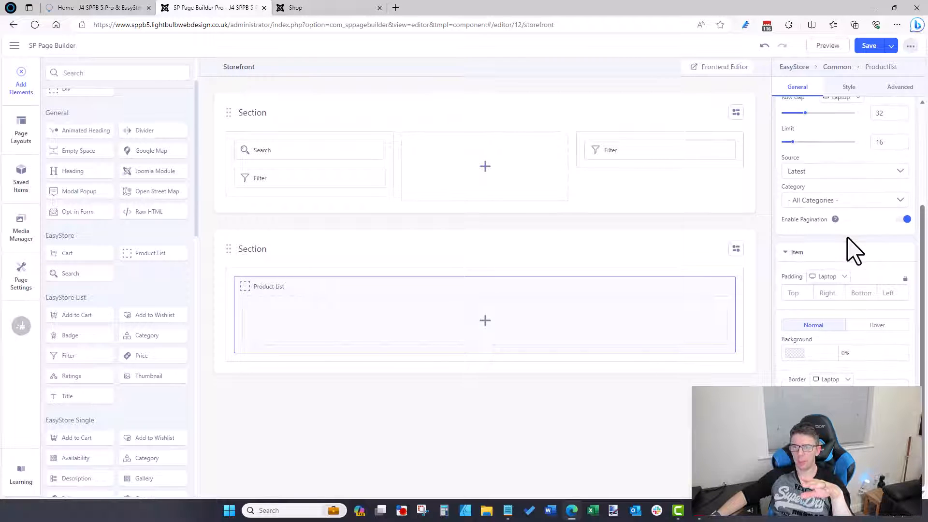
Step: Compare the page with the demo shop's product layout and return to the Storefront editor
click(368, 9)
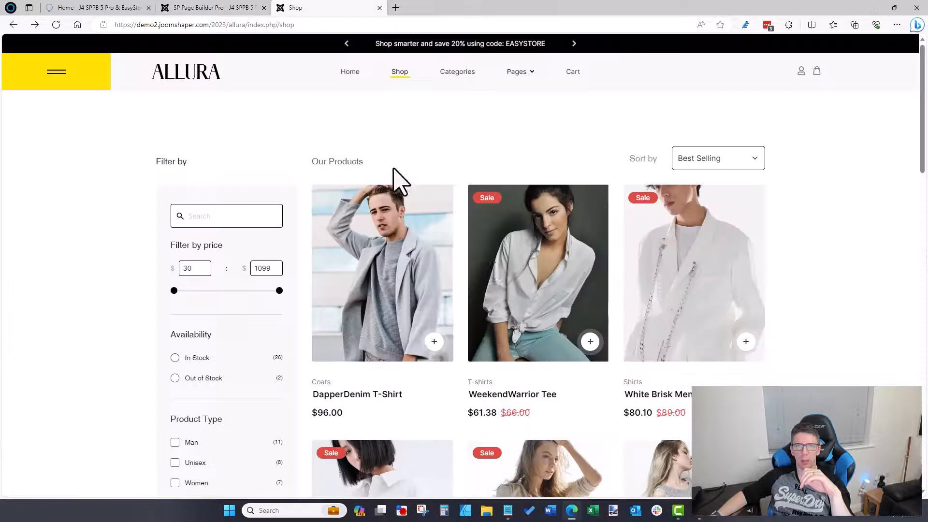
click(251, 6)
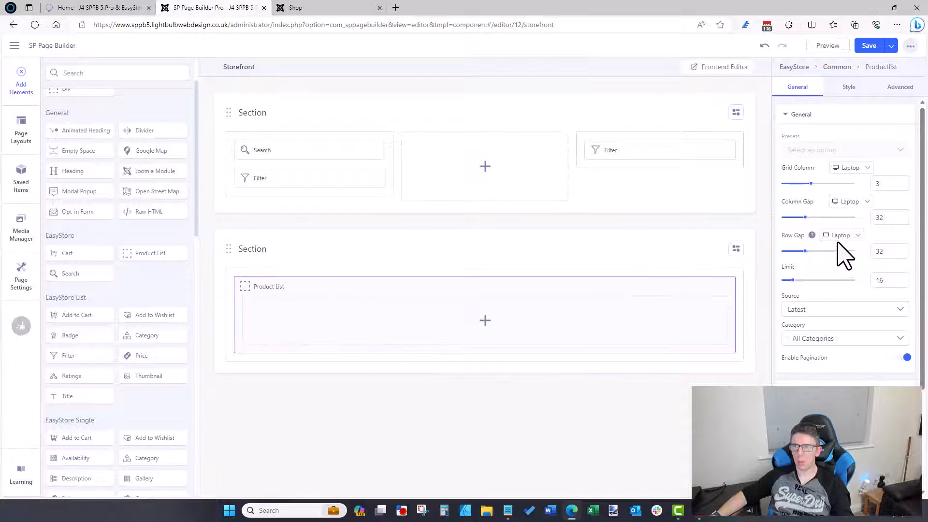
click(280, 9)
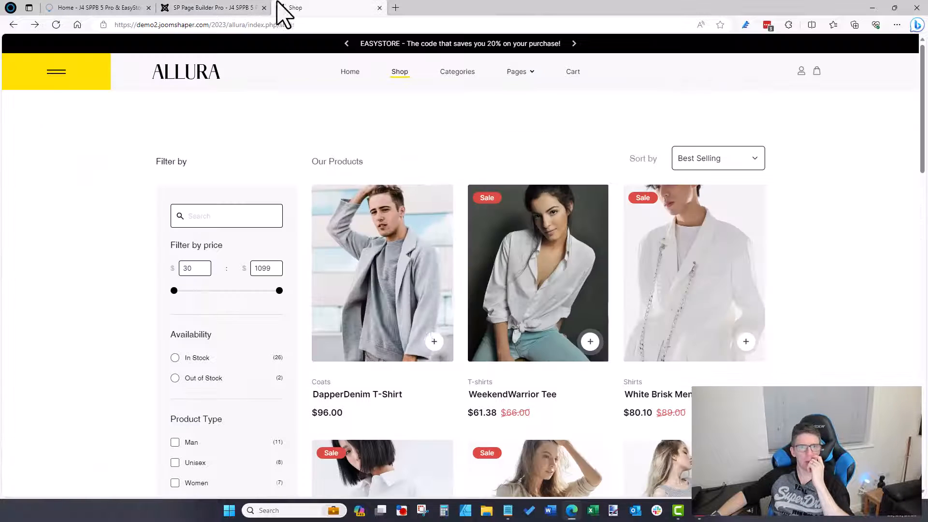
click(236, 8)
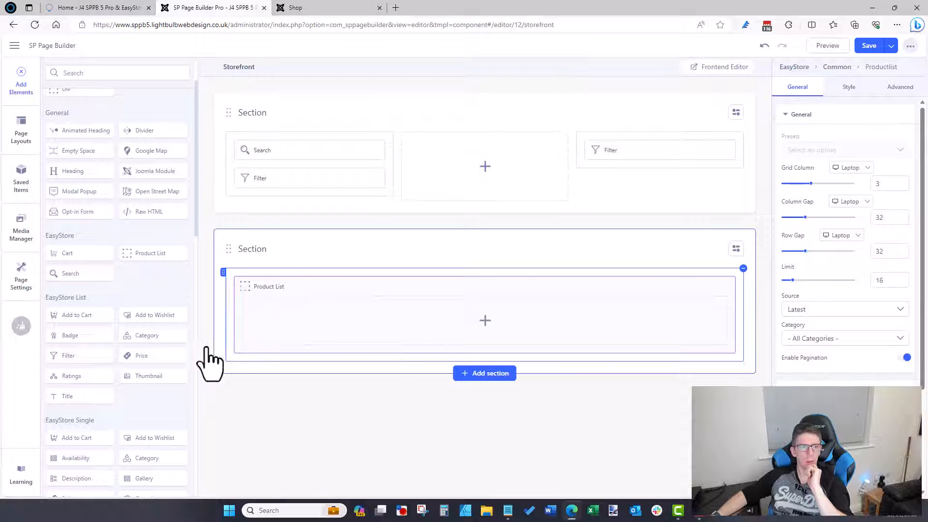
Step: Add a Thumbnail to the Product List cards, leaving the grid column setting unchanged
drag(166, 377, 365, 309)
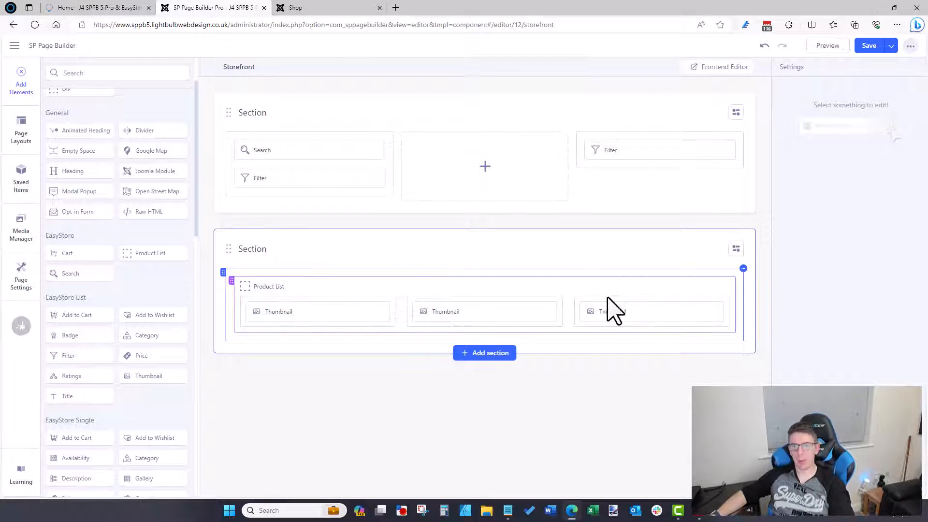
click(710, 287)
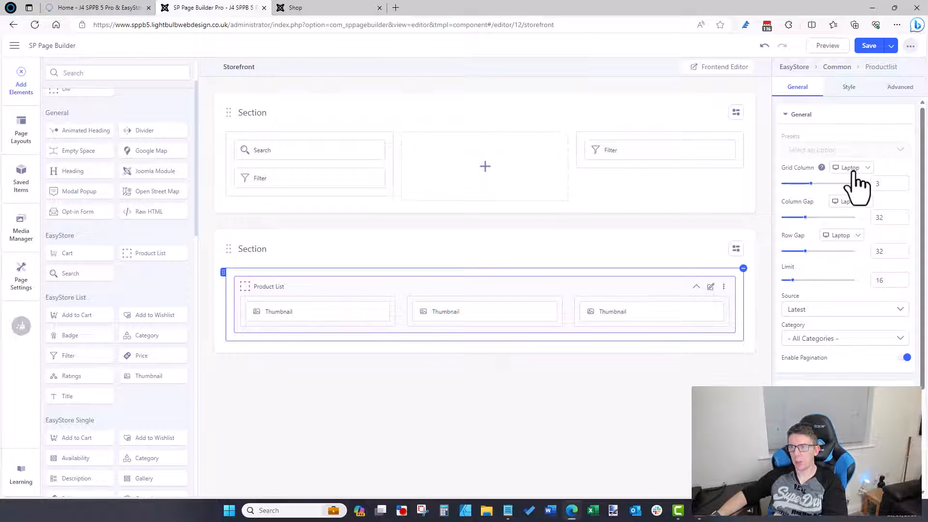
click(856, 186)
click(896, 167)
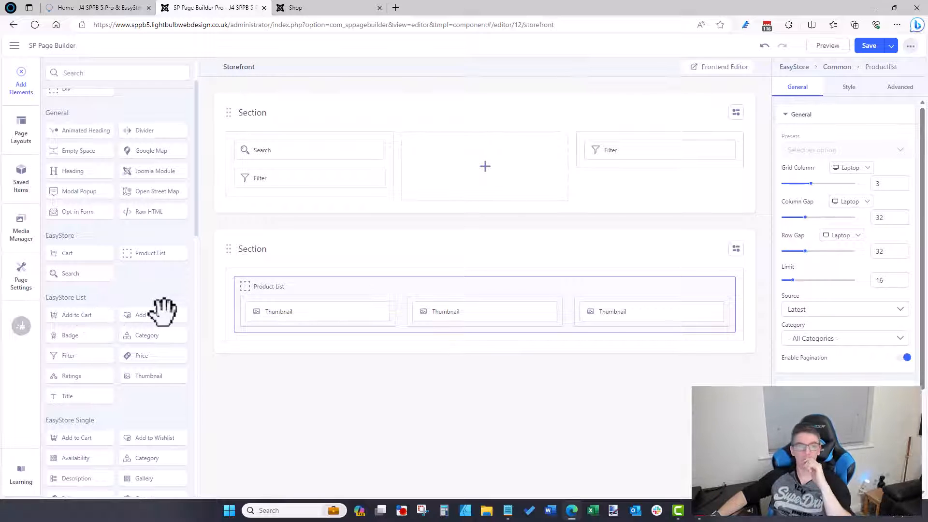
click(306, 7)
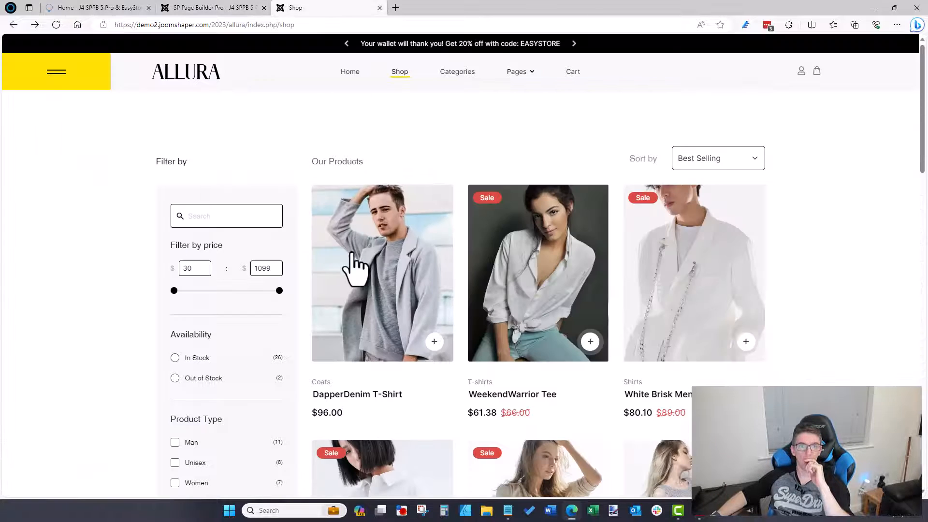
click(223, 6)
Step: Add a Category and a Title under it in each product card, matching the demo shop
drag(176, 331, 319, 325)
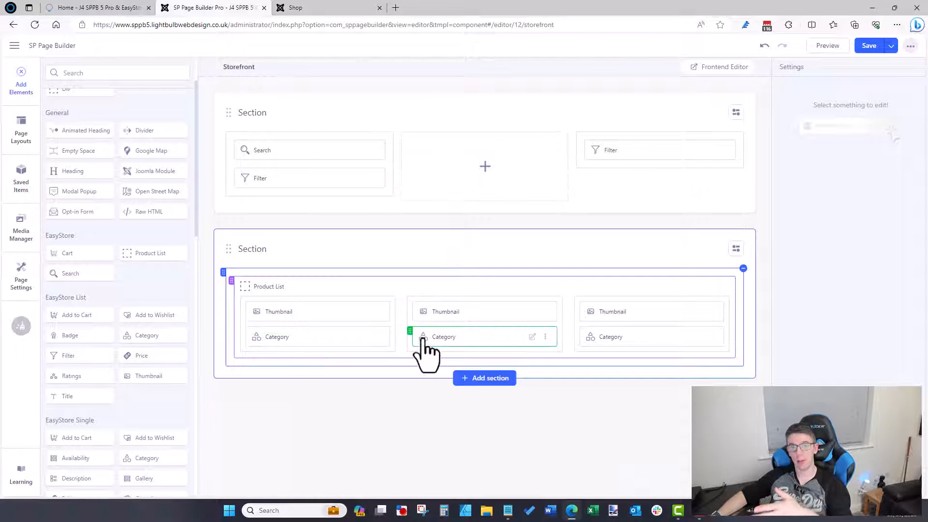
click(305, 7)
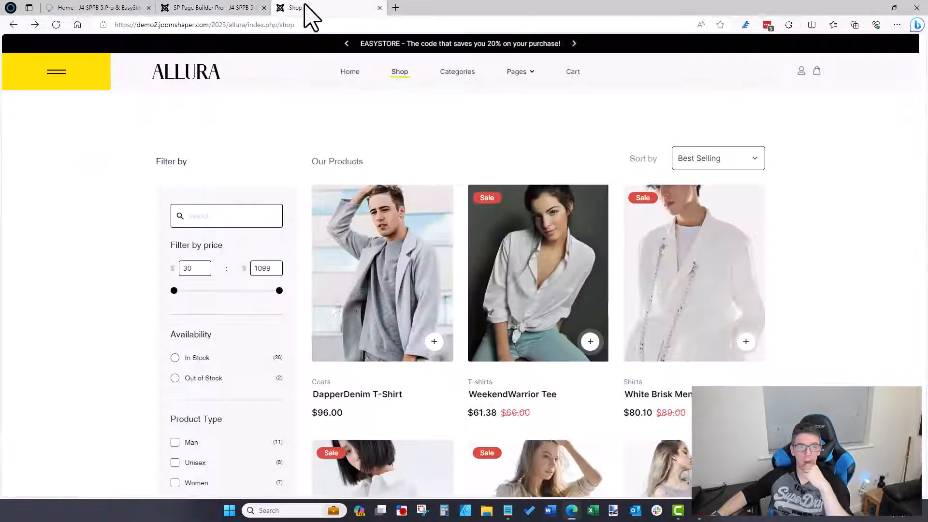
click(222, 8)
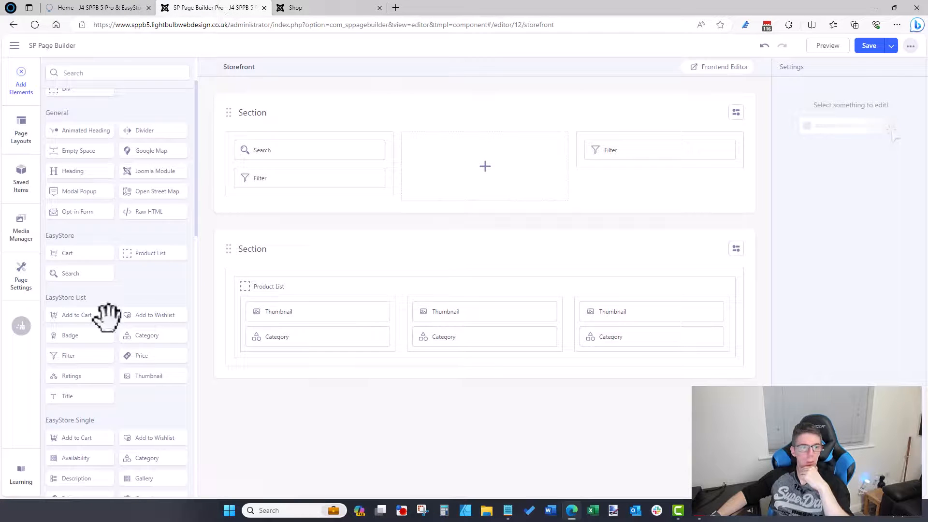
drag(86, 394, 326, 396)
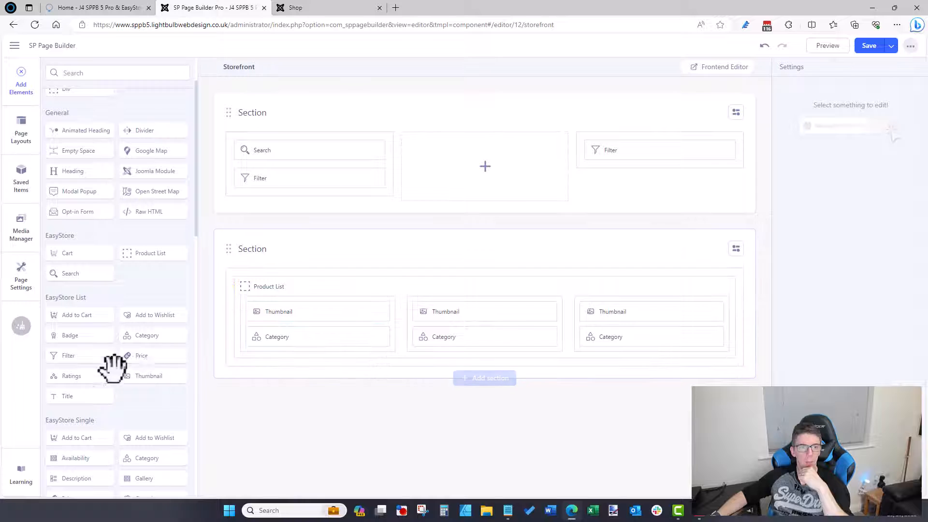
drag(83, 386, 317, 344)
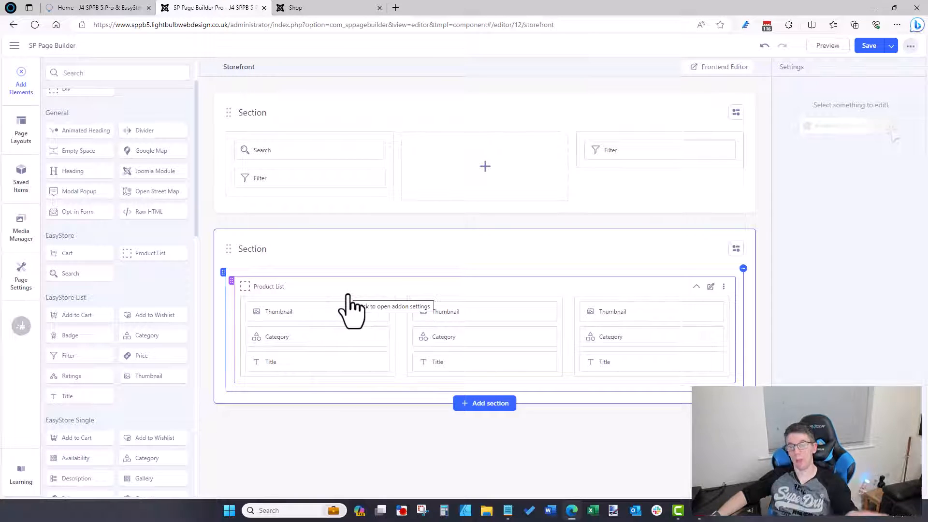
click(338, 7)
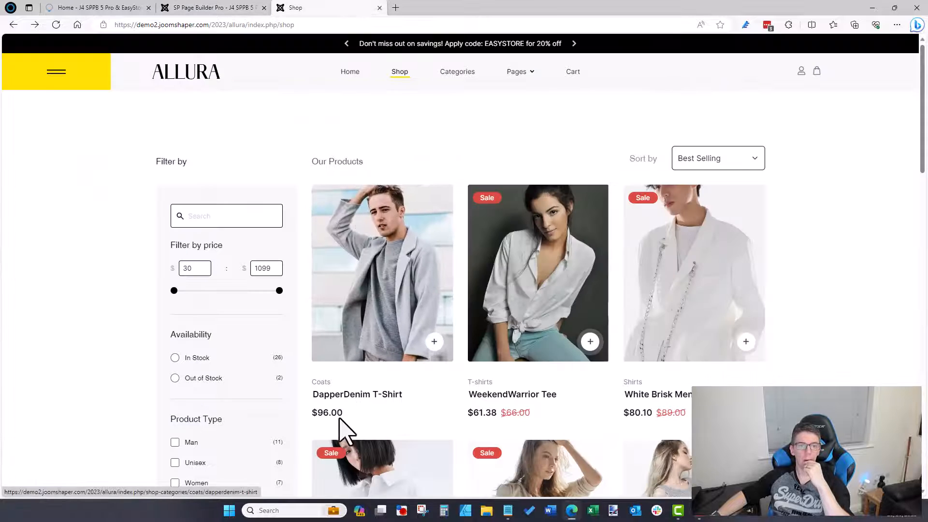
click(218, 7)
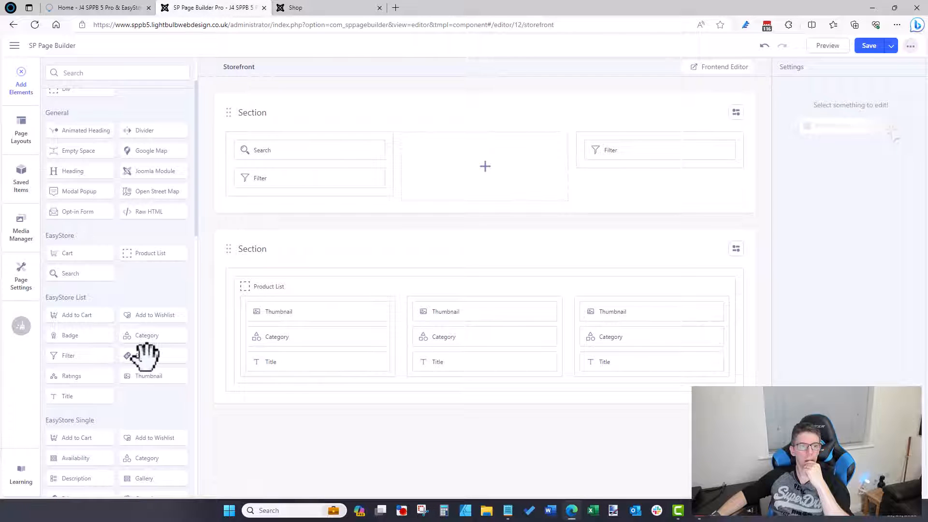
Step: Add the Price below the title and Add to Wishlist under the thumbnail
drag(145, 355, 314, 368)
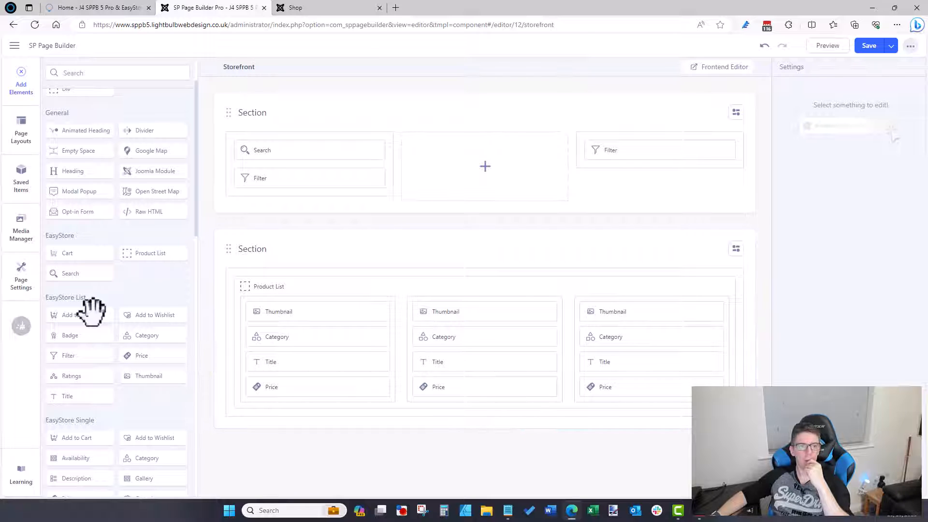
click(338, 8)
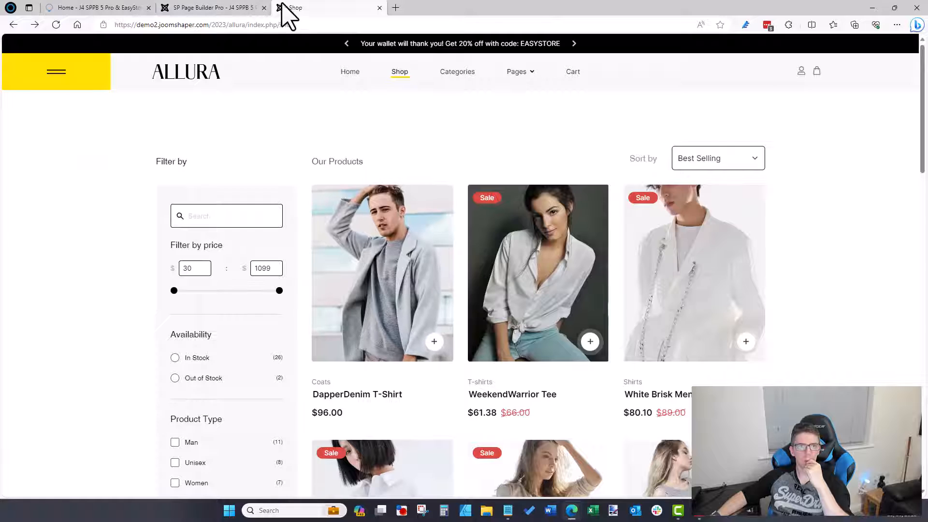
click(227, 7)
drag(154, 315, 313, 351)
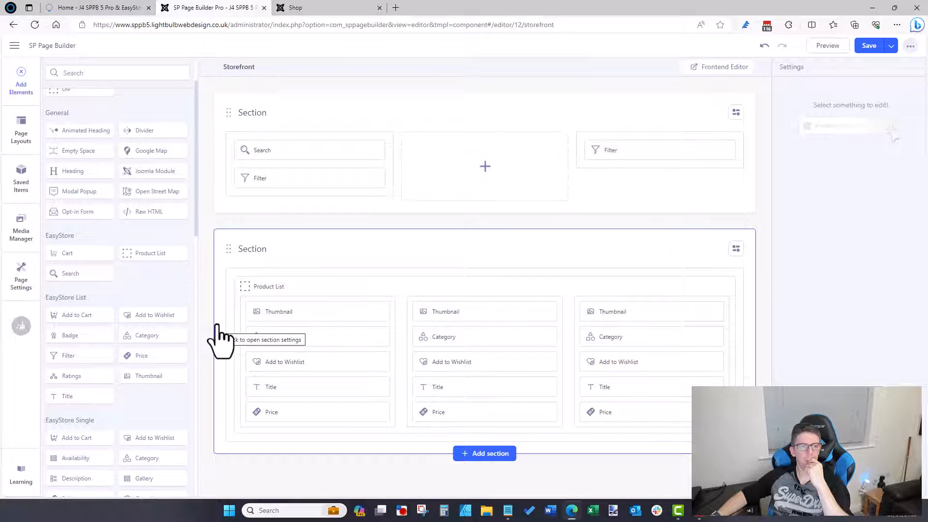
scroll(133, 382, down, 3)
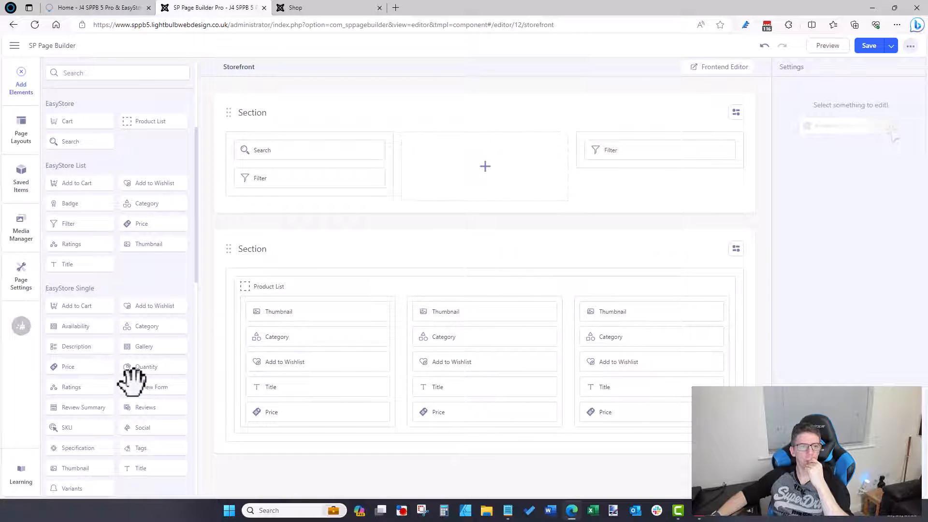
Step: Review the live demo Shop page, then save the Storefront page
click(321, 9)
scroll(890, 184, down, 6)
scroll(921, 188, up, 1)
scroll(920, 188, down, 10)
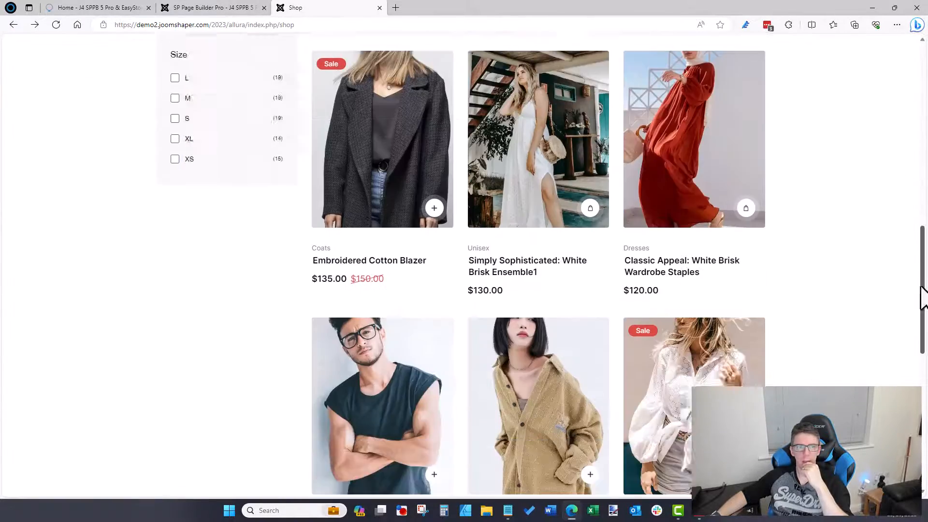
scroll(920, 189, up, 15)
scroll(611, 176, down, 6)
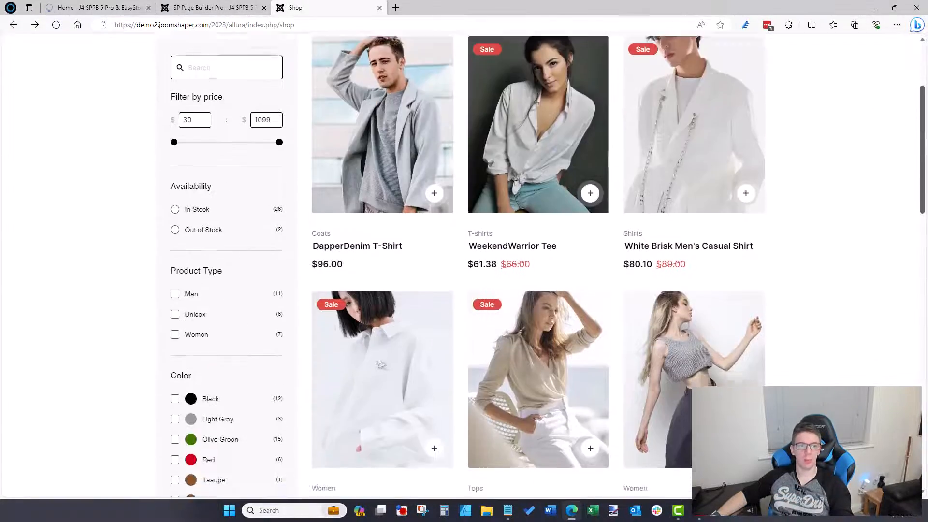
scroll(612, 177, up, 6)
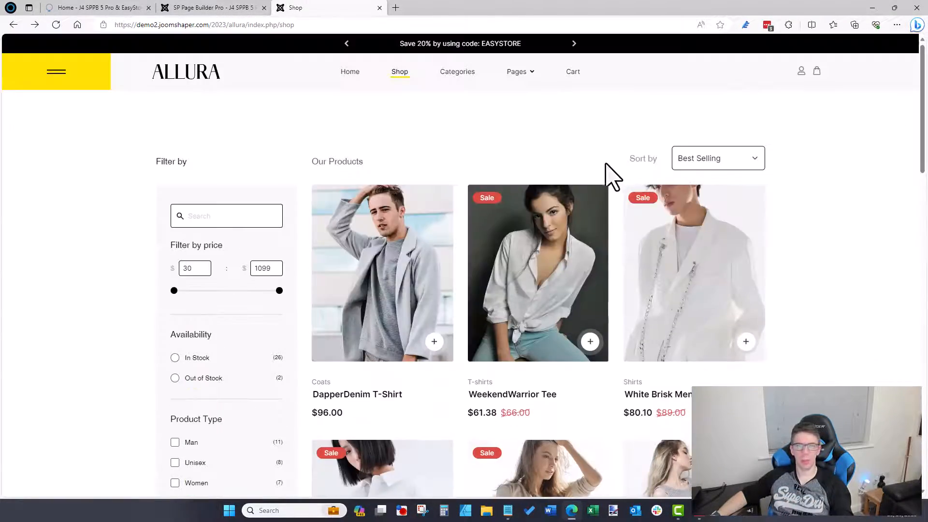
click(216, 10)
click(872, 45)
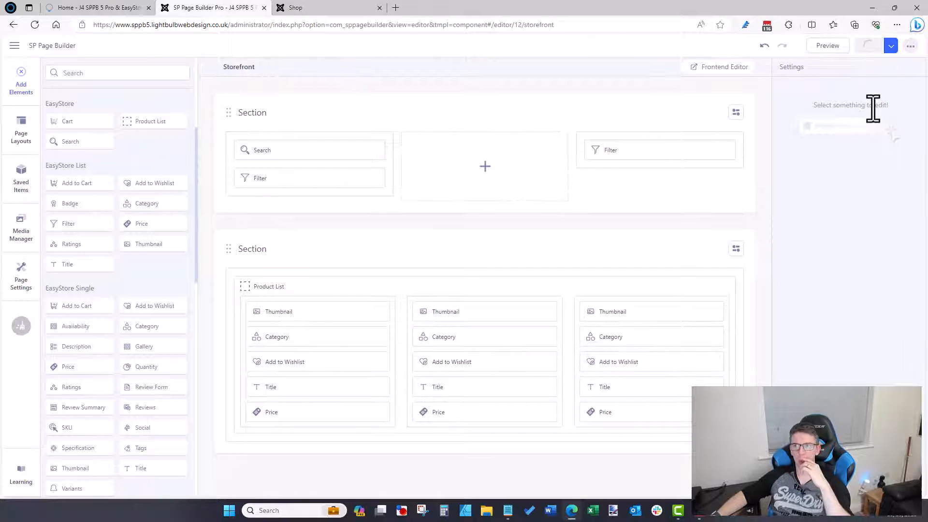
Step: Go to the builder pages list and reopen Storefront from the EasyStore page group
click(891, 45)
click(881, 68)
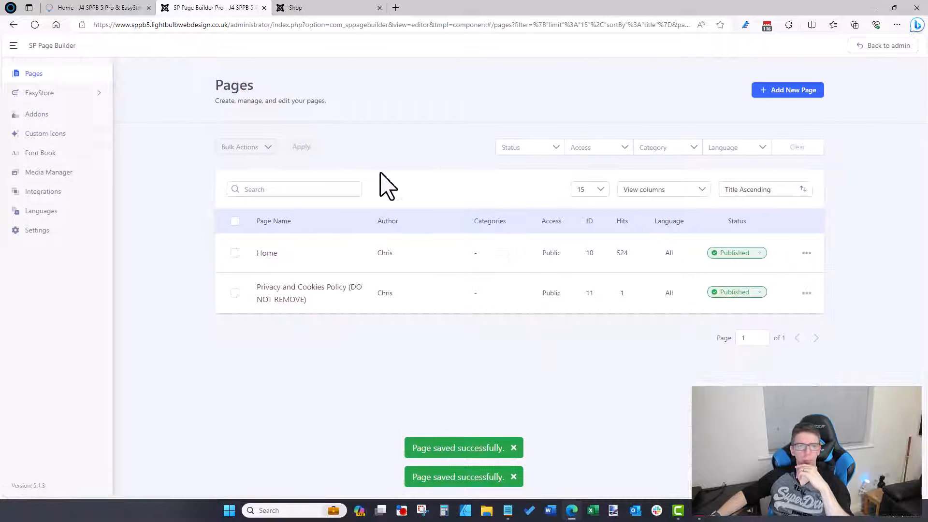
click(40, 96)
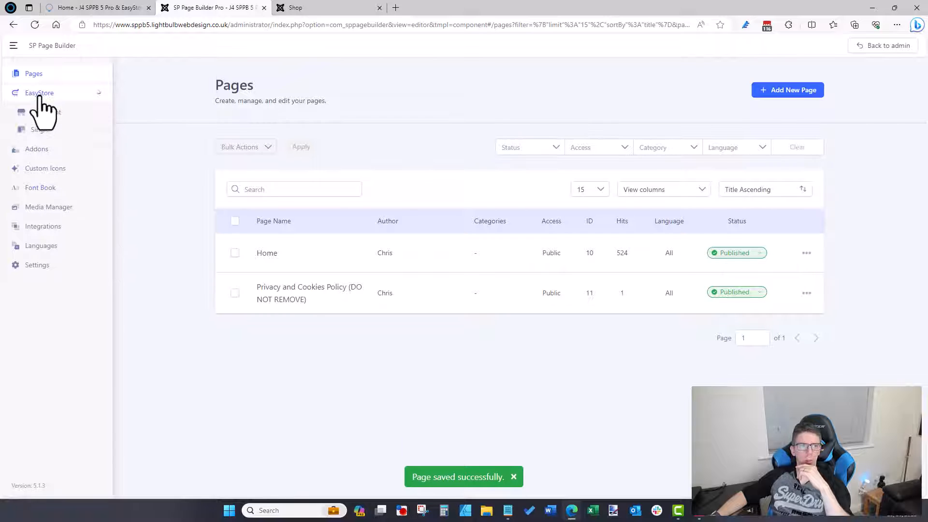
click(46, 112)
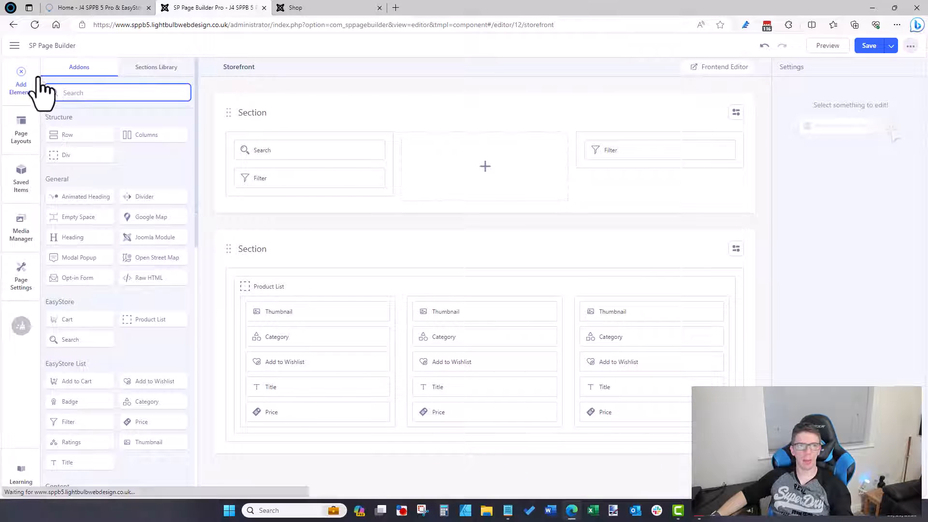
Step: Close the Storefront editor and go back to the Joomla administrator dashboard
click(21, 50)
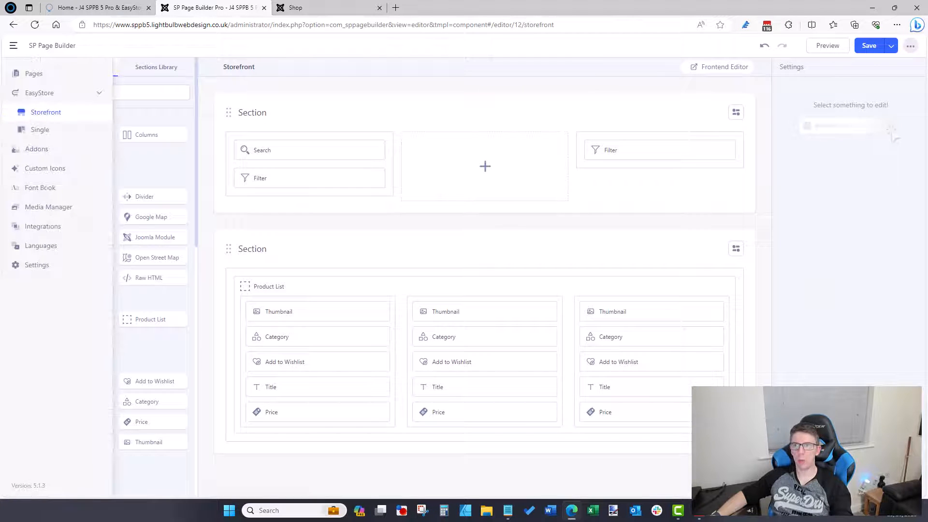
click(910, 45)
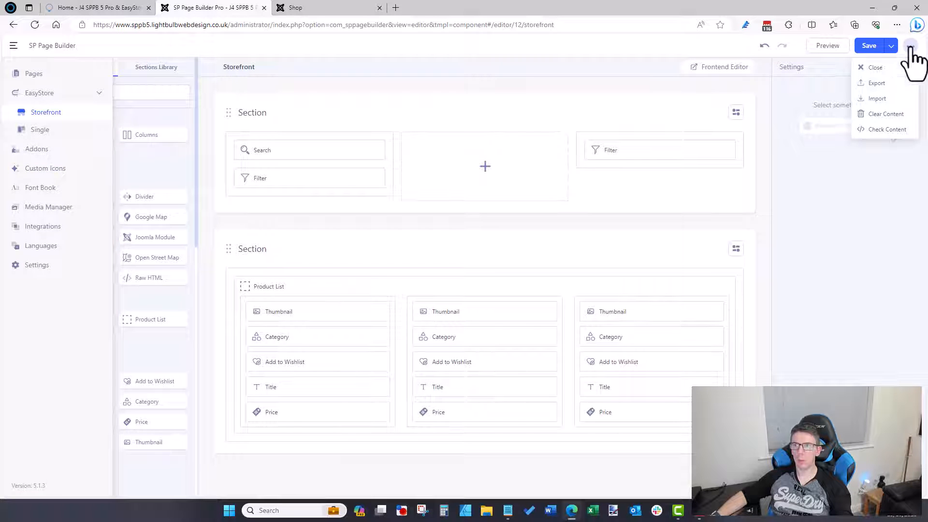
click(876, 68)
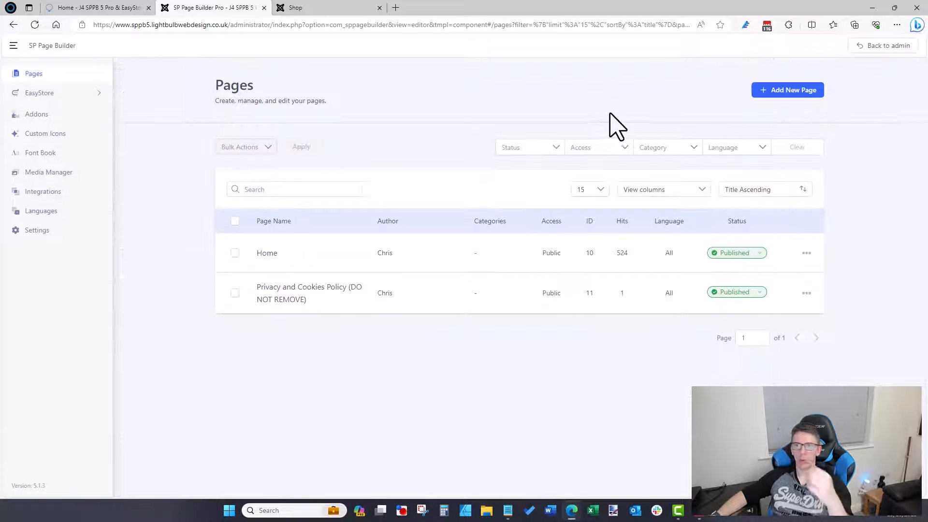
click(874, 47)
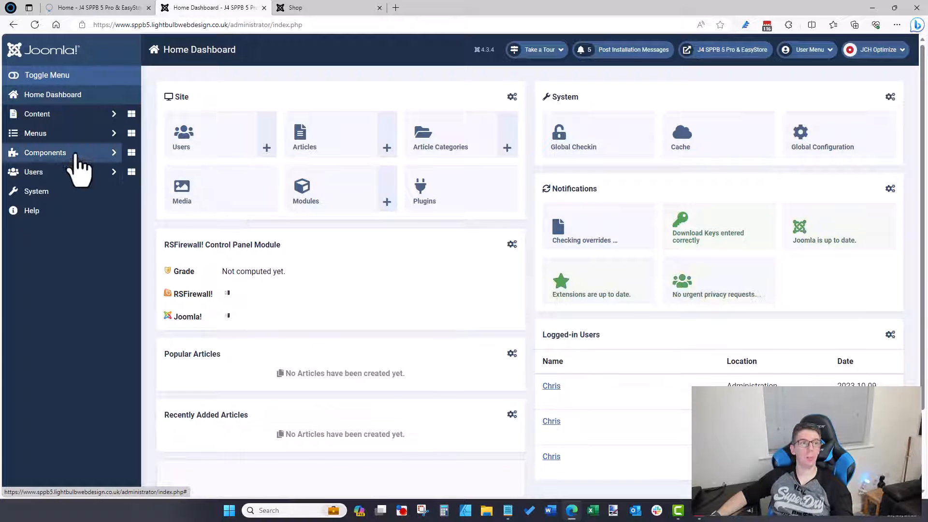
Step: Create a new Main Menu item and enter the title Shop
click(71, 135)
click(65, 243)
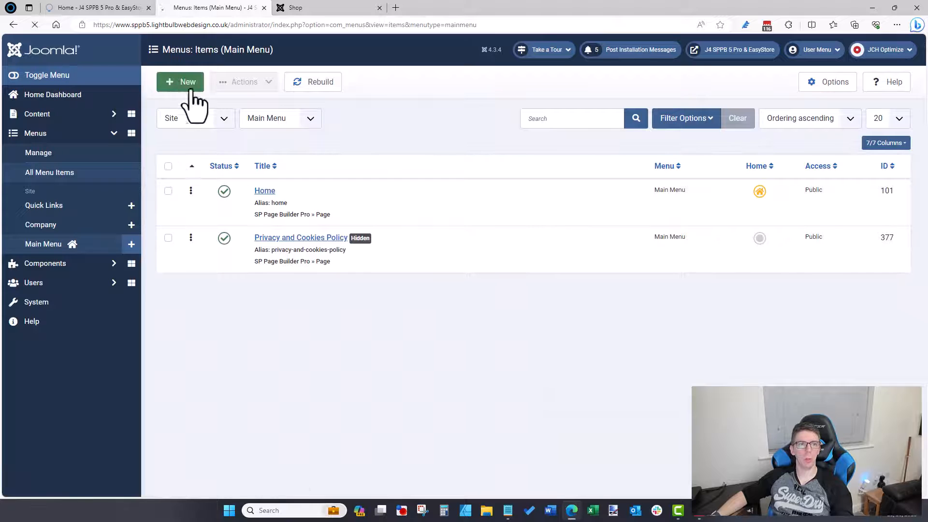
click(189, 83)
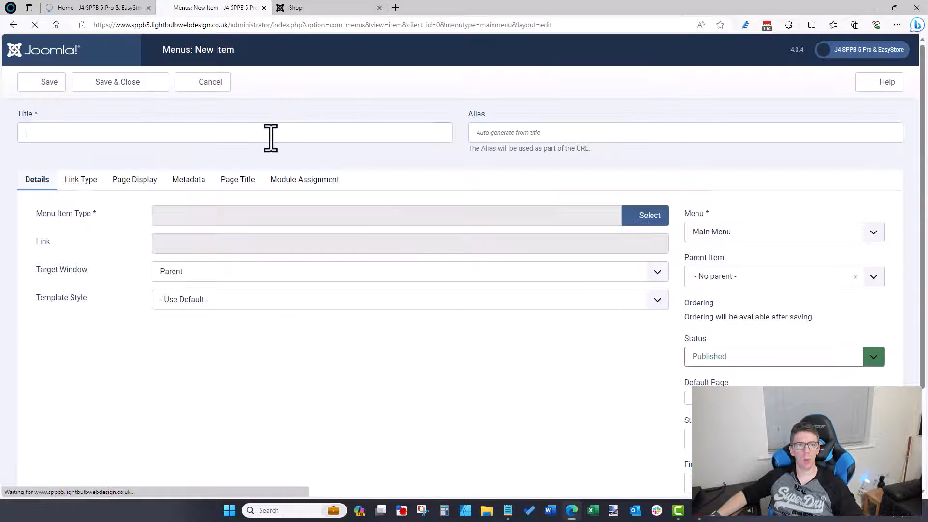
click(270, 138)
text(Shop)
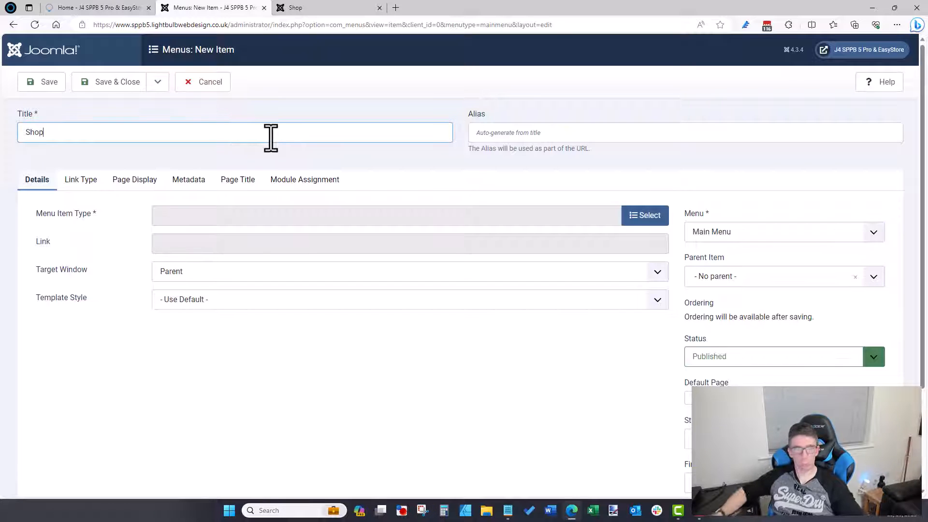
Step: Set the menu item type to EasyStore Products, keeping the category at Select any
click(629, 215)
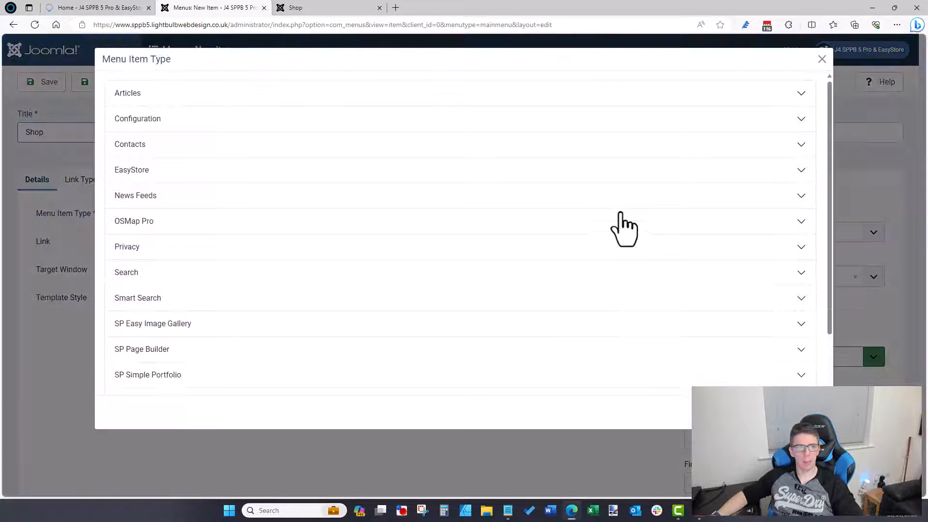
click(133, 178)
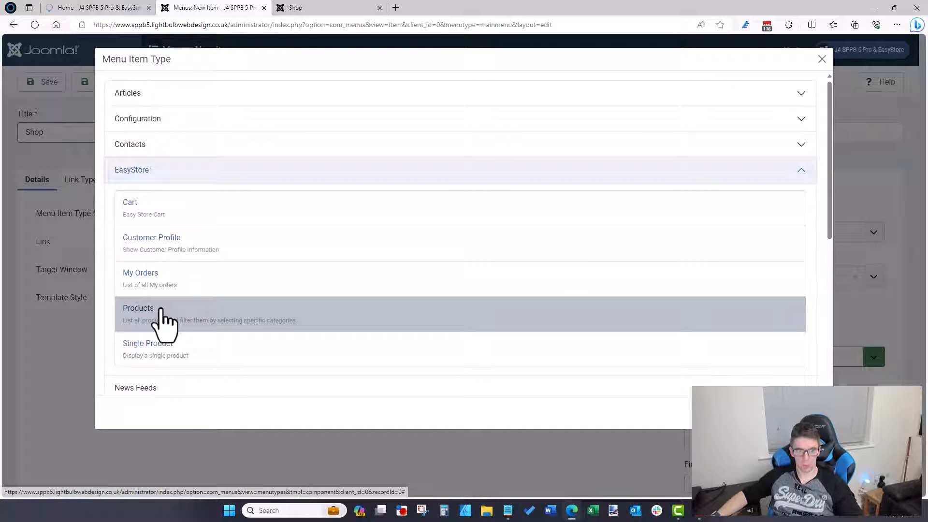
click(161, 310)
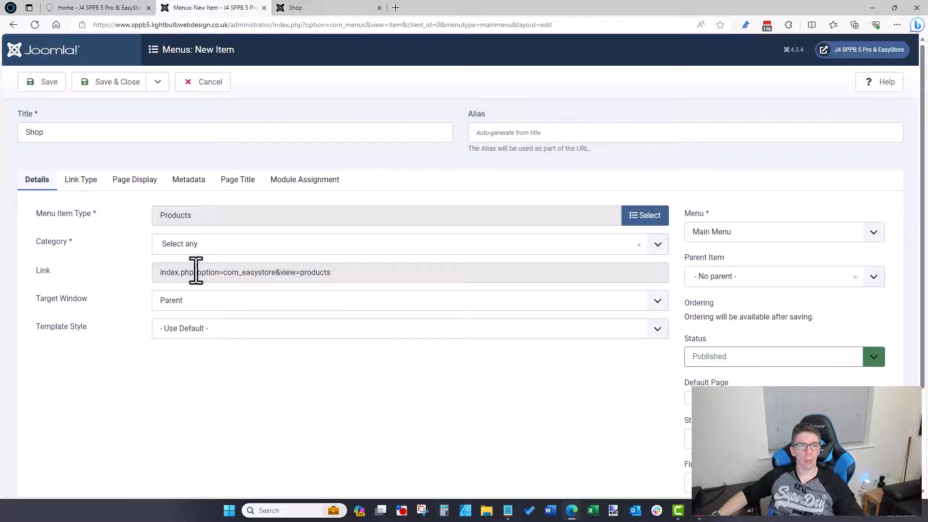
click(217, 247)
click(124, 268)
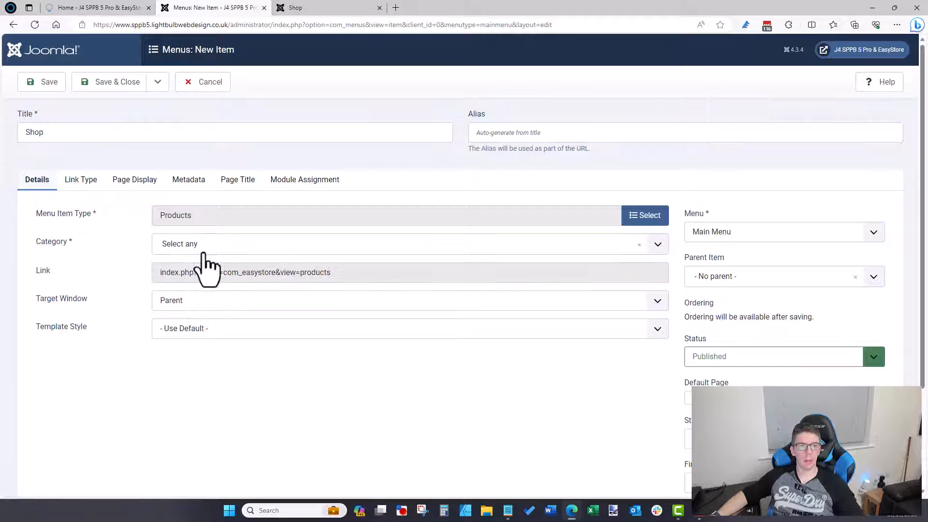
click(164, 247)
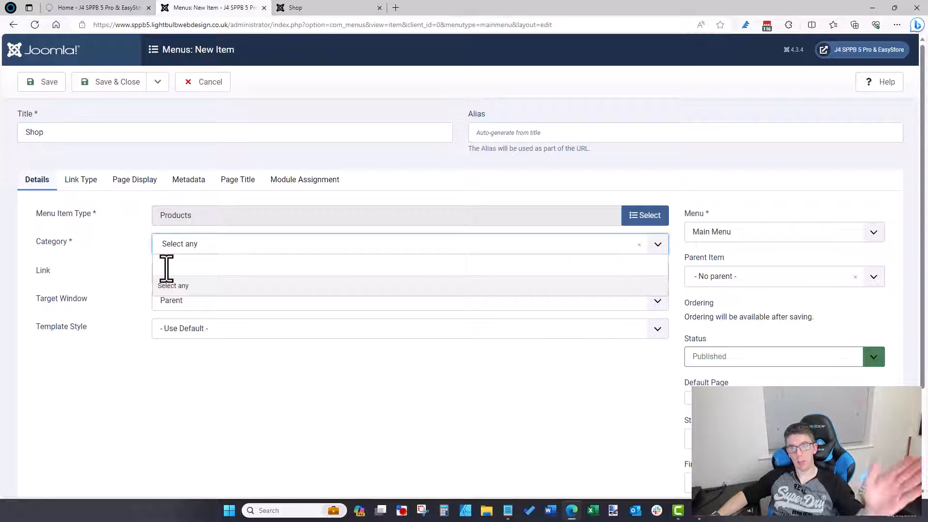
click(252, 153)
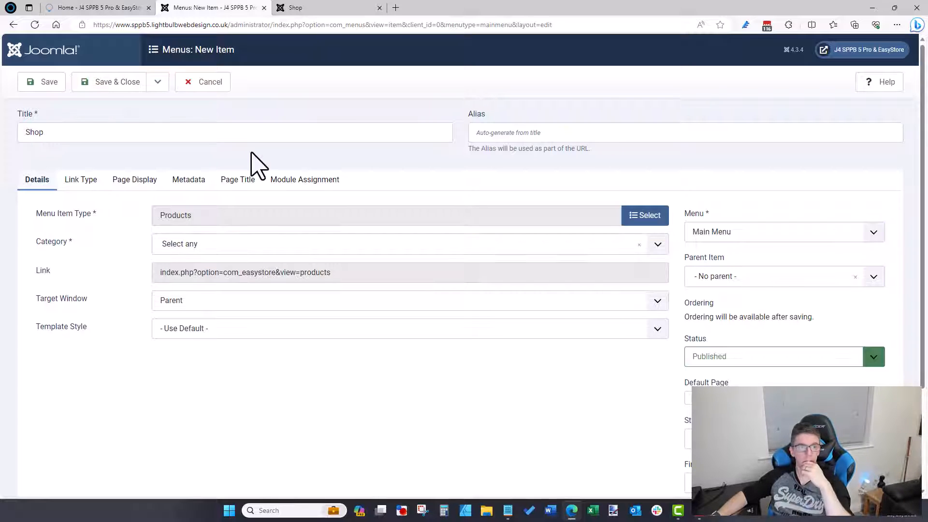
Step: Review Link Type, Page Display, Metadata, Page Title and Module Assignment settings, then reopen EasyStore item types
click(82, 182)
click(123, 180)
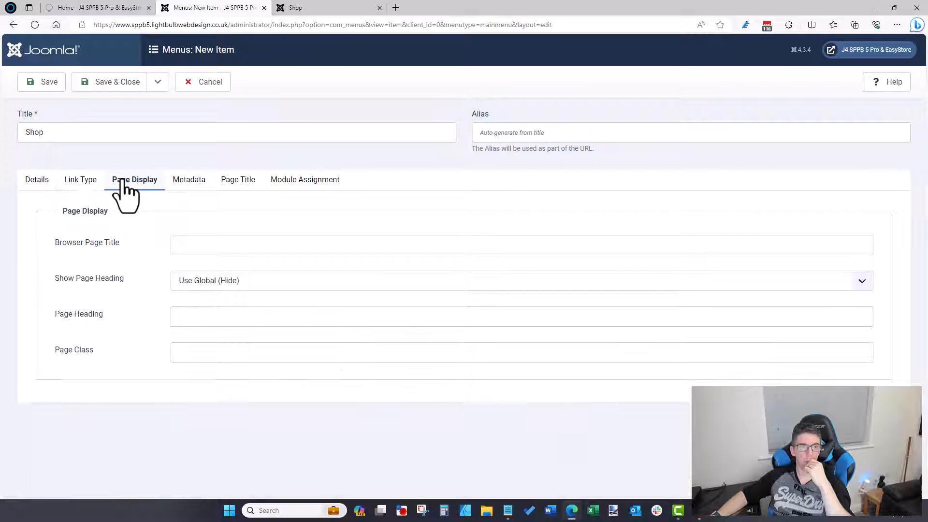
click(198, 182)
click(230, 182)
click(273, 183)
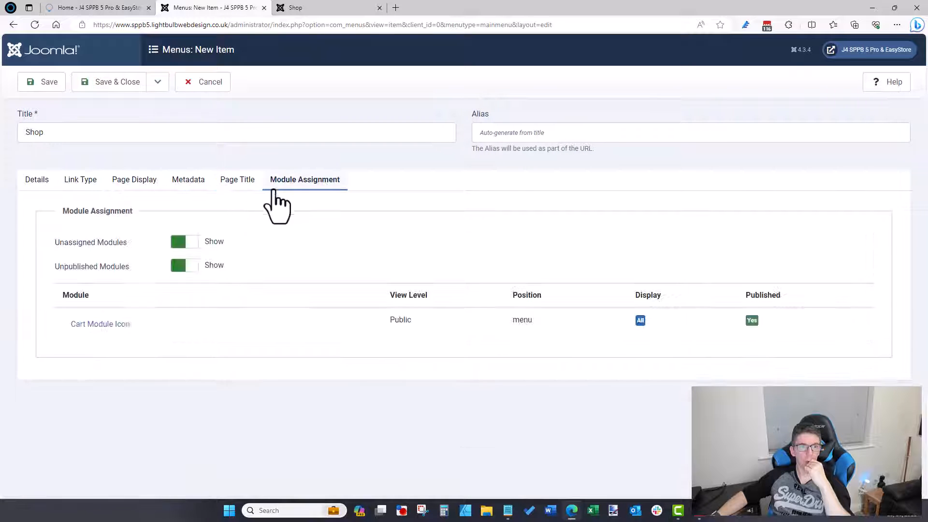
click(39, 183)
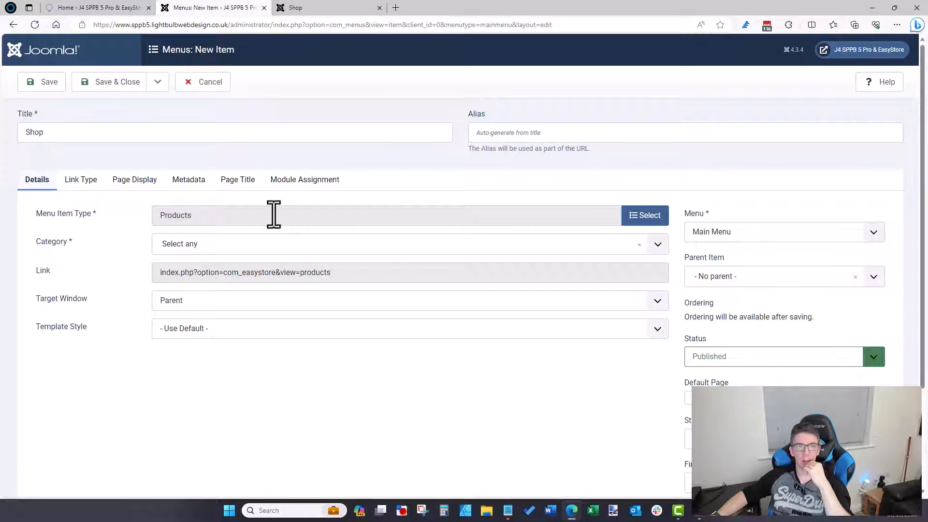
click(644, 216)
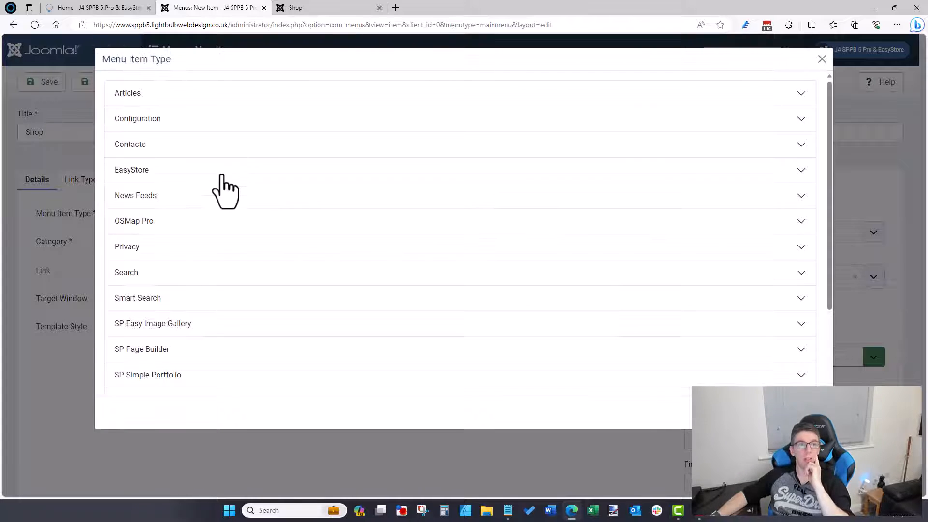
click(145, 174)
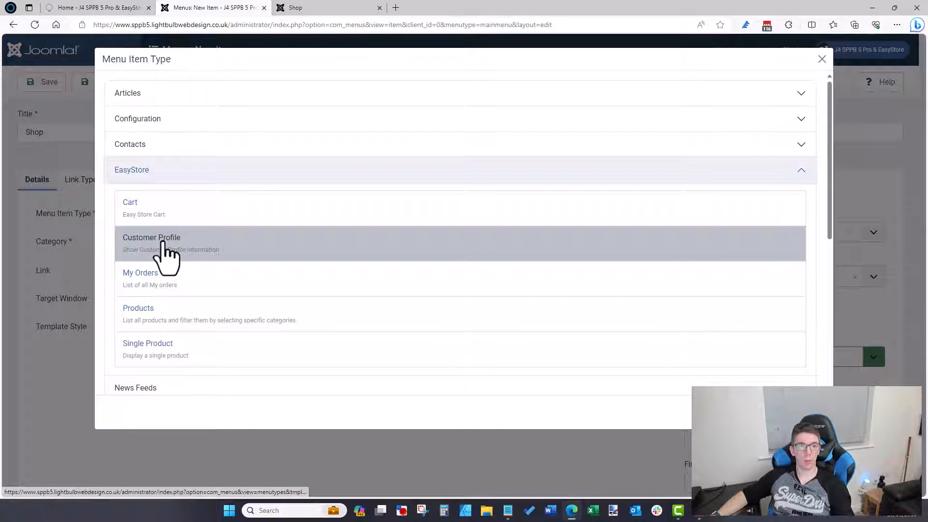
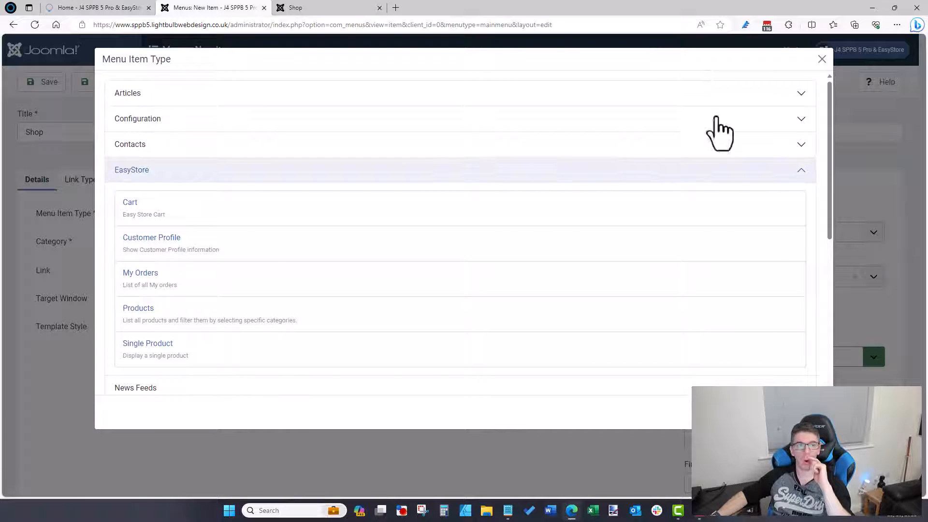
Step: Save the Shop menu item as an EasyStore Products link and view the site's home page
click(138, 308)
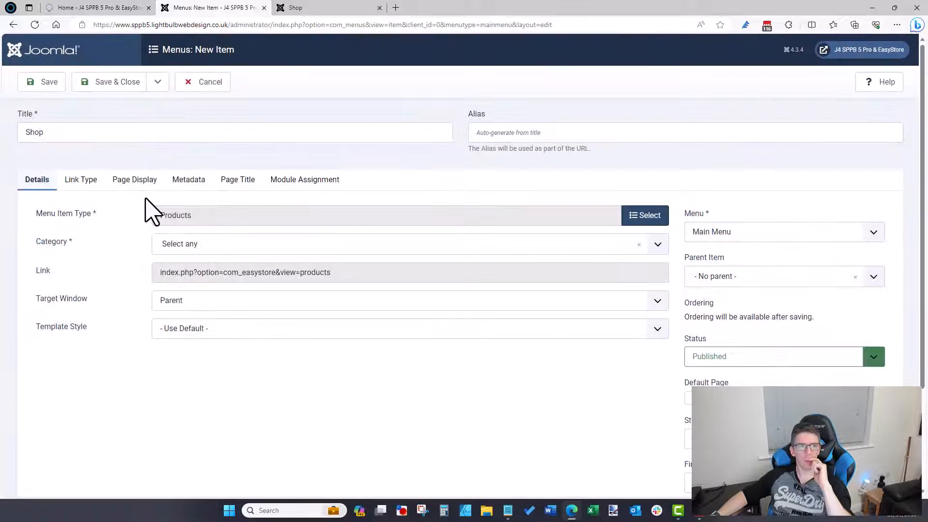
click(114, 86)
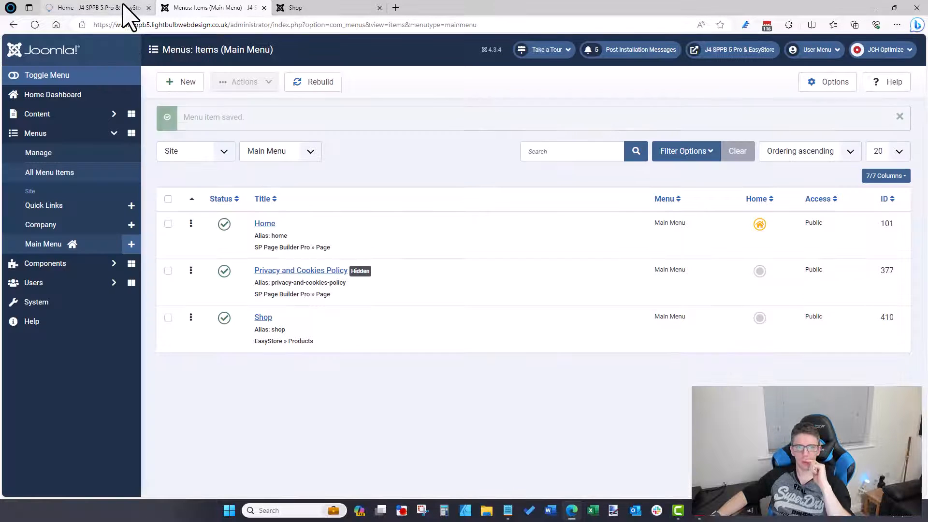
click(120, 10)
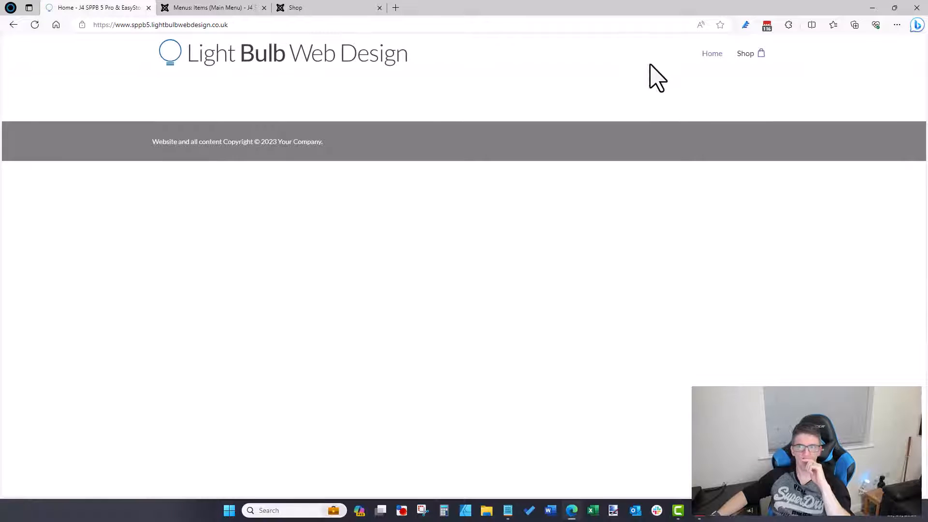
Step: Open the new Shop page and compare it with the Allura demo shop
click(740, 55)
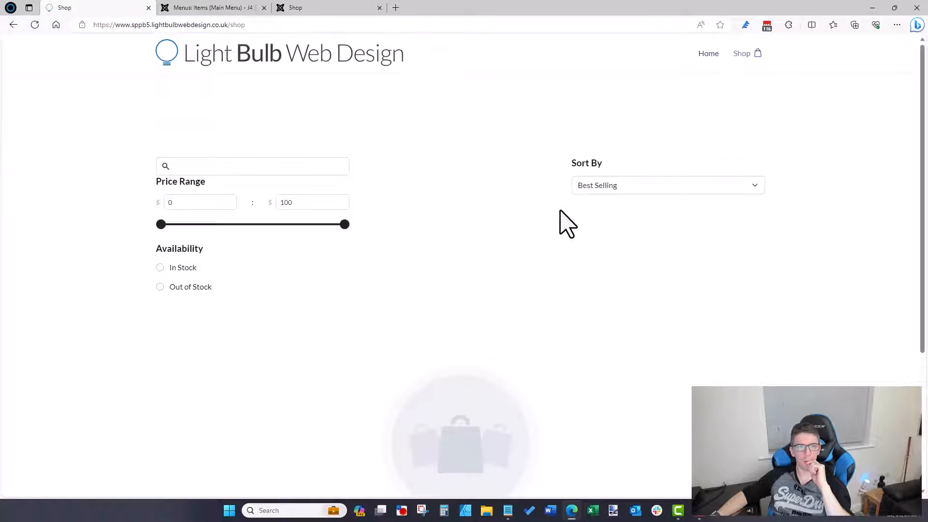
scroll(558, 221, down, 3)
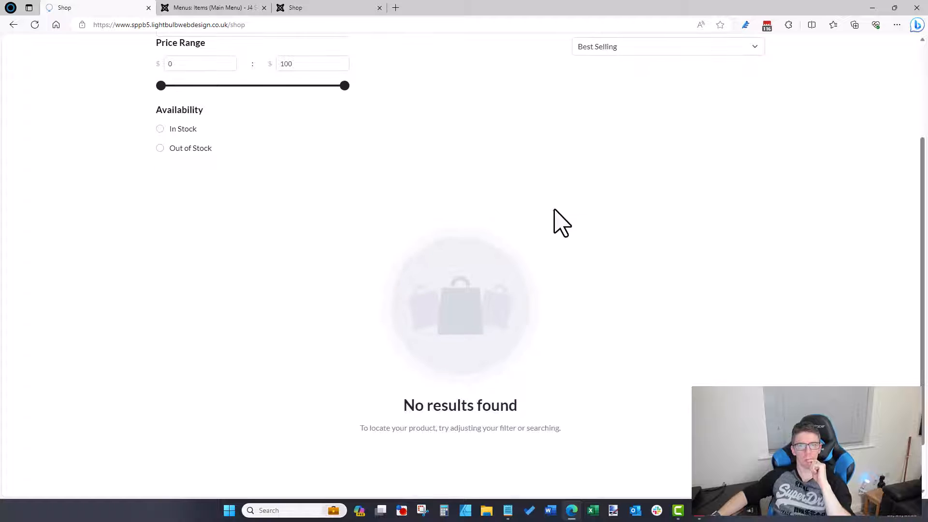
scroll(558, 221, up, 3)
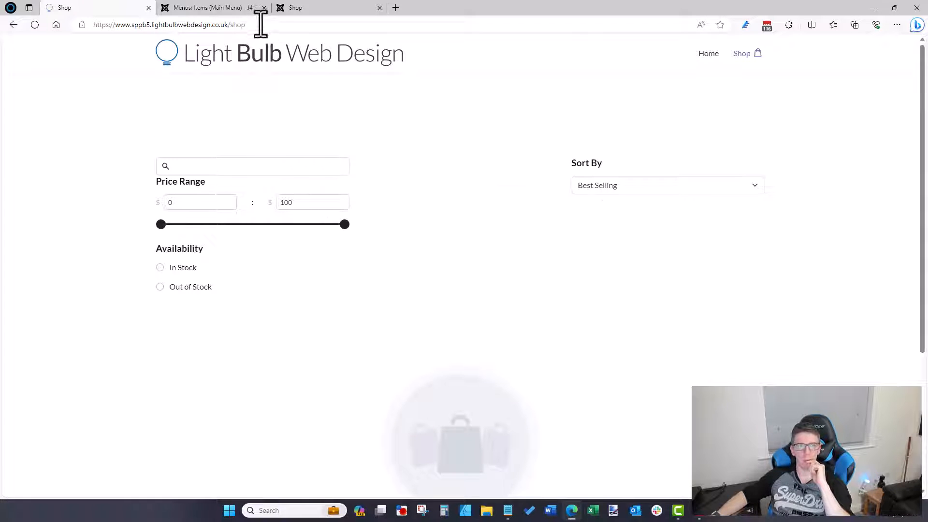
click(294, 8)
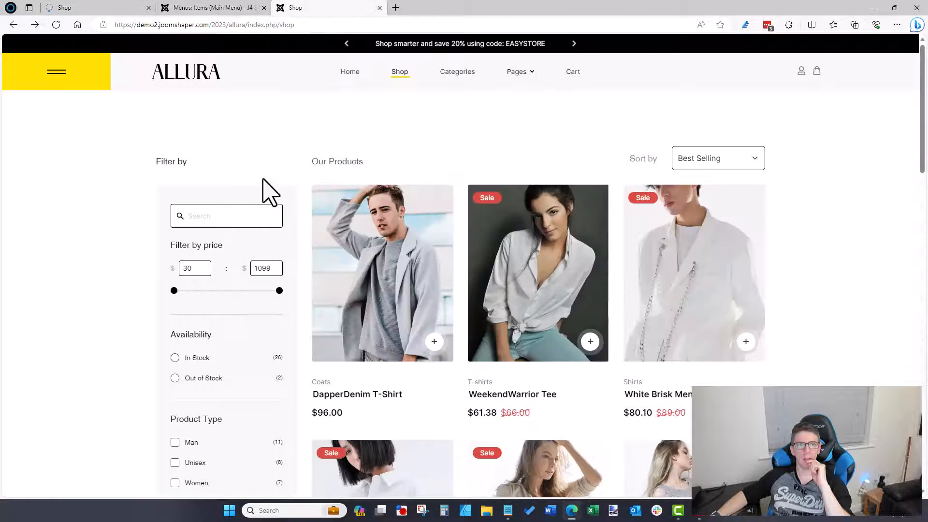
click(209, 7)
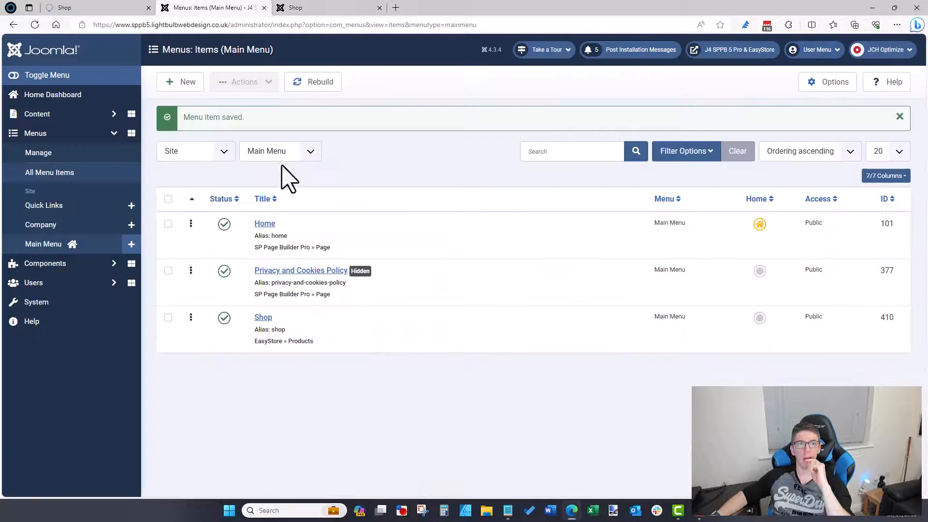
click(292, 8)
click(114, 8)
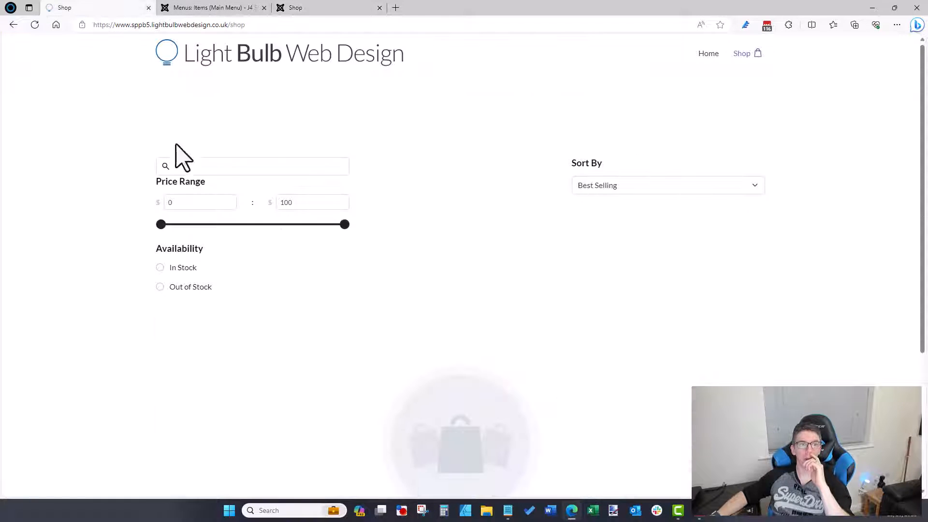
click(208, 8)
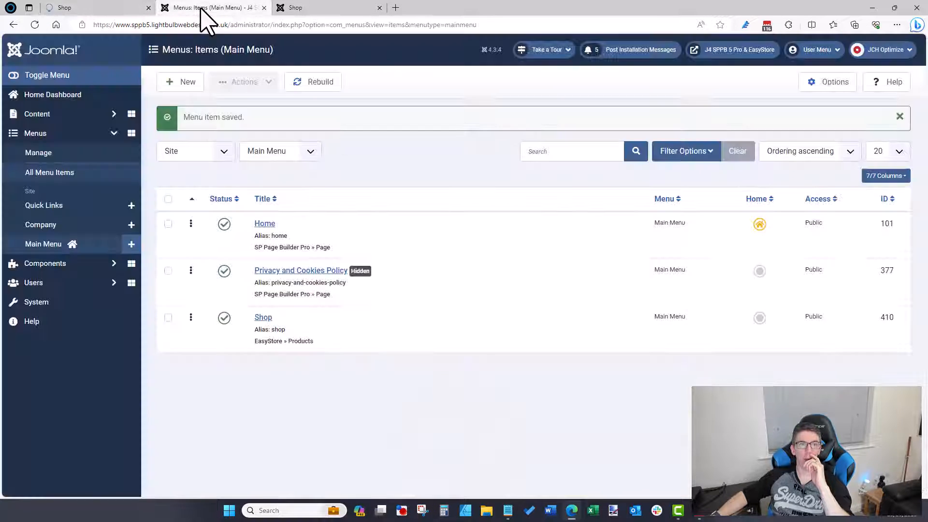
click(290, 8)
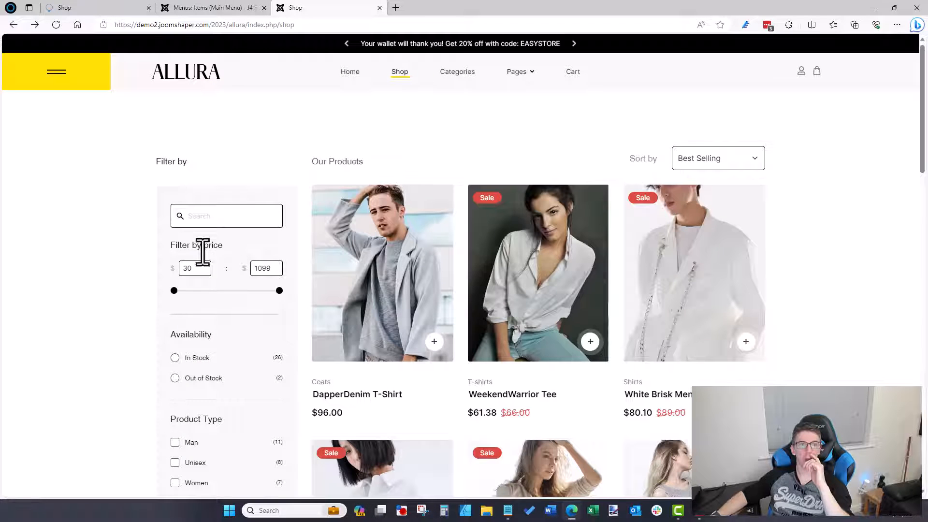
click(211, 6)
click(129, 9)
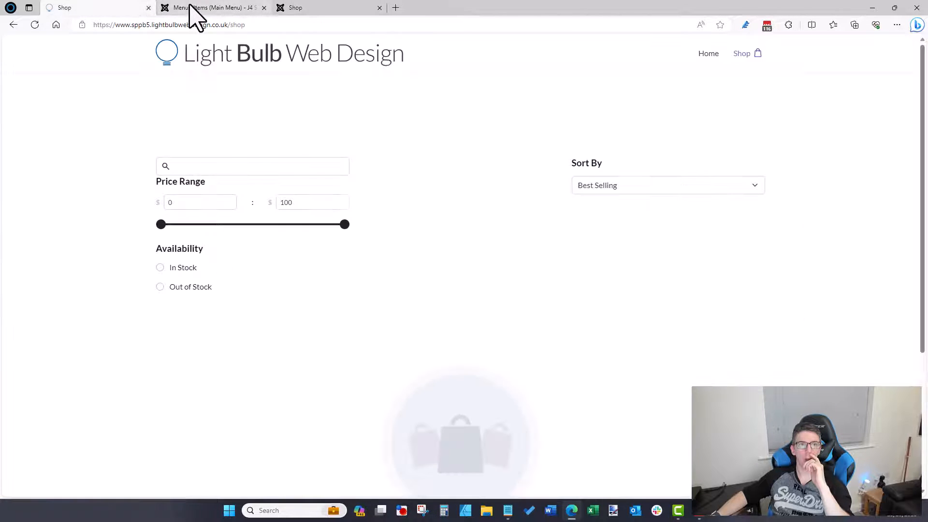
Step: Move the Allura demo into its own resized window and try the Shop price-range filter
drag(297, 8, 683, 100)
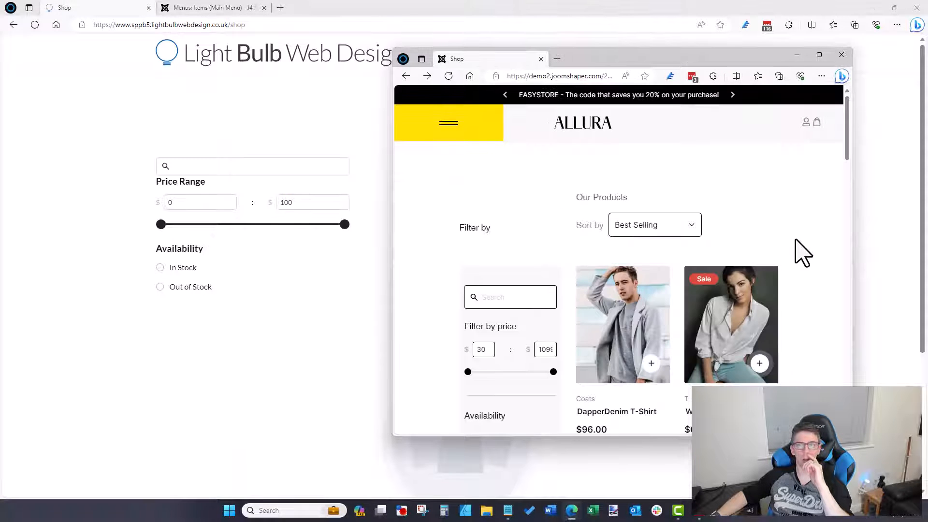
drag(852, 211, 880, 209)
drag(666, 59, 621, 236)
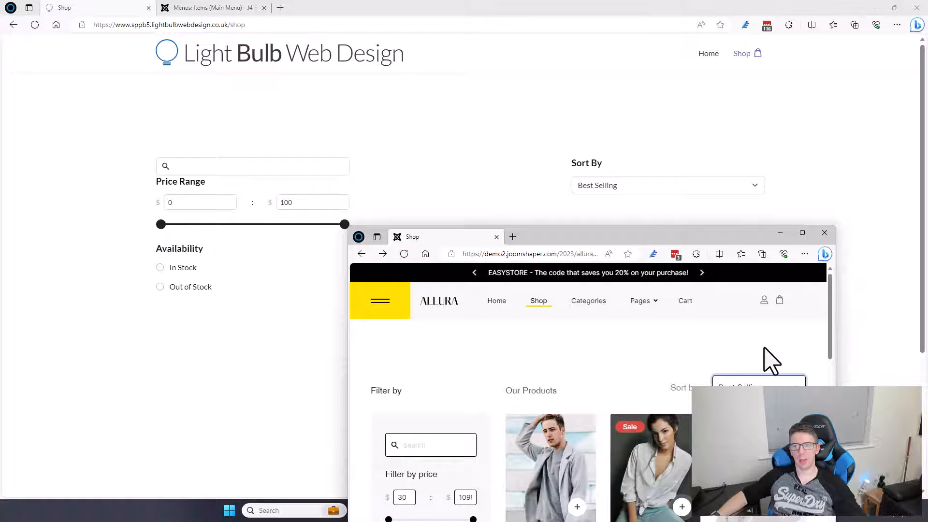
click(654, 188)
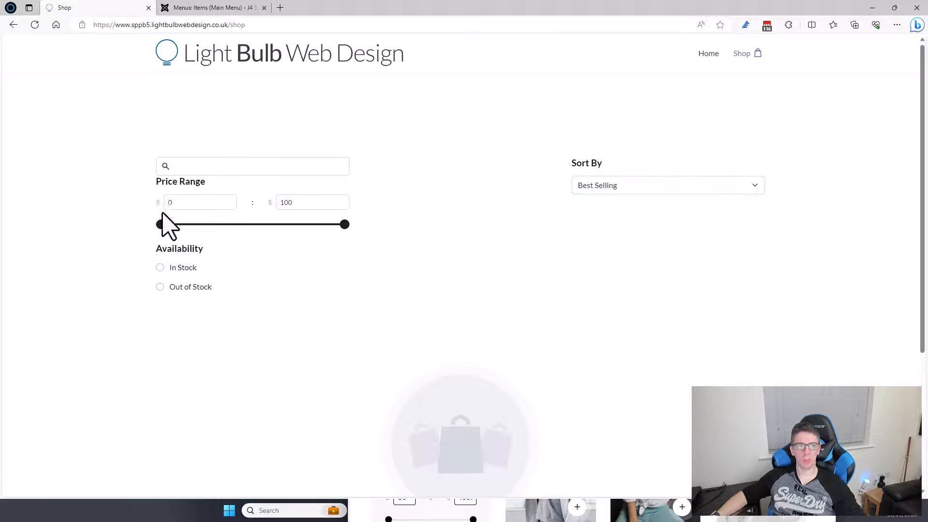
drag(162, 224, 101, 221)
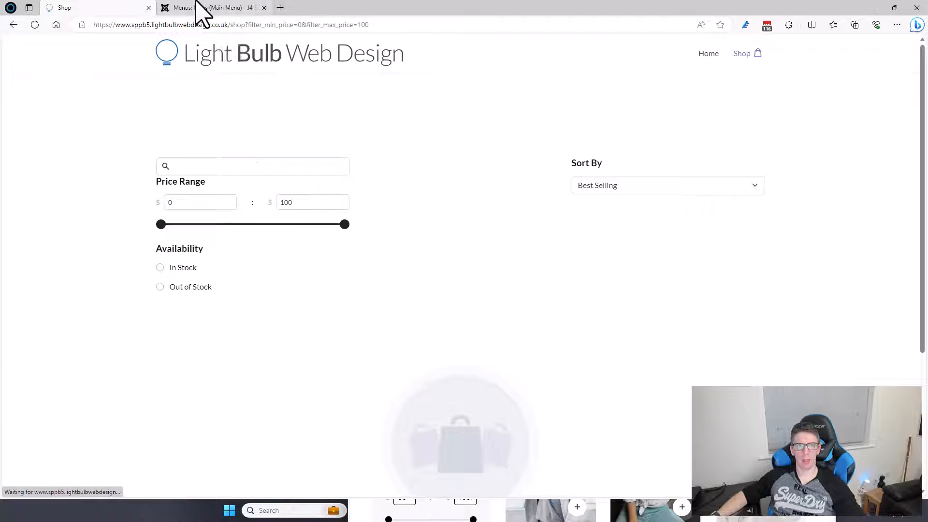
click(212, 8)
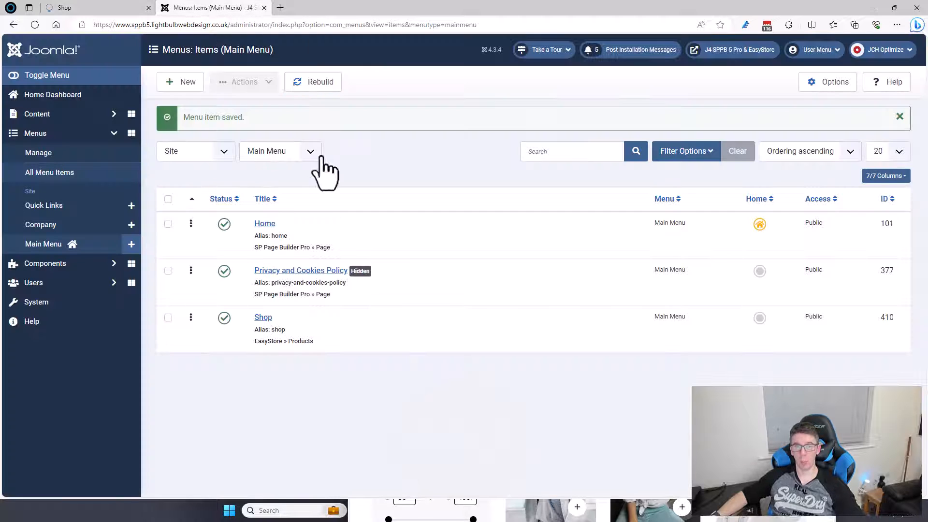
Step: Preview the WeekendWarrior Tee in the Allura demo and browse its shop filters
click(634, 518)
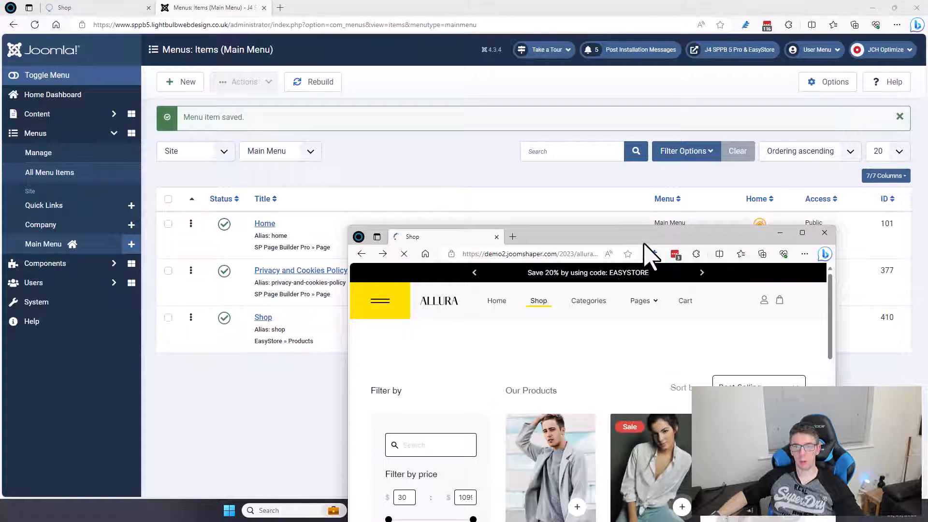
drag(643, 235, 654, 163)
click(374, 180)
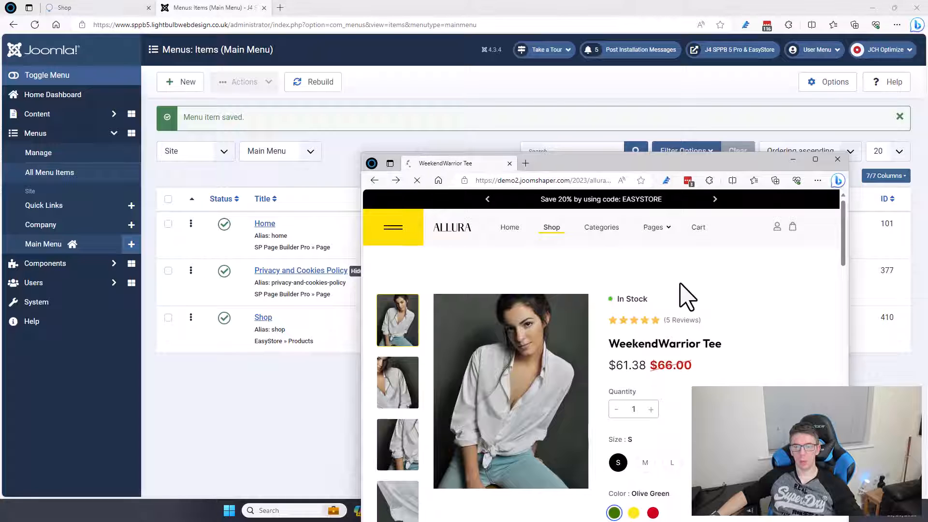
drag(600, 167, 626, 140)
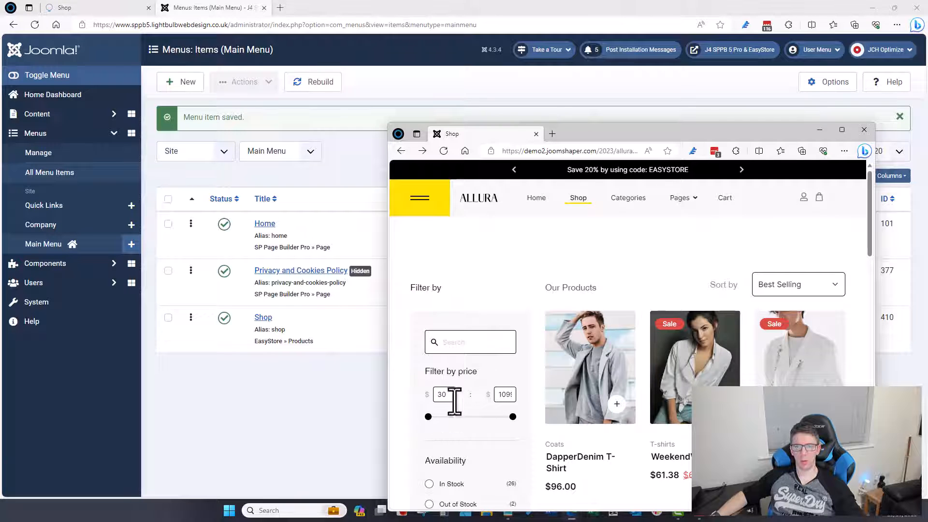
scroll(650, 416, down, 15)
scroll(638, 418, up, 10)
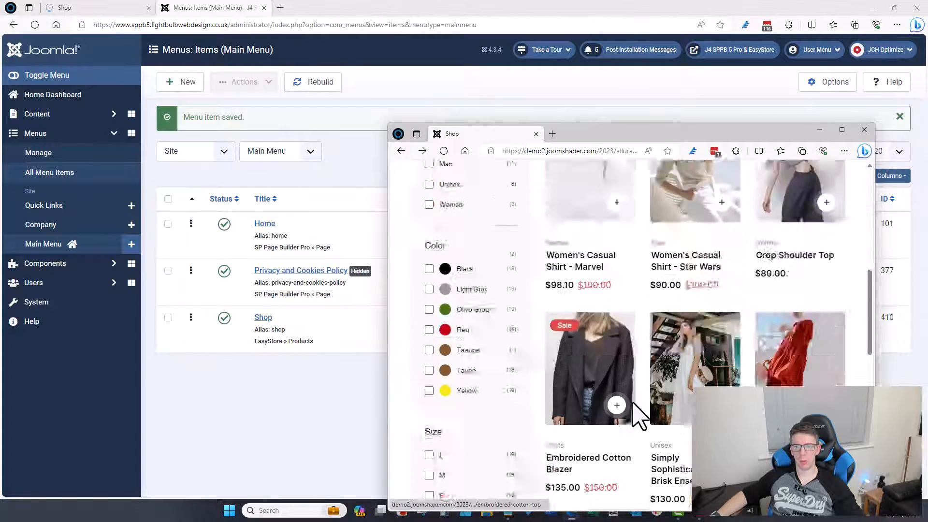
scroll(635, 416, up, 5)
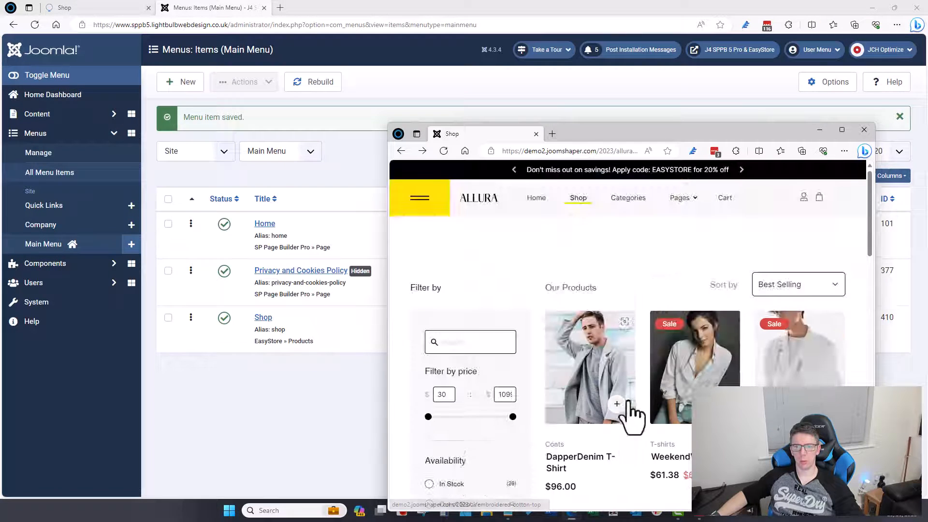
click(75, 11)
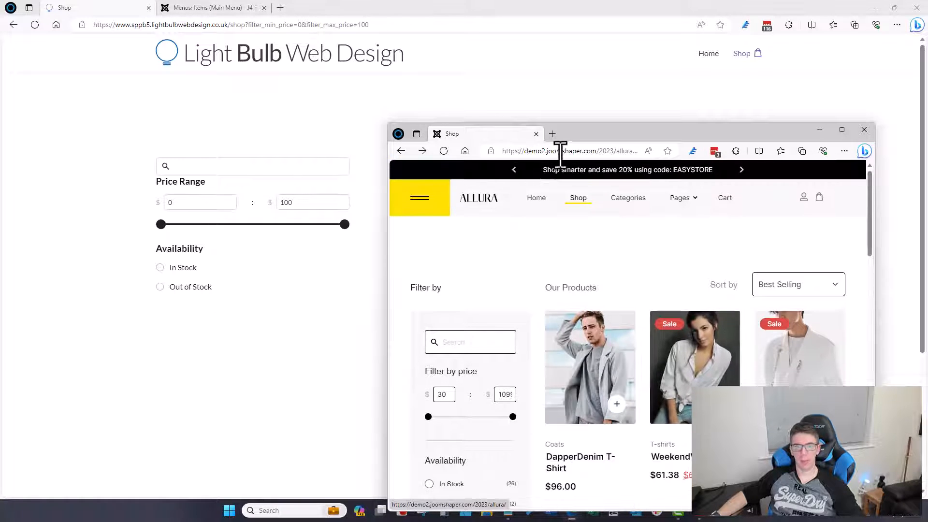
Step: Minimise the repositioned demo window and expand Joomla's Components menu
drag(619, 135, 527, 252)
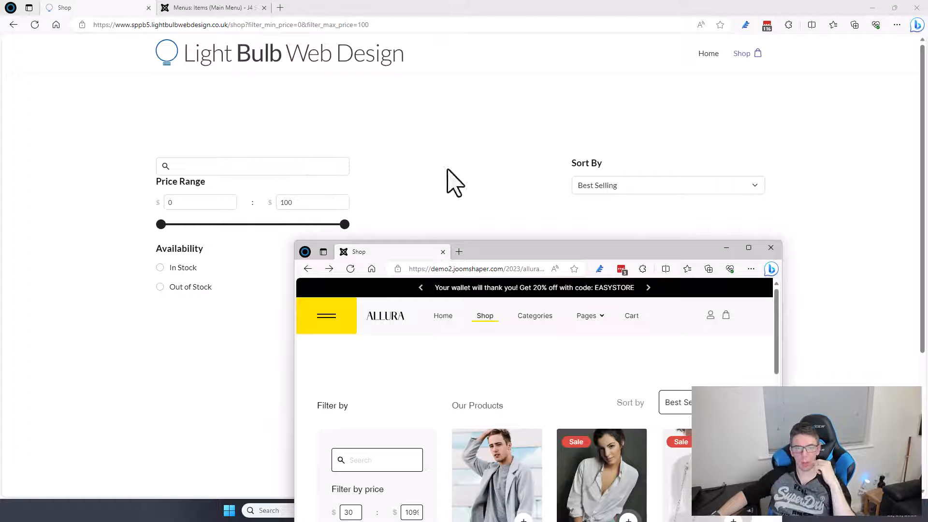
drag(499, 251, 525, 218)
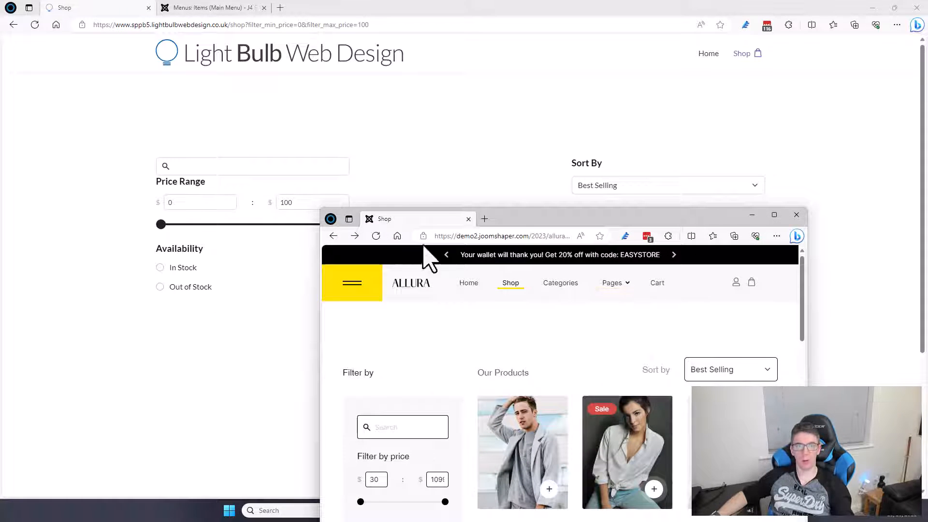
drag(514, 221, 588, 244)
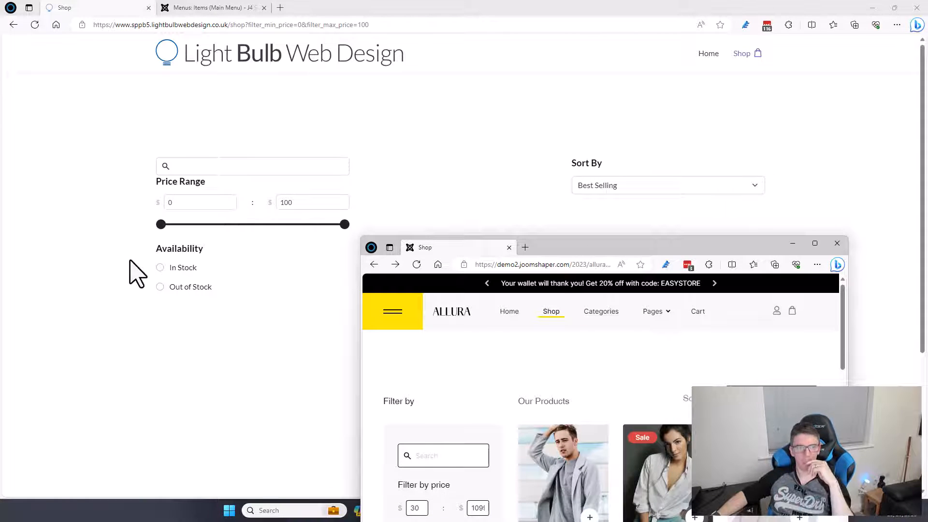
drag(545, 256, 568, 131)
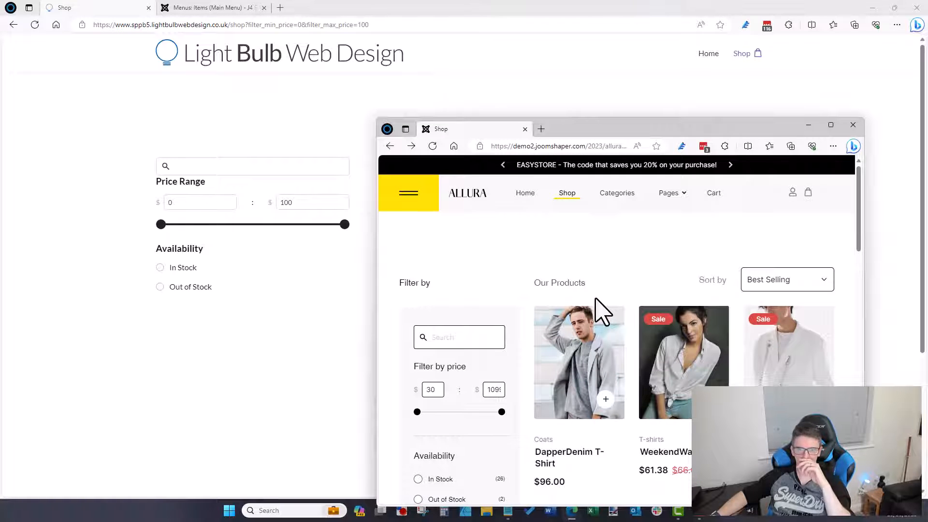
click(809, 125)
click(208, 7)
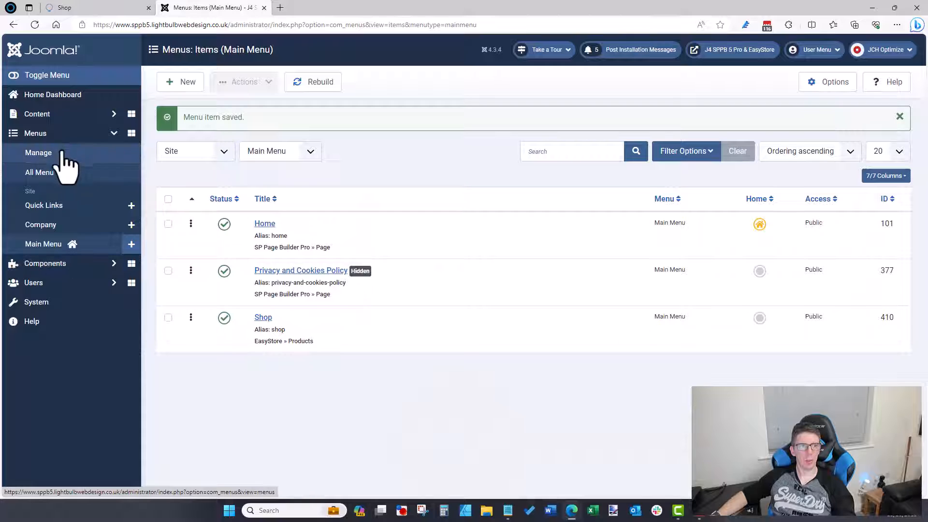
click(73, 265)
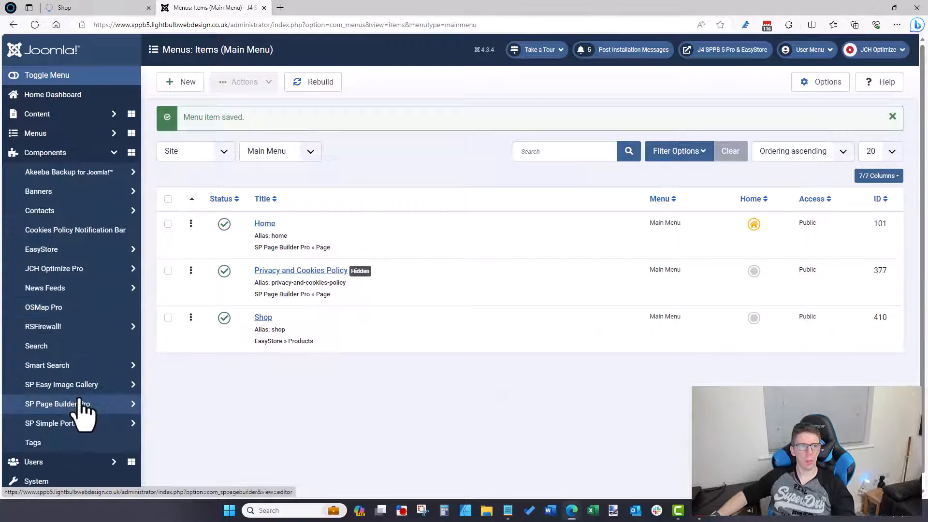
Step: Open the EasyStore Single product template in SP Page Builder
click(83, 404)
click(92, 421)
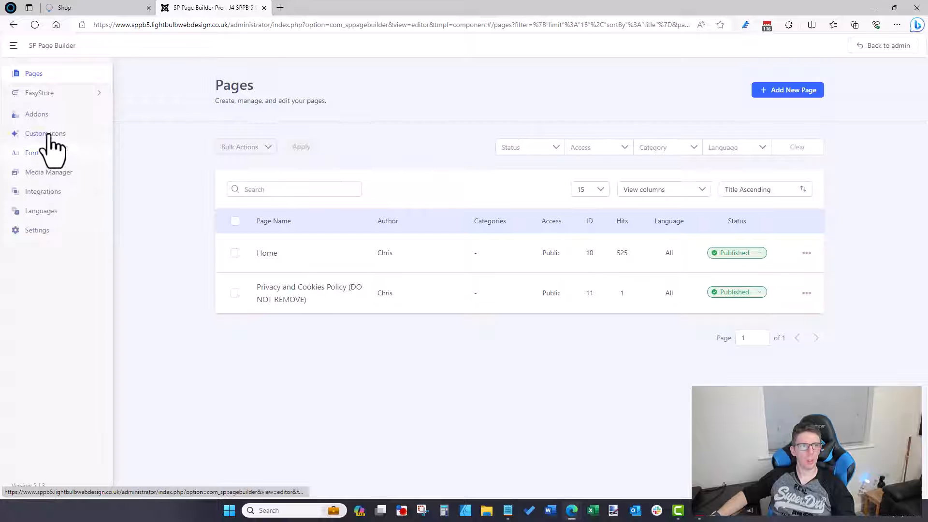
click(46, 93)
click(38, 129)
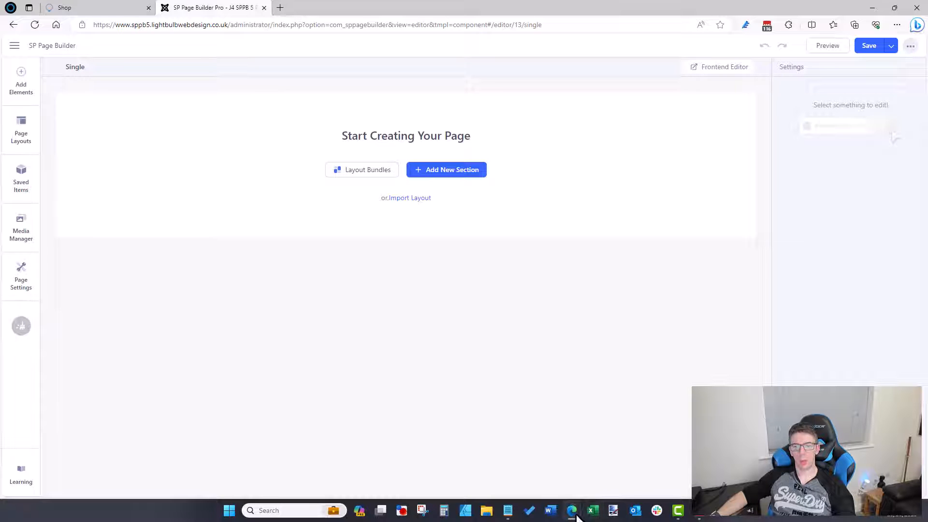
Step: Arrange the reference shop window beside the editor and add a new section
mouse_move(575, 515)
click(621, 447)
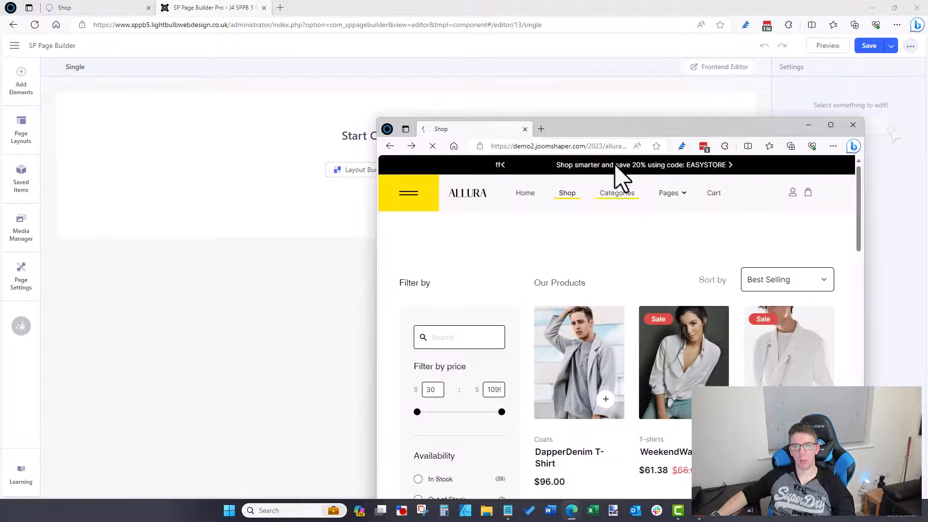
drag(617, 139, 663, 77)
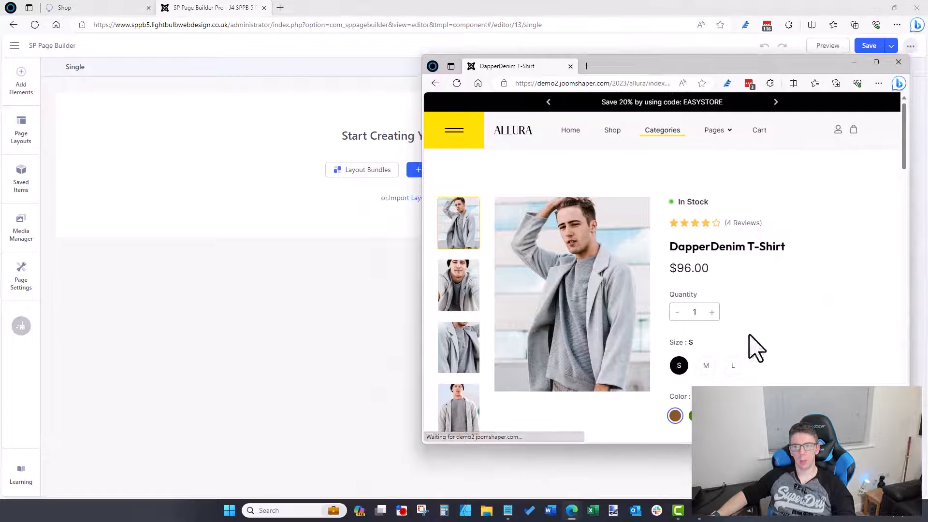
drag(759, 443, 760, 517)
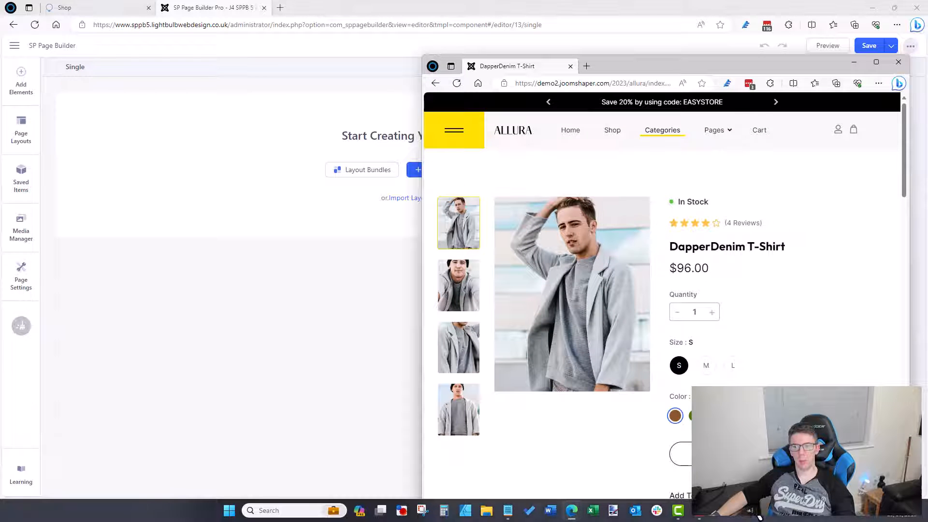
drag(633, 77, 611, 235)
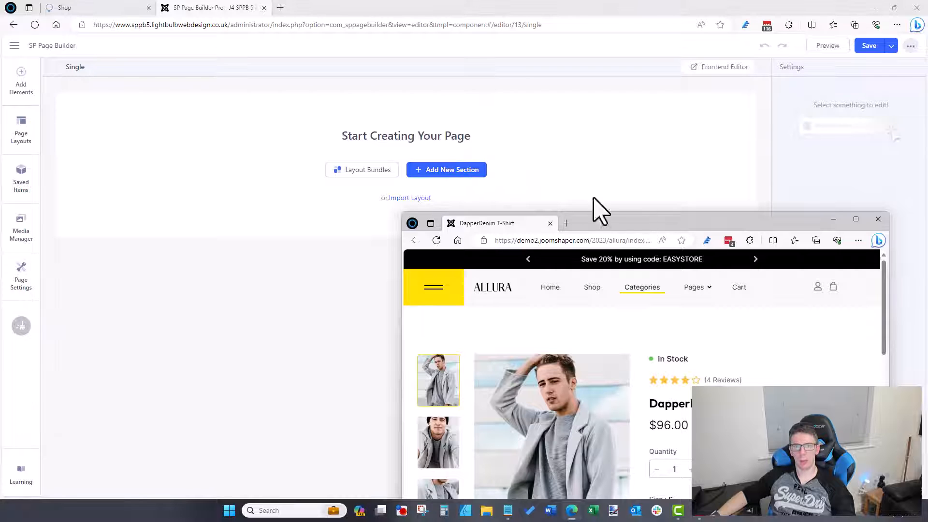
click(444, 170)
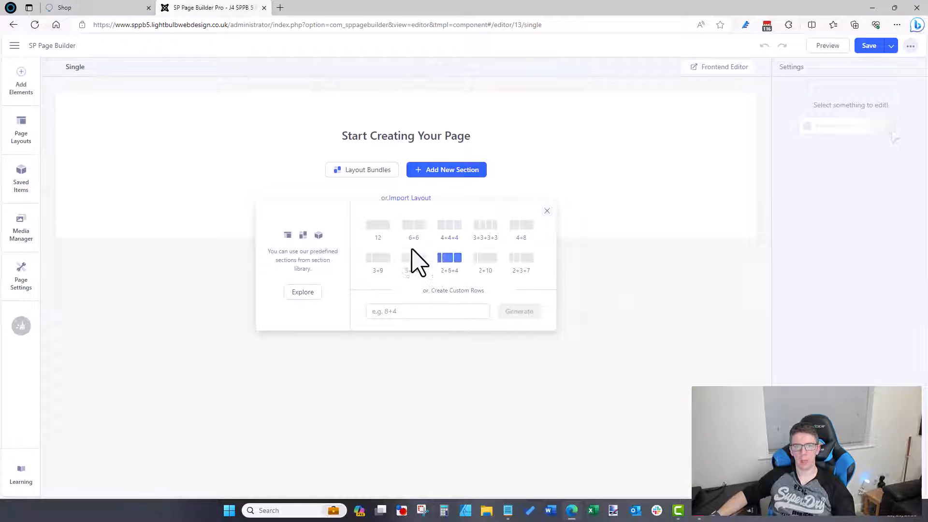
Step: Create a 3+9 two-column section, keeping the DapperDenim reference page in view
click(379, 259)
mouse_move(575, 517)
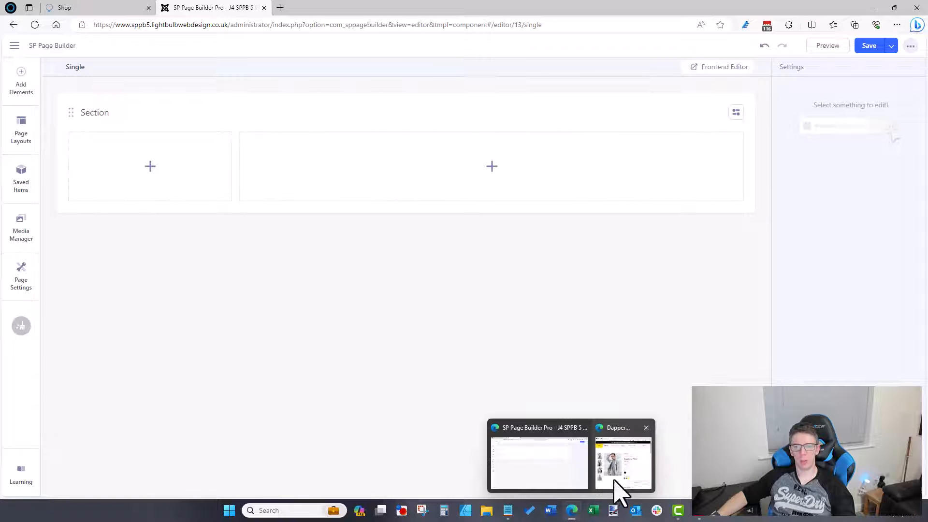
click(621, 441)
drag(680, 225, 675, 158)
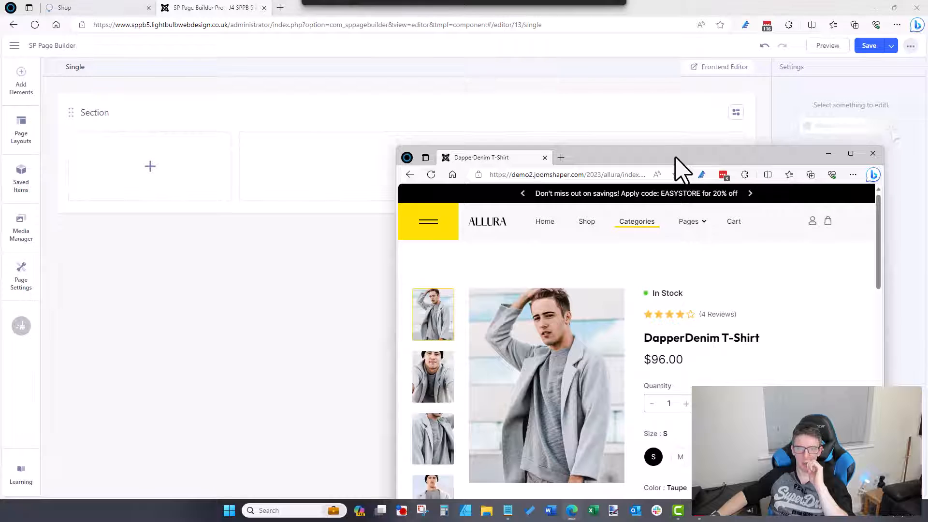
drag(675, 157, 714, 225)
Step: Place the EasyStore Single Gallery element into the narrow first column
click(276, 316)
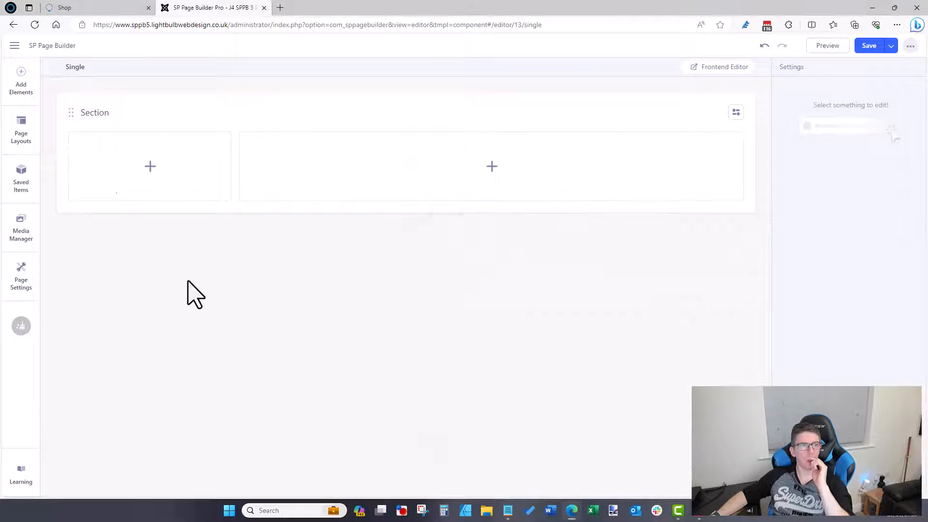
click(19, 86)
scroll(119, 319, down, 4)
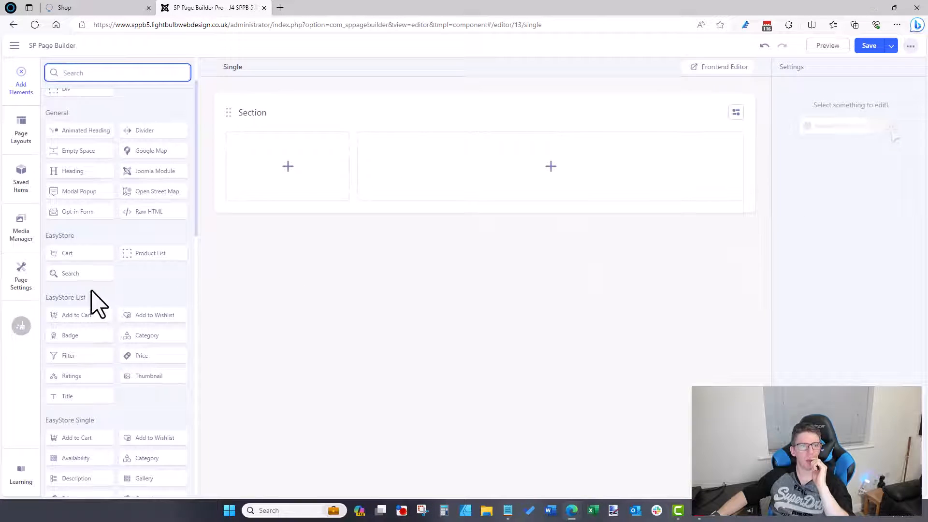
scroll(97, 309, down, 2)
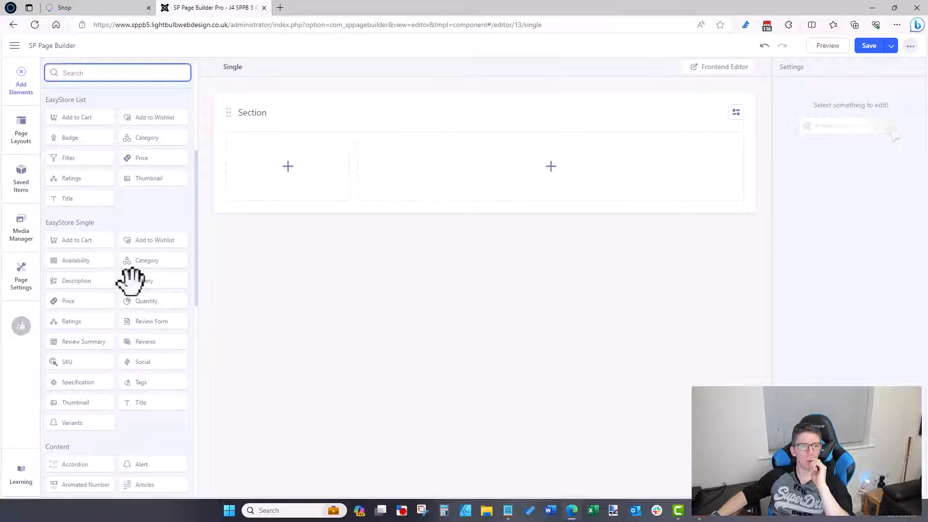
drag(132, 280, 273, 163)
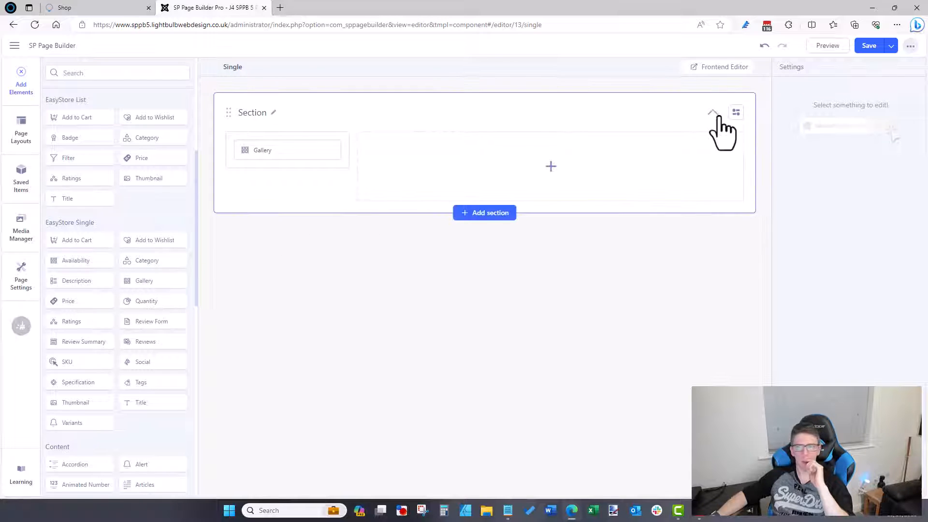
click(735, 113)
Step: Re-divide the section into three columns at a 2+6+4 ratio
click(724, 167)
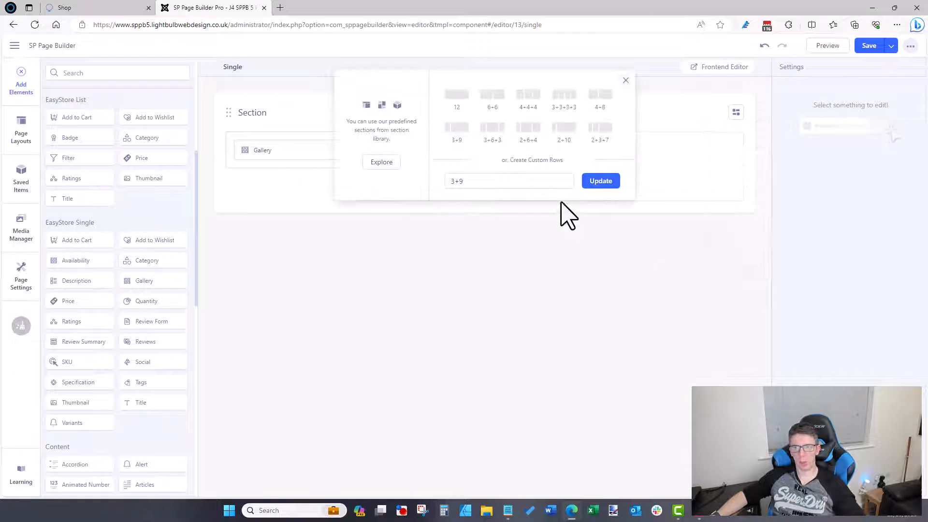
drag(478, 181, 264, 189)
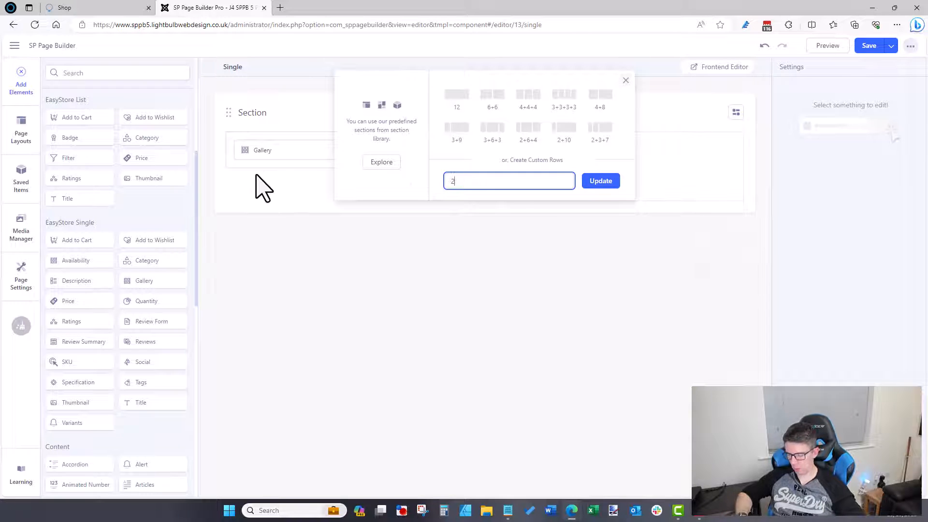
text(2+6)
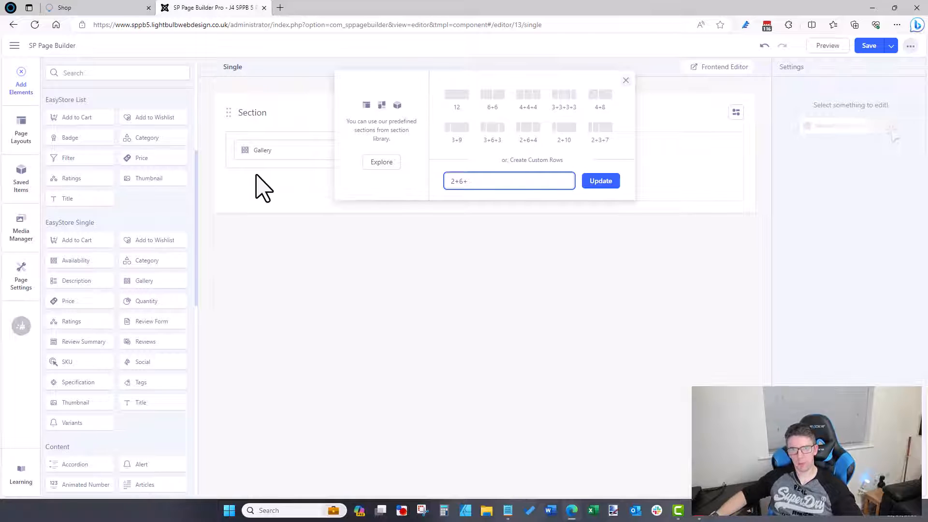
text(+4)
click(608, 185)
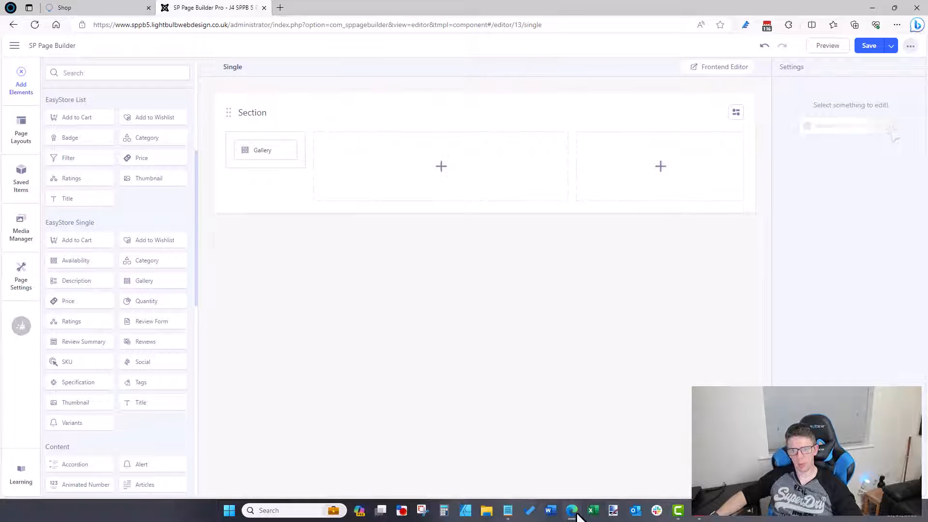
Step: View the DapperDenim reference product page full screen for comparison
click(615, 471)
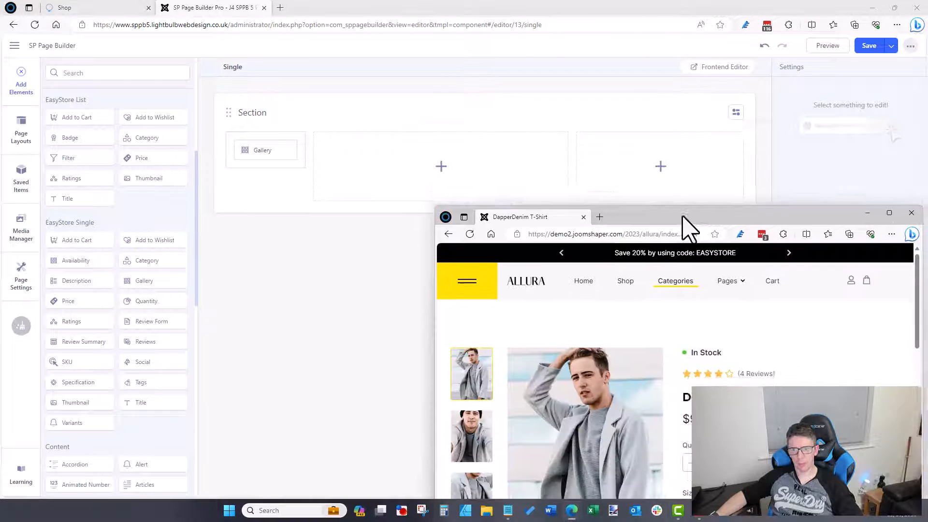
drag(682, 216, 650, 62)
click(856, 58)
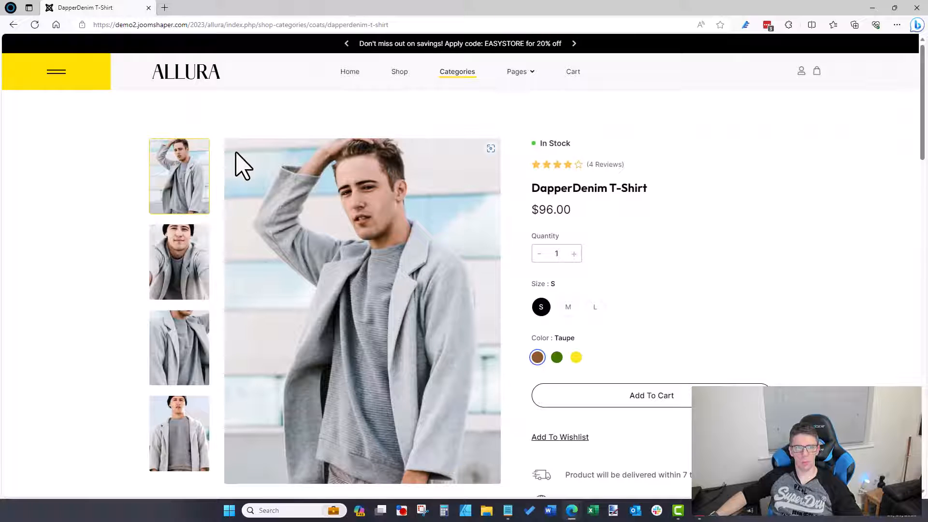
click(872, 8)
Step: Change the columns to 2+5+5 and drop the Thumbnail into the middle column
click(735, 112)
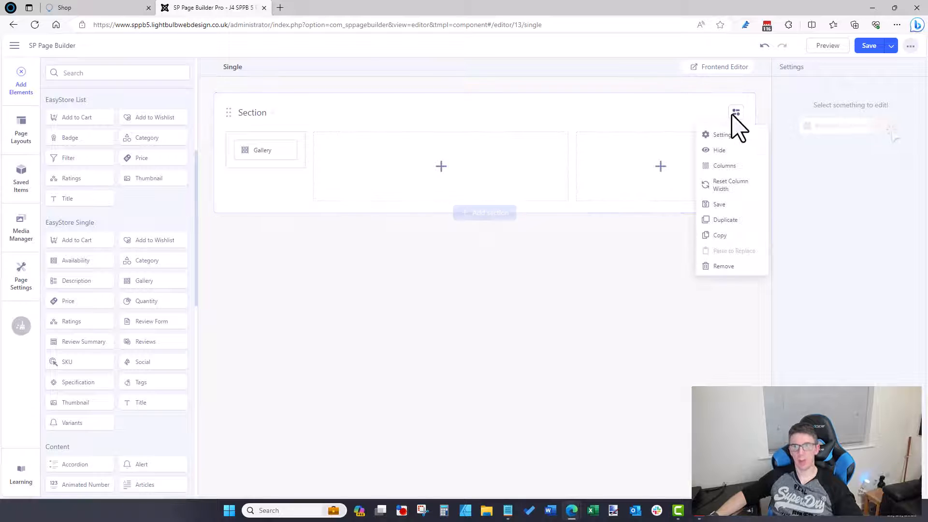
click(723, 165)
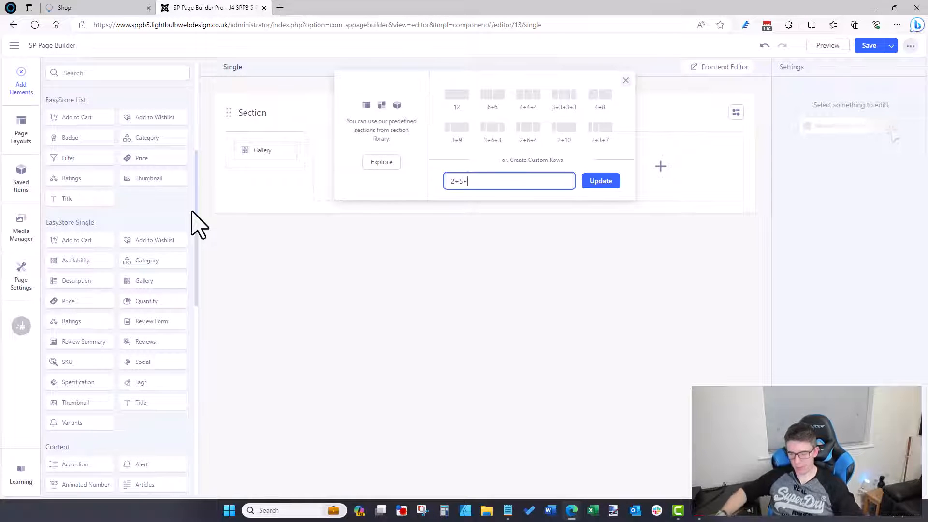
text(2+5+5)
click(599, 181)
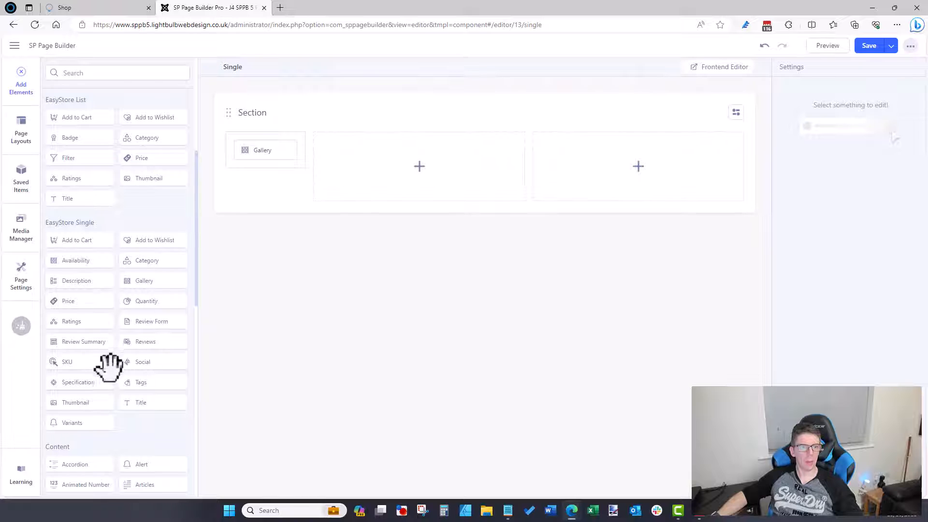
drag(80, 401, 338, 162)
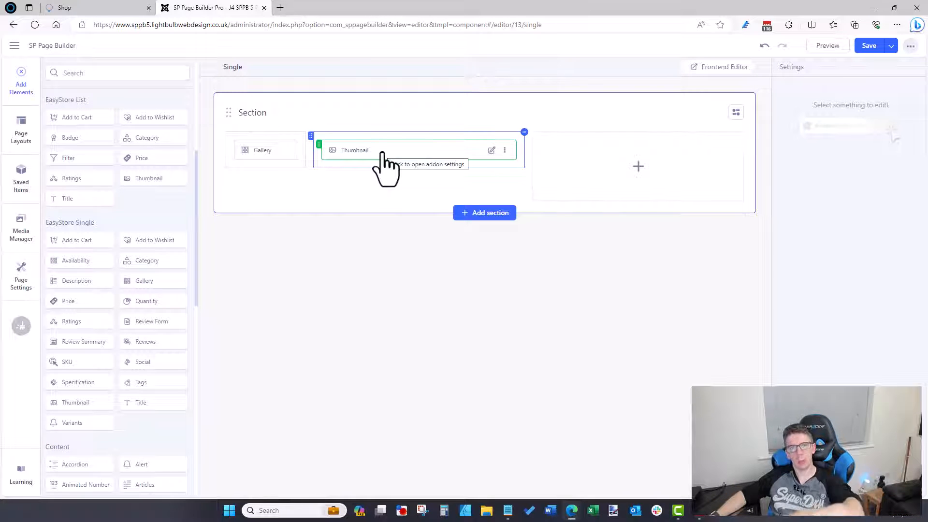
Step: Review the Thumbnail element's General, Style and Advanced settings
click(491, 150)
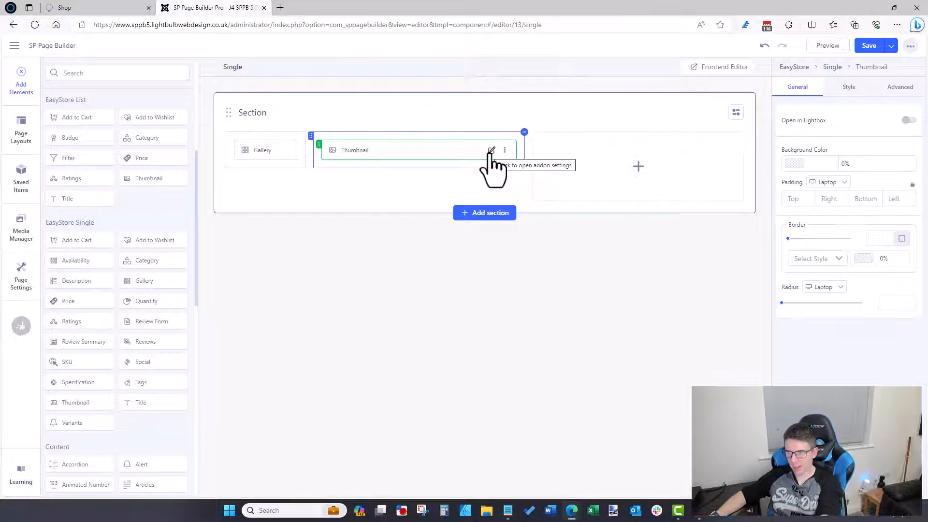
click(850, 89)
scroll(845, 261, down, 3)
scroll(848, 263, down, 1)
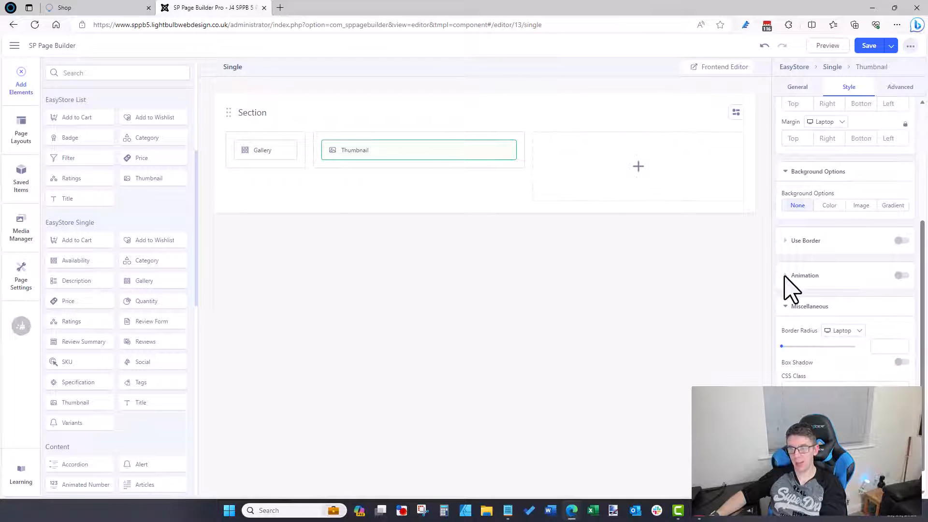
scroll(850, 290, up, 5)
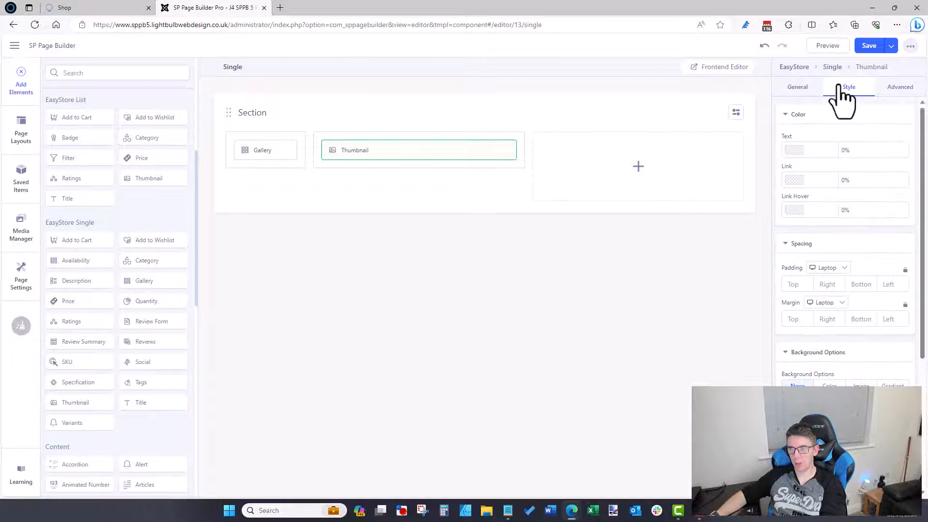
click(899, 88)
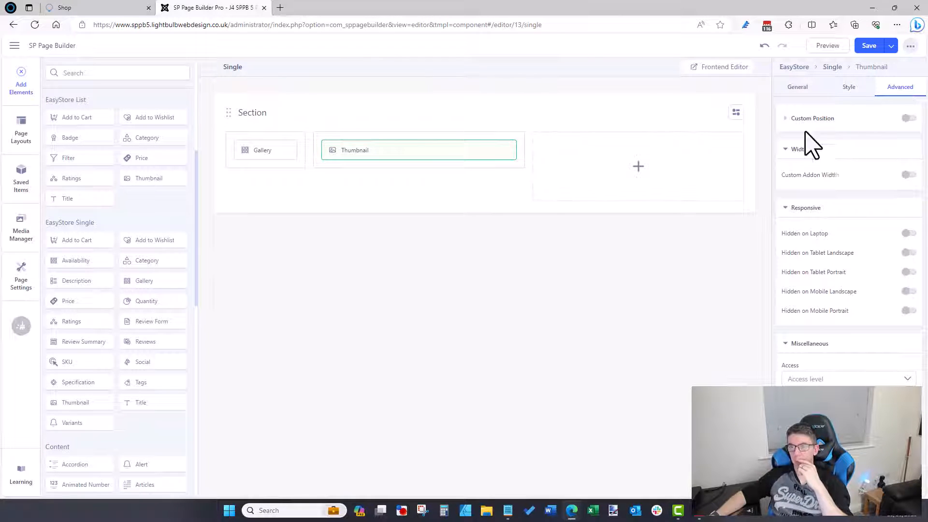
click(797, 89)
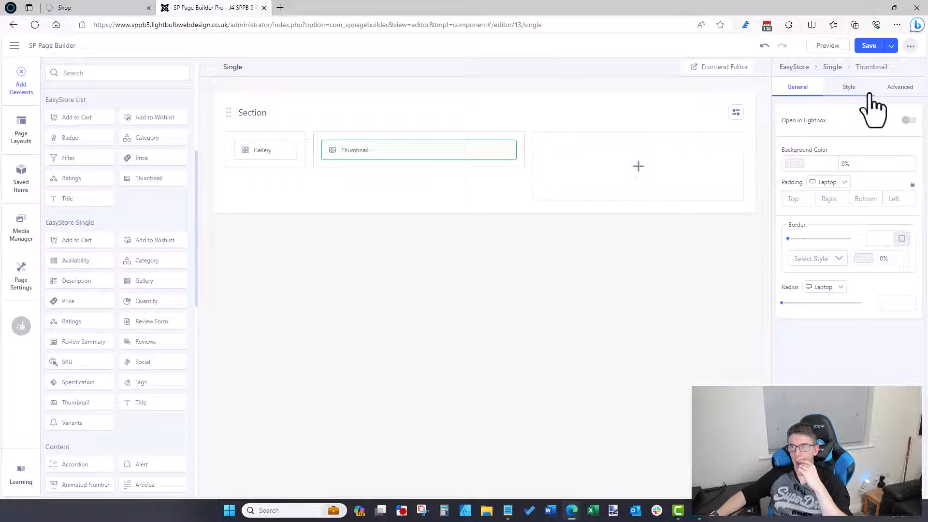
click(897, 90)
click(797, 87)
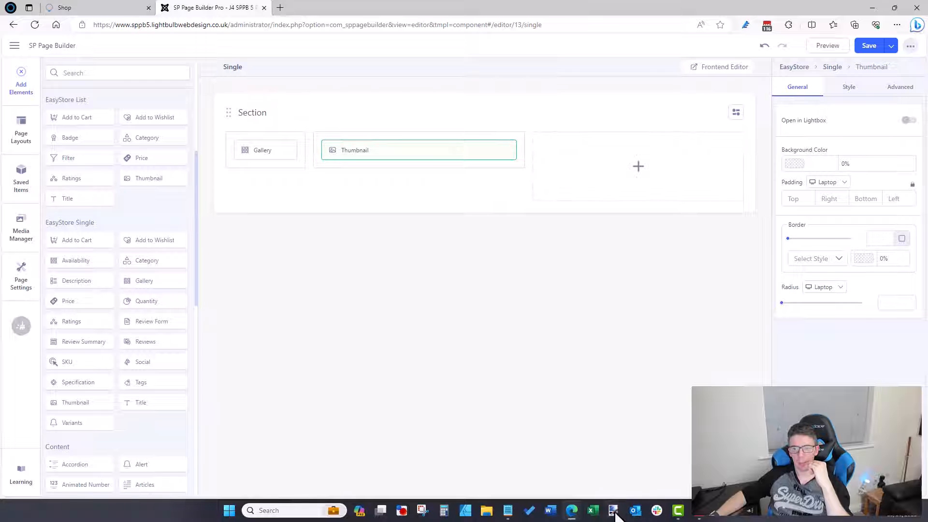
Step: Check the DapperDenim reference product page, then return to the editor
mouse_move(573, 512)
click(600, 488)
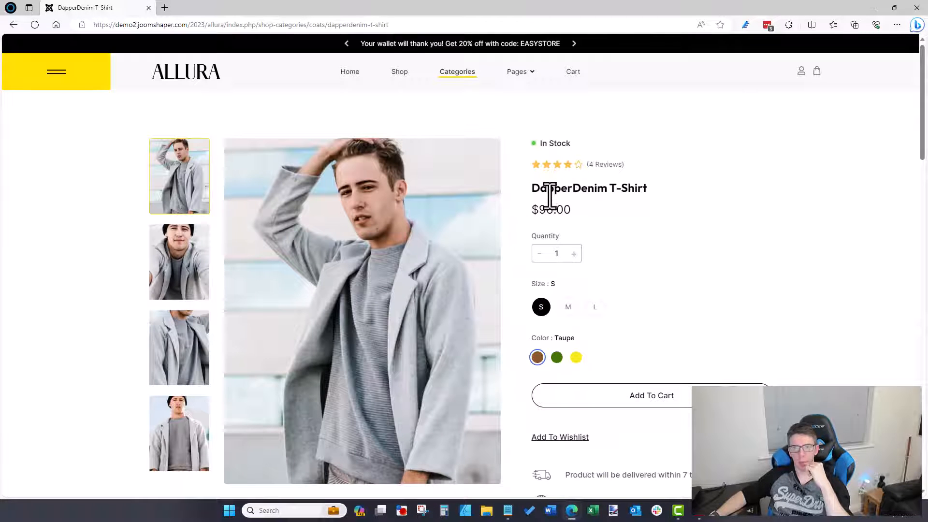
click(872, 8)
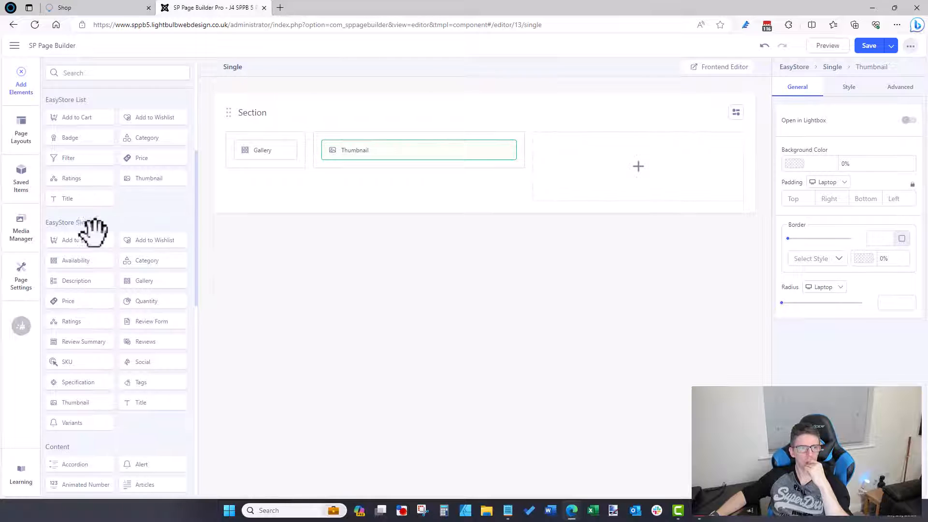
Step: Add Availability and Ratings to the third column, with Availability on top
drag(77, 259, 571, 169)
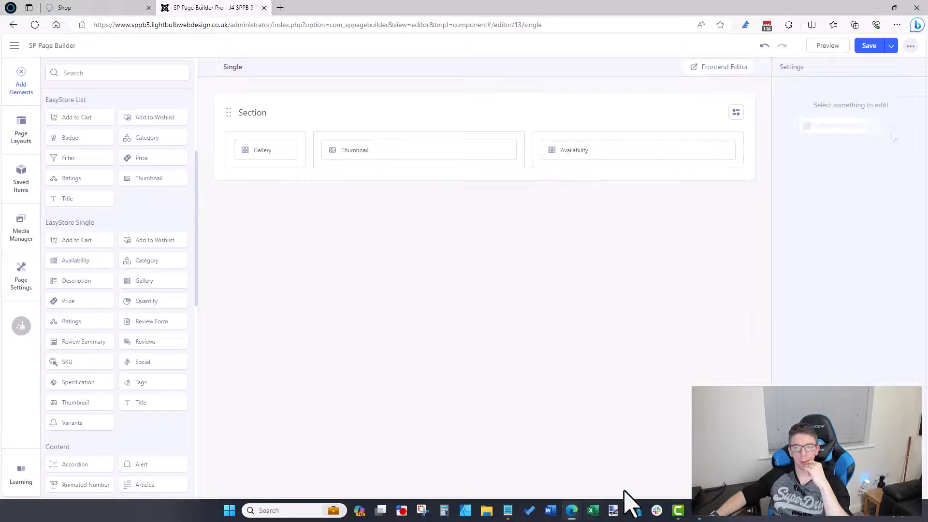
mouse_move(573, 513)
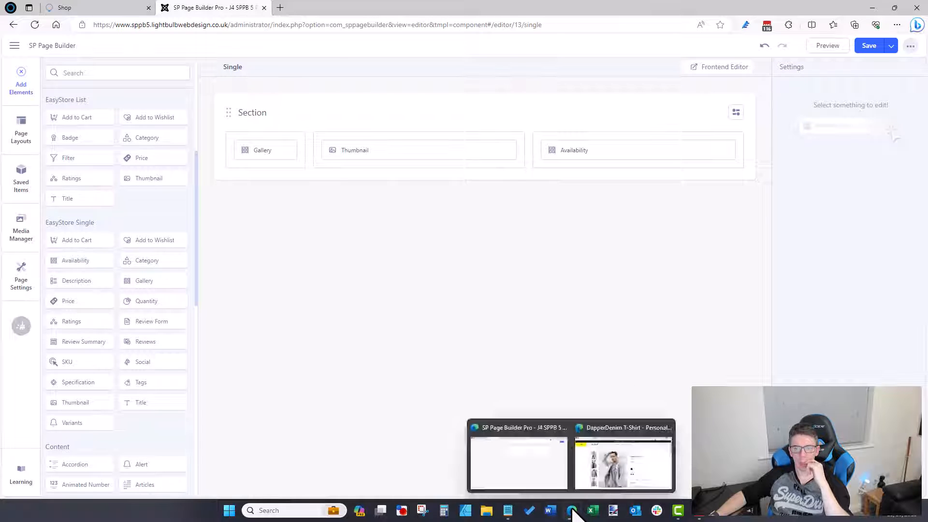
click(625, 445)
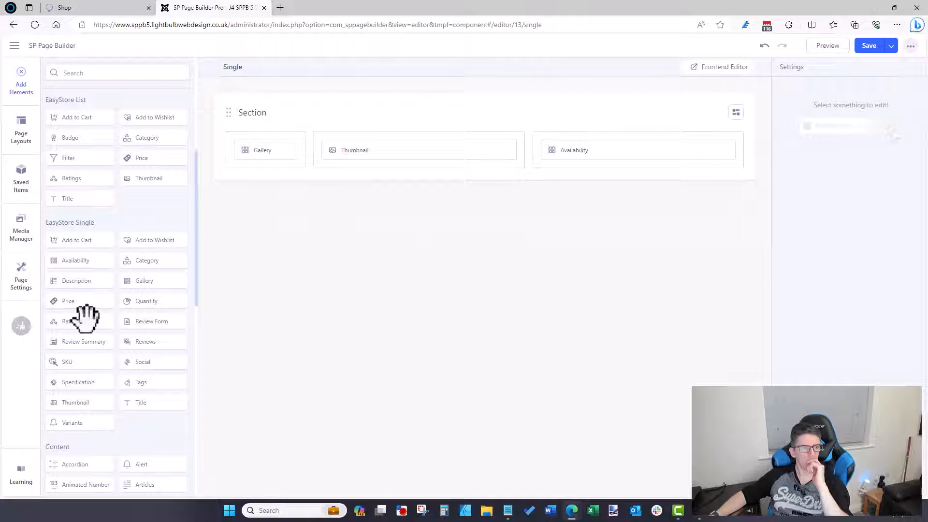
drag(83, 317, 621, 151)
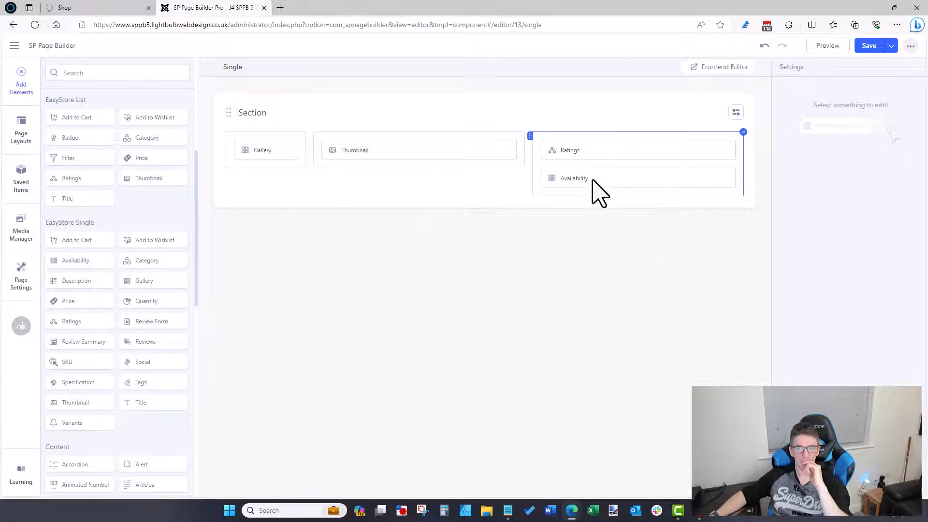
drag(593, 181, 592, 143)
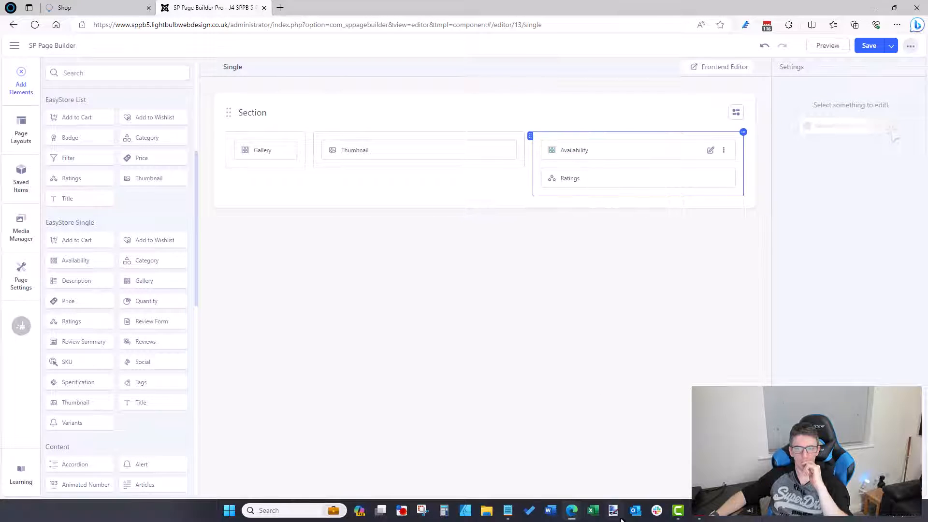
Step: Add a Title element below Ratings and open its settings
click(615, 474)
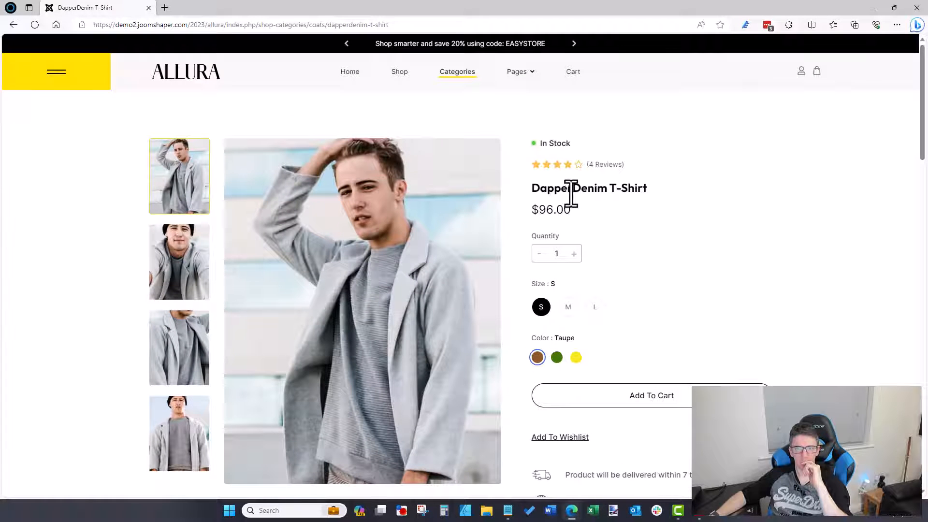
click(872, 7)
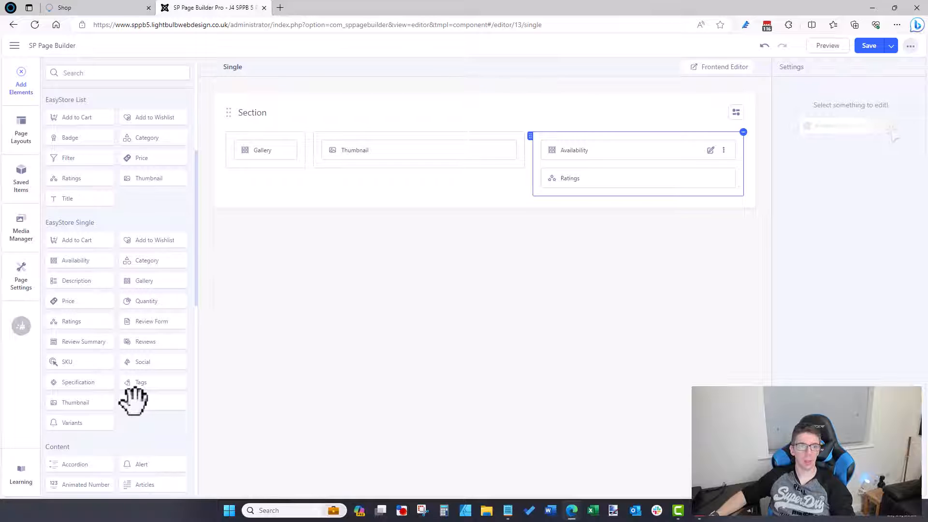
drag(134, 400, 576, 231)
click(711, 205)
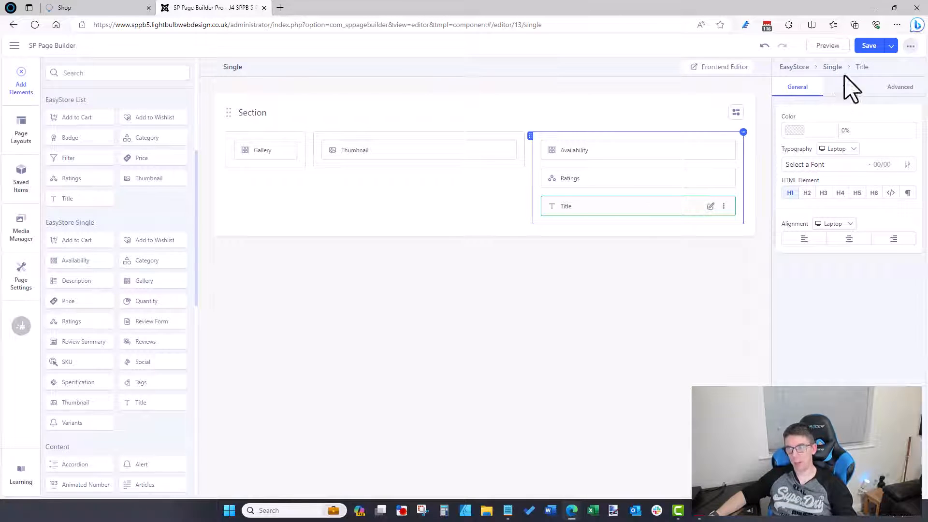
click(663, 337)
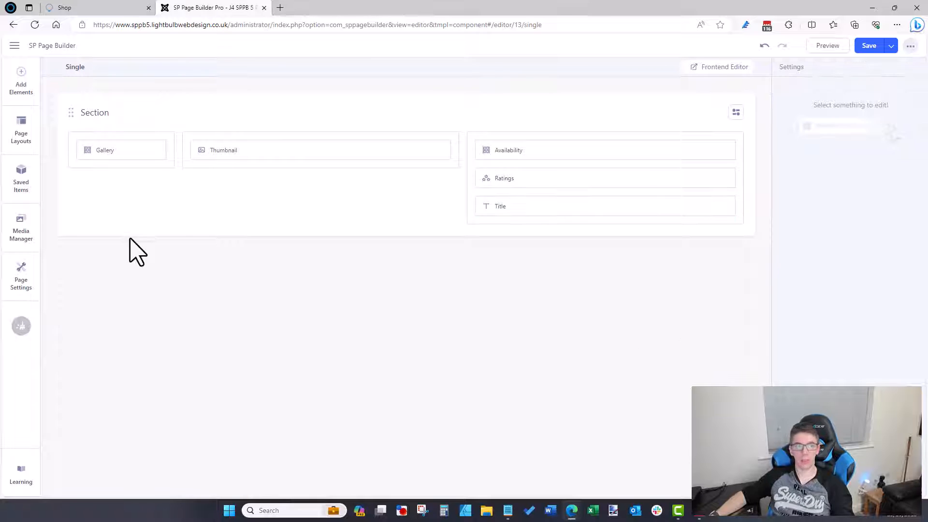
click(24, 77)
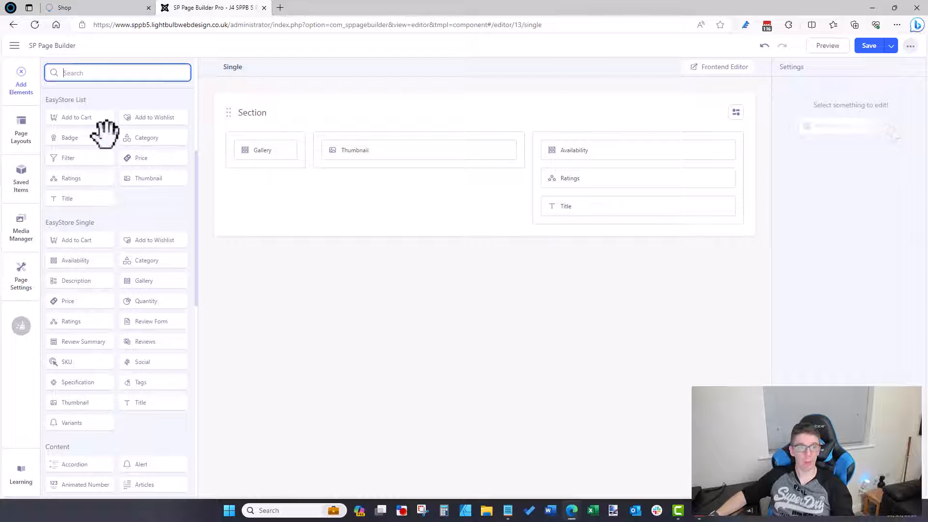
Step: Add a Quantity element below Title in the third column
mouse_move(511, 506)
mouse_move(573, 516)
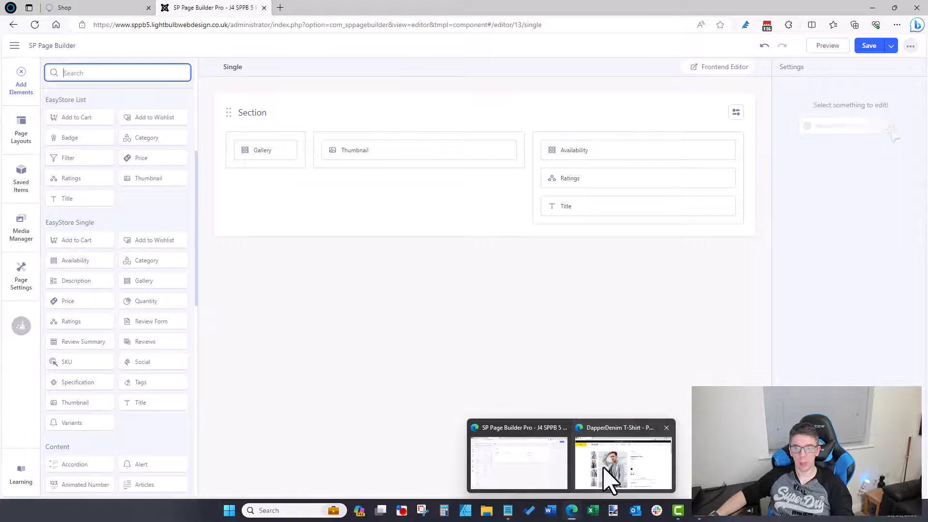
click(610, 481)
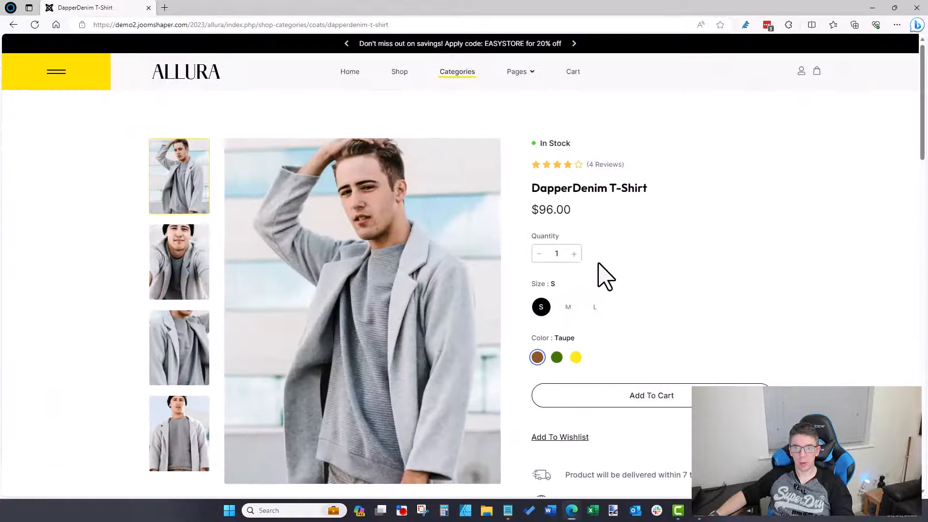
click(873, 8)
drag(277, 277, 563, 215)
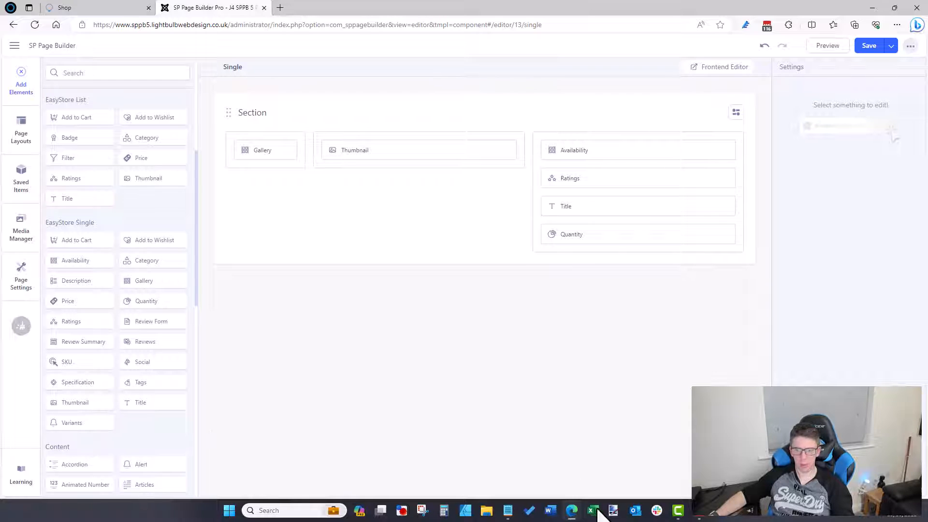
Step: Add a Variants element below Quantity and browse its settings
click(569, 513)
click(619, 454)
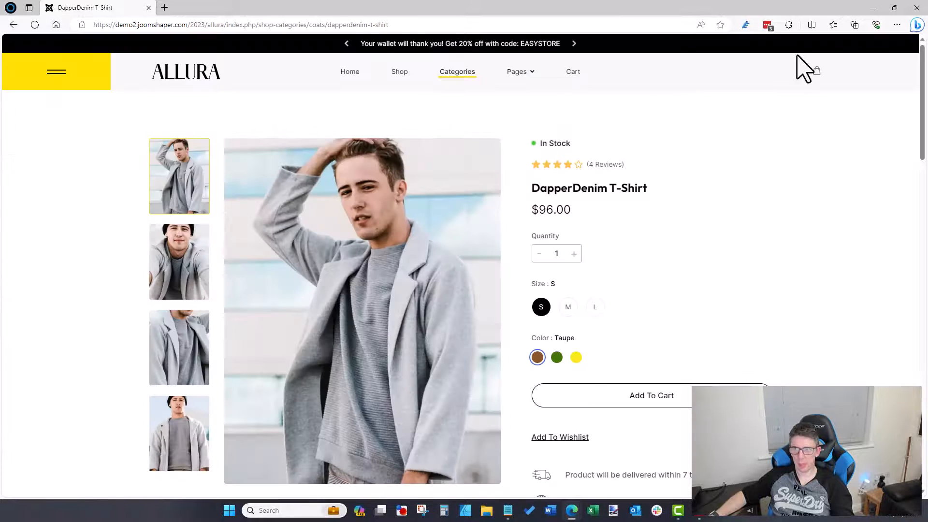
click(872, 8)
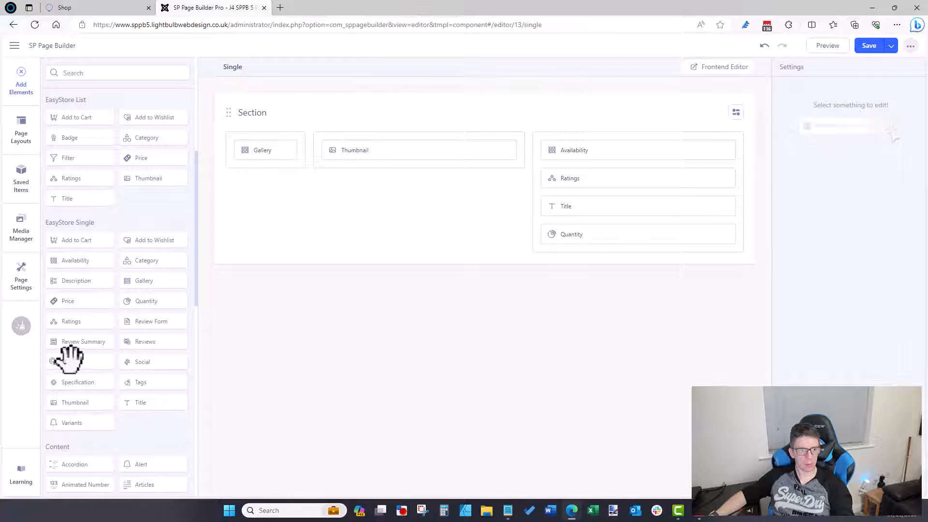
drag(77, 416, 601, 242)
click(710, 262)
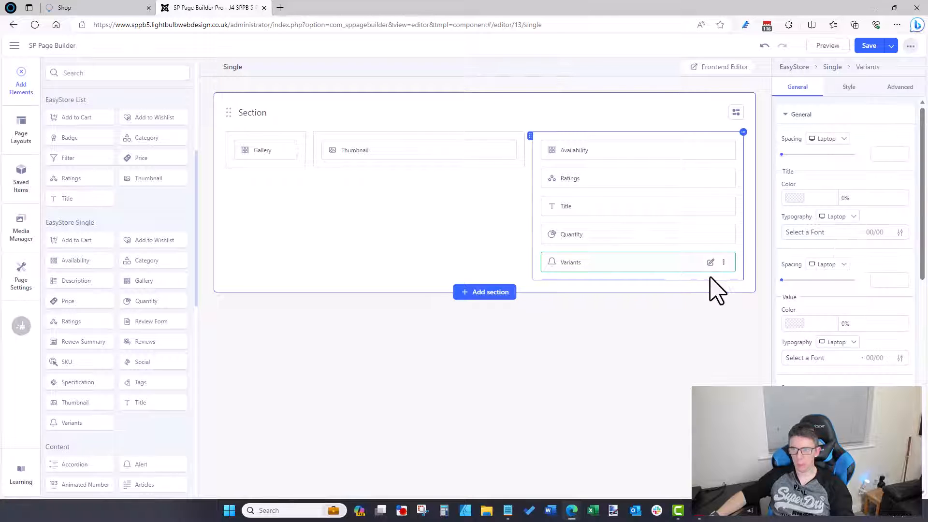
scroll(873, 259, down, 3)
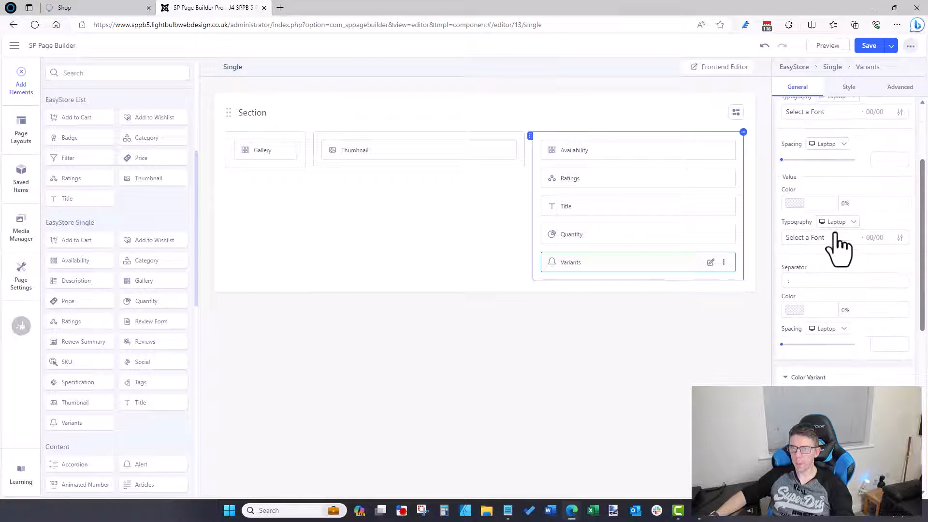
scroll(838, 246, down, 6)
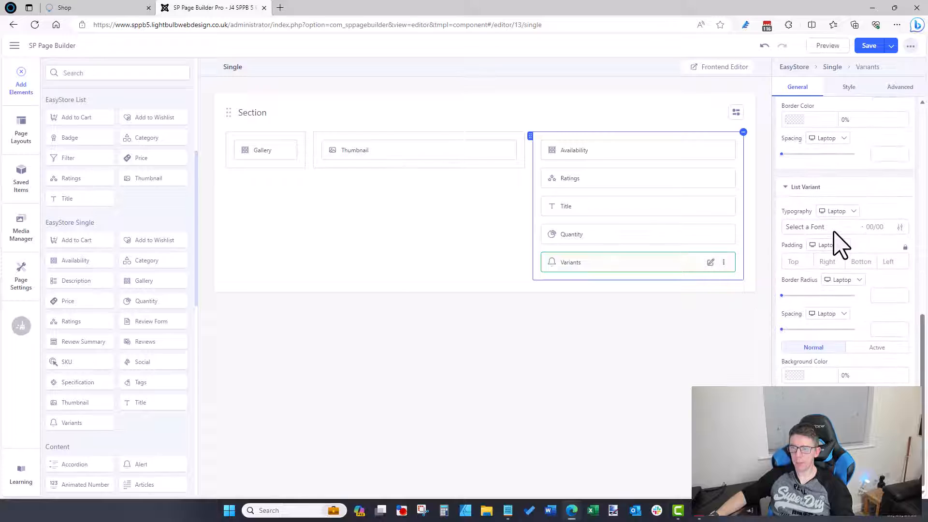
scroll(839, 245, up, 5)
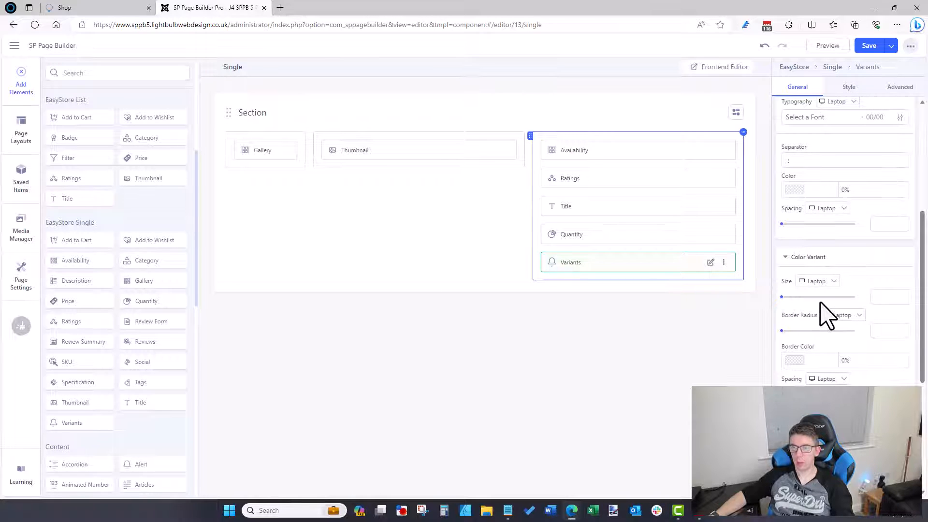
scroll(828, 314, down, 4)
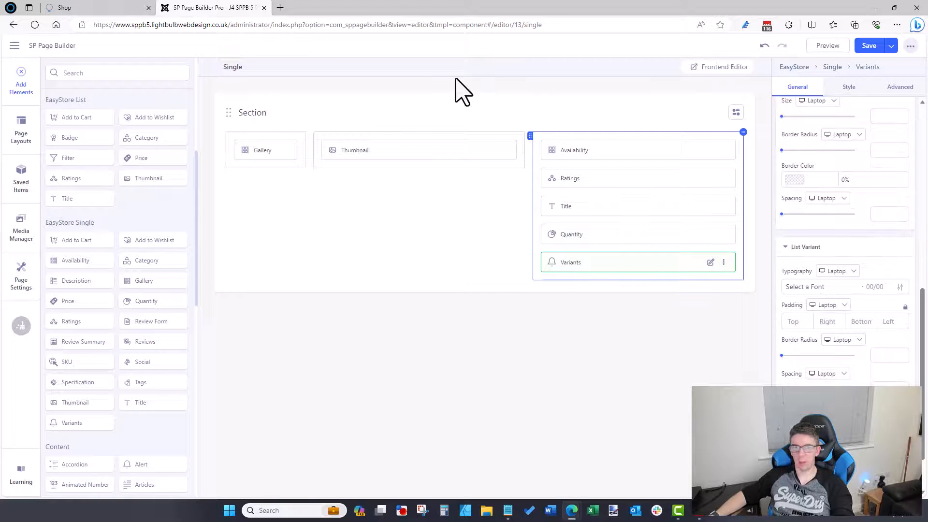
click(592, 457)
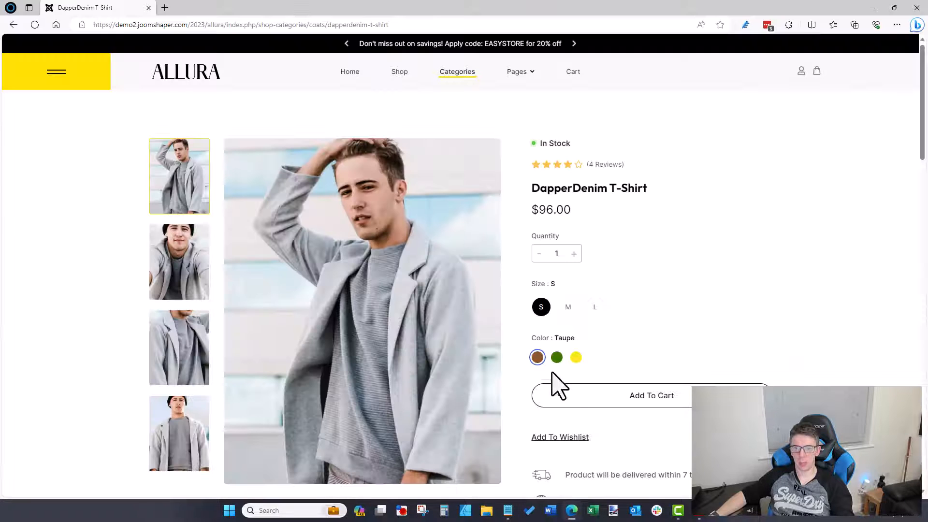
scroll(569, 324, down, 1)
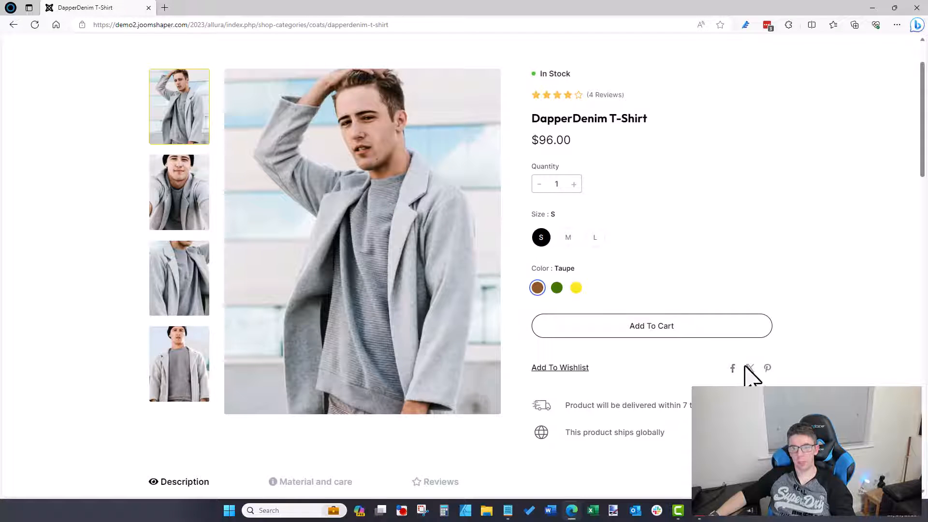
scroll(614, 407, down, 3)
drag(665, 295, 540, 269)
click(599, 296)
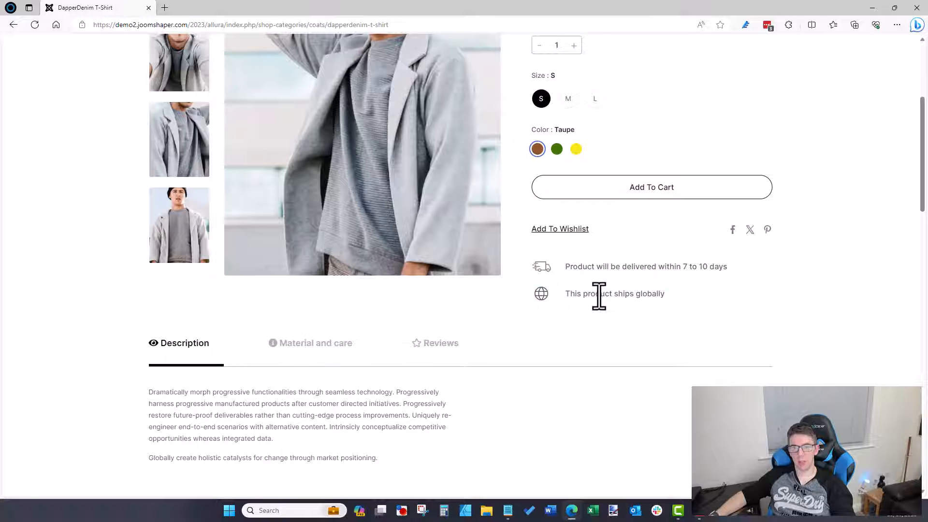
scroll(599, 296, up, 5)
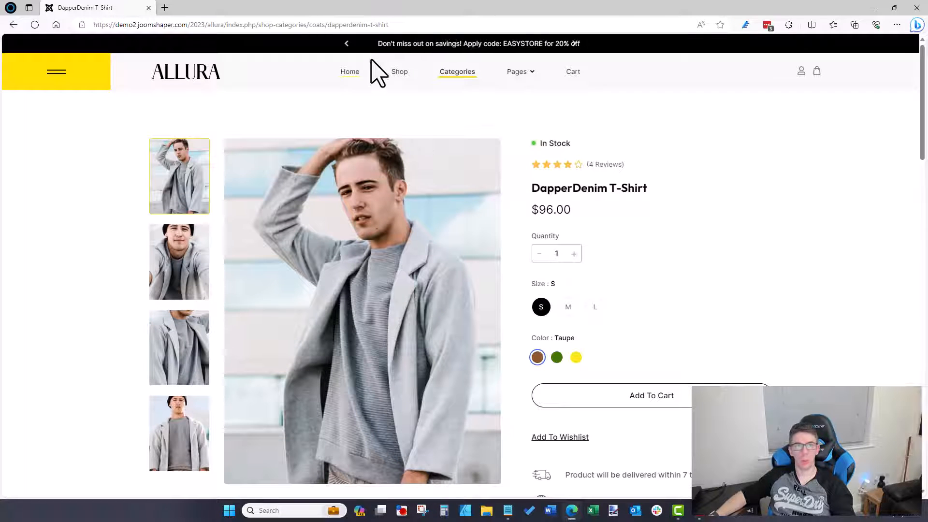
click(873, 8)
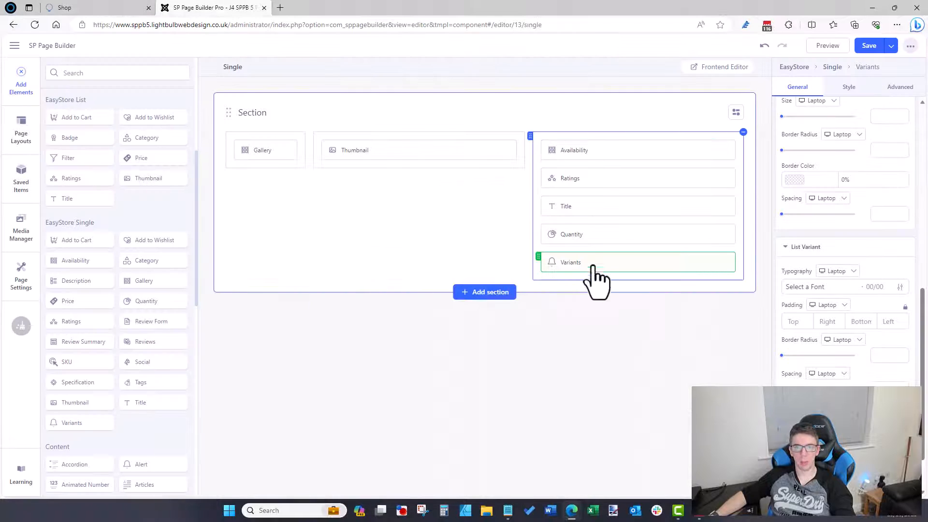
click(610, 488)
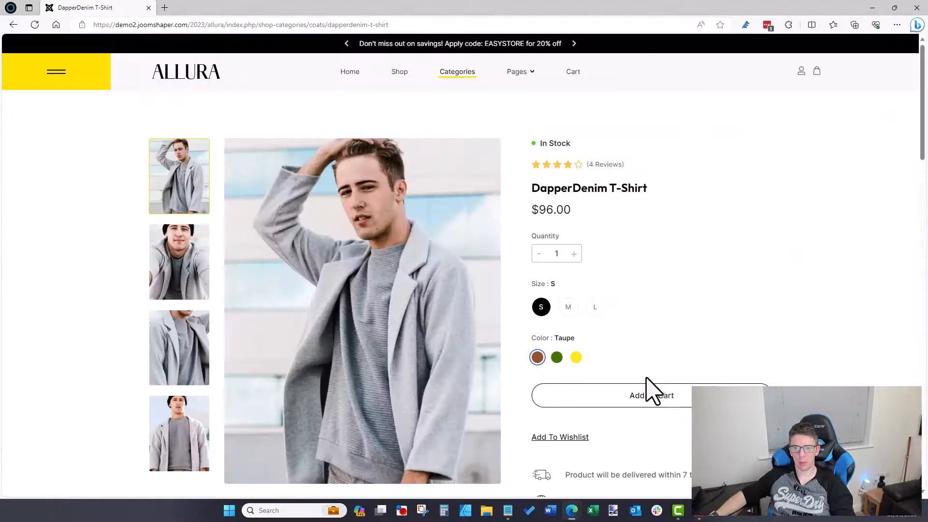
scroll(596, 327, down, 2)
click(873, 7)
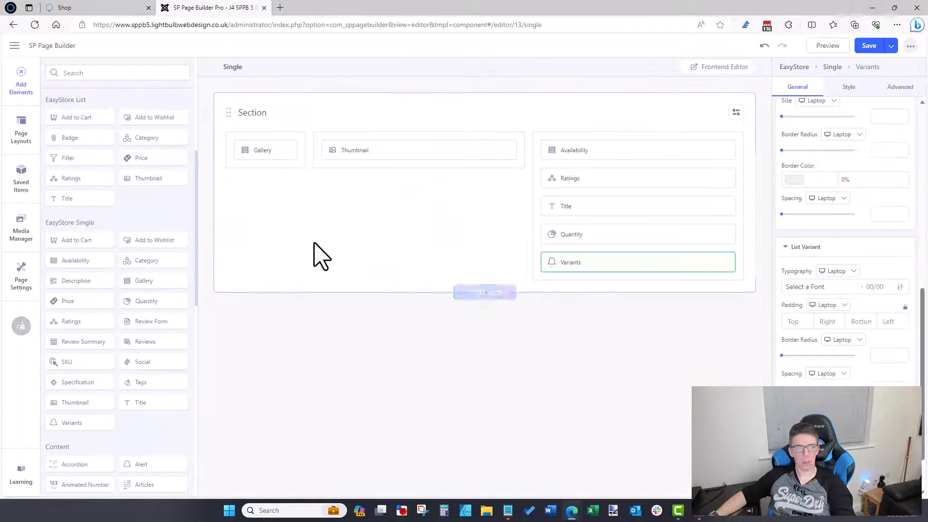
Step: Add an Add to Cart element below Variants, then open the product section's options
drag(92, 238, 625, 305)
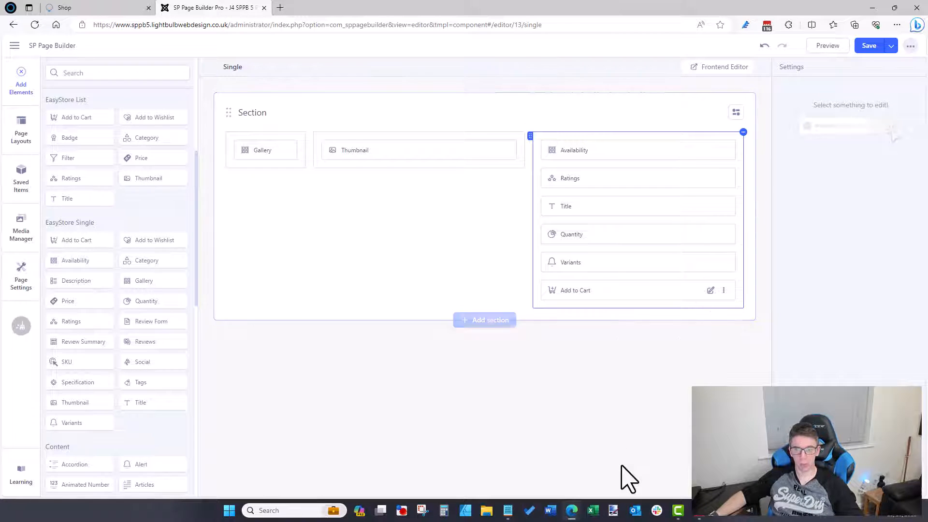
mouse_move(575, 511)
click(620, 439)
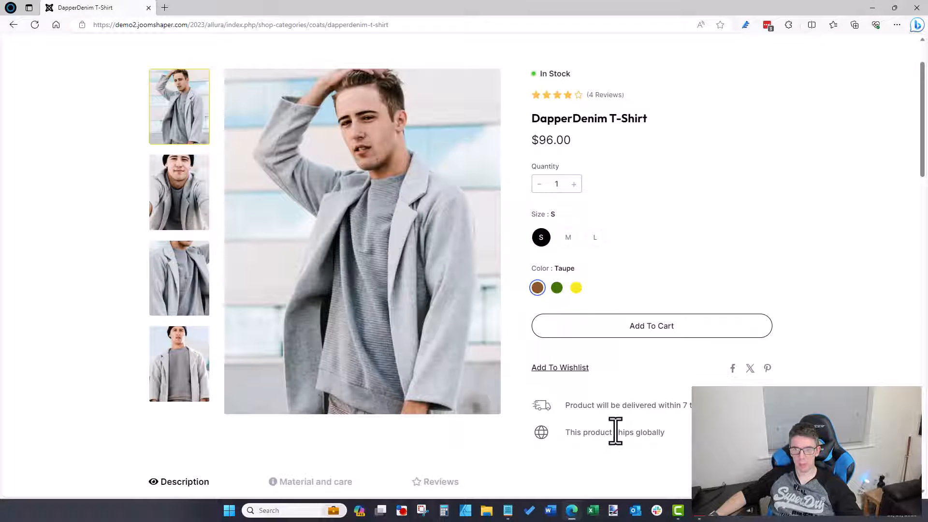
click(873, 8)
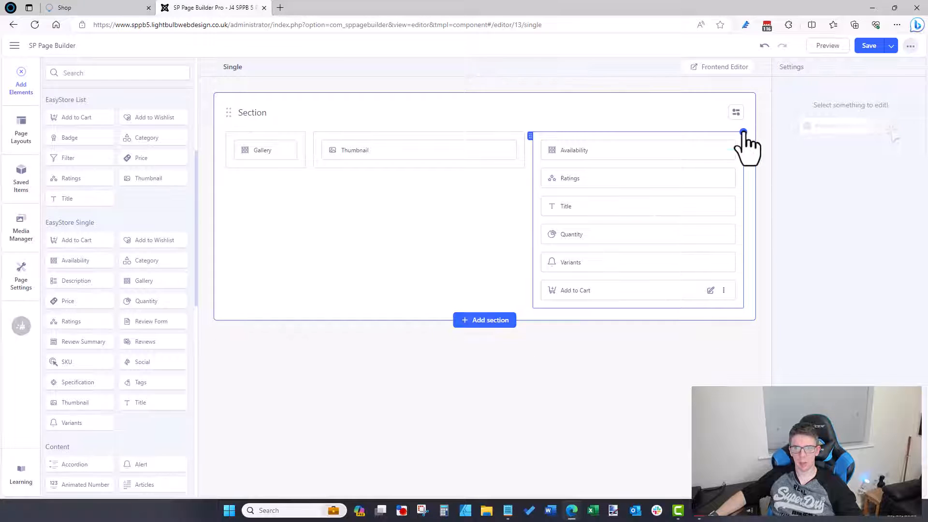
click(744, 133)
click(736, 112)
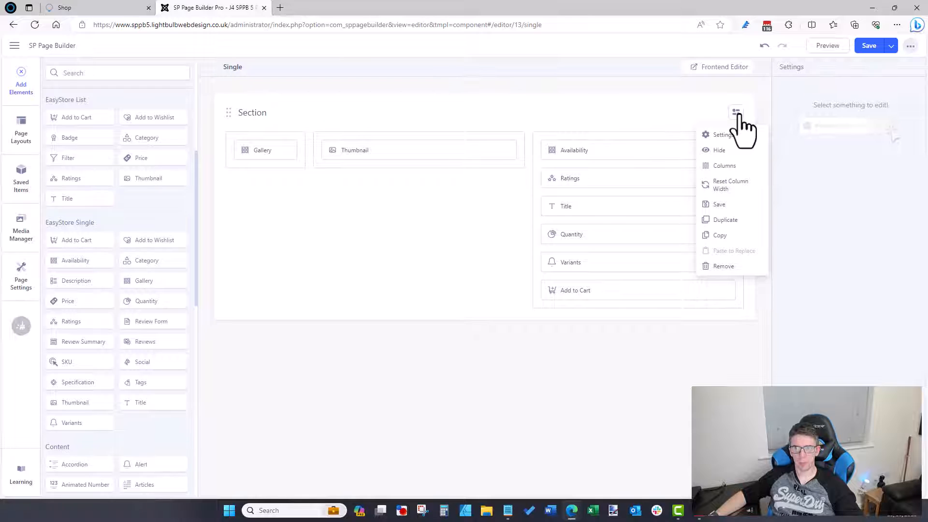
click(737, 114)
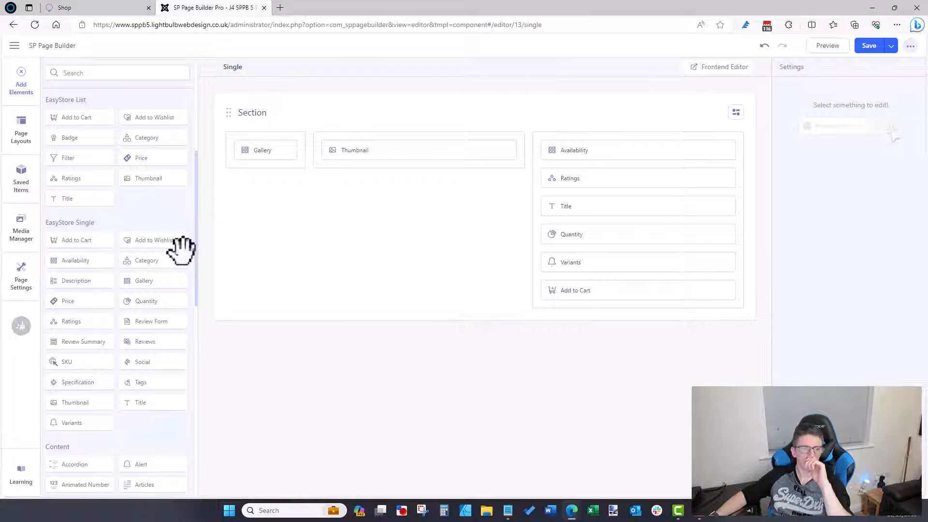
drag(203, 211, 211, 151)
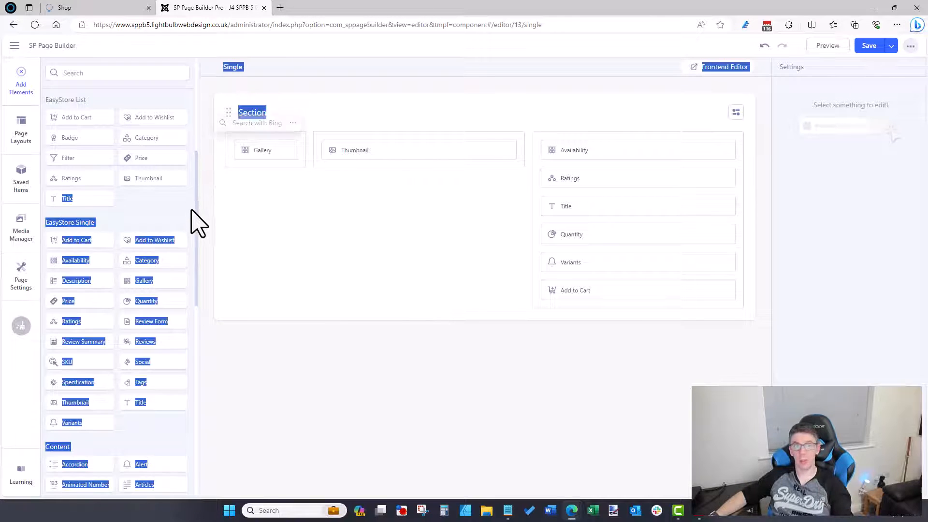
click(196, 223)
scroll(200, 203, up, 5)
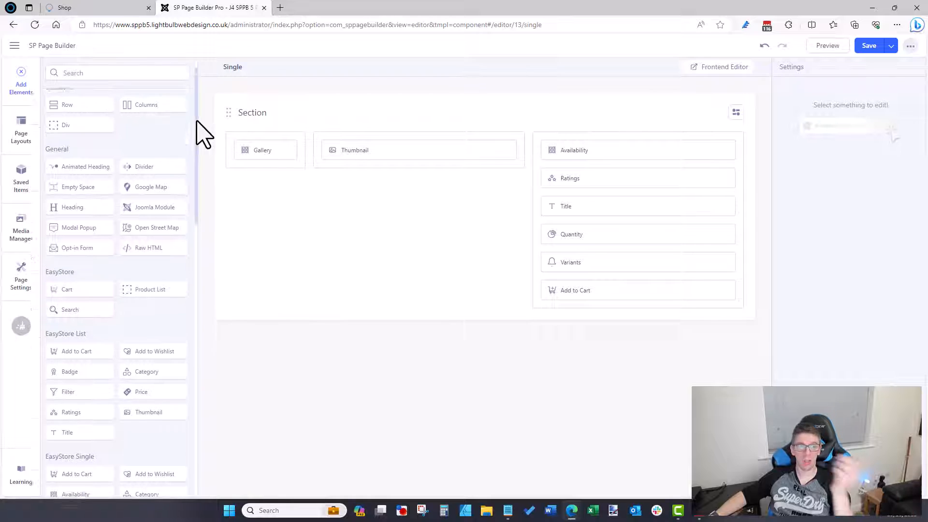
drag(197, 121, 195, 118)
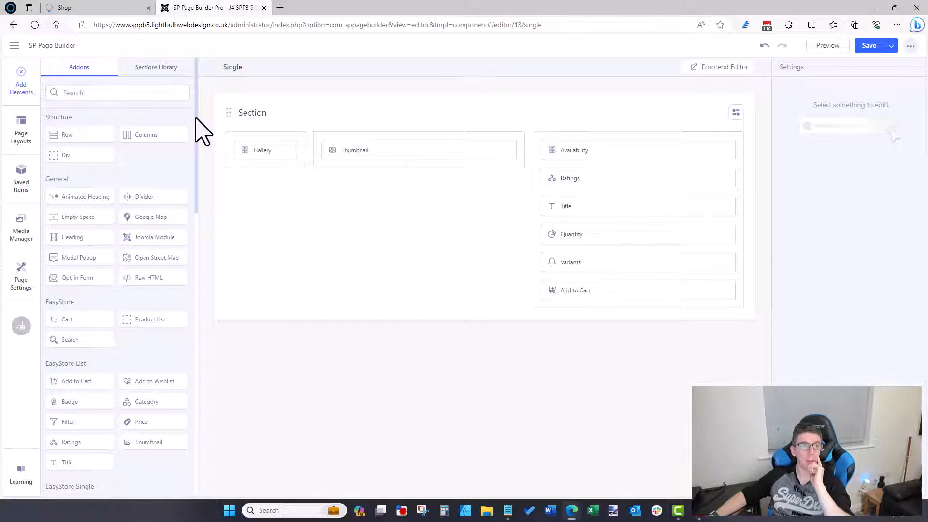
drag(196, 117, 197, 143)
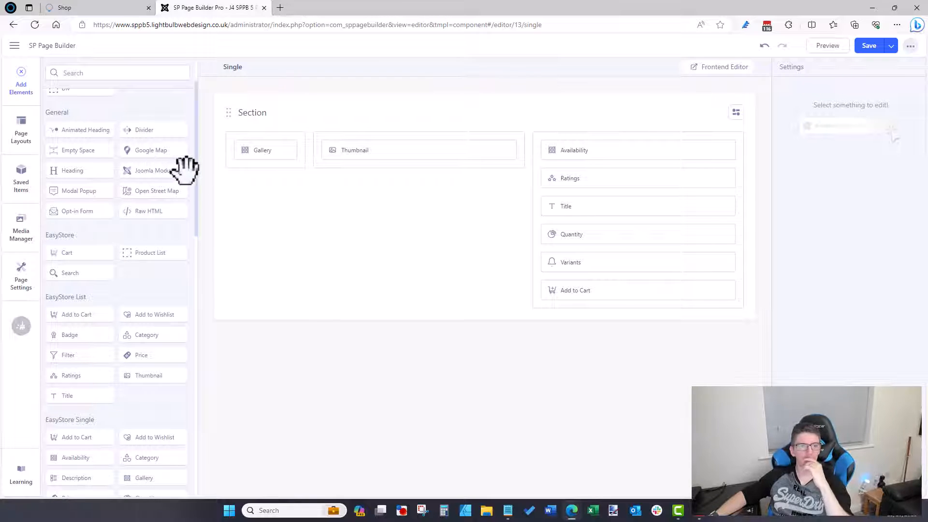
drag(197, 187, 222, 373)
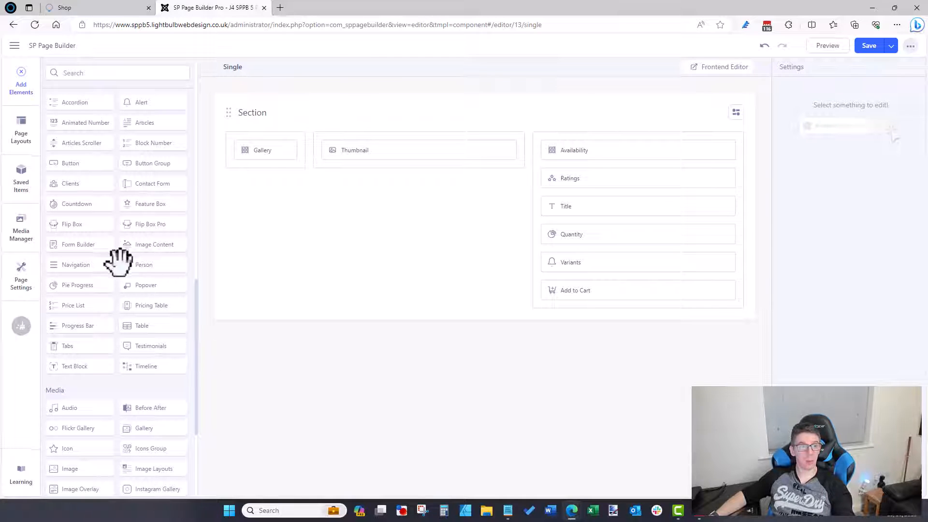
scroll(196, 301, down, 2)
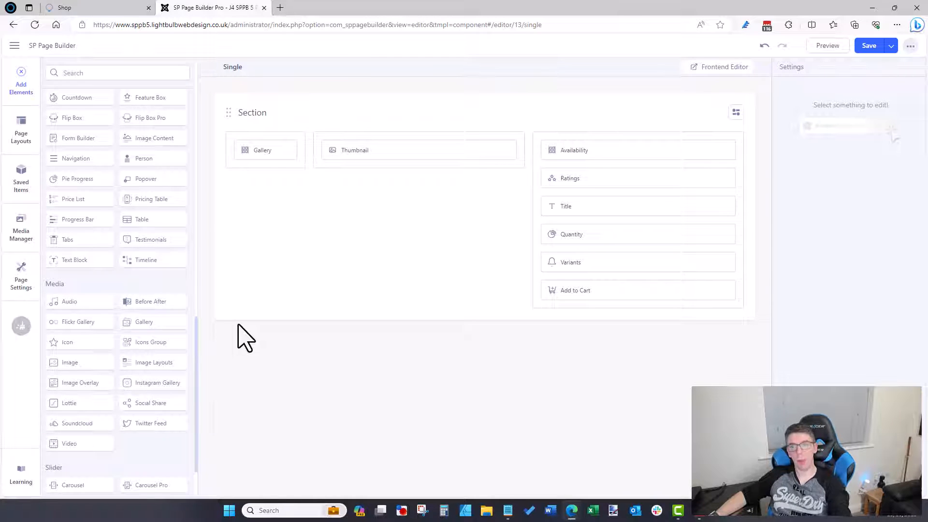
scroll(193, 303, down, 2)
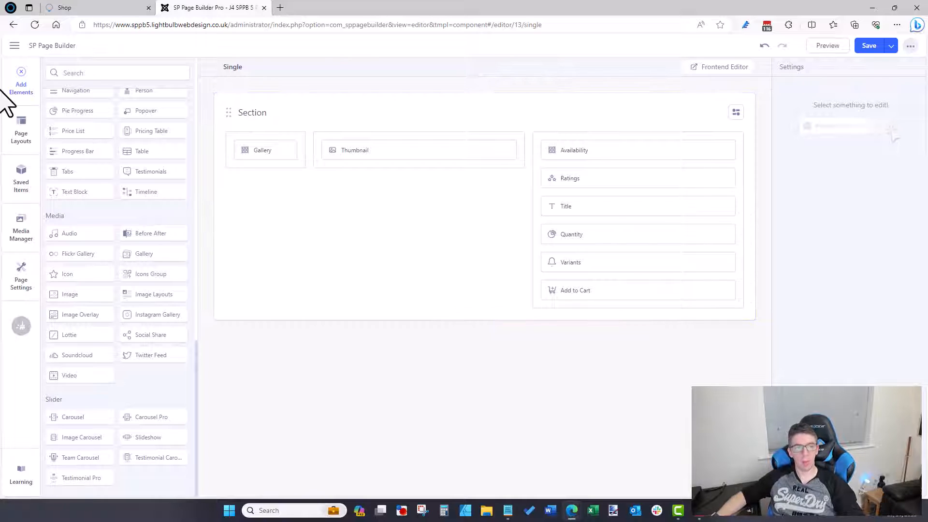
scroll(97, 241, up, 13)
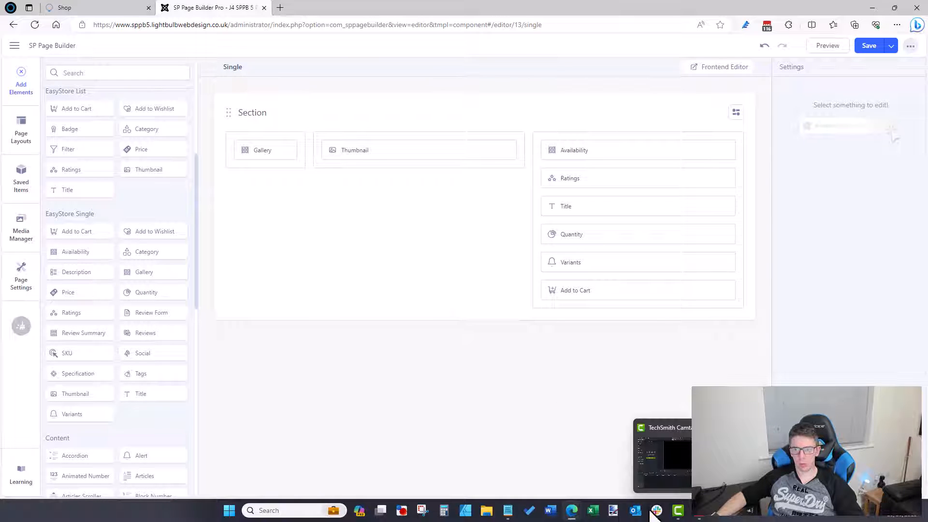
Step: Glance over the demo product page, then return to the page builder editor
mouse_move(572, 516)
click(613, 488)
scroll(586, 381, down, 4)
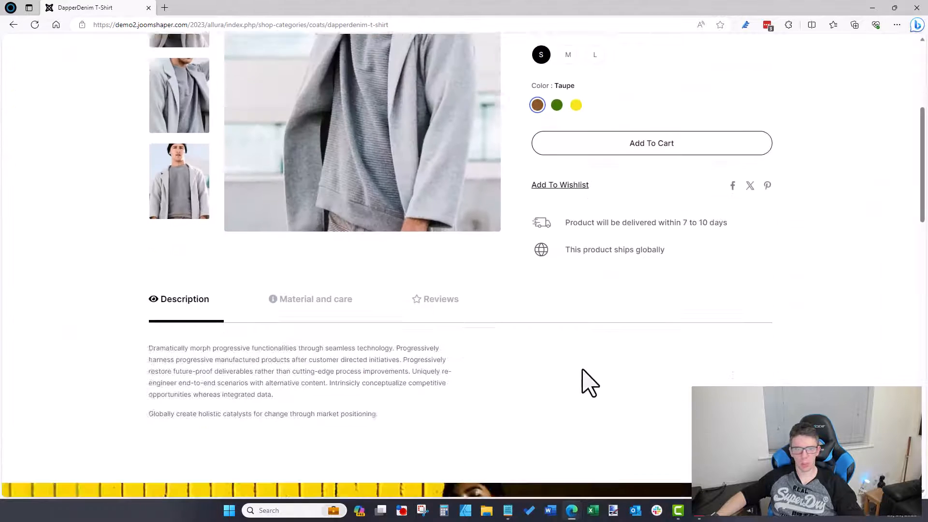
mouse_move(575, 512)
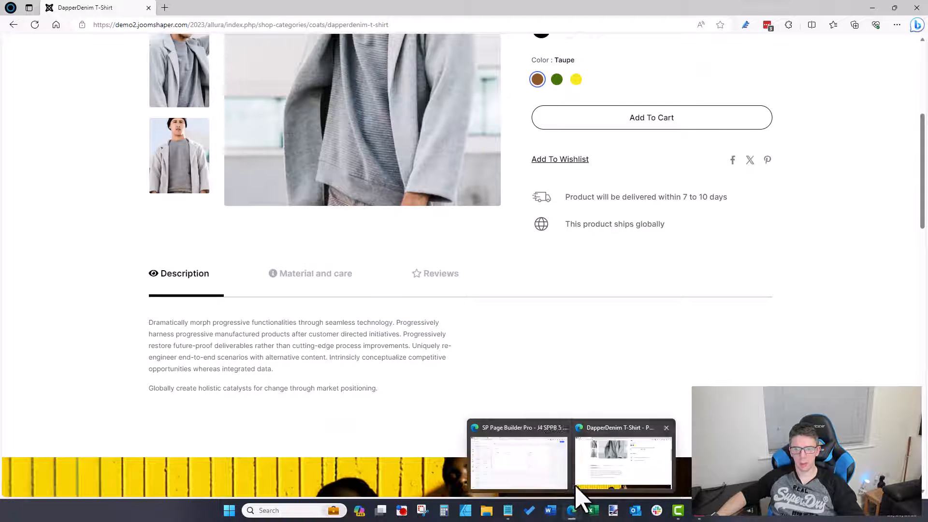
click(541, 470)
Step: Add a single-column (12) section below holding Description and Specification elements, then view the demo page
click(488, 321)
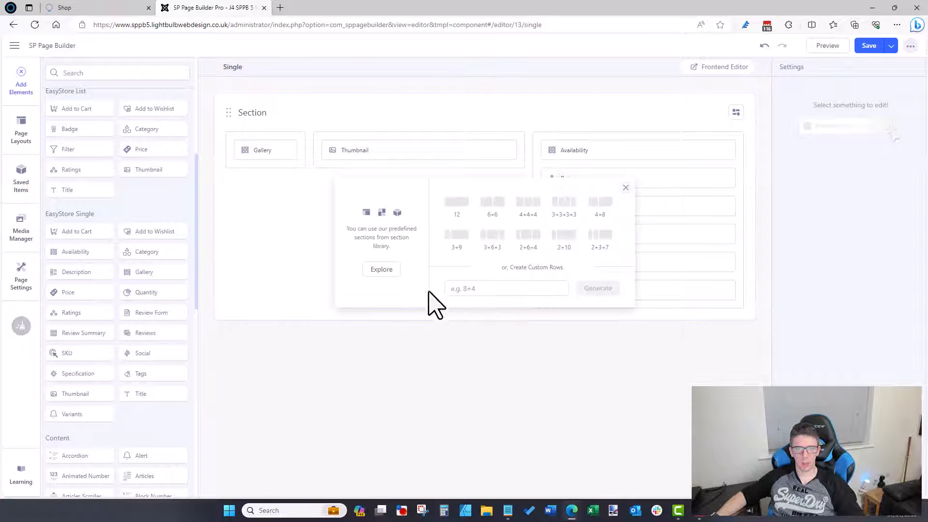
click(454, 203)
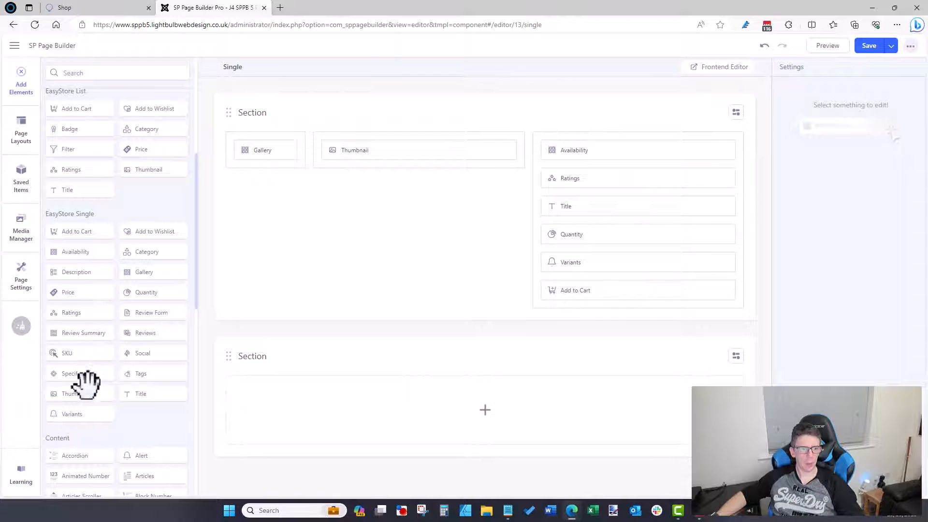
drag(72, 270, 375, 424)
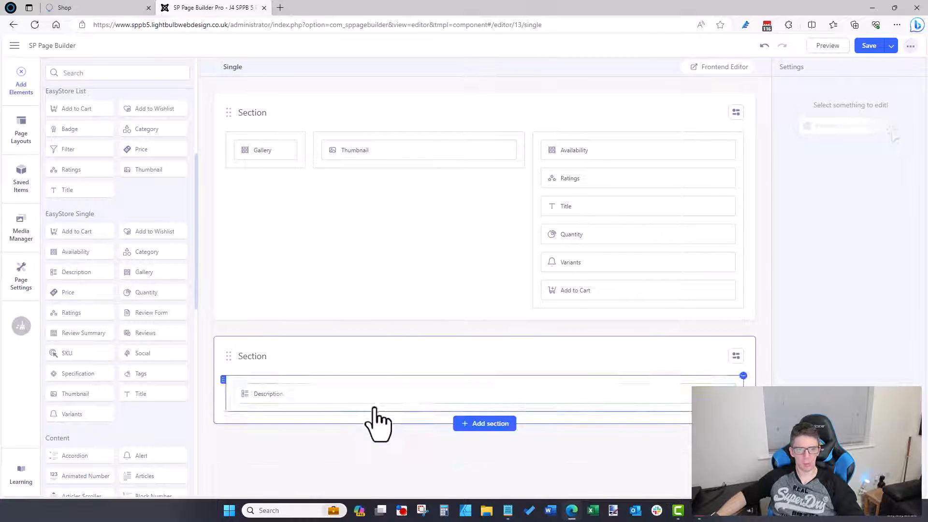
click(712, 392)
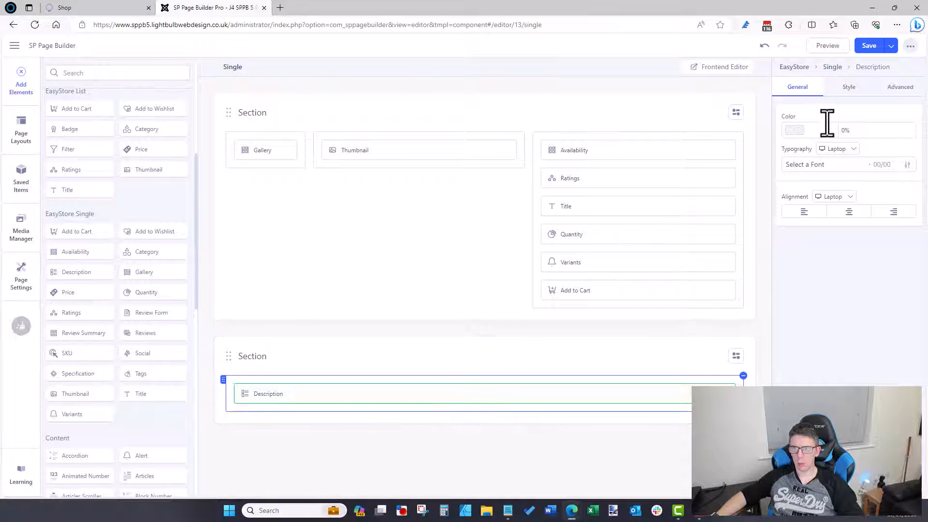
drag(85, 373, 321, 421)
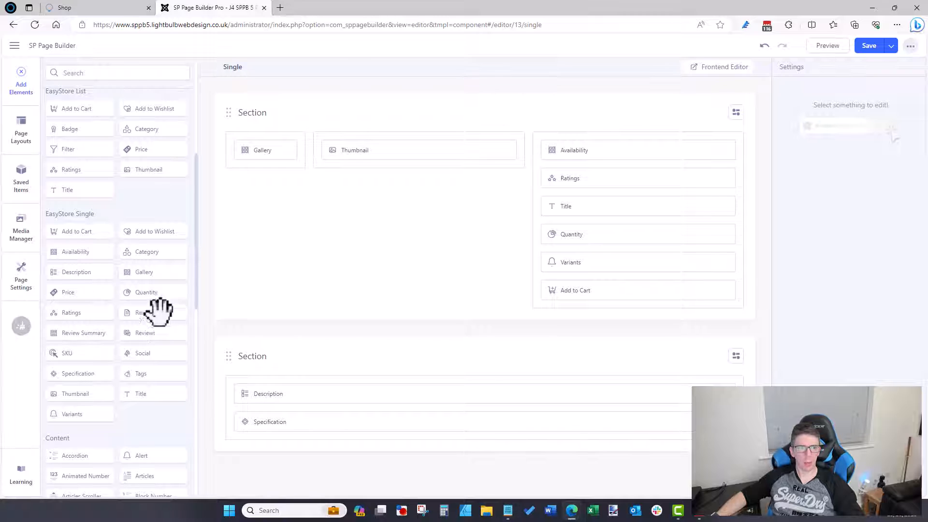
drag(145, 288, 108, 286)
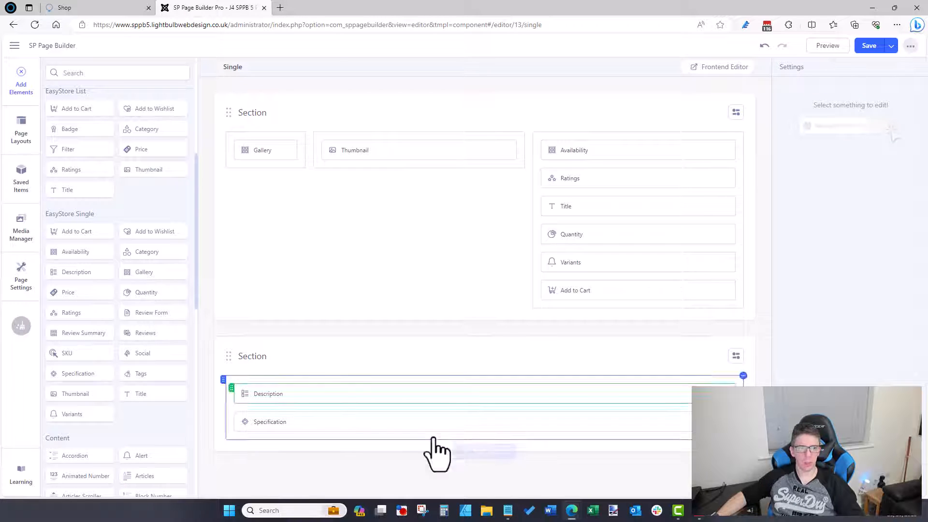
mouse_move(572, 511)
click(628, 481)
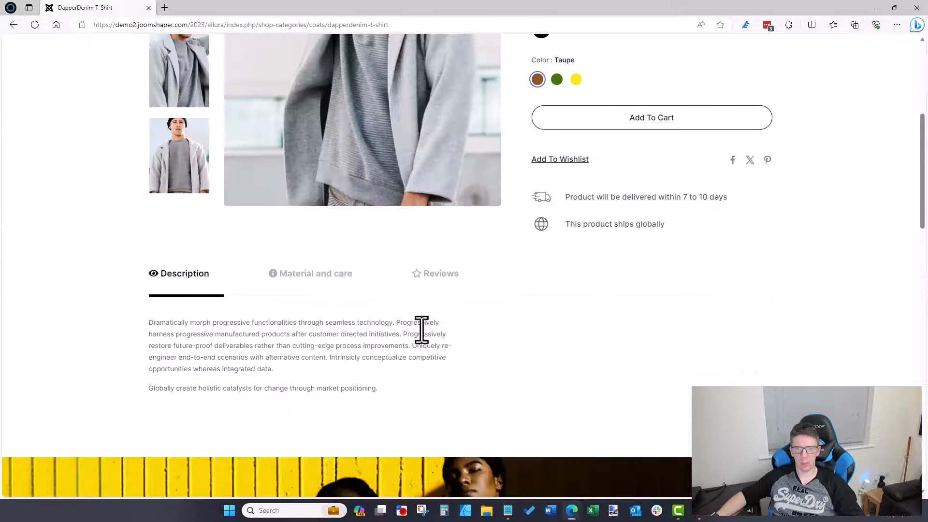
Step: Flip through the demo page's Description, Material and care, and Reviews tabs, then return to the builder
click(427, 277)
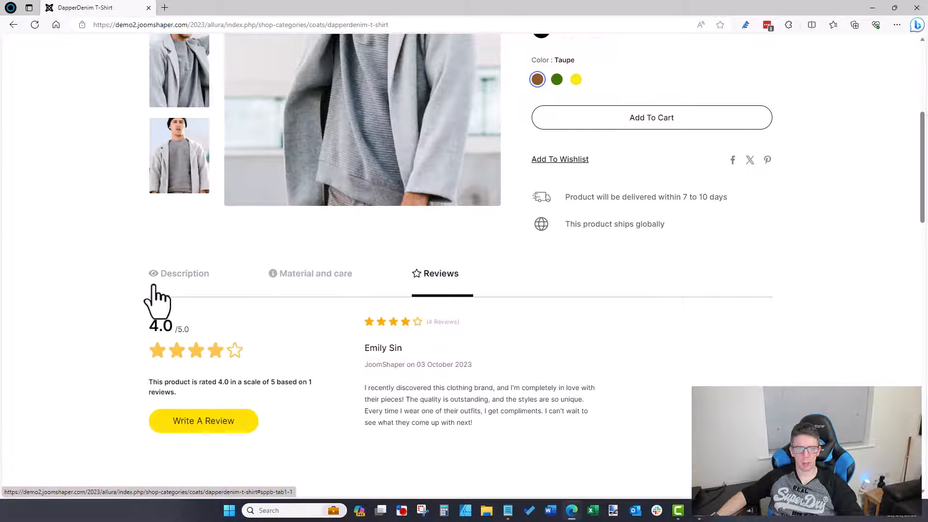
click(174, 278)
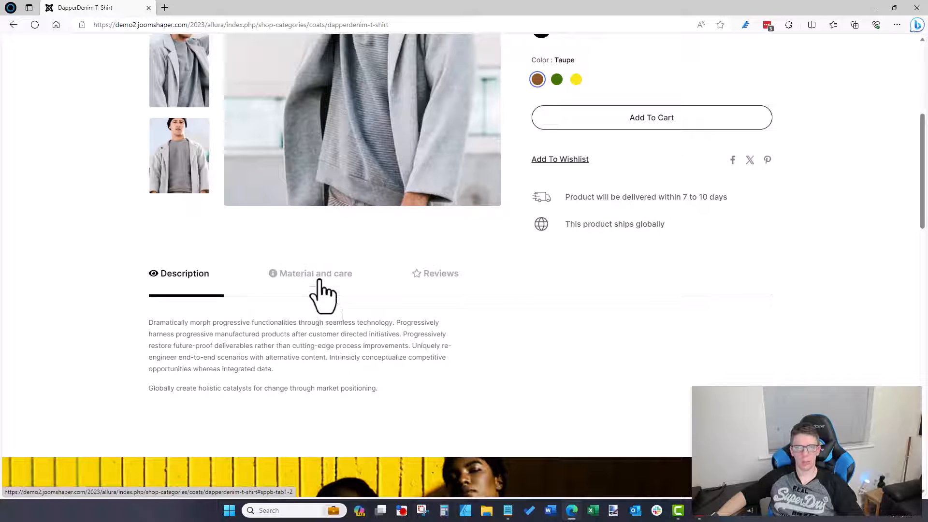
click(323, 280)
click(201, 276)
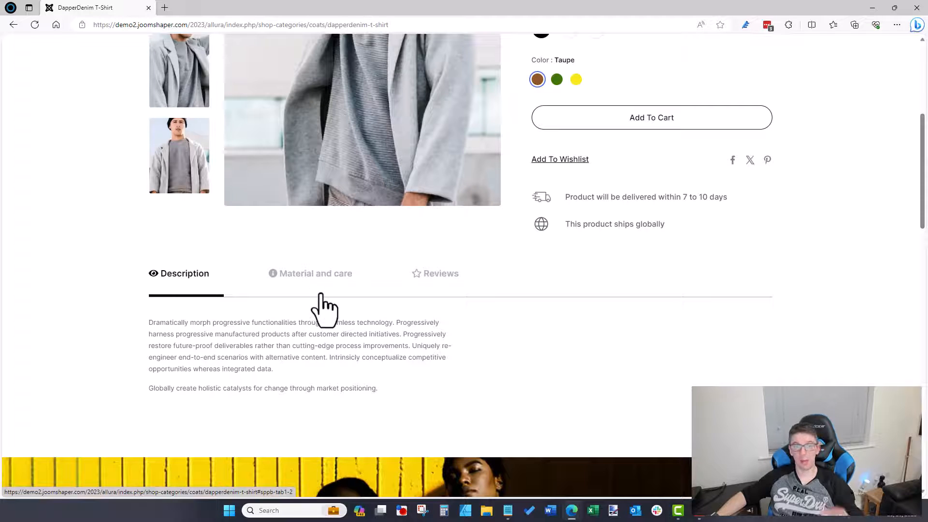
click(277, 276)
click(442, 276)
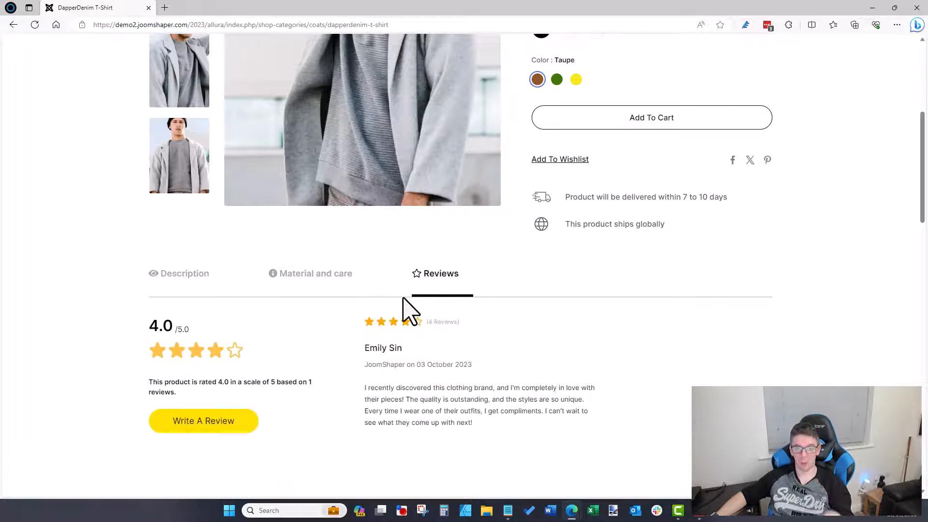
click(189, 289)
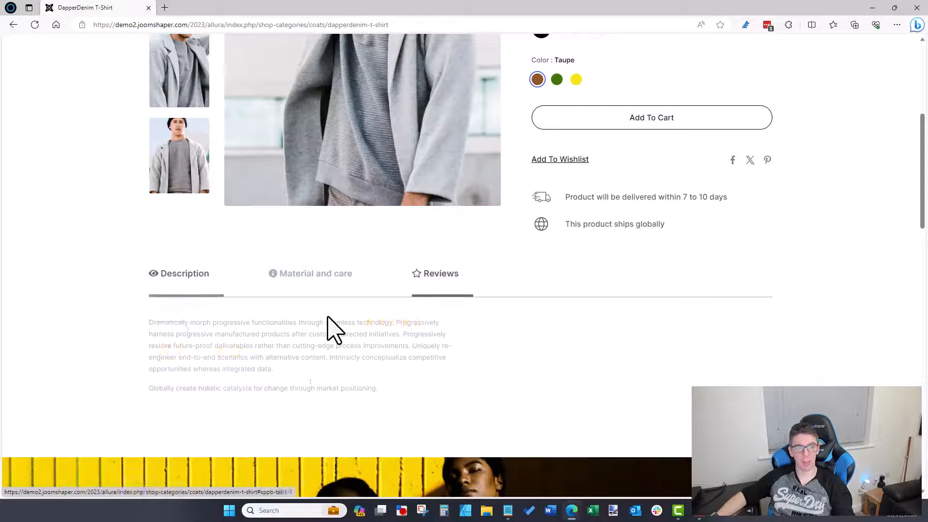
click(425, 285)
scroll(425, 306, down, 4)
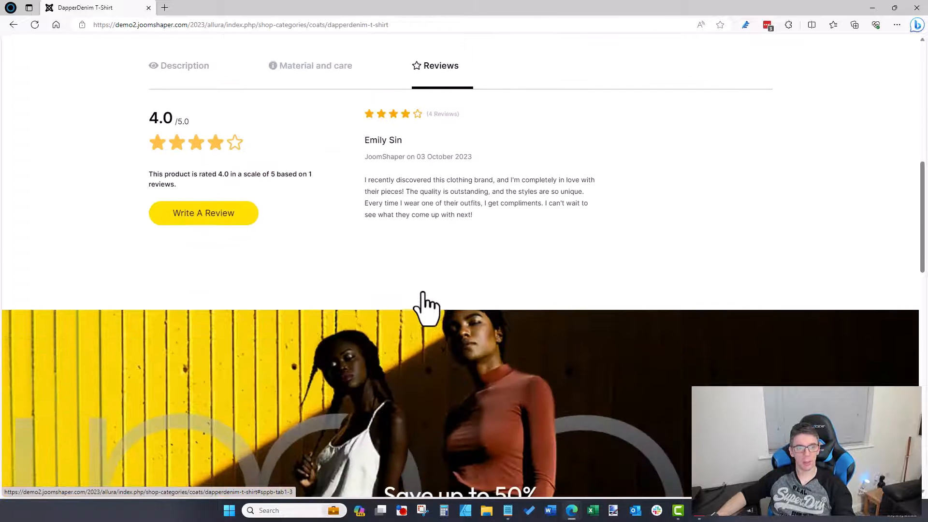
scroll(321, 317, up, 3)
mouse_move(565, 508)
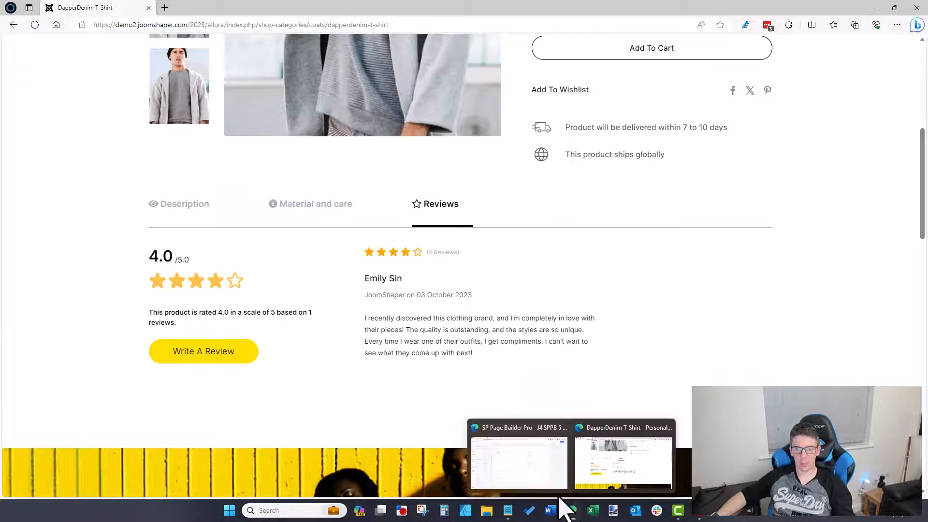
click(527, 459)
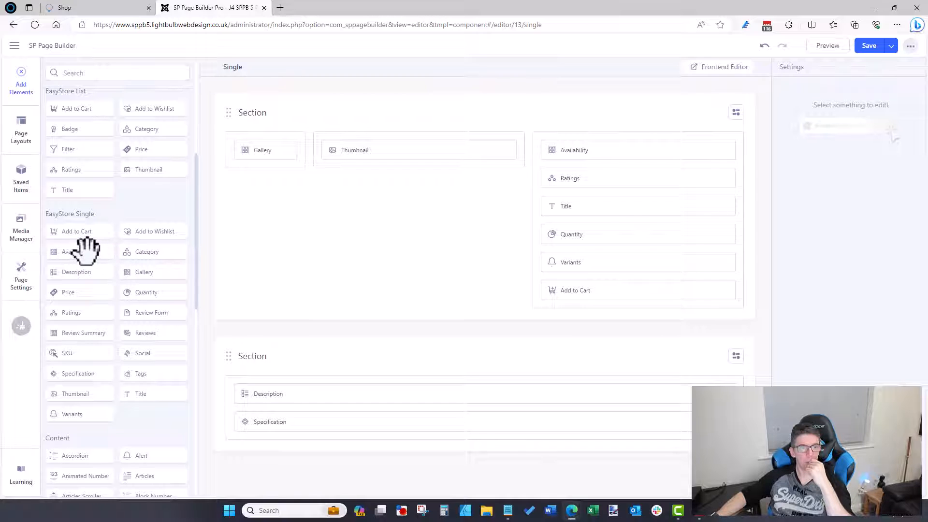
Step: Keep the Availability element's stock icon shown and review its Style settings
click(706, 151)
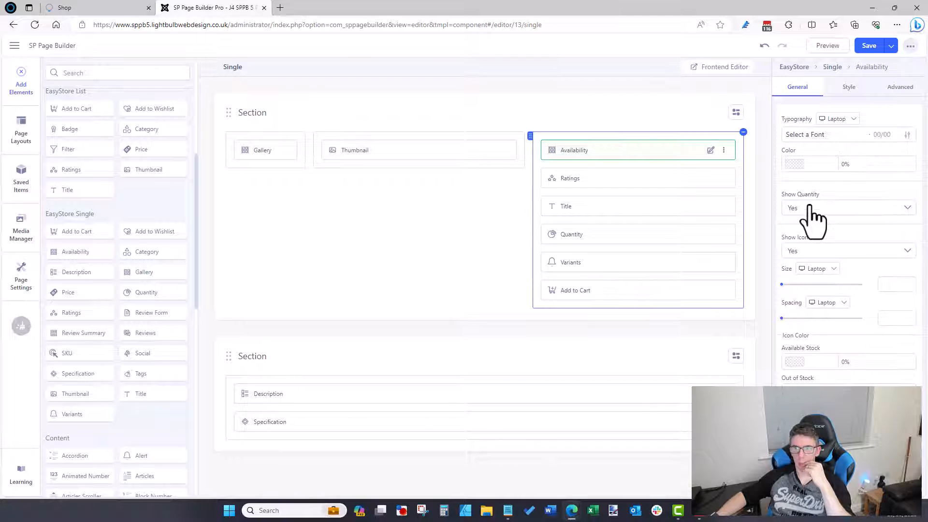
click(792, 249)
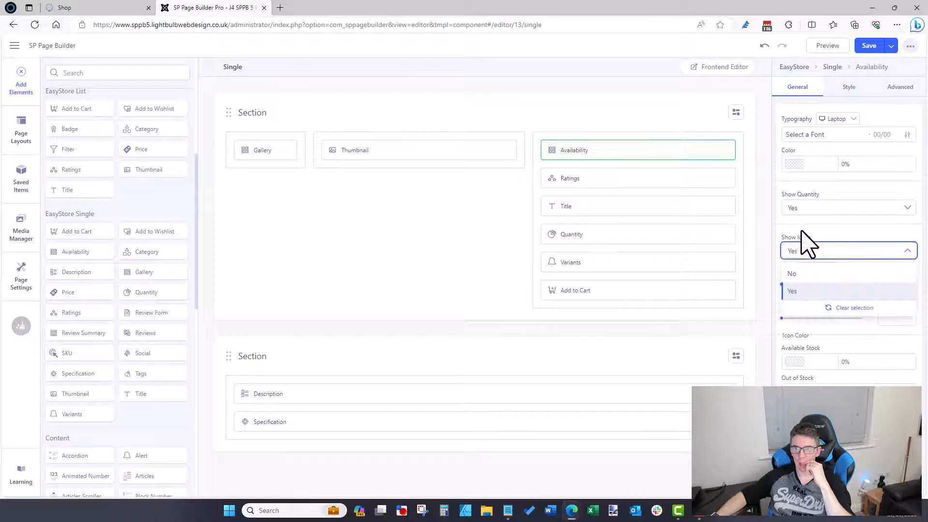
click(802, 229)
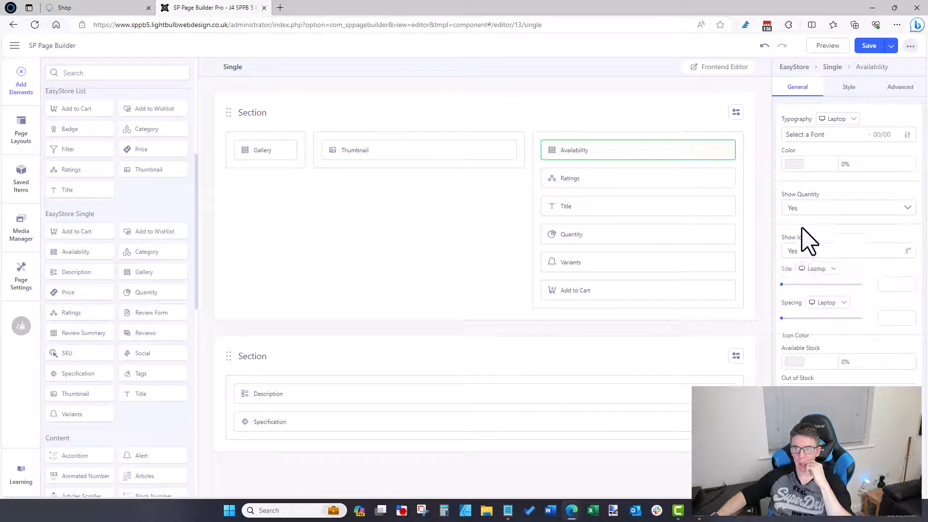
click(856, 89)
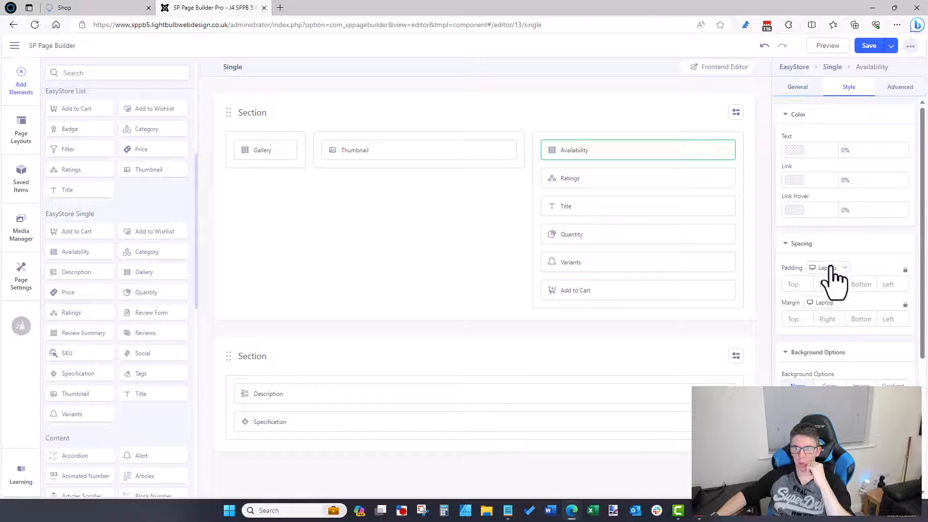
scroll(831, 279, down, 2)
scroll(825, 261, up, 3)
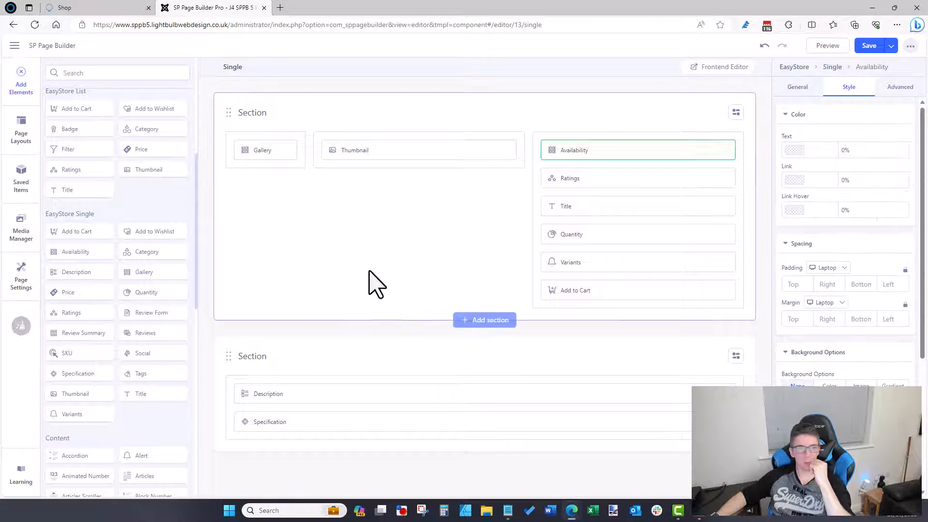
scroll(828, 331, down, 4)
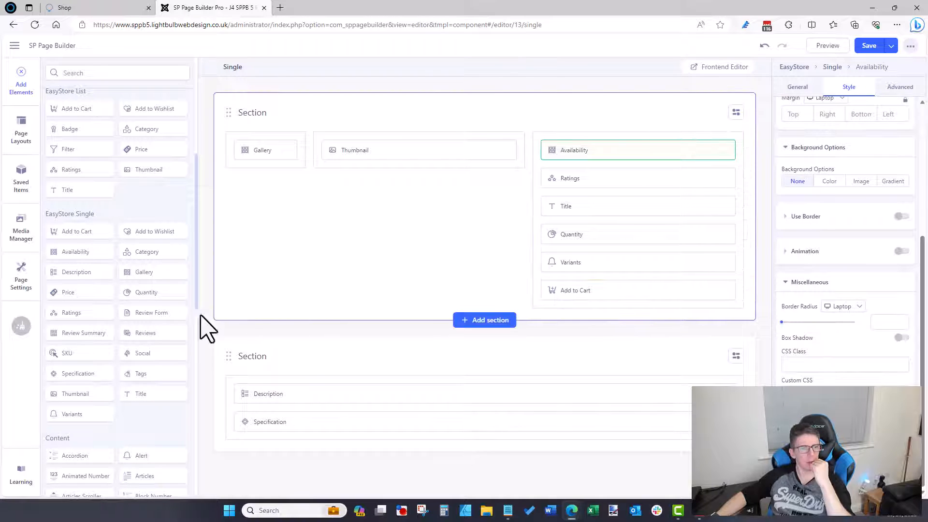
scroll(174, 331, down, 3)
scroll(167, 319, up, 3)
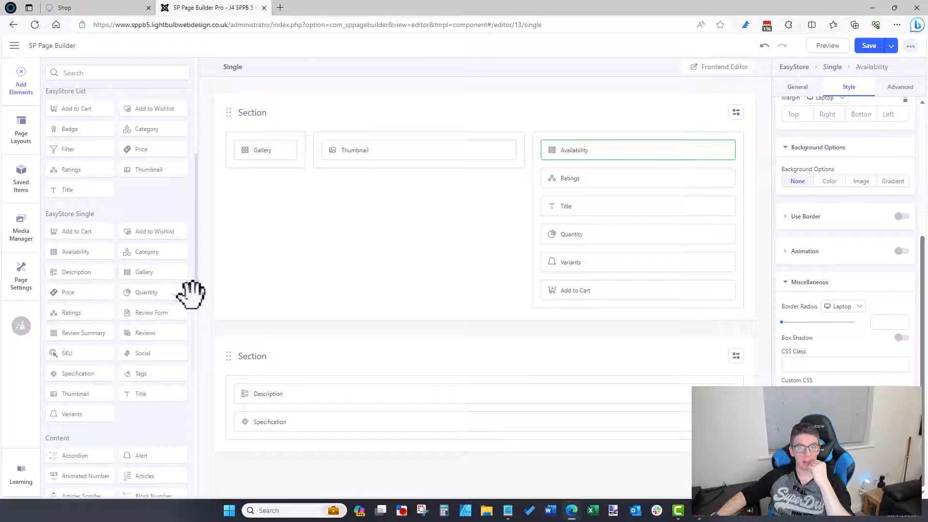
Step: Check the reference product page in Edge, then return to the builder
mouse_move(575, 517)
click(564, 462)
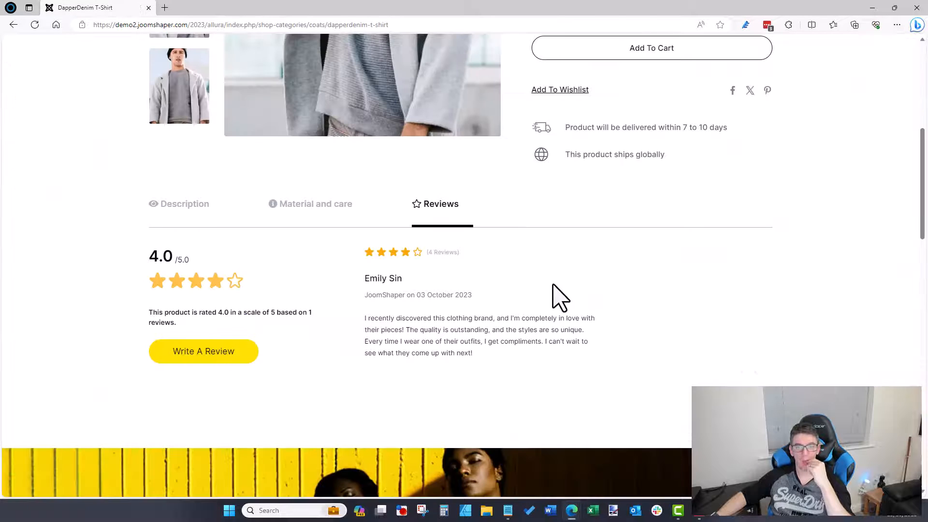
scroll(556, 300, up, 7)
scroll(600, 352, down, 1)
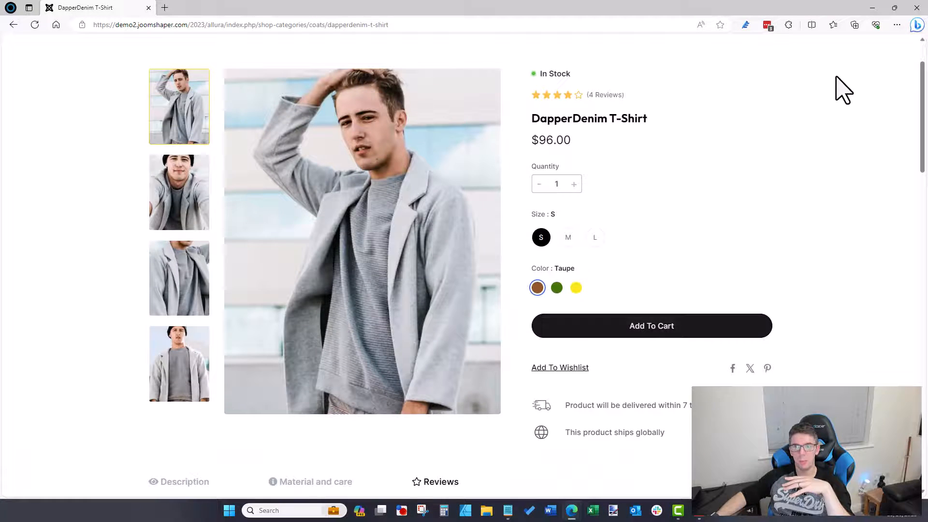
click(872, 8)
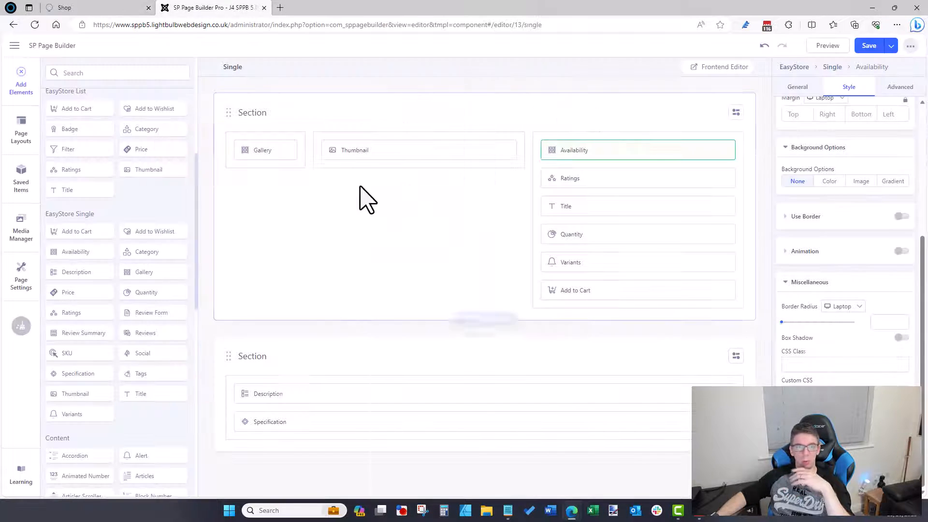
Step: Save the Single product layout and go to the builder's Pages list
click(880, 46)
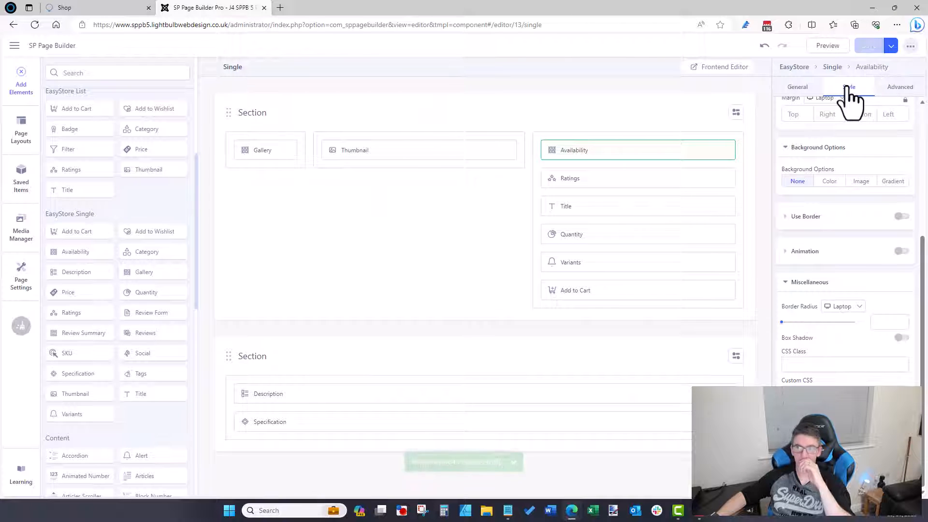
click(908, 46)
click(890, 86)
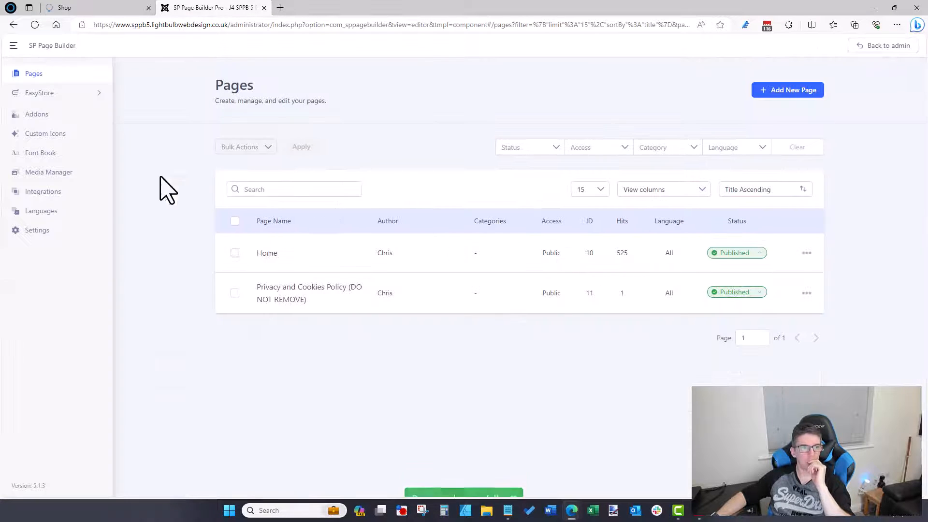
Step: Back in Joomla admin, open Components > EasyStore > Categories and click New
click(42, 92)
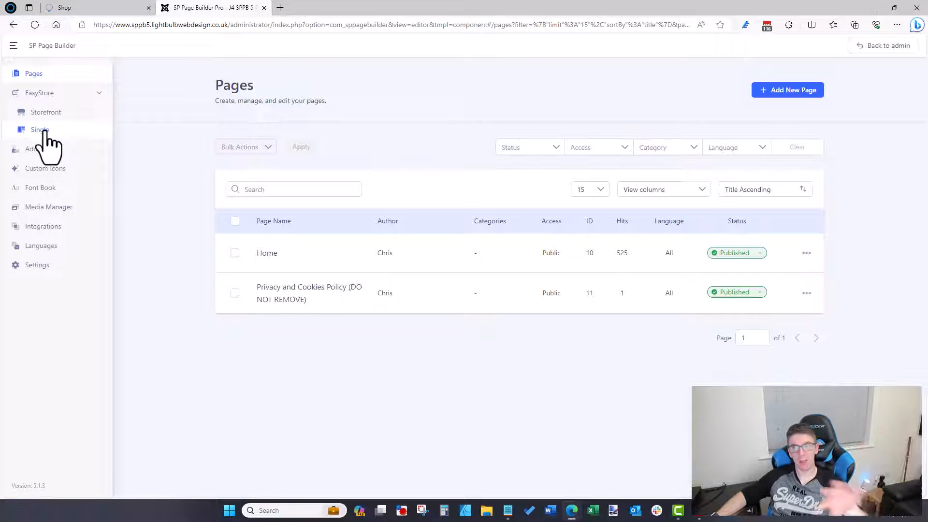
click(878, 51)
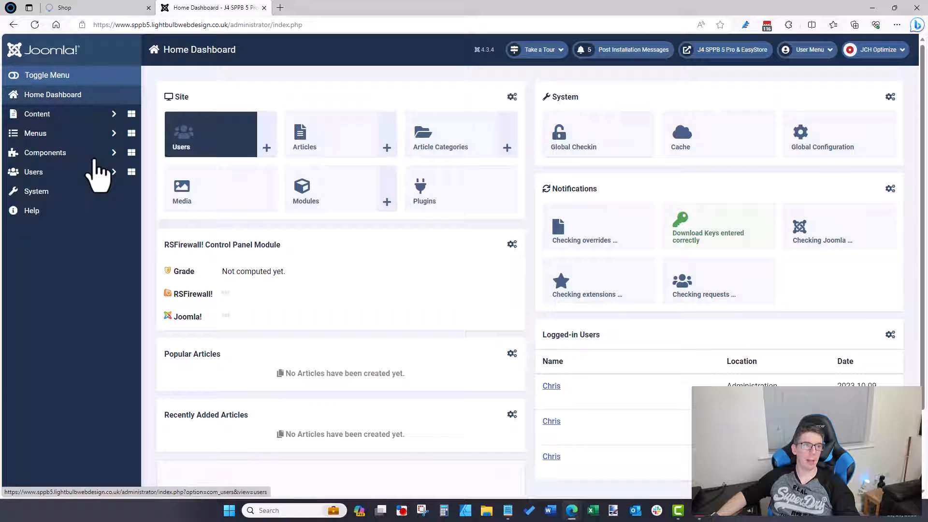
click(78, 155)
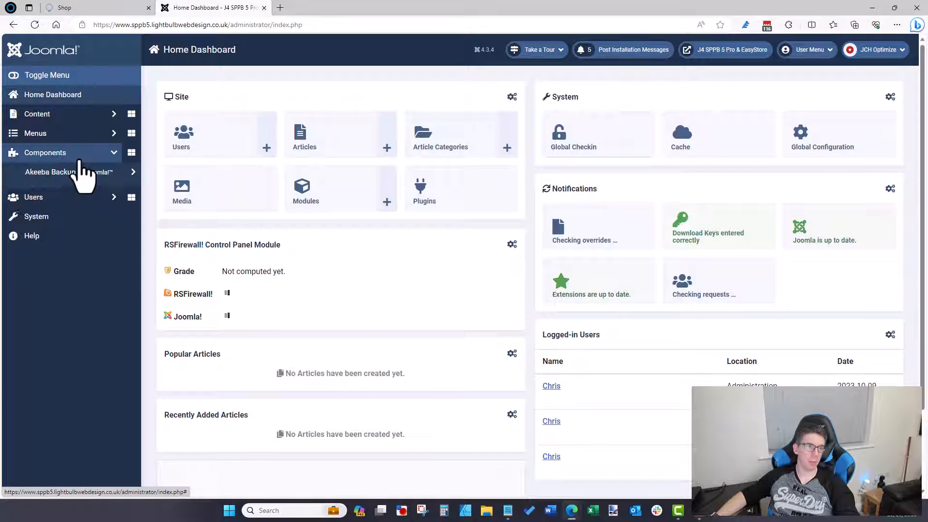
click(77, 251)
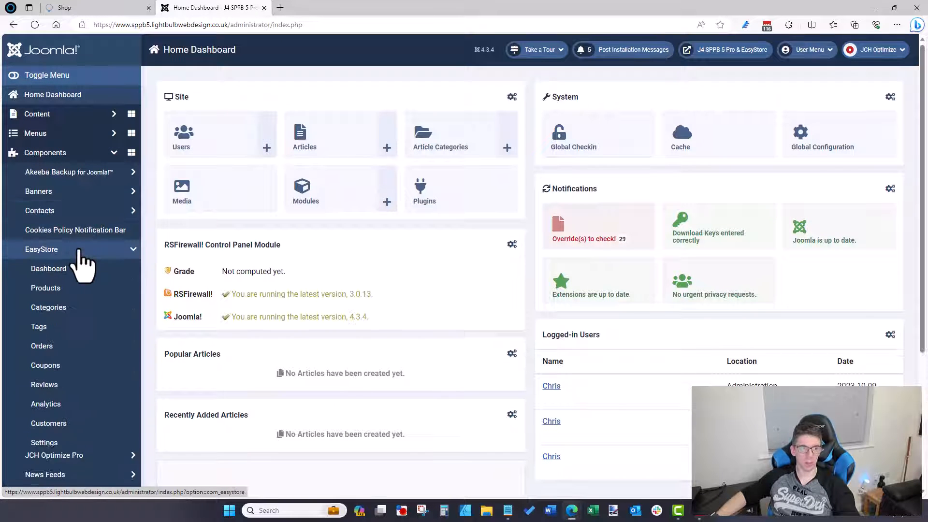
click(72, 307)
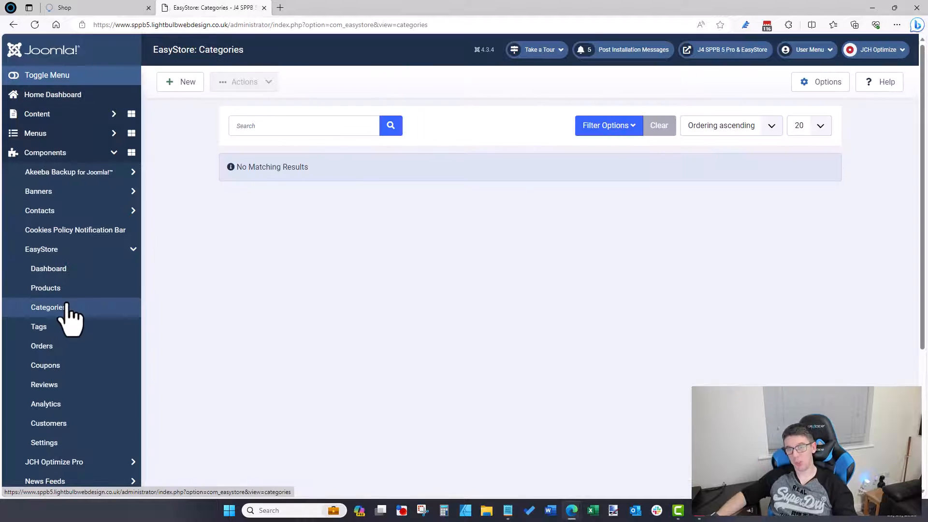
click(186, 83)
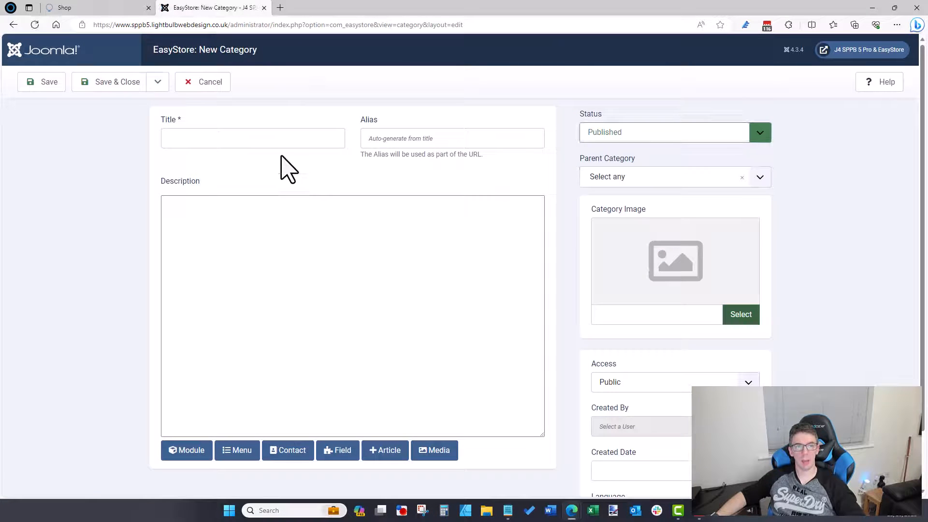
Step: Title the category 'Category 1', check the Parent Category options, and open the Category Image picker
click(280, 145)
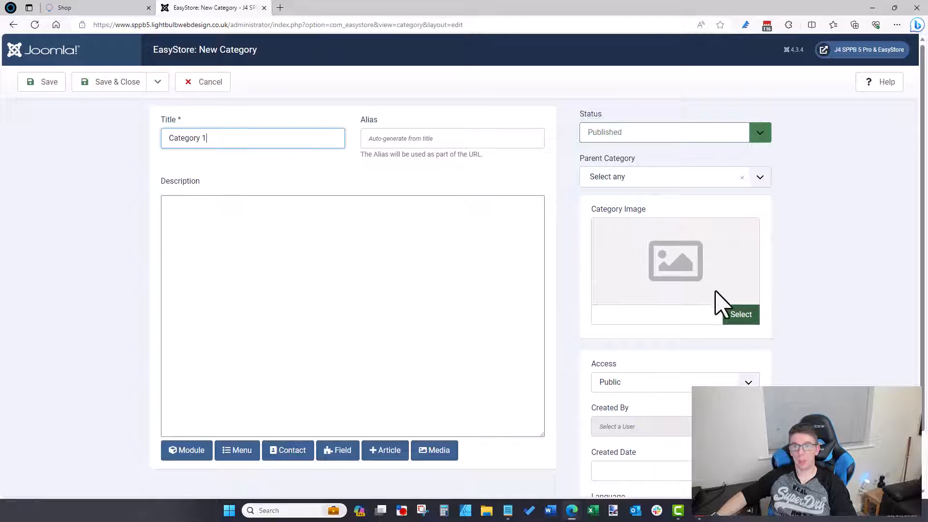
scroll(832, 235, down, 2)
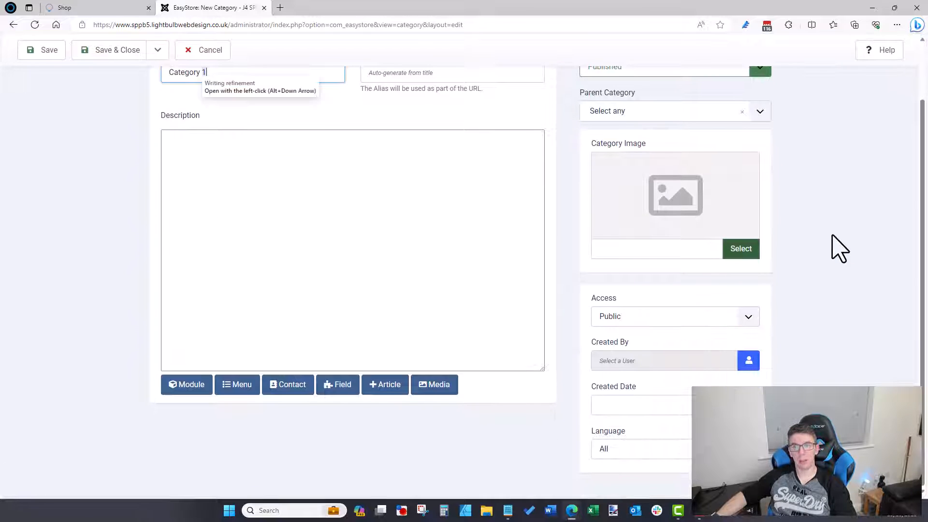
scroll(832, 235, up, 2)
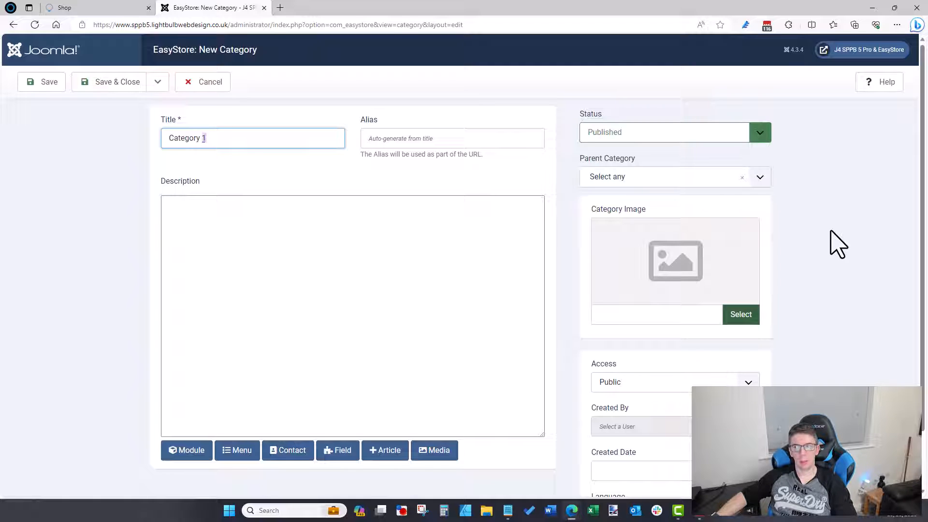
click(646, 180)
click(740, 314)
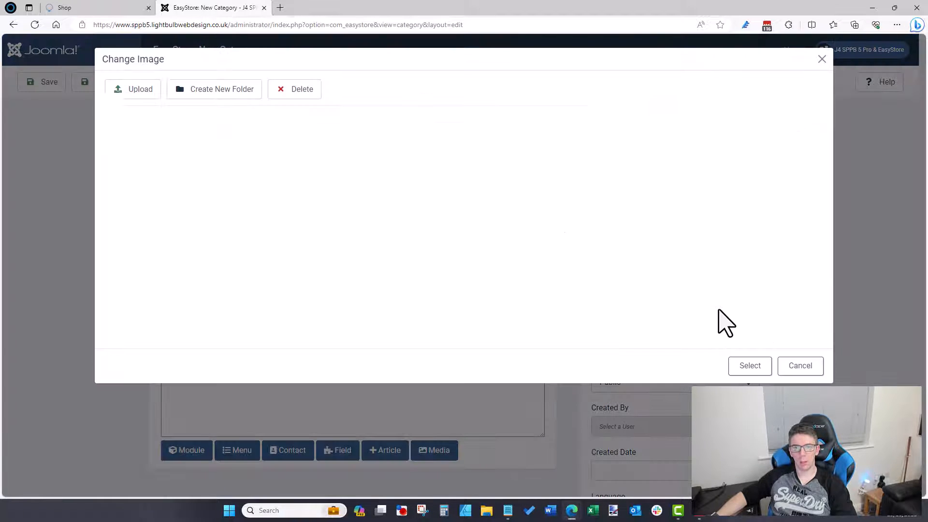
Step: Browse to images/2021/08/27 and select blog13_thumbnail.jpg as the category image
click(546, 298)
scroll(546, 297, down, 2)
scroll(546, 297, up, 2)
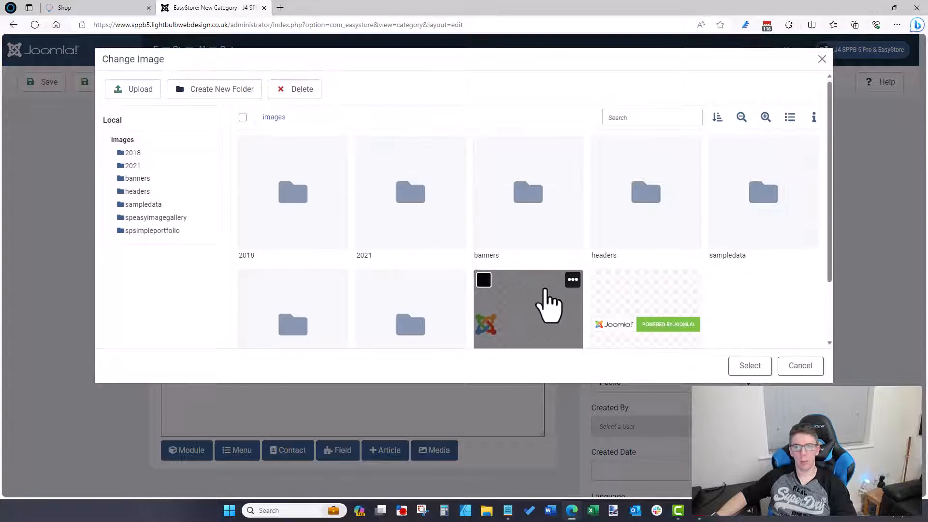
click(410, 331)
scroll(411, 331, down, 2)
click(314, 274)
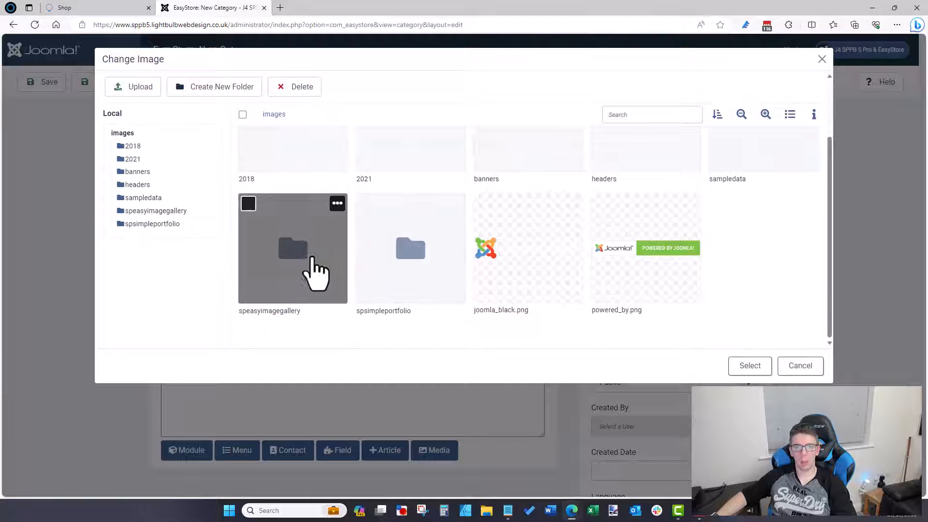
scroll(307, 275, up, 2)
click(410, 212)
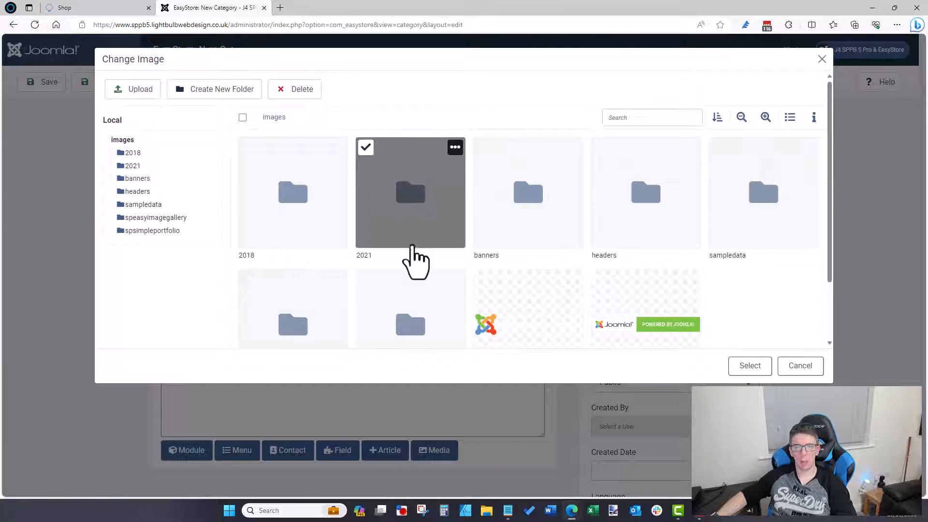
double_click(406, 221)
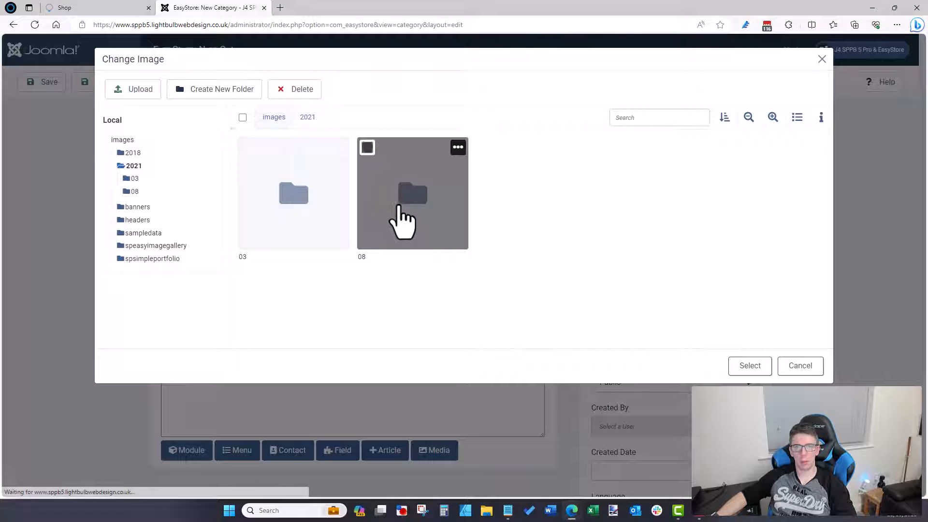
double_click(402, 222)
double_click(408, 220)
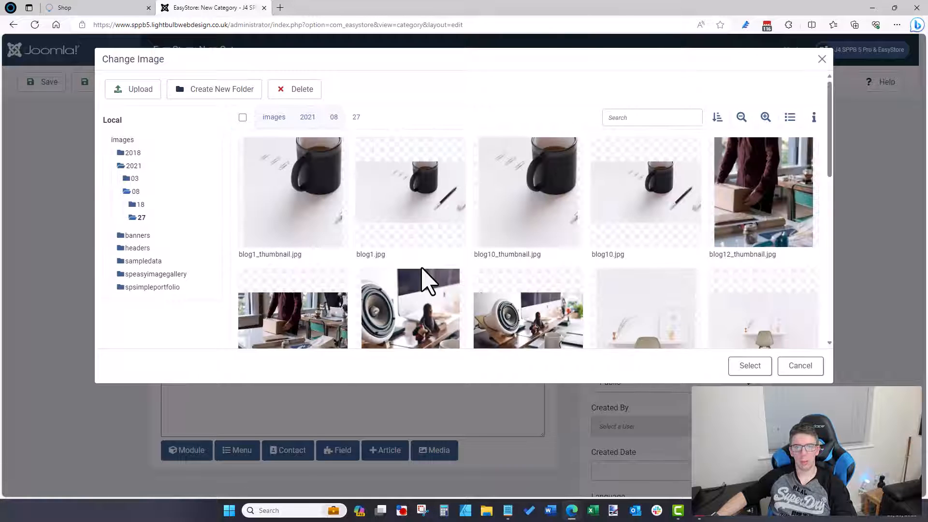
scroll(636, 289, down, 1)
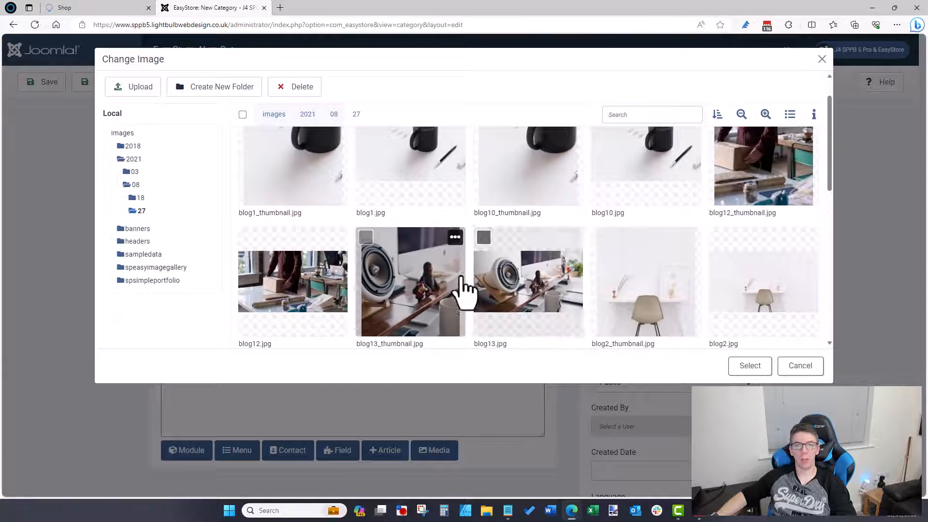
click(420, 285)
click(747, 366)
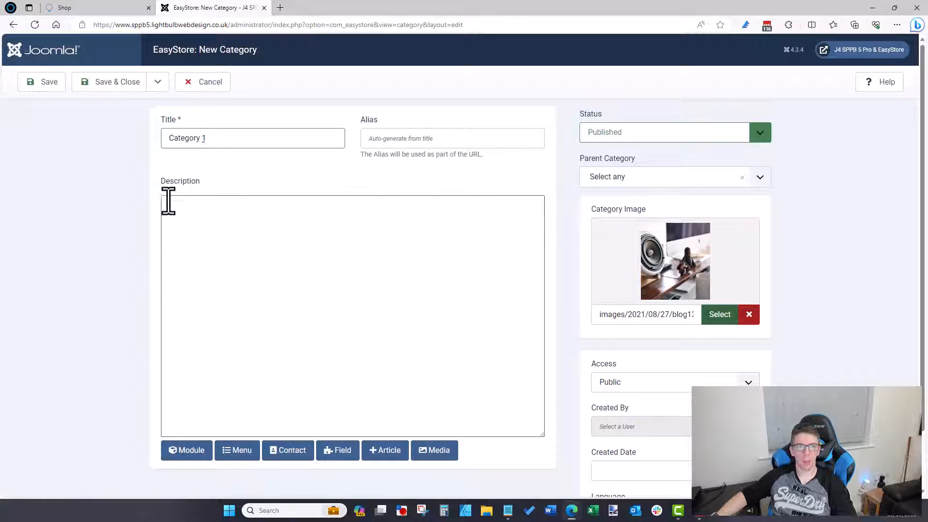
Step: Write the Category 1 description, Save & Close it, then open the Products list
click(196, 224)
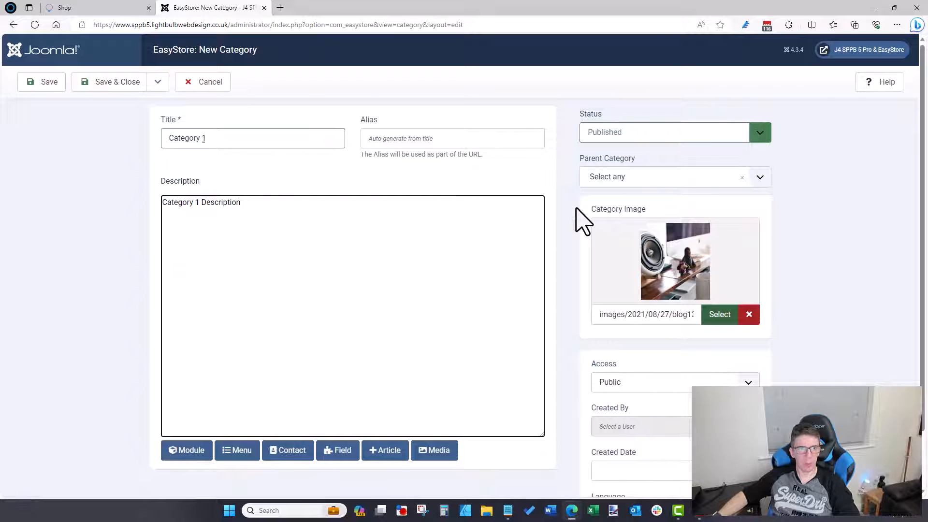
scroll(548, 279, down, 1)
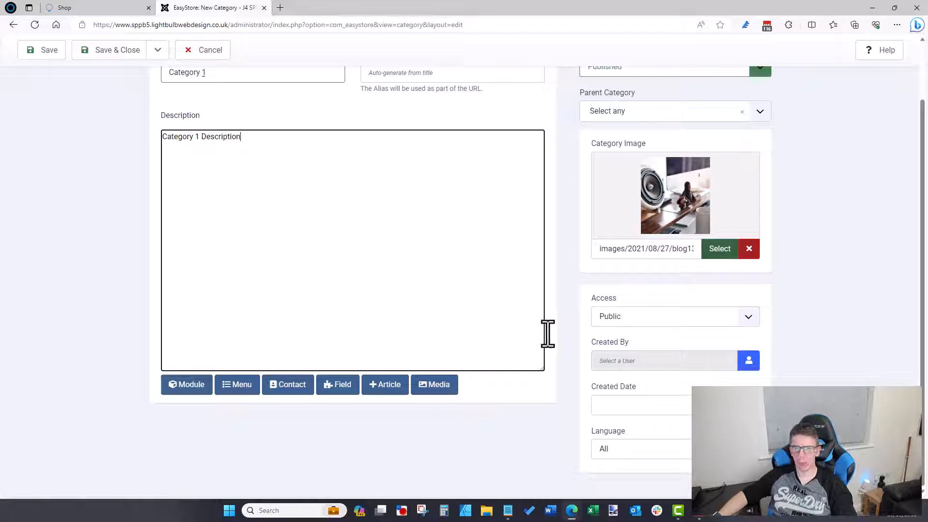
scroll(551, 336, up, 1)
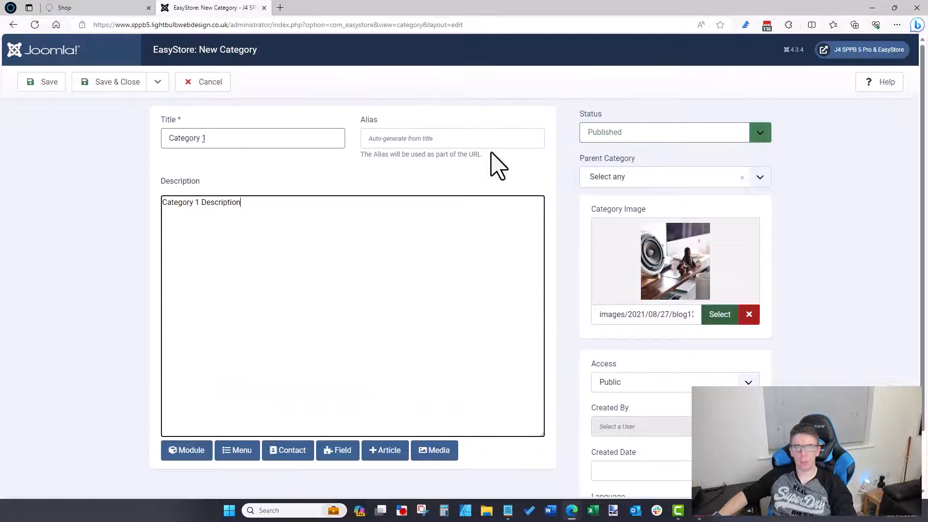
click(118, 86)
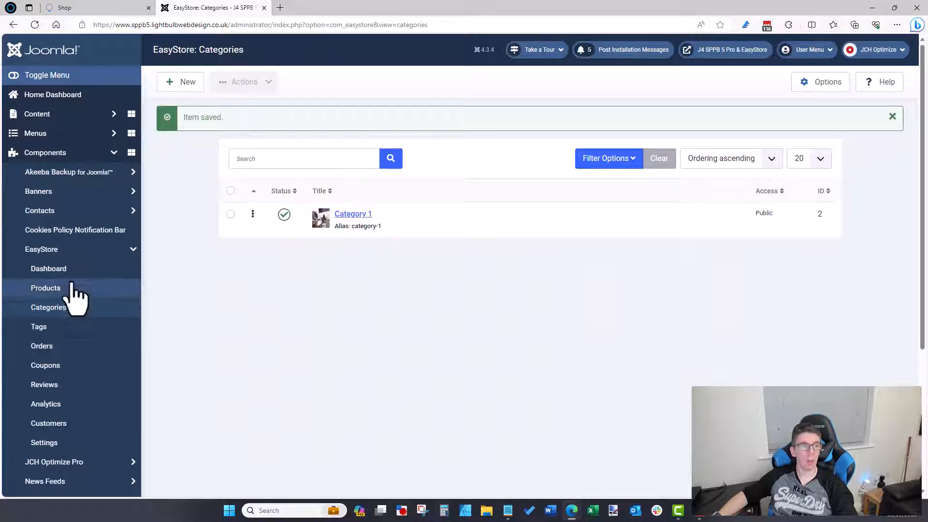
click(53, 288)
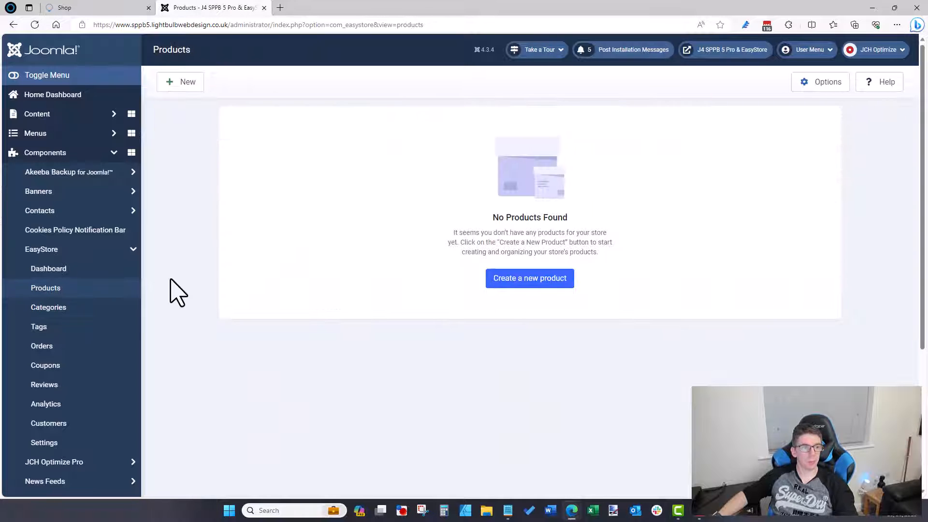
Step: Create a new product titled Product 1 with a short description
click(500, 283)
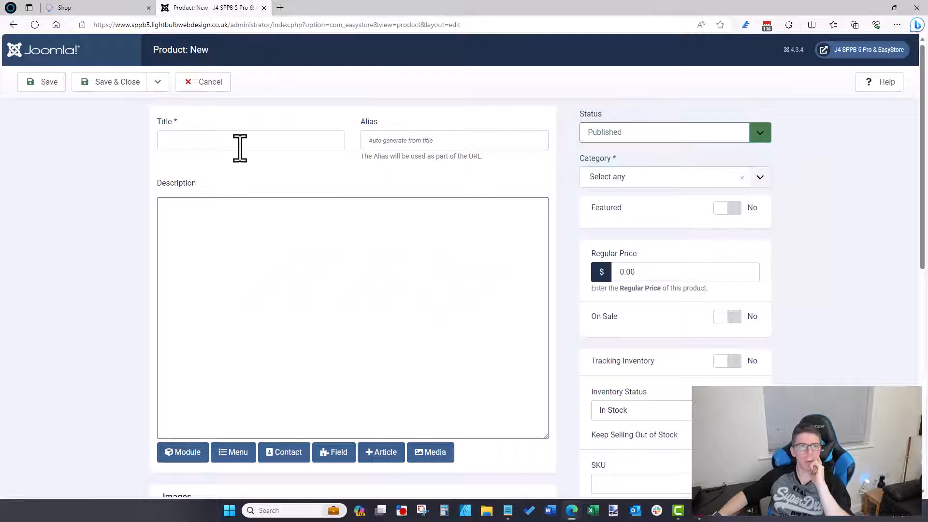
click(251, 146)
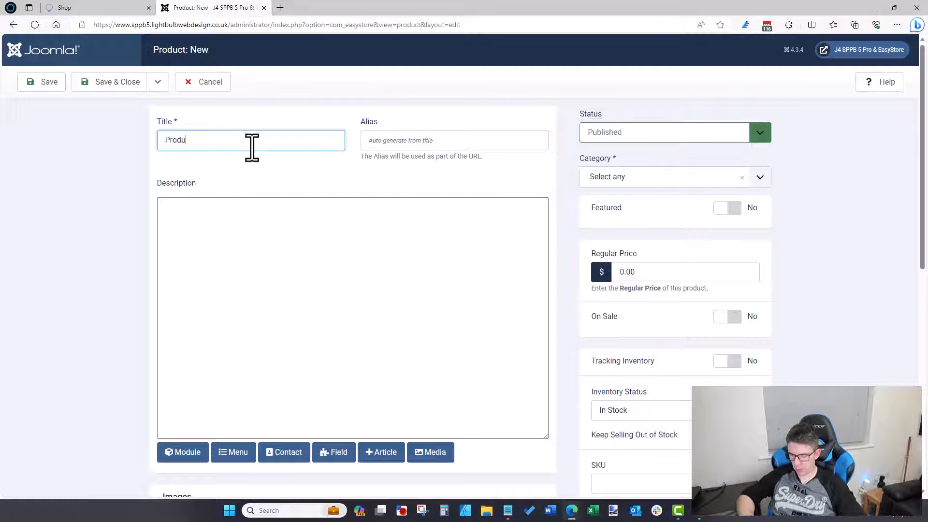
click(286, 316)
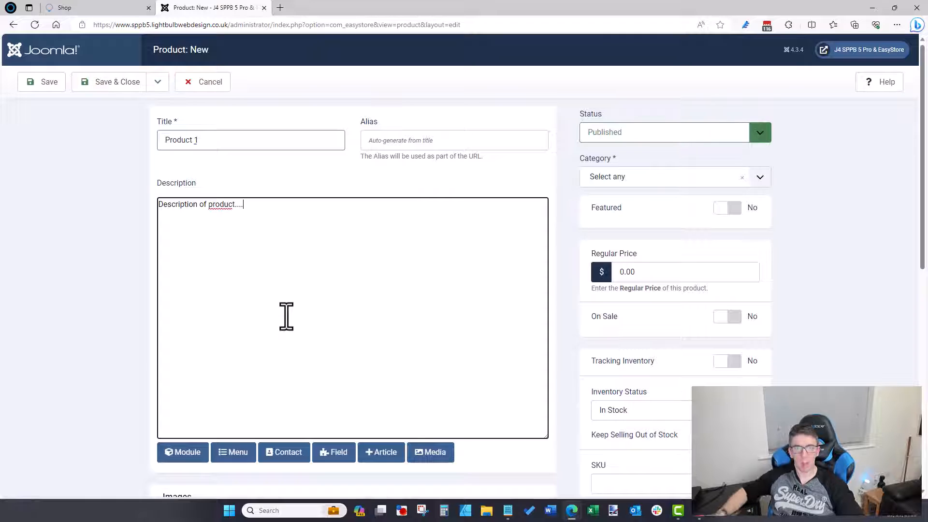
key(BackSpace)
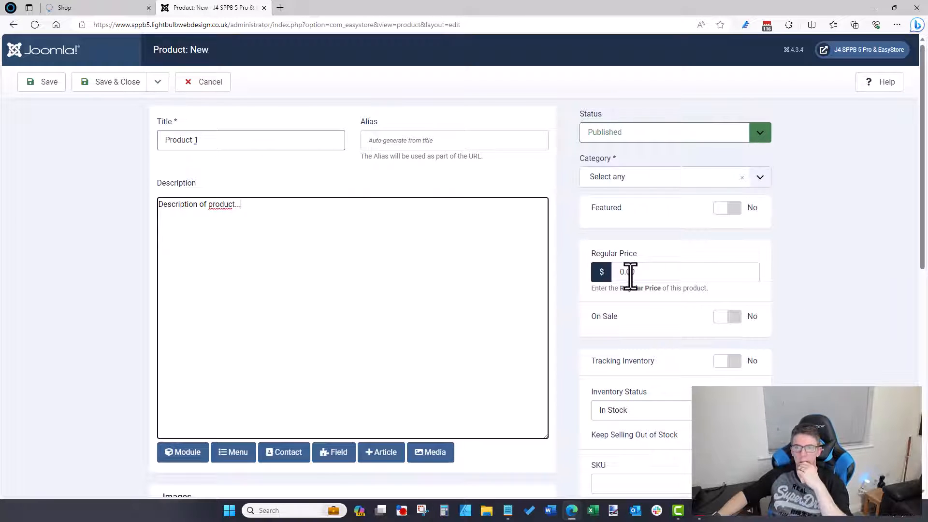
Step: Set the regular price to 5.00 and leave the product not on sale
drag(623, 272, 570, 290)
text(5)
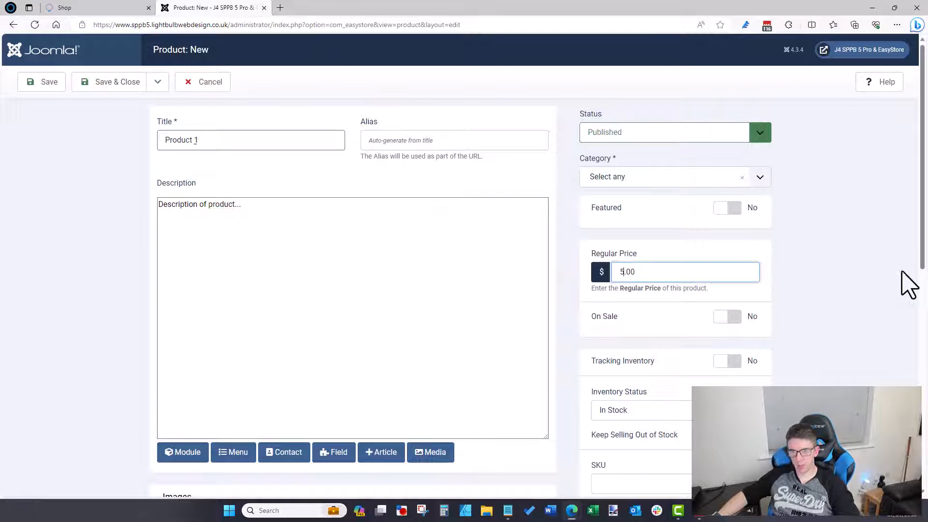
click(736, 319)
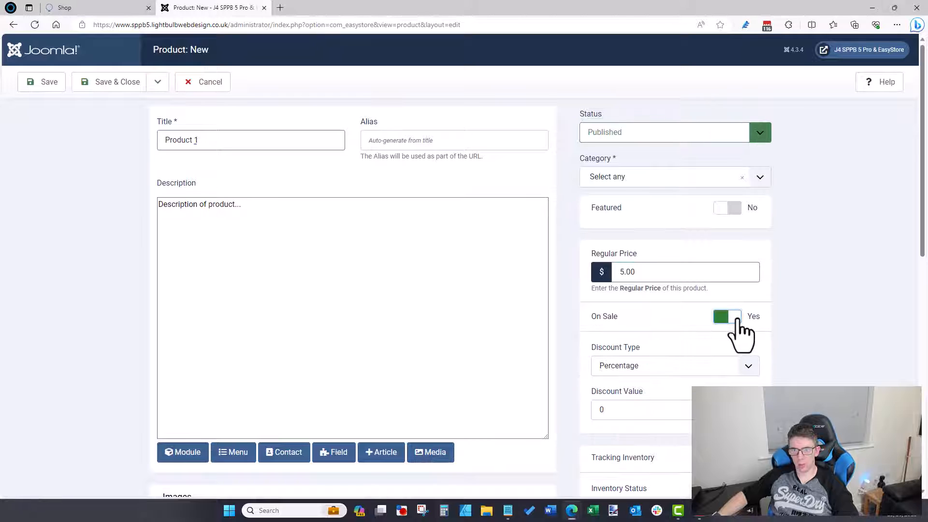
click(736, 318)
click(736, 318)
scroll(828, 296, down, 3)
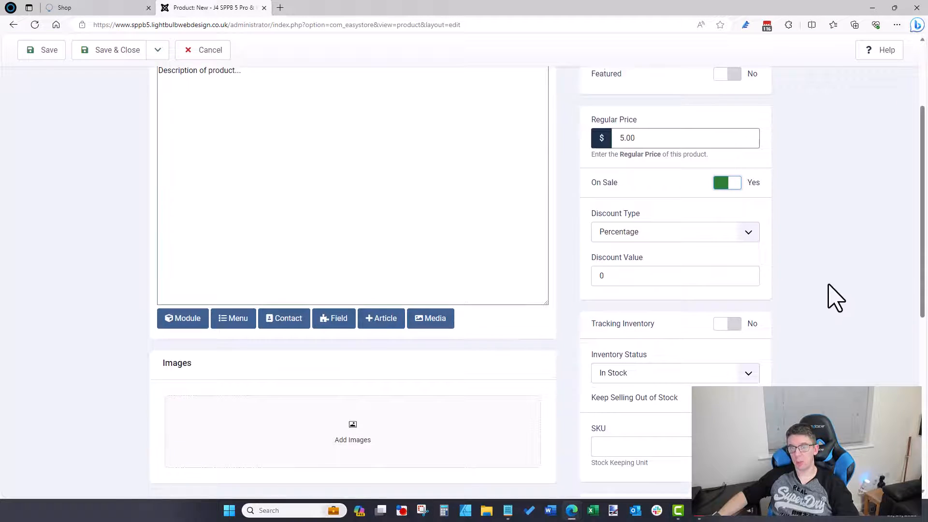
click(638, 231)
click(650, 201)
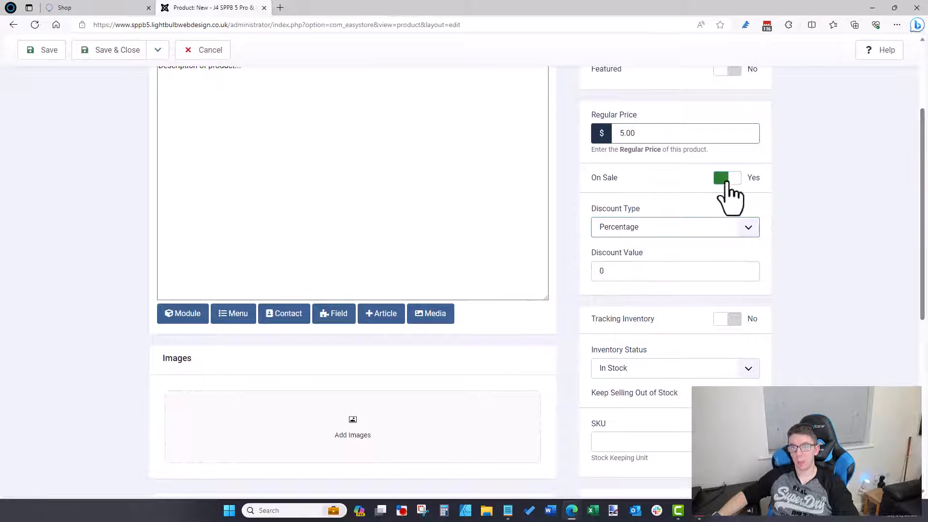
click(726, 179)
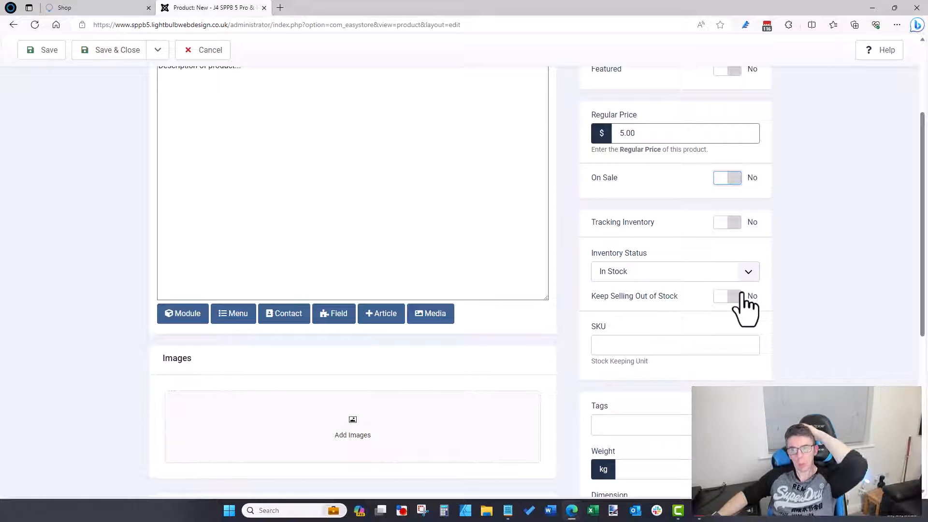
Step: Keep the inventory status In Stock and fill in the SKU field
click(729, 276)
click(789, 272)
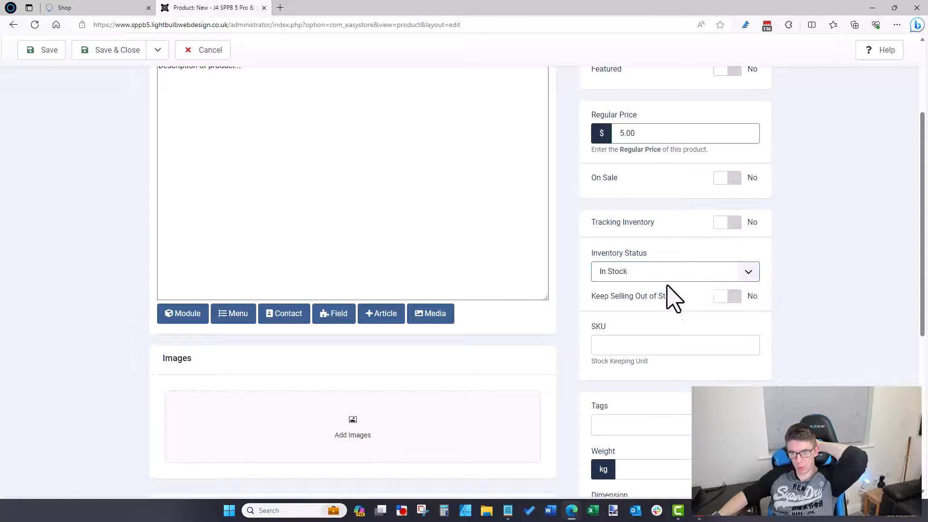
click(650, 346)
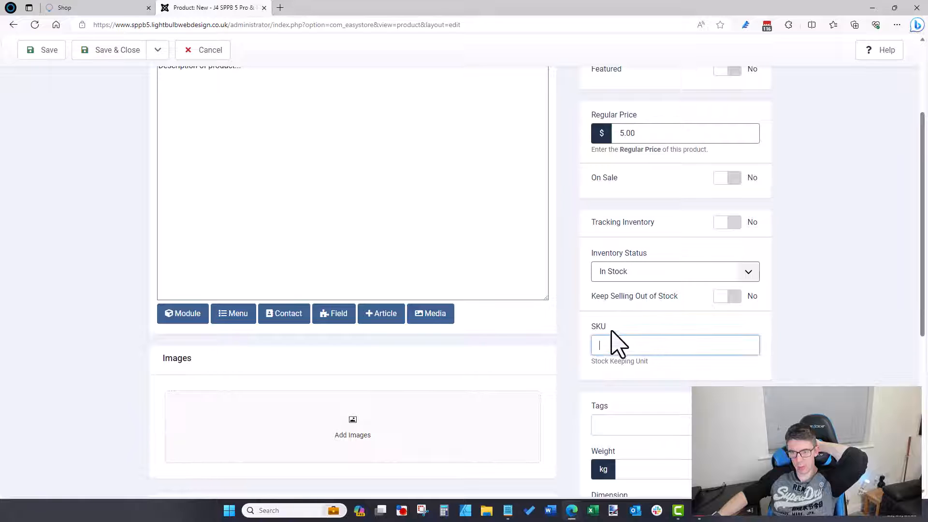
scroll(588, 337, up, 3)
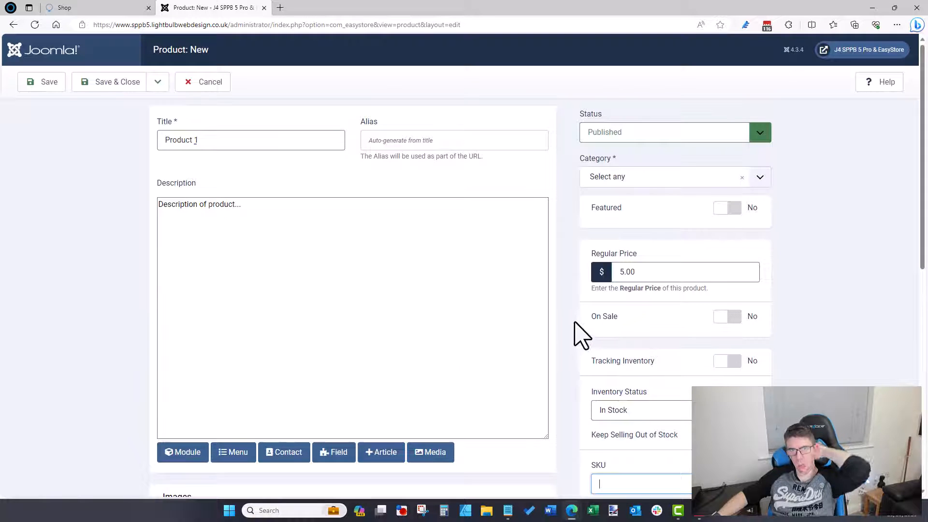
scroll(572, 322, down, 3)
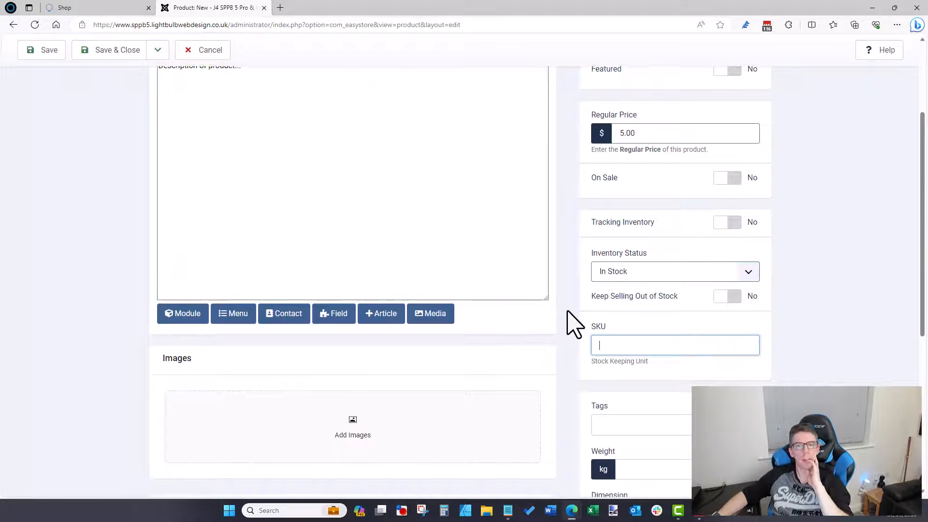
scroll(575, 324, up, 3)
scroll(594, 352, down, 4)
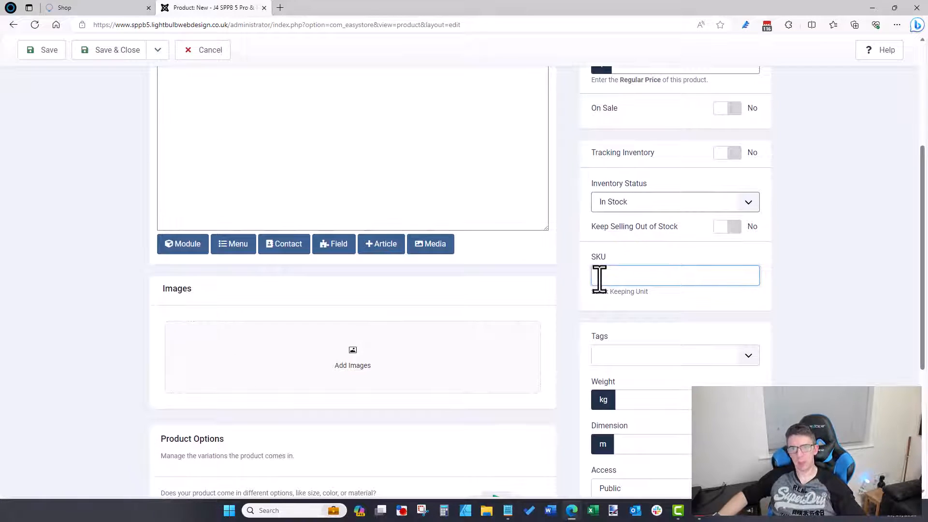
scroll(585, 263, up, 4)
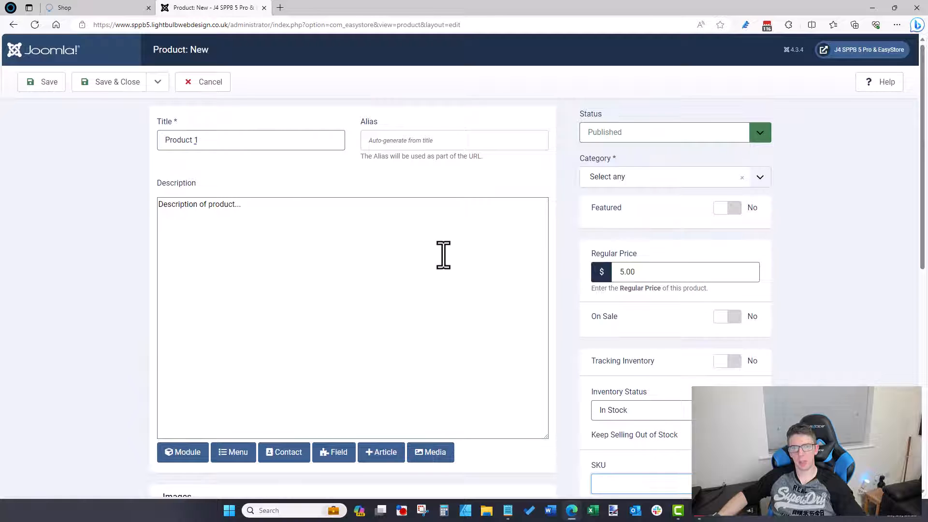
scroll(454, 263, down, 4)
scroll(594, 292, down, 3)
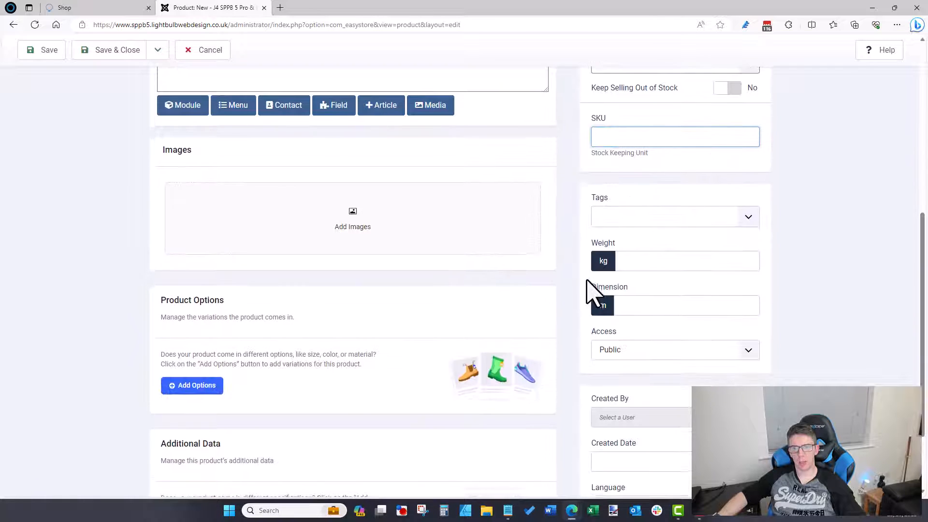
Step: Set the product weight to 2 kg and dimension to 1 m
click(643, 260)
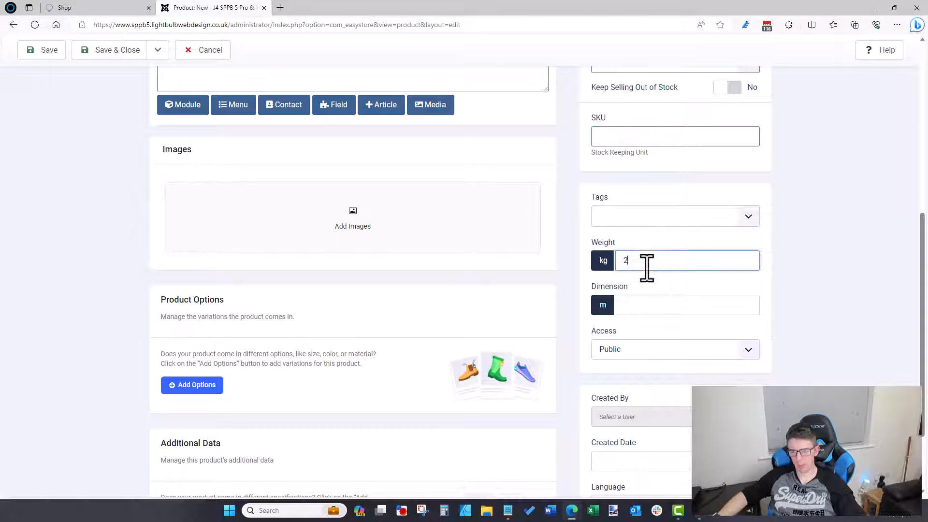
click(657, 305)
click(821, 297)
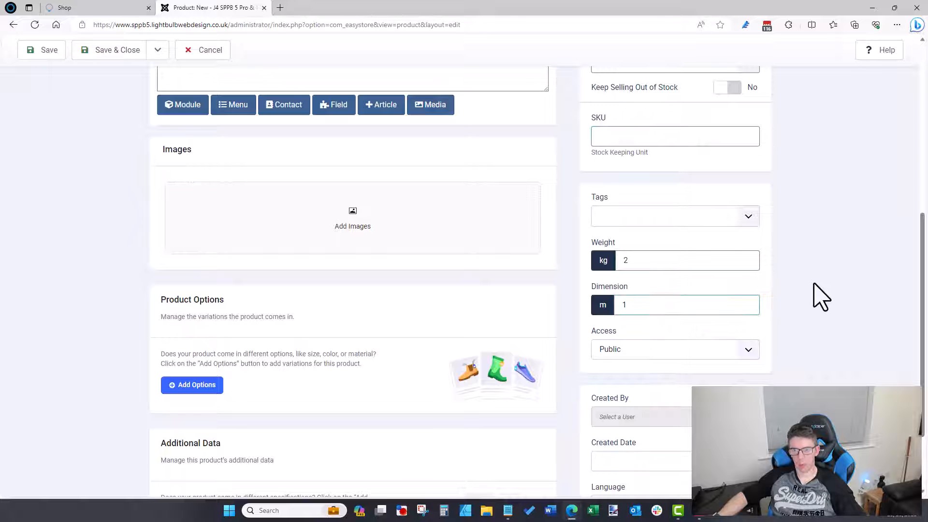
scroll(807, 297, down, 2)
scroll(315, 304, up, 10)
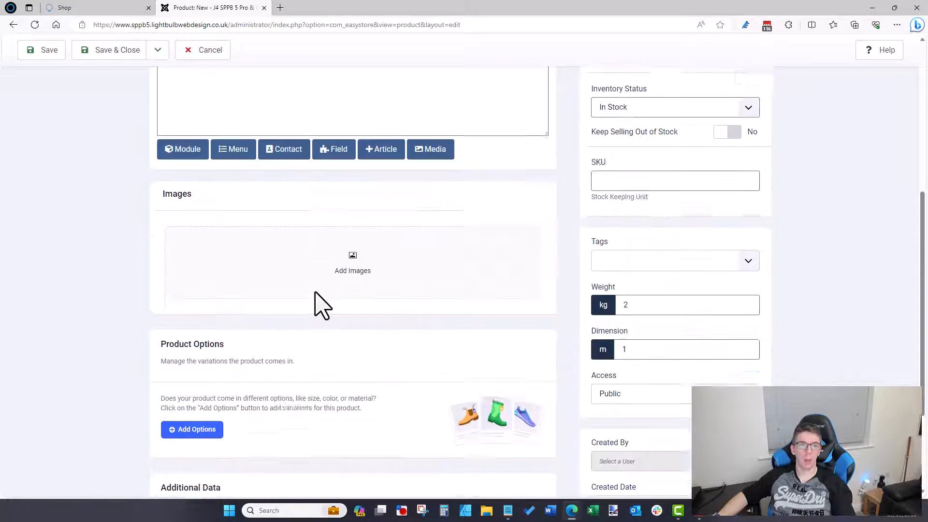
scroll(280, 280, down, 5)
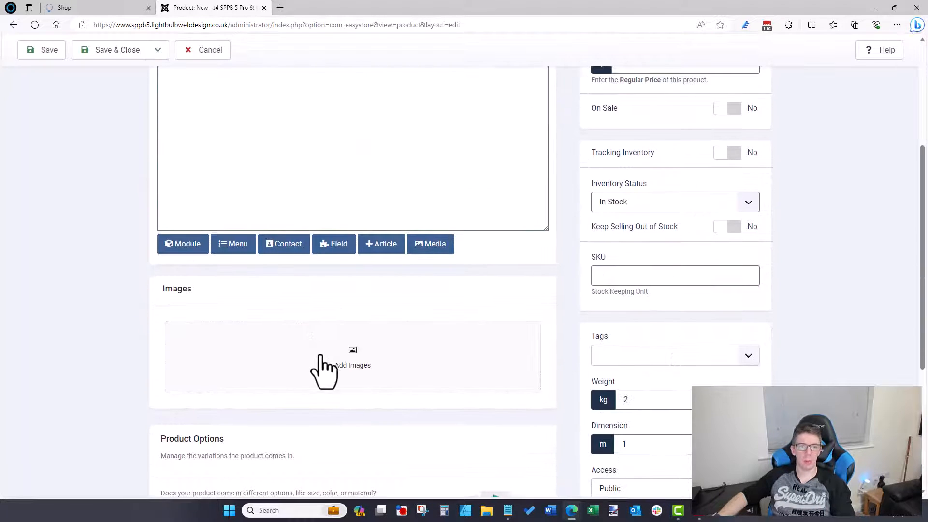
click(319, 360)
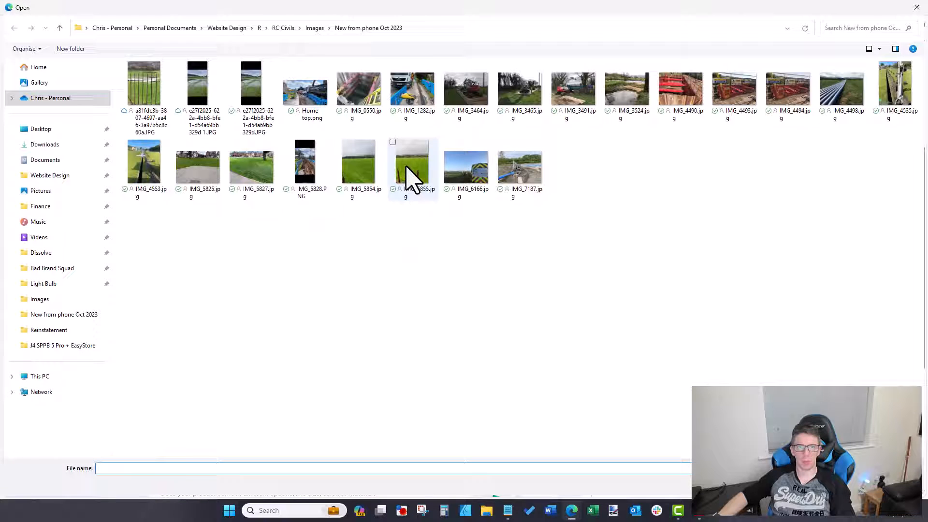
Step: Upload ad-engineering-ltd, beauty-salon, bespoke-beauty-salon and bespoke-engineering images from Desktop > Carlisle
click(62, 132)
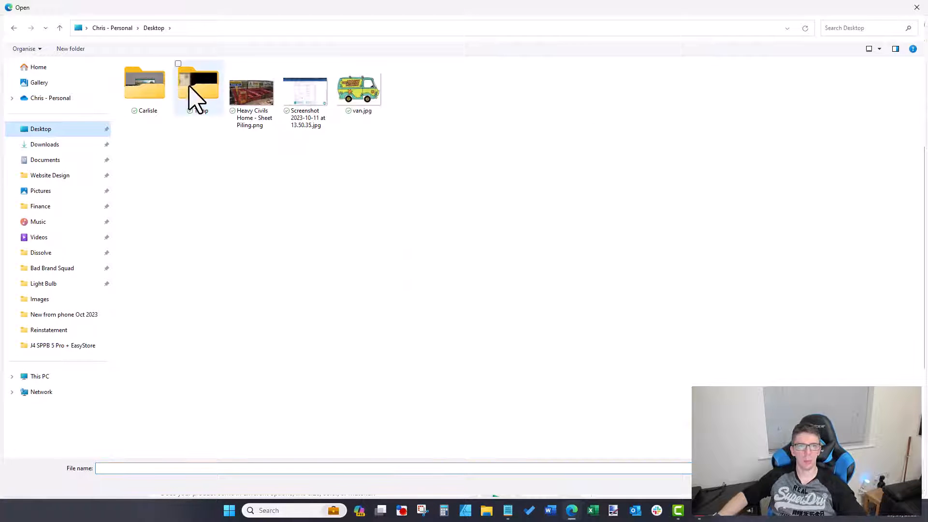
click(159, 92)
double_click(162, 102)
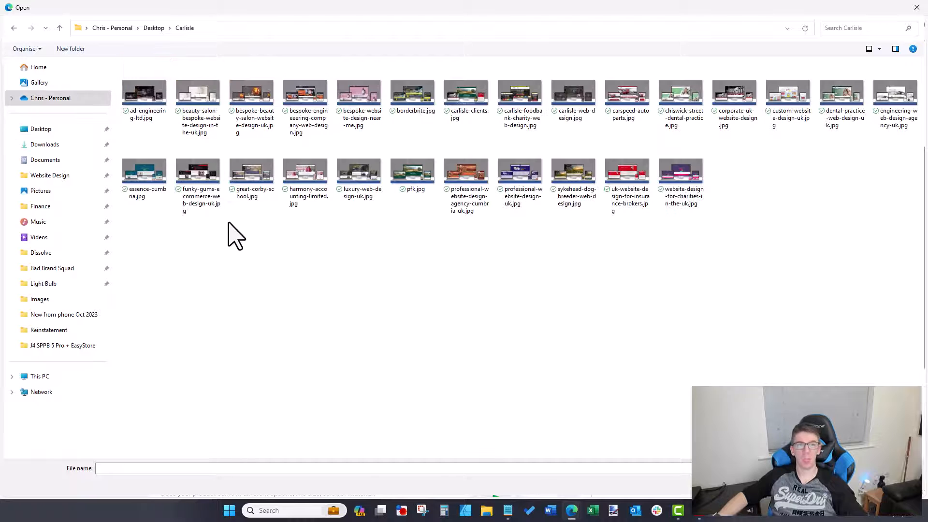
click(158, 120)
ctrl+click(198, 116)
ctrl+click(244, 120)
ctrl+click(302, 116)
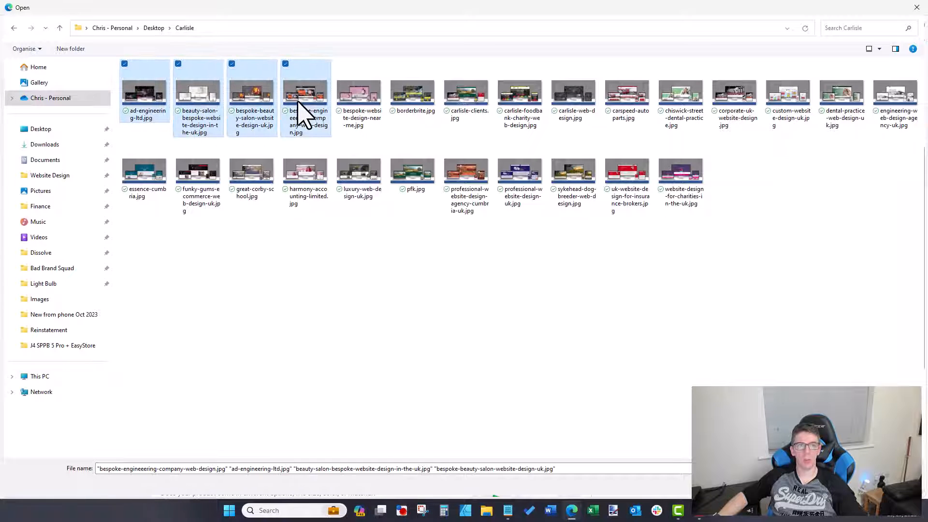
key(Return)
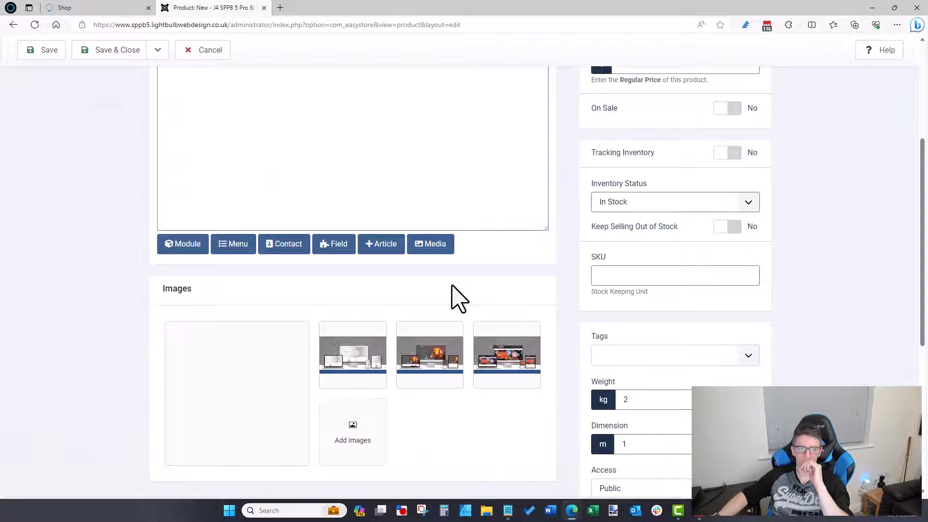
Step: Reorder the product images so the orange mockup is first, then scroll down to Product Options
scroll(442, 343, down, 2)
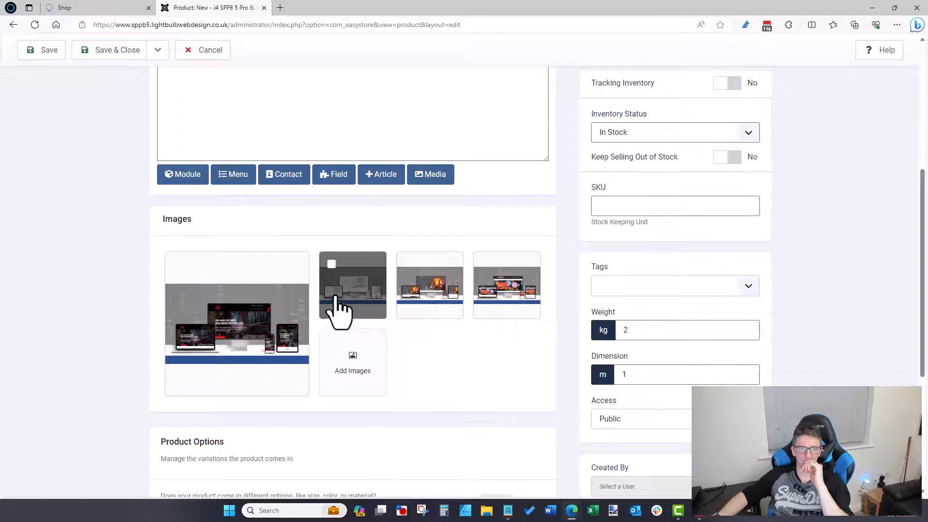
drag(334, 311, 220, 365)
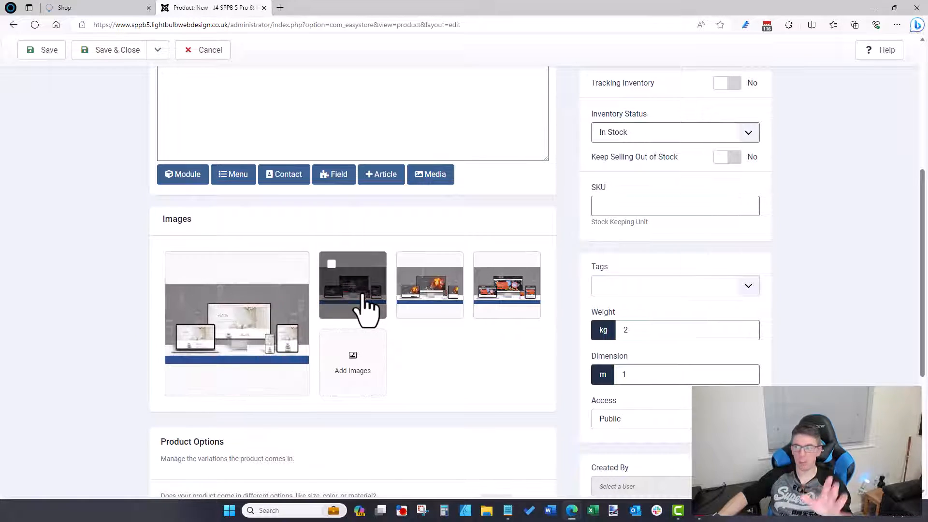
drag(421, 301, 218, 323)
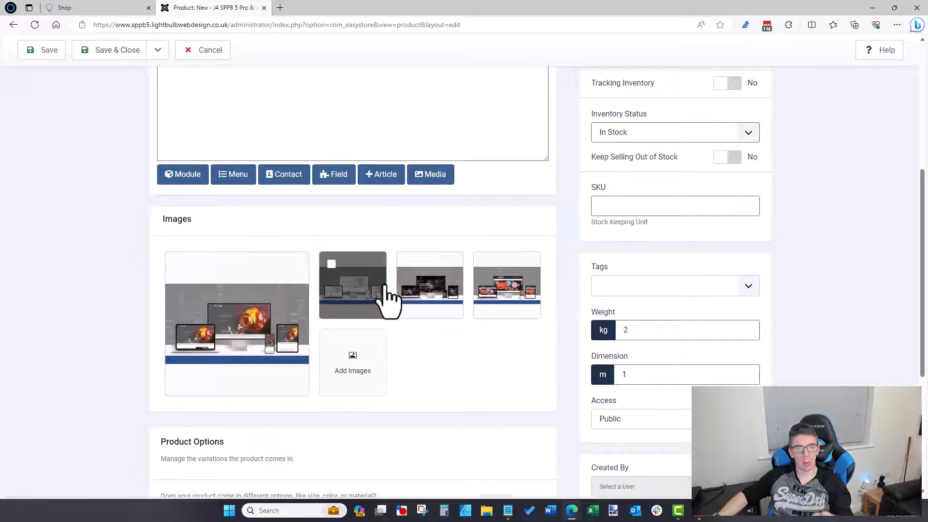
drag(389, 300, 436, 296)
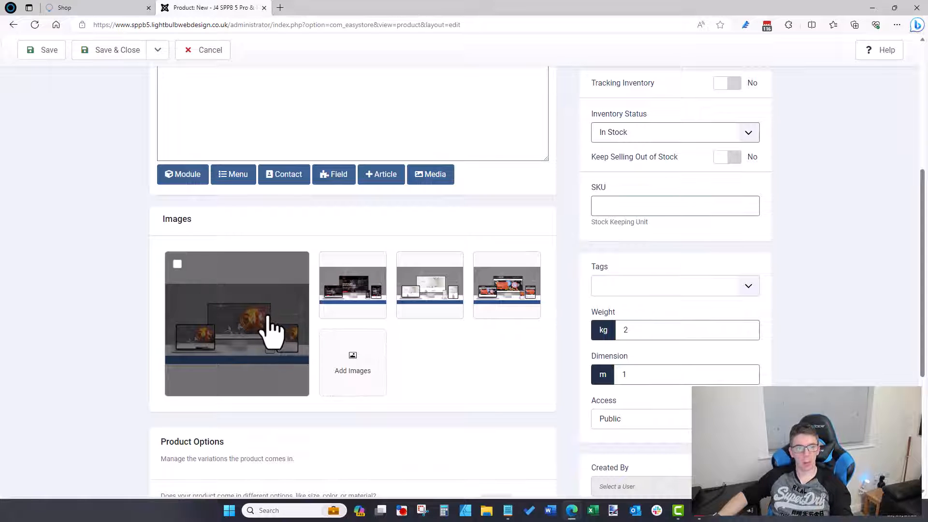
scroll(454, 346, down, 1)
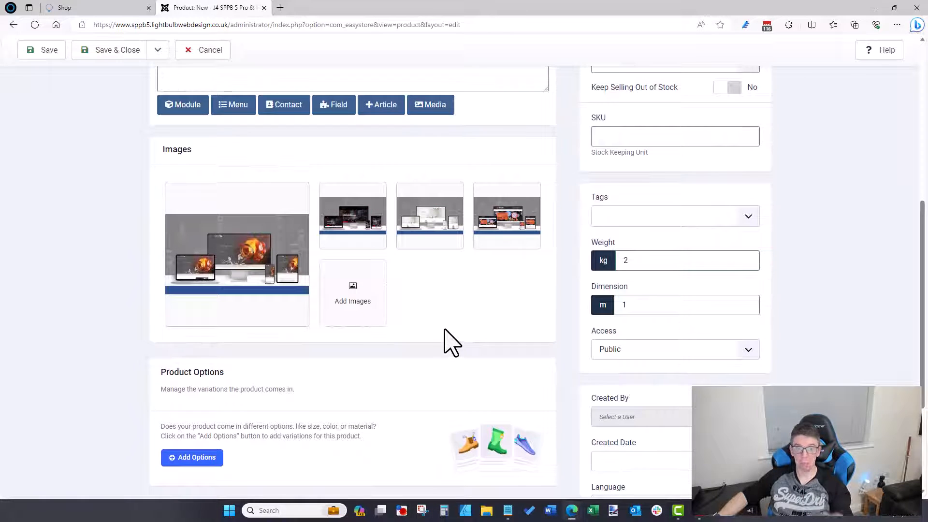
scroll(451, 340, down, 1)
scroll(450, 340, down, 1)
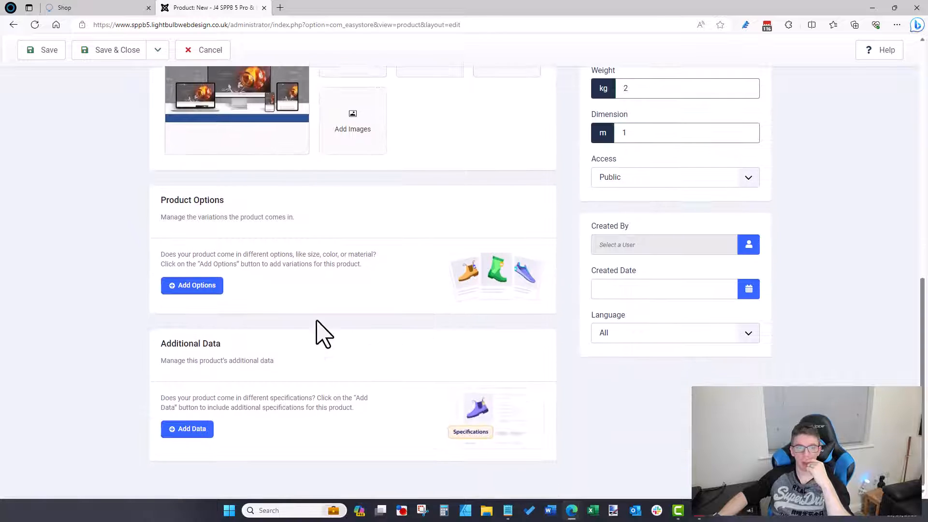
Step: Add a Colour variation with the values Red, Yellow and Blue
click(207, 288)
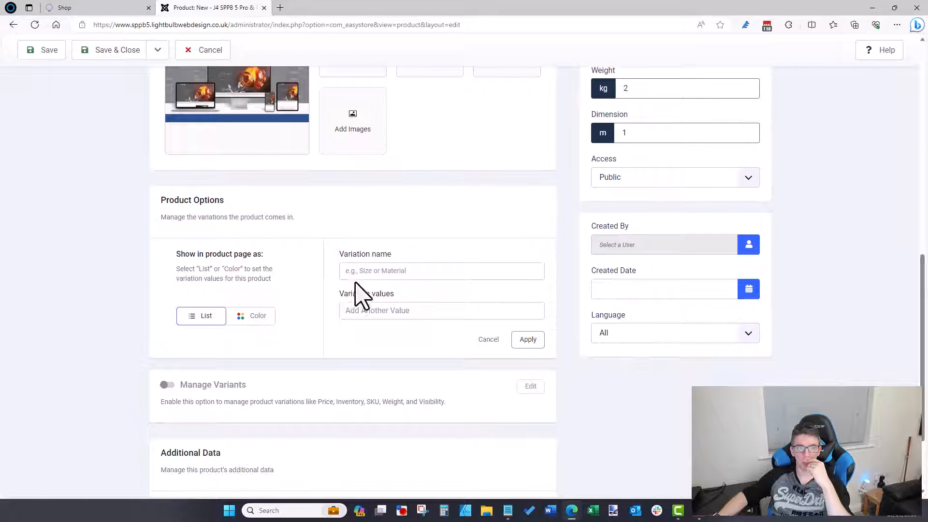
click(368, 272)
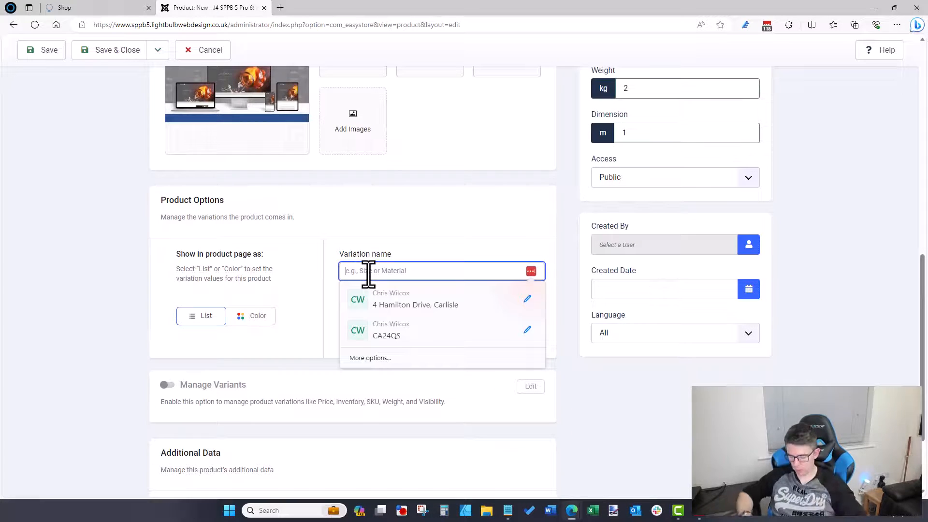
text(Colour)
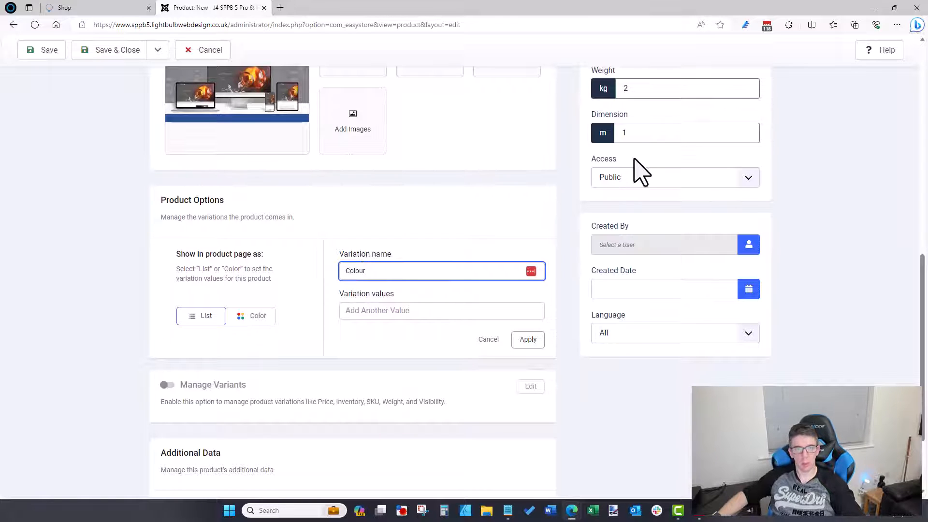
click(438, 312)
text(Red)
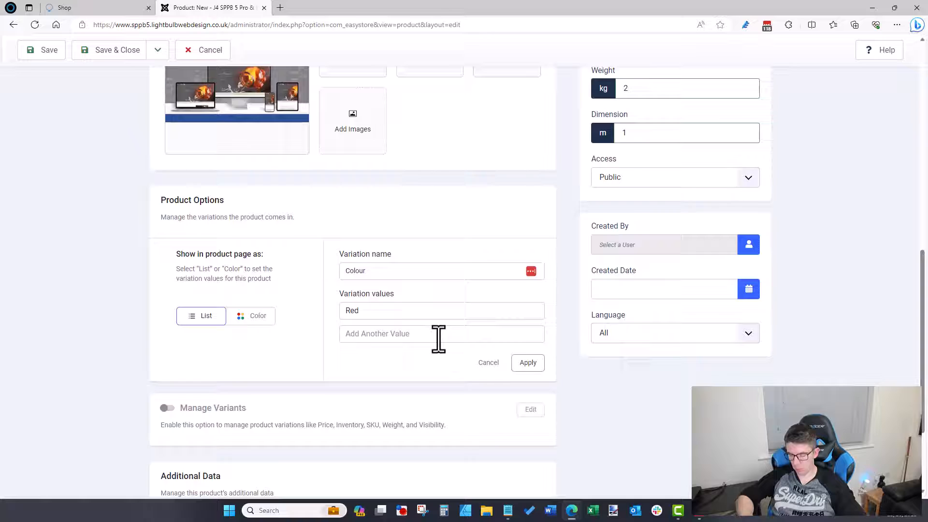
click(438, 334)
text(Yellow)
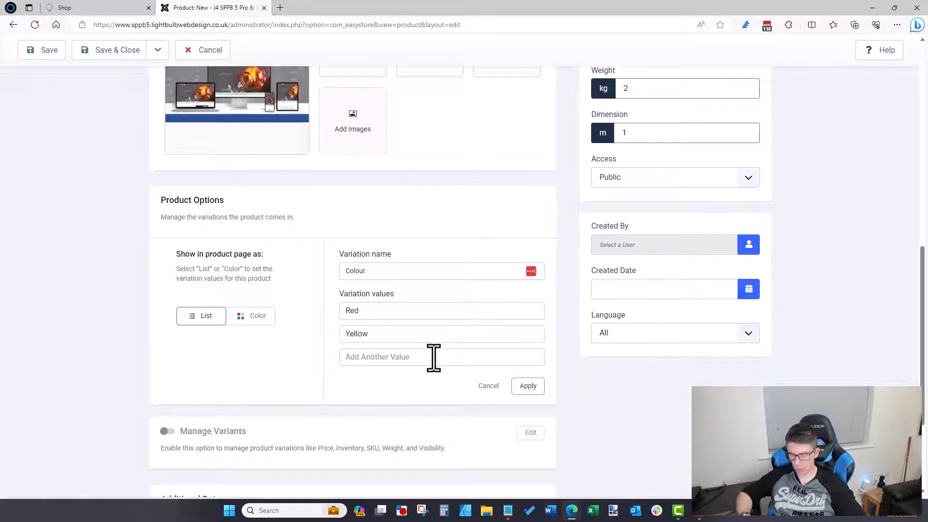
click(433, 358)
text(Blue)
click(521, 409)
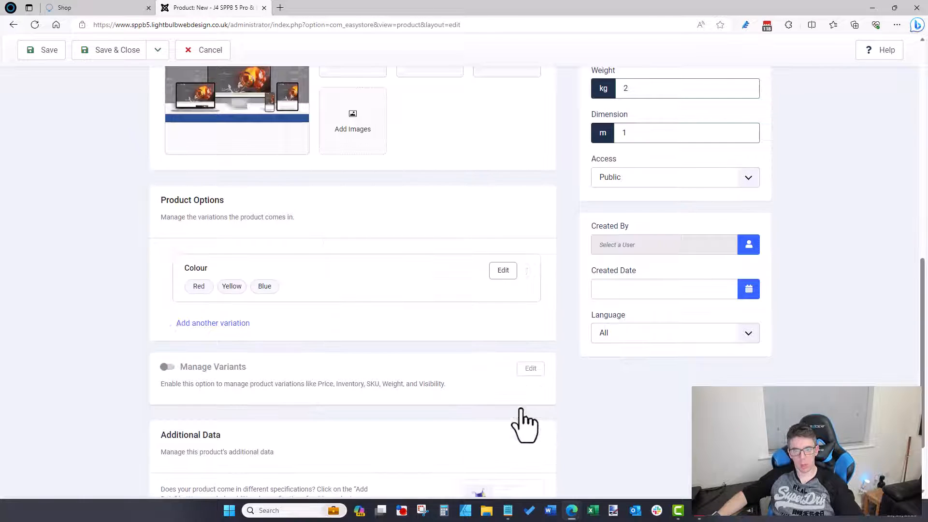
Step: Edit that variation, renaming it to Size with Small, Medium and Large values
click(502, 270)
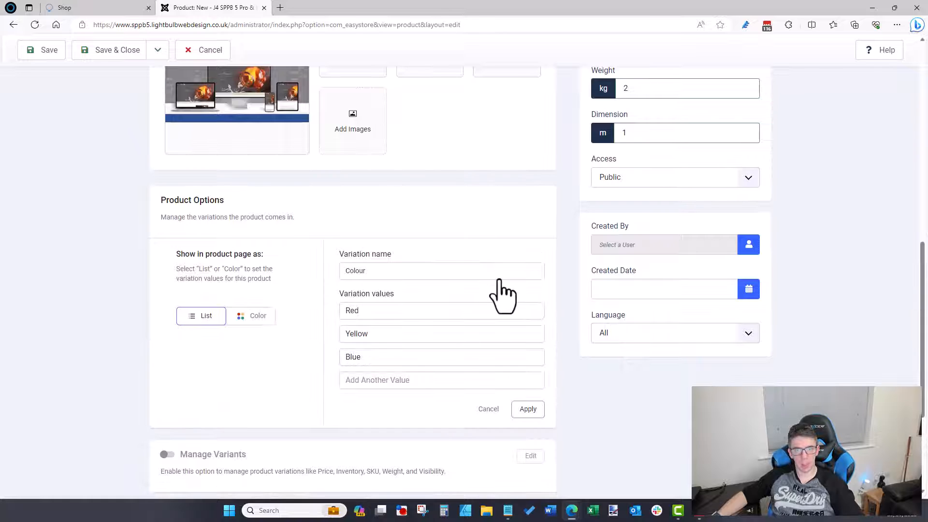
double_click(382, 272)
text(Size)
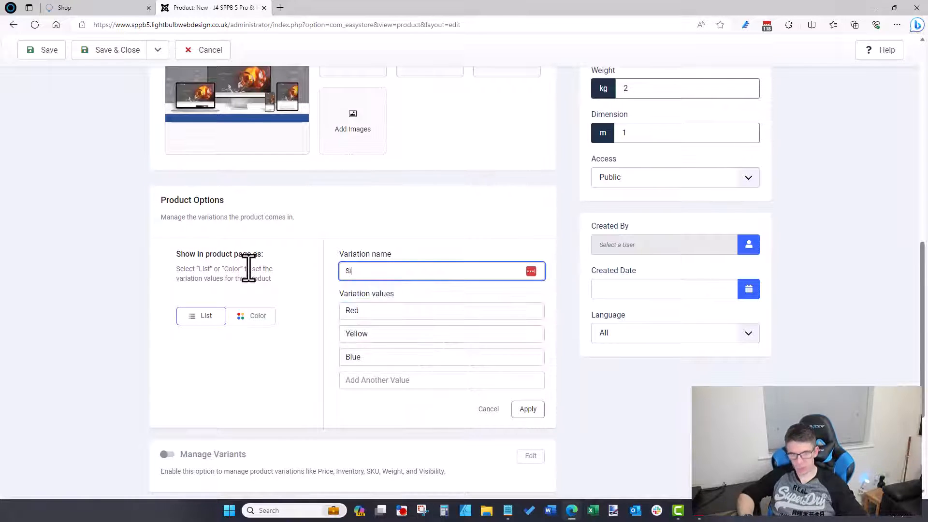
key(Tab)
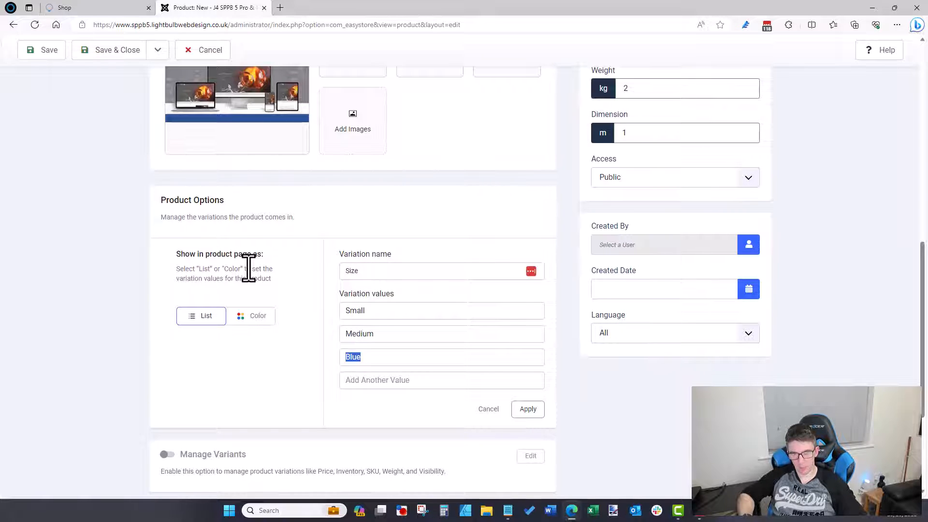
click(528, 409)
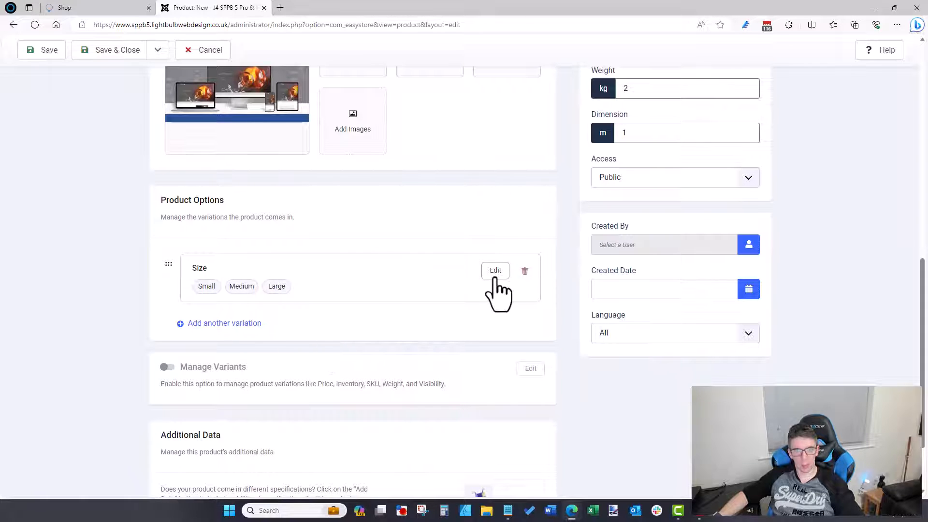
Step: Add a colour-type variation named Colour with values Red, Blue and Green
click(224, 323)
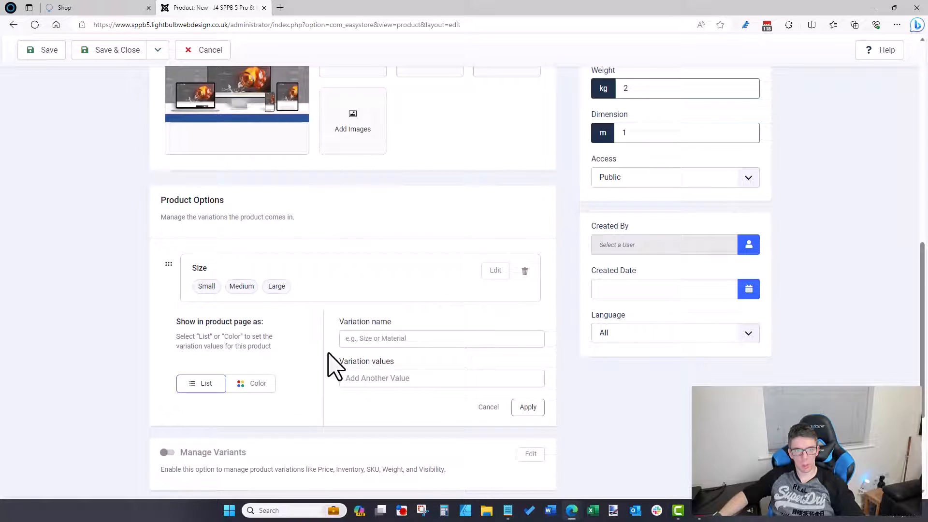
click(257, 386)
click(371, 339)
text(Colour)
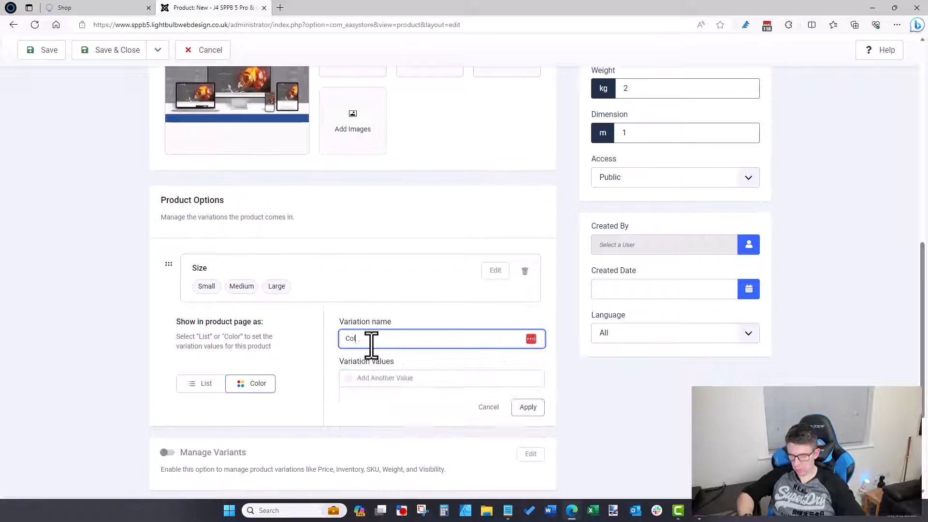
key(Tab)
text(Red)
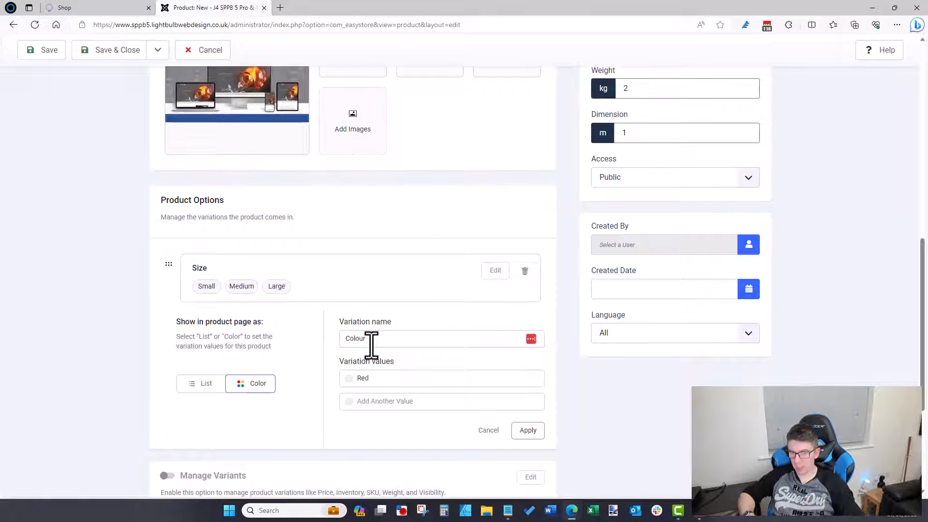
text(Blue)
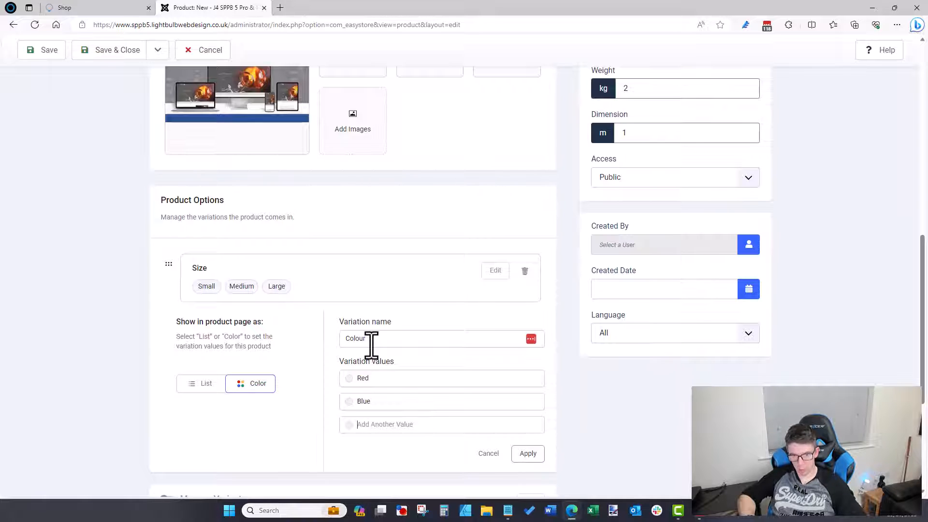
text(Green)
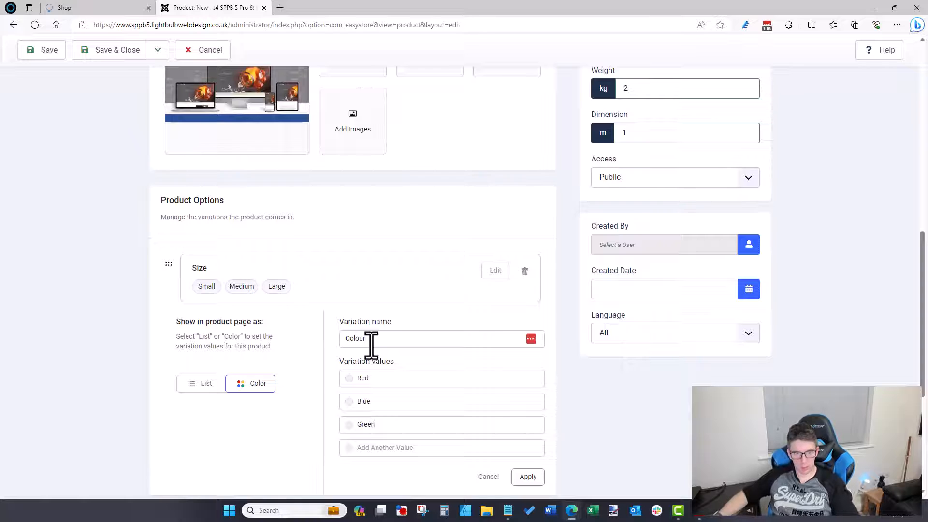
click(528, 477)
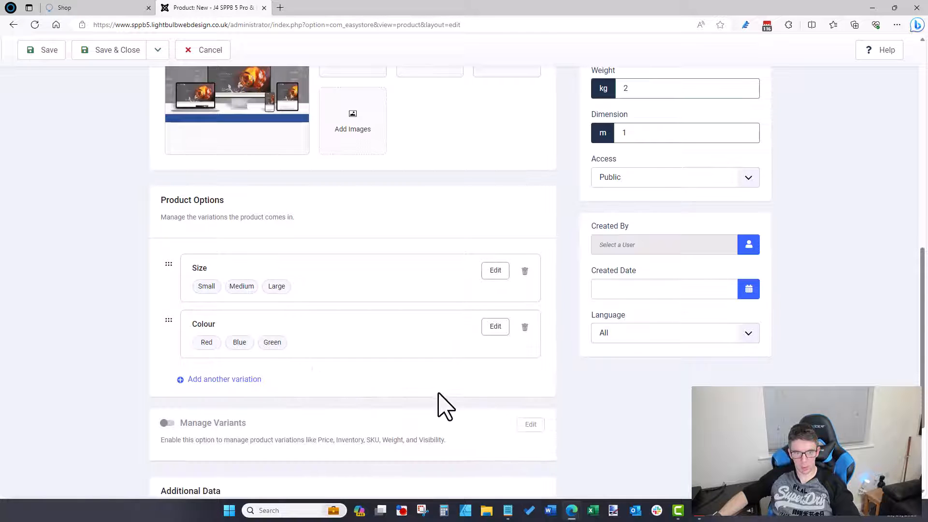
Step: Give the Red value a red swatch and the Blue value a light blue swatch
click(495, 326)
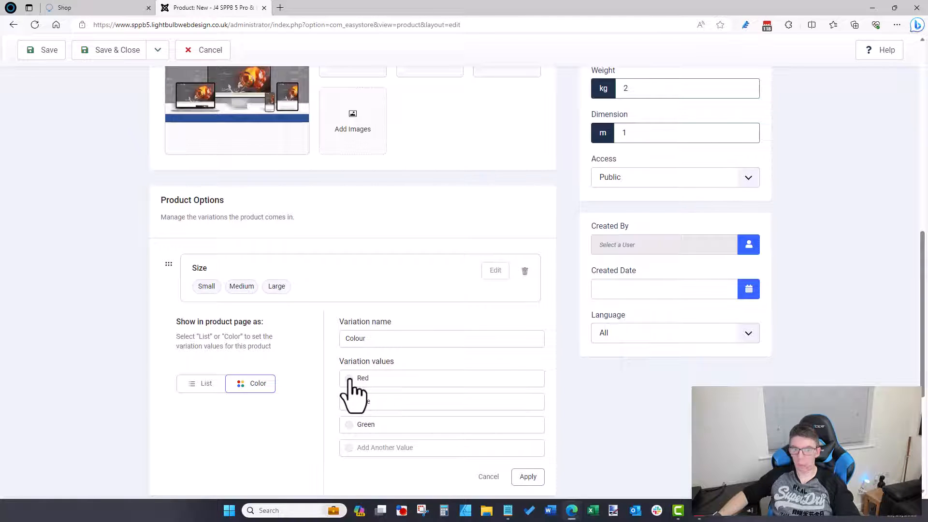
scroll(363, 338, down, 3)
click(349, 242)
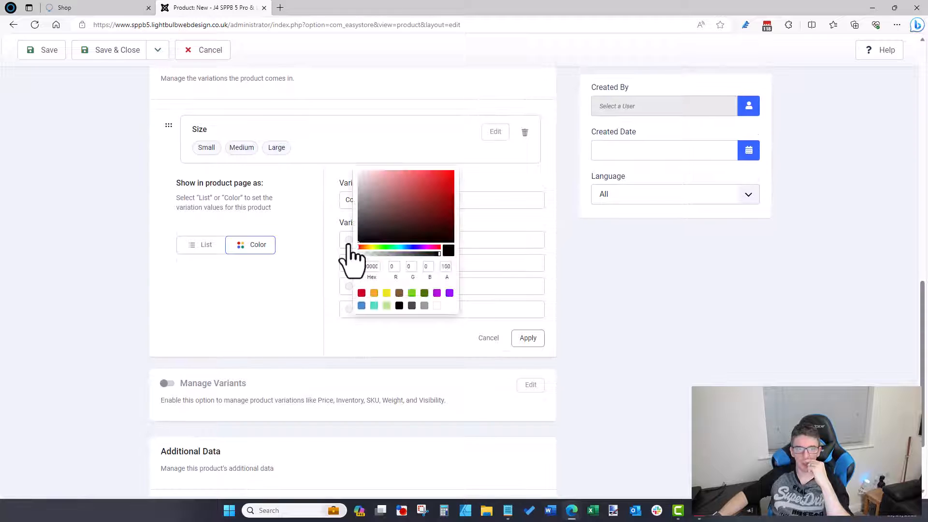
drag(405, 229, 454, 168)
click(472, 185)
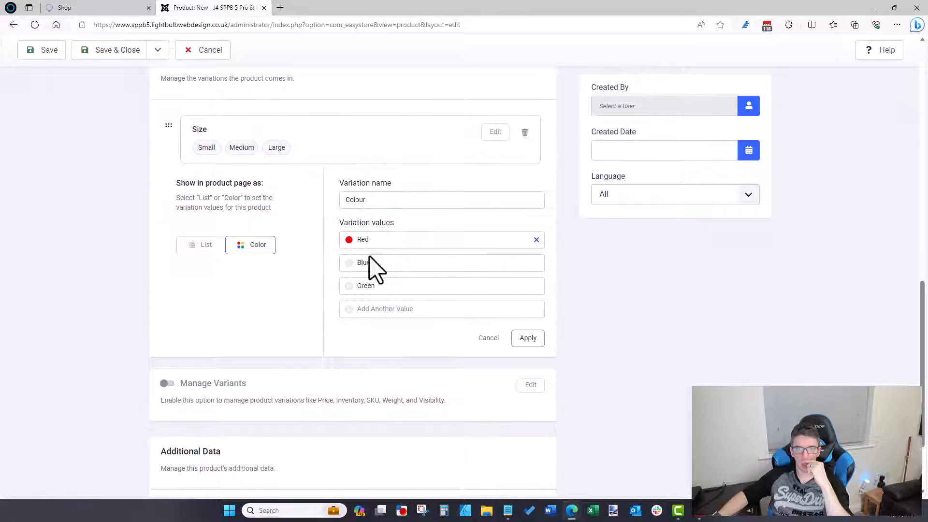
click(349, 262)
click(403, 270)
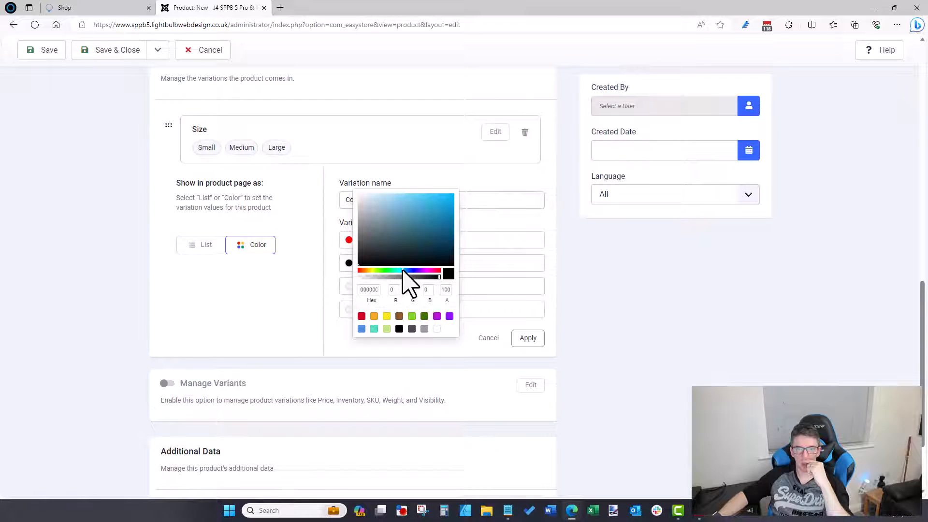
drag(420, 251, 464, 198)
click(476, 195)
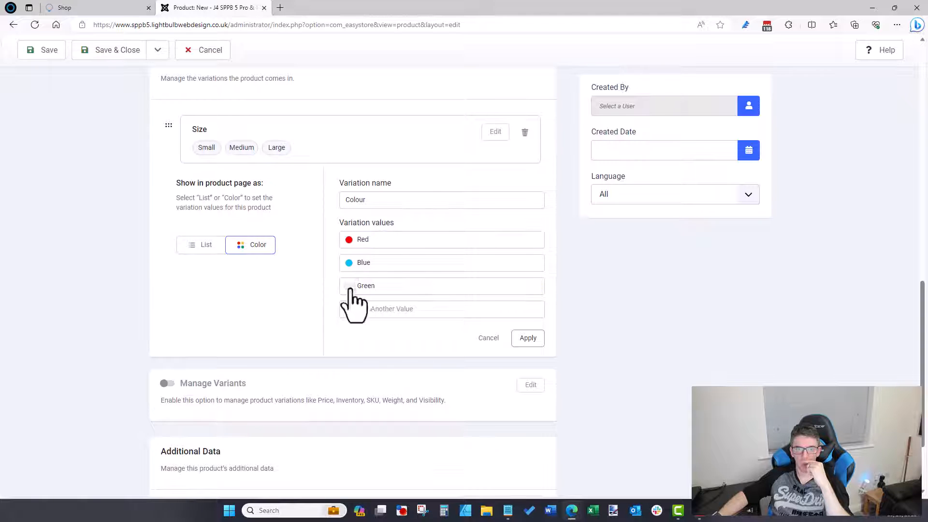
Step: Give the Green value a bright green swatch and apply the Colour variation
click(349, 285)
click(389, 294)
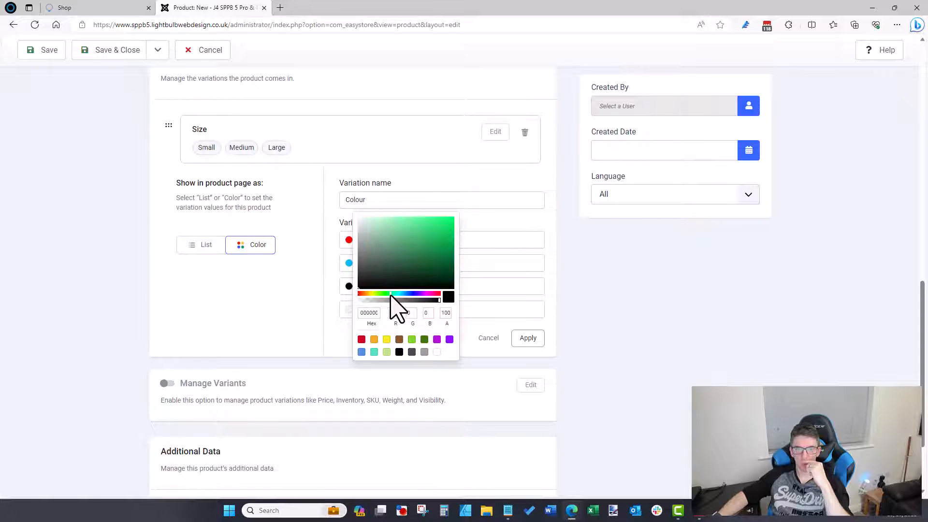
drag(428, 268, 467, 207)
click(467, 209)
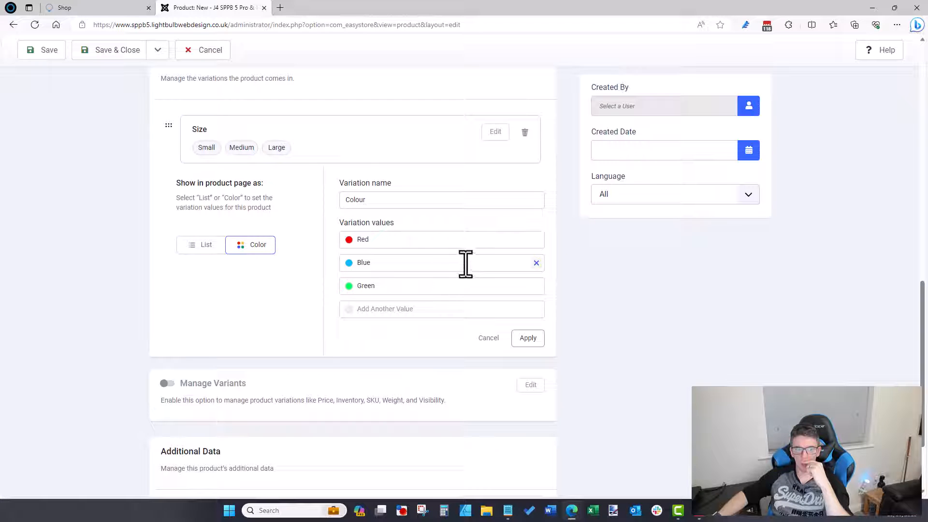
click(531, 341)
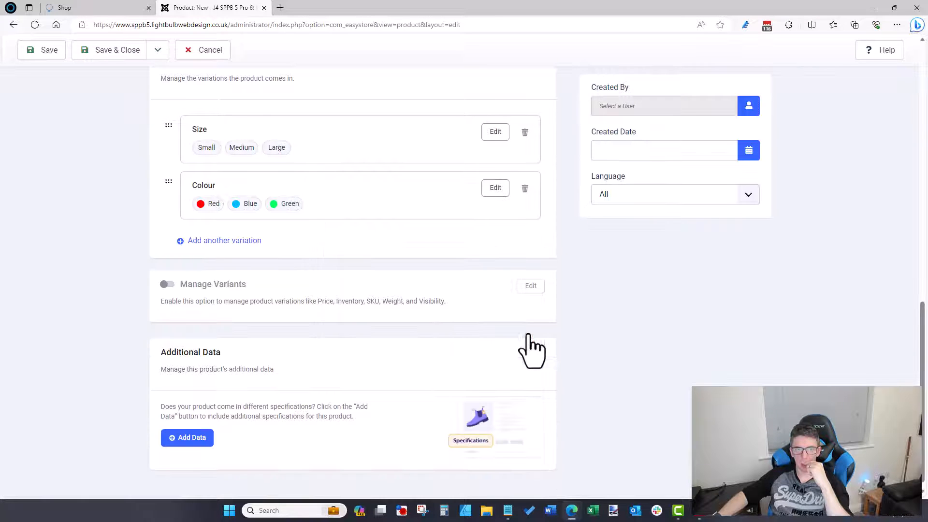
scroll(408, 314, up, 1)
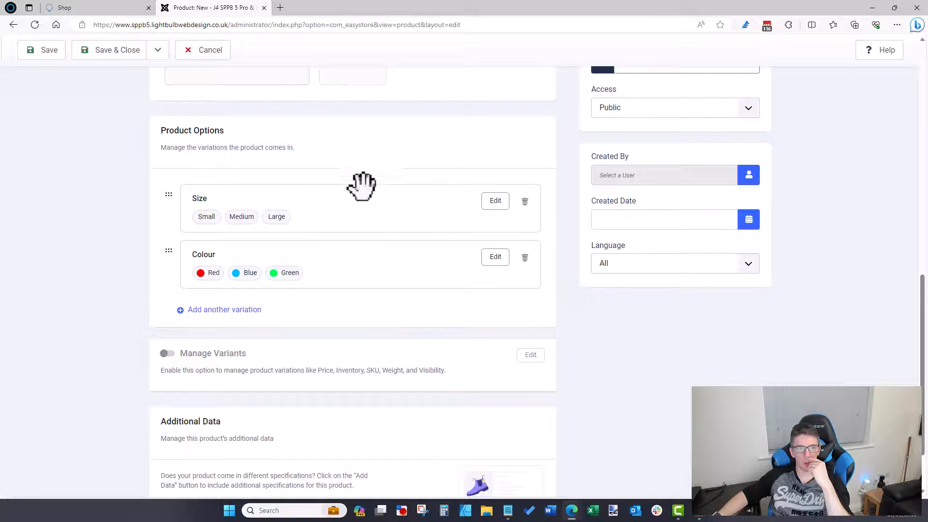
scroll(361, 187, up, 5)
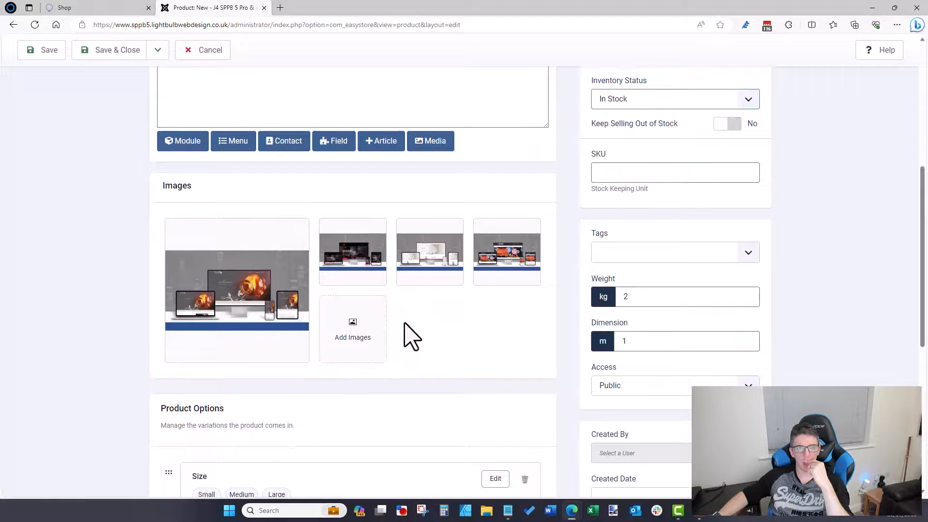
scroll(410, 336, down, 4)
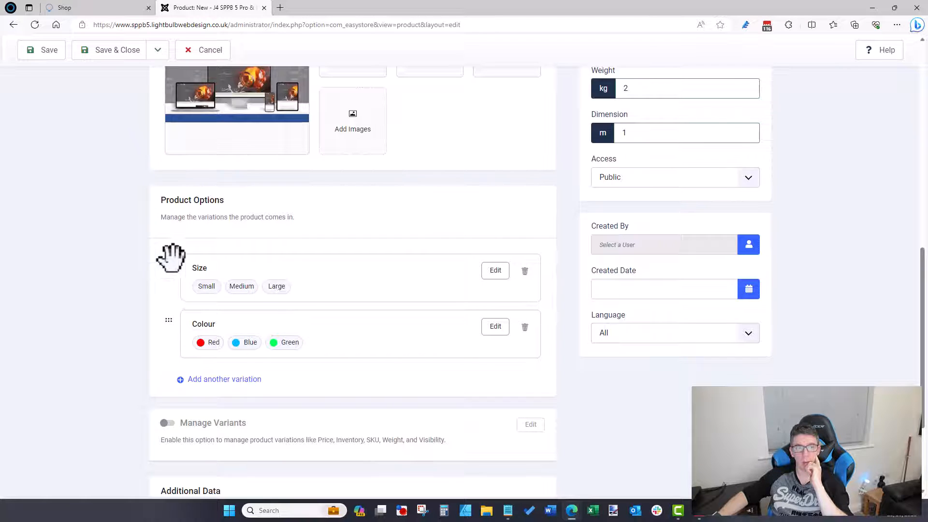
mouse_move(166, 261)
mouse_down()
mouse_move(174, 325)
mouse_move(161, 259)
mouse_move(170, 257)
mouse_up()
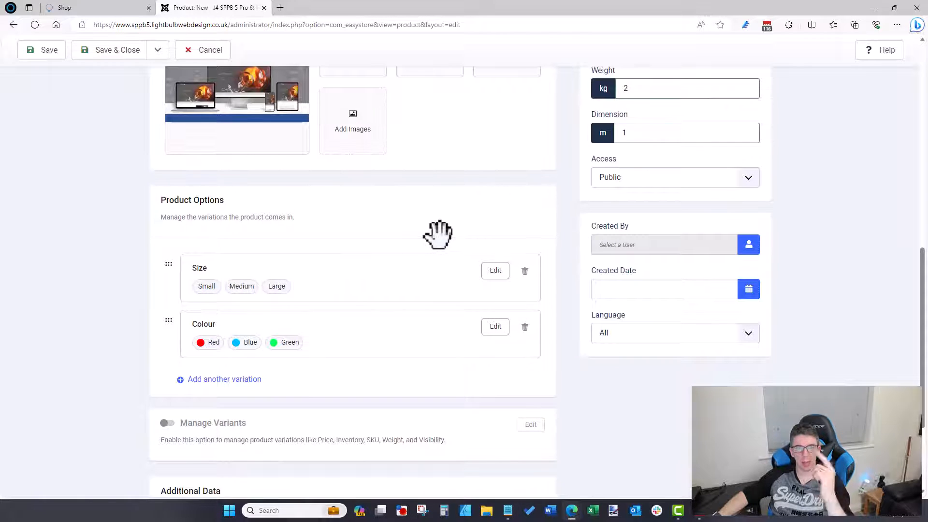
scroll(438, 234, up, 4)
click(331, 230)
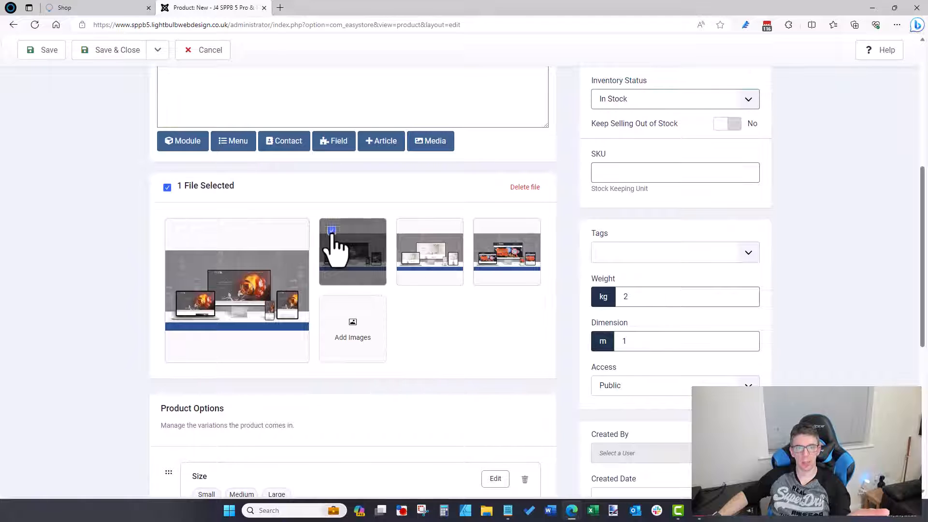
click(332, 230)
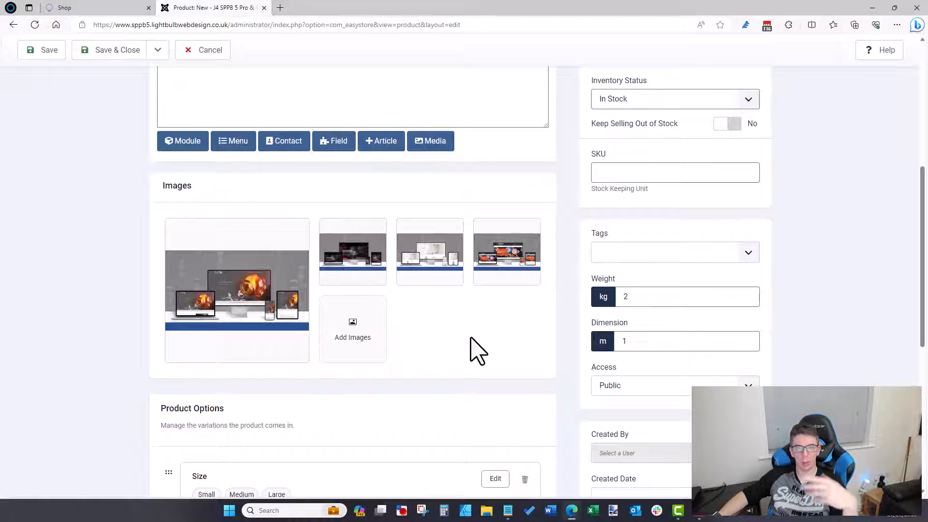
scroll(470, 351, down, 3)
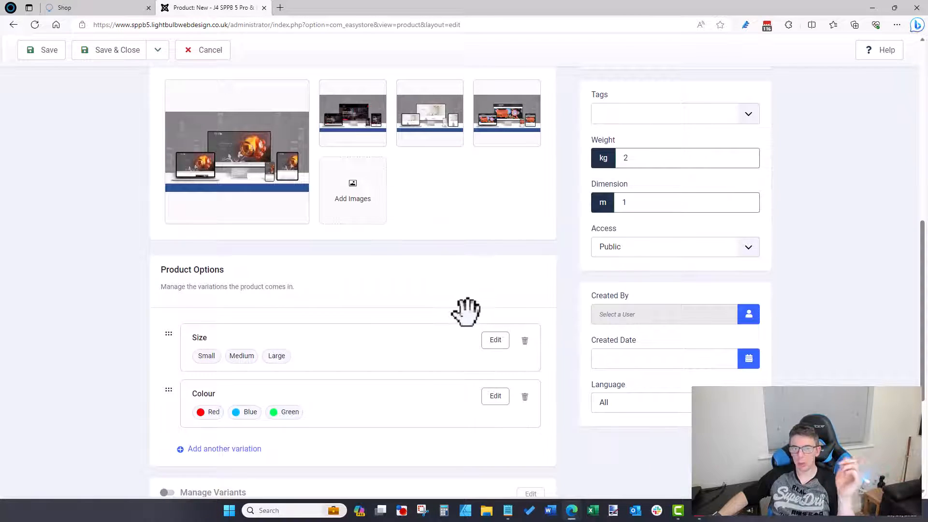
scroll(464, 311, down, 3)
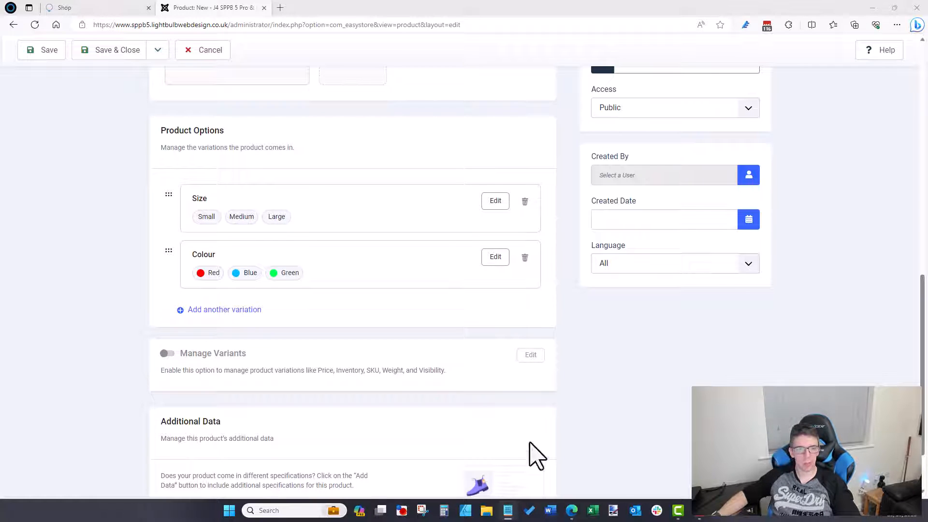
click(385, 338)
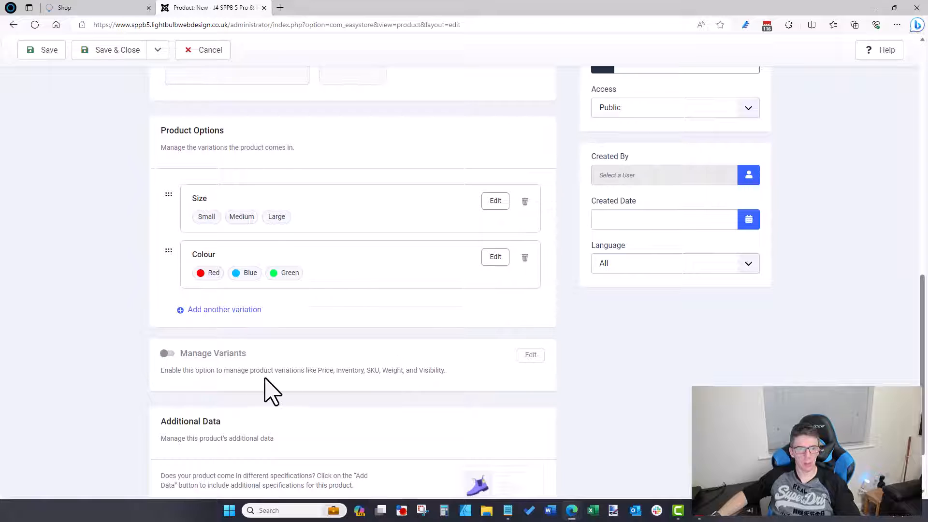
Step: Turn on Manage Variants to generate the Size | Colour variant rows
click(165, 355)
scroll(331, 374, down, 3)
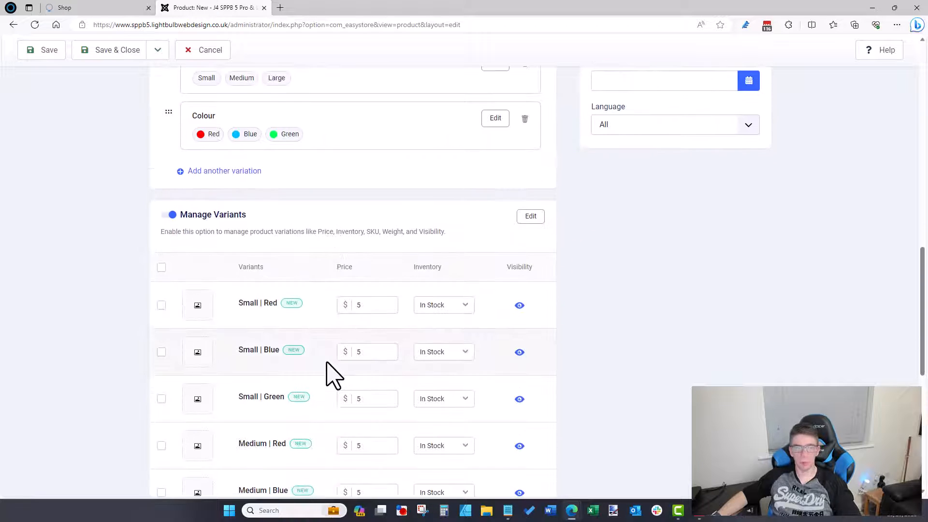
scroll(328, 373, down, 3)
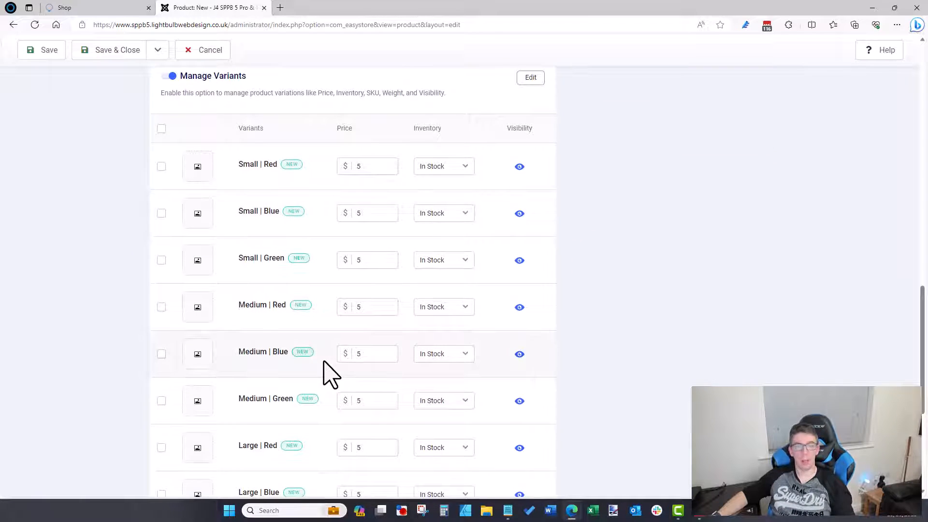
scroll(329, 373, up, 3)
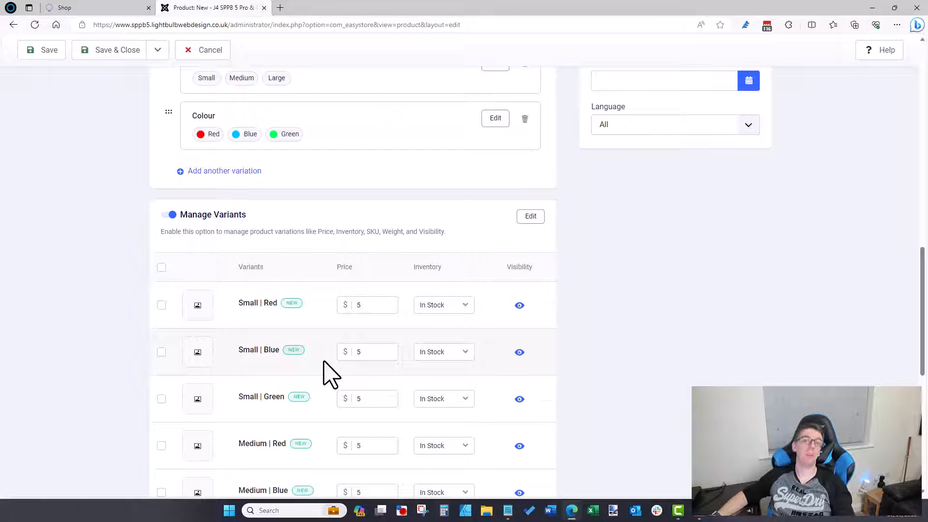
Step: Toggle Small | Red's visibility off and back on, and keep it In Stock
click(519, 306)
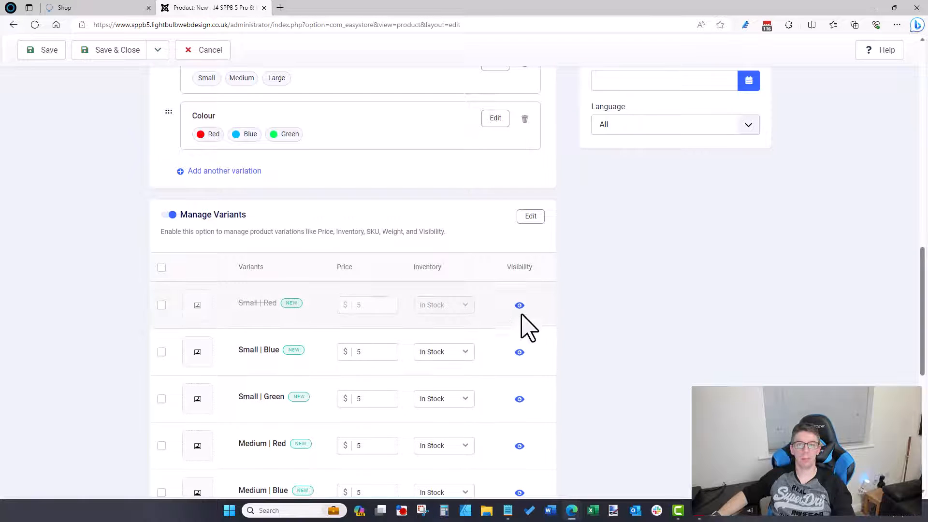
click(519, 305)
scroll(624, 352, down, 6)
scroll(626, 351, down, 3)
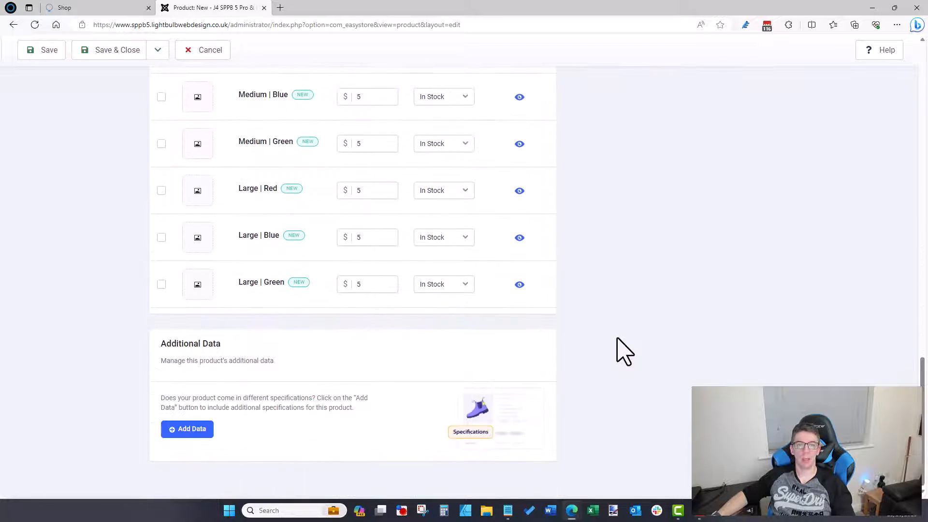
scroll(626, 351, up, 9)
scroll(623, 351, down, 1)
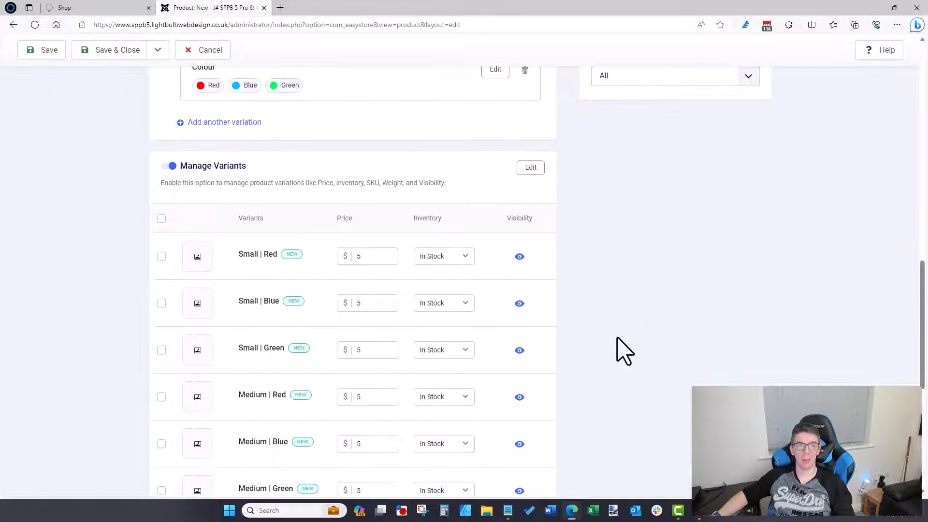
scroll(198, 155, up, 3)
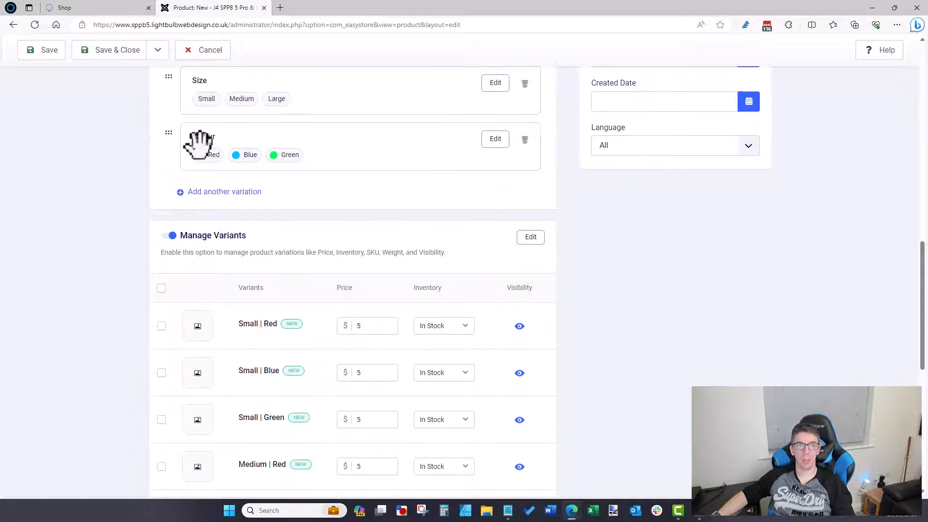
scroll(306, 281, down, 2)
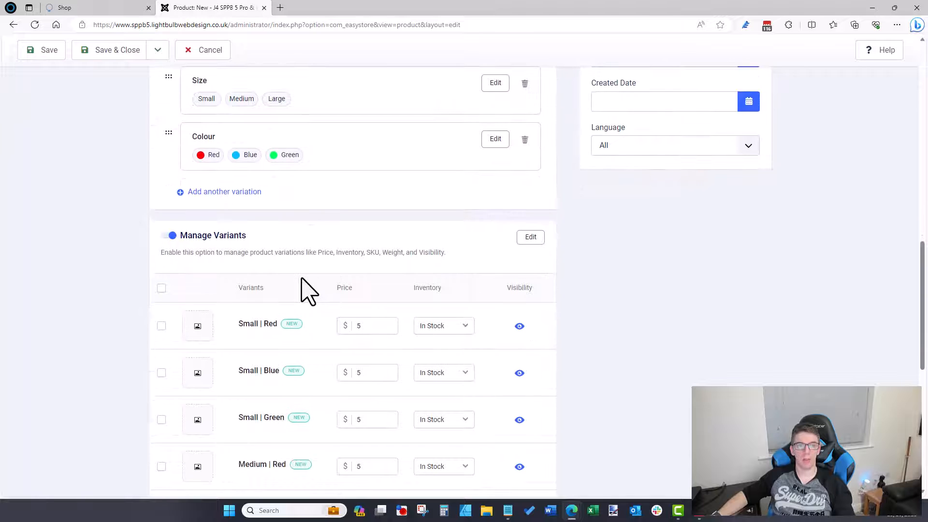
scroll(307, 290, down, 1)
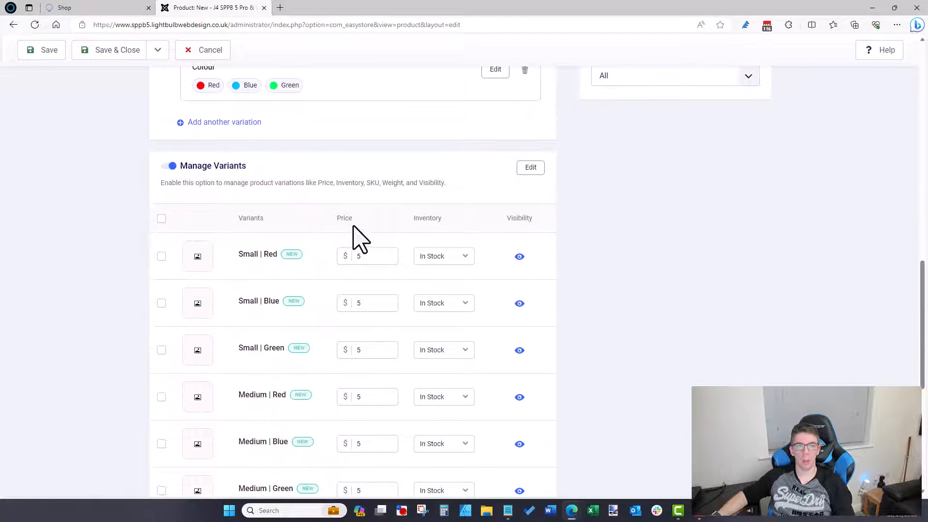
click(431, 258)
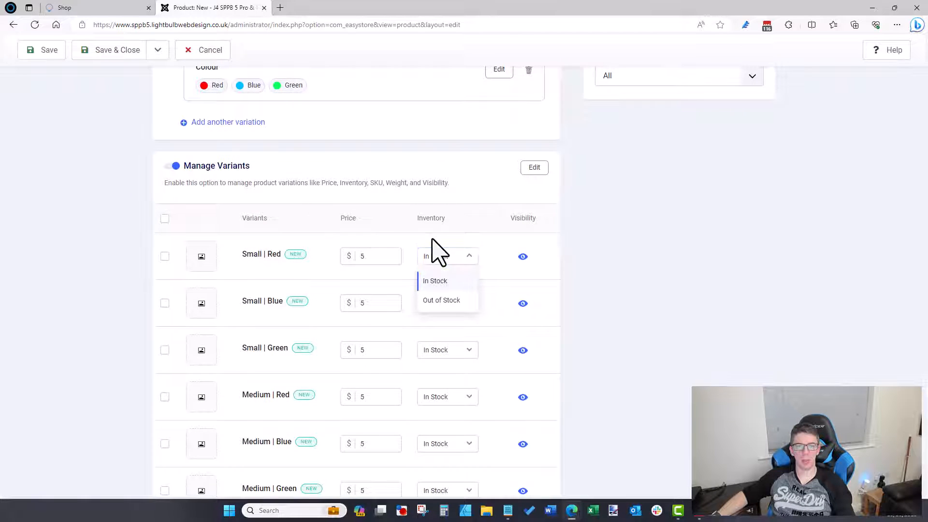
click(434, 241)
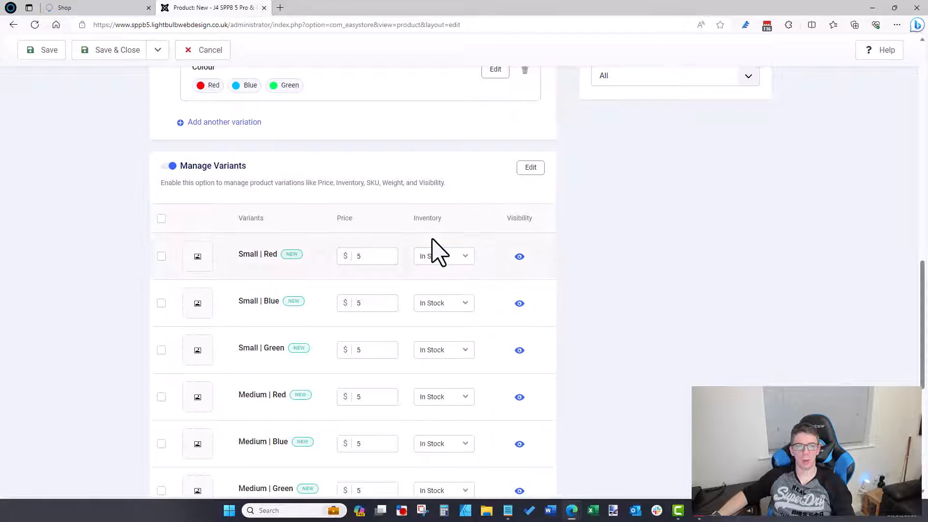
click(197, 256)
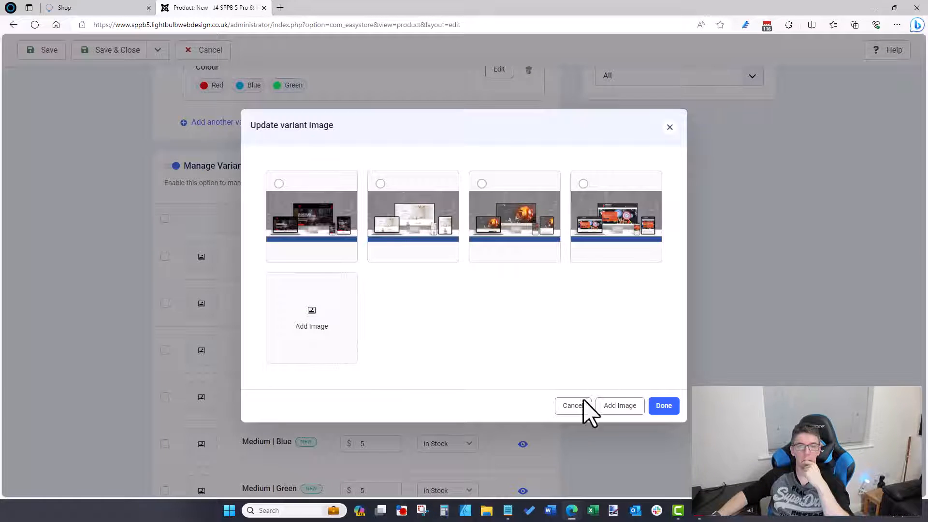
click(566, 406)
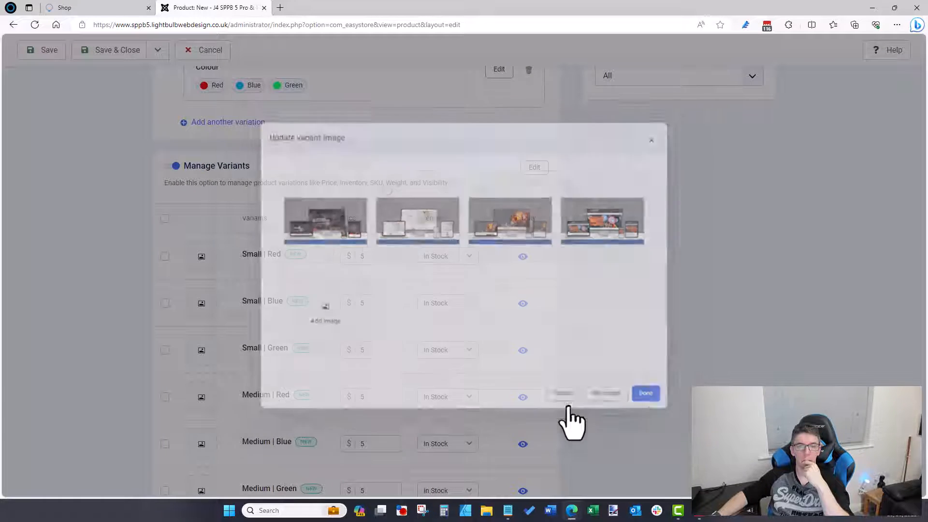
scroll(598, 348, up, 4)
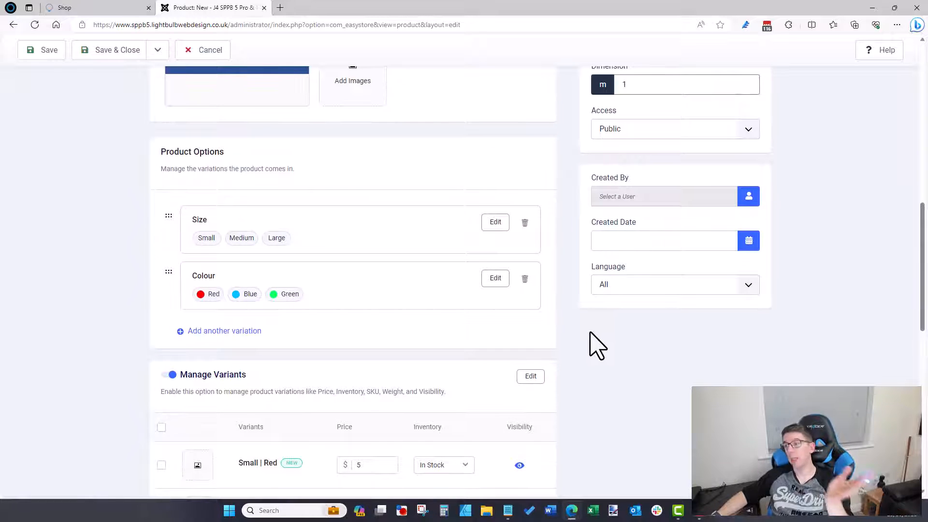
scroll(585, 352, down, 4)
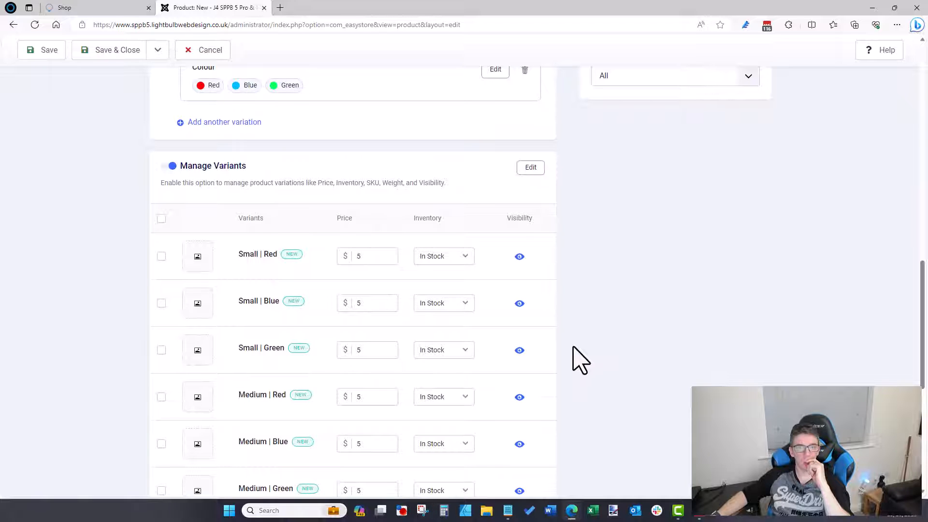
scroll(580, 357, down, 7)
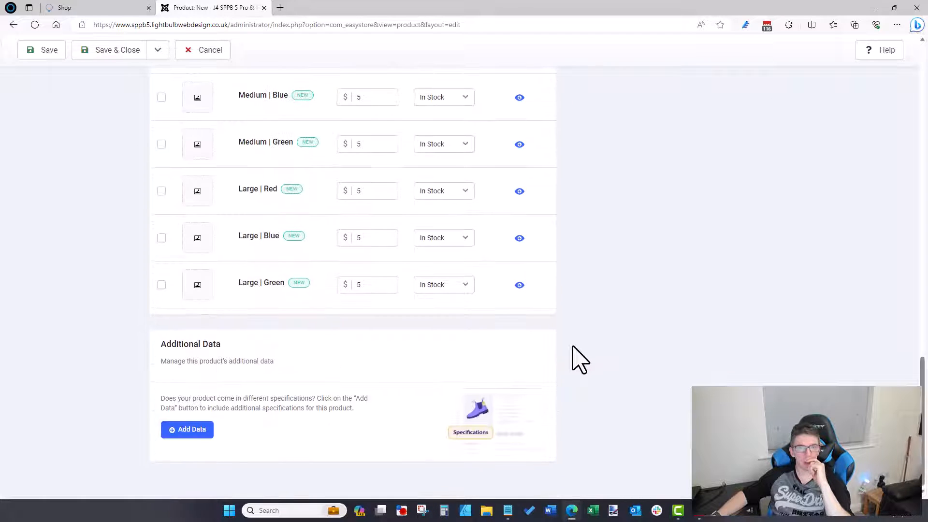
scroll(578, 356, up, 7)
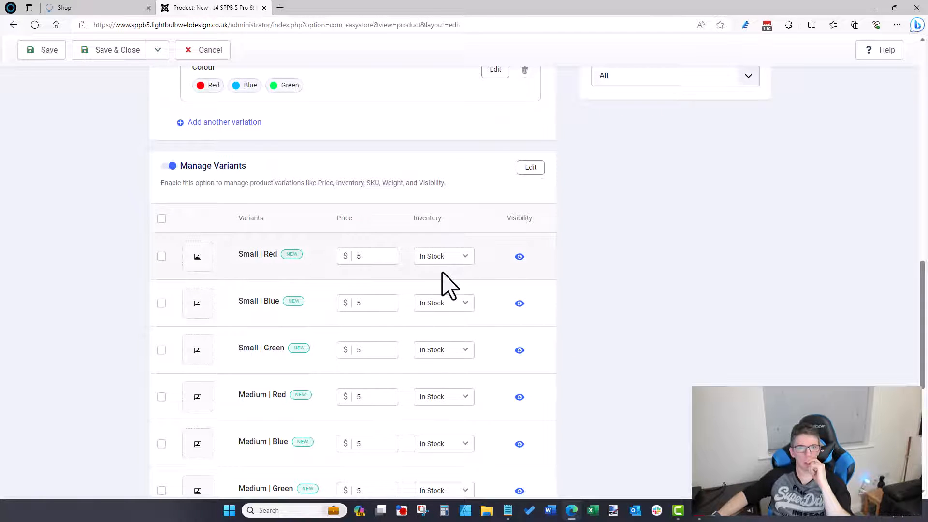
scroll(445, 283, up, 3)
click(488, 153)
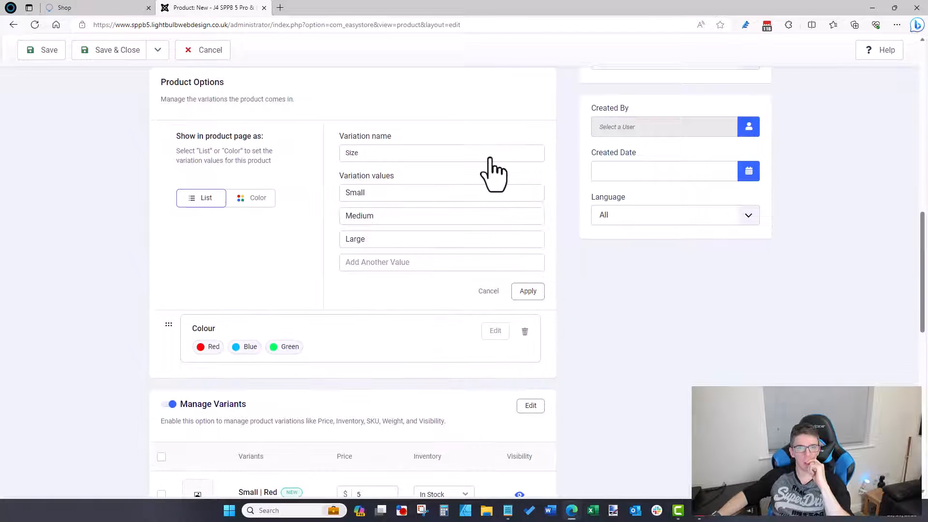
click(525, 292)
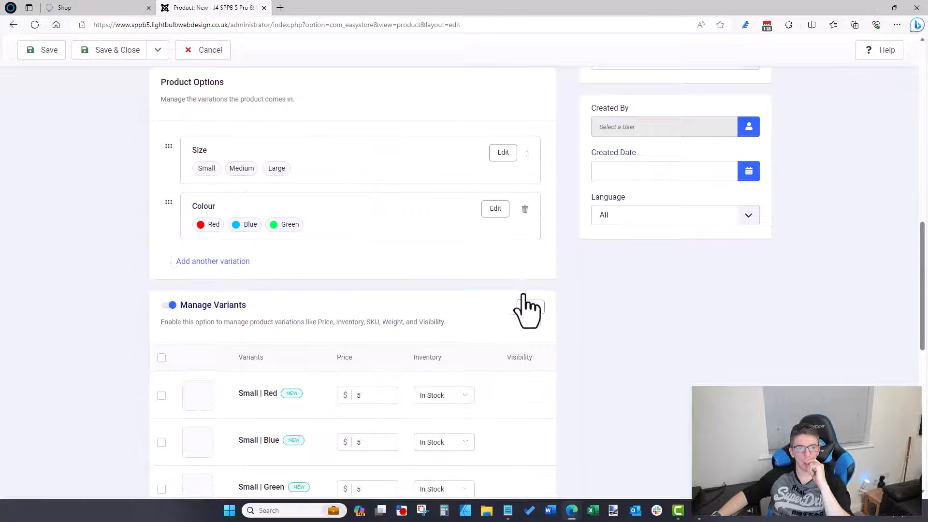
scroll(320, 310, up, 3)
scroll(321, 310, up, 5)
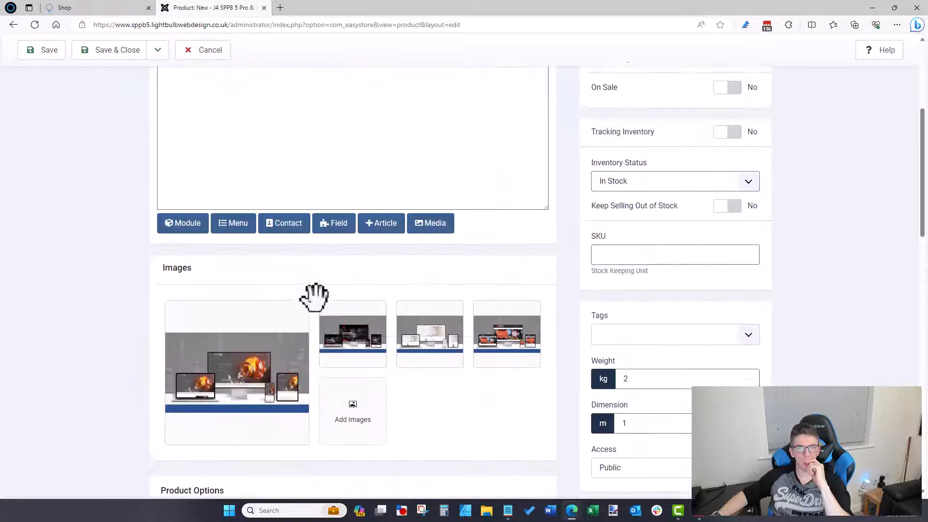
Step: Turn on inventory tracking for the product and save it
scroll(683, 252, up, 2)
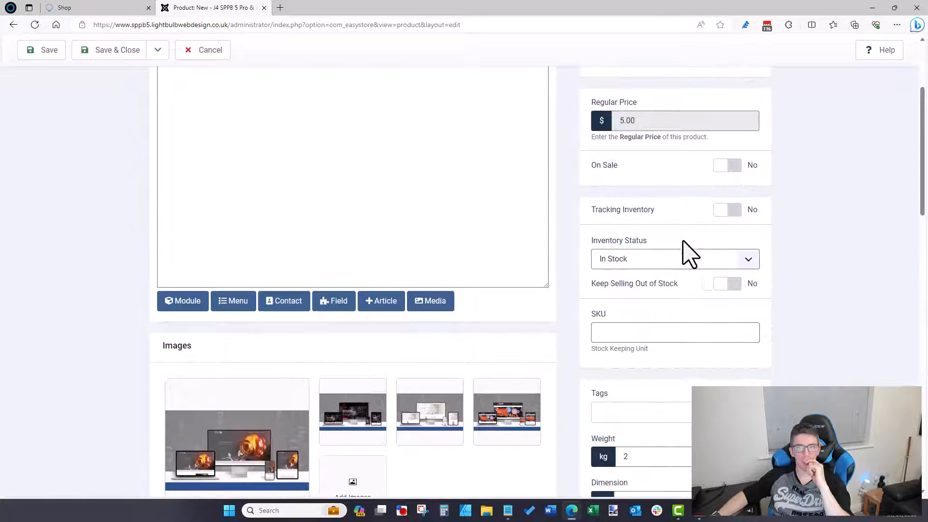
click(727, 227)
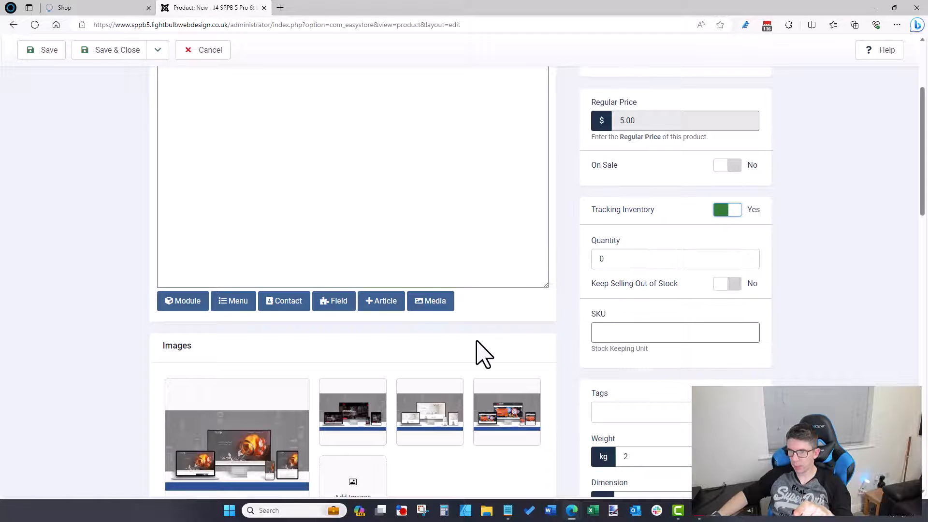
scroll(483, 353, down, 10)
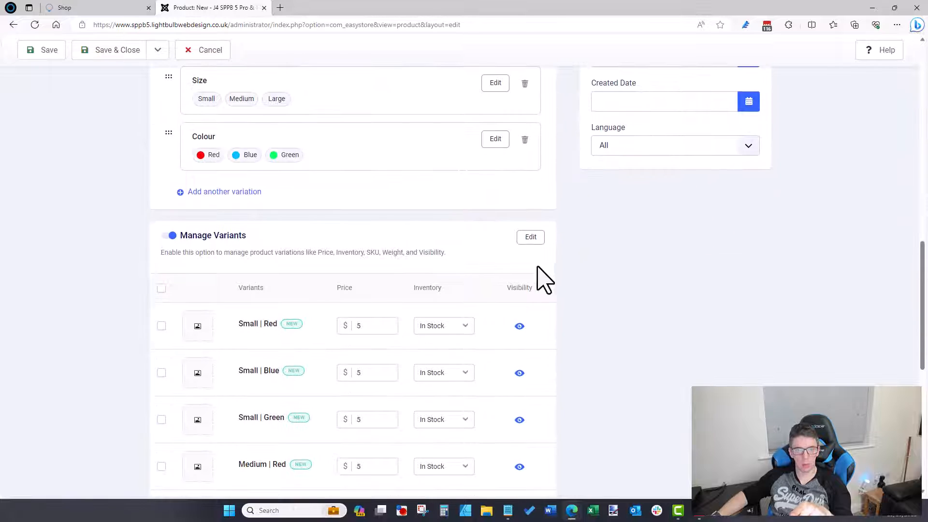
scroll(613, 333, up, 15)
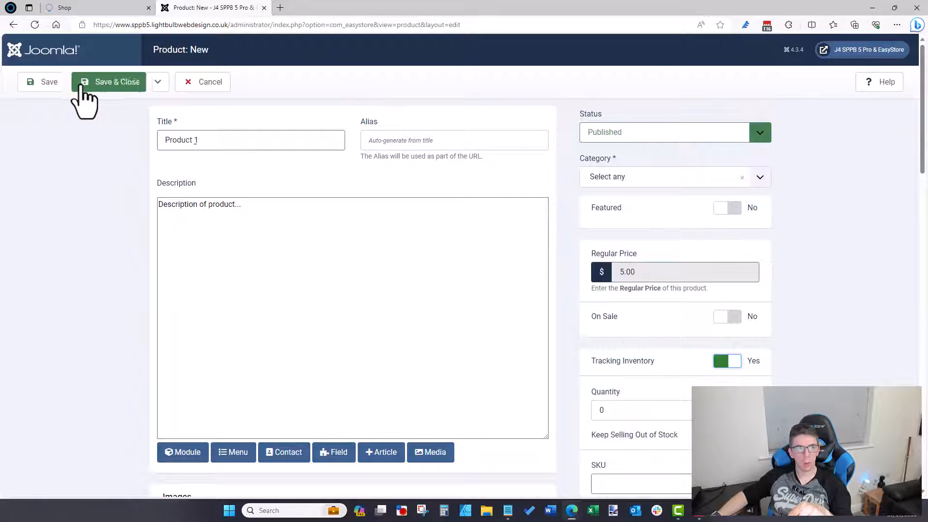
click(49, 82)
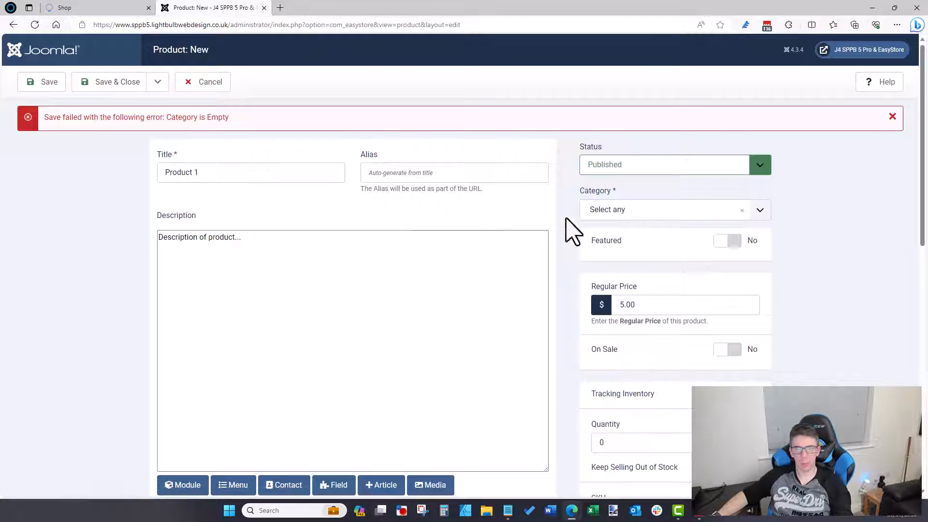
Step: Assign the product to Category 1 and save it
click(615, 211)
click(604, 273)
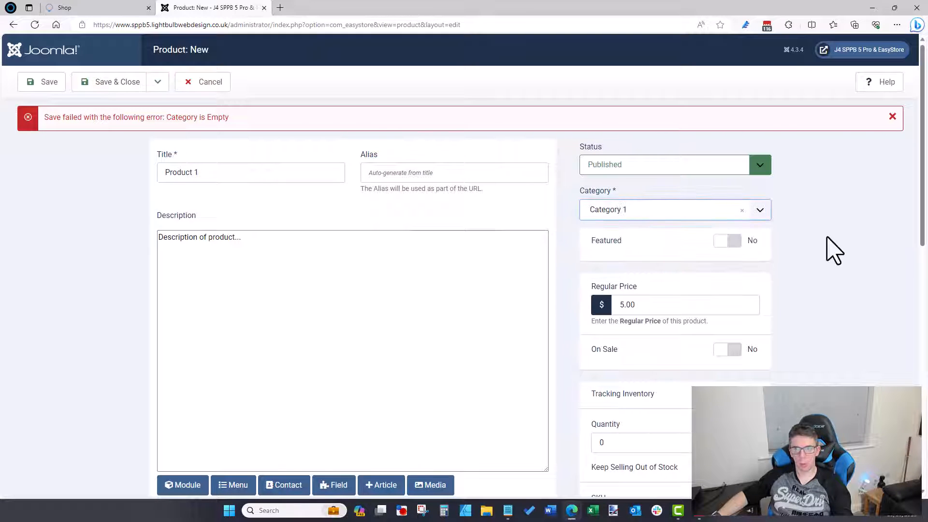
click(53, 90)
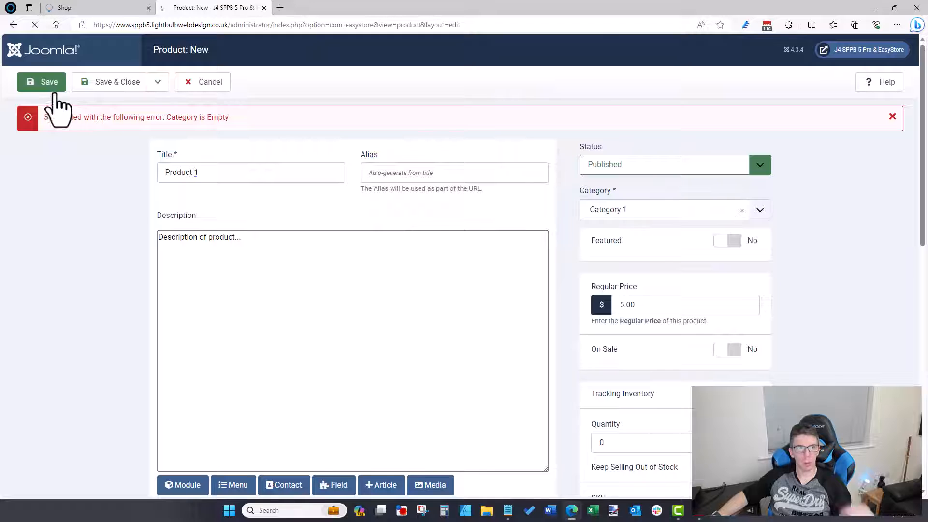
scroll(429, 171, down, 1)
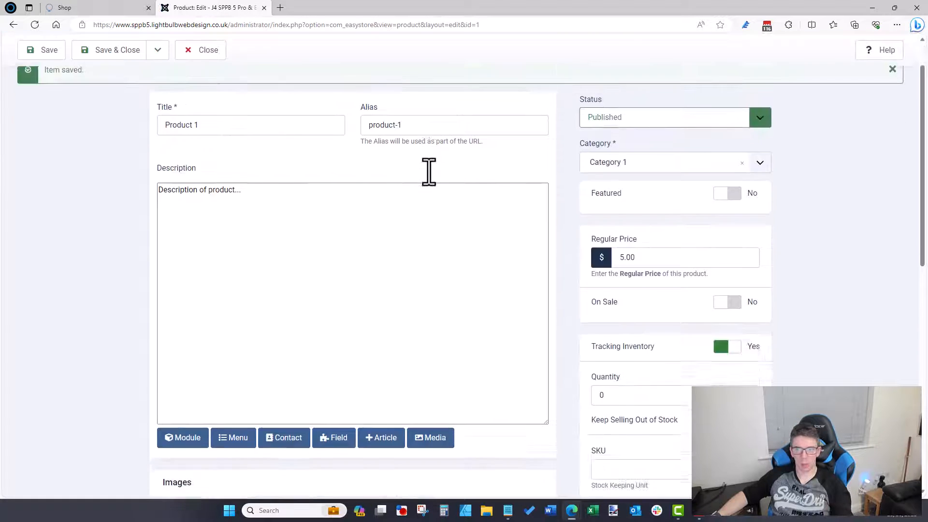
scroll(429, 172, down, 3)
Step: Save the product again with its SKU set to product-1
scroll(362, 114, up, 4)
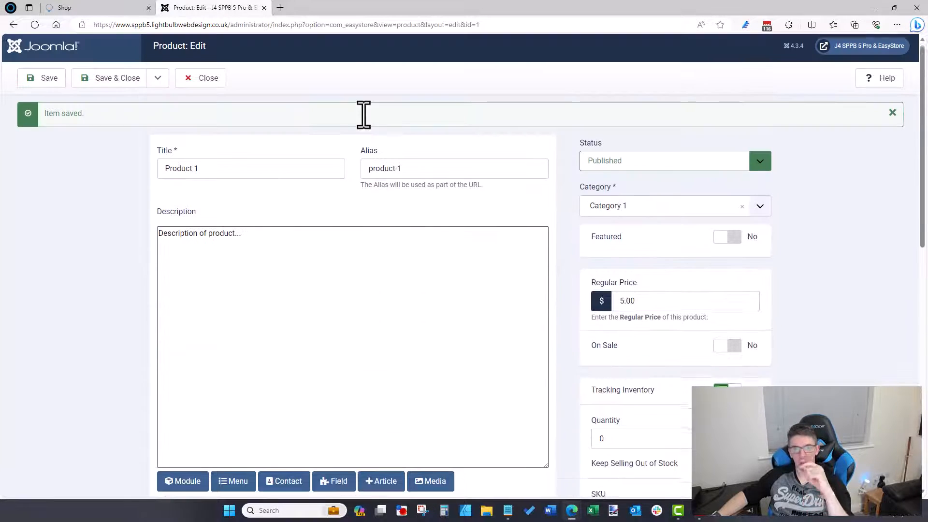
scroll(421, 177, down, 3)
click(650, 359)
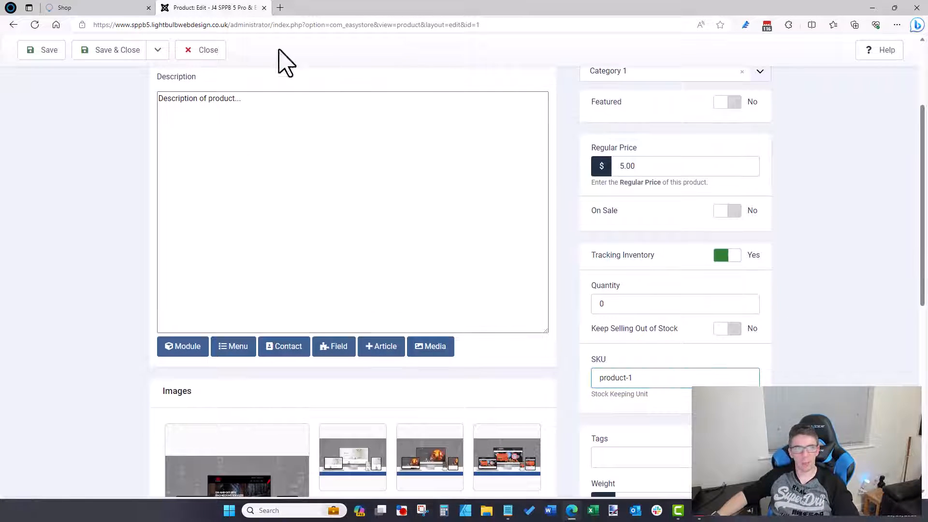
click(55, 51)
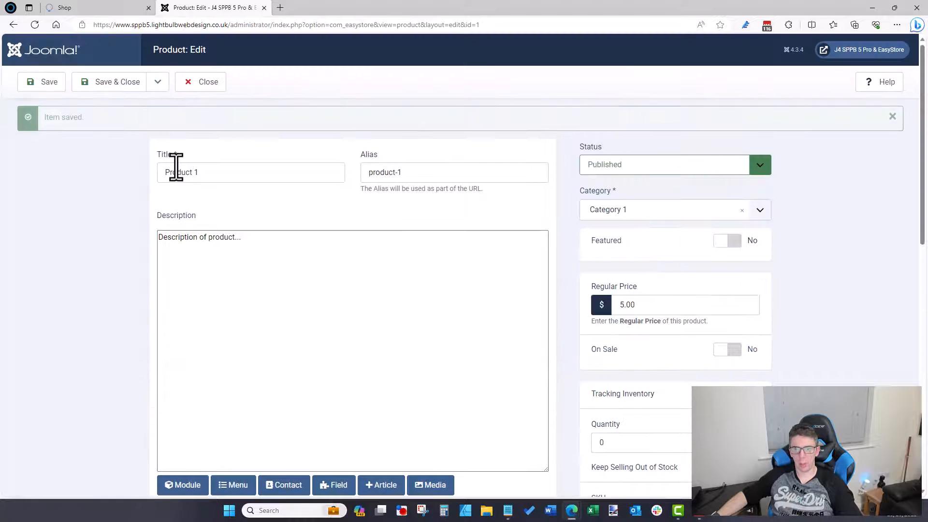
Step: Start adding a new variation under Product Options
scroll(404, 232, down, 8)
scroll(404, 230, down, 2)
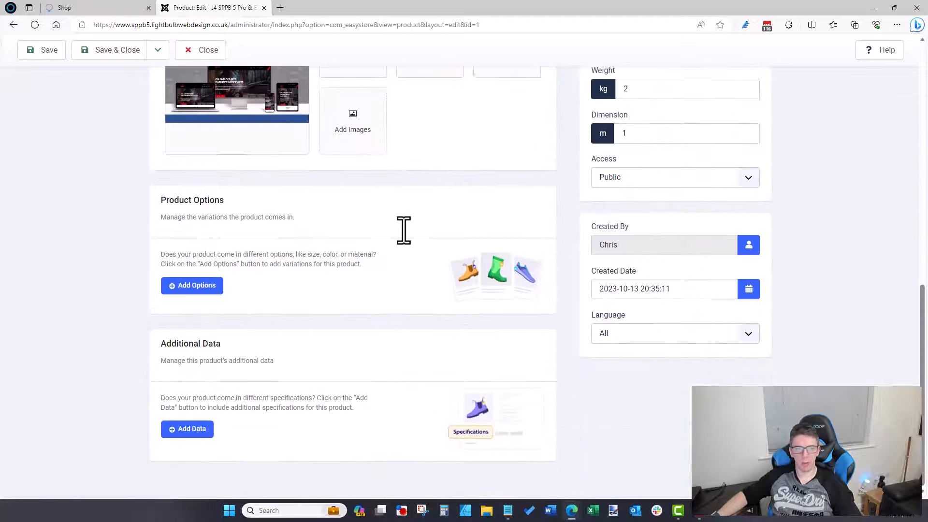
click(198, 285)
scroll(221, 297, down, 3)
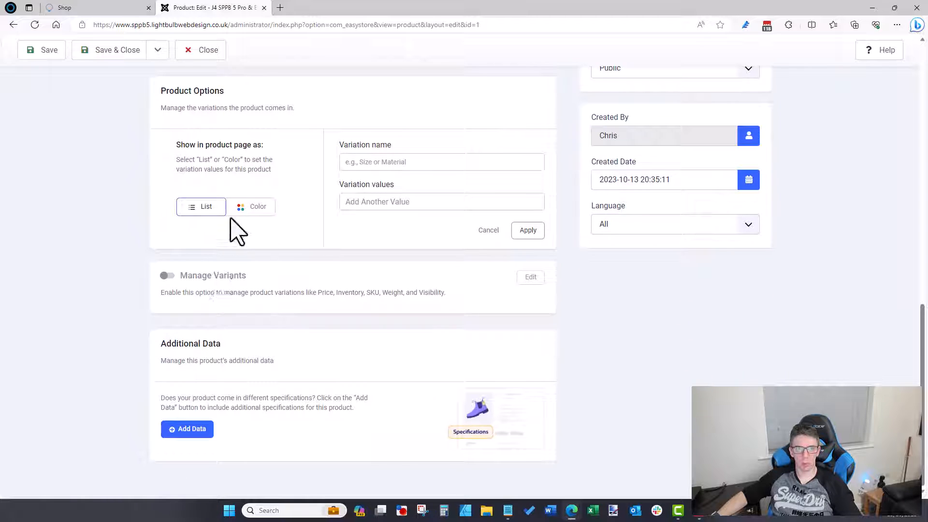
scroll(333, 290, up, 4)
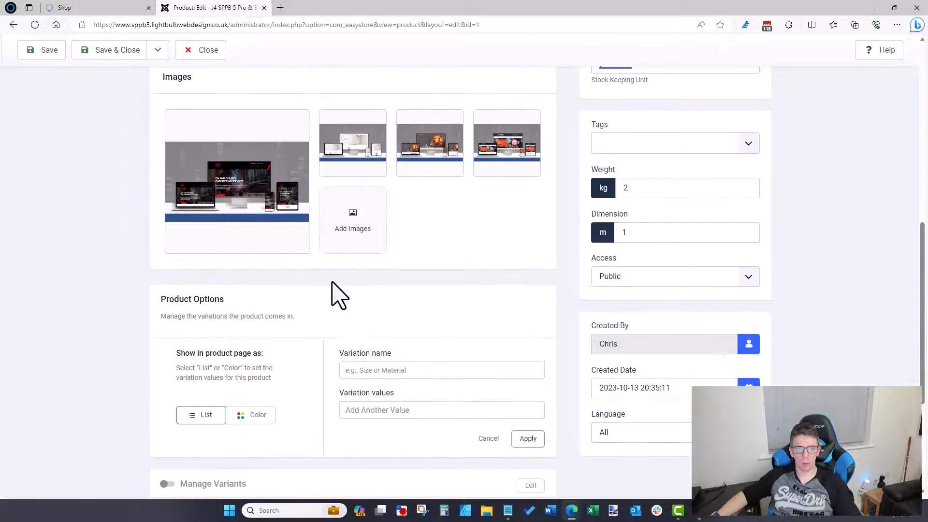
scroll(333, 293, up, 8)
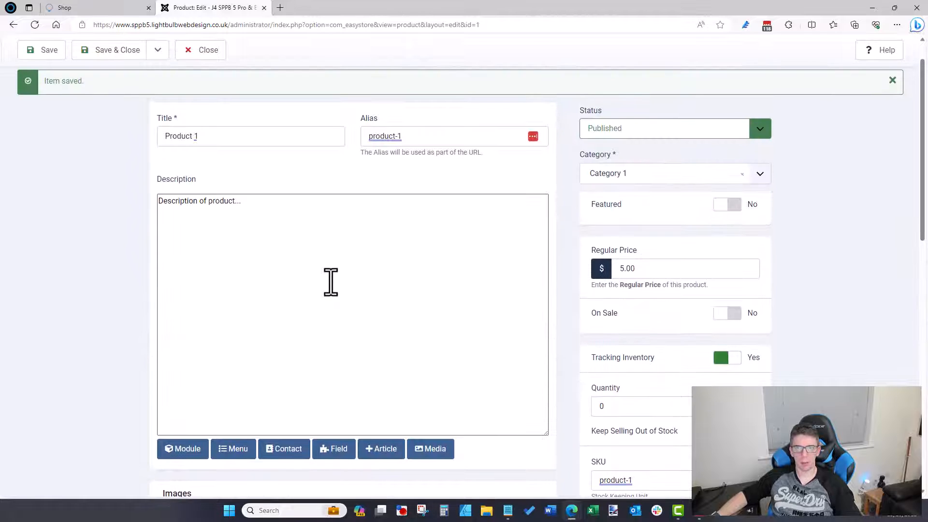
scroll(330, 282, down, 12)
Step: Add a Size variation with values Small, Medium and Large
click(362, 232)
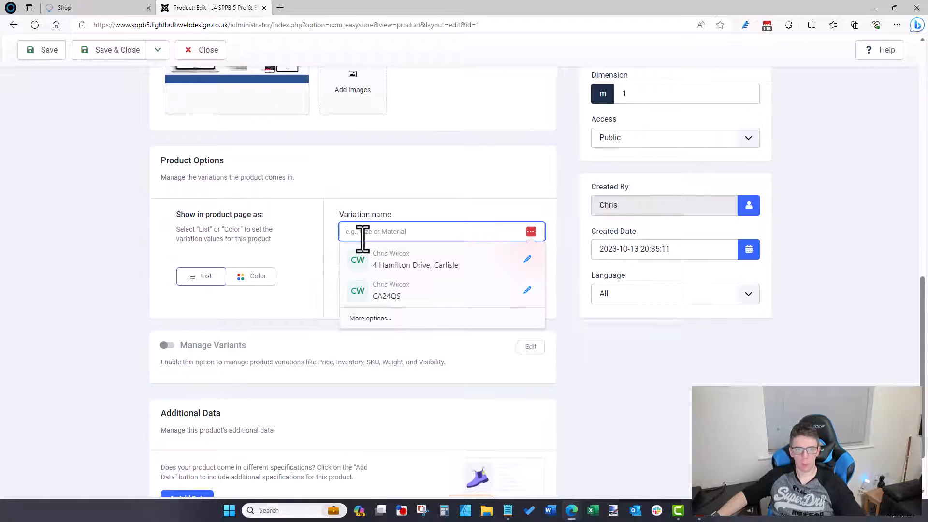
text(Size)
key(Tab)
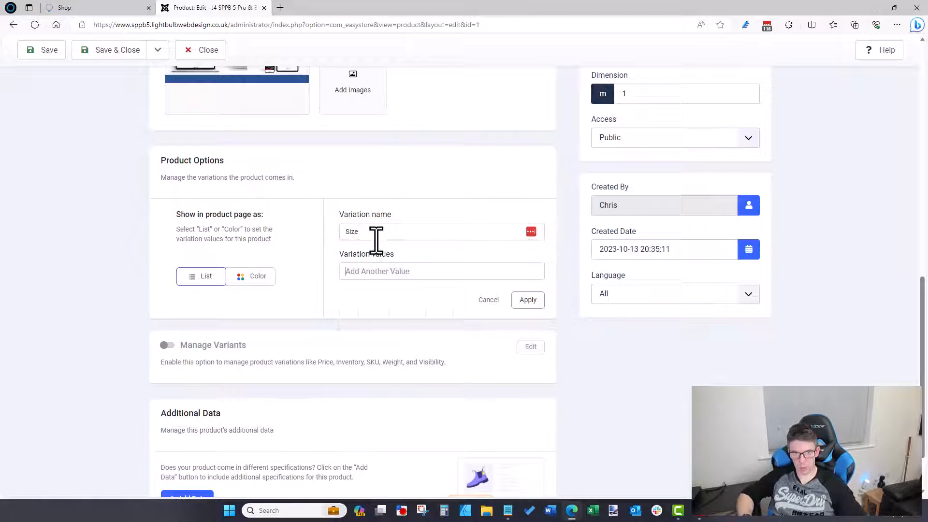
text(Small)
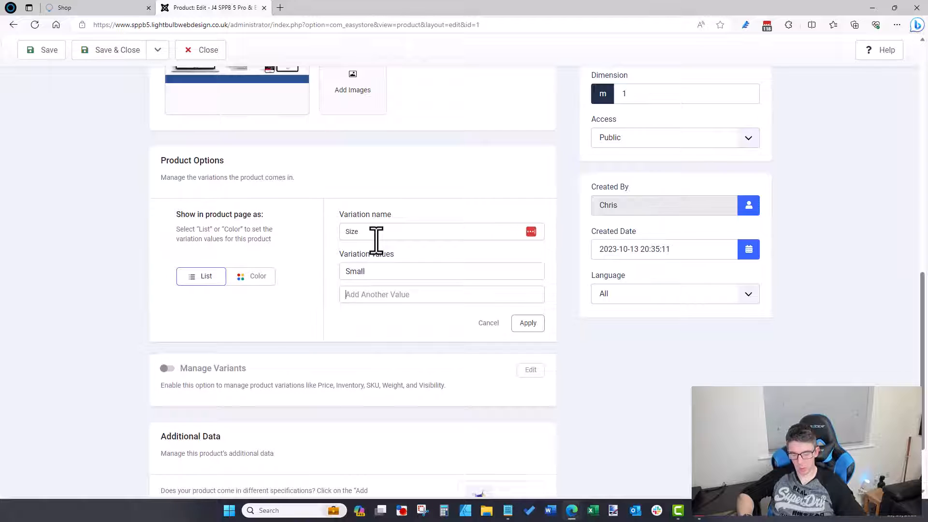
text(Medium)
key(Caps_Lock)
text(L)
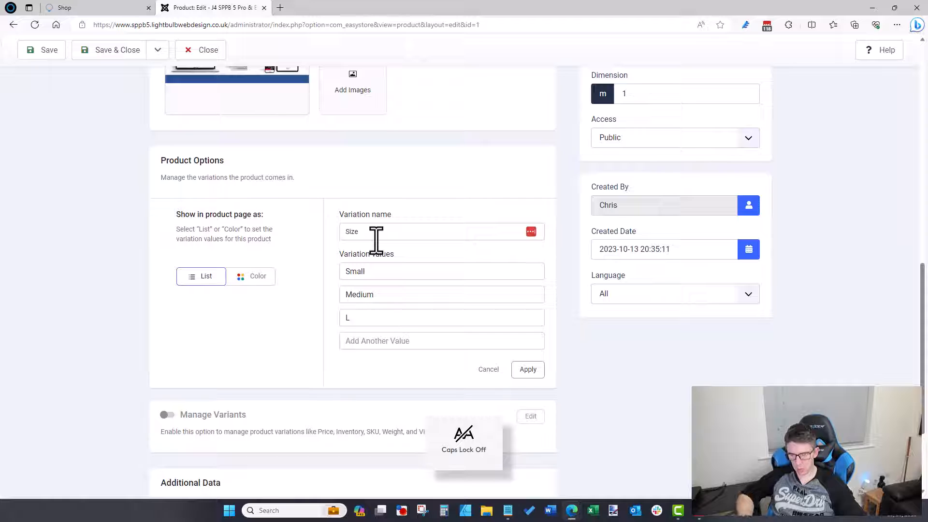
text(EGe)
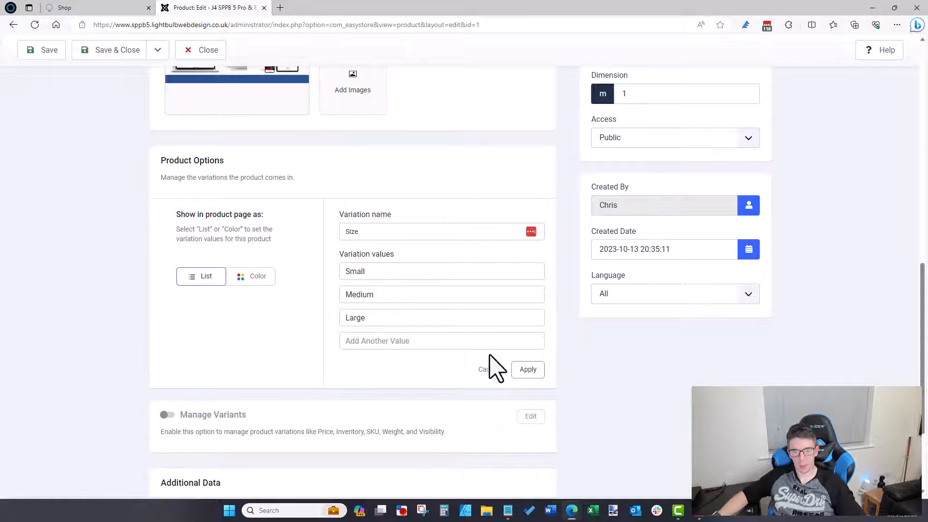
click(529, 370)
Step: Add a colour-type variation named Colour with values Red, Blue and Yellow
click(242, 284)
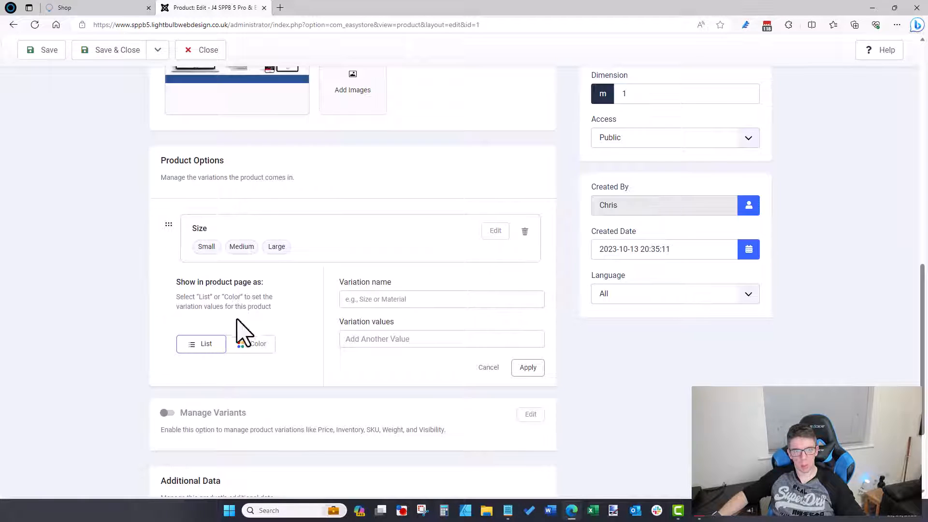
click(250, 343)
click(381, 299)
text(Colour)
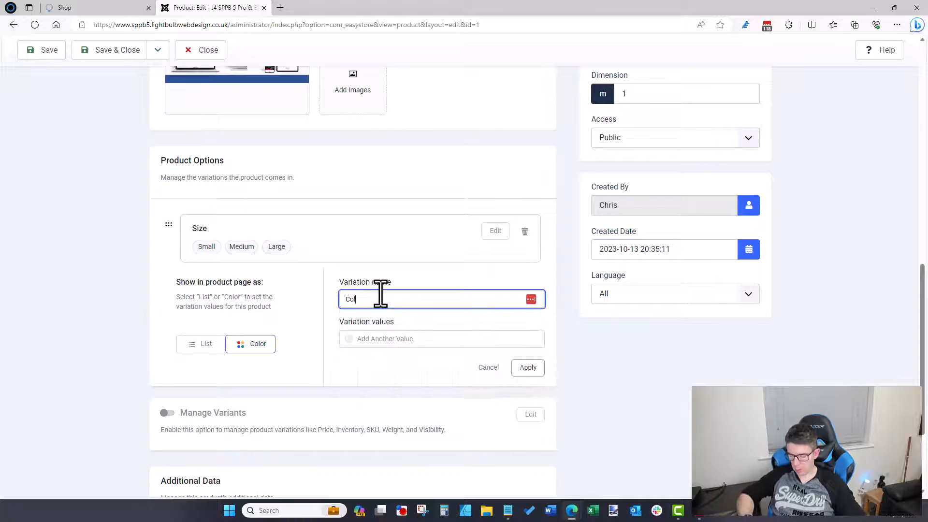
key(Tab)
text(Red)
key(Return)
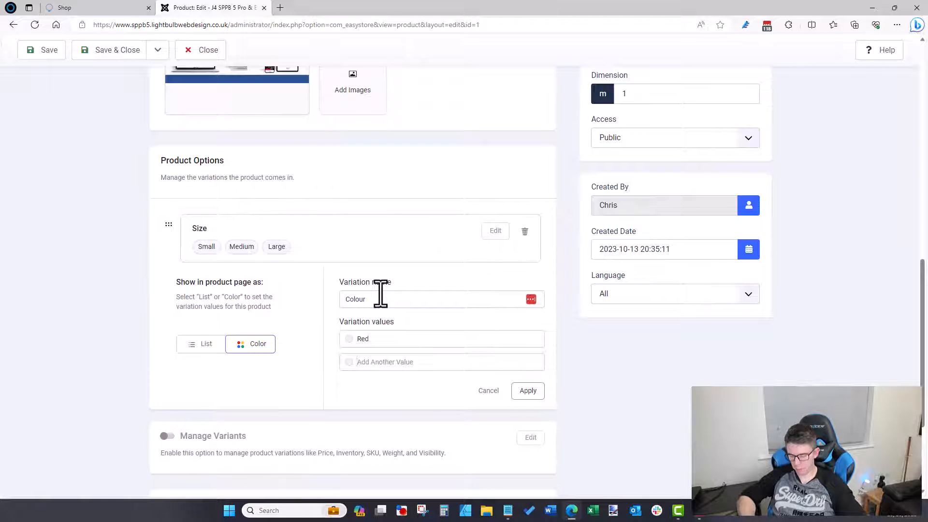
text(Blu)
text(Yellow)
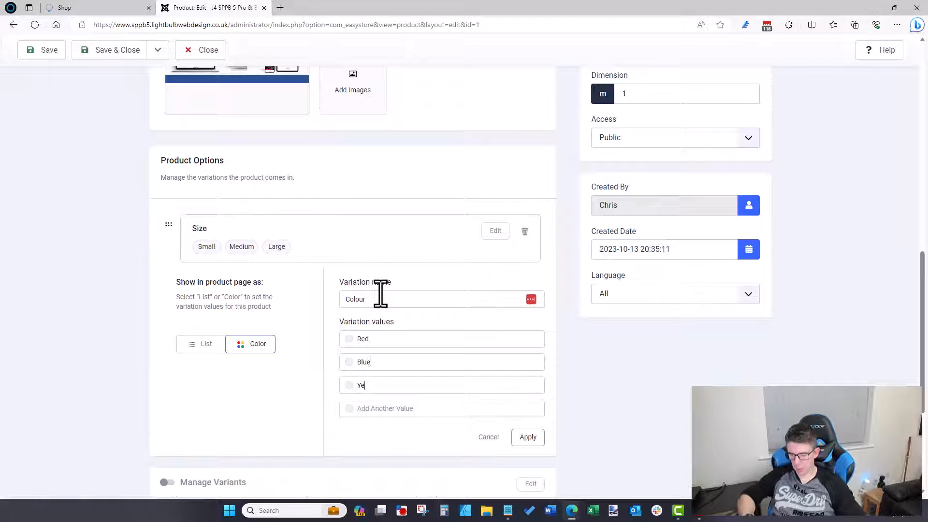
Step: Give Red, Blue and Yellow matching swatches and apply the Colour variation
click(349, 338)
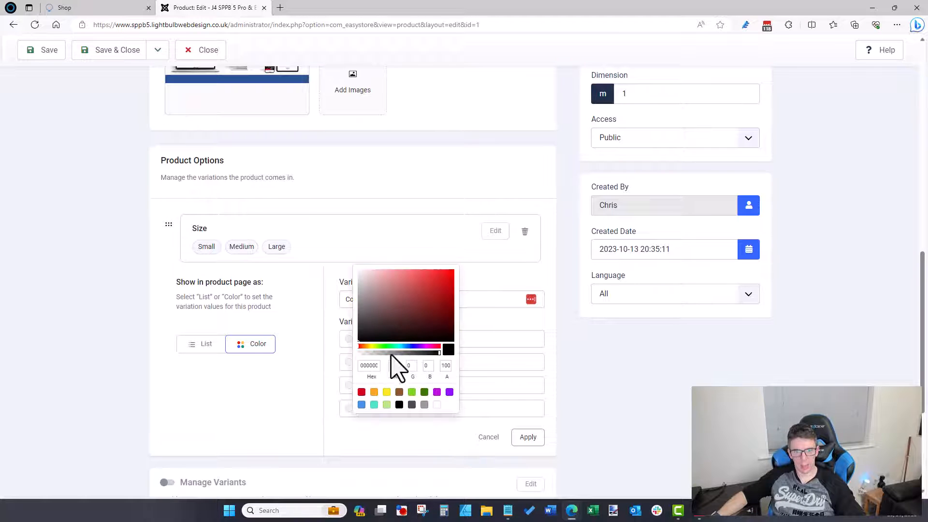
click(361, 392)
click(362, 428)
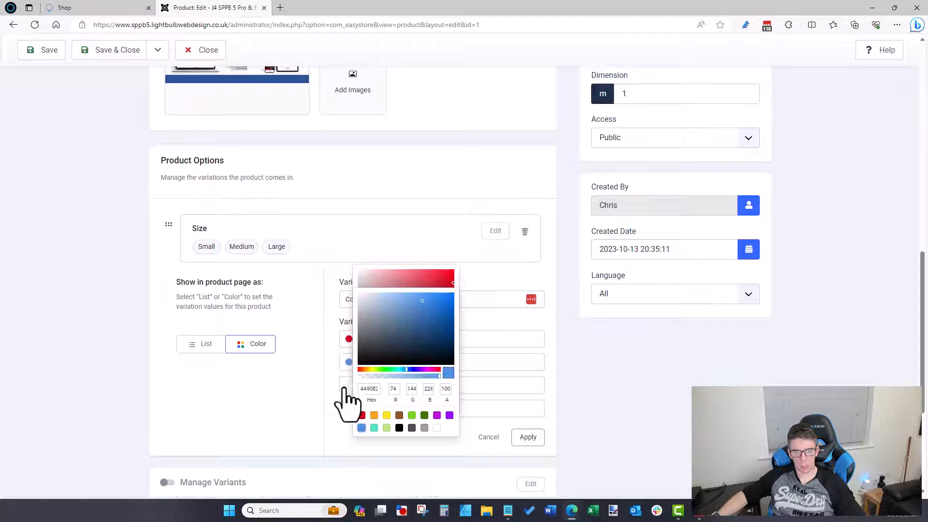
click(386, 438)
click(528, 439)
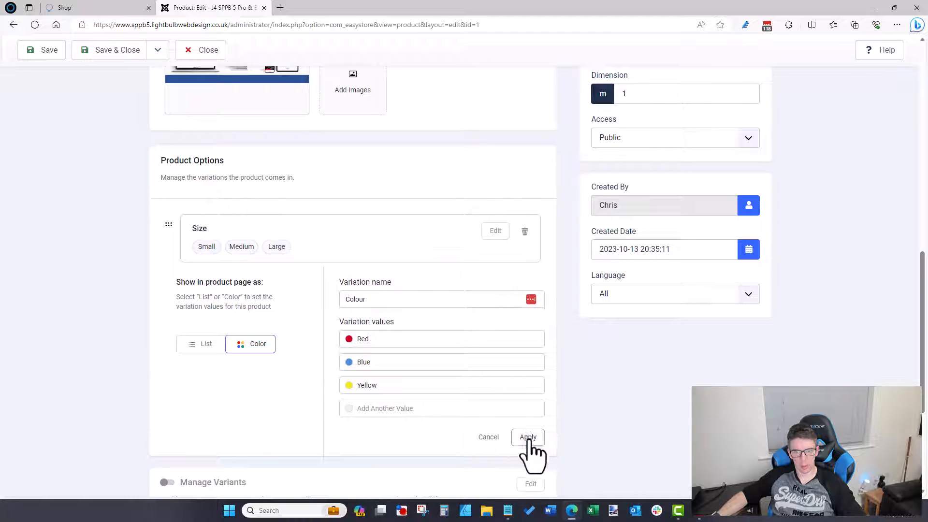
click(528, 437)
scroll(402, 193, up, 10)
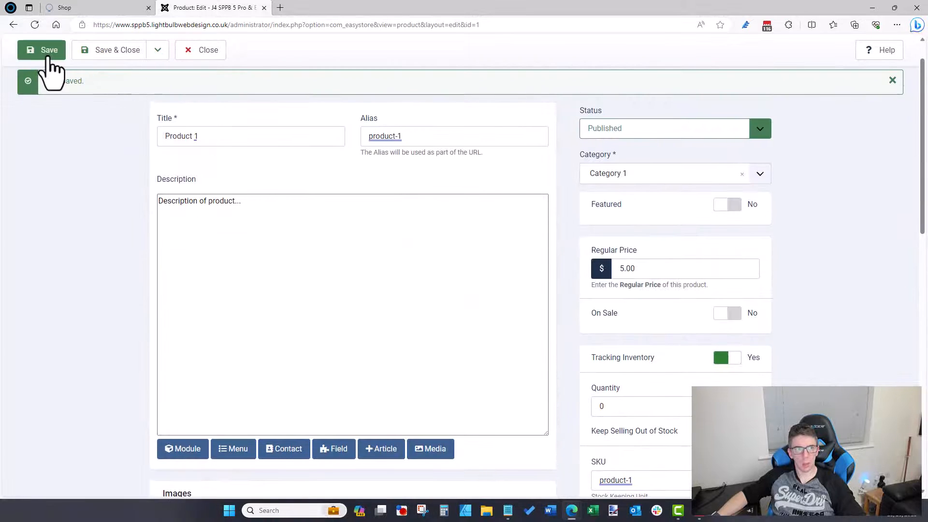
click(43, 54)
scroll(145, 207, down, 15)
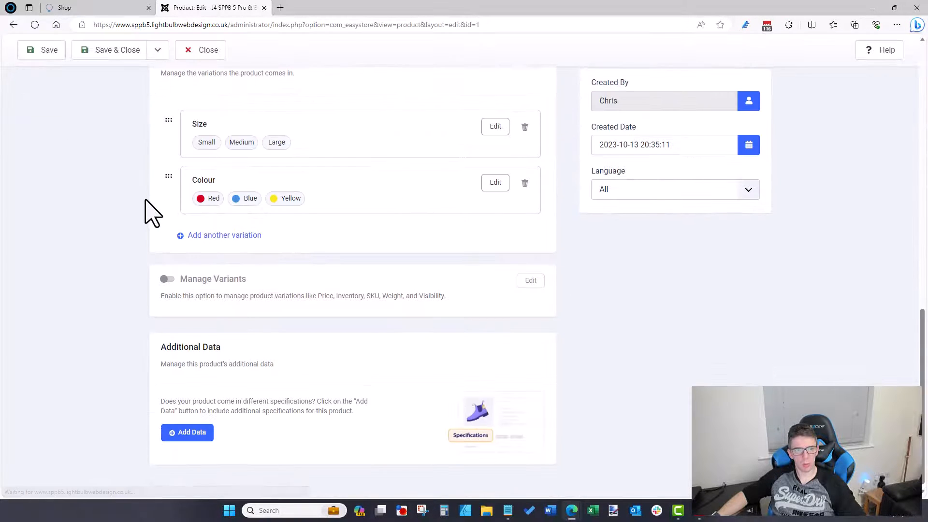
click(168, 279)
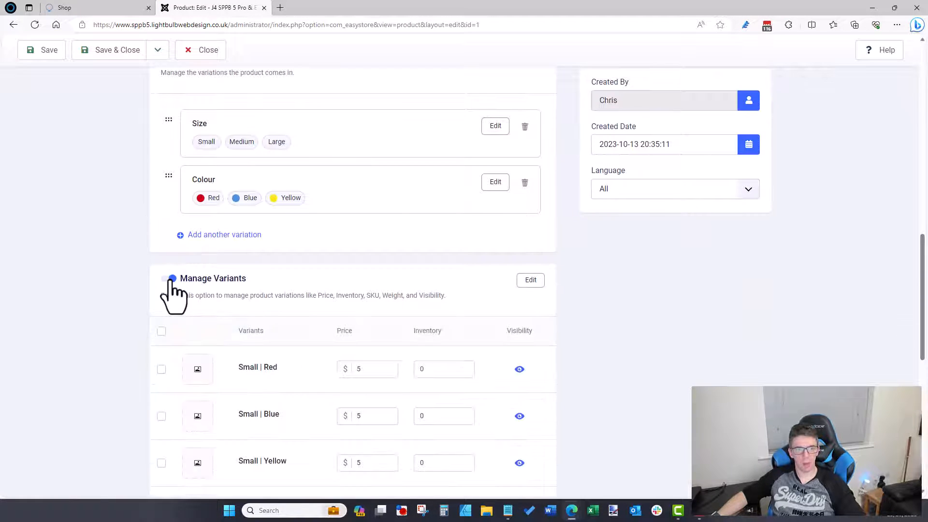
scroll(173, 294, down, 1)
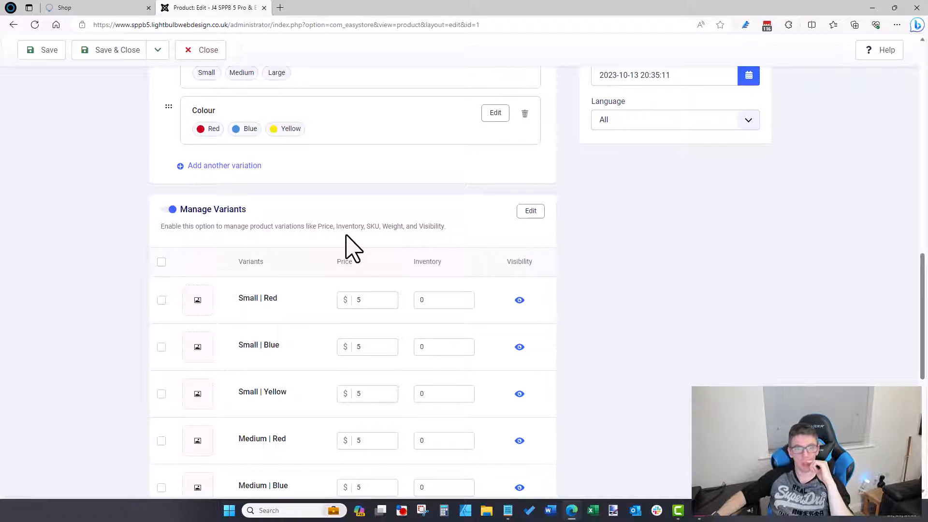
scroll(358, 245, down, 3)
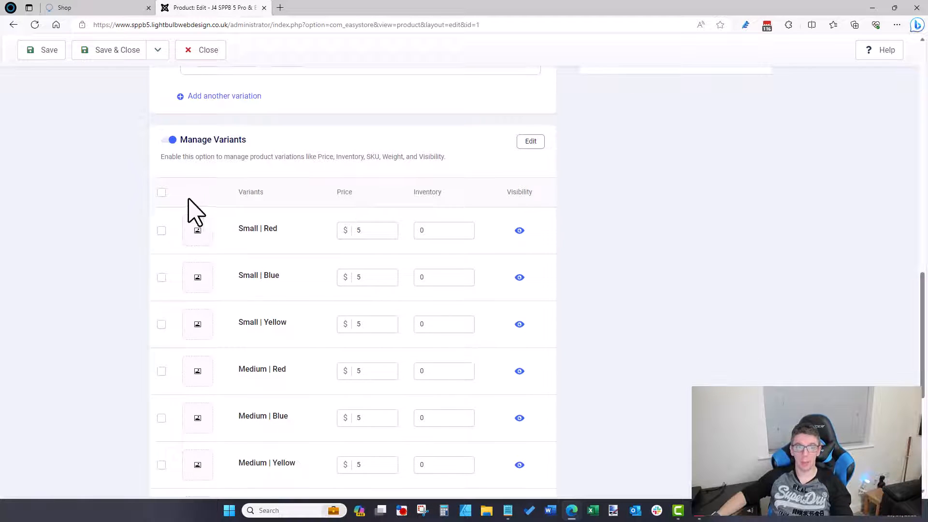
click(519, 230)
click(519, 323)
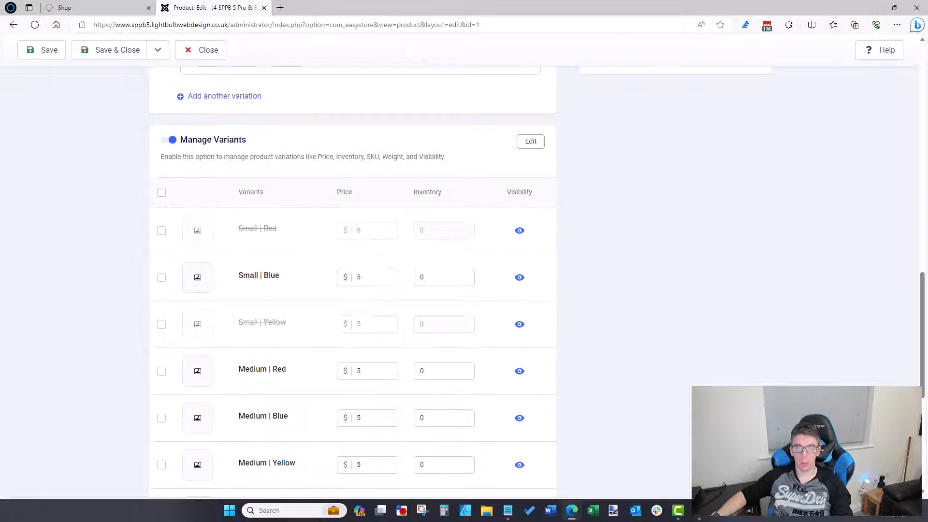
scroll(686, 387, down, 5)
click(518, 303)
scroll(514, 309, up, 5)
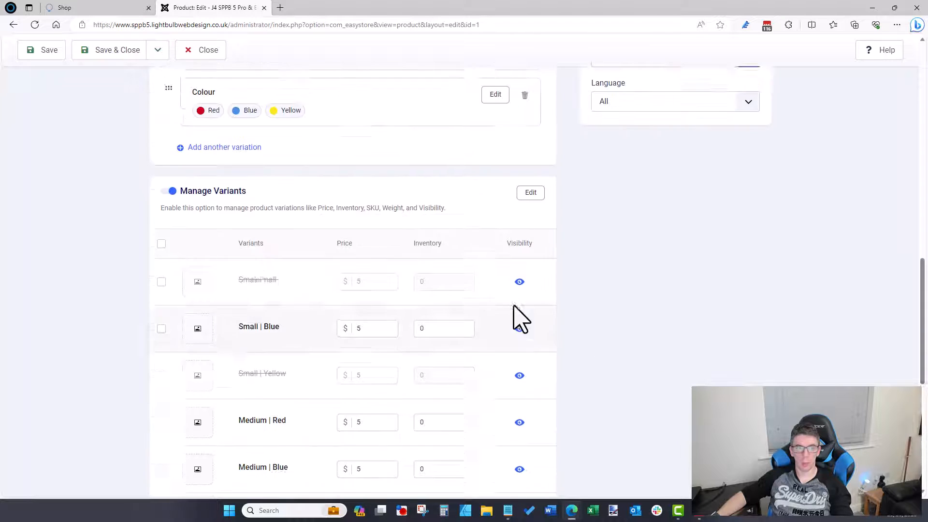
scroll(520, 319, up, 1)
click(199, 347)
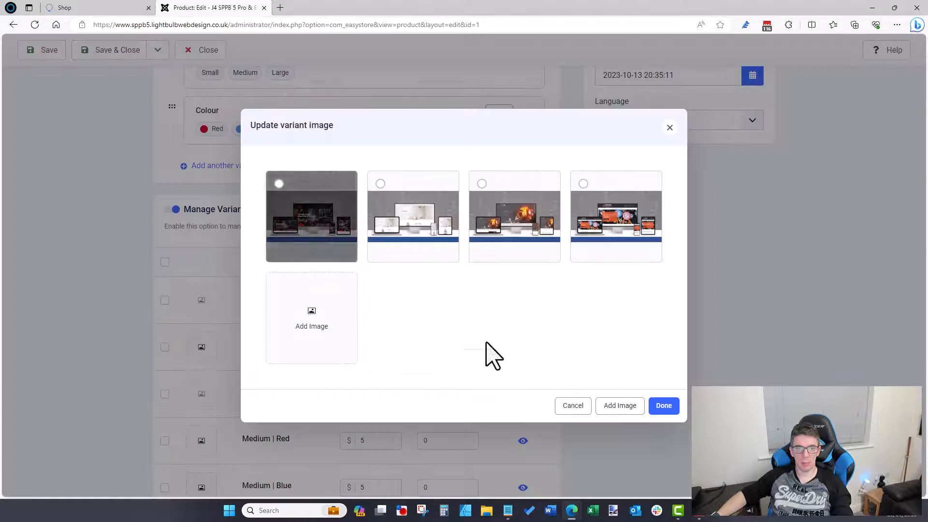
click(571, 406)
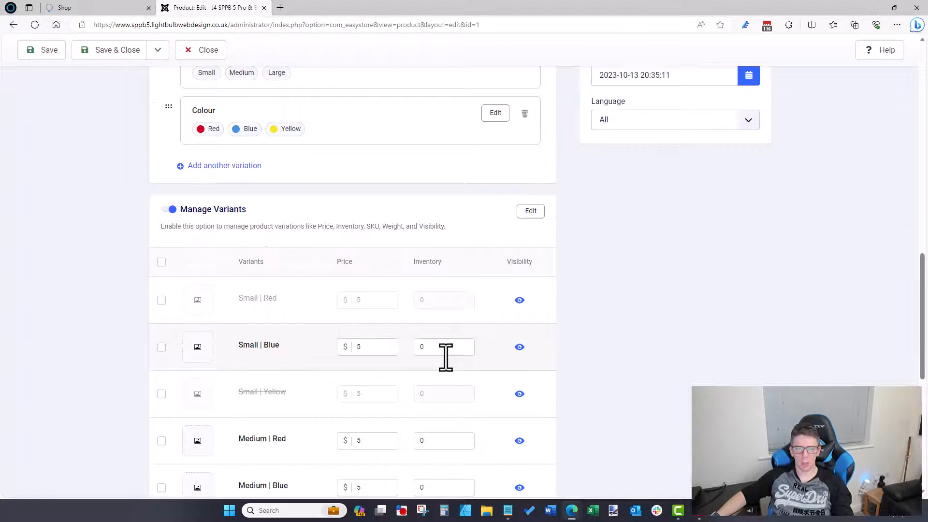
scroll(445, 358, up, 9)
scroll(445, 368, down, 9)
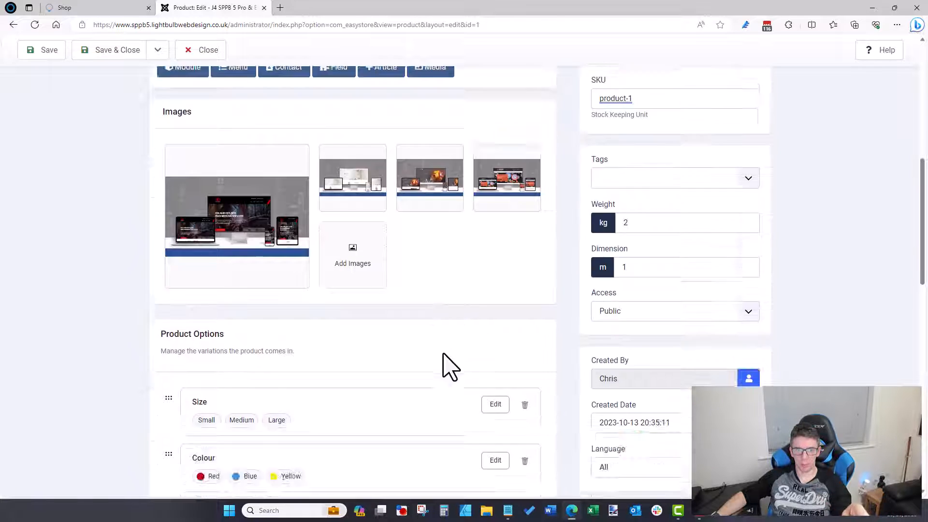
Step: Open the Small | Blue variant's image choices and cancel without picking one
click(203, 280)
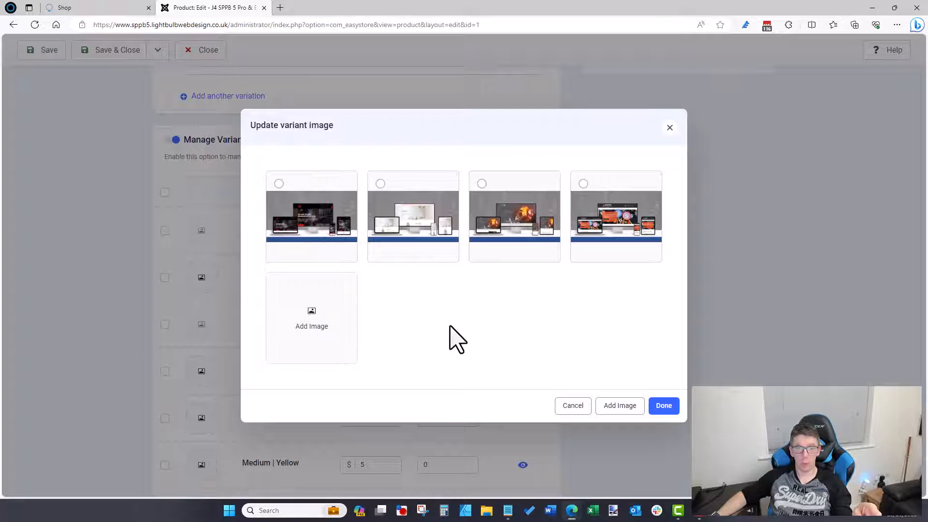
click(567, 406)
scroll(297, 242, up, 10)
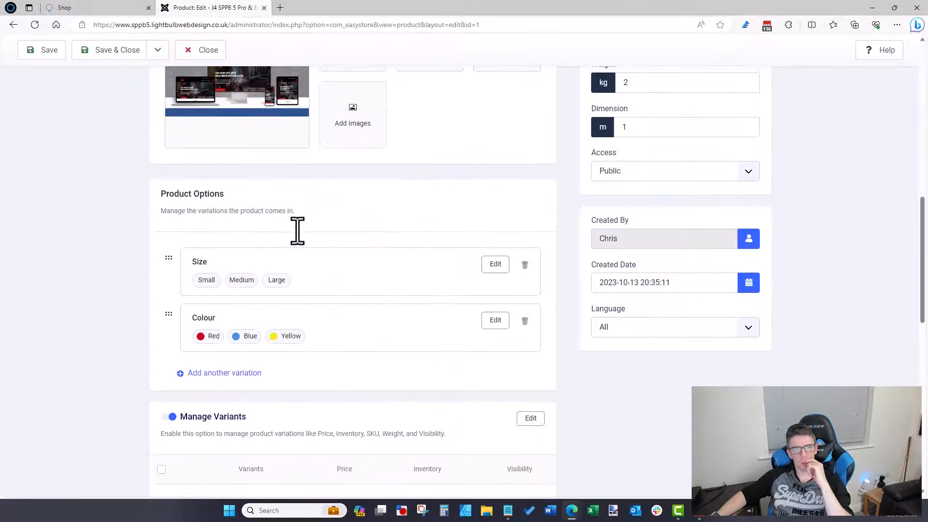
scroll(302, 242, down, 3)
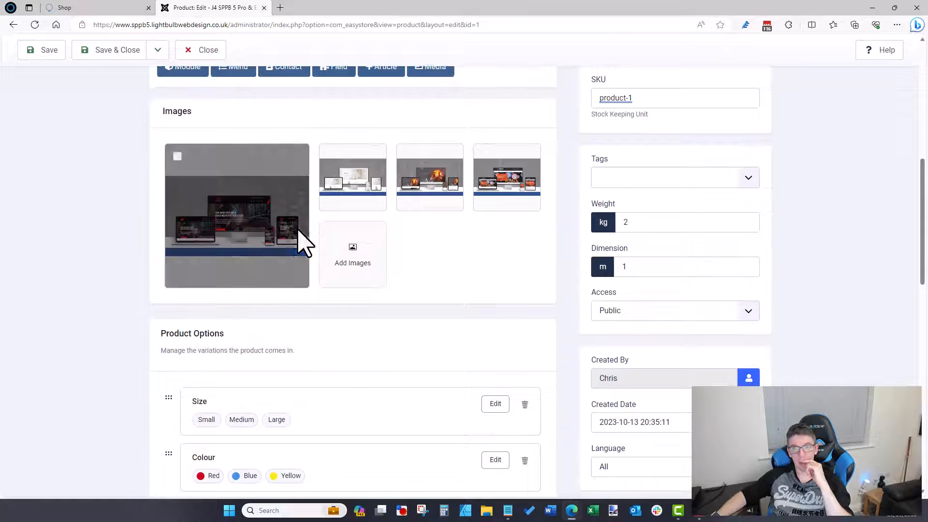
scroll(302, 240, down, 1)
scroll(310, 238, up, 1)
Step: Add a 'test' tag to the product, then remove it again
click(639, 176)
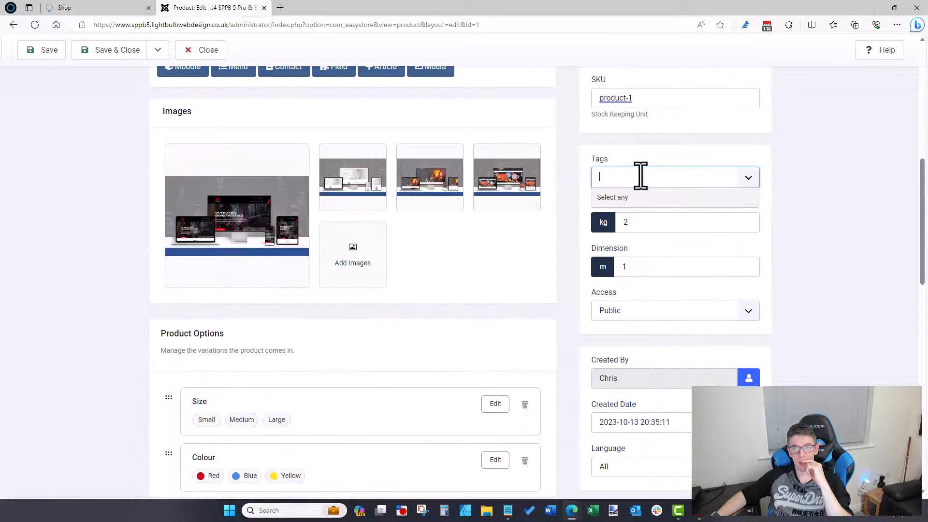
click(804, 190)
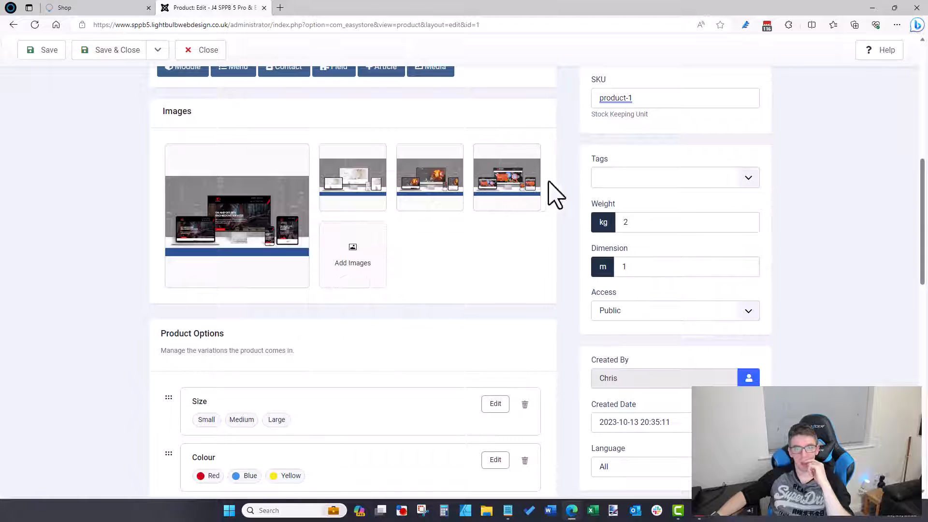
click(604, 179)
text(test)
key(Return)
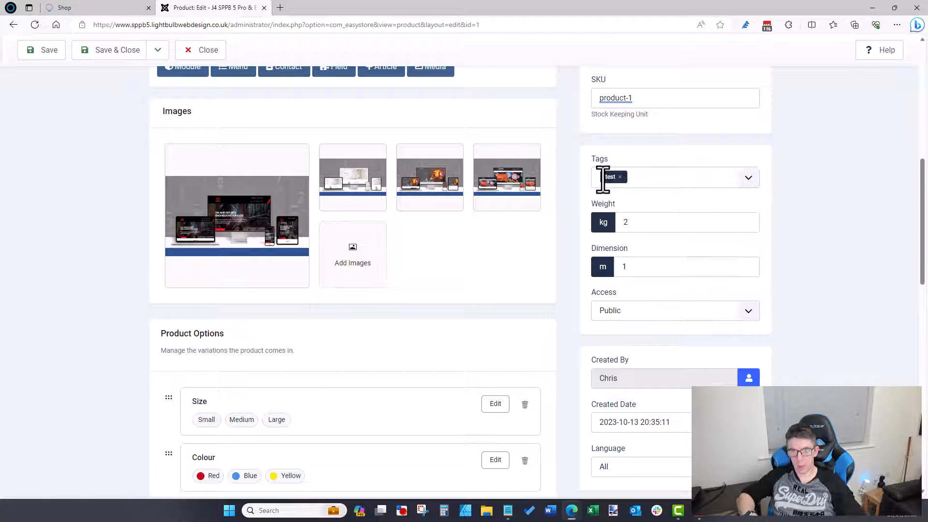
click(619, 177)
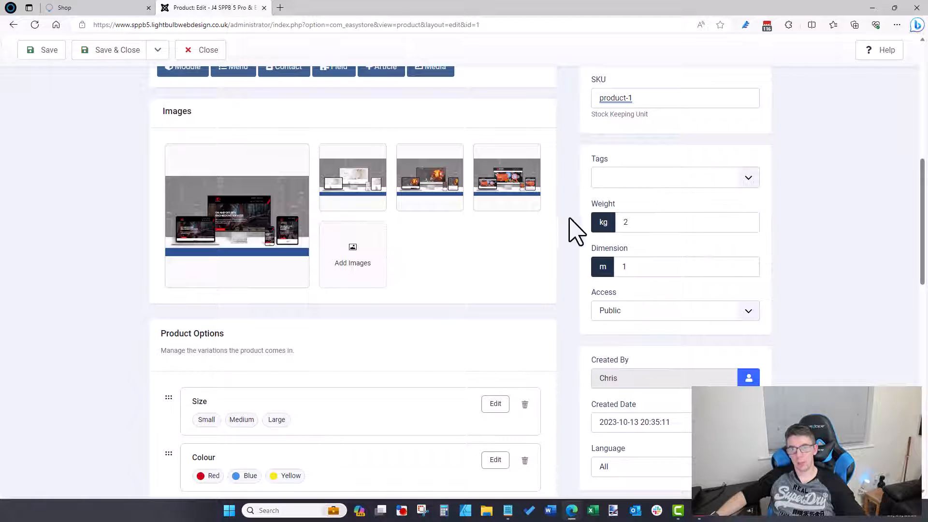
Step: Start a new entry under Additional Data
scroll(579, 227, down, 9)
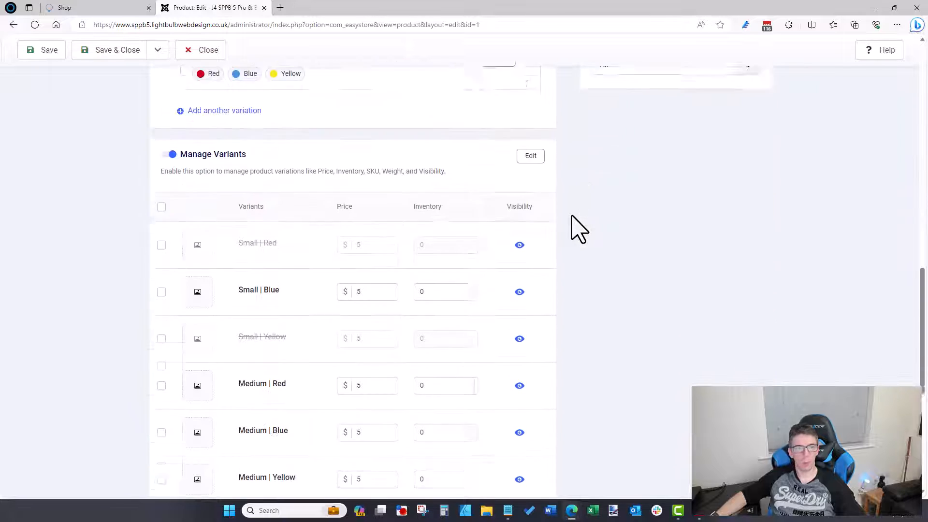
scroll(302, 259, down, 7)
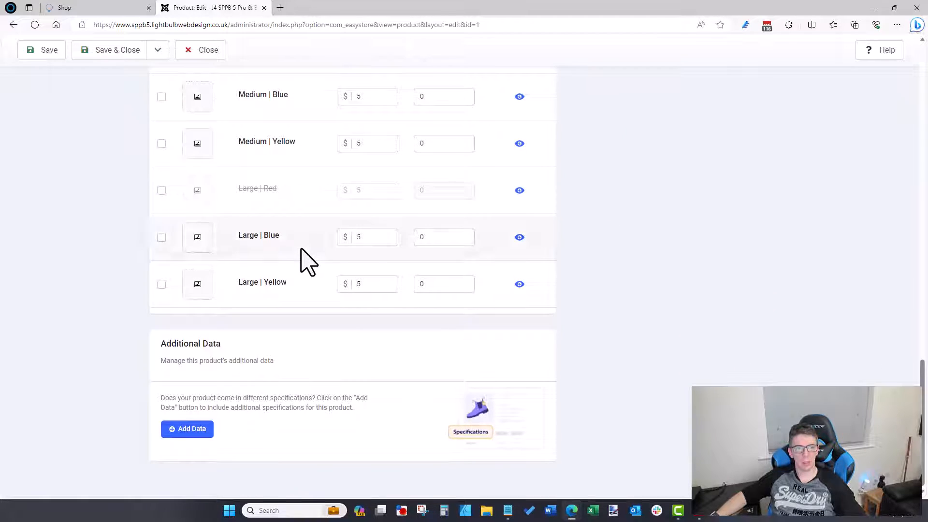
click(193, 429)
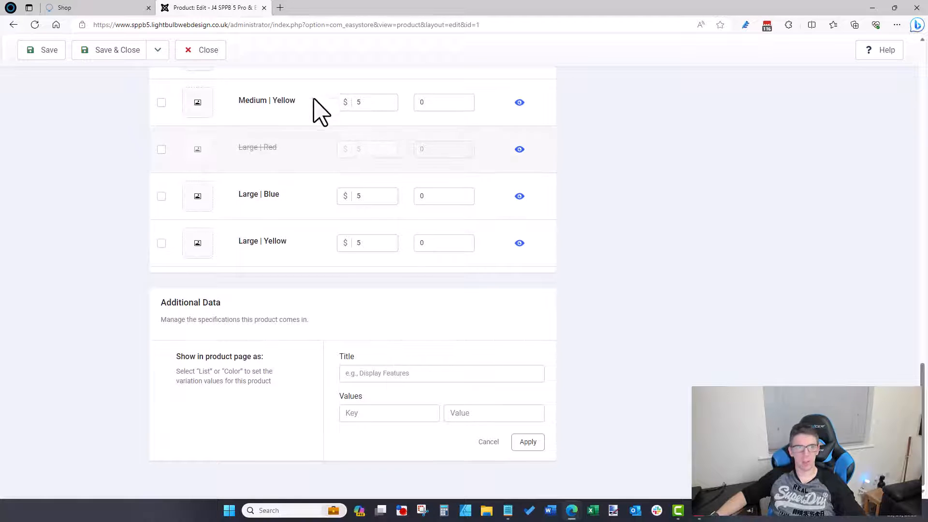
Step: On the DapperDenim T-Shirt demo, select the Material and care text from Outer shell to Caring
mouse_move(572, 509)
click(595, 488)
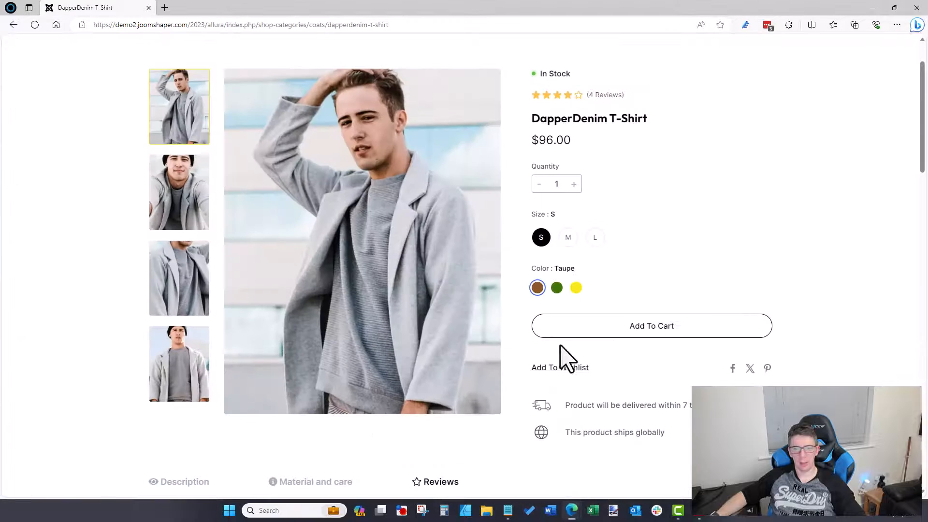
scroll(493, 435, down, 5)
click(317, 290)
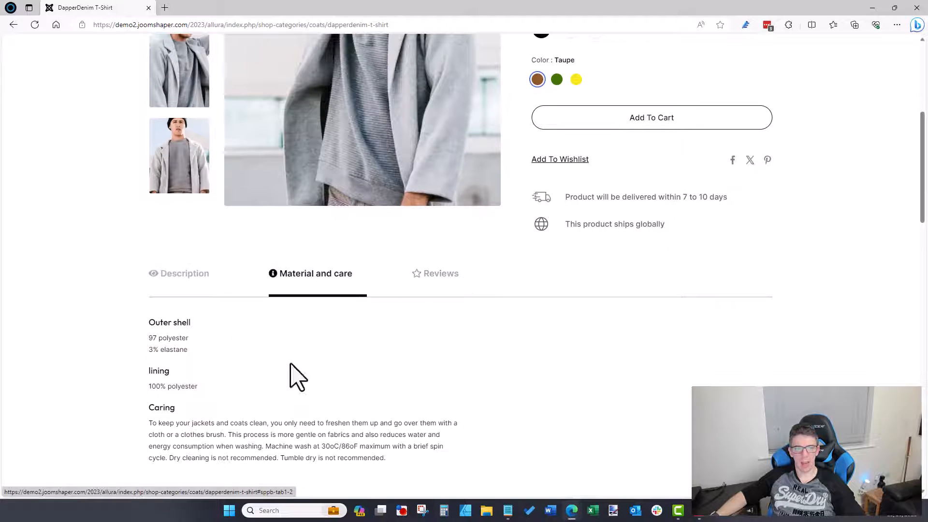
scroll(290, 378, down, 3)
triple_click(386, 319)
drag(224, 247, 147, 183)
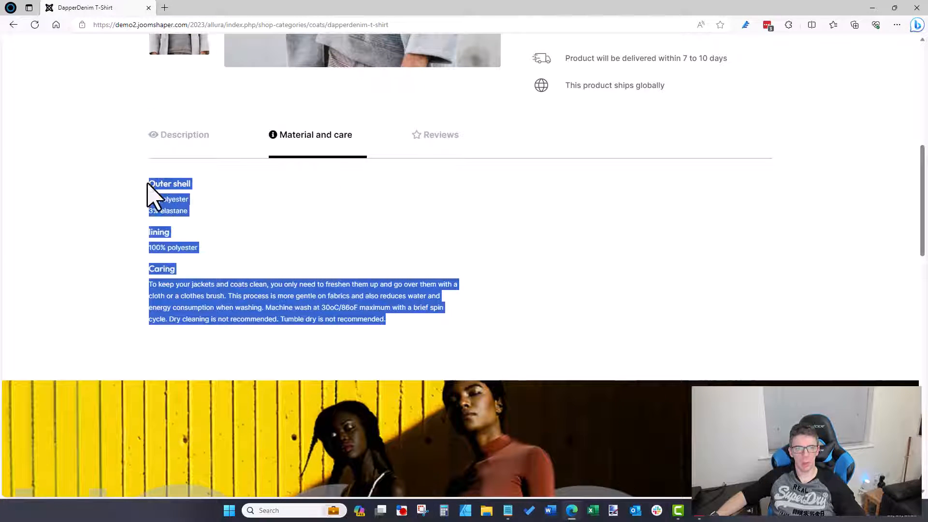
click(872, 8)
Step: Title the specification 'Material and Care', add key Material with the pasted care text, and apply
click(404, 373)
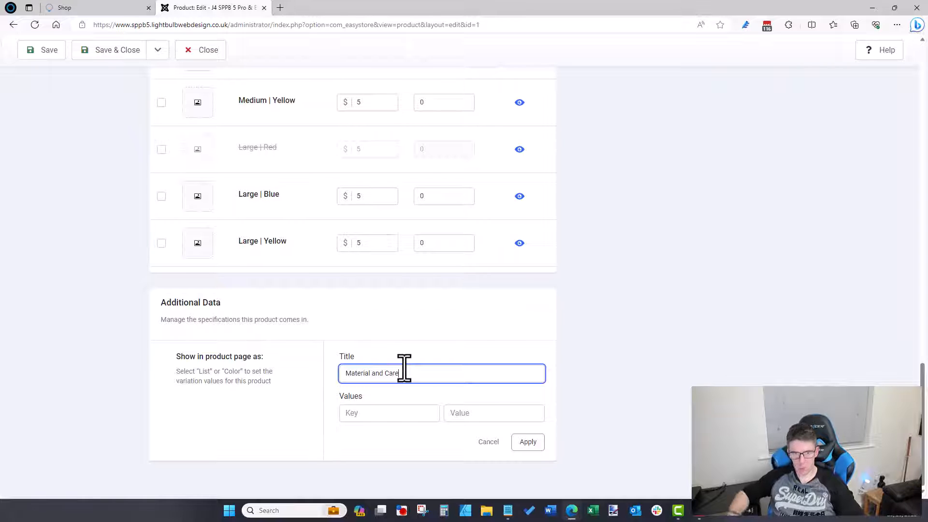
click(420, 413)
text(Meterial)
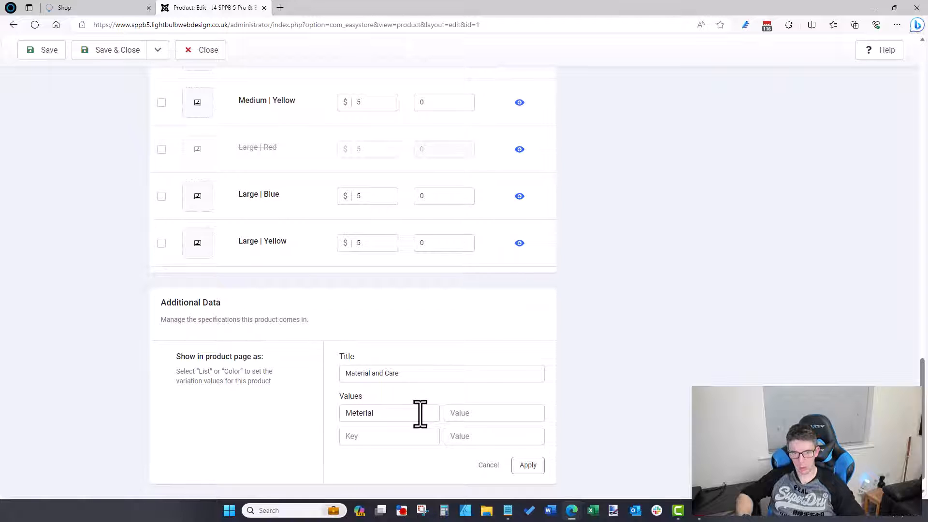
double_click(420, 414)
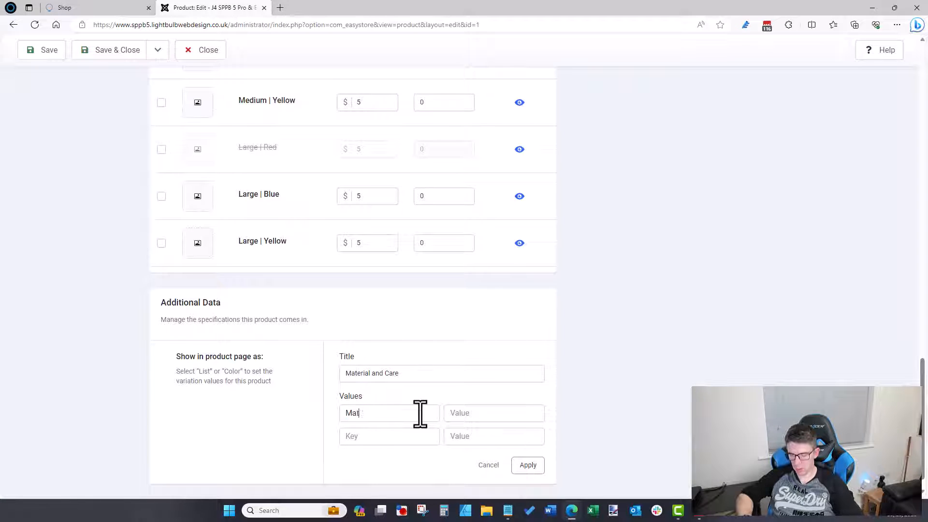
key(Tab)
key(ctrl+v)
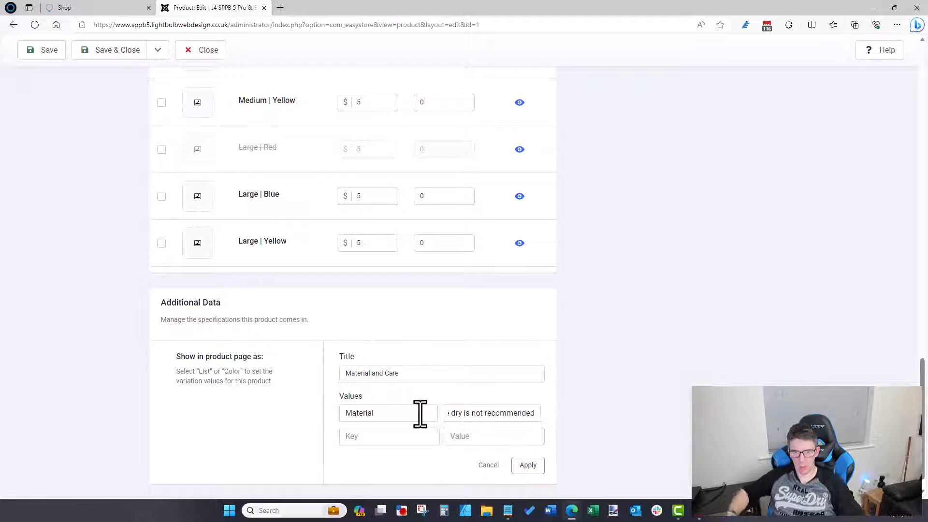
click(528, 465)
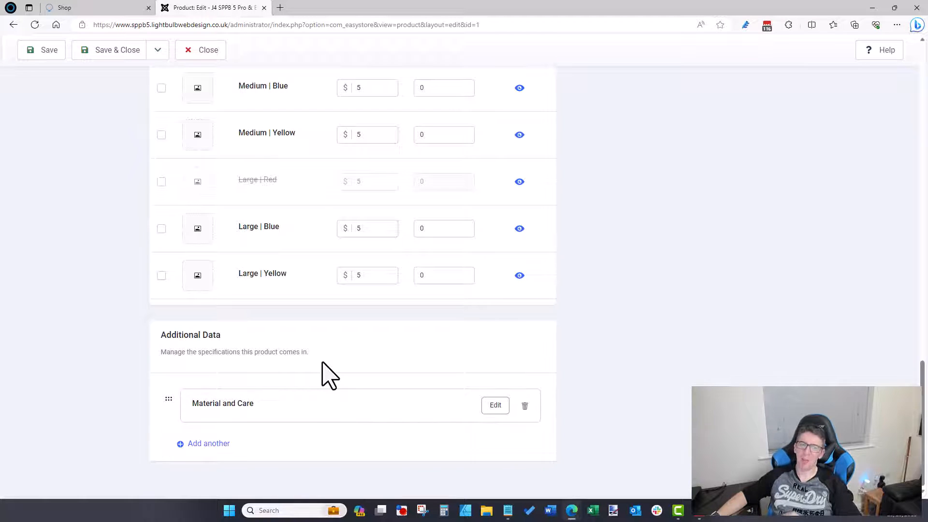
scroll(322, 362, up, 20)
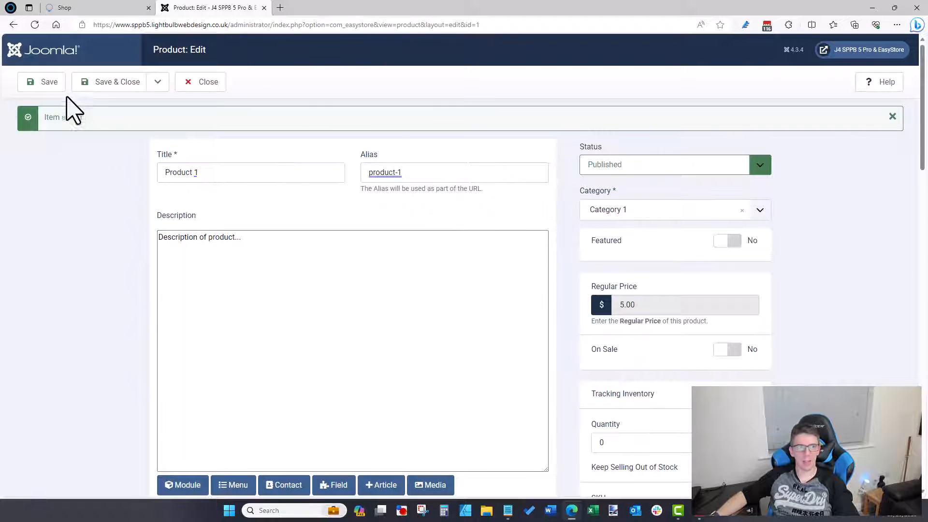
Step: Save Product 1 and scroll down to confirm the variants and Material and Care data remain
click(51, 88)
scroll(232, 265, down, 8)
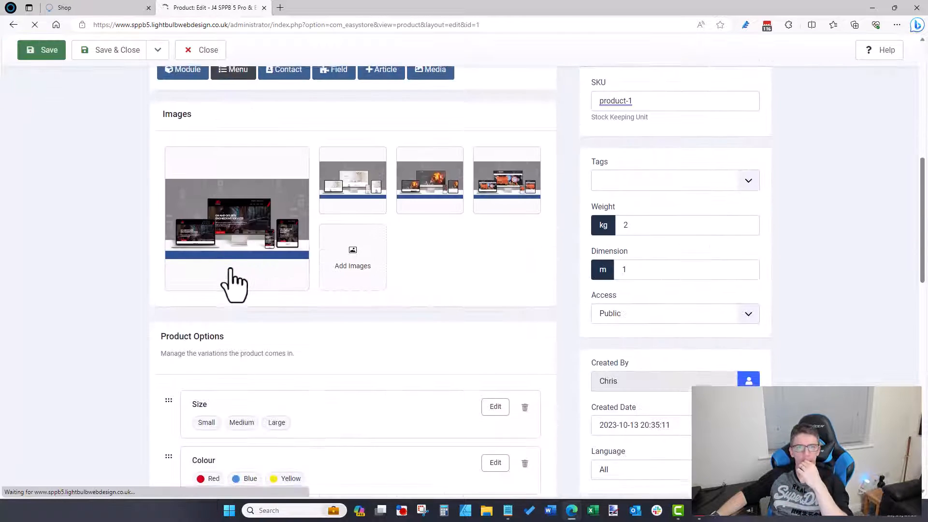
scroll(274, 343, down, 9)
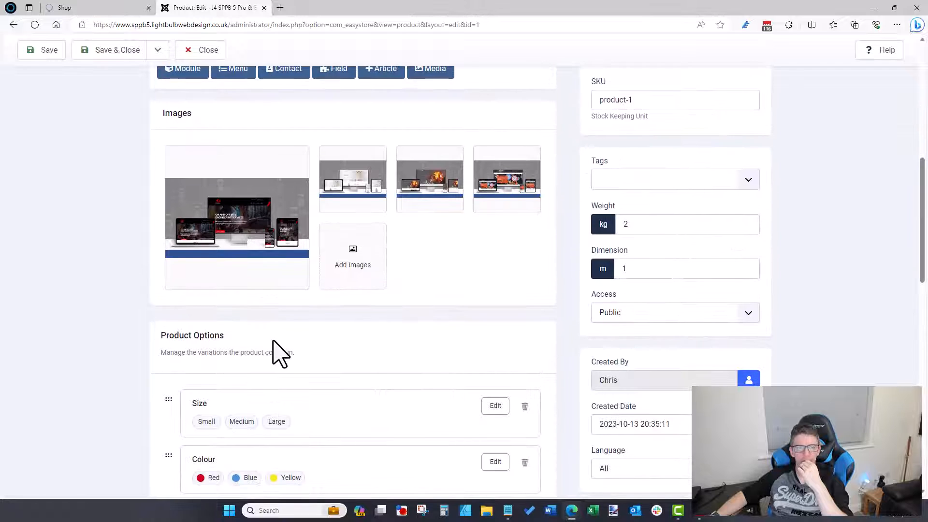
scroll(279, 353, down, 13)
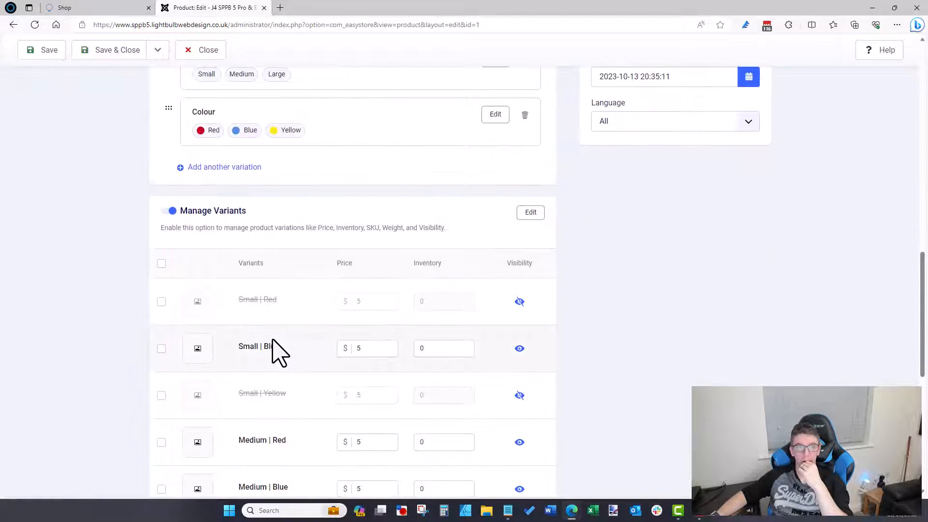
scroll(279, 352, down, 3)
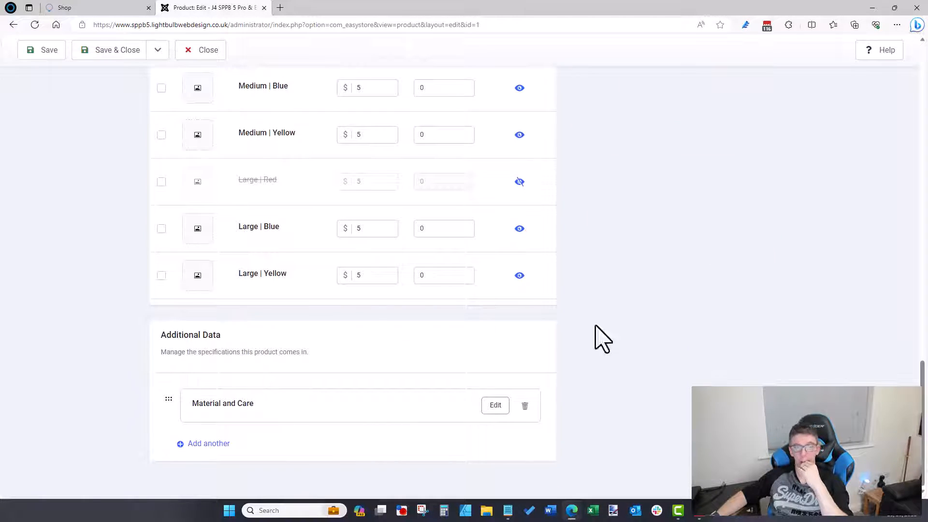
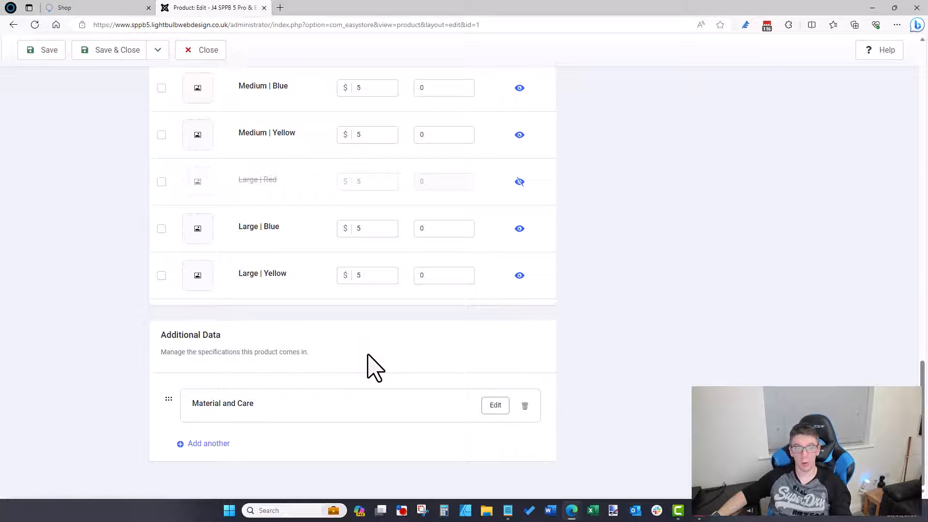
Step: Look over Product 1's details once more, then save and close it
scroll(368, 355, up, 15)
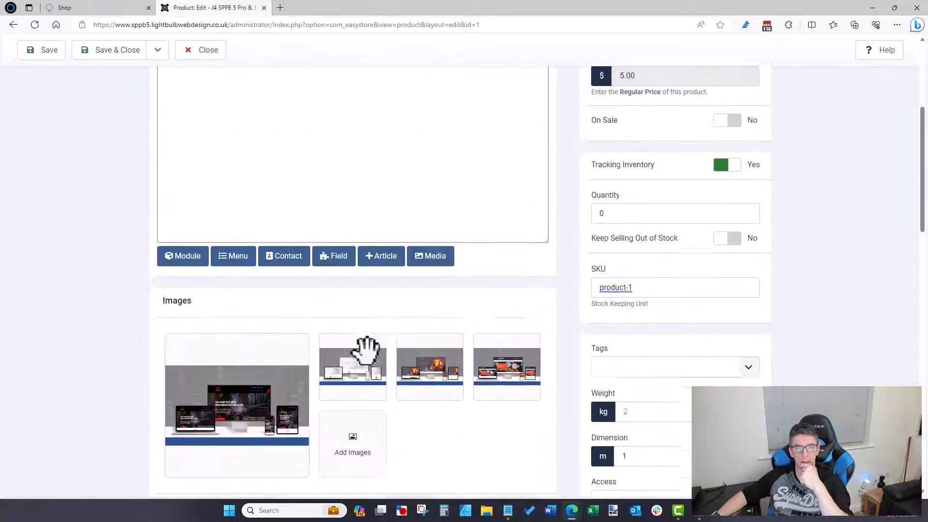
scroll(369, 366, up, 4)
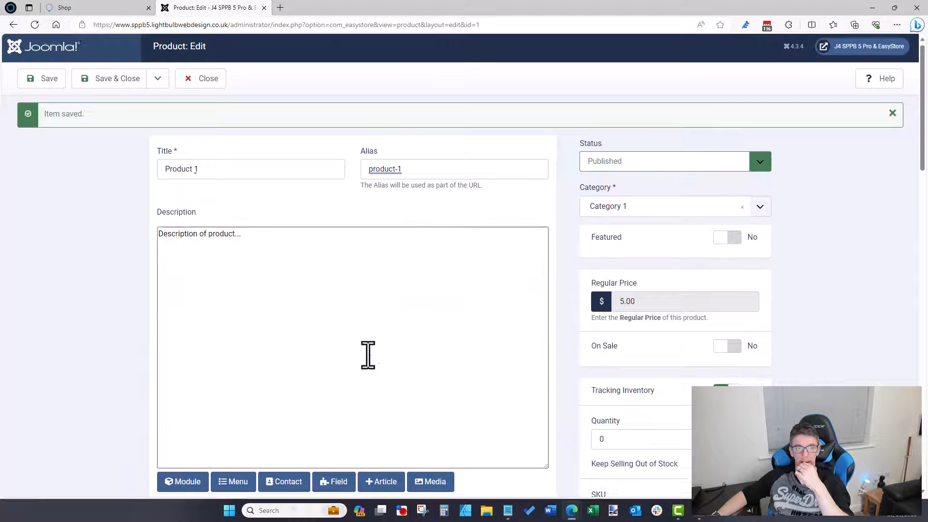
scroll(368, 363, down, 3)
scroll(369, 357, up, 3)
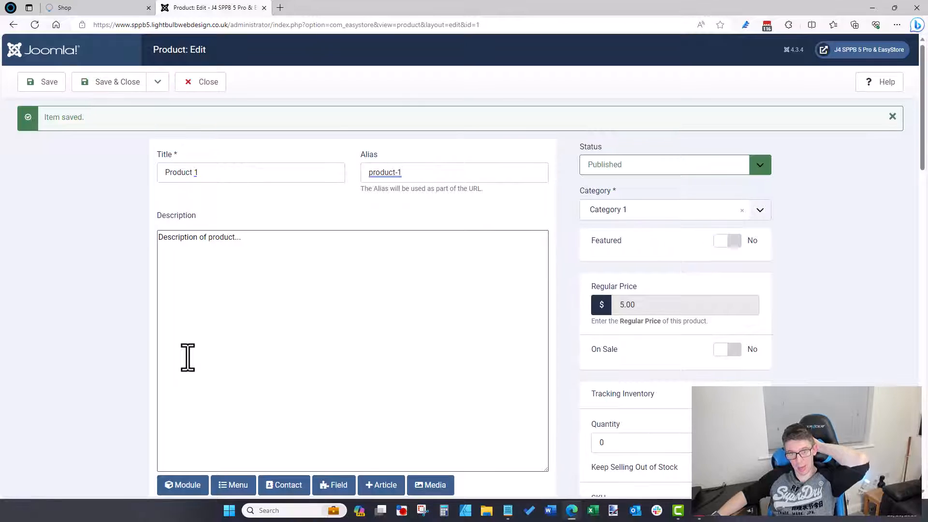
scroll(188, 358, down, 20)
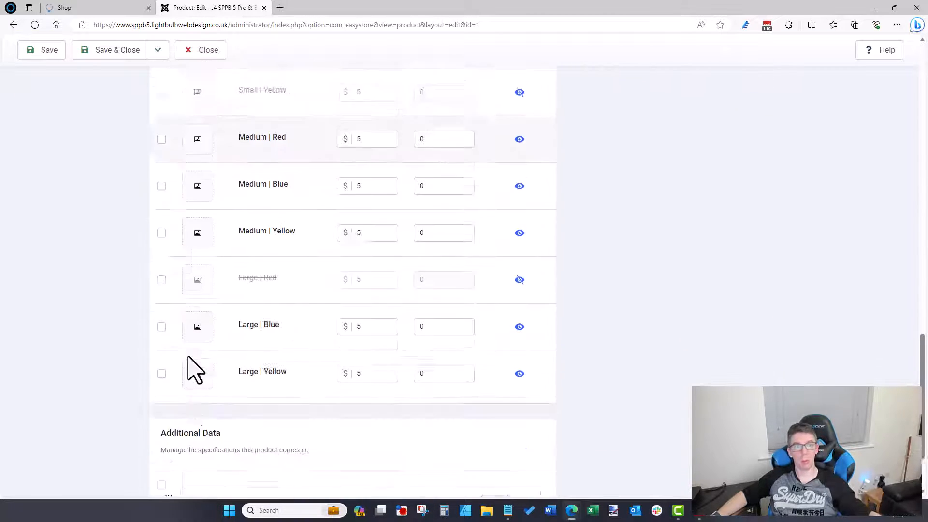
scroll(188, 357, down, 2)
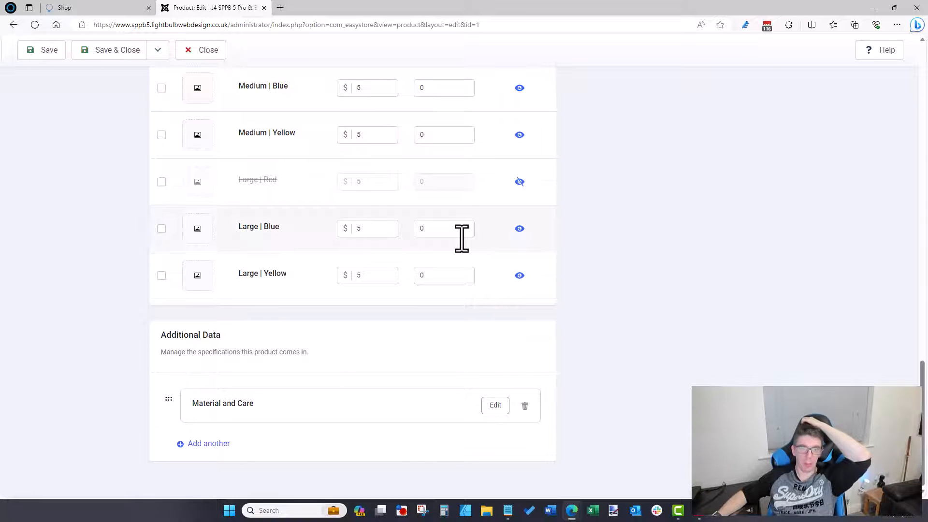
scroll(600, 271, up, 10)
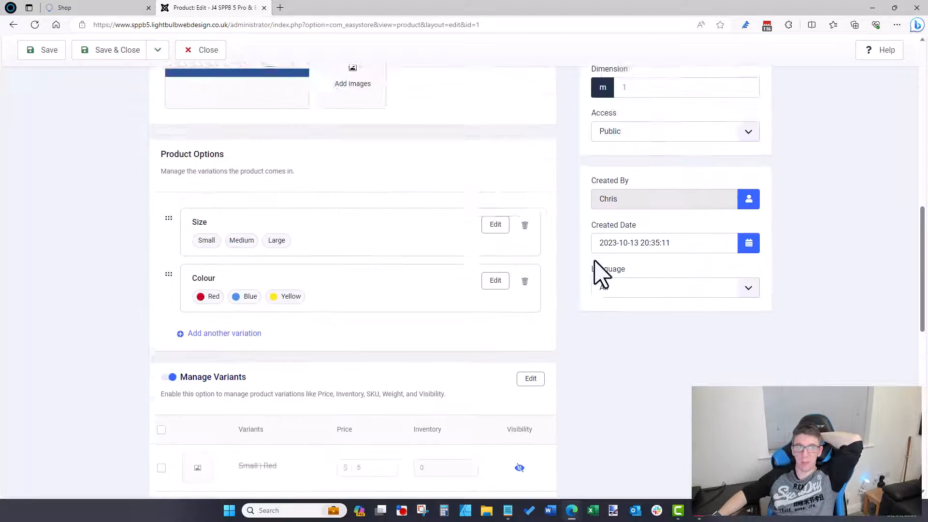
scroll(601, 271, up, 10)
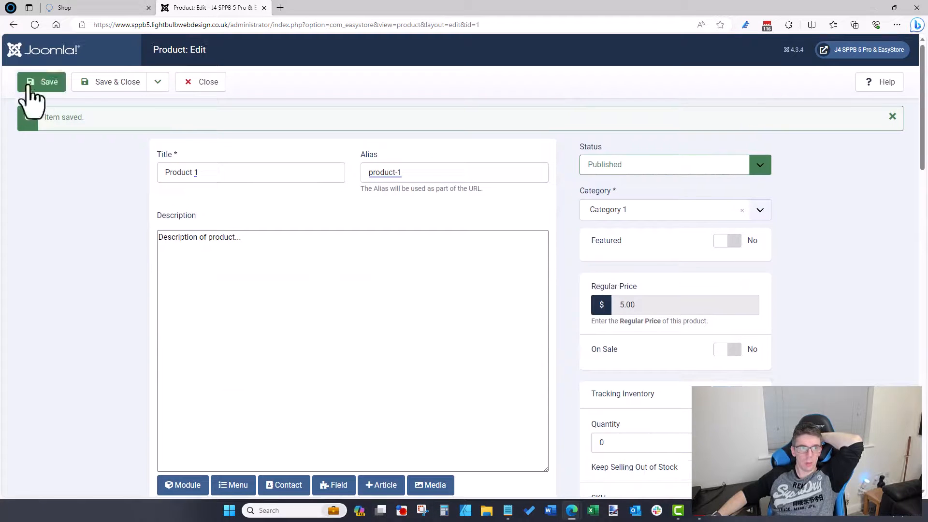
click(84, 87)
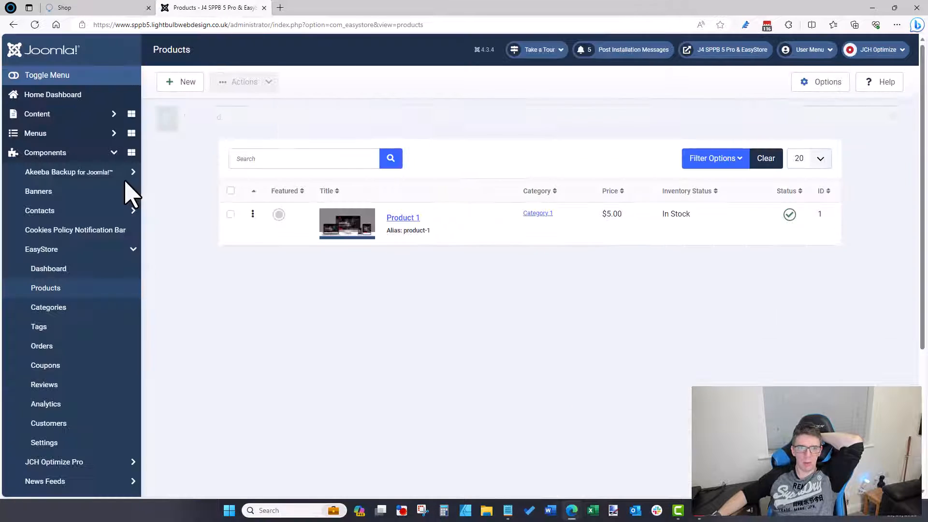
Step: Reload the Shop page to confirm Product 1 is listed at $5.00
click(87, 8)
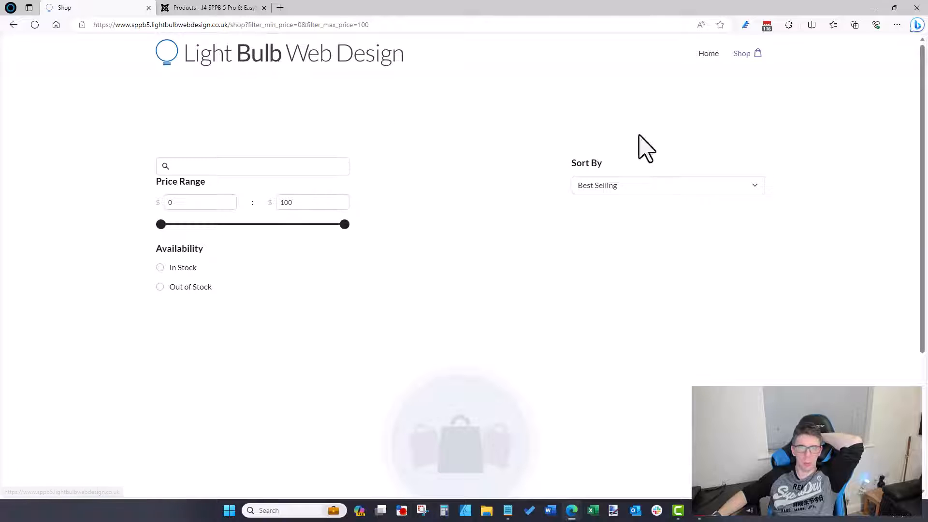
click(742, 54)
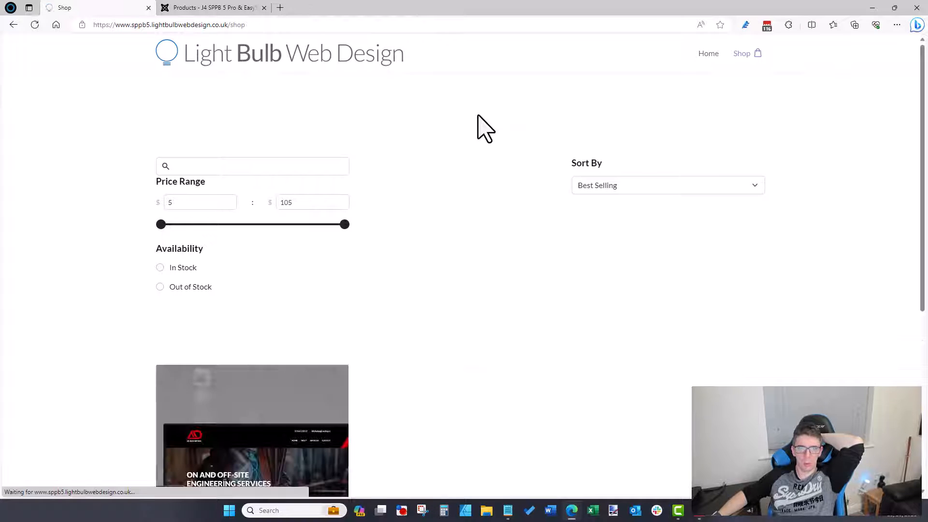
scroll(477, 125, down, 3)
scroll(280, 338, down, 3)
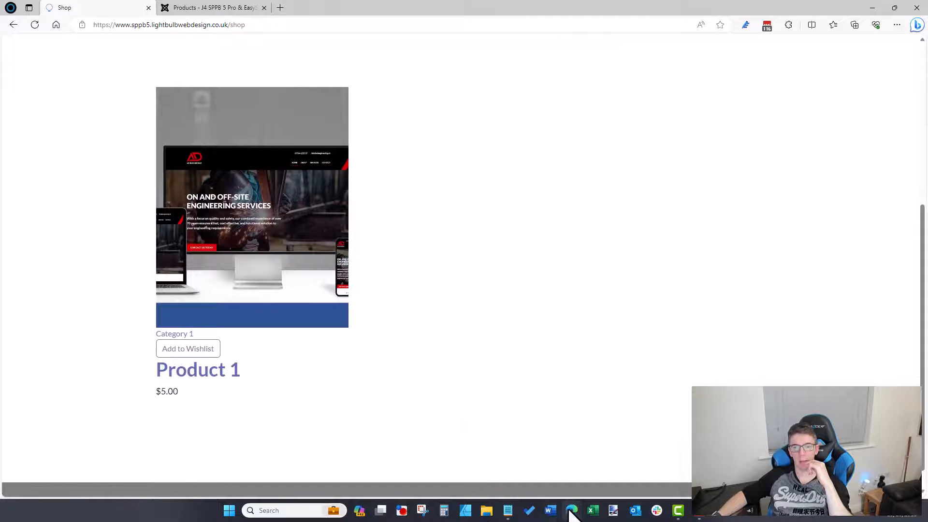
Step: Compare with the Allura demo shop, quick-viewing the WeekendWarrior Tee
mouse_move(572, 510)
click(614, 472)
scroll(546, 372, up, 6)
click(539, 352)
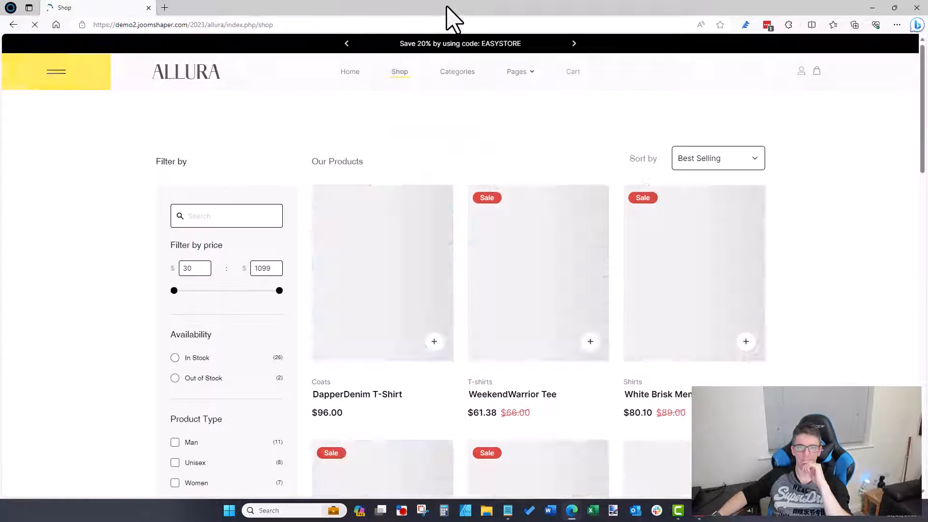
click(589, 342)
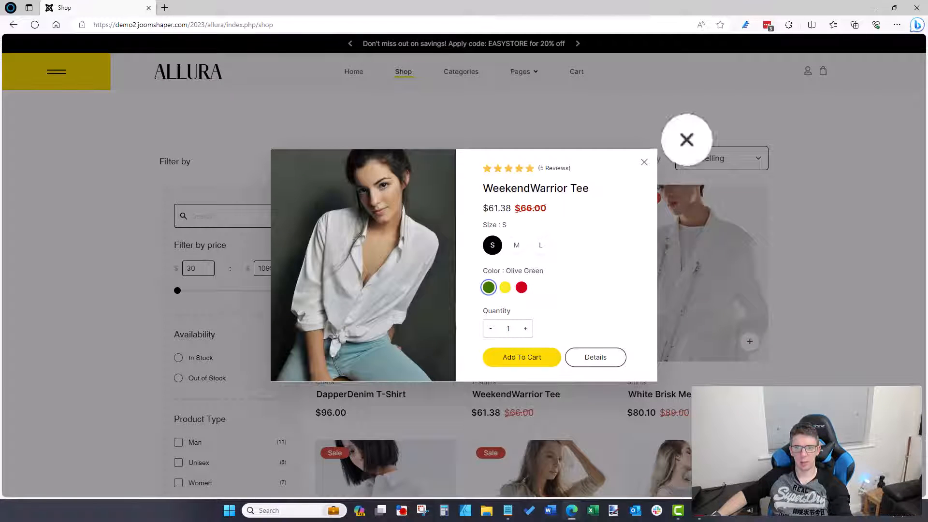
click(644, 163)
click(873, 8)
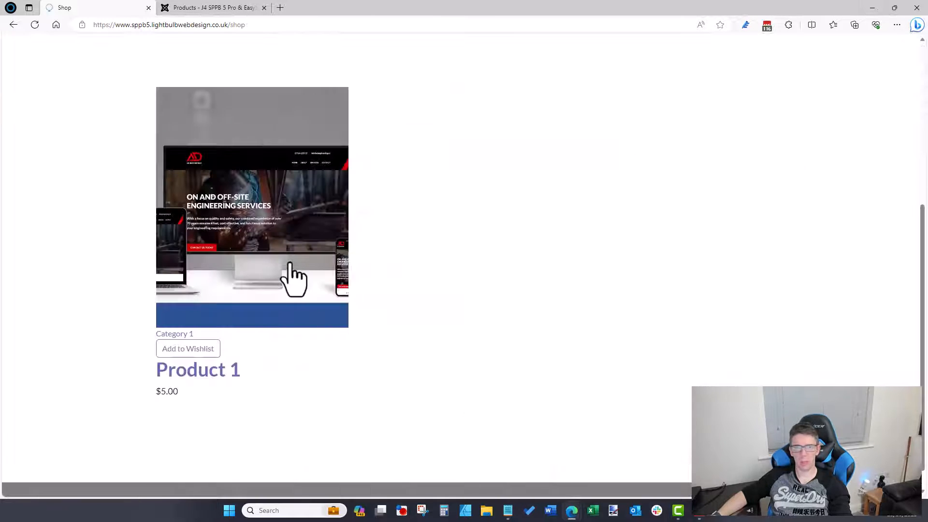
scroll(276, 293, down, 5)
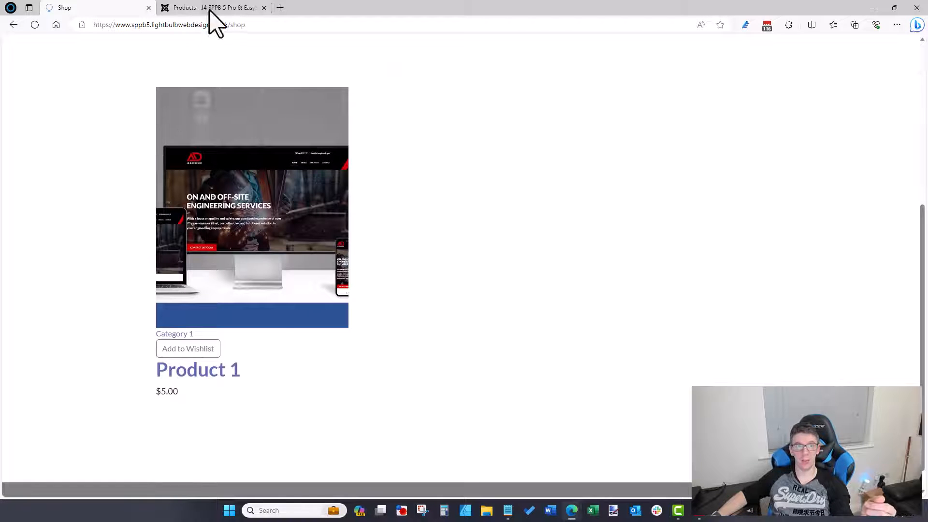
mouse_move(580, 513)
click(606, 477)
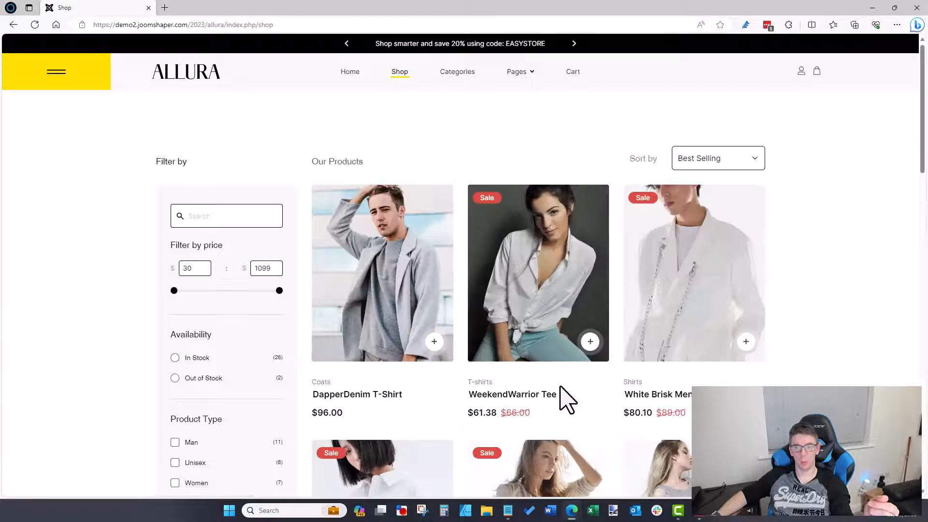
click(872, 8)
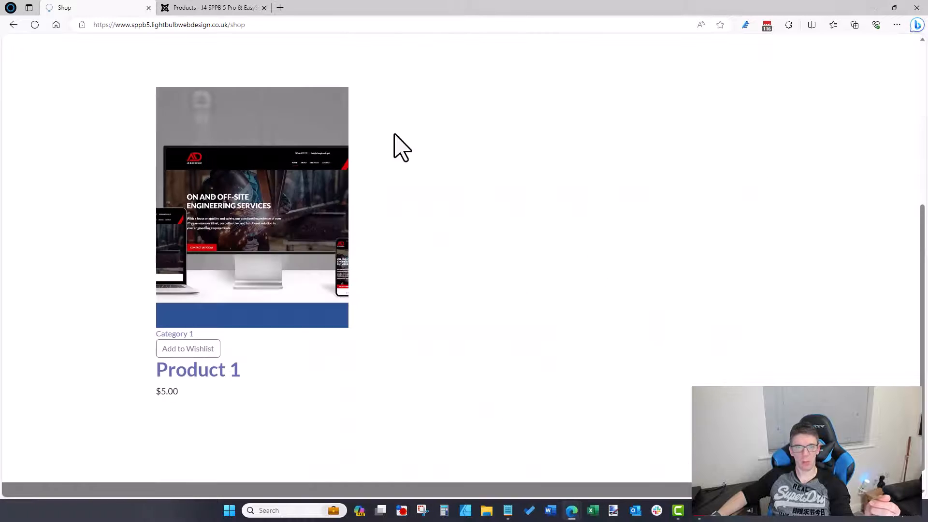
Step: Return to the admin products list and expand the SP Page Builder Pro menu
click(231, 8)
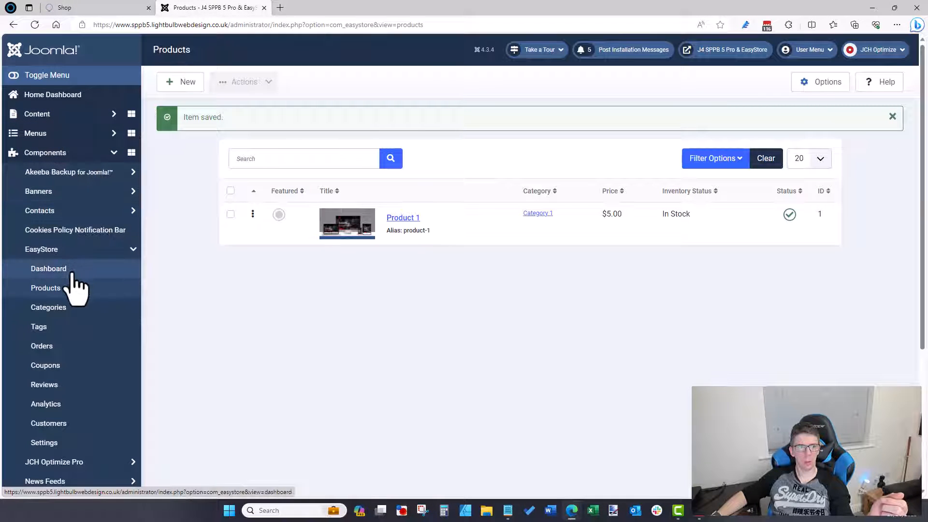
scroll(56, 348, down, 3)
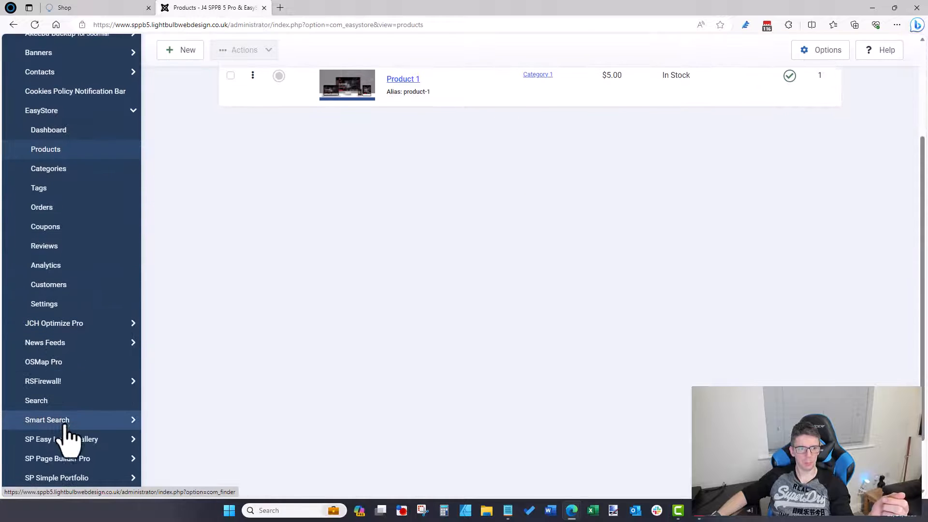
click(63, 459)
Step: Open the EasyStore Storefront layout in SP Page Builder
click(53, 314)
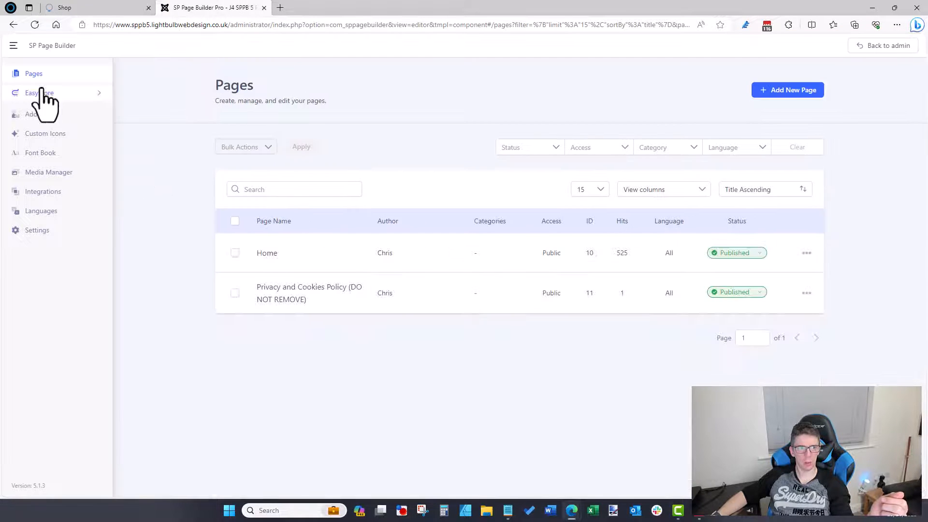
click(41, 95)
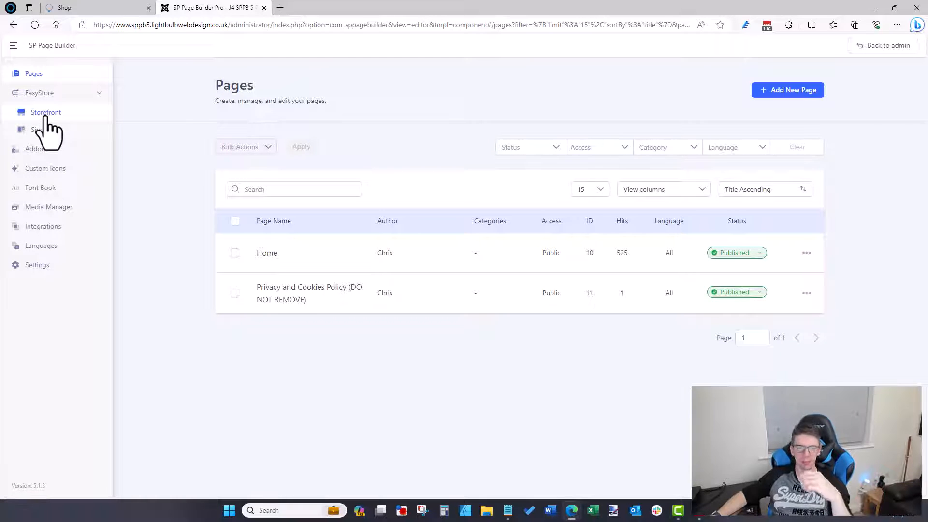
click(44, 115)
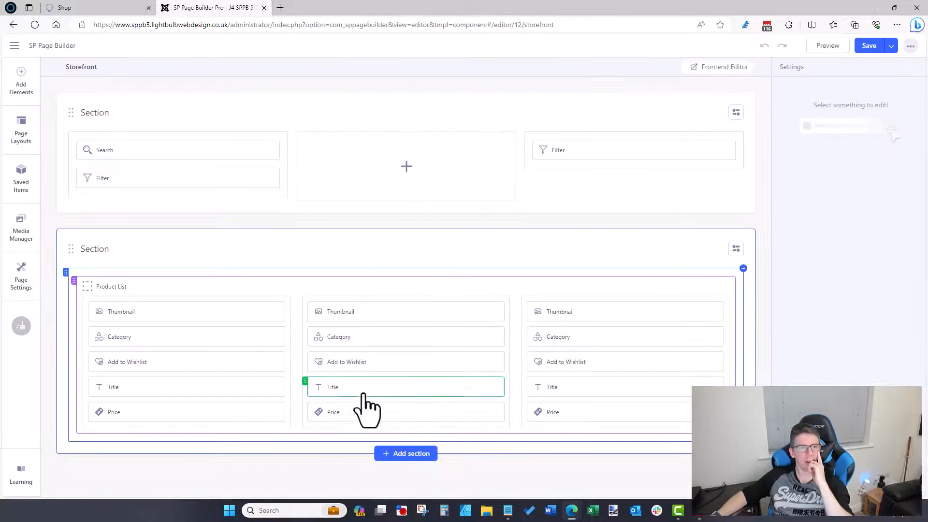
Step: Add an Add to Cart addon below the product Thumbnail
click(21, 86)
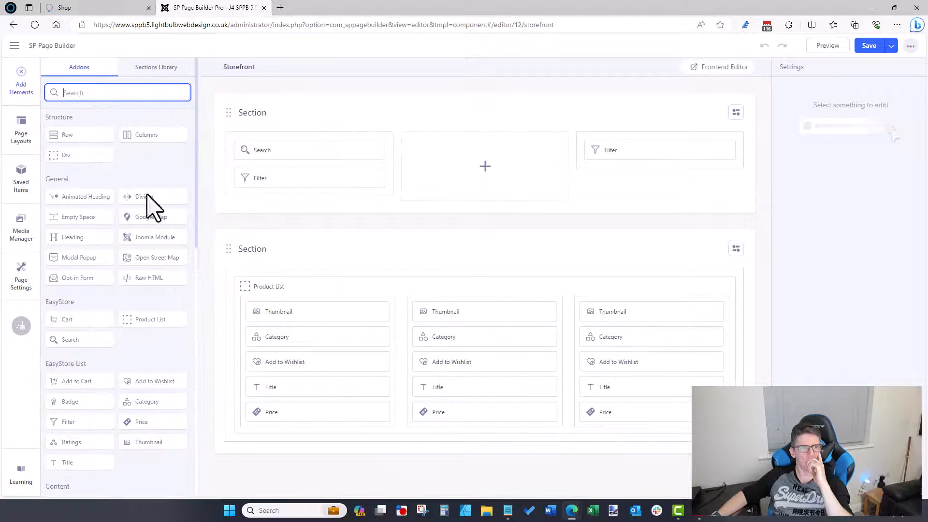
scroll(149, 341, down, 1)
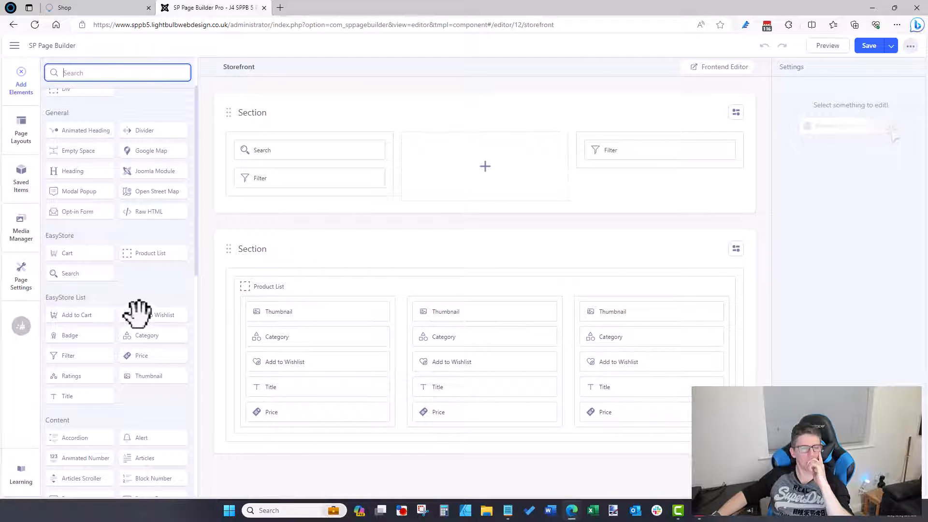
scroll(135, 306, down, 1)
scroll(136, 307, up, 3)
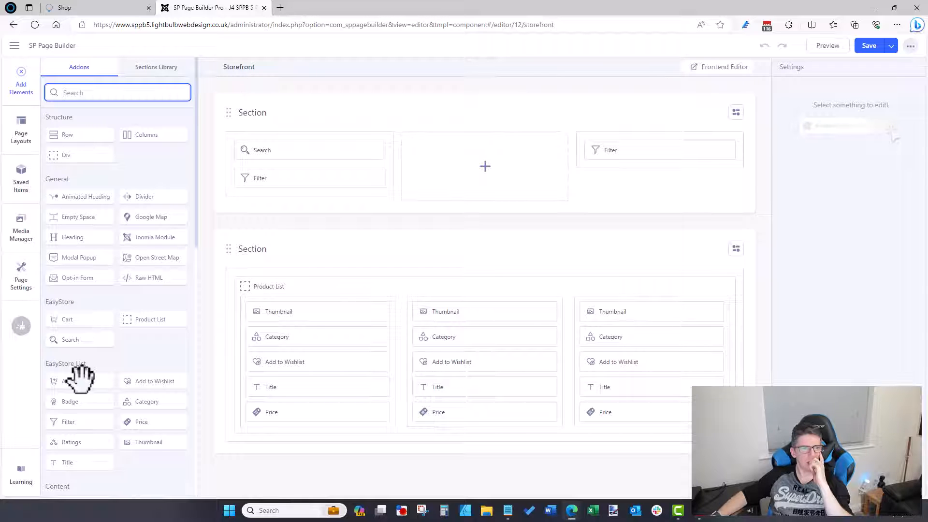
scroll(80, 379, down, 3)
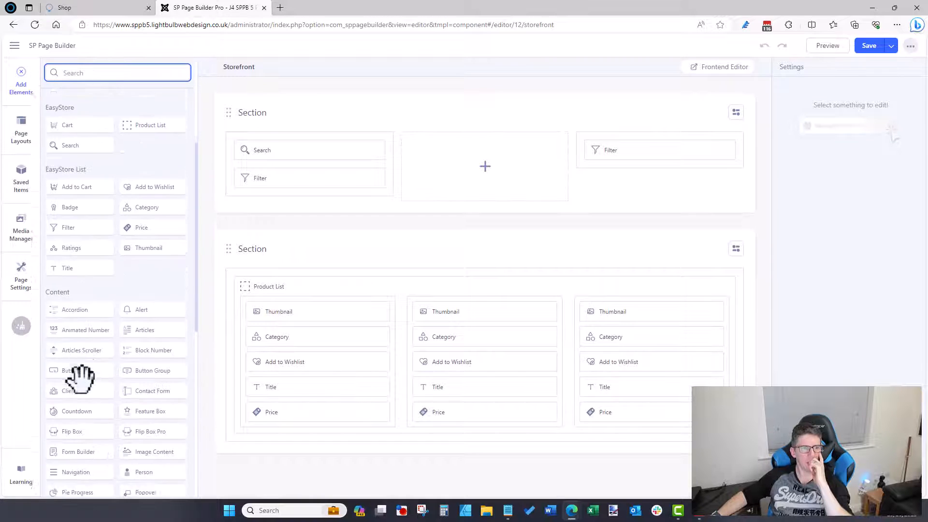
scroll(79, 377, up, 2)
drag(85, 314, 298, 329)
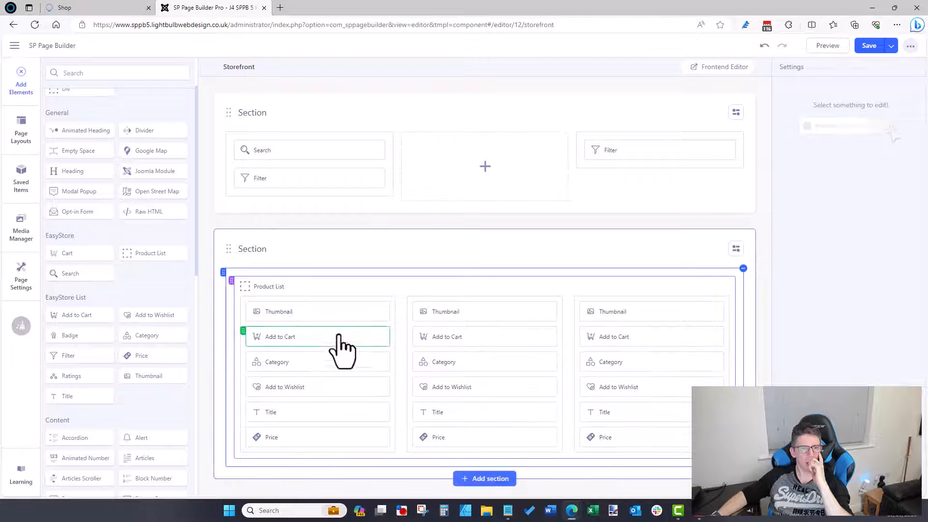
Step: Make the Thumbnail switch to an alternate image on hover, enable Zoom animation, and save
click(365, 311)
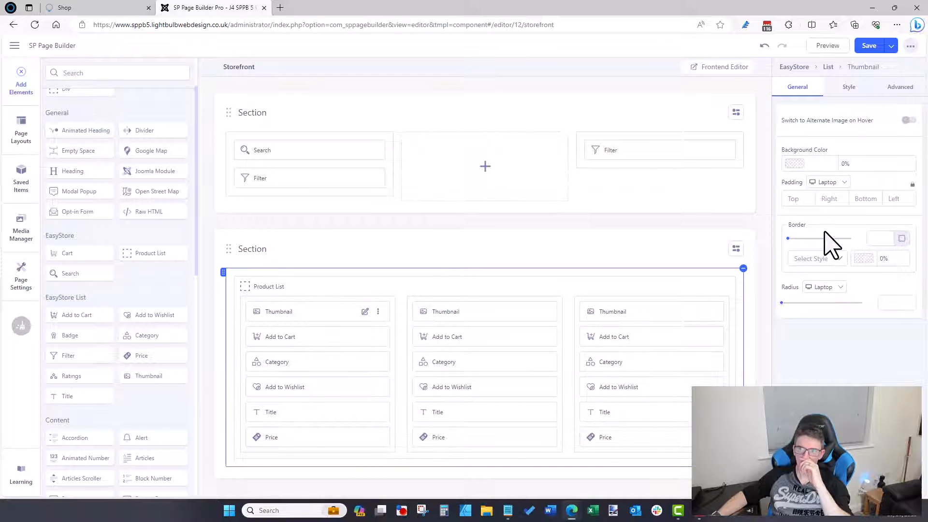
click(908, 120)
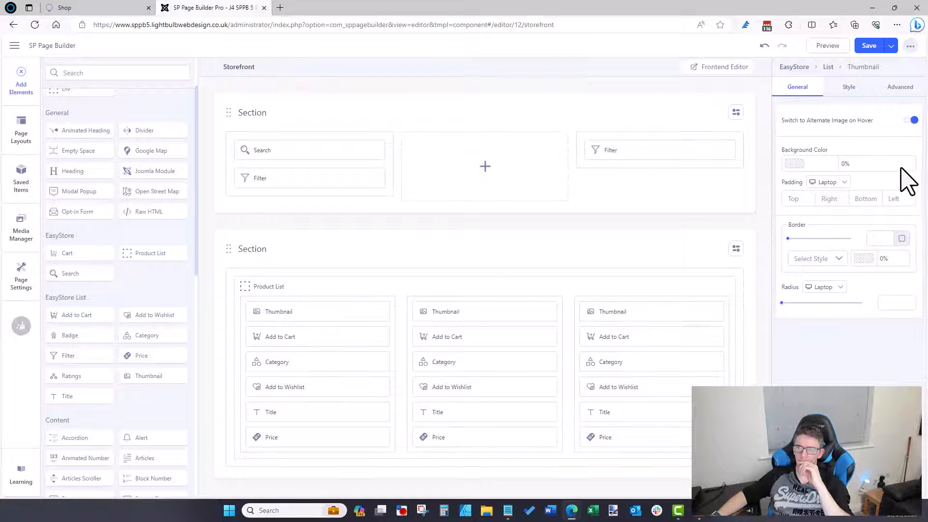
click(850, 89)
scroll(849, 261, down, 3)
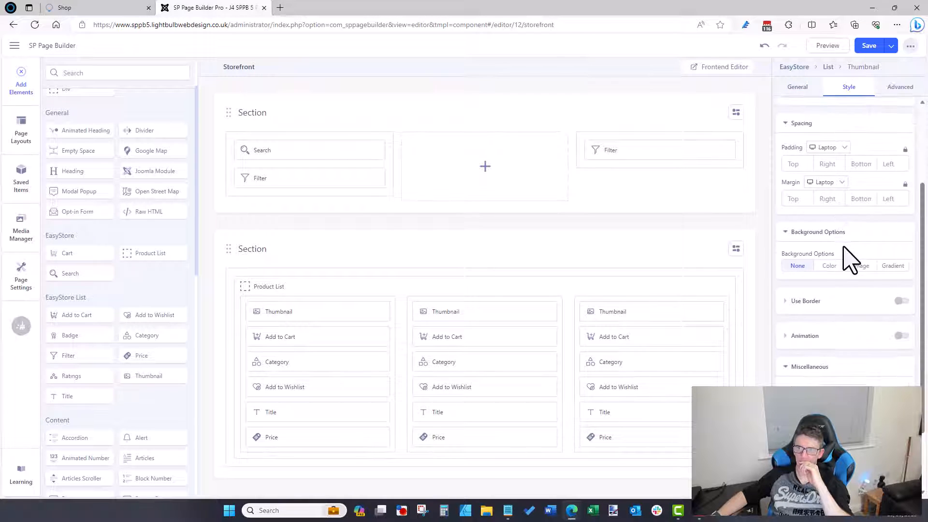
click(900, 337)
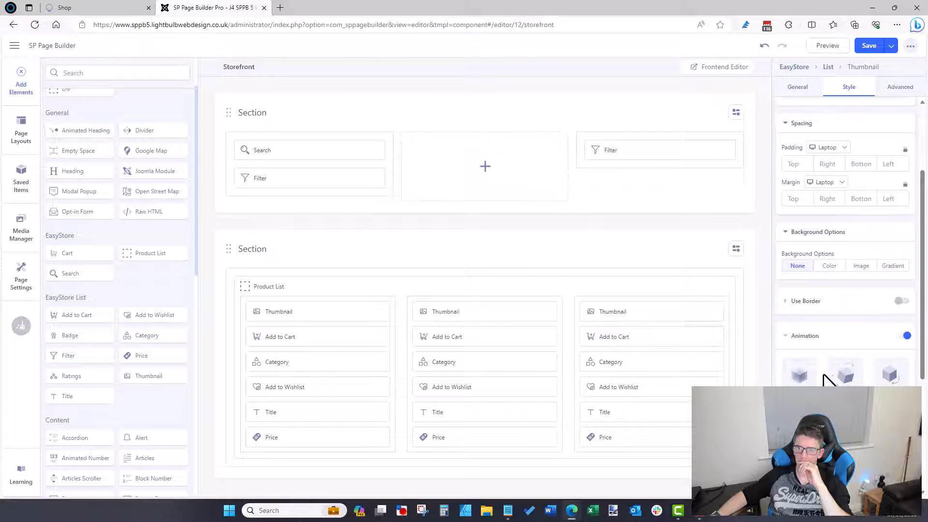
scroll(846, 241, down, 3)
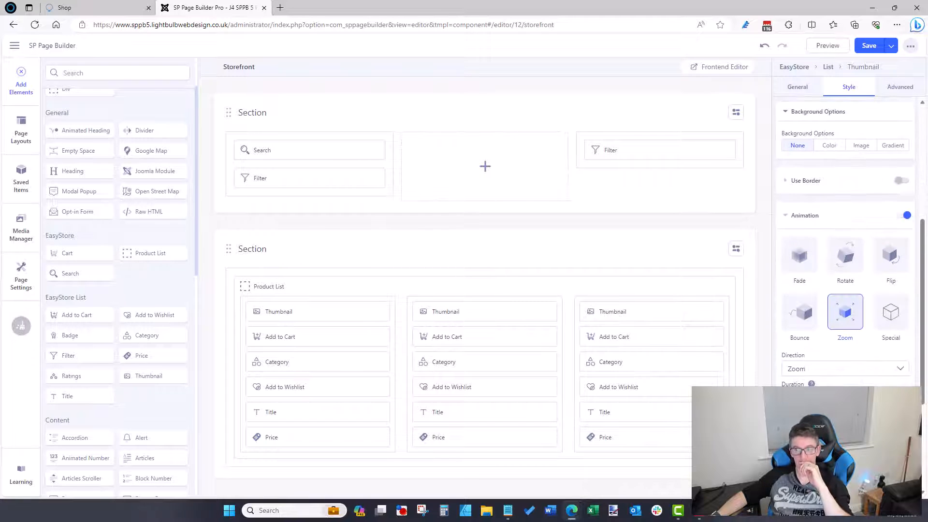
scroll(853, 333, up, 6)
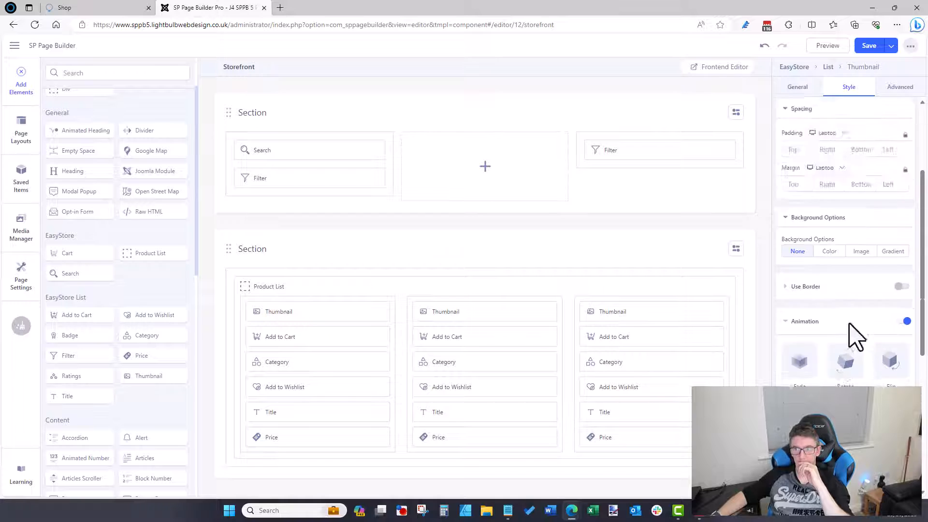
click(869, 46)
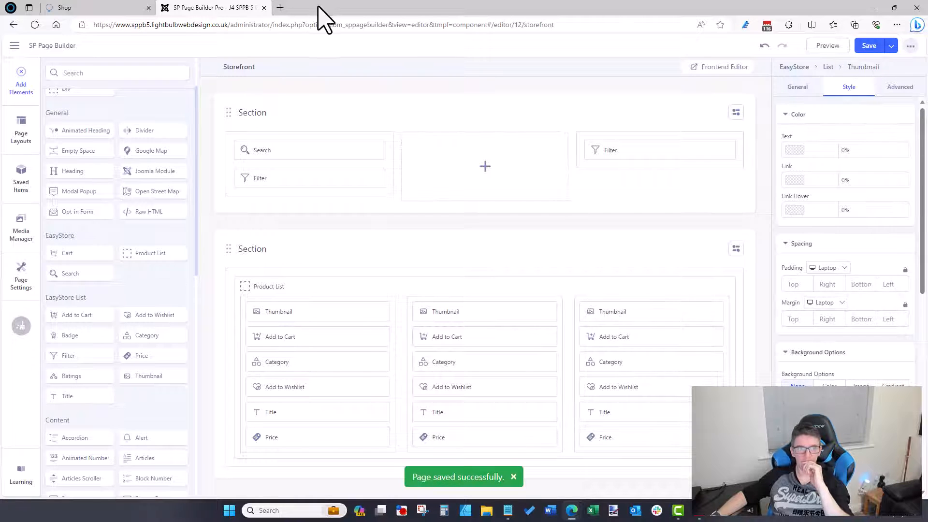
click(100, 8)
click(249, 28)
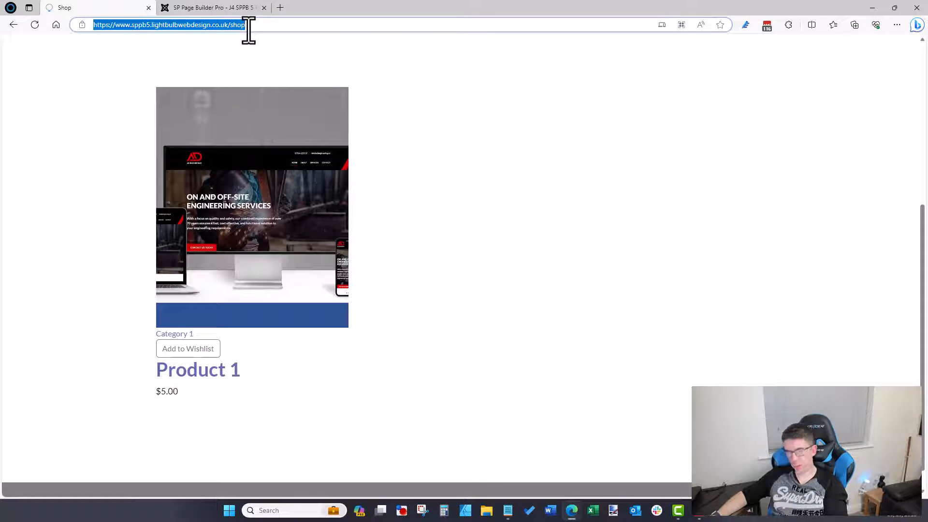
key(Return)
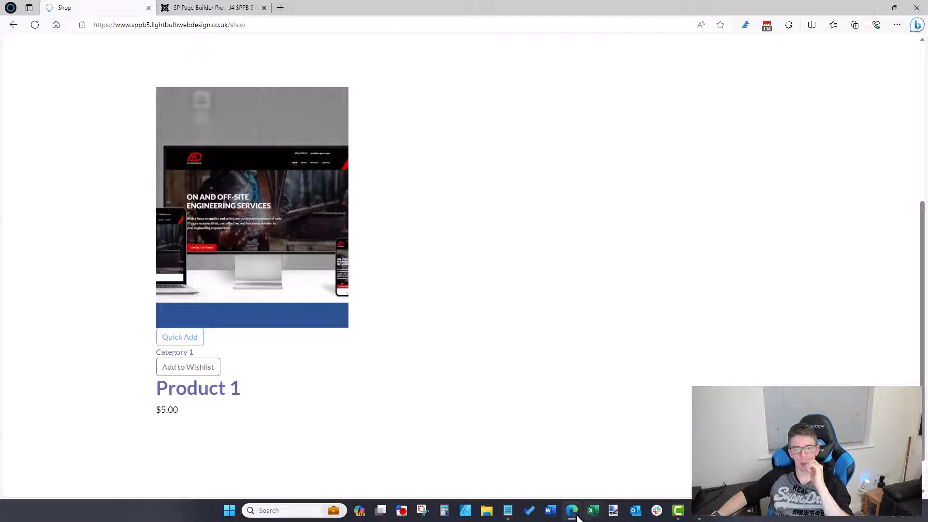
mouse_move(575, 513)
click(607, 483)
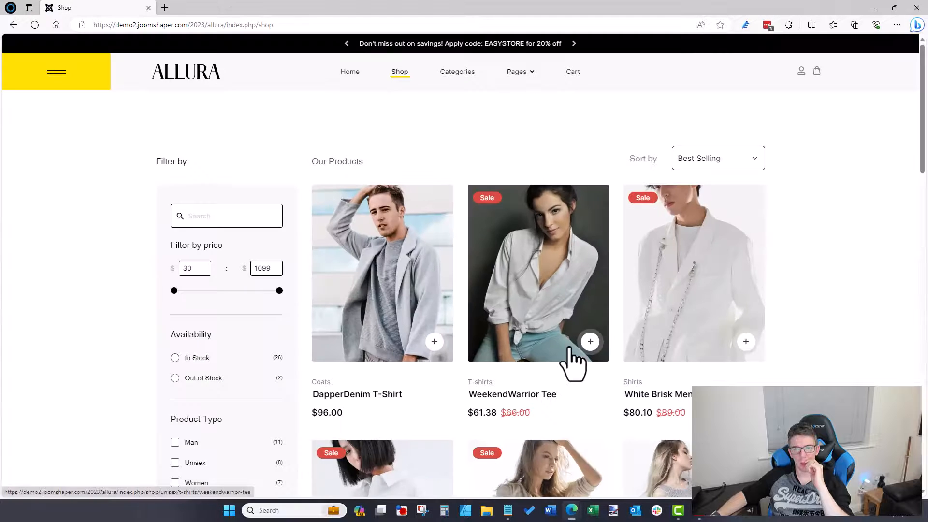
click(872, 8)
click(223, 8)
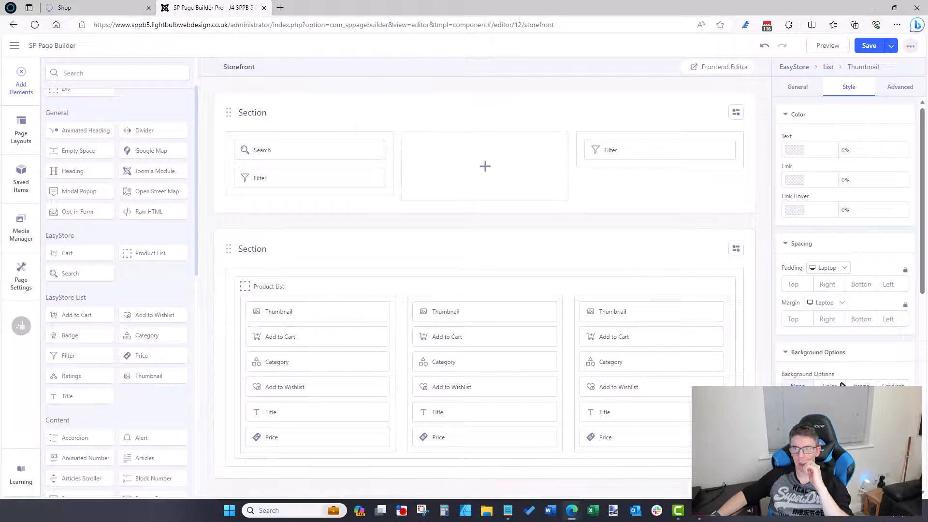
scroll(840, 385, down, 3)
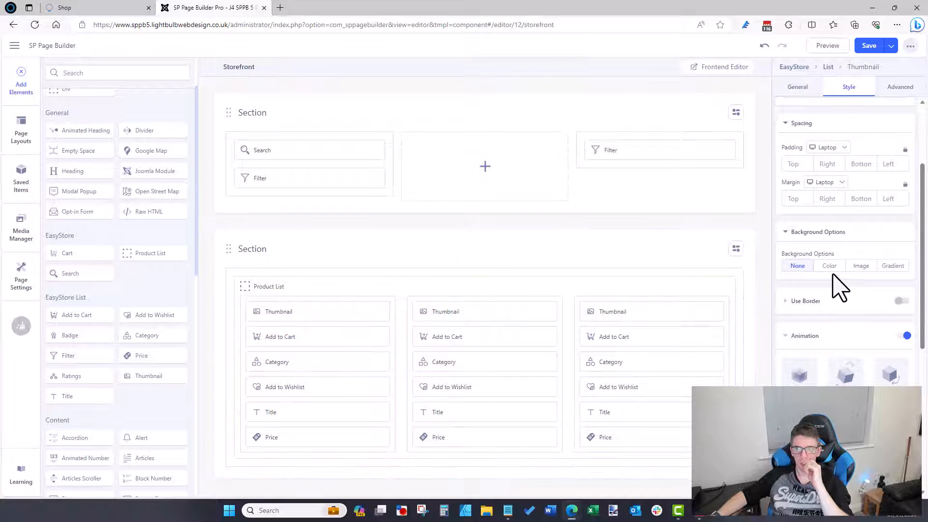
scroll(835, 273, up, 3)
click(804, 91)
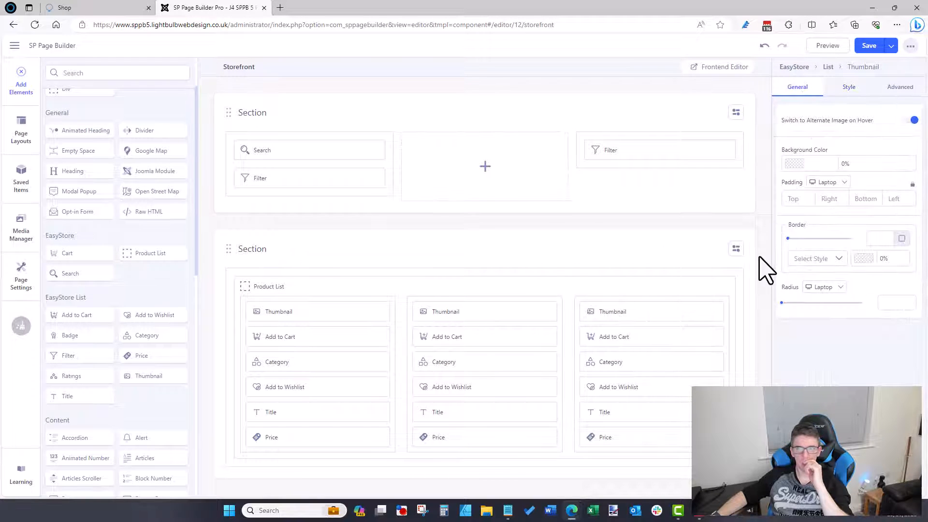
click(851, 89)
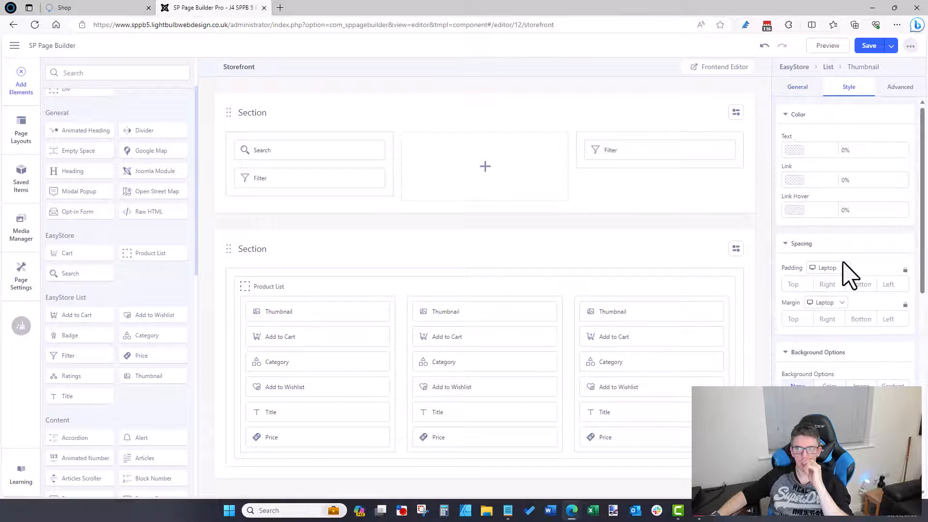
scroll(844, 270, down, 3)
scroll(843, 289, down, 3)
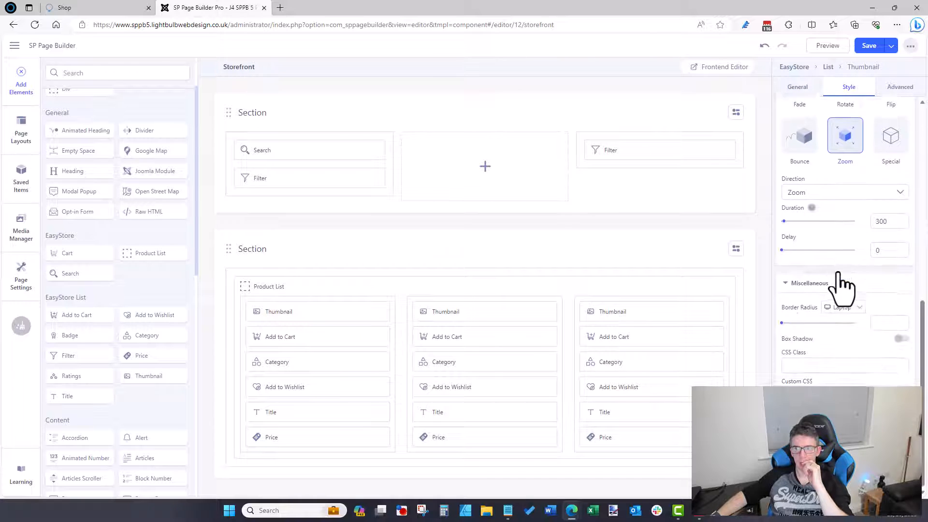
scroll(841, 283, up, 8)
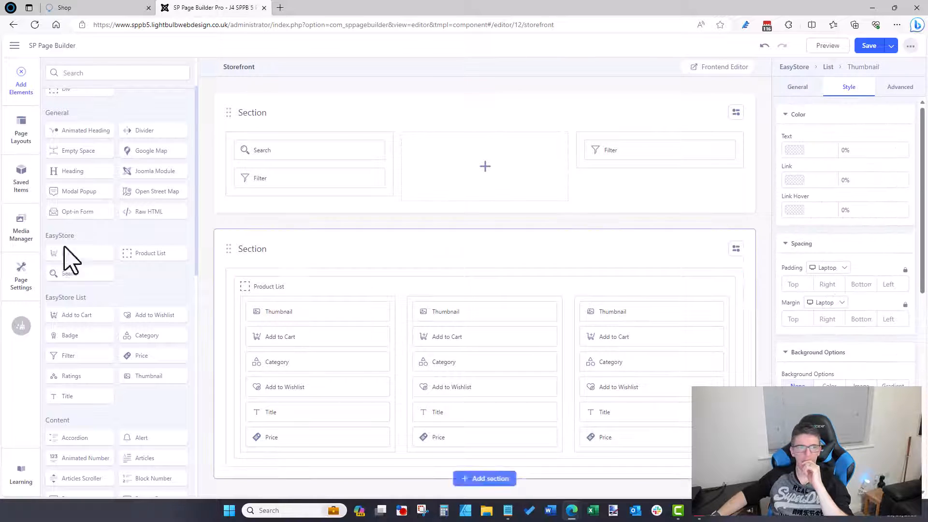
Step: Save and close the Storefront layout and expand the EasyStore layout pages
click(891, 45)
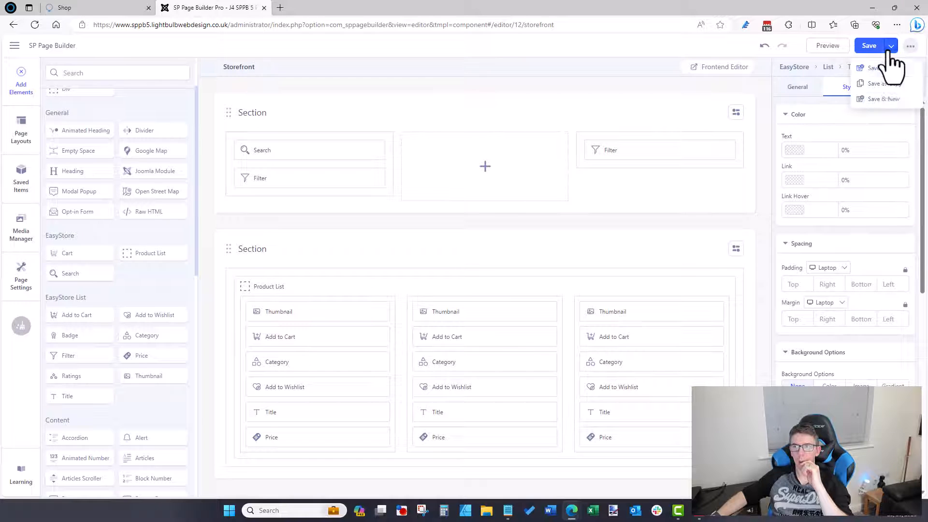
click(884, 67)
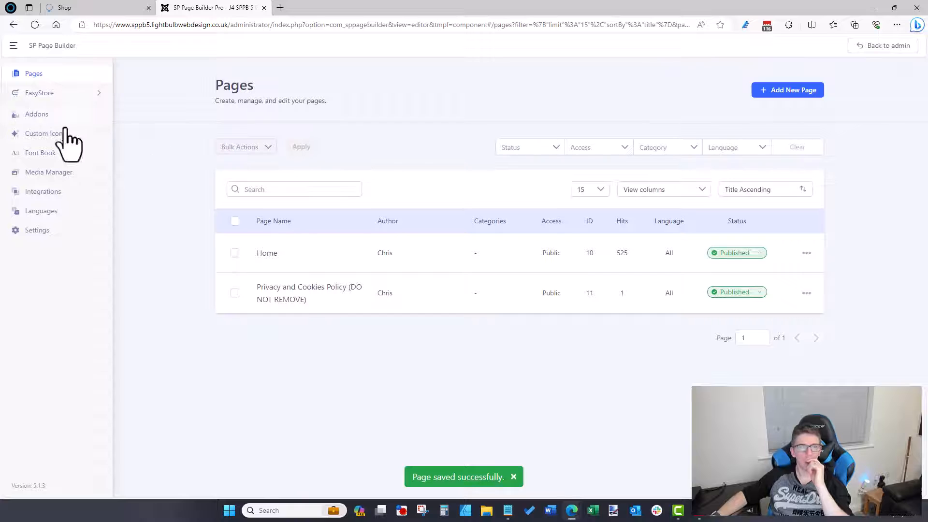
click(43, 93)
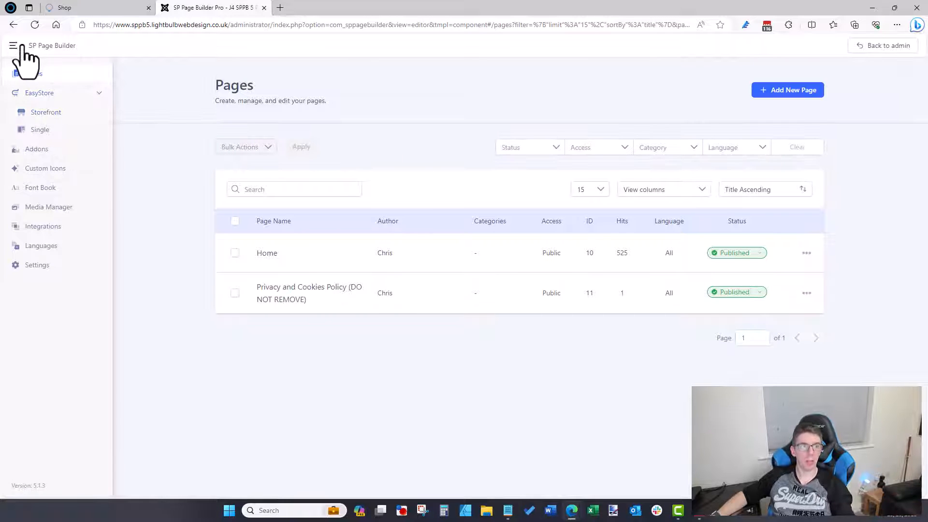
Step: From the admin dashboard, open EasyStore's store settings under Components
click(893, 48)
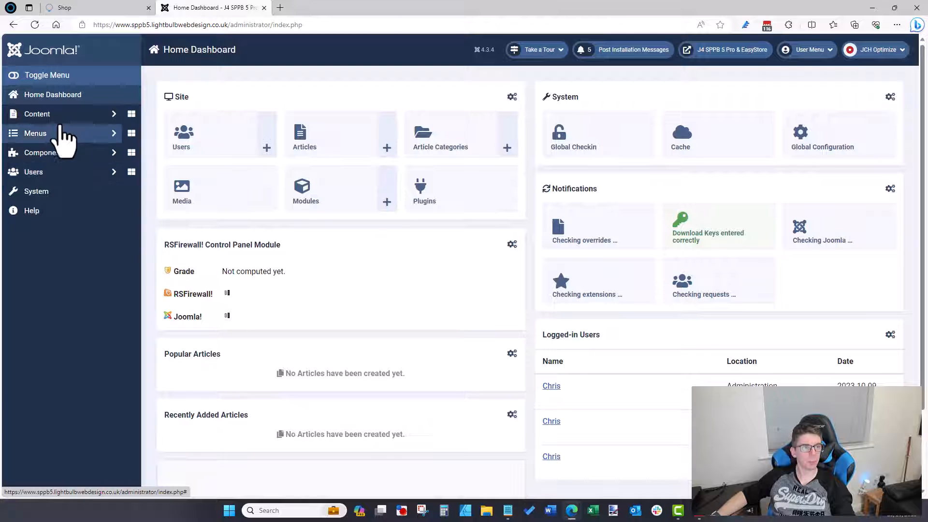
click(55, 154)
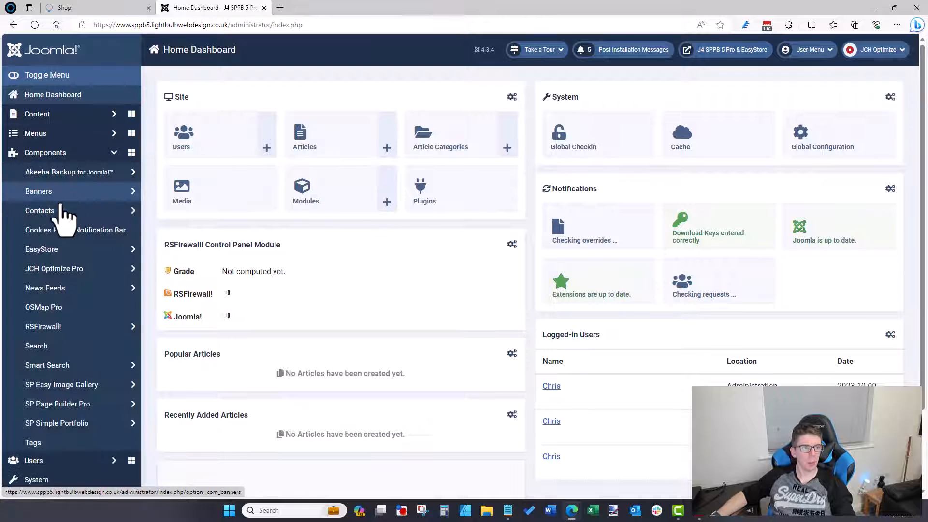
click(58, 249)
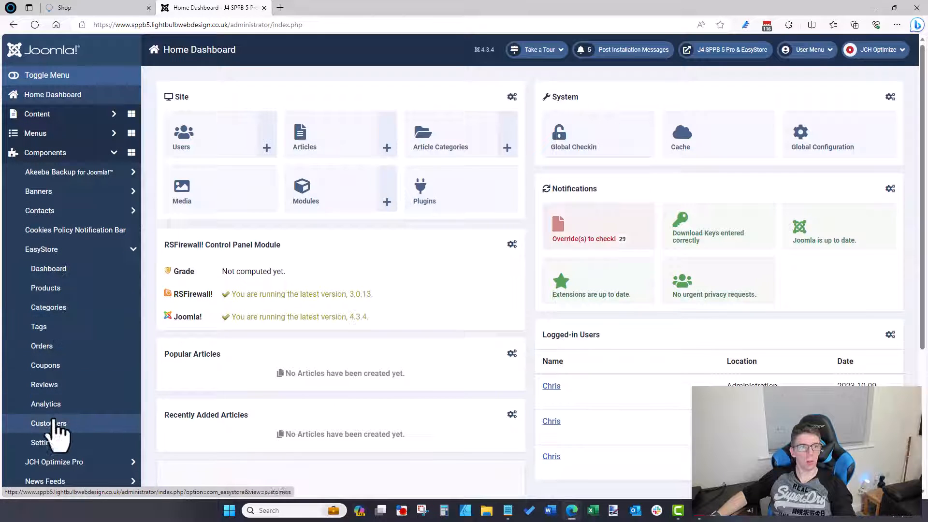
click(45, 442)
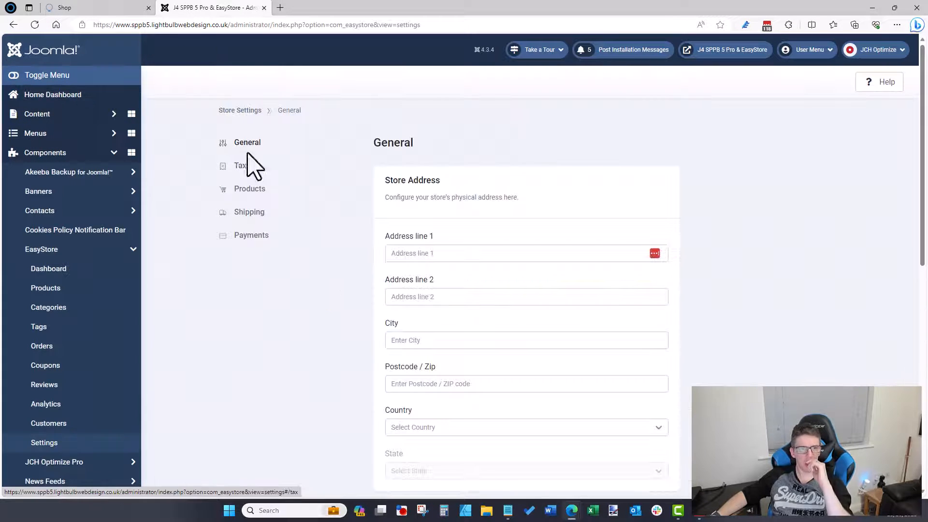
scroll(360, 270, down, 4)
scroll(360, 271, down, 5)
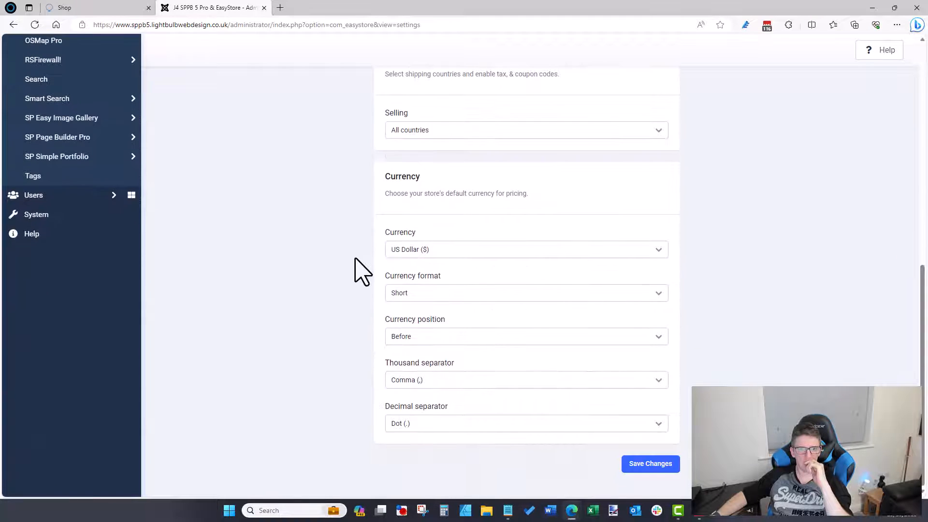
scroll(360, 270, up, 10)
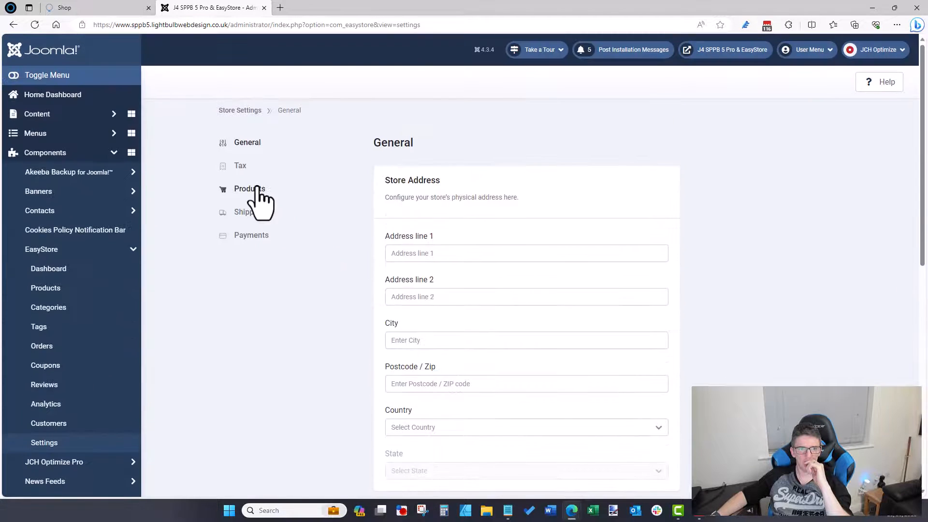
Step: In Products settings, set the Shop Page to Shop and save
click(253, 189)
scroll(360, 218, down, 3)
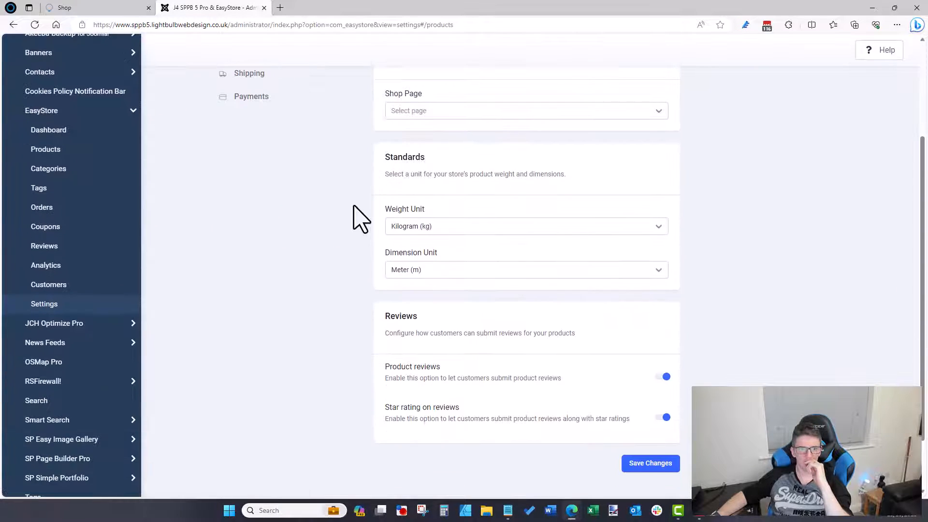
click(415, 115)
scroll(345, 172, up, 3)
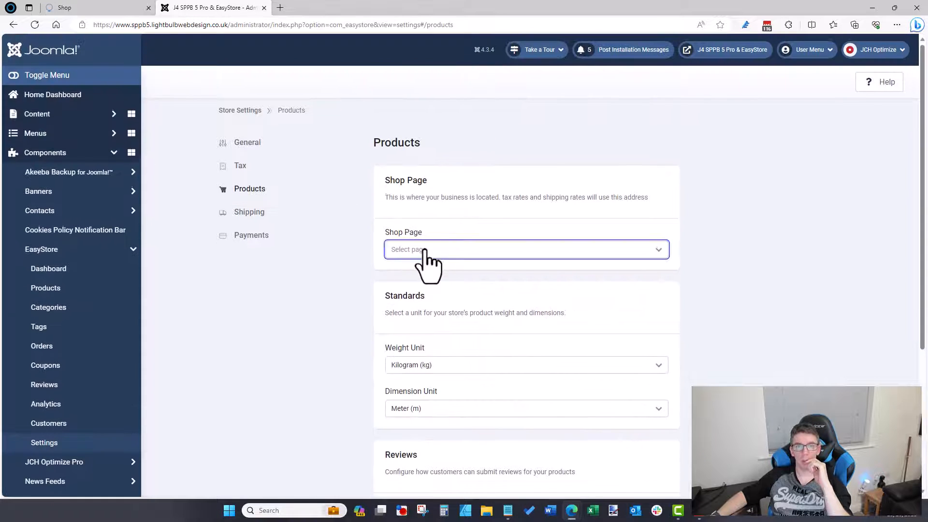
click(420, 250)
click(413, 293)
scroll(329, 301, down, 4)
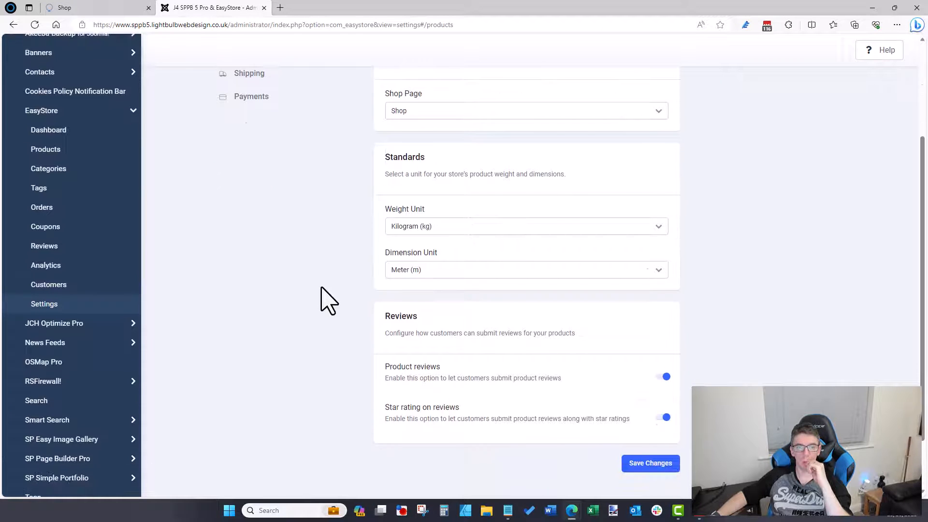
click(667, 396)
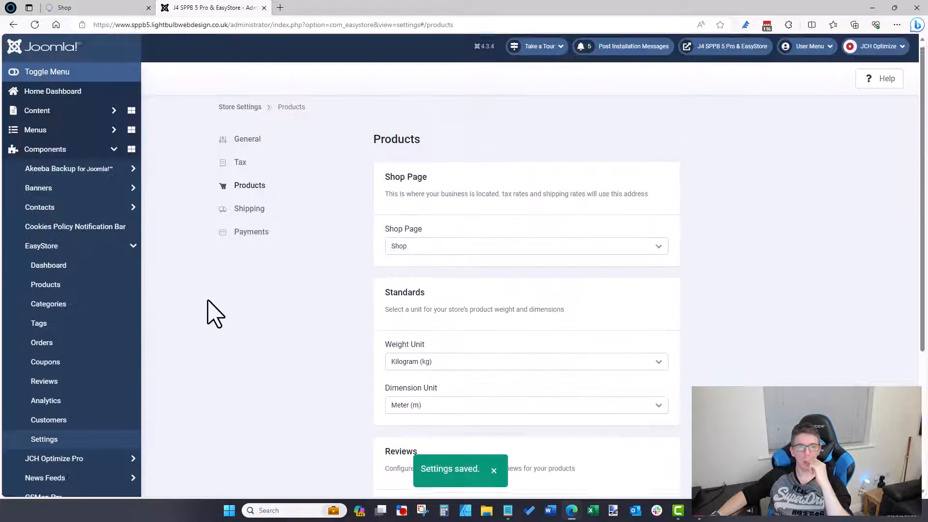
Step: Review the Products settings' kilogram and metre units and star-rating review options
click(246, 145)
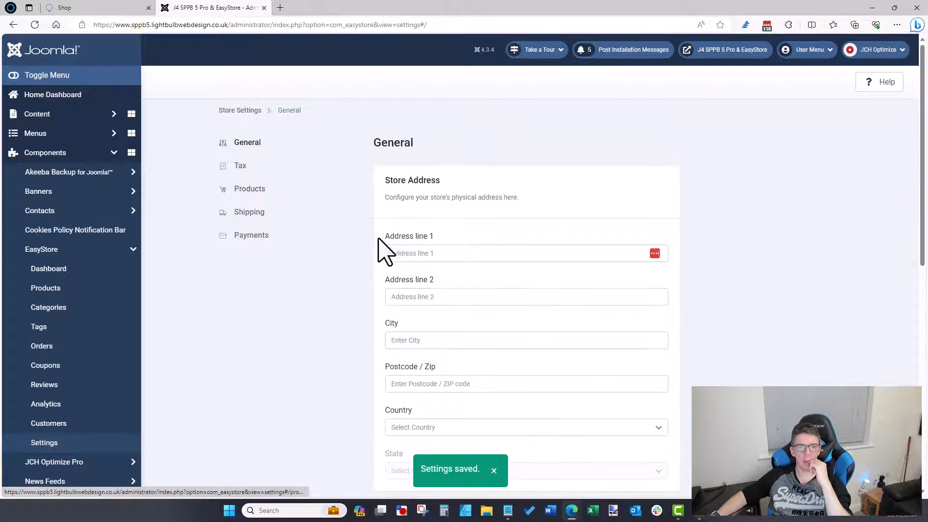
scroll(374, 278, down, 4)
scroll(372, 275, down, 5)
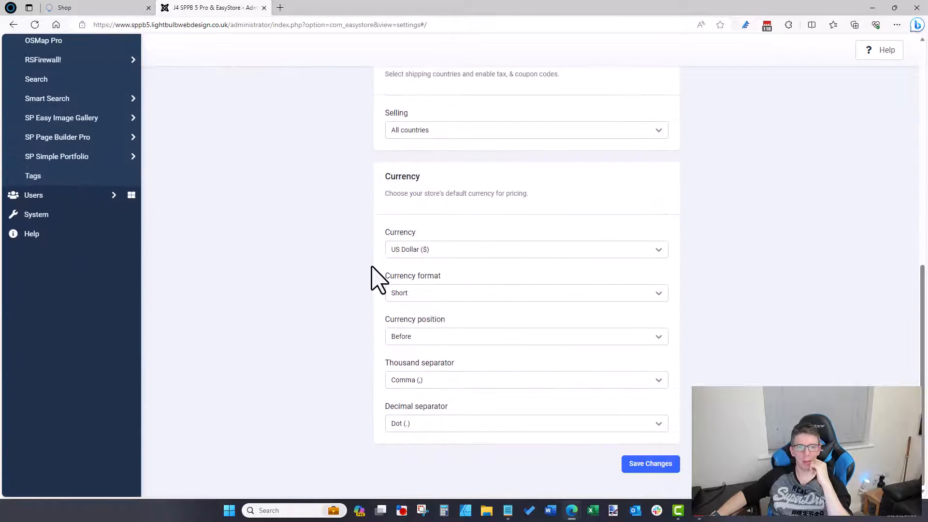
scroll(373, 275, up, 7)
scroll(257, 118, up, 5)
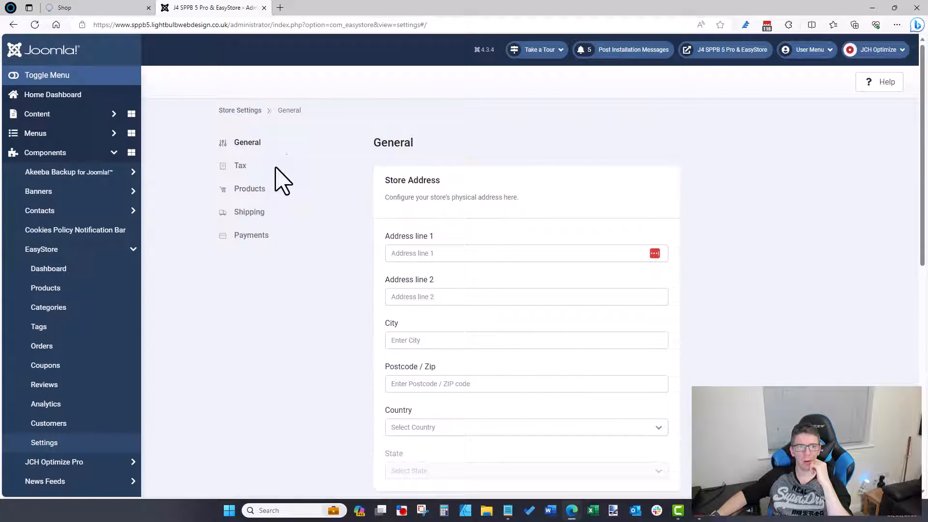
click(248, 189)
scroll(290, 232, down, 4)
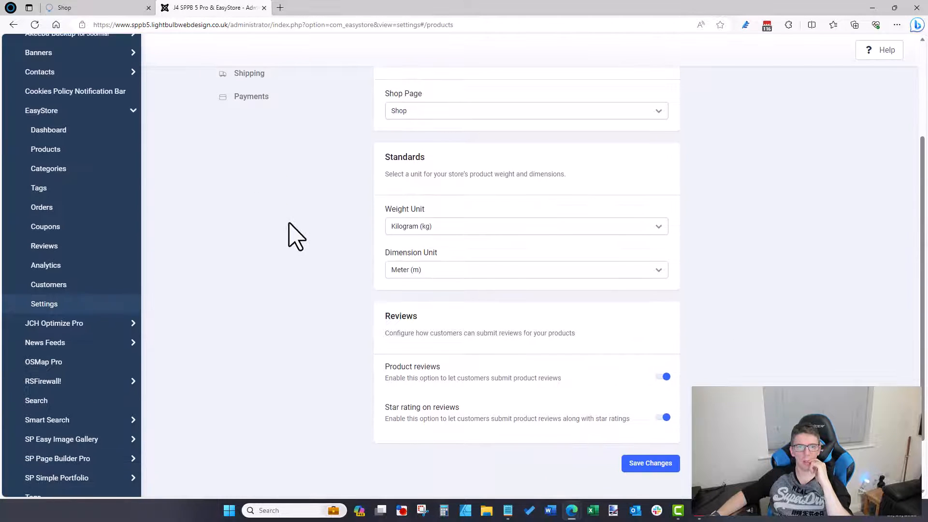
scroll(295, 235, up, 4)
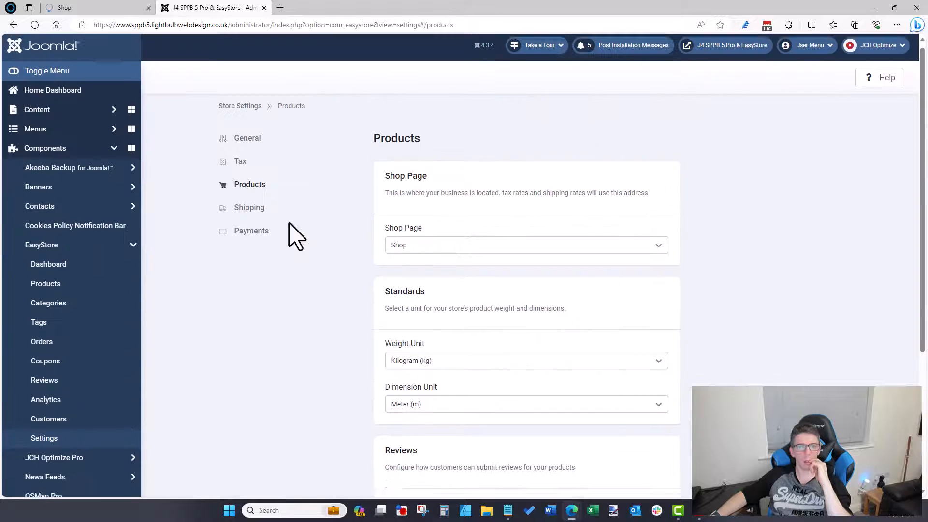
scroll(75, 227, down, 1)
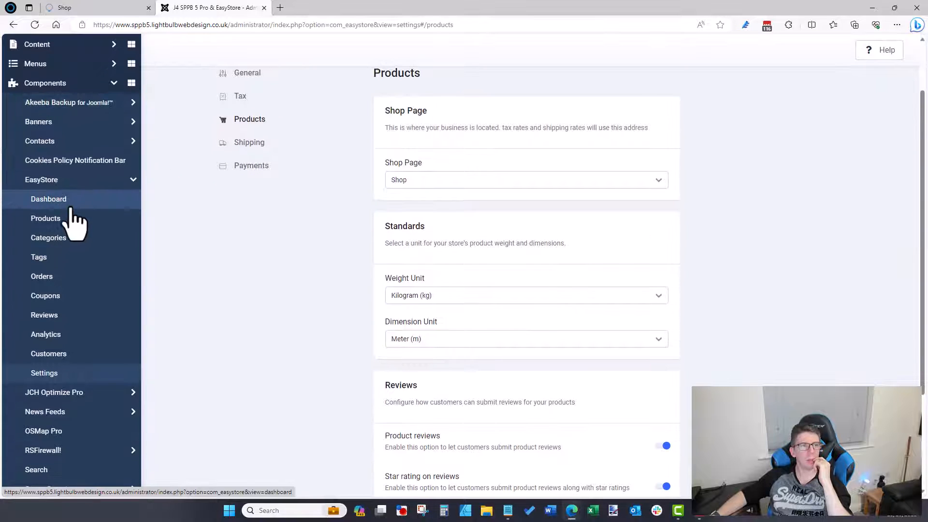
scroll(76, 316, up, 1)
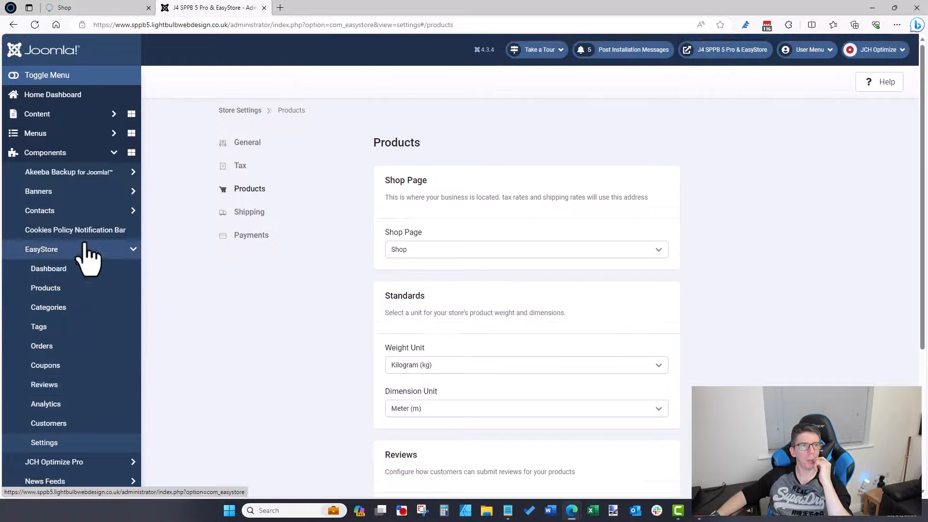
scroll(86, 266, down, 4)
click(77, 394)
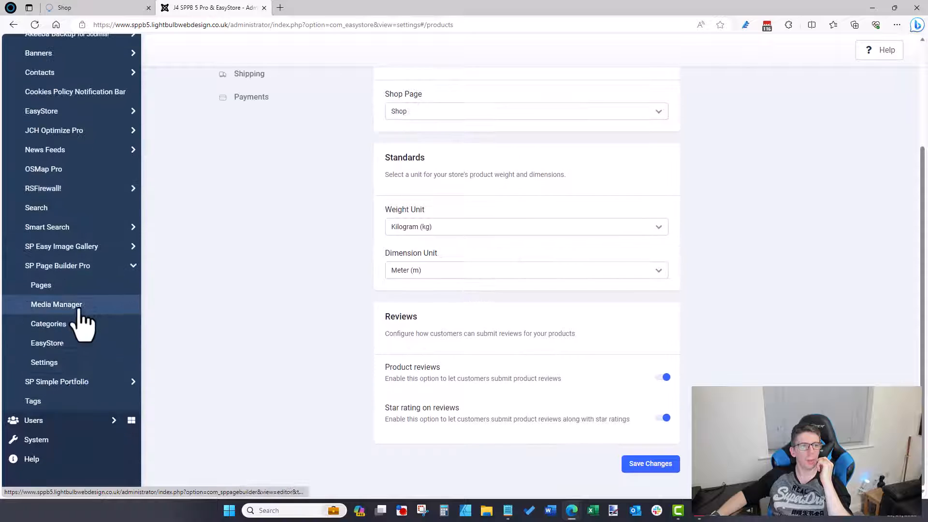
Step: Open the EasyStore layout and inspect the Product List's General, Style and Advanced settings
click(69, 344)
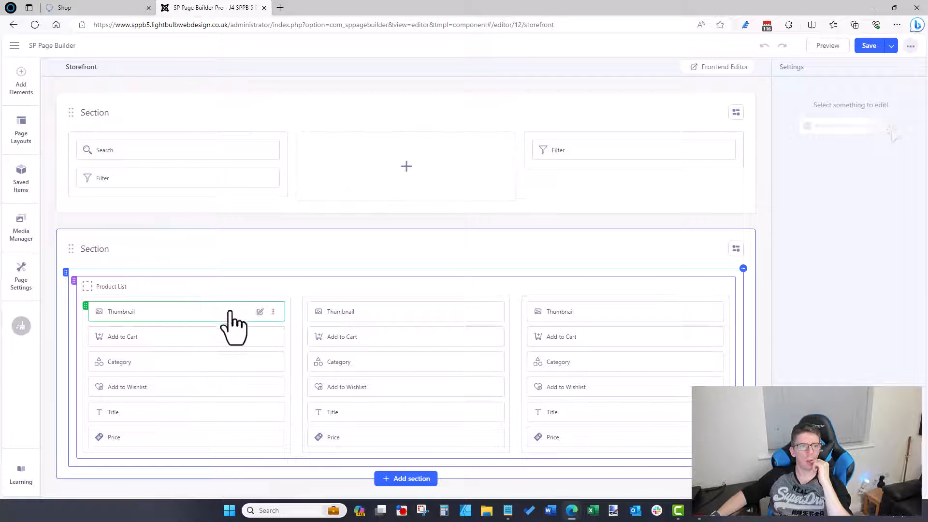
click(710, 288)
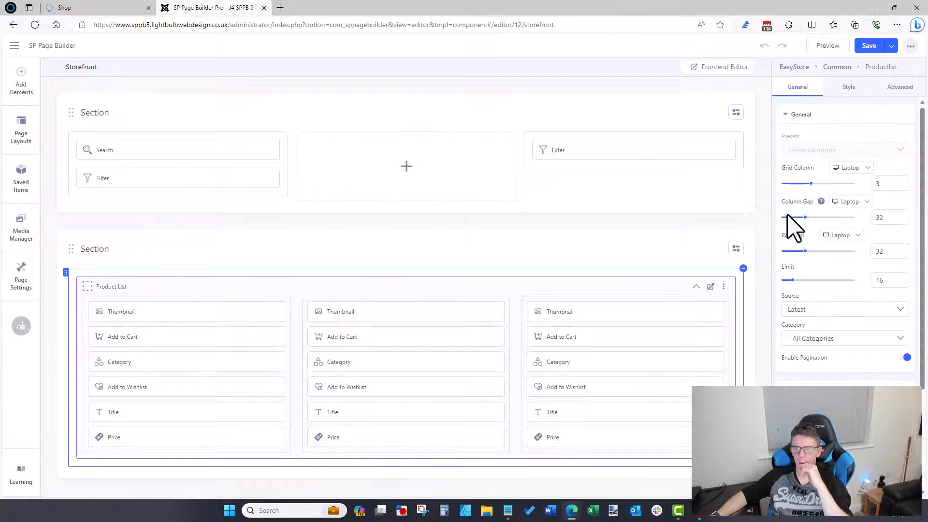
scroll(788, 217, down, 3)
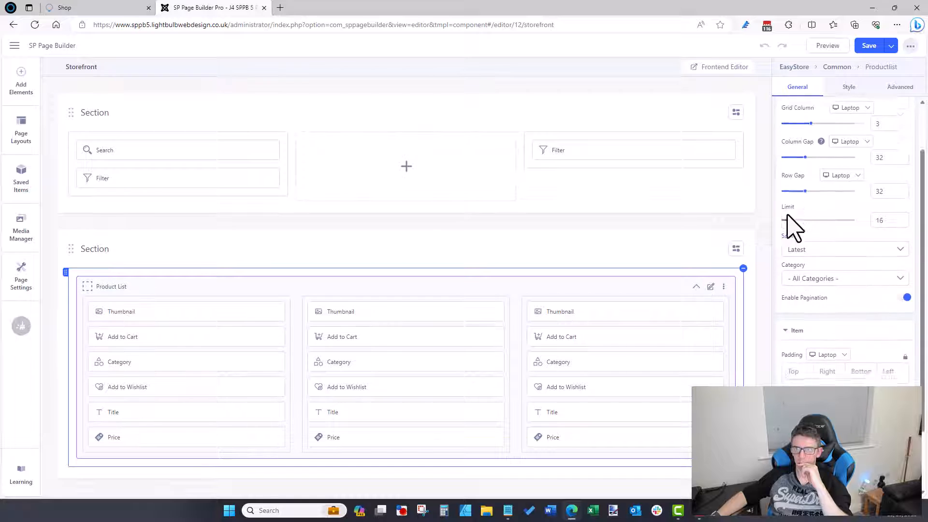
scroll(795, 227, up, 3)
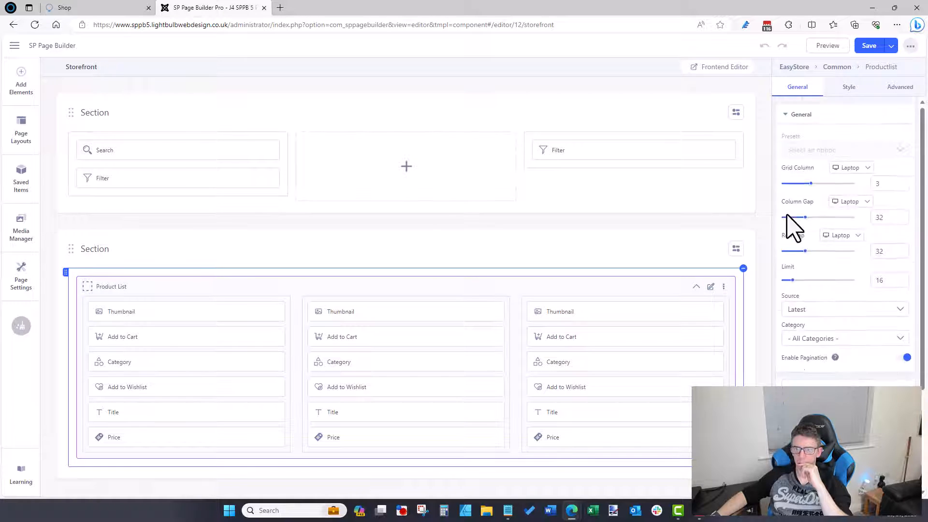
click(843, 89)
scroll(832, 232, down, 4)
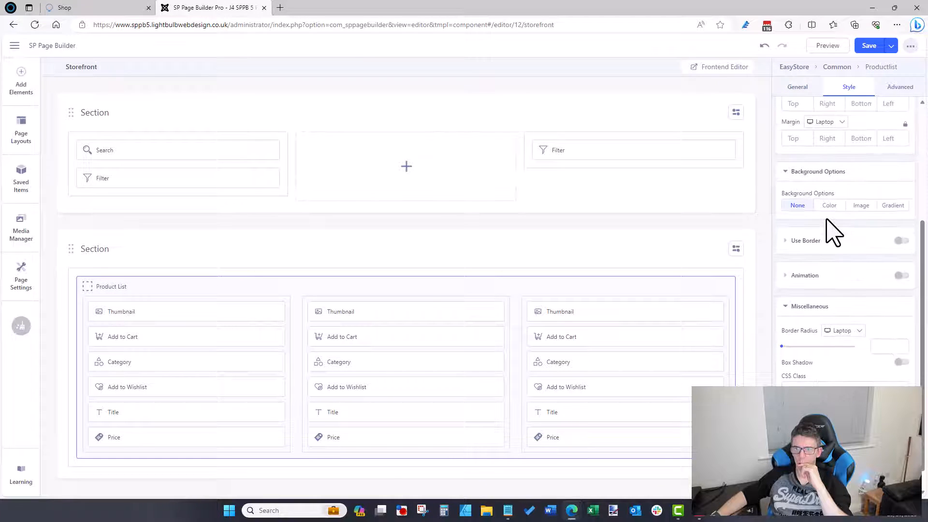
scroll(825, 218, up, 5)
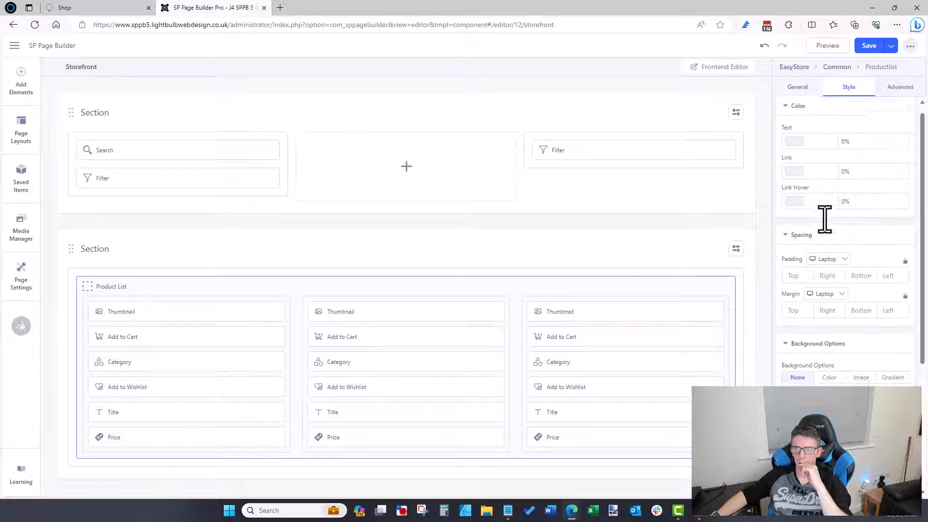
click(866, 92)
click(798, 89)
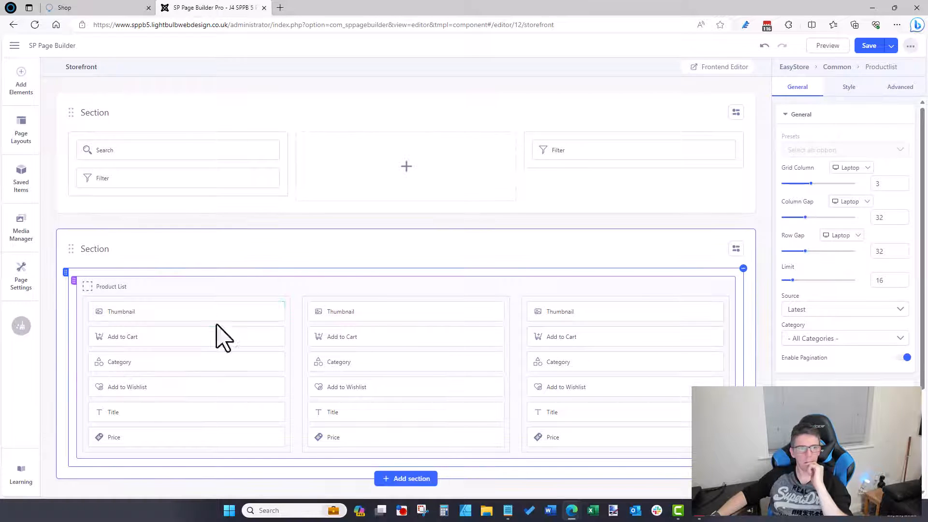
Step: Turn off the Thumbnail's alternate image on hover, save, and reload the shop to check
click(260, 312)
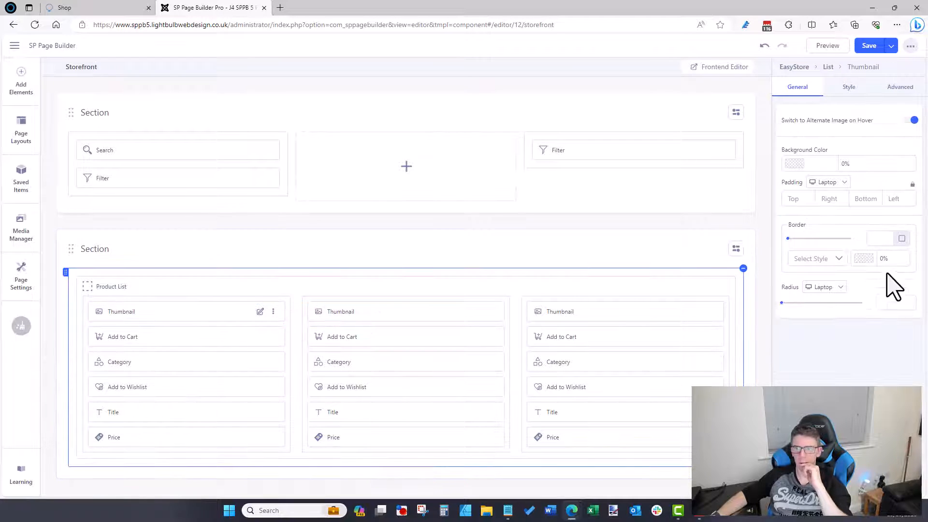
click(911, 121)
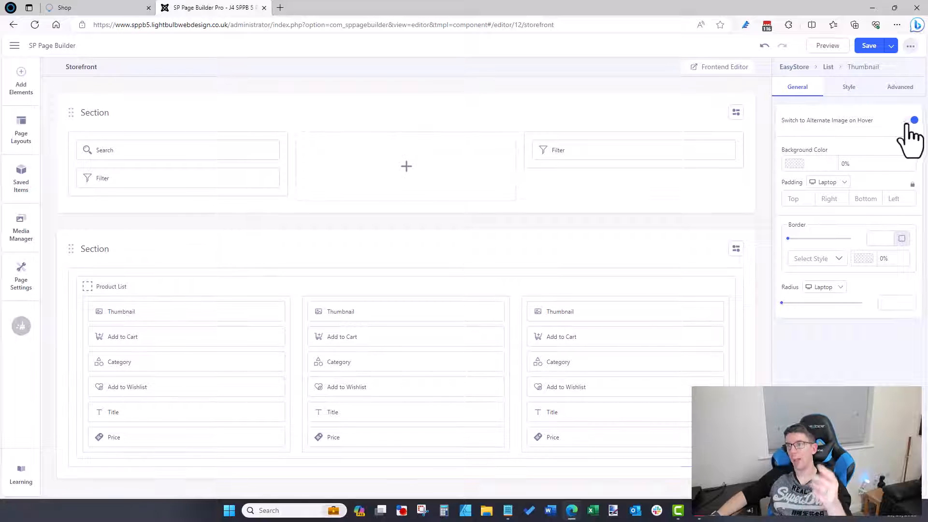
click(869, 47)
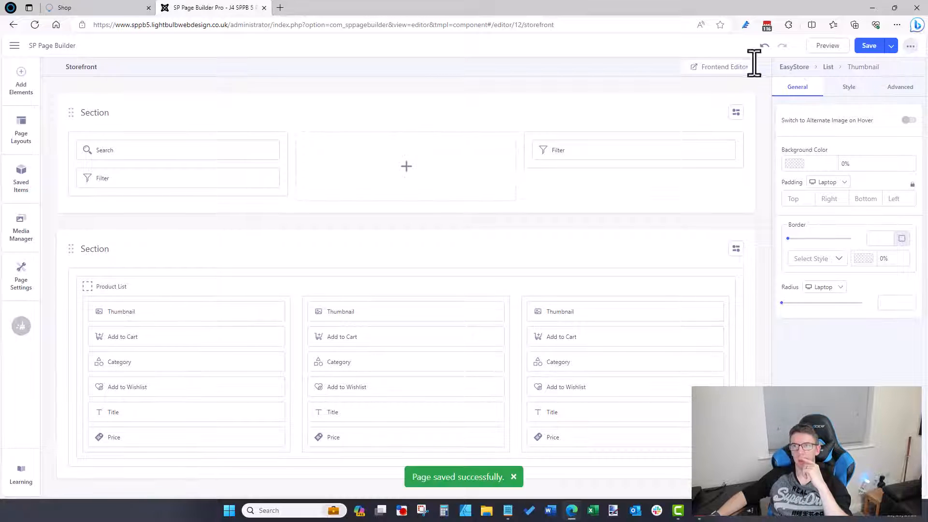
click(103, 8)
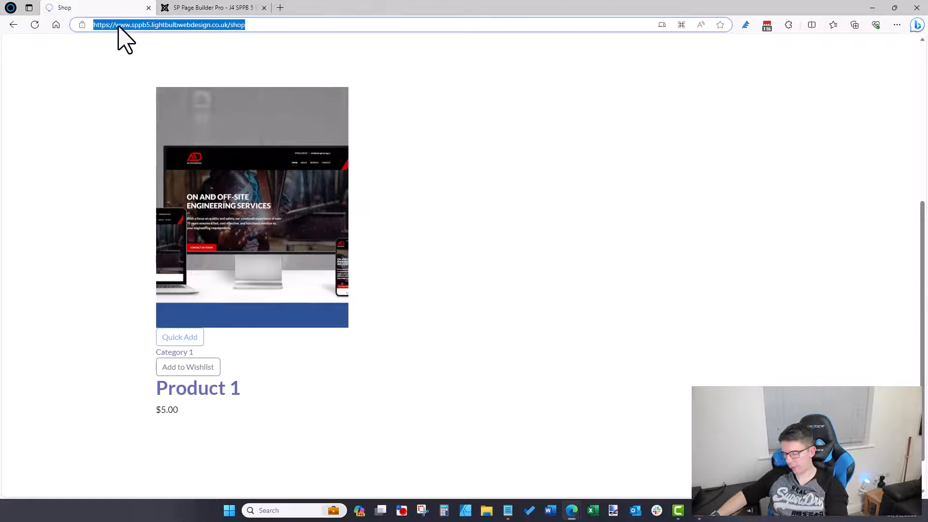
key(Return)
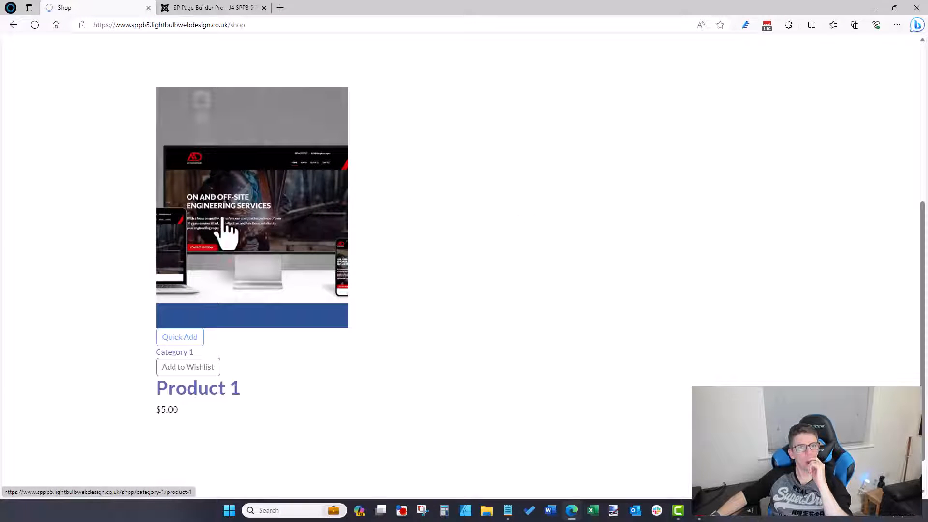
click(212, 8)
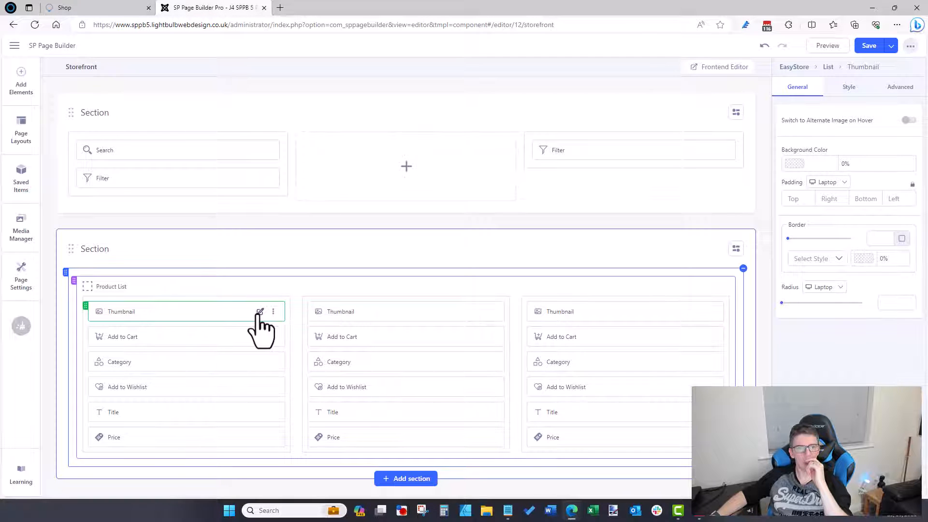
Step: Check the Thumbnail's animation direction, leaving it on Zoom
click(849, 88)
scroll(824, 289, down, 5)
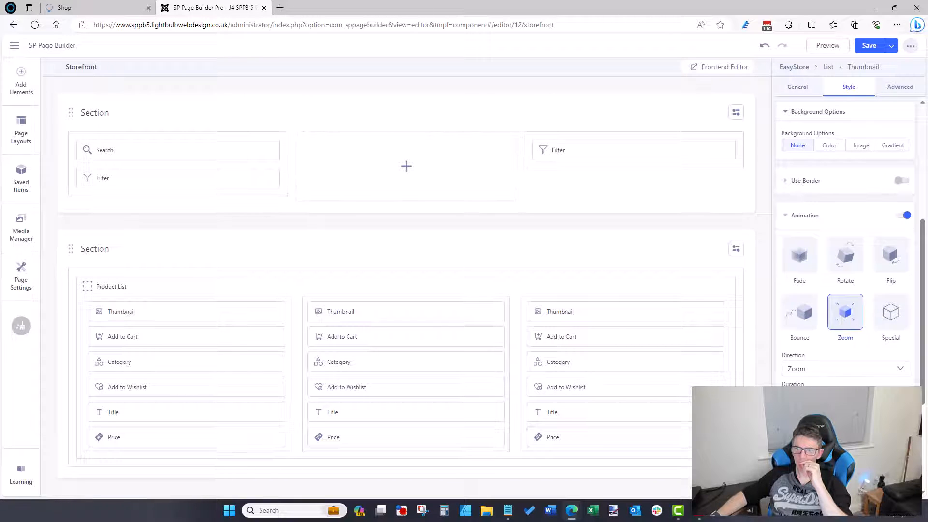
click(830, 372)
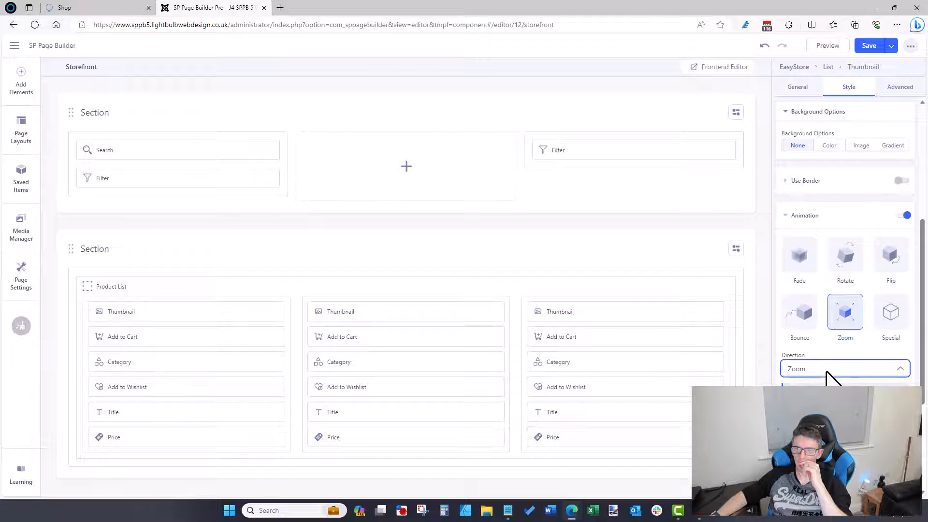
click(847, 323)
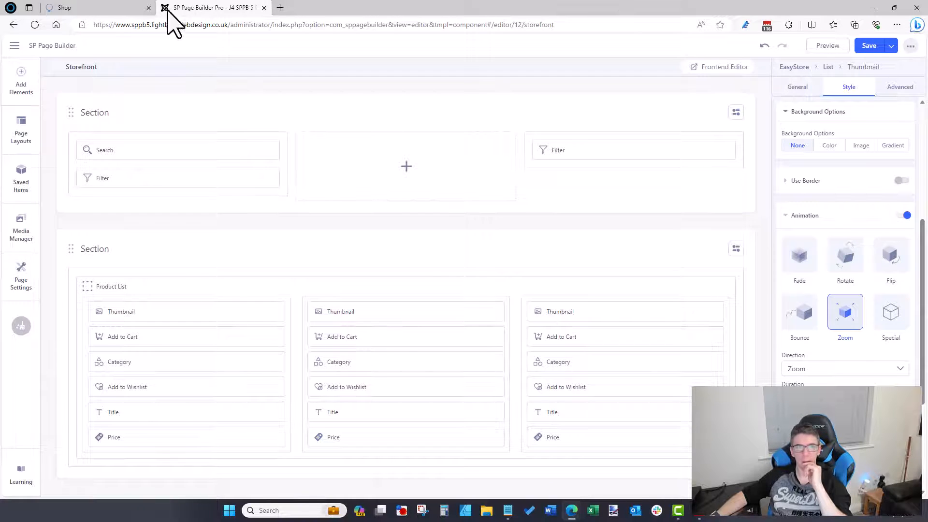
click(121, 9)
click(191, 10)
Step: Set the Thumbnail border style to None, save, and reload the shop to check
scroll(867, 160, up, 4)
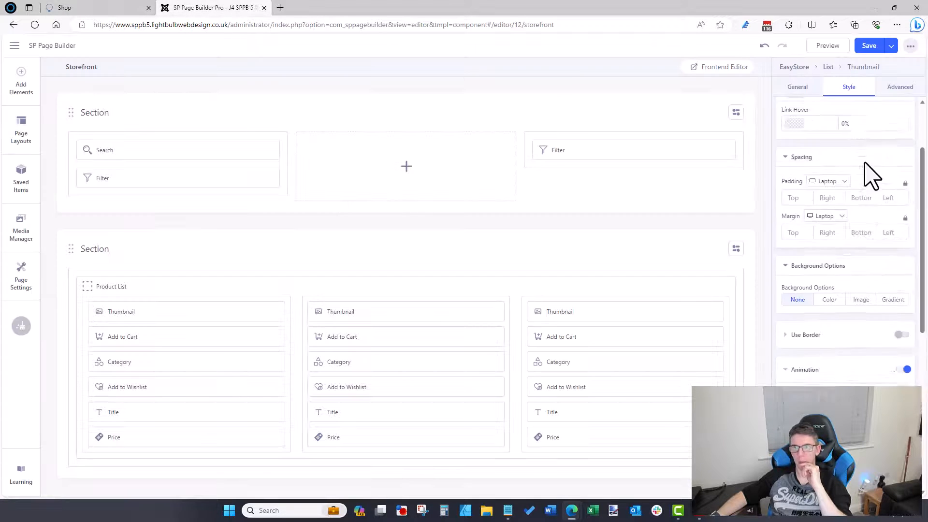
scroll(846, 262, up, 2)
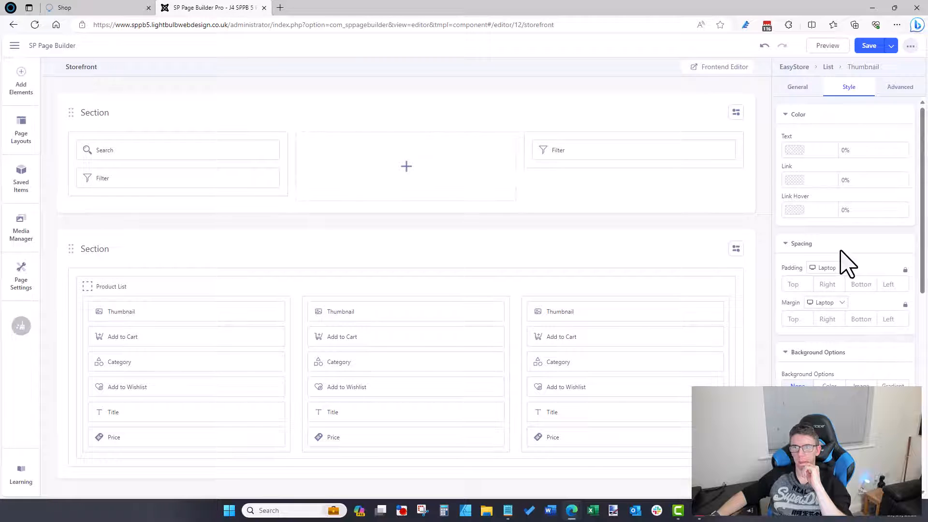
scroll(839, 242, down, 6)
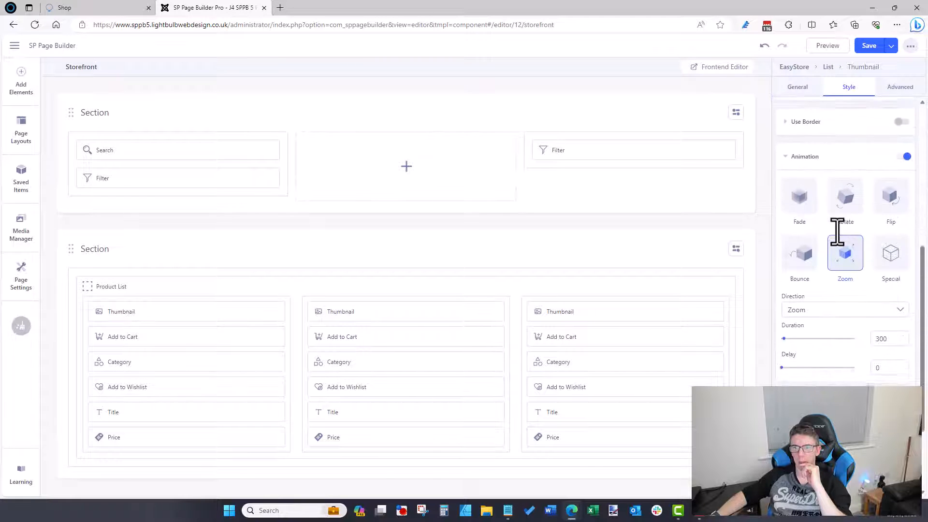
scroll(840, 240, up, 6)
click(797, 87)
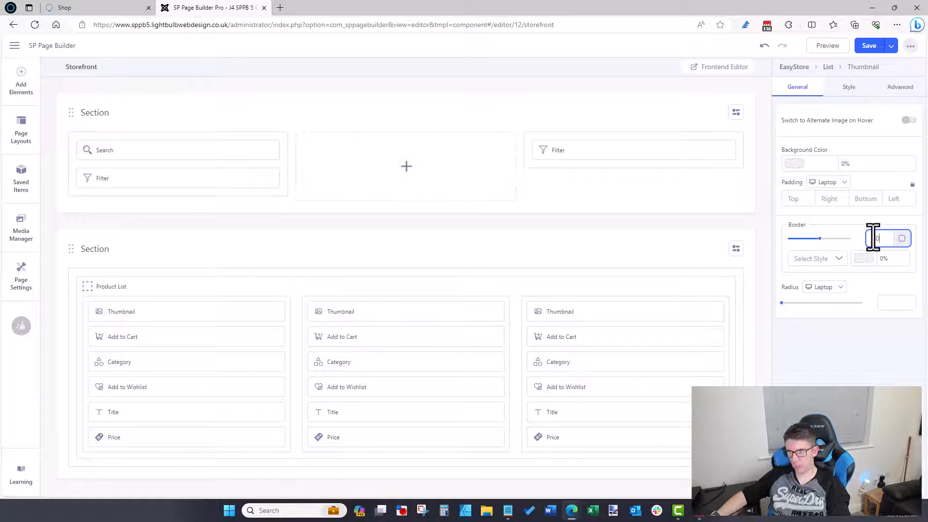
click(835, 257)
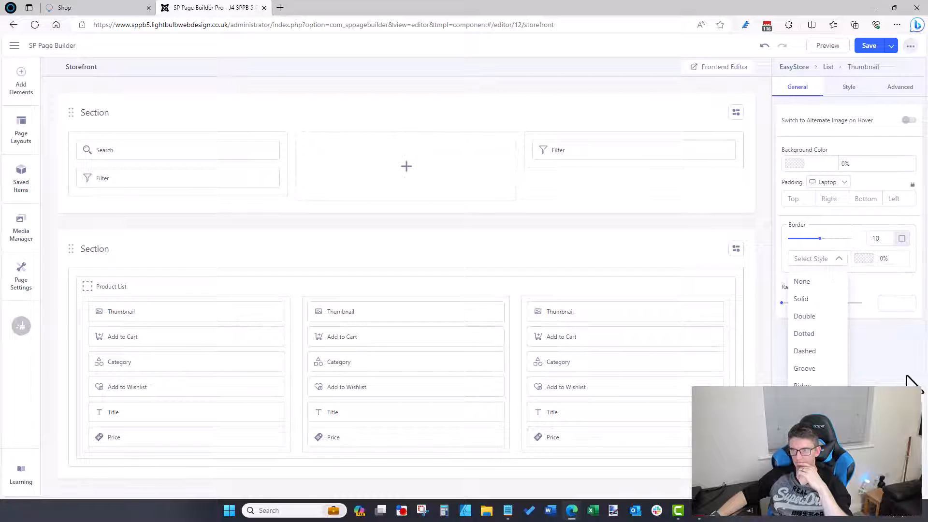
click(815, 282)
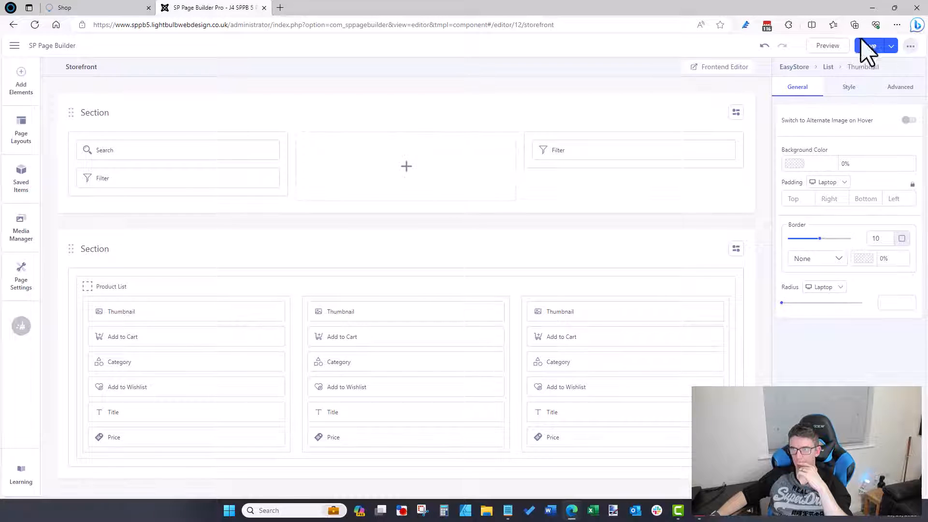
click(116, 8)
click(135, 24)
key(Return)
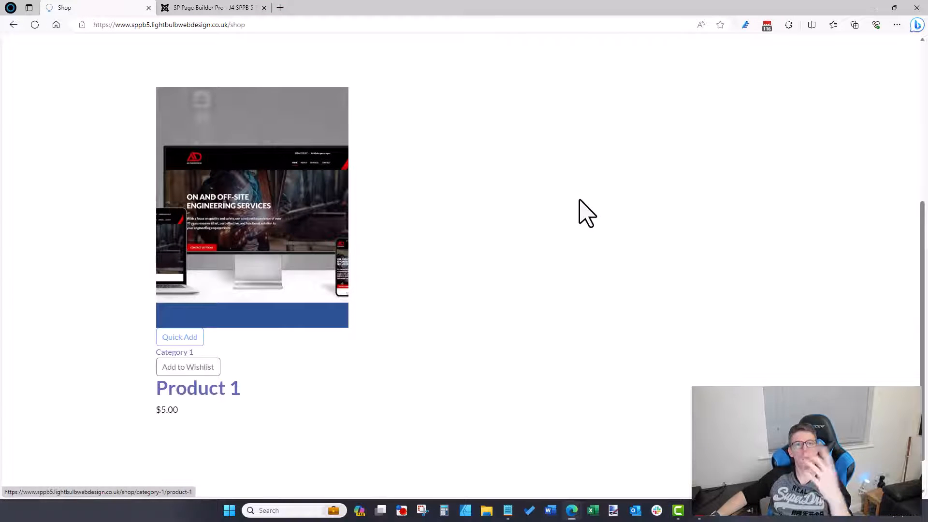
click(240, 11)
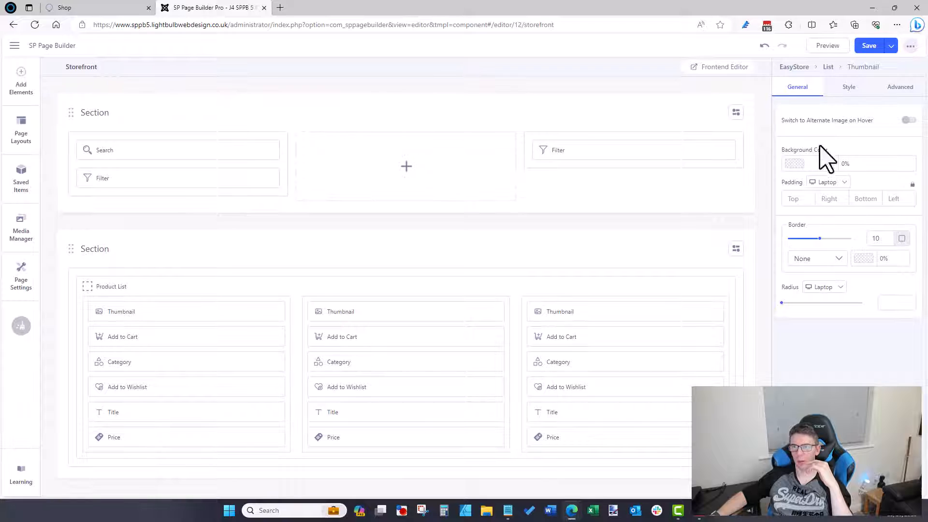
Step: Turn off the Thumbnail animation, save the Storefront page, and view the shop
click(842, 91)
scroll(855, 331, down, 4)
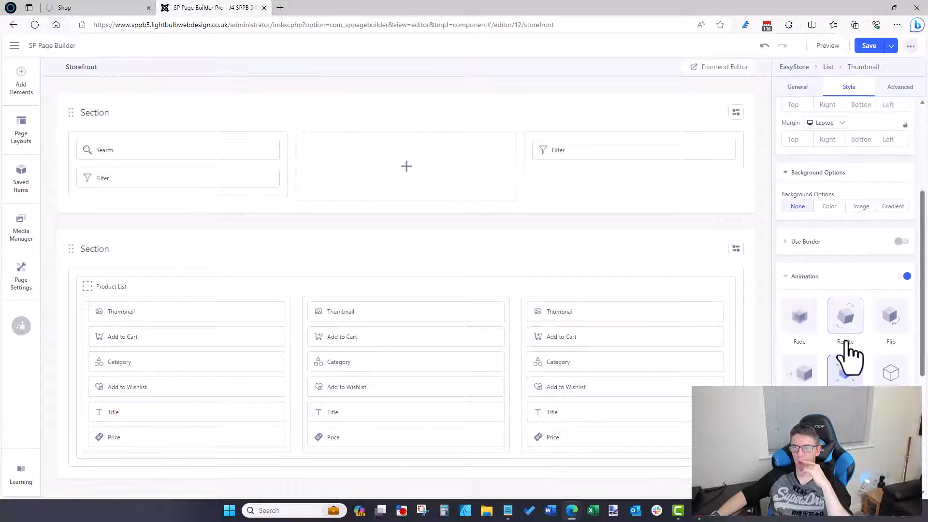
click(906, 276)
scroll(878, 333, down, 1)
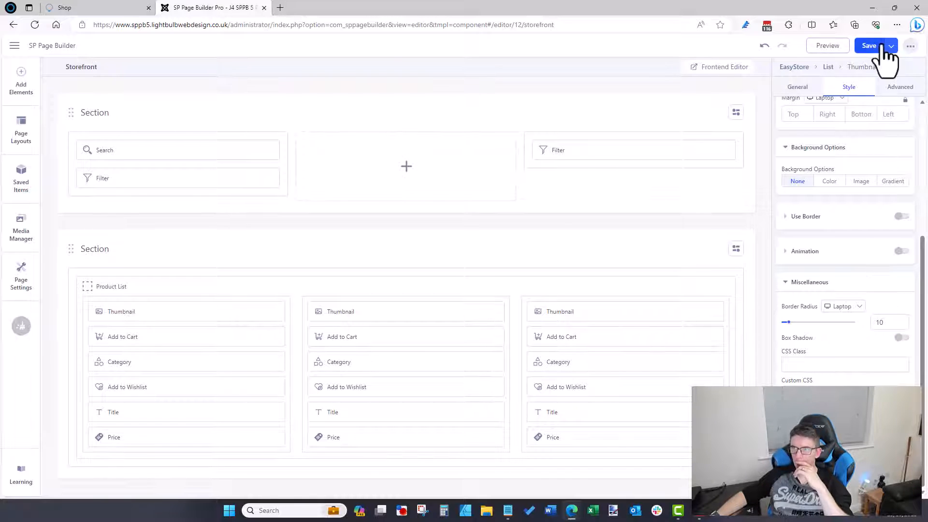
click(800, 89)
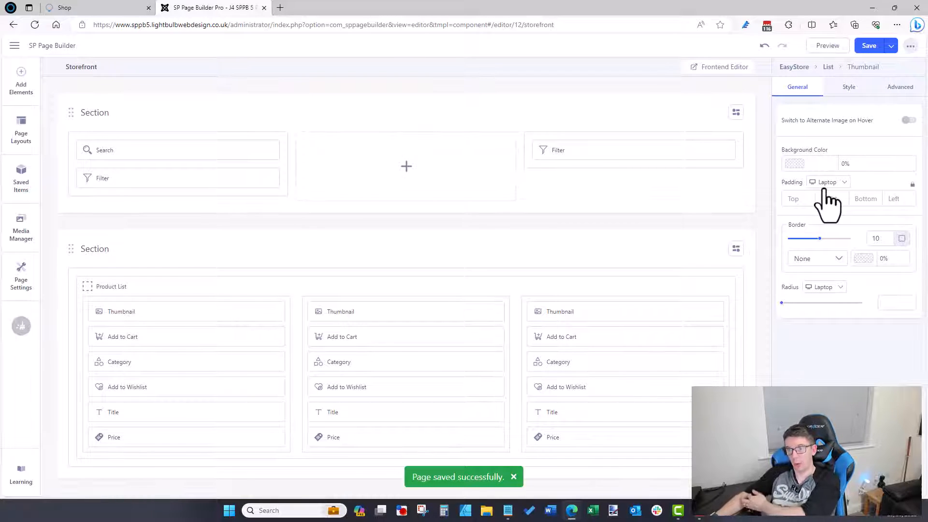
click(107, 7)
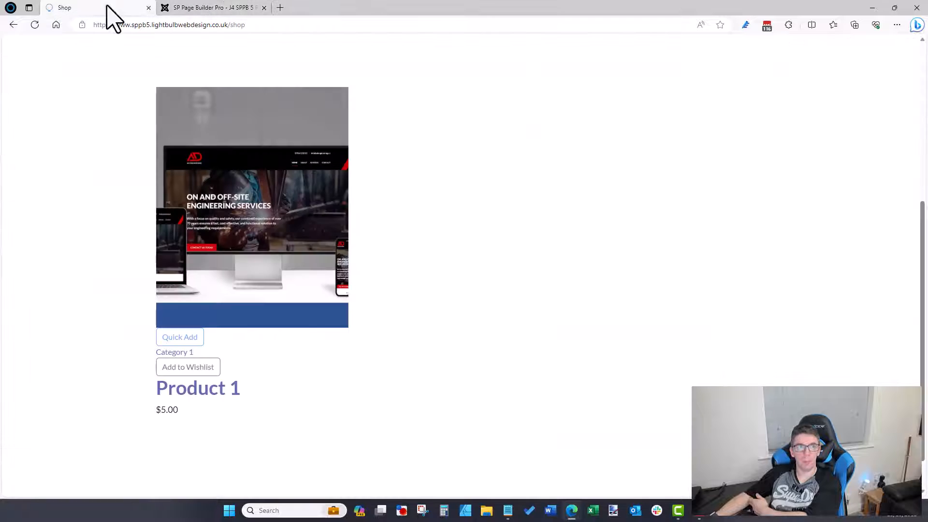
click(213, 10)
click(109, 7)
click(113, 25)
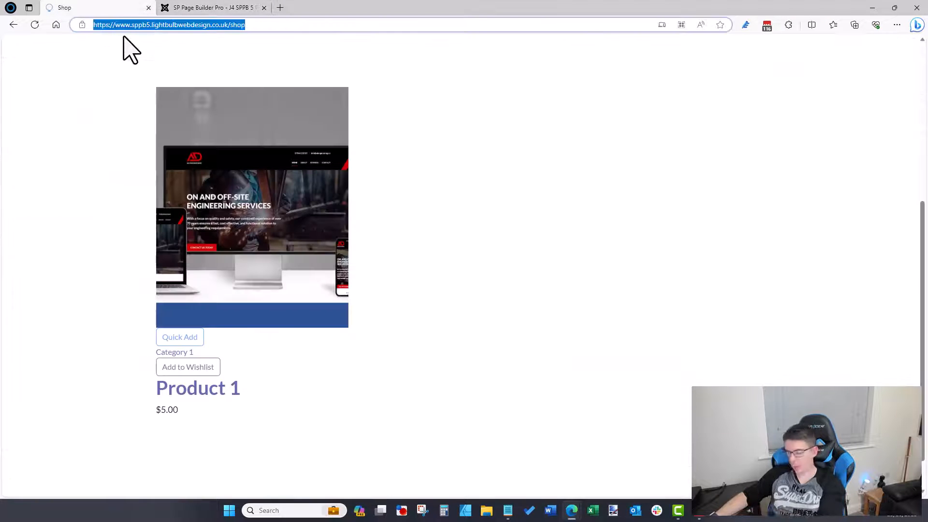
key(Return)
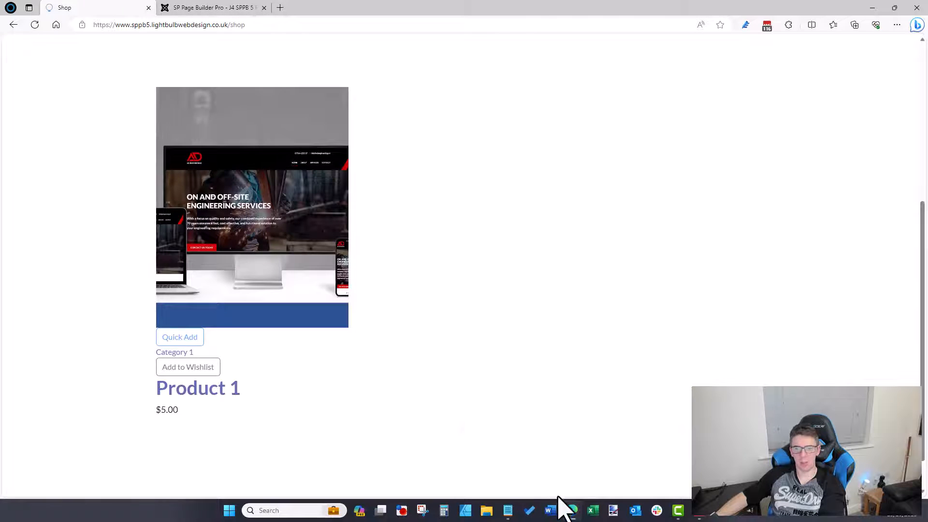
mouse_move(570, 510)
click(617, 472)
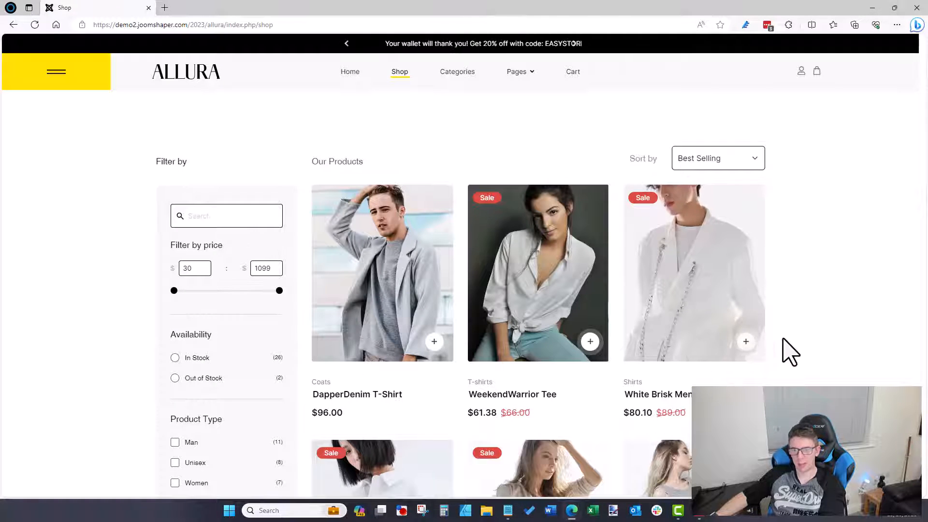
click(746, 342)
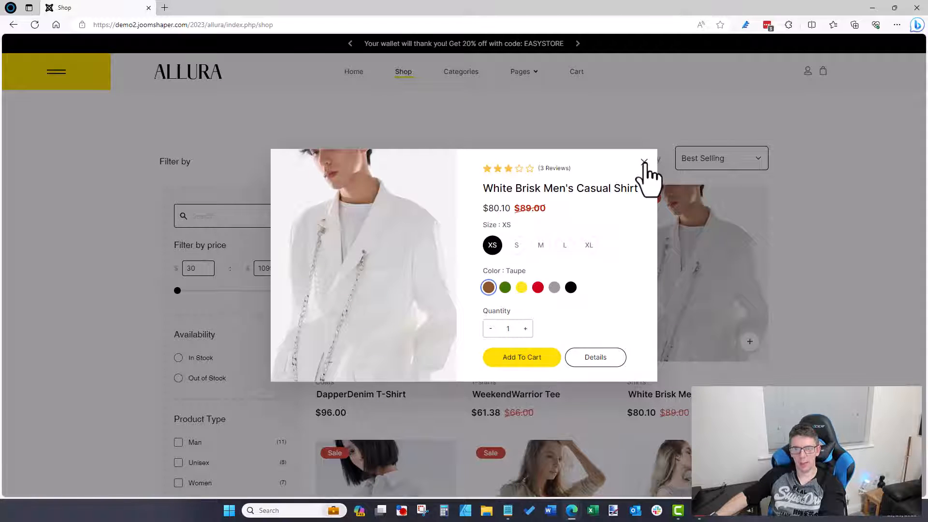
click(645, 165)
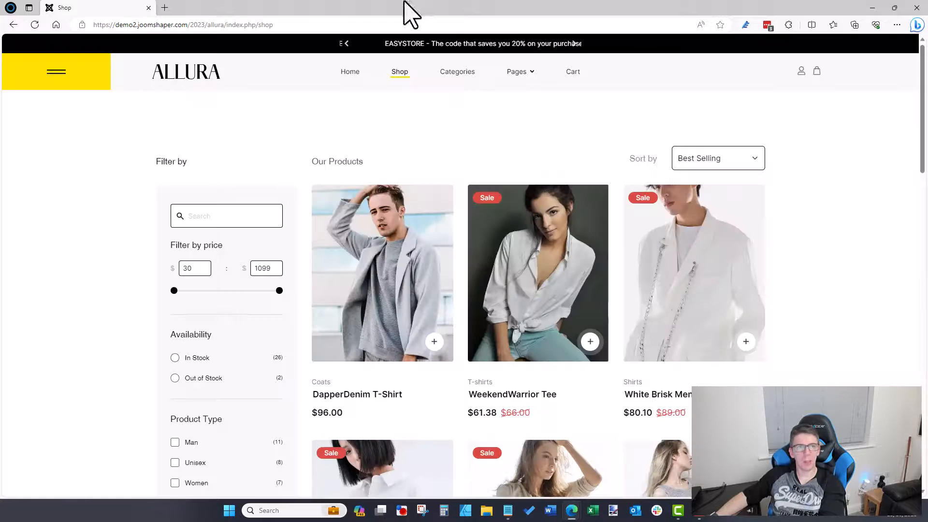
mouse_move(570, 511)
click(586, 493)
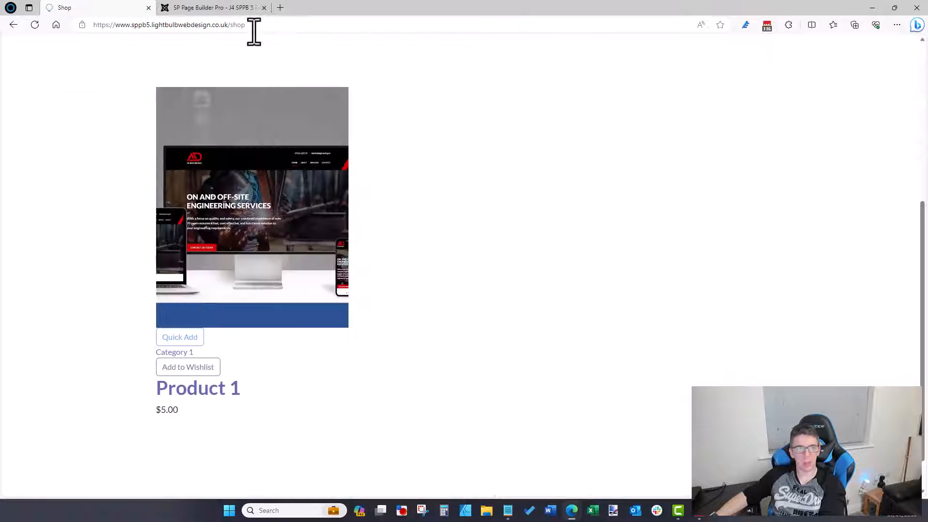
click(280, 8)
Step: Go to the JoomShaper website, correcting the mistaken joomdonation.com address
text(joom)
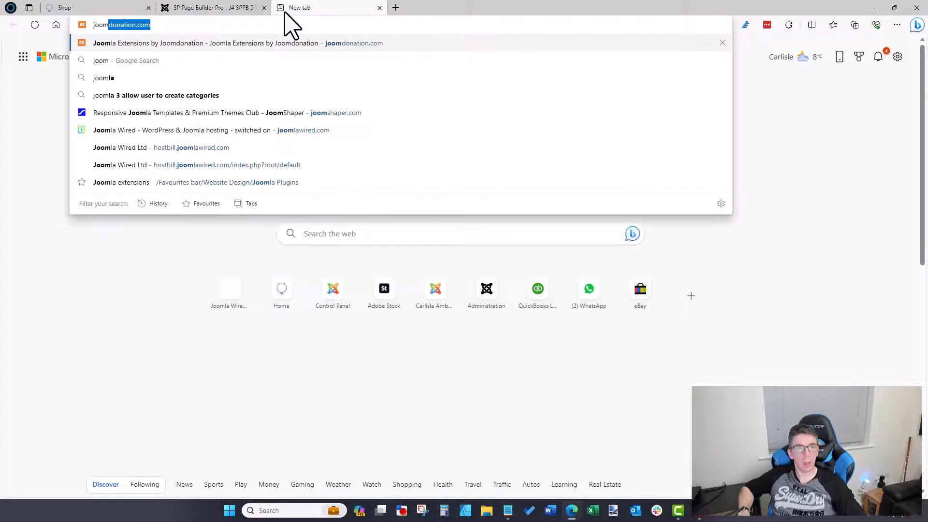
key(Return)
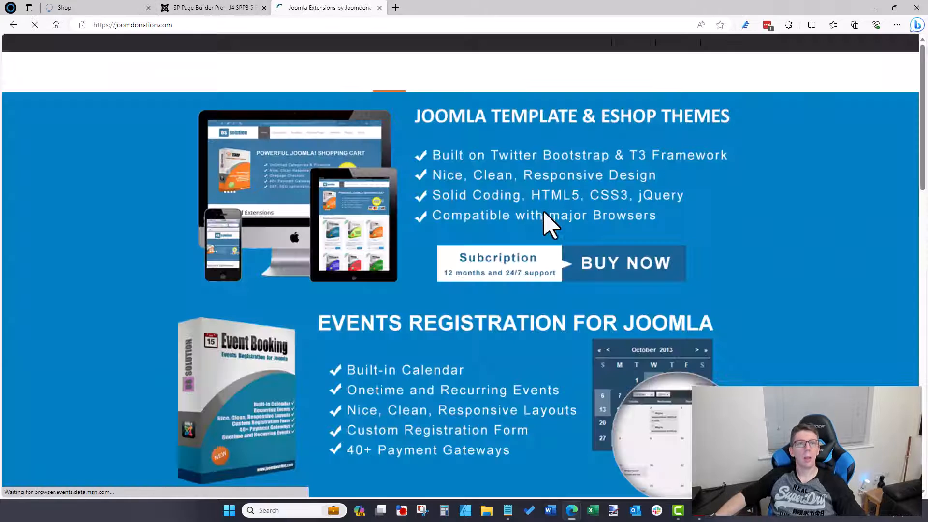
click(372, 25)
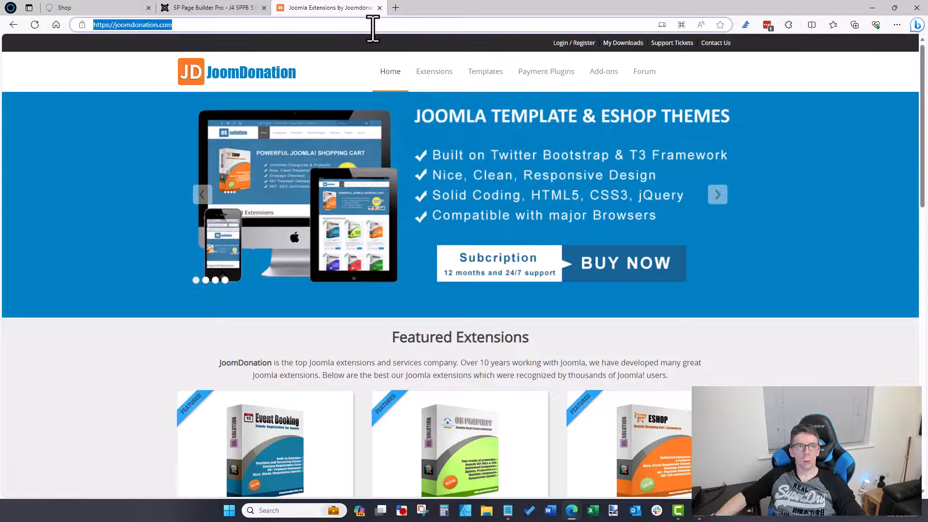
text(joomshaper)
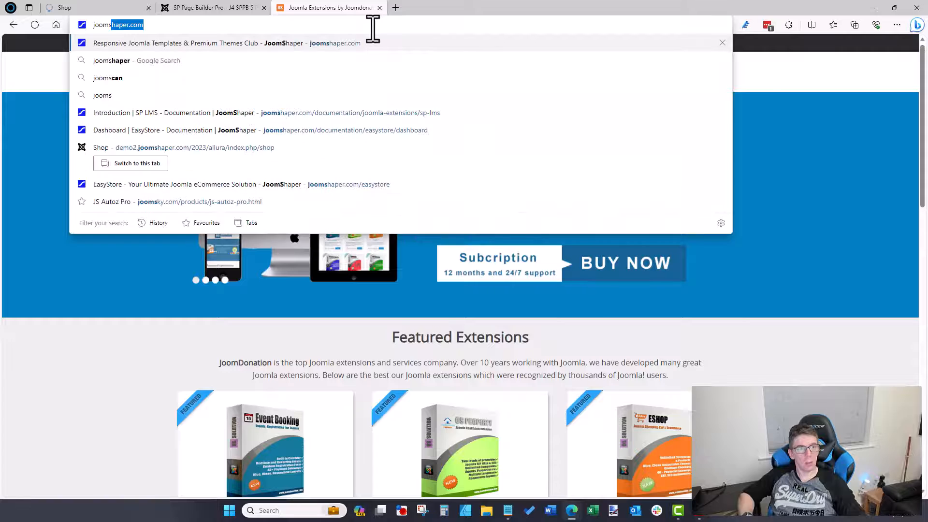
key(Return)
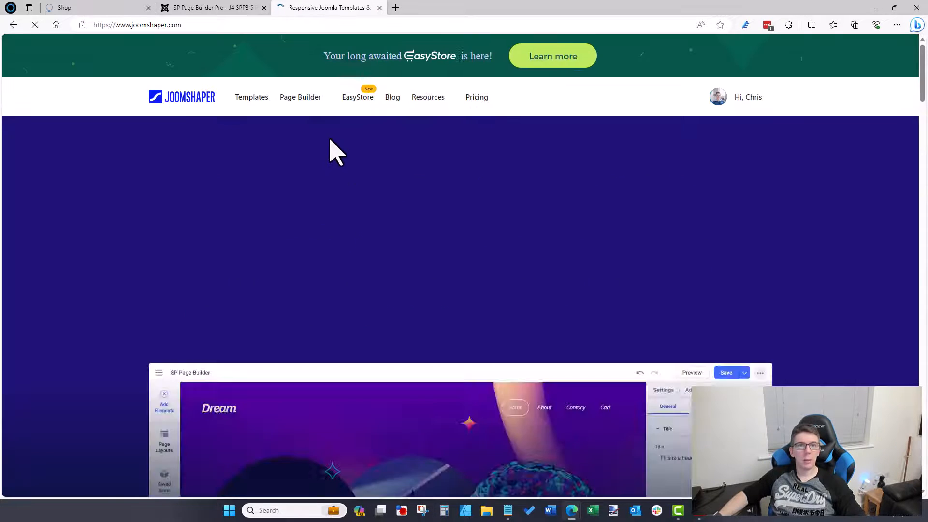
Step: Open the EasyStore documentation from JoomShaper's Resources > Documentation
click(361, 107)
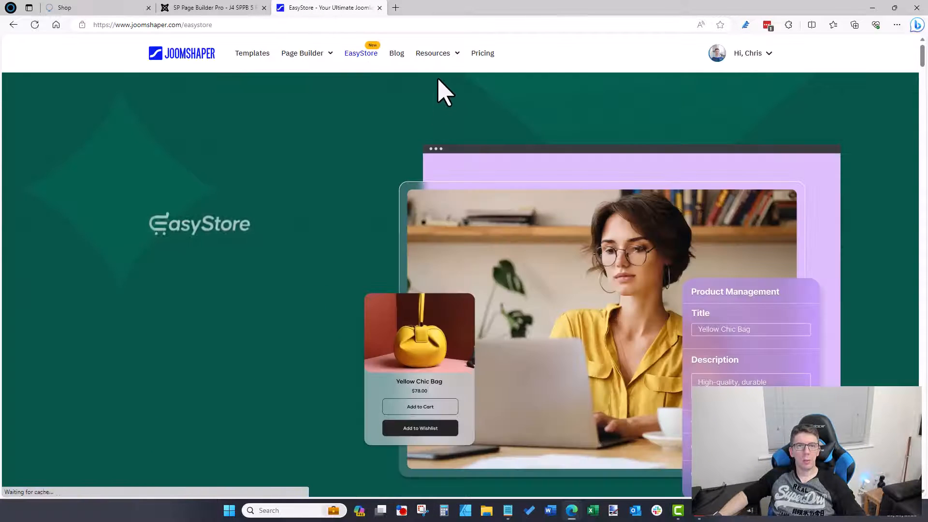
mouse_move(432, 54)
click(435, 87)
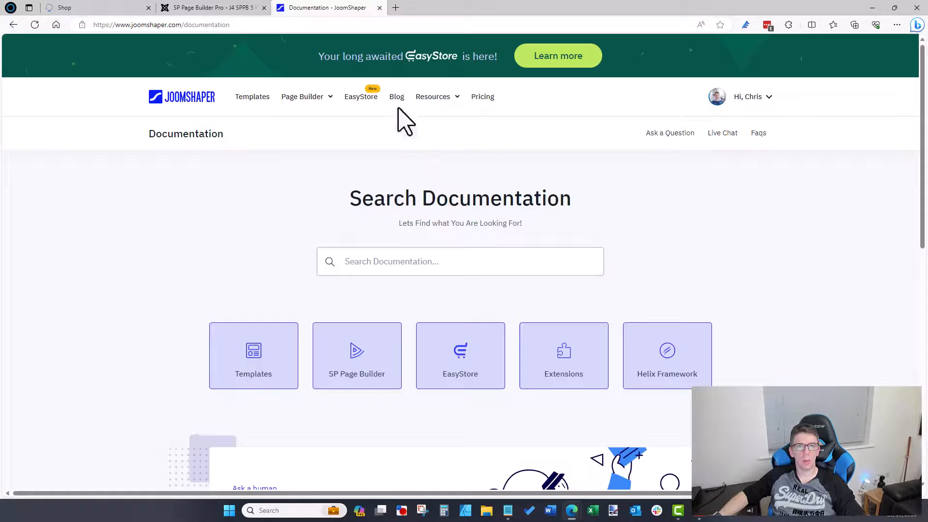
click(418, 370)
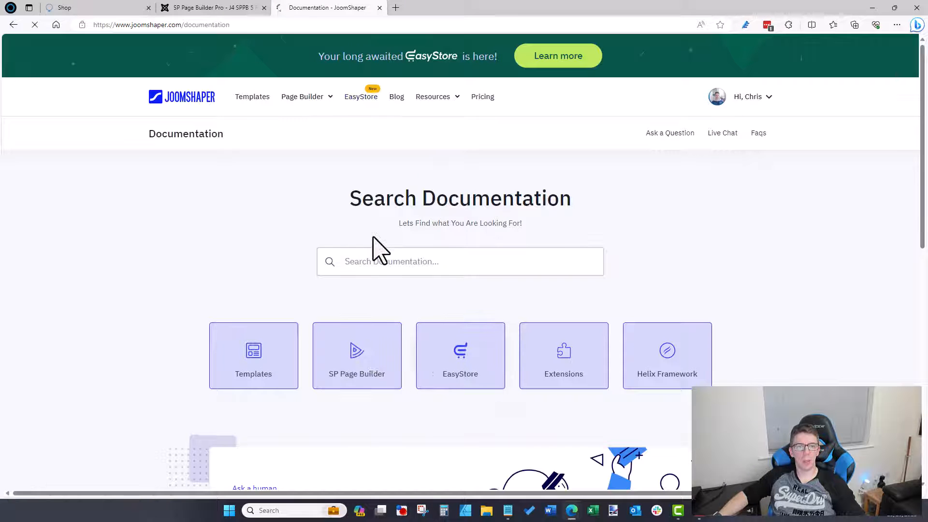
Step: Search the EasyStore docs for 'add' and open the Paddle payment gateway article
click(201, 219)
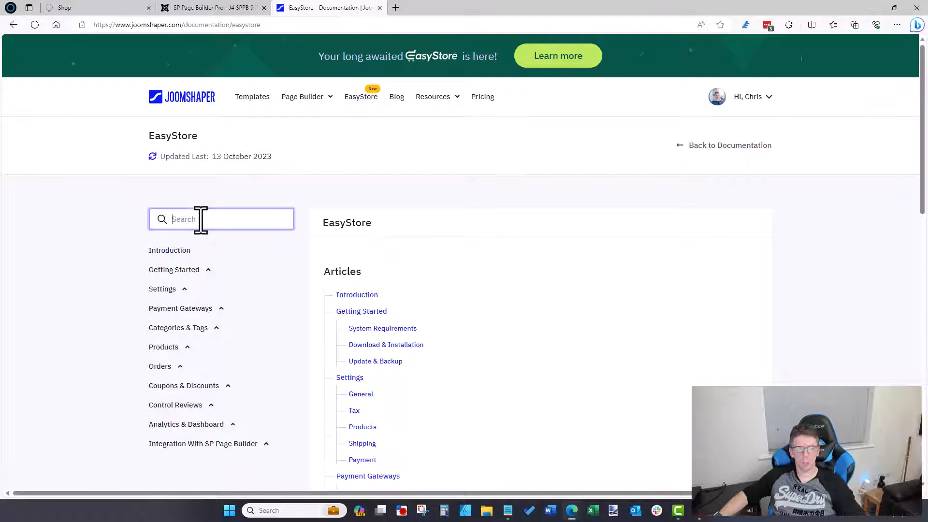
text(quick)
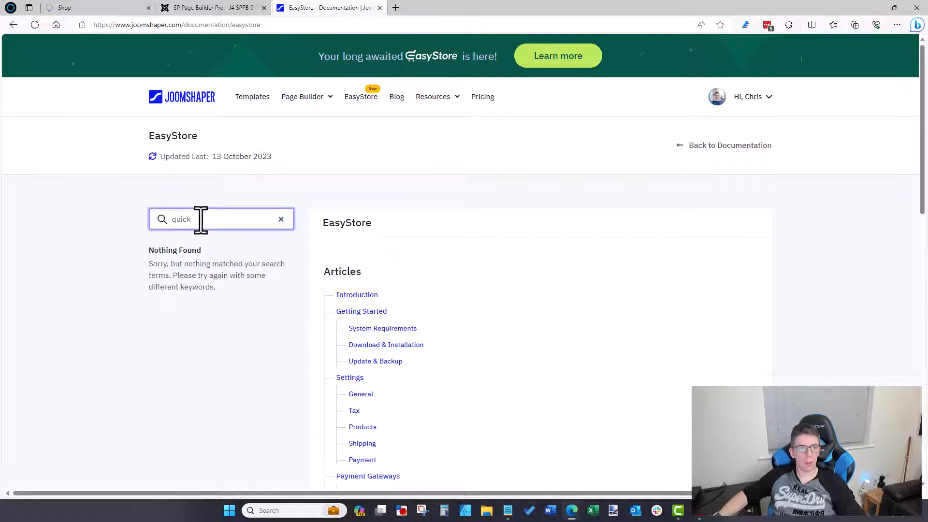
key(BackSpace)
key(BackSpace)
key(BackSpace)
key(BackSpace)
key(BackSpace)
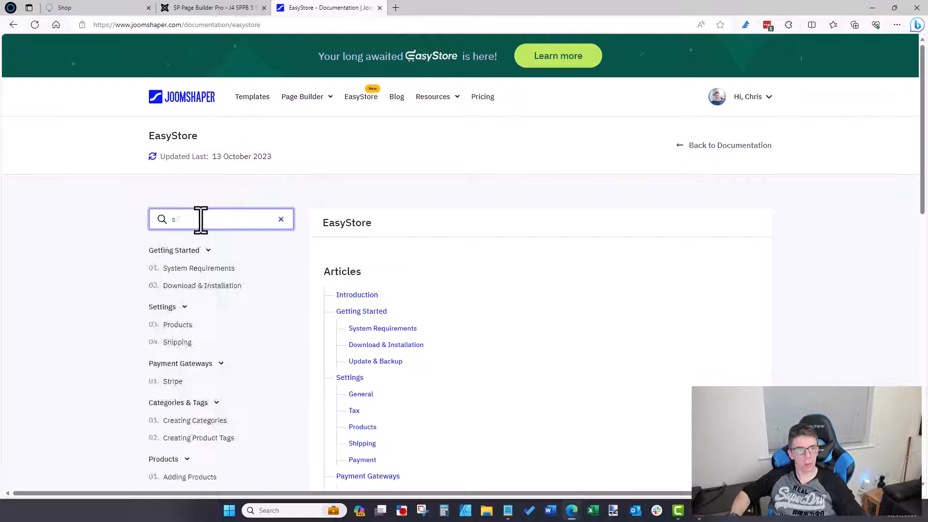
text(add)
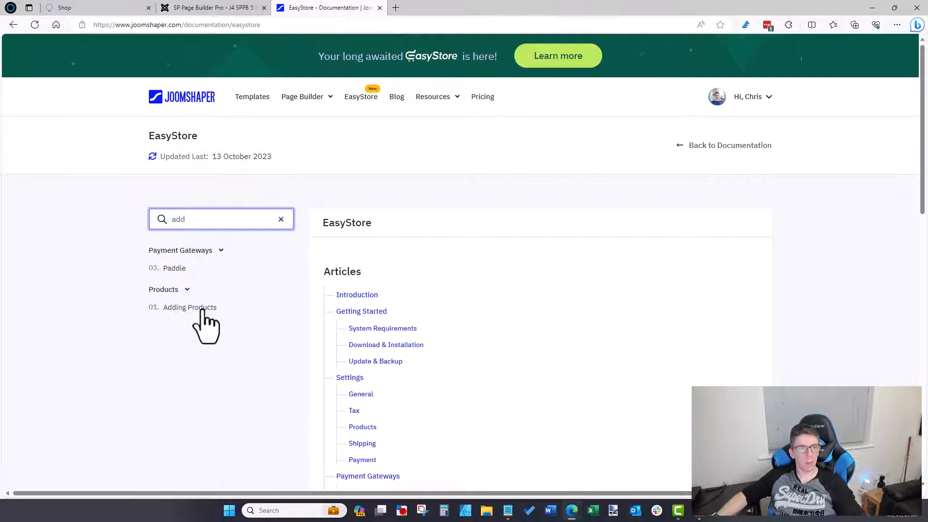
click(175, 268)
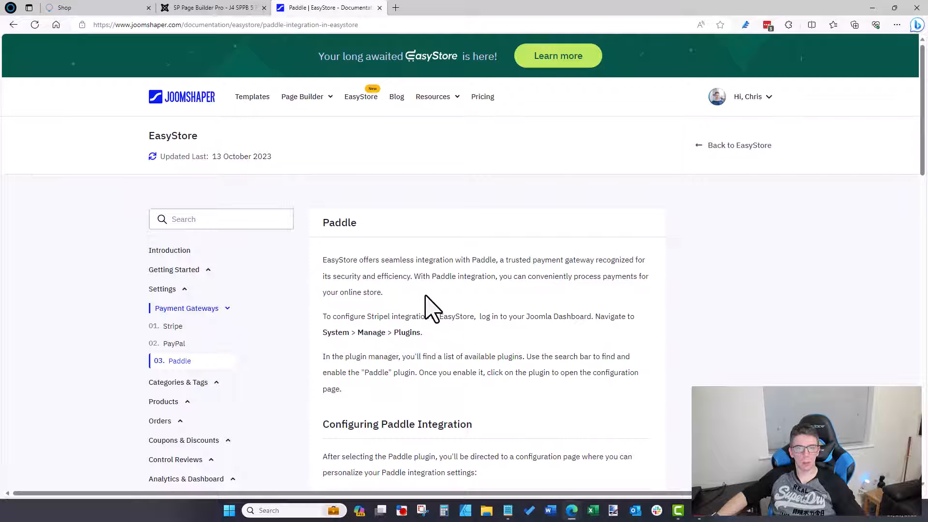
scroll(433, 309, down, 7)
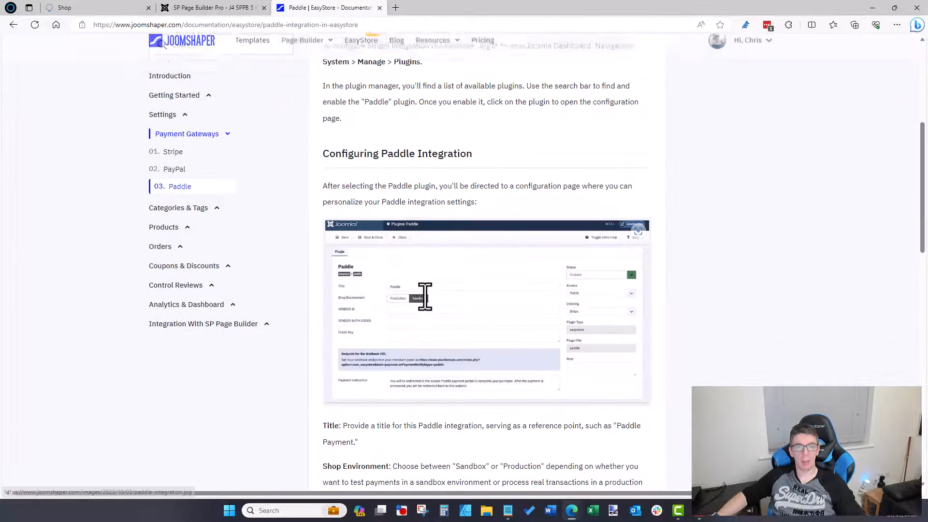
scroll(429, 309, down, 1)
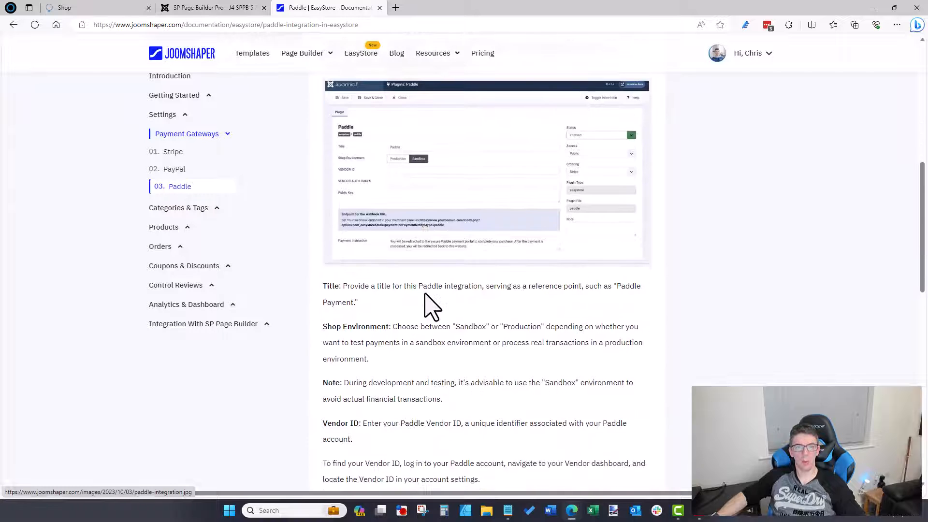
click(208, 7)
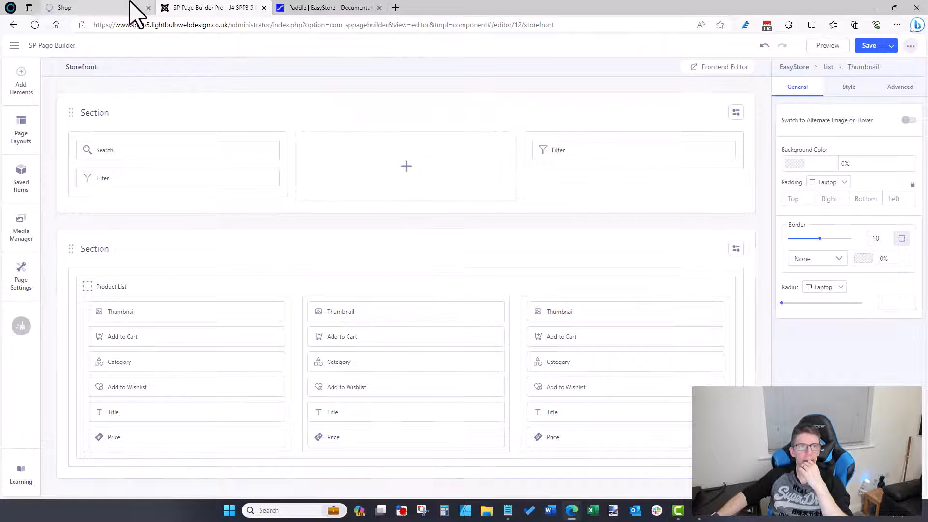
Step: Switch to the shop page and briefly check the Allura demo shop window
click(135, 8)
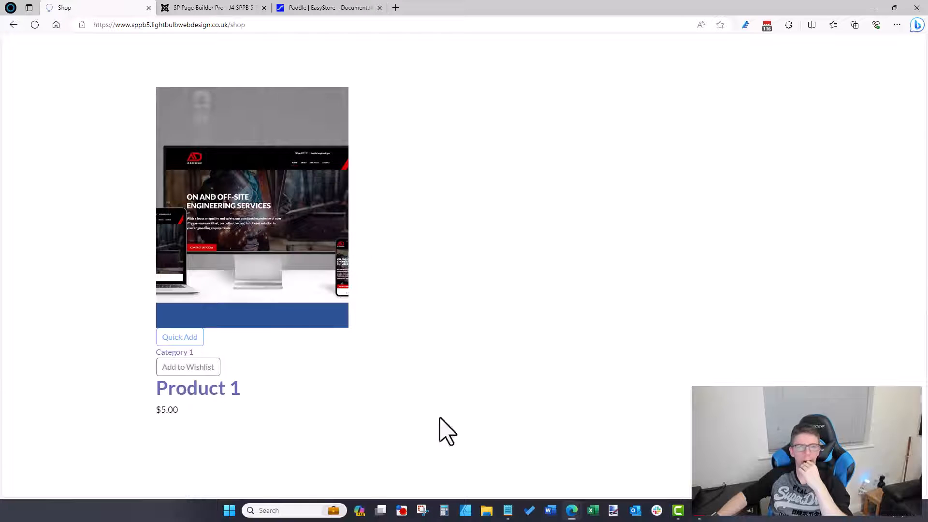
mouse_move(570, 513)
click(600, 478)
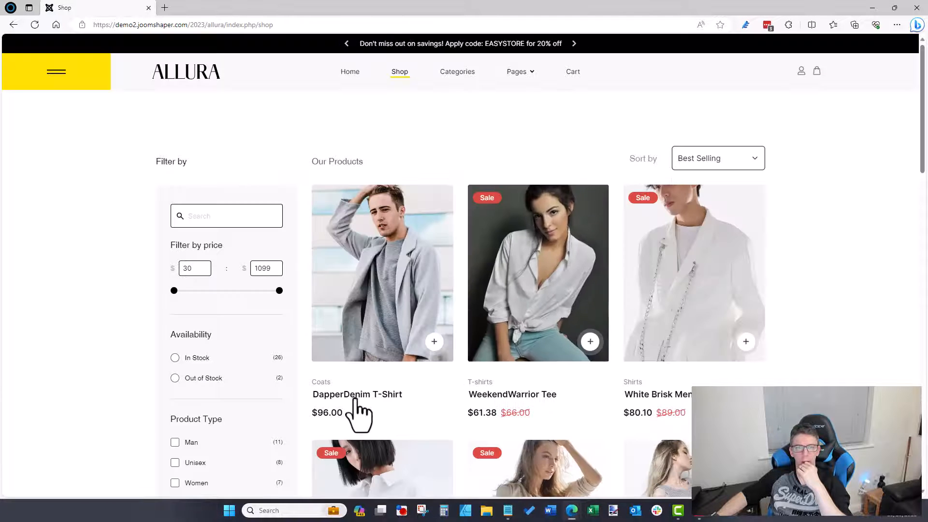
click(872, 8)
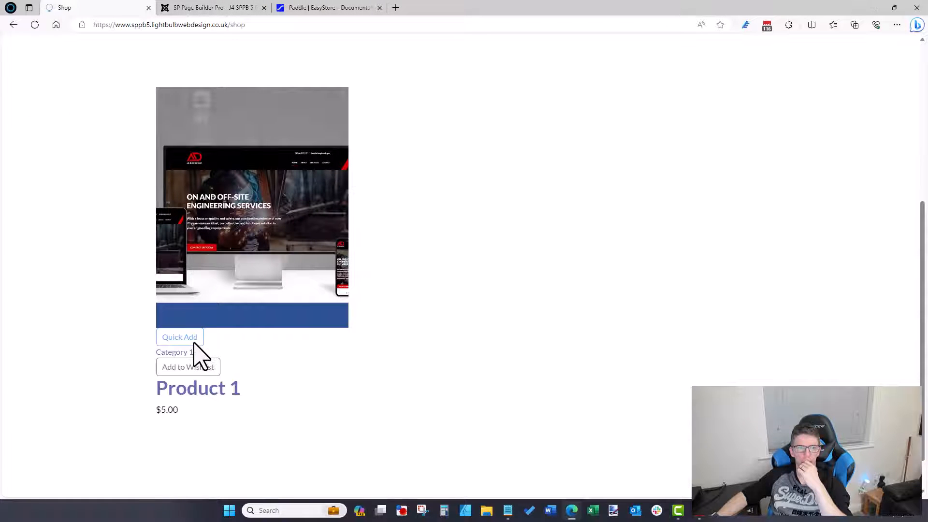
scroll(312, 379, up, 5)
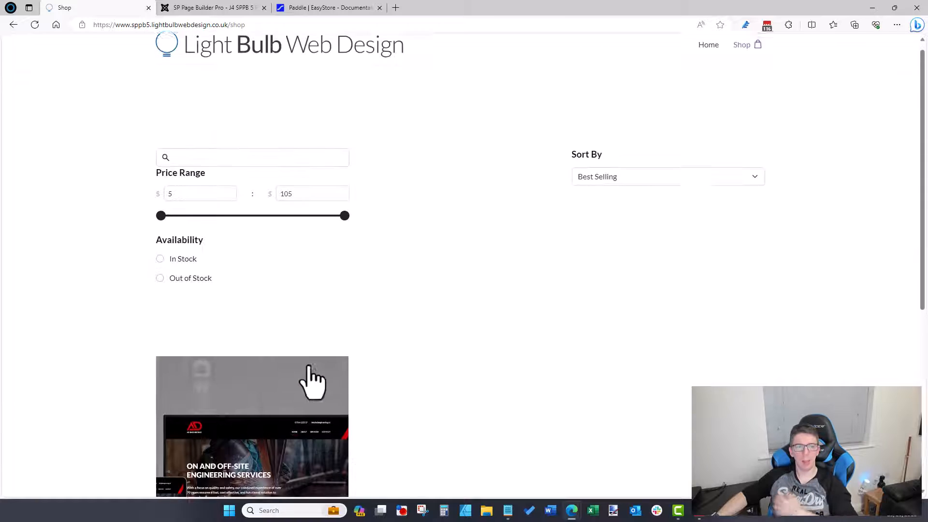
scroll(310, 367, down, 5)
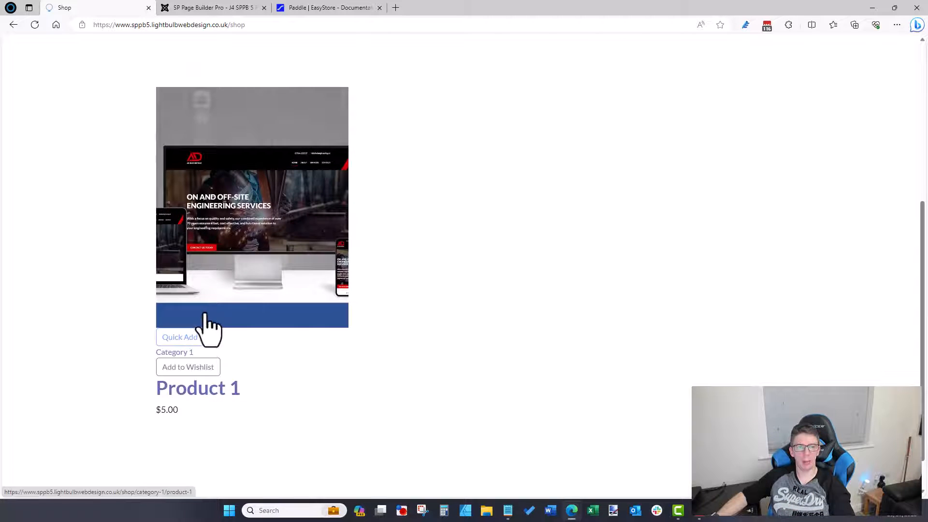
Step: Open Product 1 and flip through its gallery images before returning to the builder
click(217, 306)
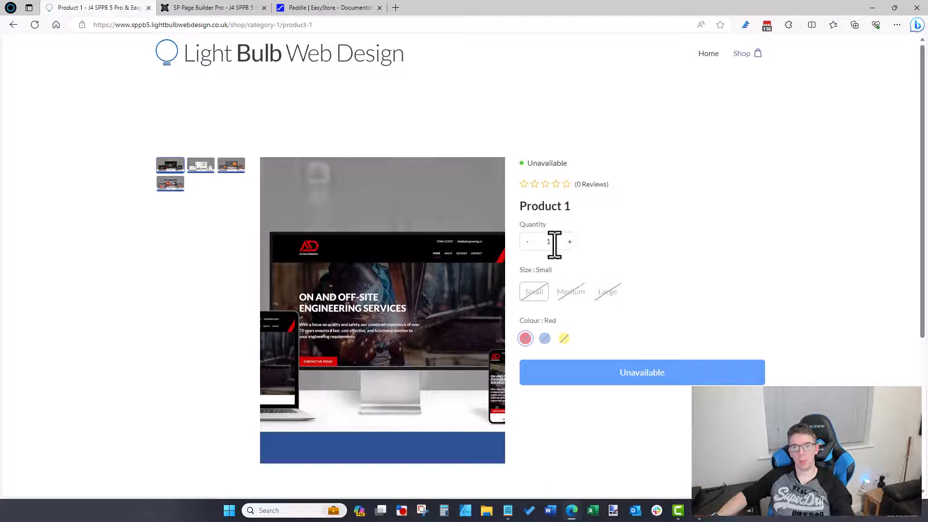
click(226, 170)
click(208, 170)
click(170, 183)
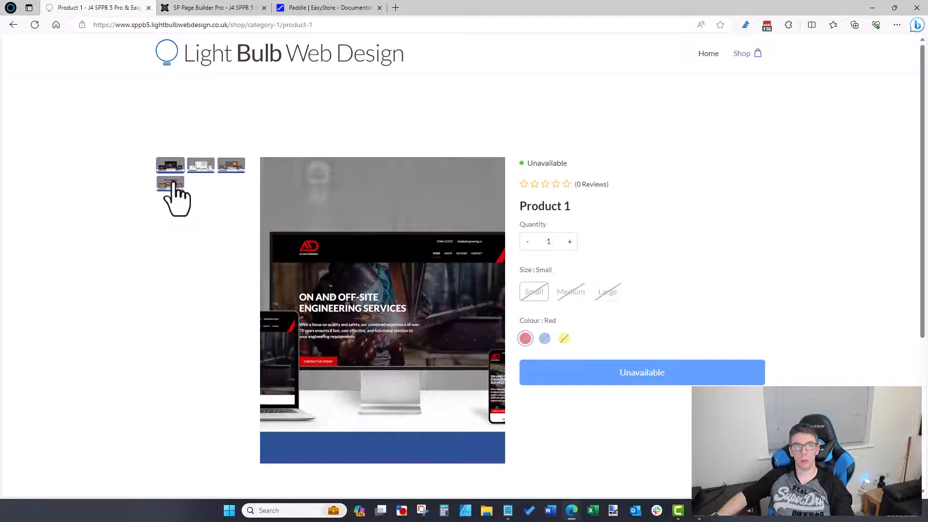
click(205, 166)
click(236, 166)
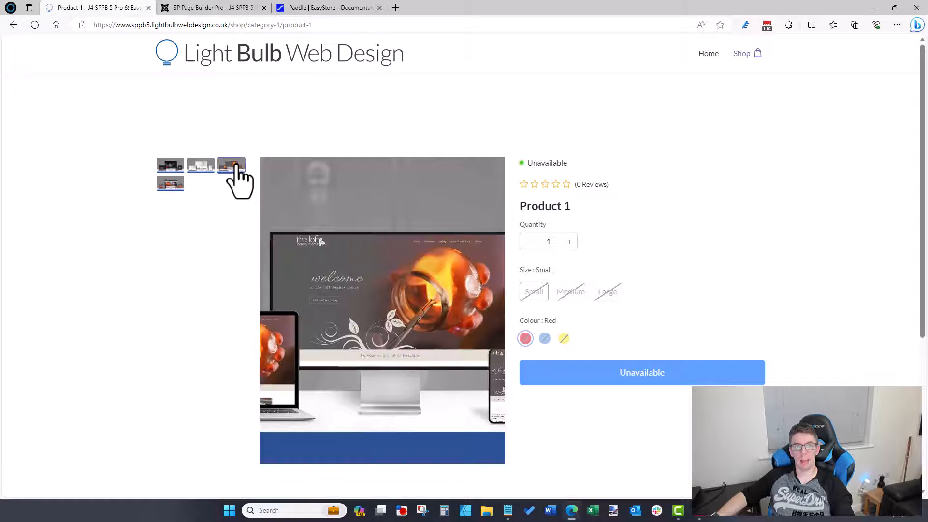
click(211, 8)
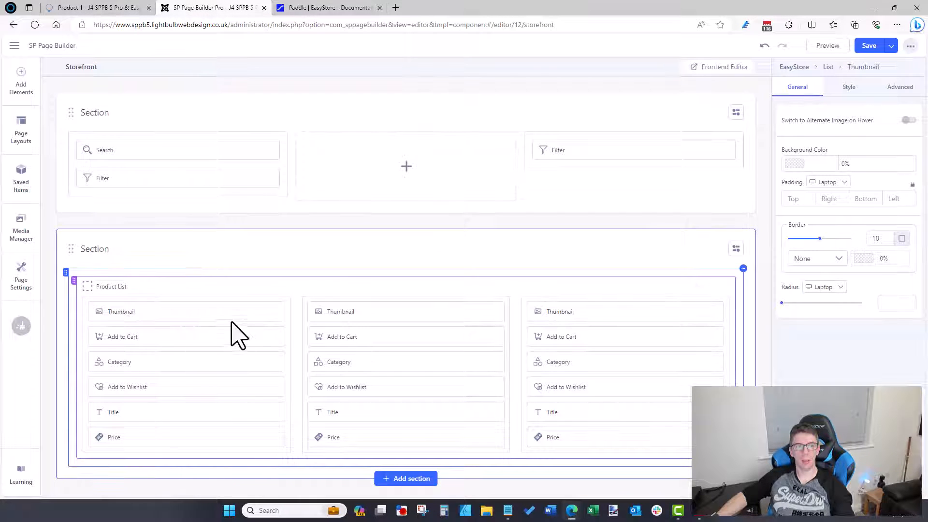
Step: In the Single product layout, set Gallery Columns to 1 and Spacing to 1, then save
click(14, 46)
click(41, 129)
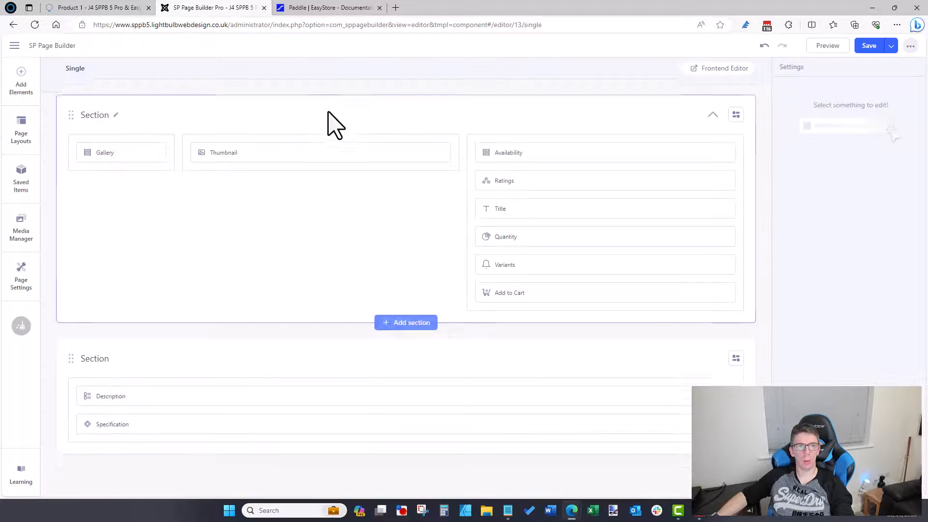
click(145, 150)
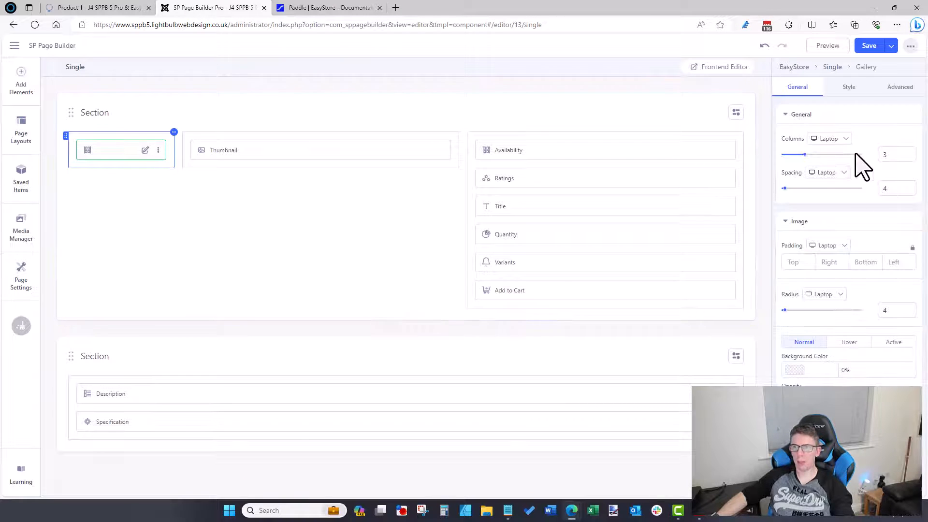
double_click(881, 155)
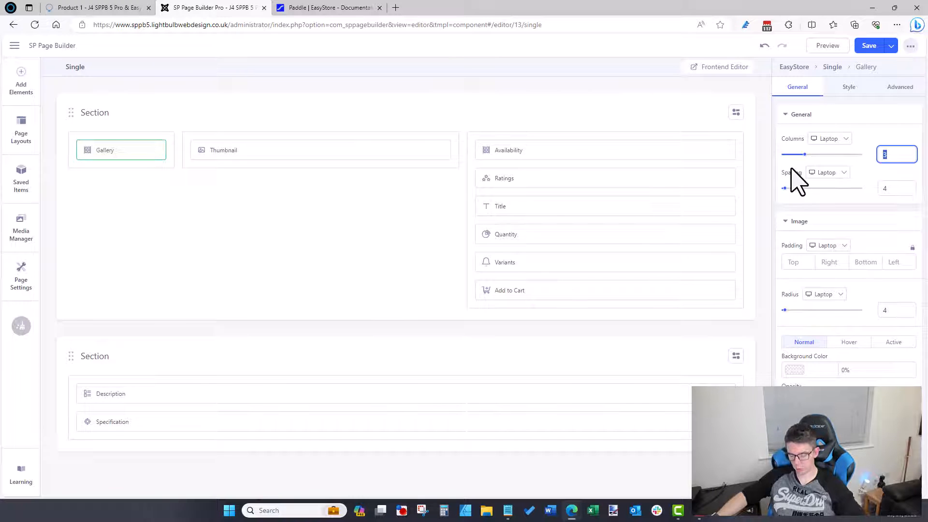
click(872, 188)
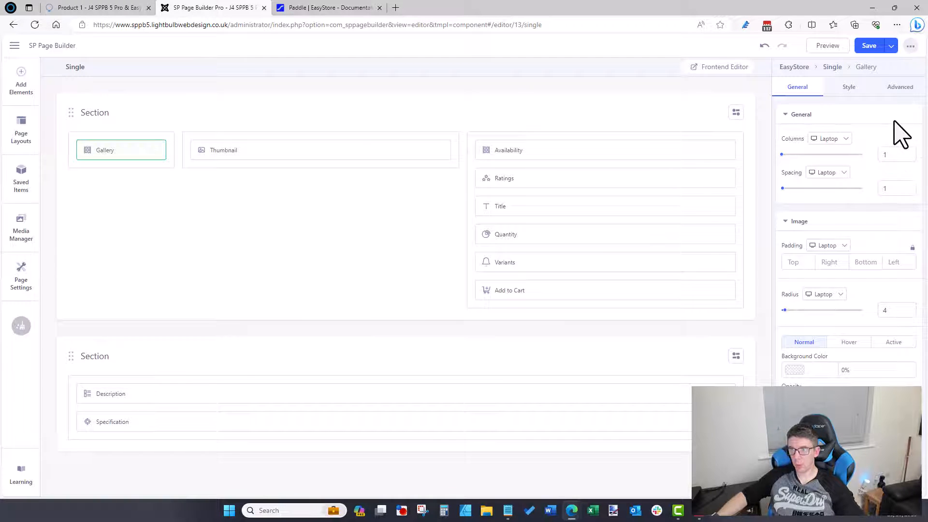
click(867, 47)
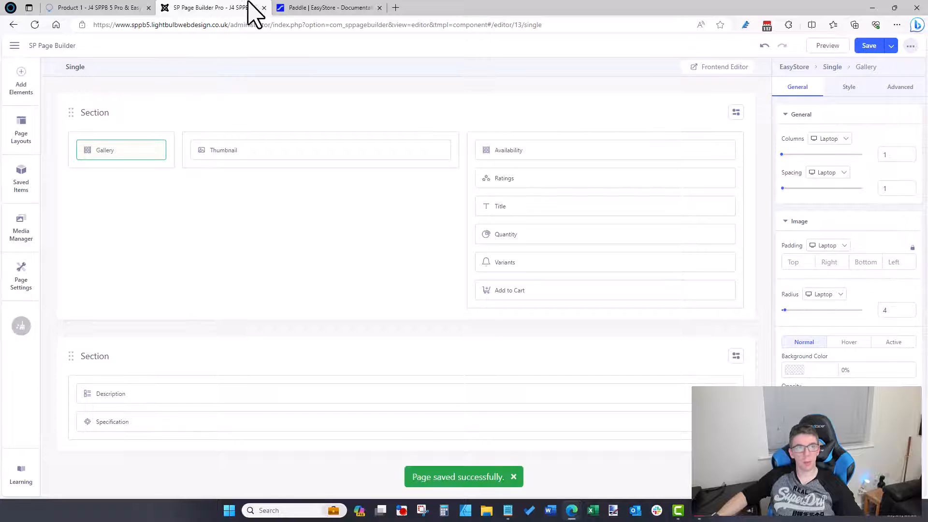
Step: Reload the live Product 1 page, then drag Variants above Quantity in the layout
click(129, 8)
click(135, 25)
key(Return)
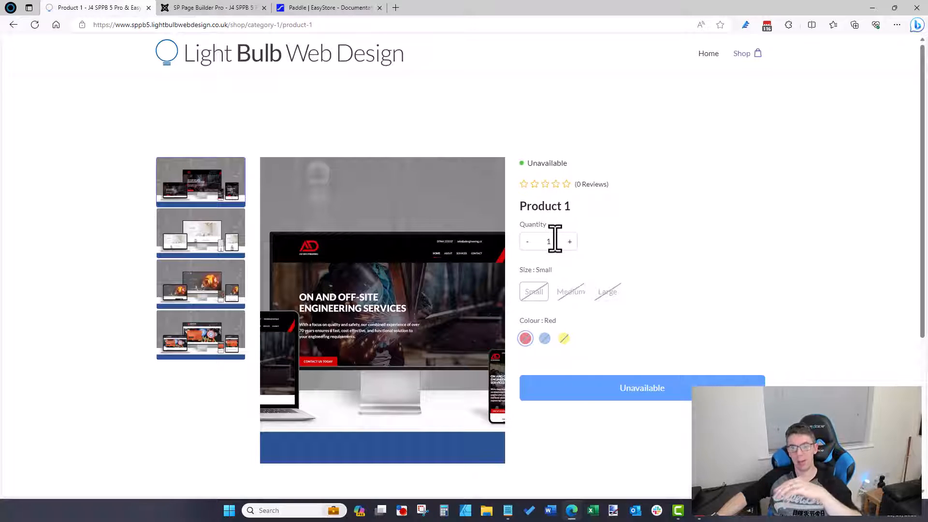
click(225, 8)
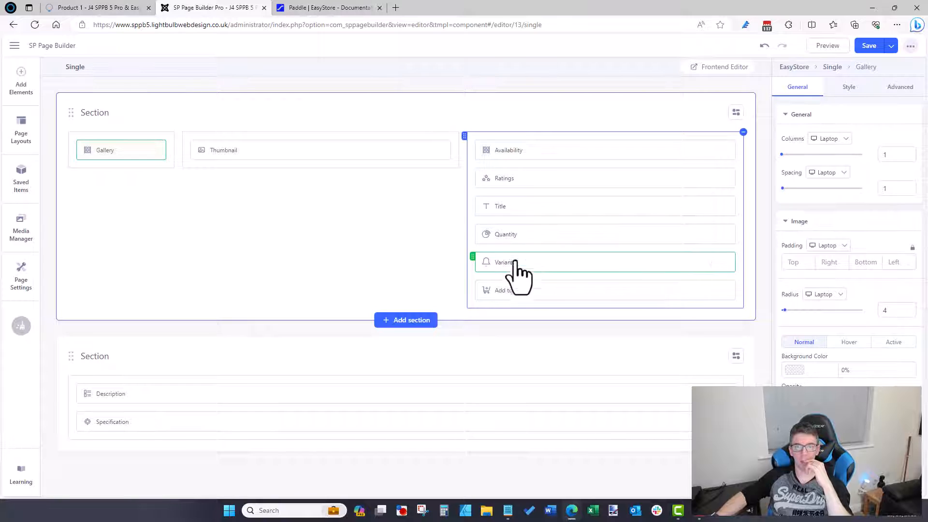
drag(517, 259, 513, 231)
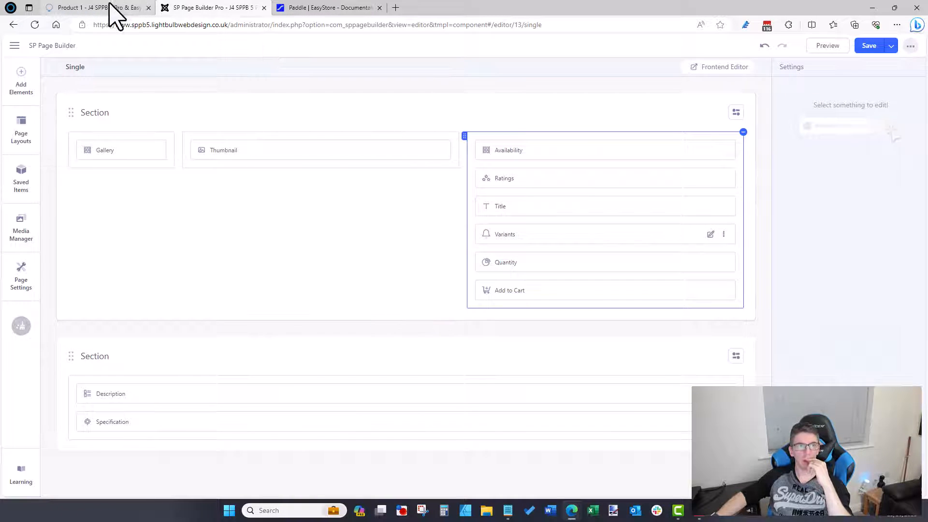
Step: Save the reordered layout and scroll down the live Product 1 page
click(858, 50)
click(124, 8)
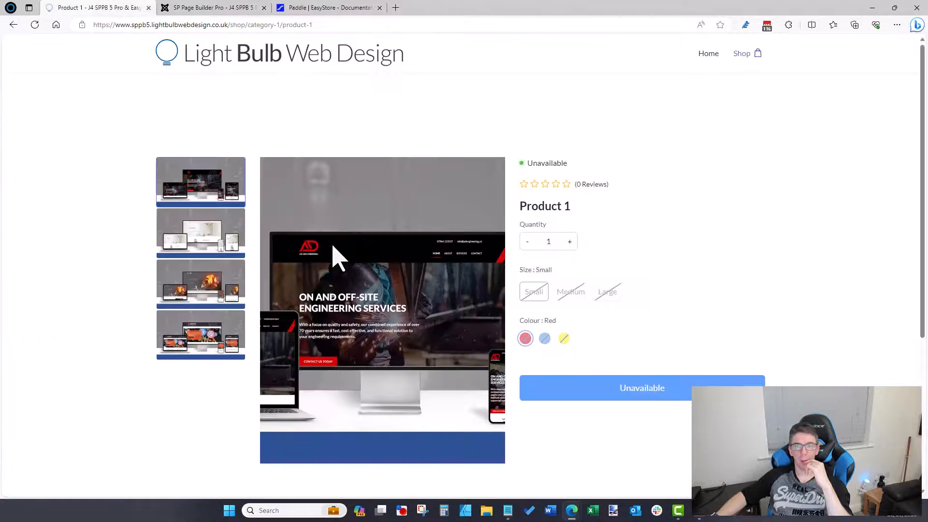
scroll(669, 335, down, 3)
scroll(610, 326, down, 2)
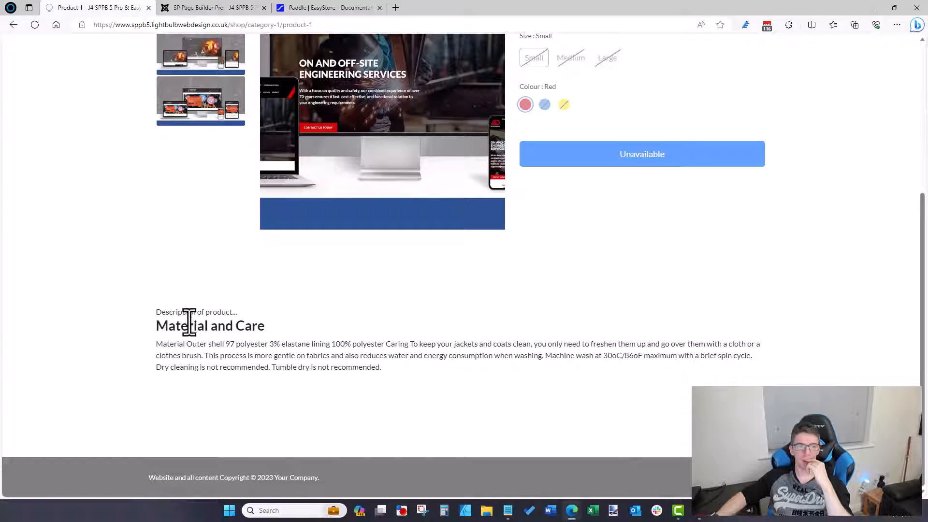
Step: Open the DapperDenim T-Shirt product in the Allura demo shop
click(324, 9)
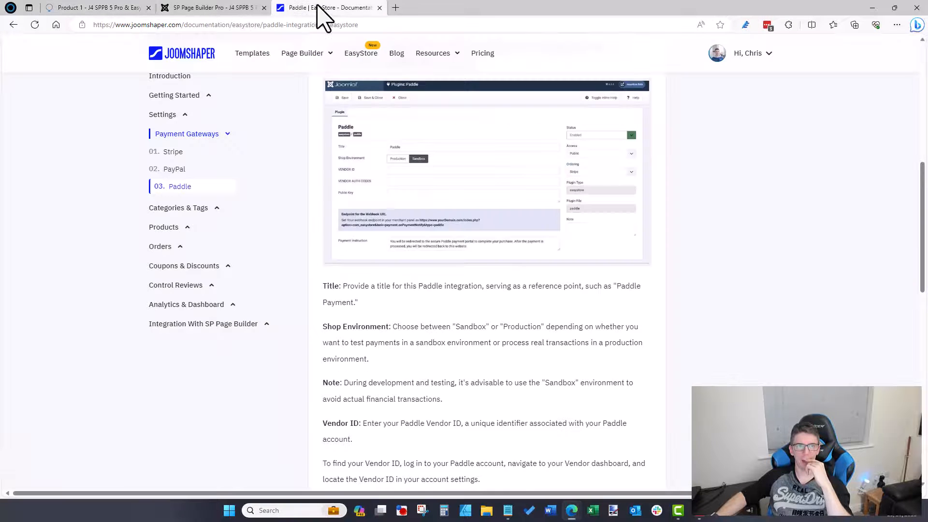
mouse_move(571, 510)
click(592, 483)
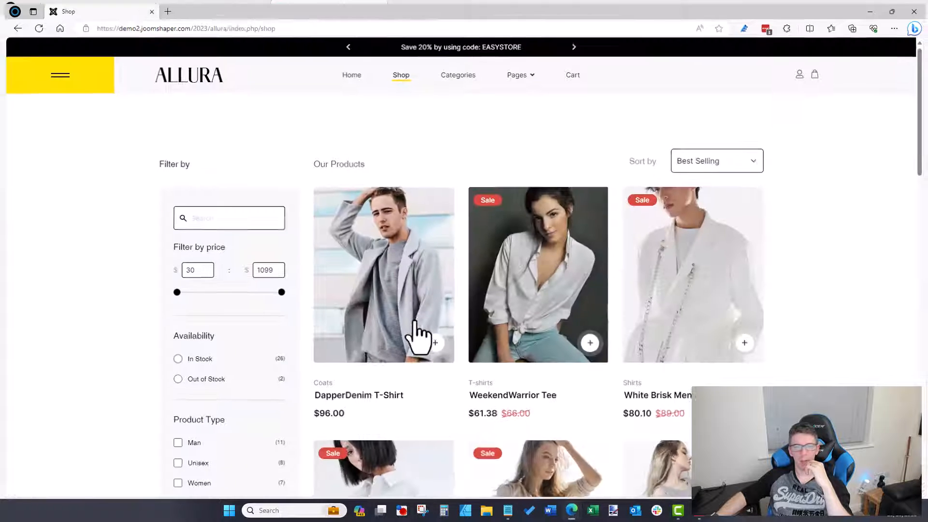
scroll(353, 348, down, 4)
scroll(353, 347, up, 5)
click(386, 285)
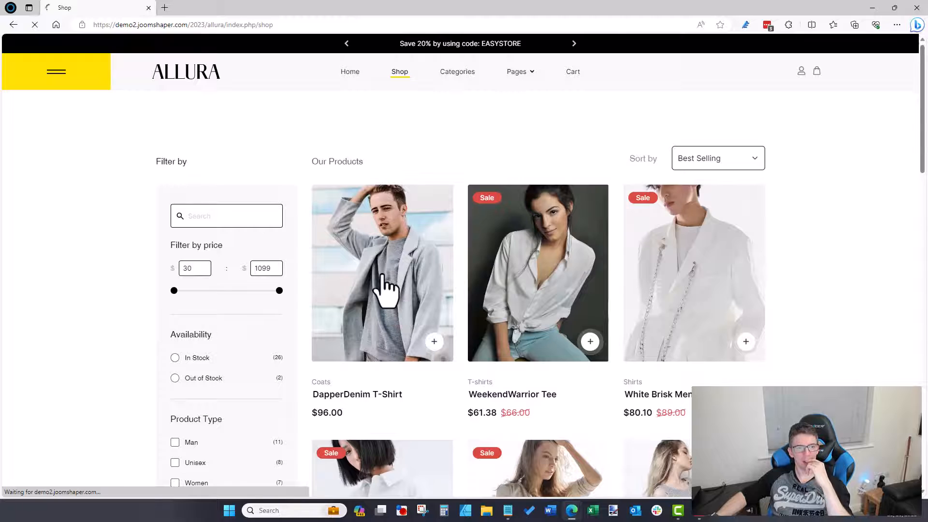
Step: Compare its Reviews, Material and care, and Description tabs, then return to Product 1
scroll(386, 286, down, 5)
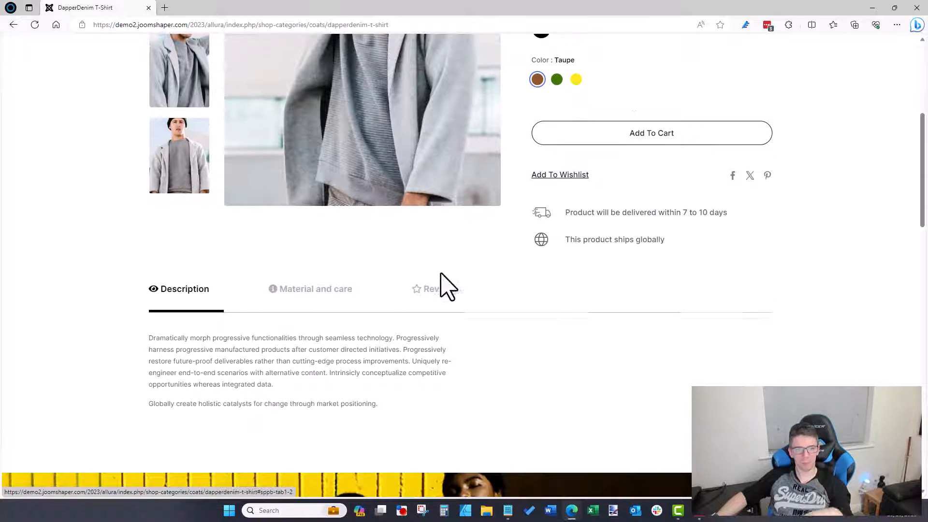
click(436, 289)
click(286, 290)
click(203, 290)
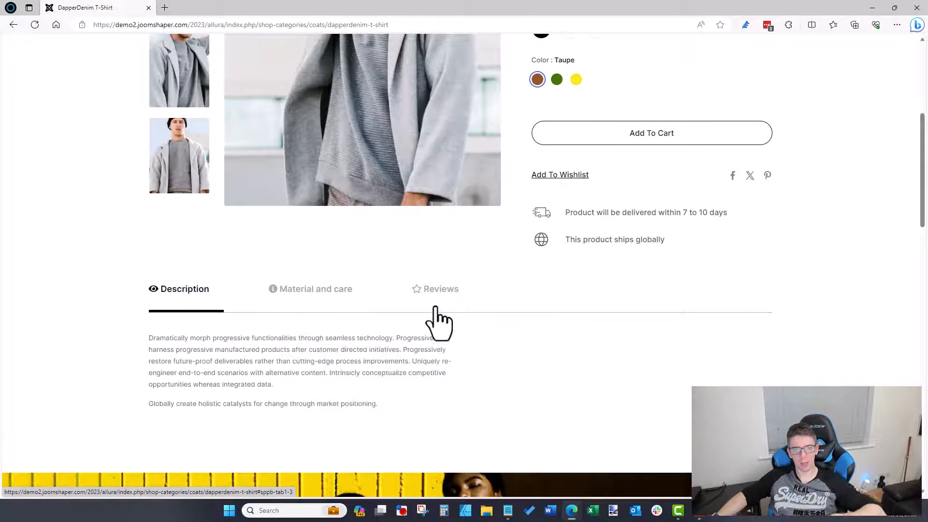
click(437, 293)
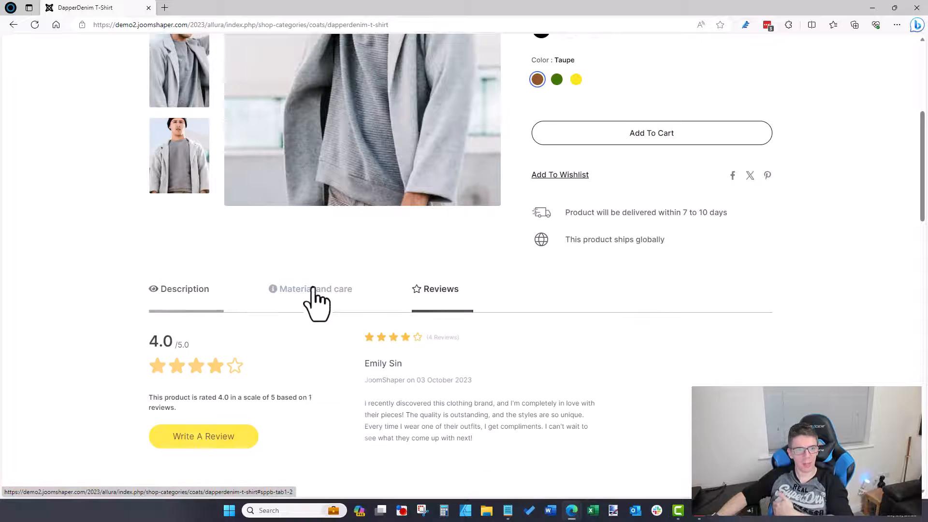
click(156, 291)
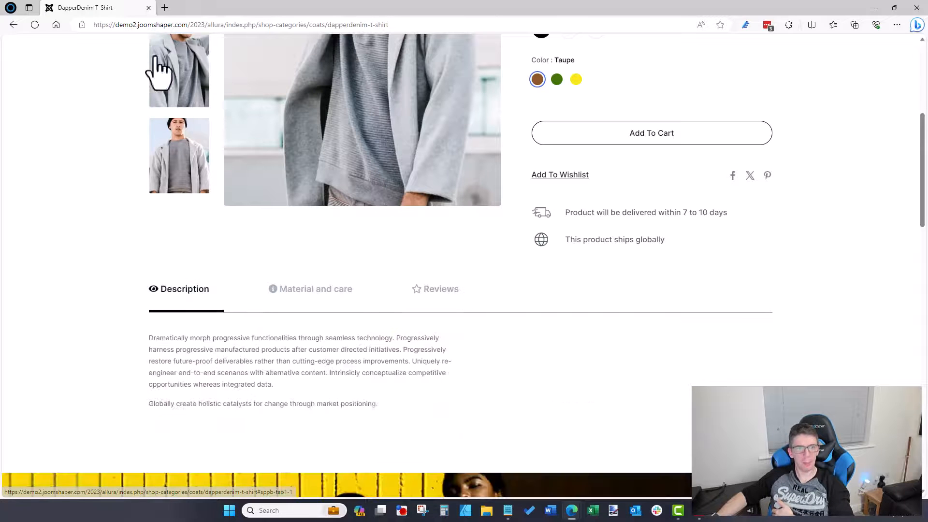
click(872, 7)
click(116, 8)
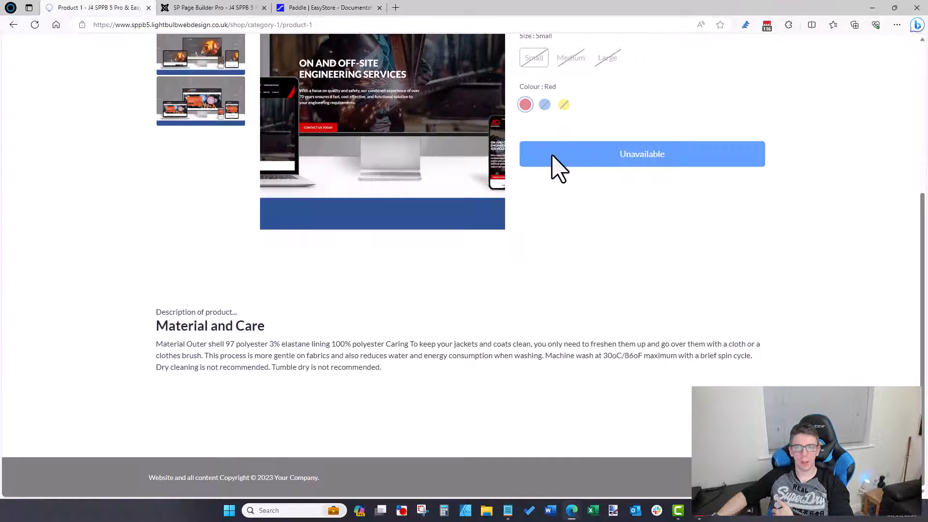
Step: Try the Medium, Yellow and Red variants on Product 1, settling on Size Small
scroll(556, 167, up, 4)
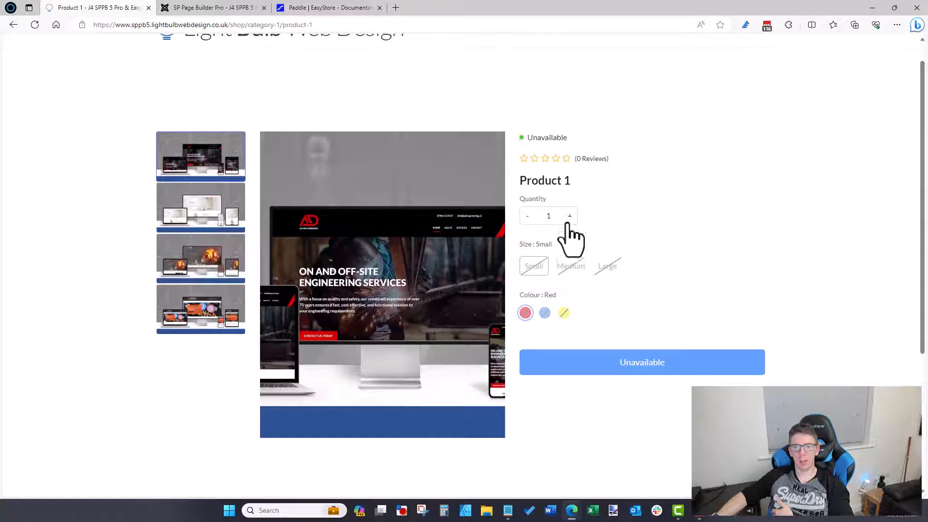
click(569, 266)
click(564, 267)
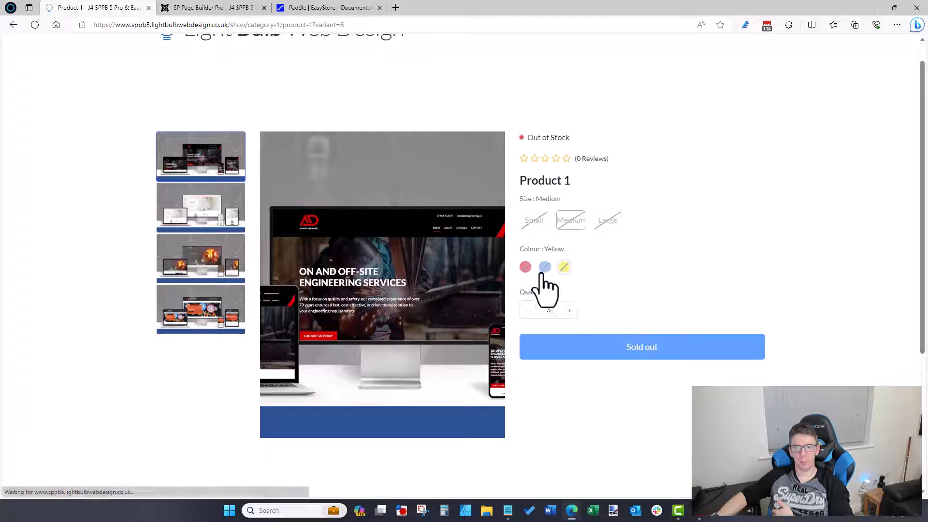
click(525, 267)
click(540, 221)
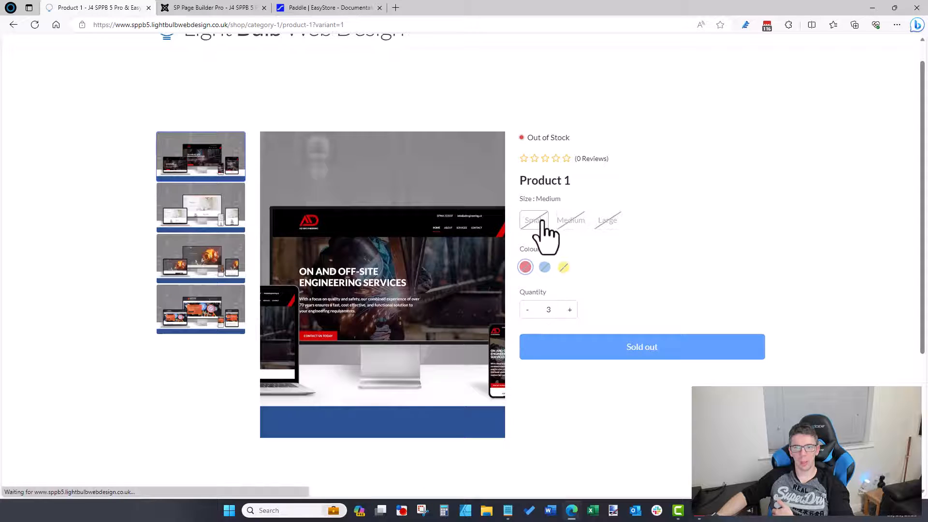
click(567, 222)
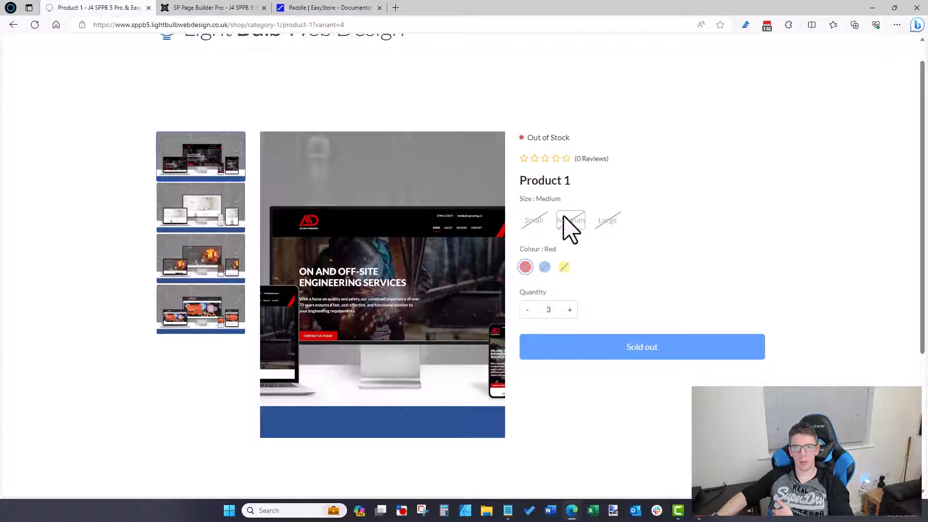
click(533, 224)
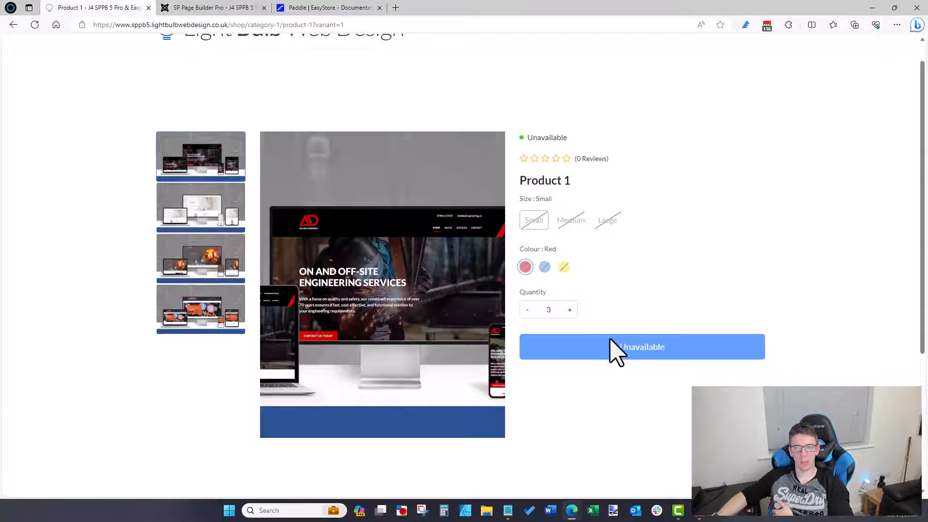
Step: Scroll through the product description and back, then return to the page builder
scroll(607, 286, up, 1)
scroll(608, 288, down, 4)
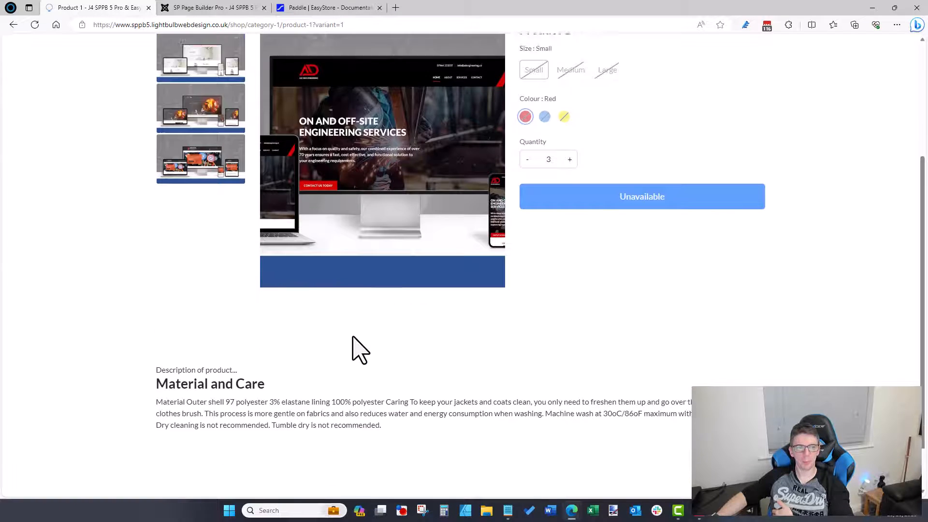
scroll(353, 337, up, 3)
scroll(352, 336, down, 4)
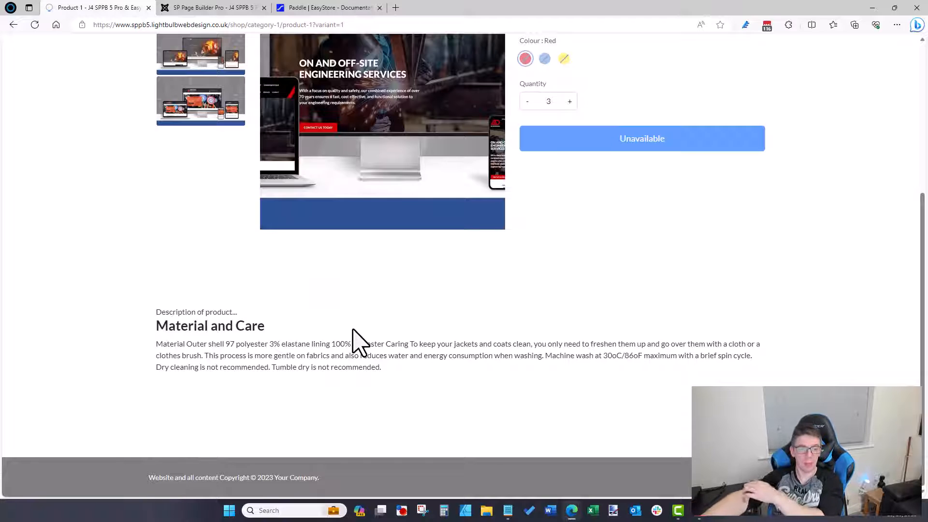
click(569, 507)
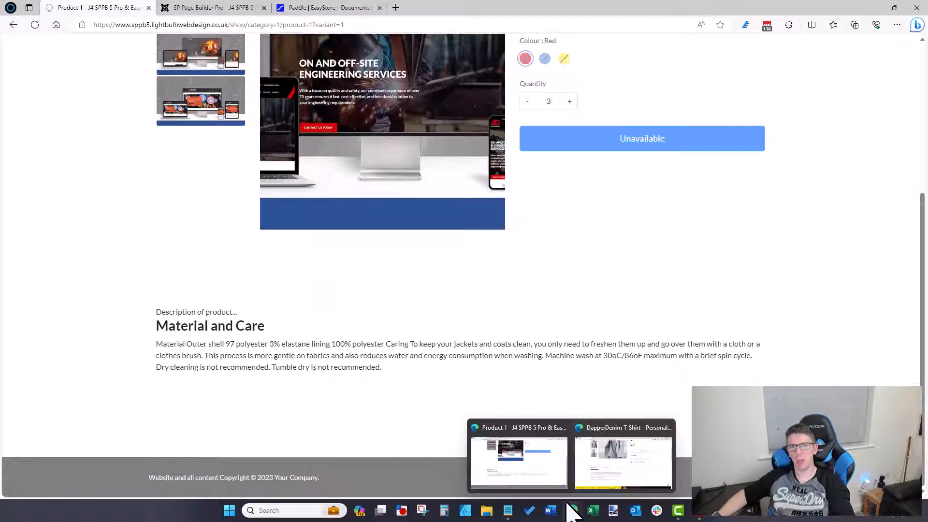
scroll(529, 307, up, 5)
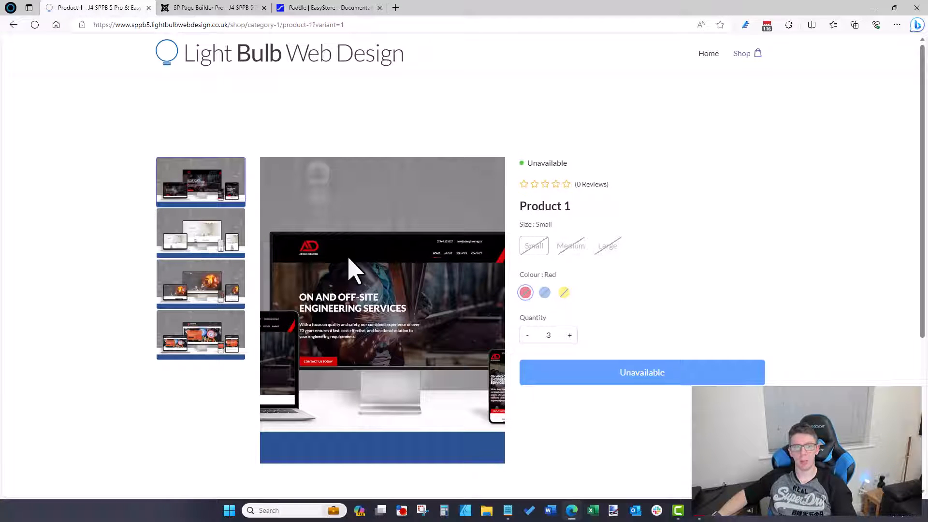
click(205, 8)
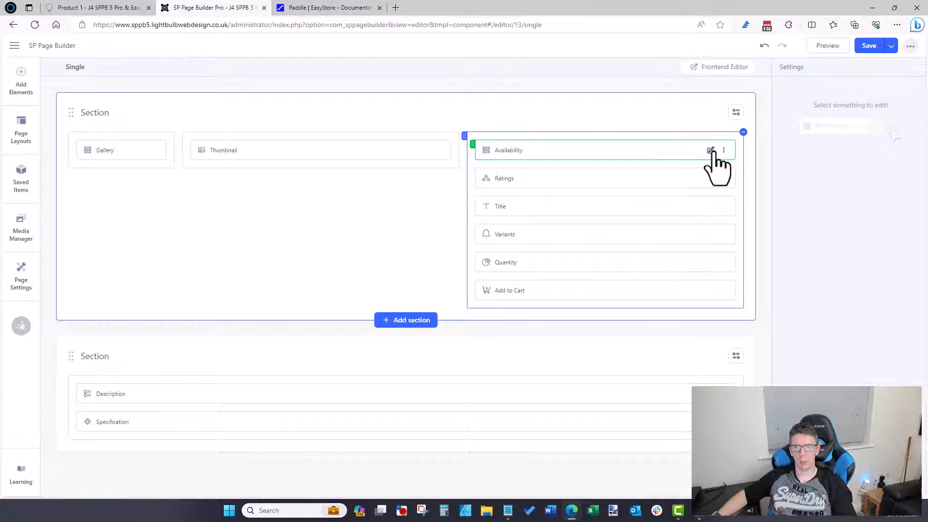
Step: Set the Availability element's Available Stock icon colour to dark red 793535
click(711, 150)
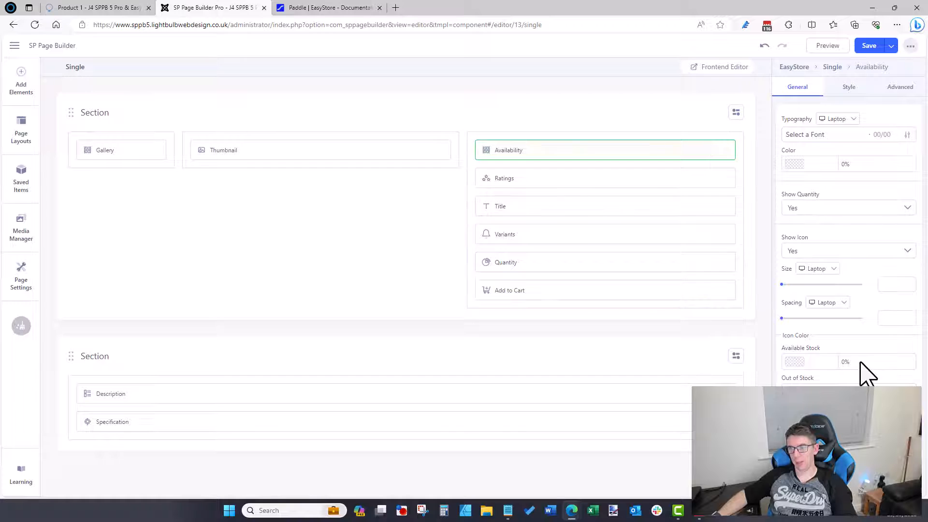
click(788, 363)
click(795, 367)
click(785, 361)
click(712, 355)
Step: Save the Single product layout and go to the live Product 1 page's address
click(794, 392)
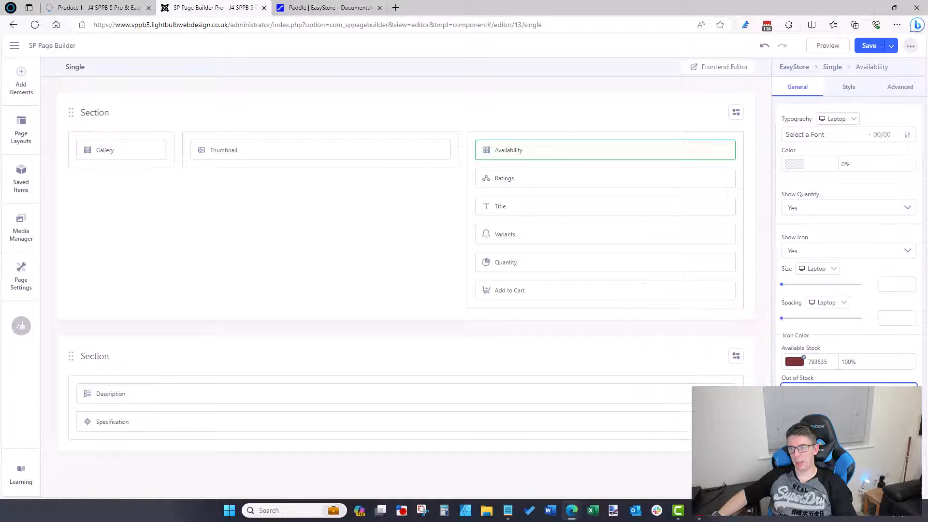
click(794, 392)
click(720, 483)
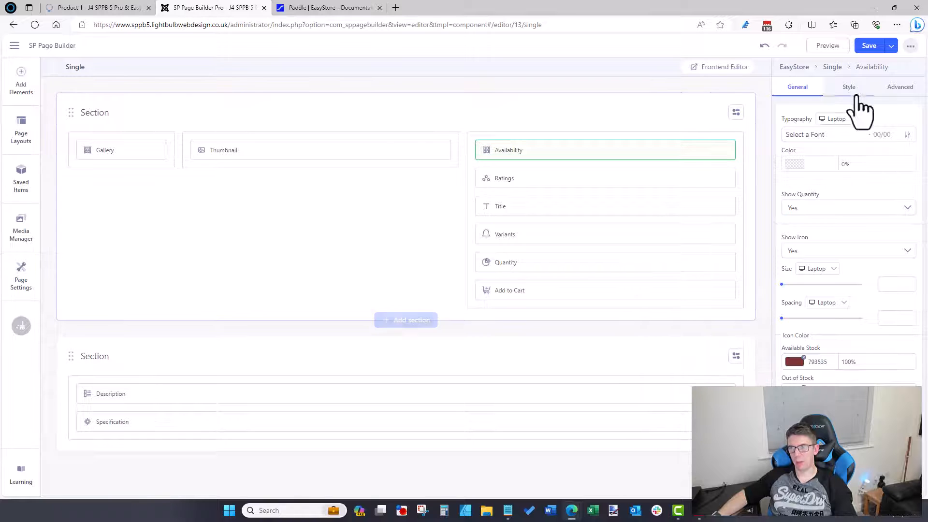
click(868, 46)
click(124, 4)
click(189, 25)
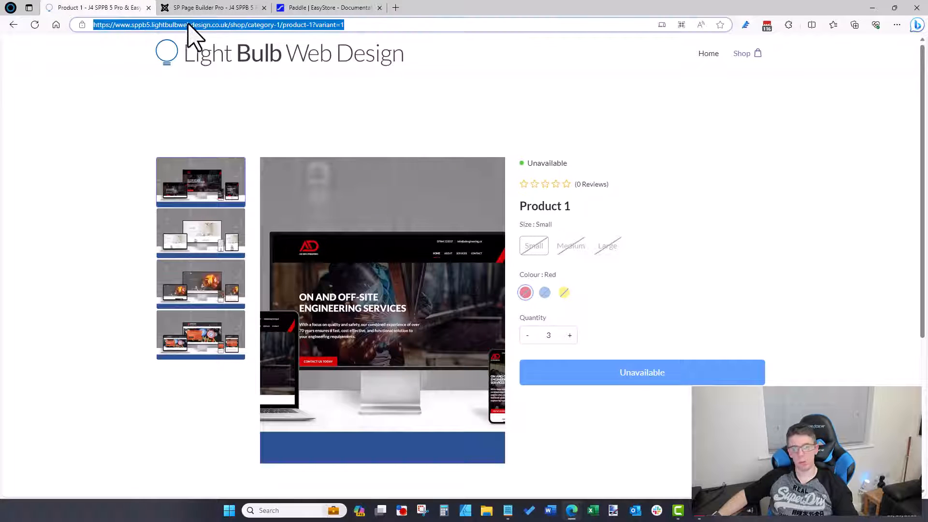
Step: Reload Product 1, save the layout again in the builder, and reload the page once more
key(Return)
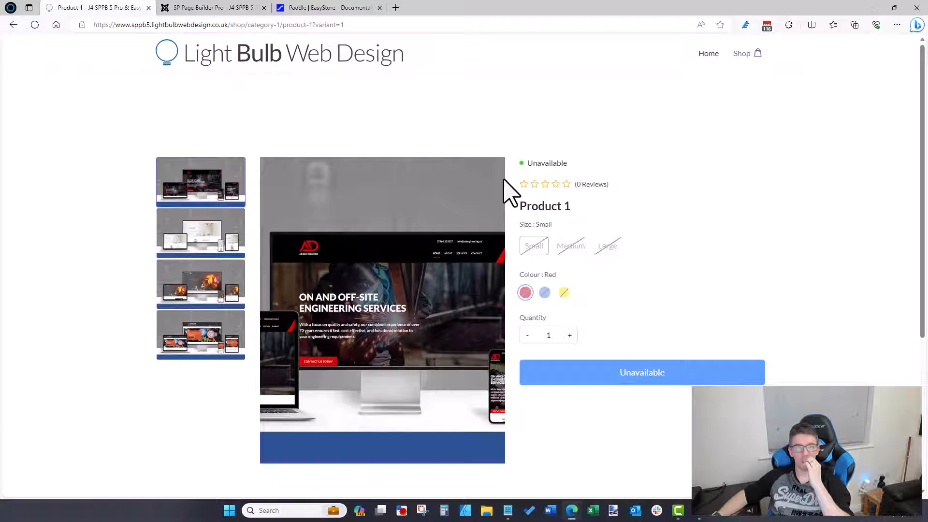
click(237, 10)
click(869, 46)
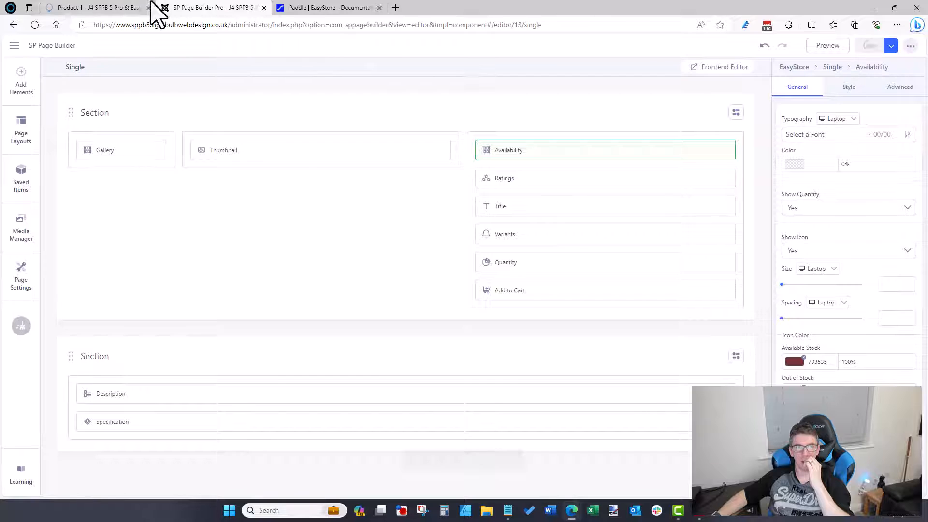
click(86, 7)
click(123, 25)
key(Return)
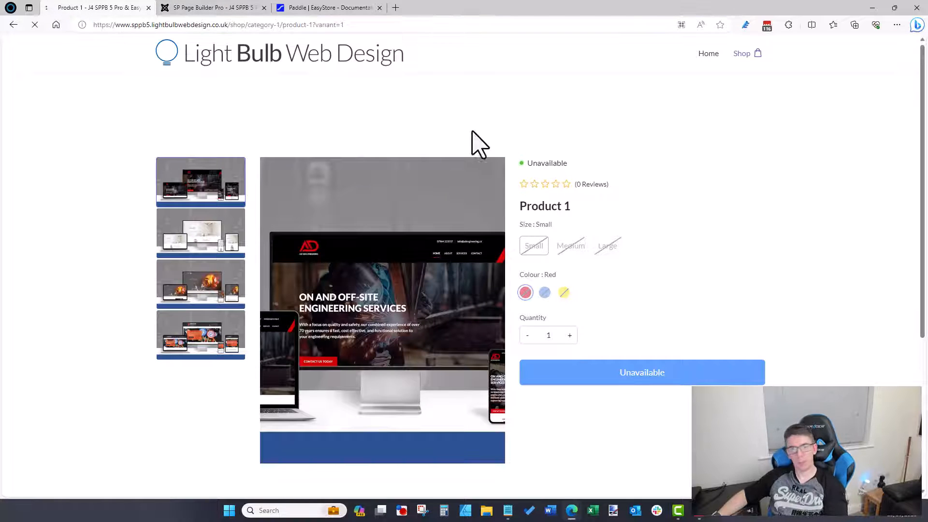
Step: Try the Blue colour, Medium and Large sizes, and Yellow colour, then return to the builder
click(545, 292)
click(571, 247)
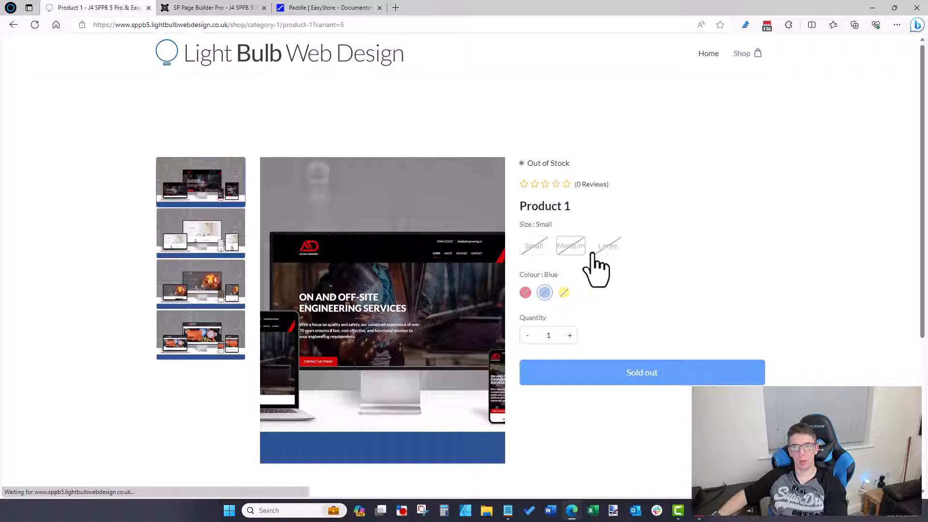
click(599, 248)
click(563, 292)
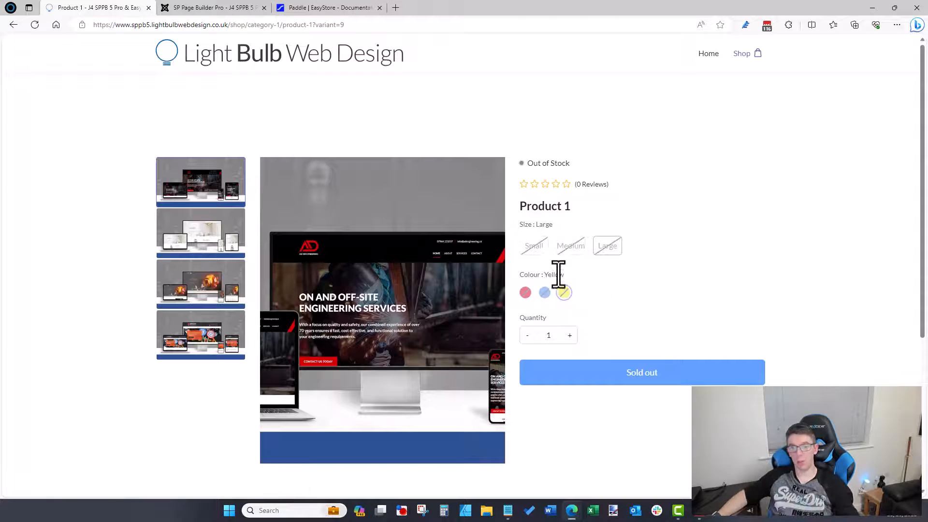
click(232, 7)
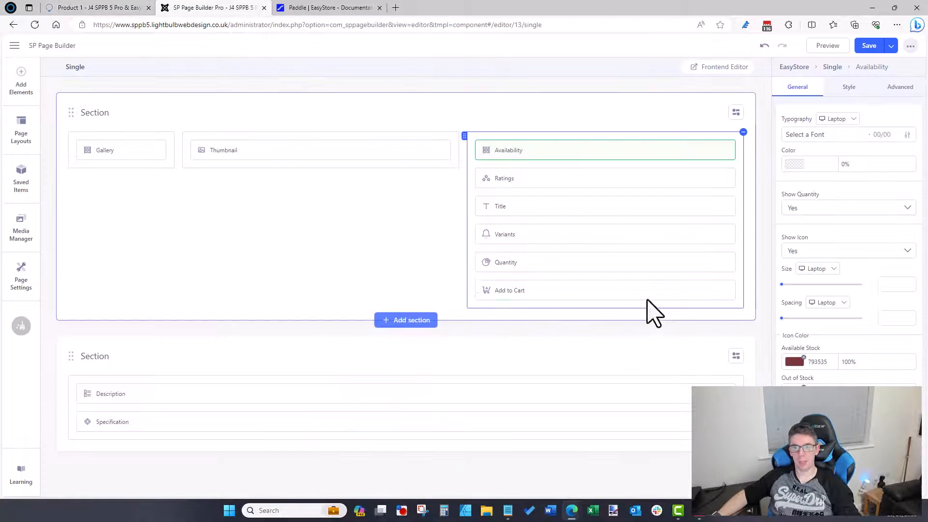
Step: Open the Add to Cart element and try Icon & Text before reverting the button layout to Text
click(710, 290)
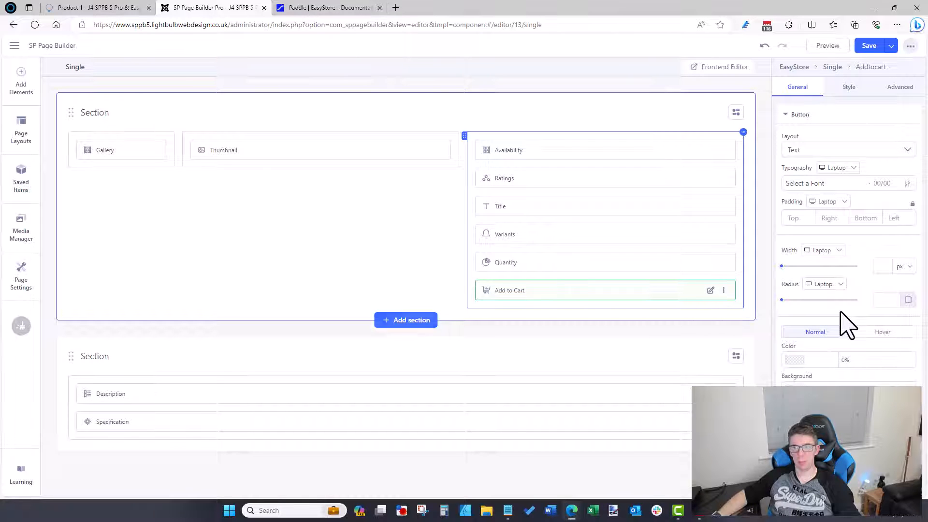
click(824, 152)
click(811, 207)
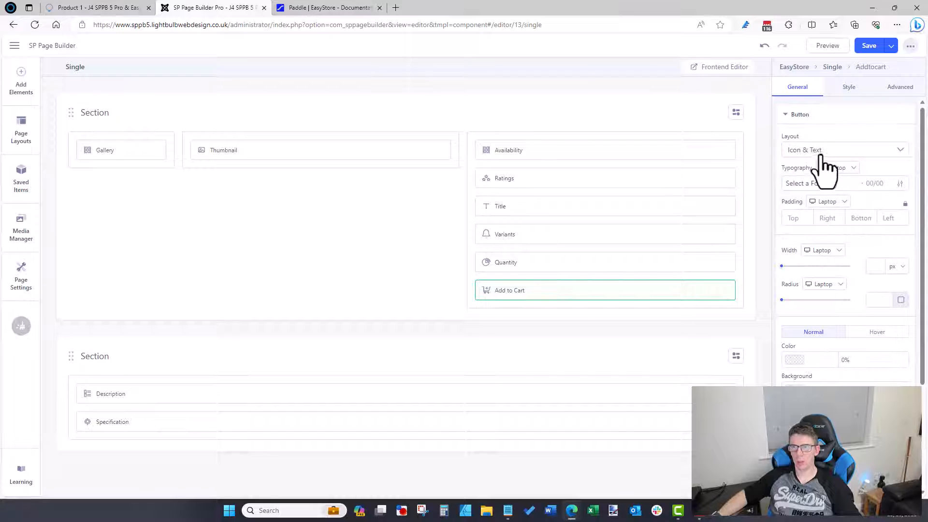
click(820, 151)
click(809, 173)
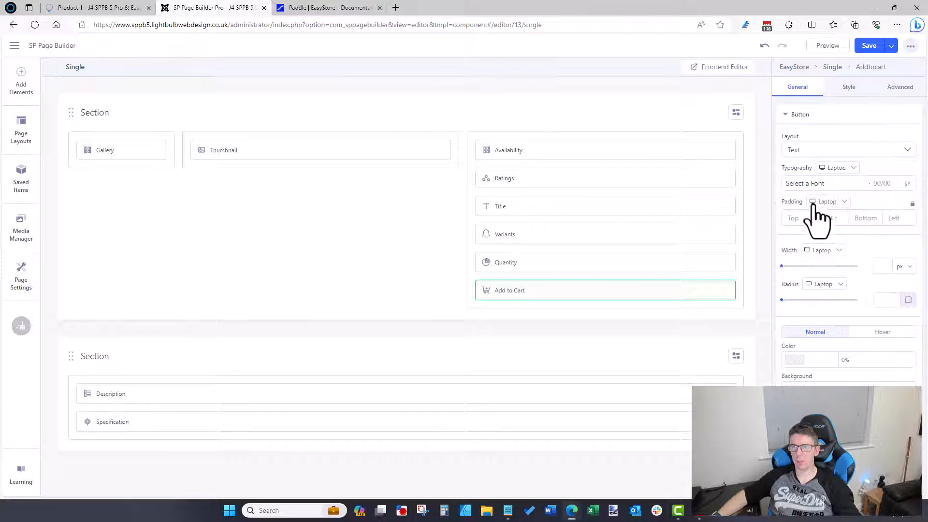
Step: Review the Add to Cart hover colour, border style, Style and Advanced settings
click(862, 332)
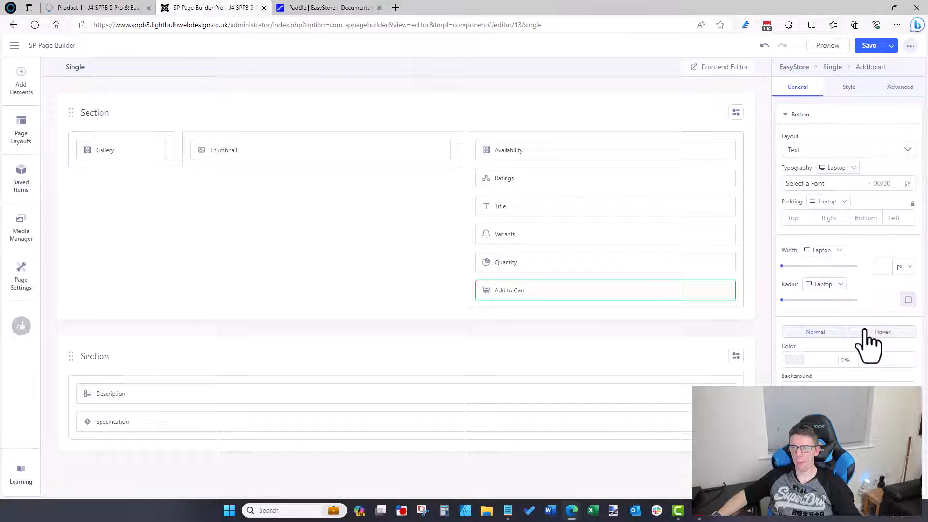
click(842, 367)
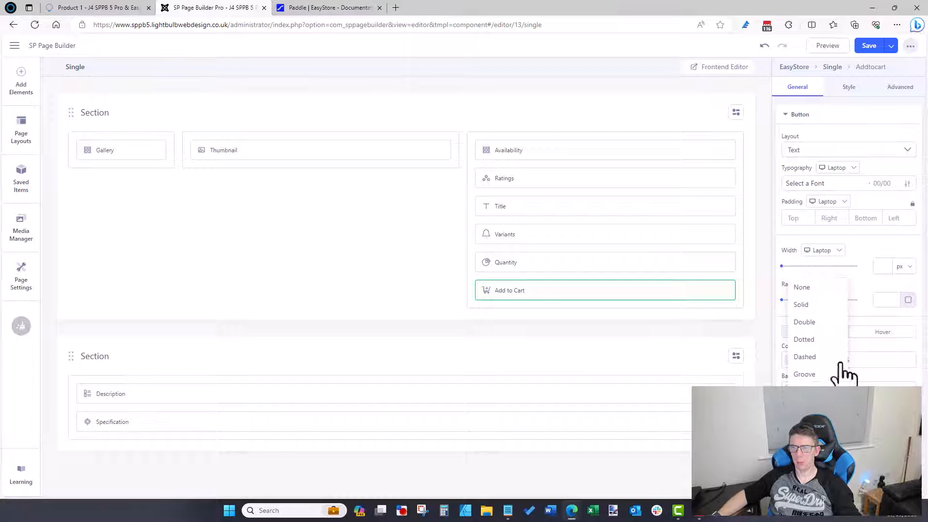
click(849, 88)
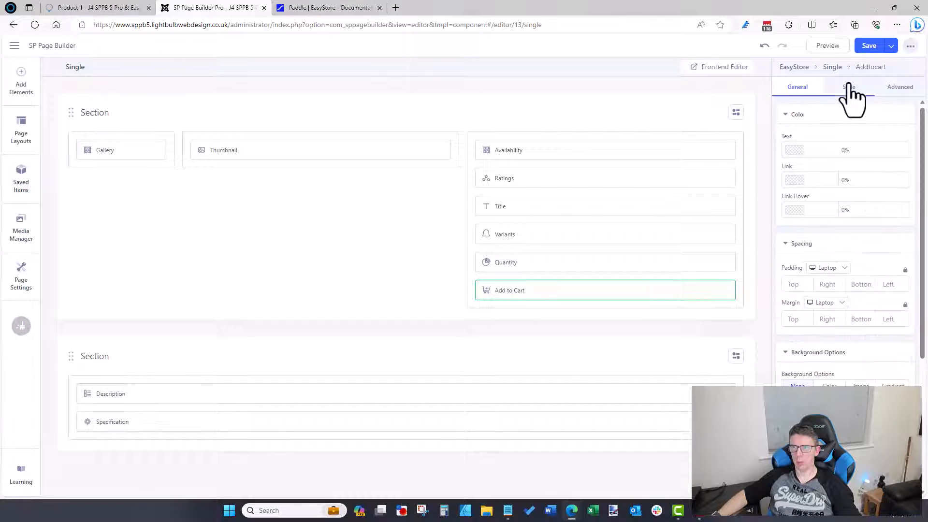
scroll(828, 242, down, 2)
scroll(828, 253, down, 3)
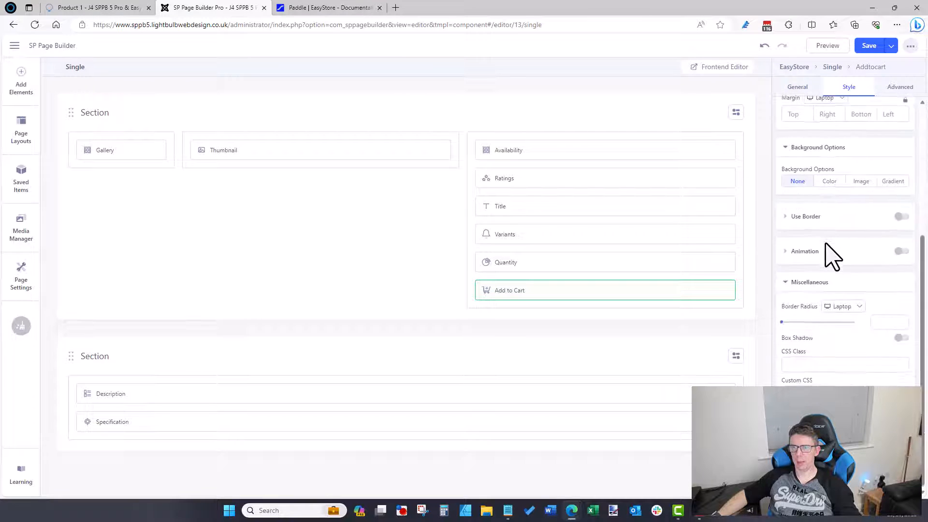
scroll(828, 253, up, 5)
click(896, 89)
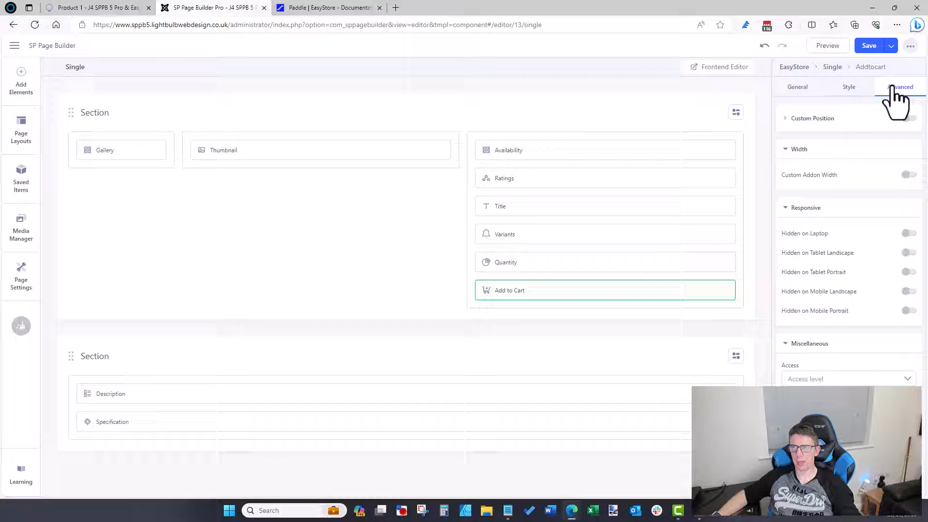
click(802, 92)
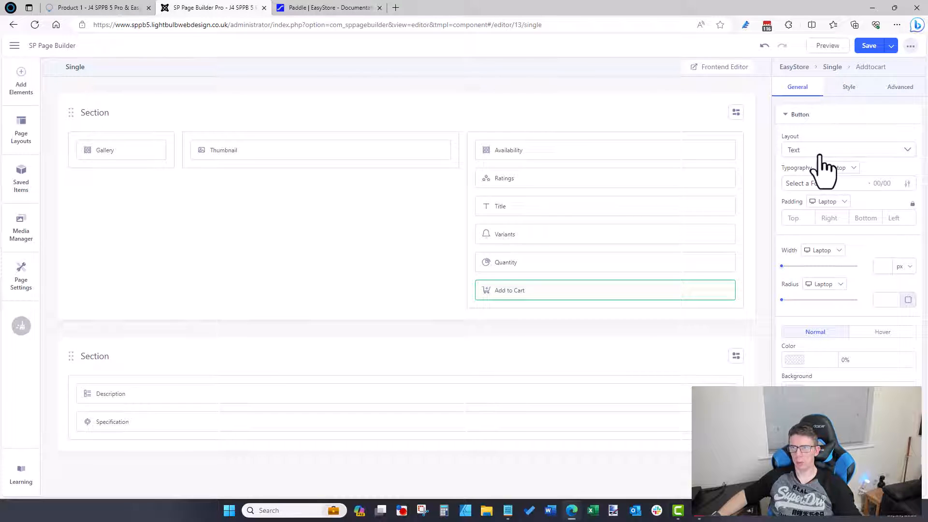
Step: Compare against the EasyStore documentation and the DapperDenim demo product page
click(361, 8)
click(111, 7)
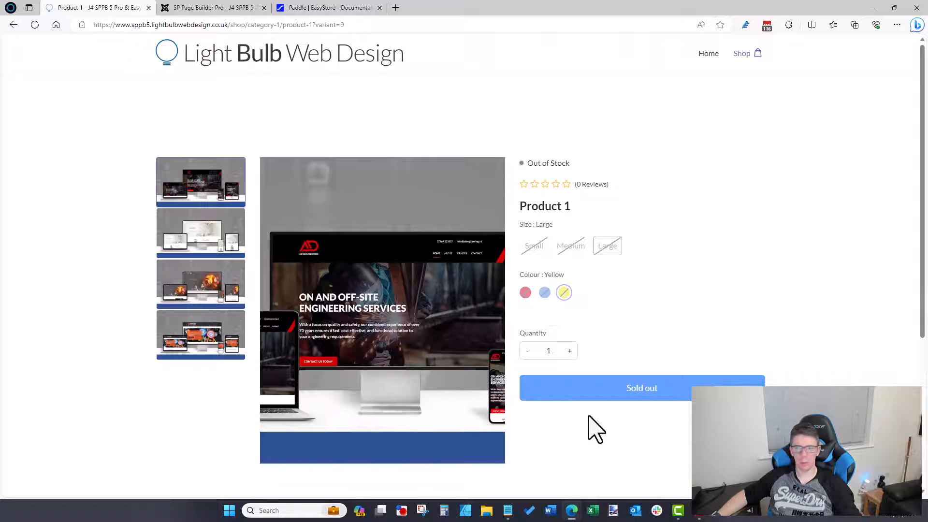
mouse_move(571, 514)
click(627, 472)
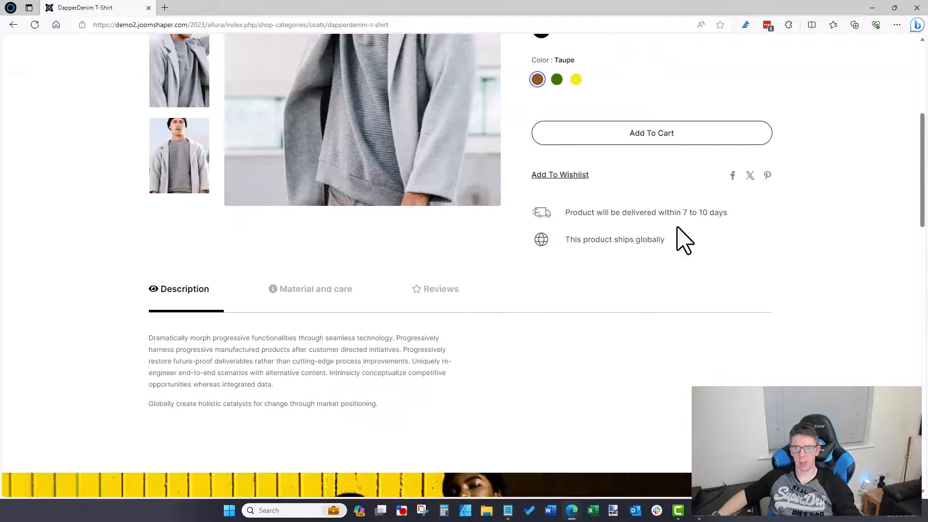
click(872, 7)
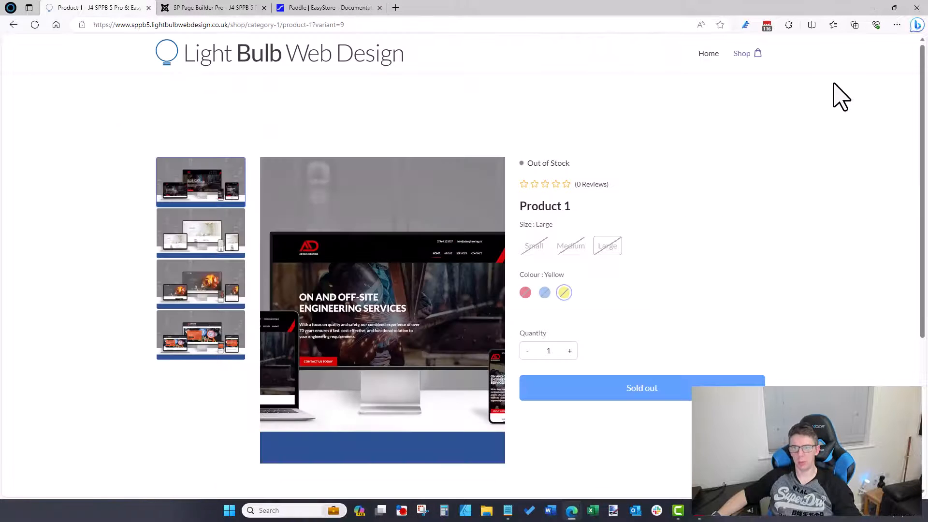
click(213, 8)
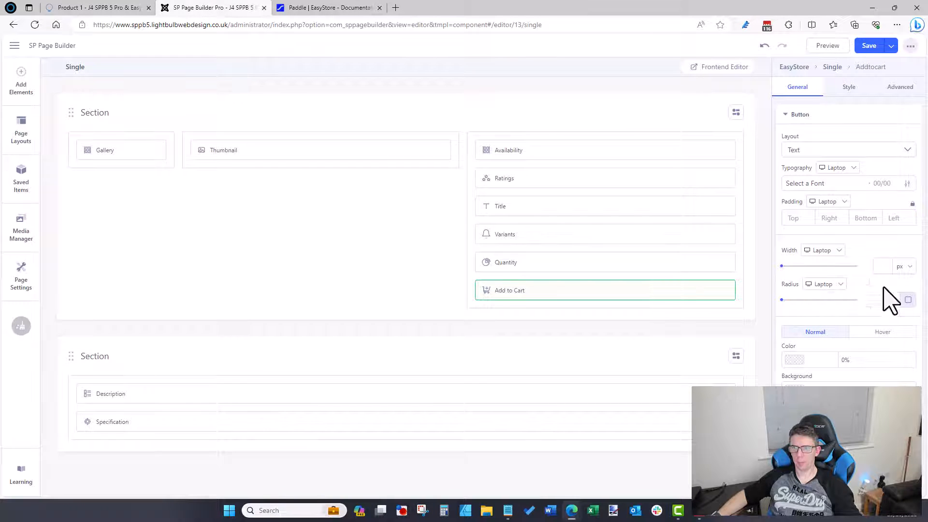
Step: Set the Add to Cart button layout to Icon only and save the layout
click(831, 170)
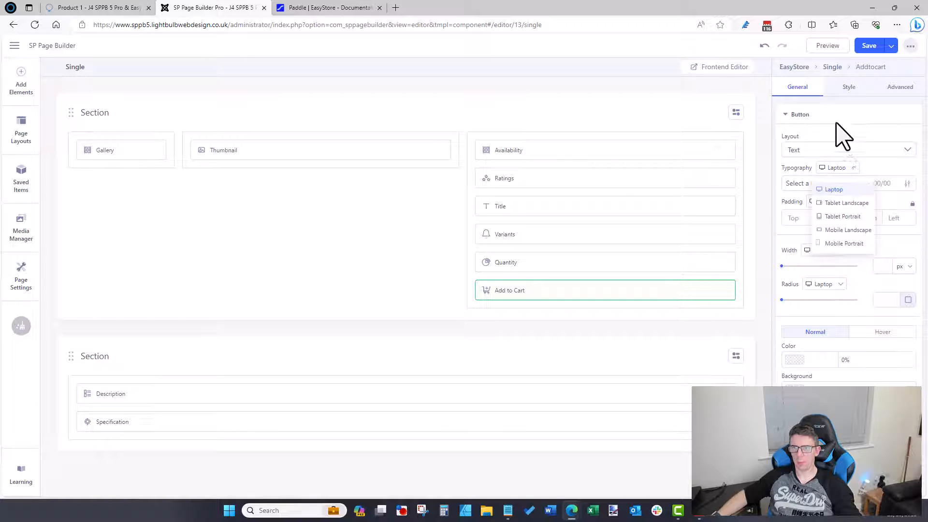
click(839, 137)
click(829, 156)
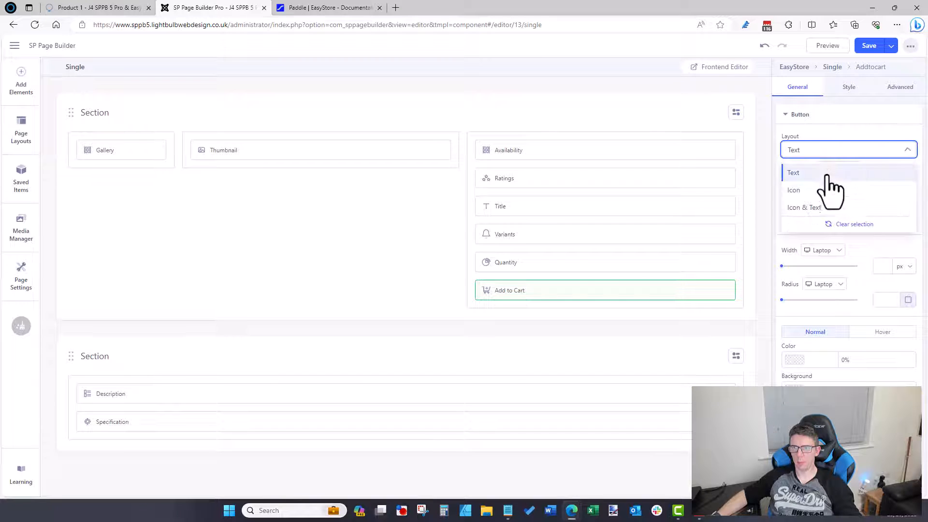
click(825, 189)
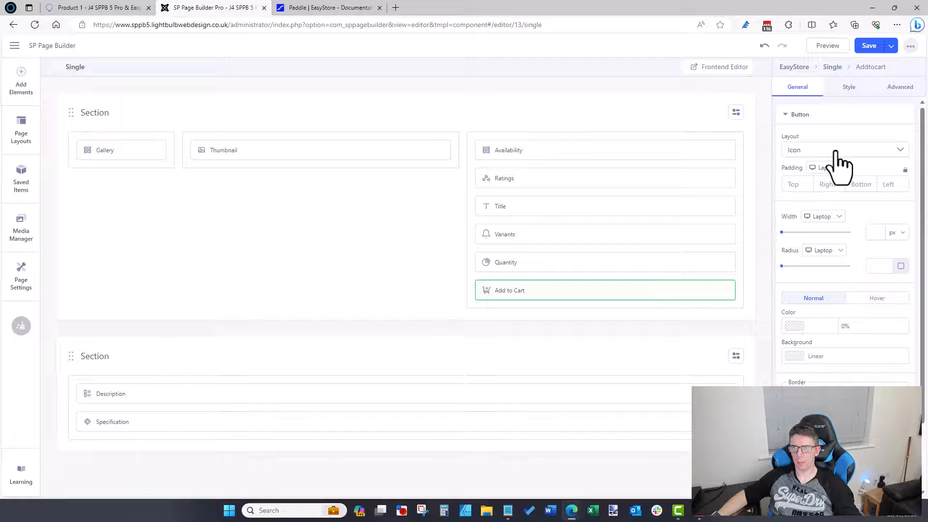
scroll(828, 314, down, 2)
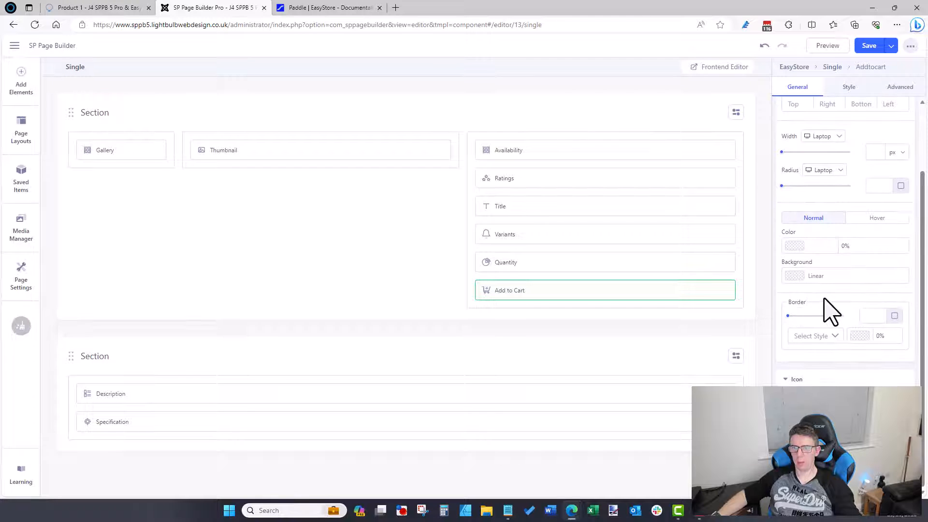
scroll(779, 274, up, 2)
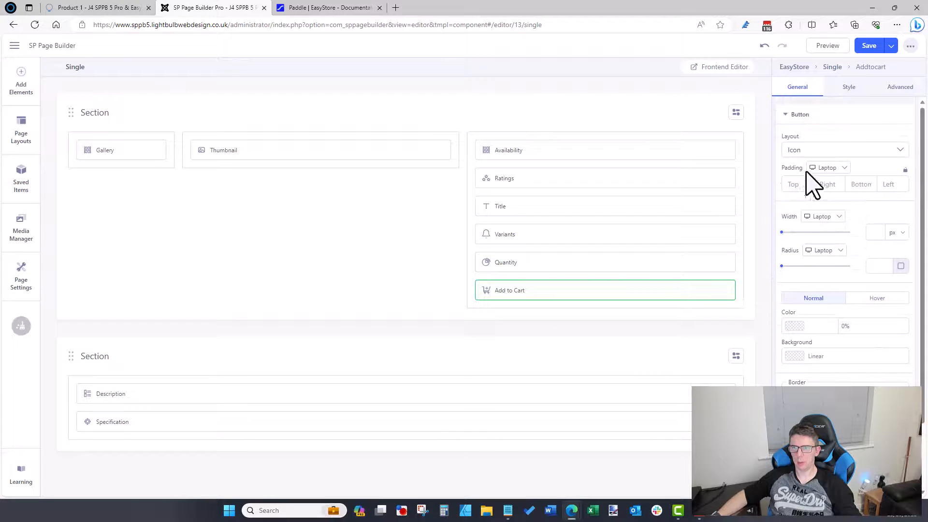
click(866, 48)
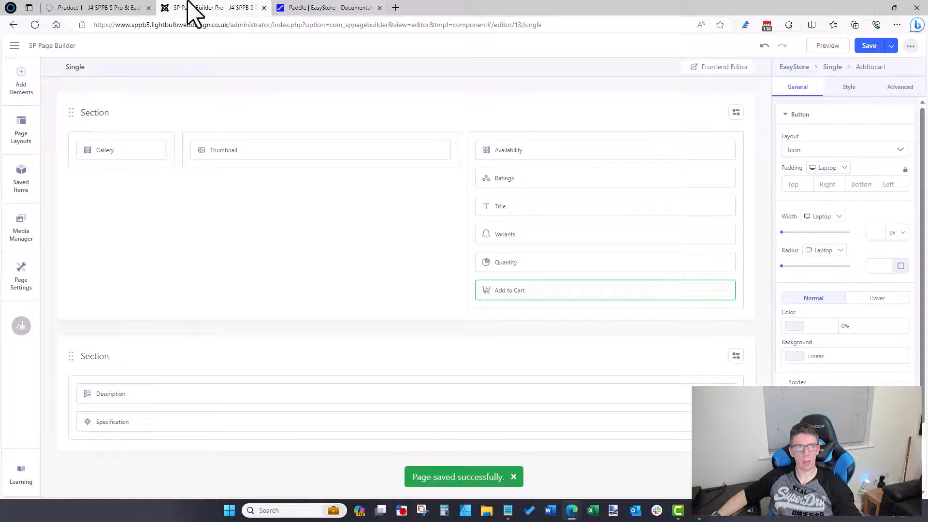
Step: Reload the Product 1 page to see the icon-only Add to Cart button
click(111, 8)
click(137, 25)
key(Return)
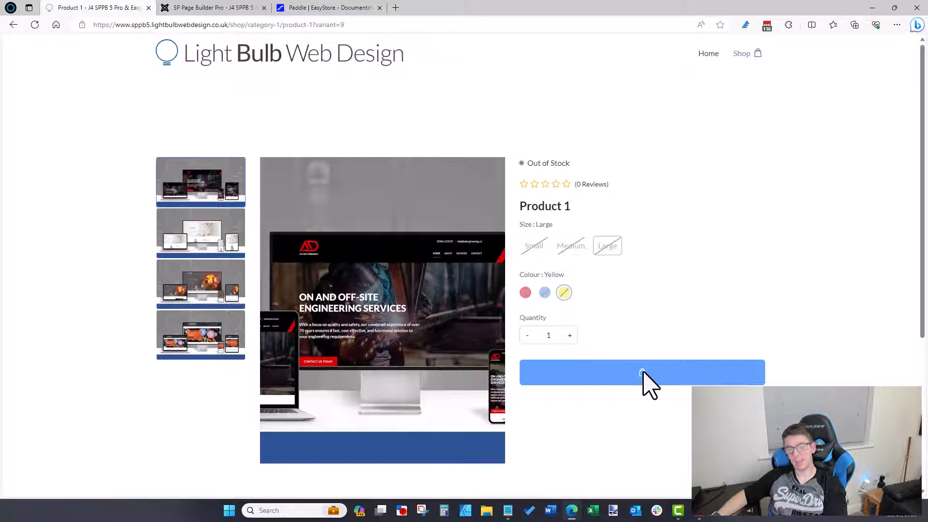
click(243, 6)
Step: Change the button layout to Icon & Text, save, and reload the product page to check
click(827, 151)
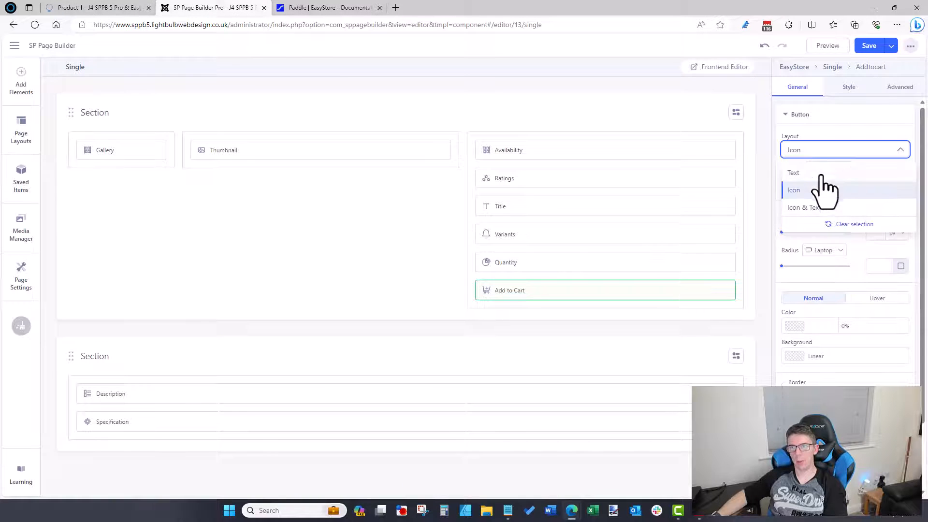
click(821, 207)
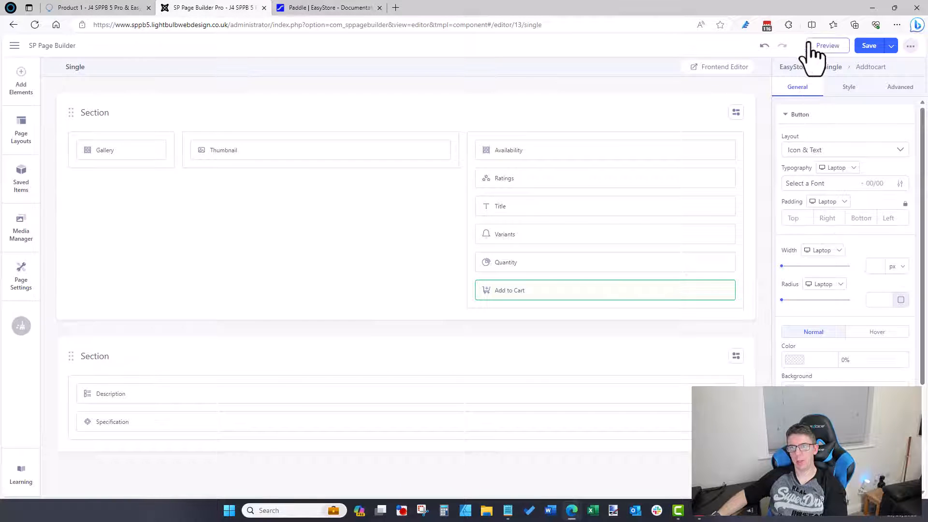
click(869, 46)
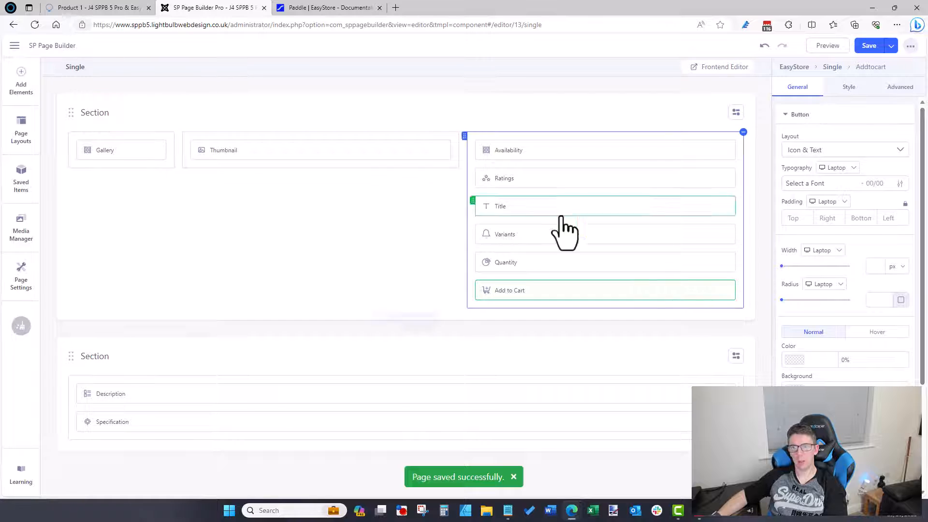
scroll(845, 239, down, 3)
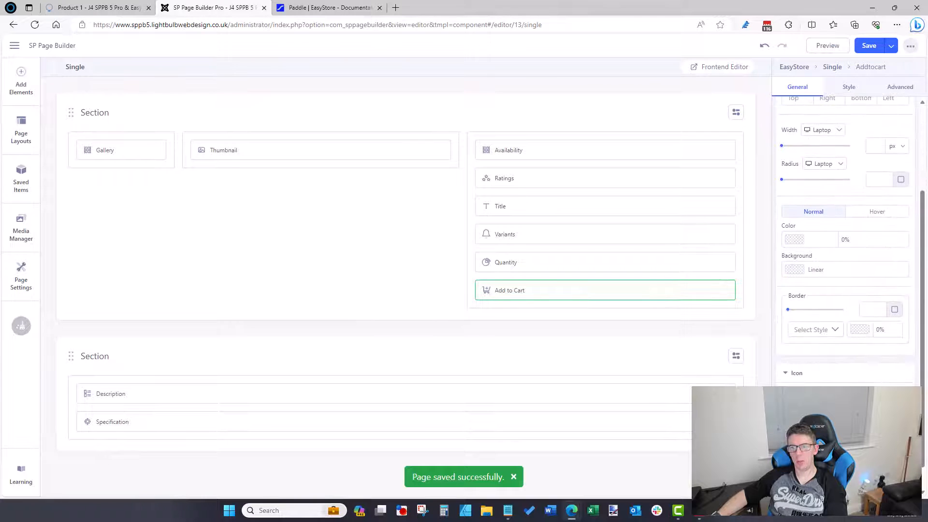
scroll(845, 239, down, 1)
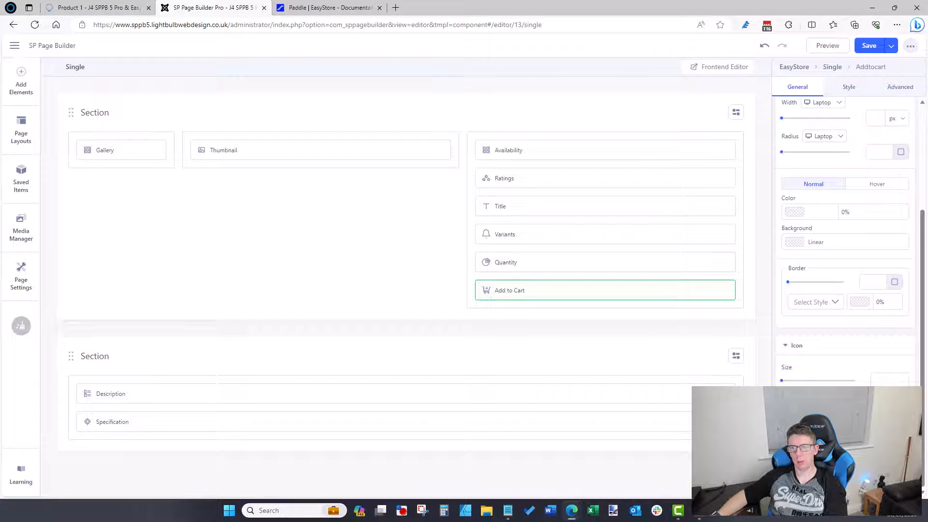
click(99, 9)
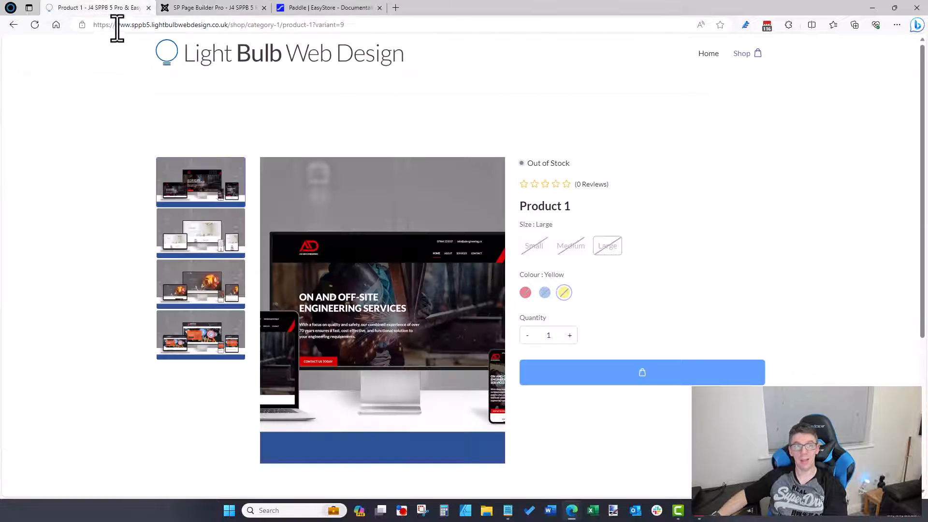
key(F5)
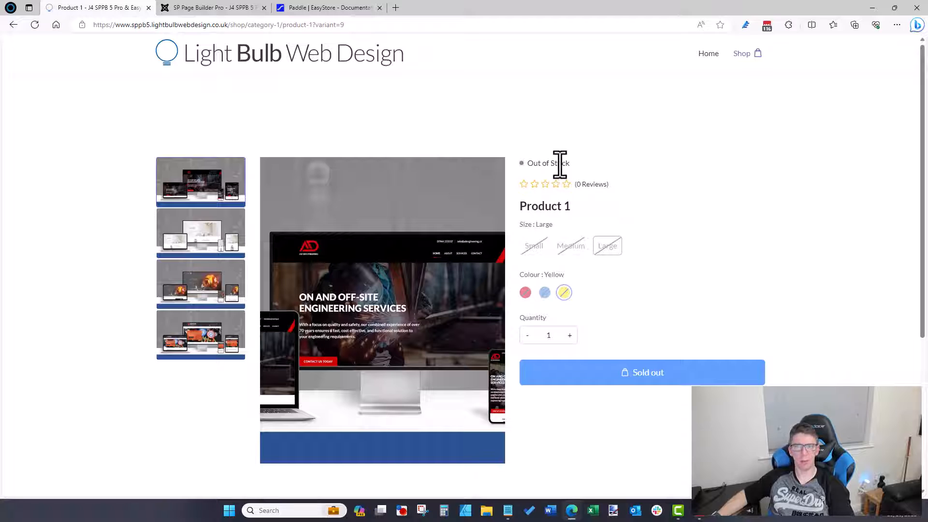
click(179, 8)
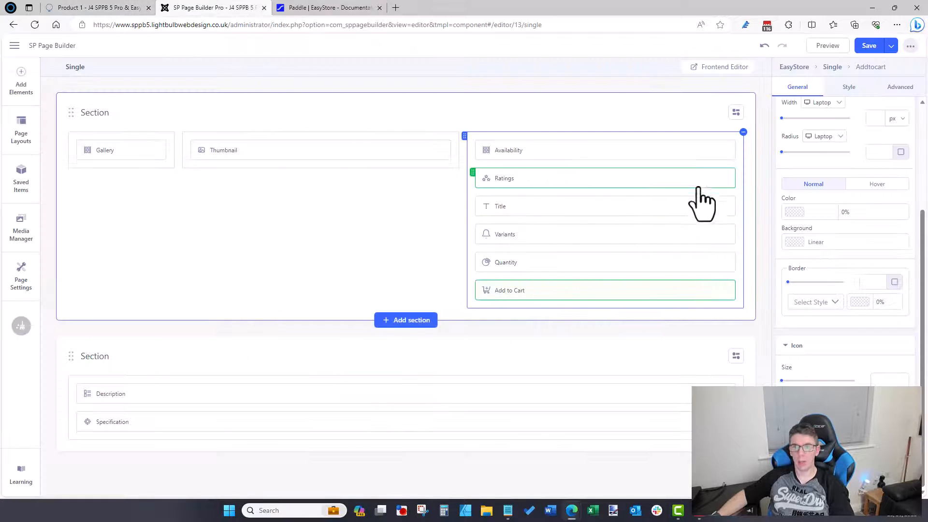
Step: Set the Ratings element's star colour to CC6969 and save the layout
click(710, 179)
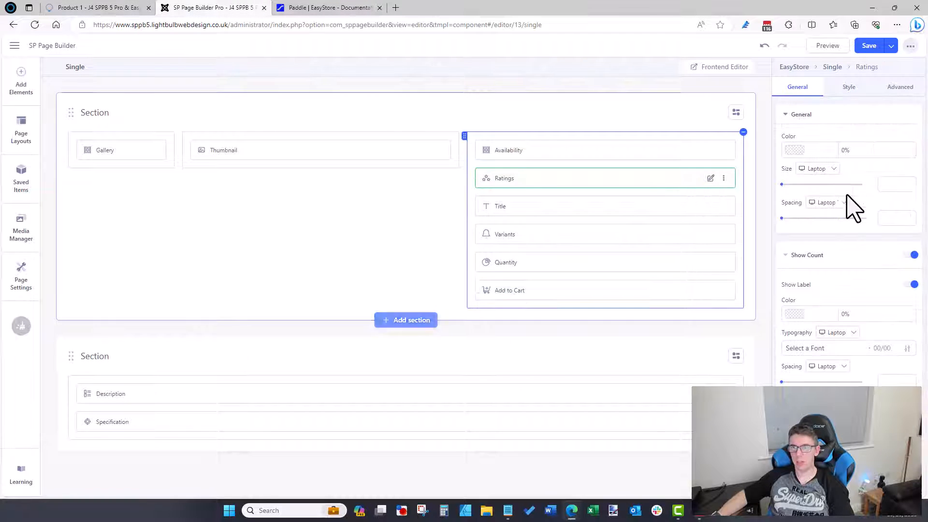
click(795, 153)
click(700, 150)
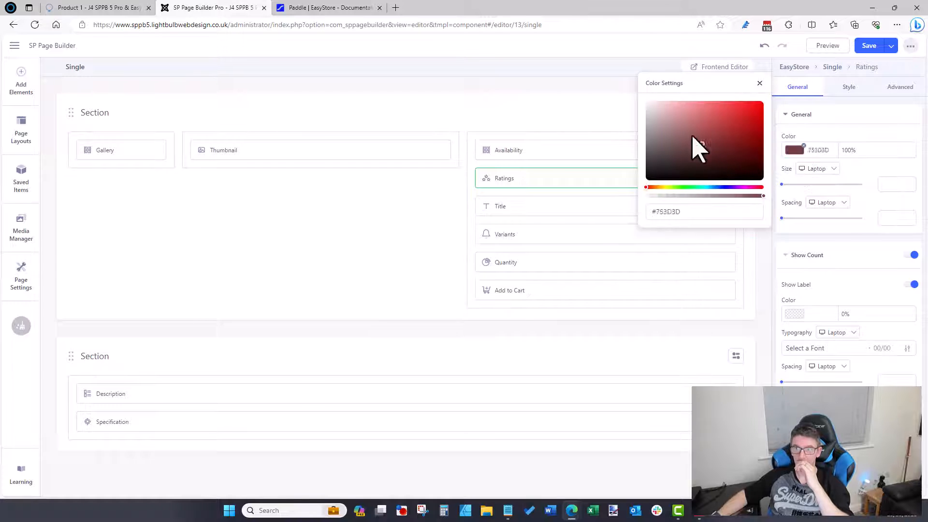
click(700, 121)
click(856, 67)
click(869, 45)
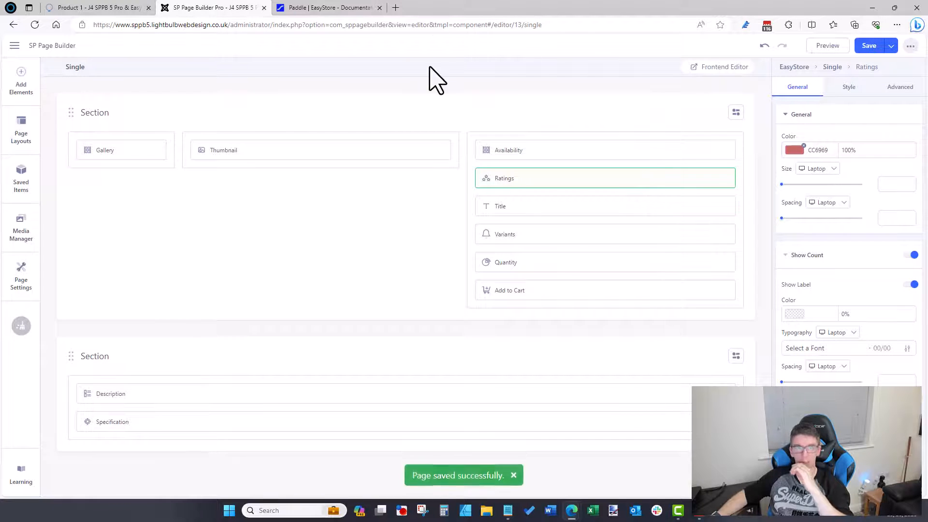
Step: Reload the product page to check the stars, then open the Variants element's settings
click(112, 8)
click(148, 24)
key(Return)
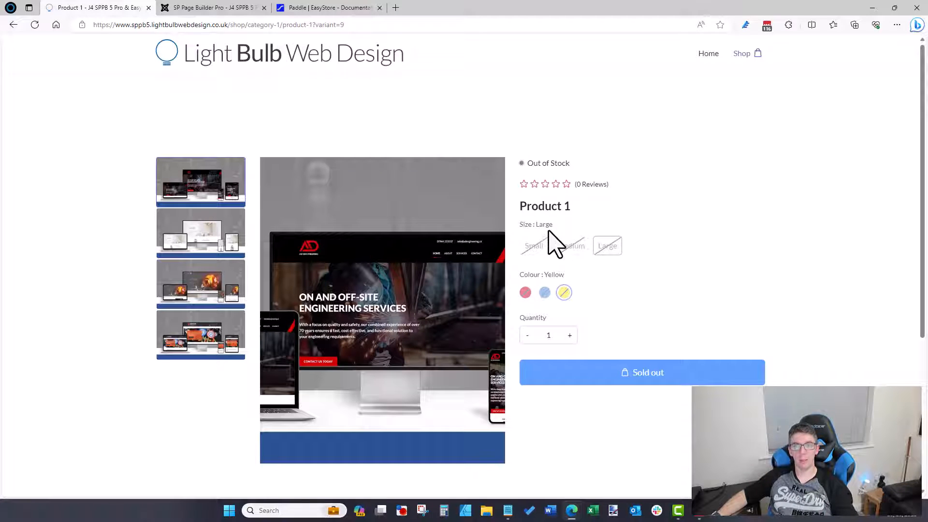
click(535, 247)
click(227, 9)
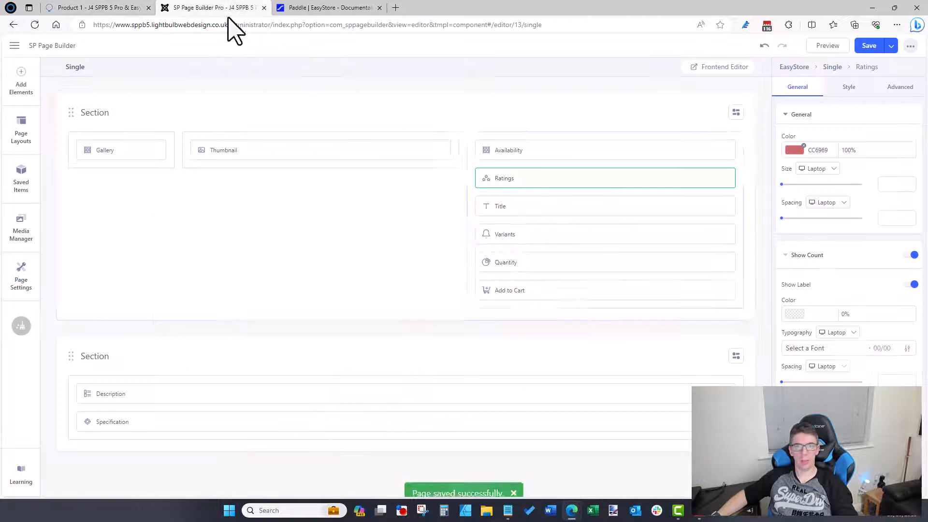
click(705, 237)
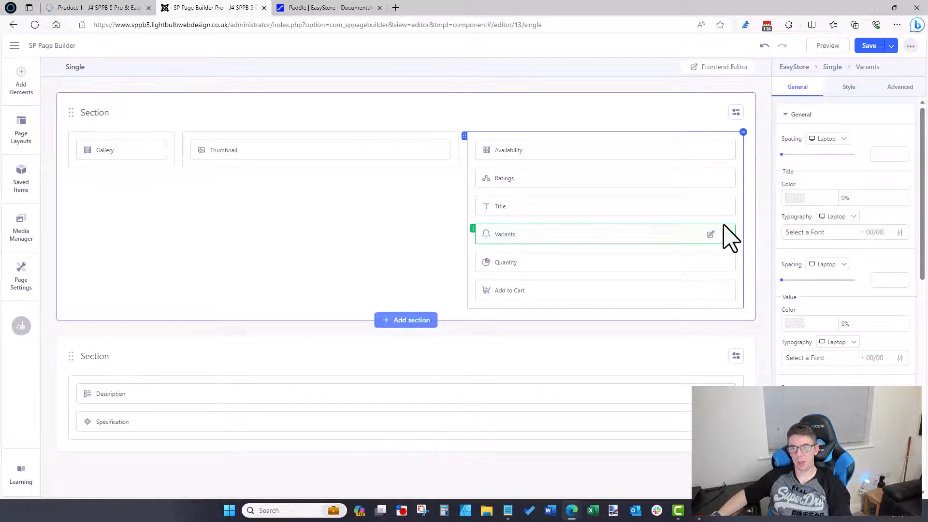
click(141, 7)
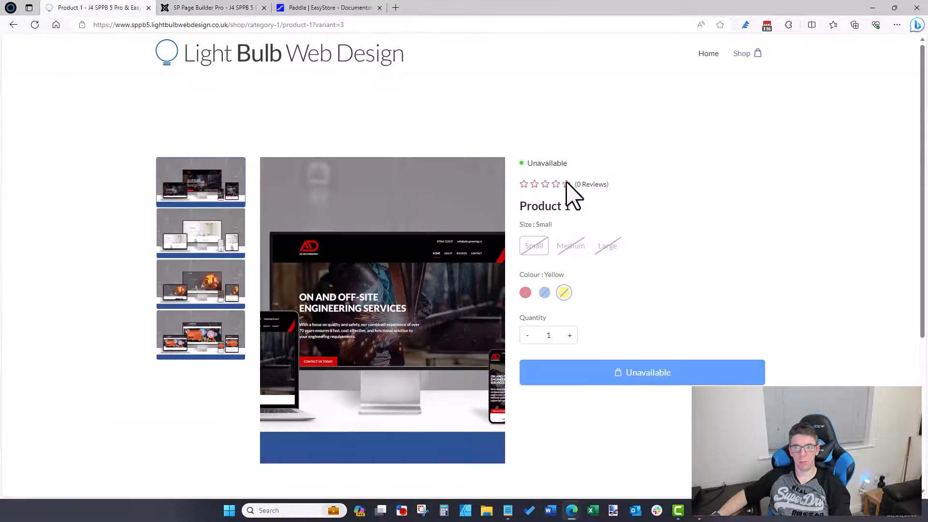
double_click(533, 226)
click(573, 208)
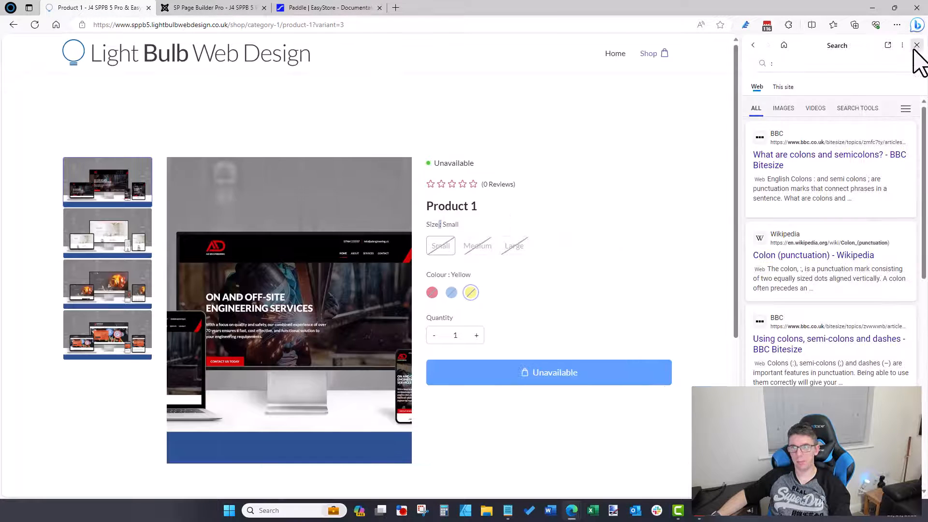
click(916, 45)
click(208, 7)
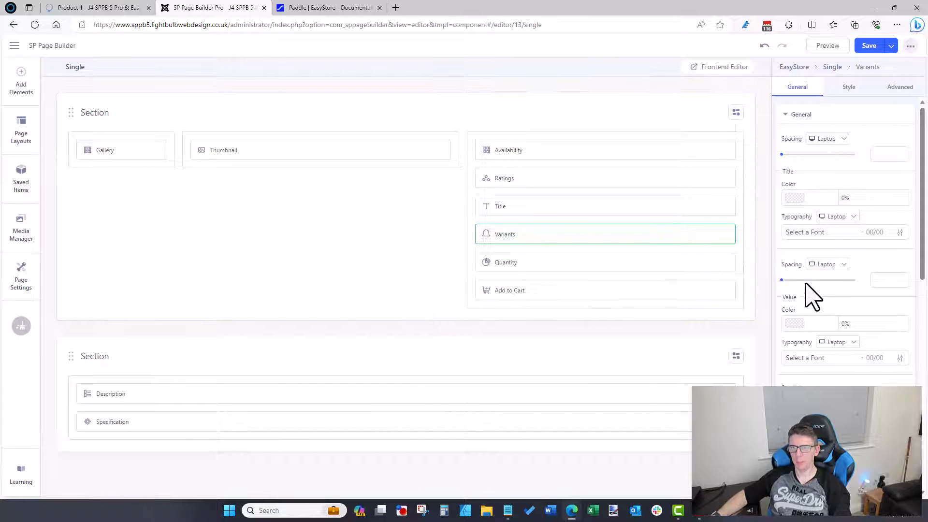
scroll(819, 211, down, 6)
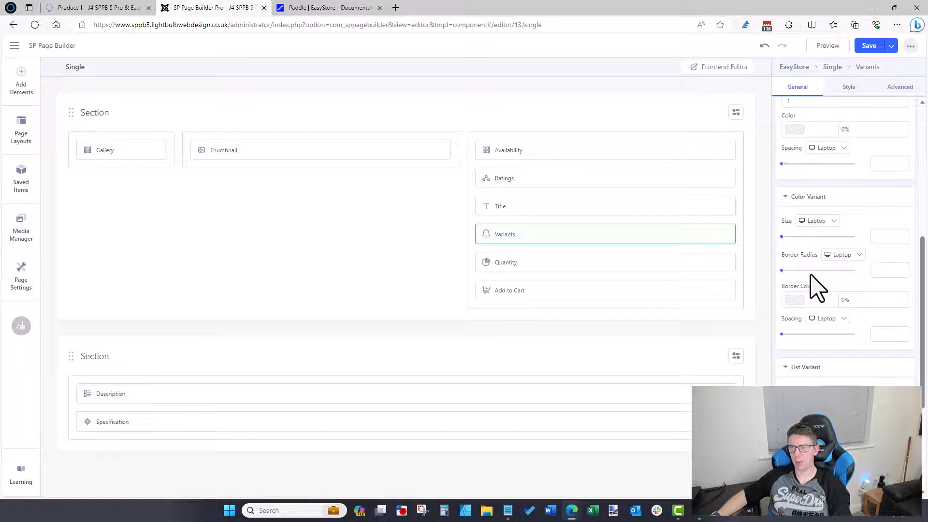
scroll(807, 364, down, 3)
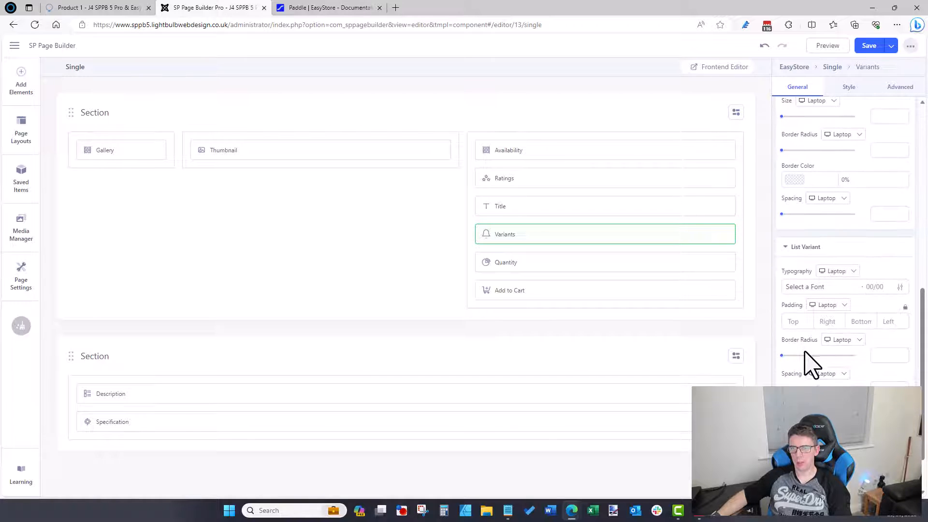
scroll(809, 348, down, 1)
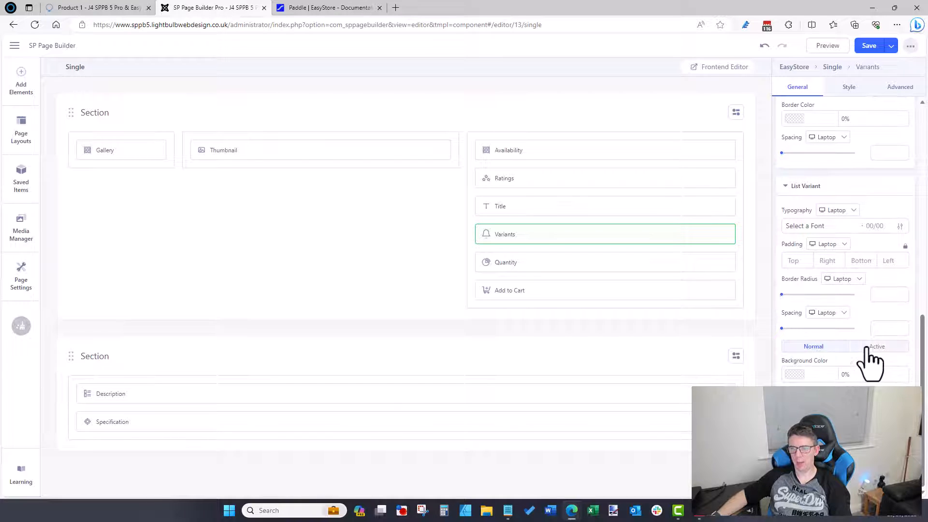
scroll(827, 307, up, 3)
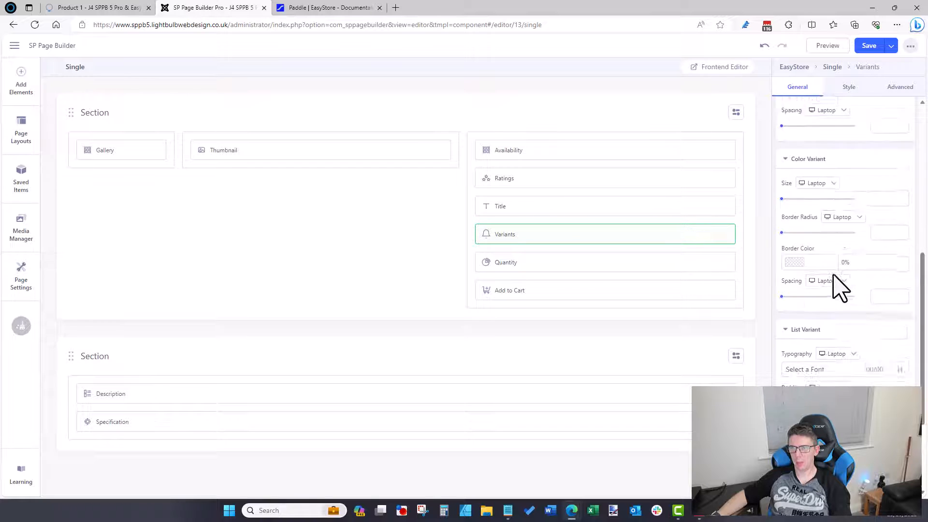
scroll(831, 278, down, 3)
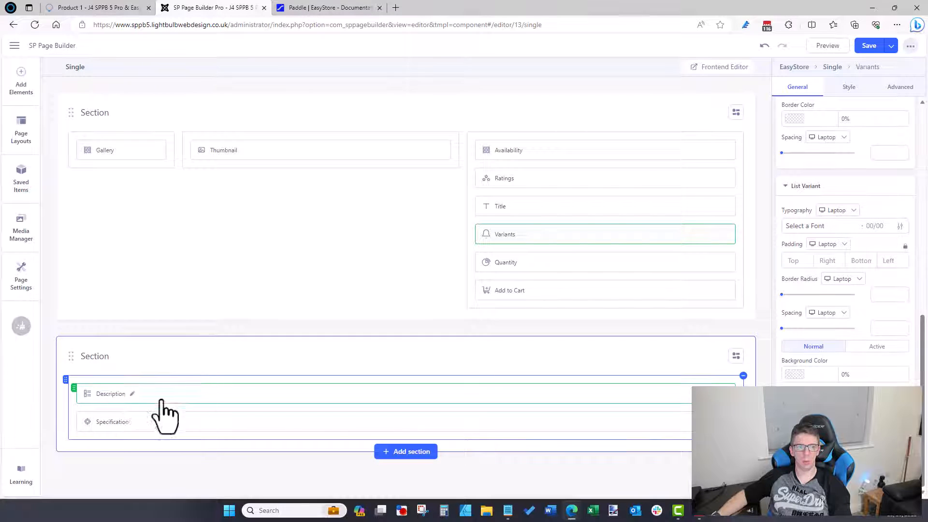
Step: Give the lower section a 4+4+4 column layout, move Specification to the middle column, and save
click(735, 358)
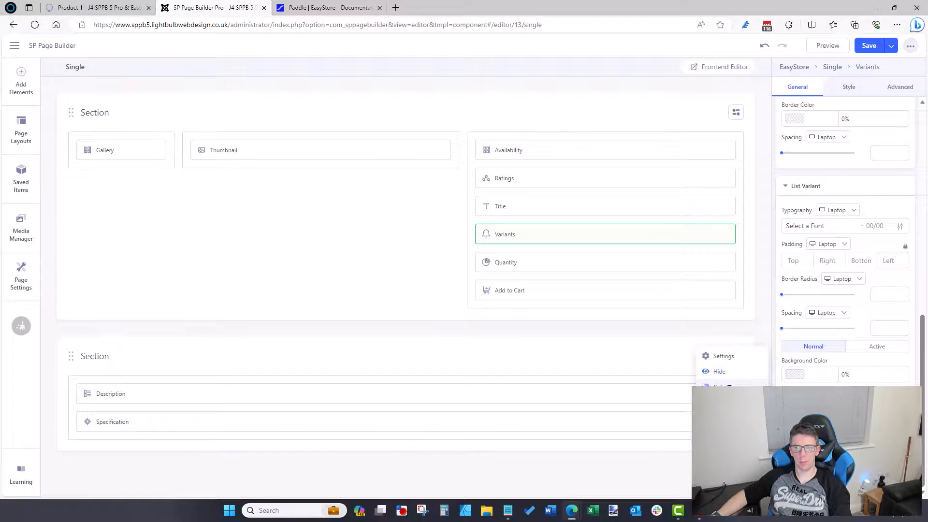
click(722, 386)
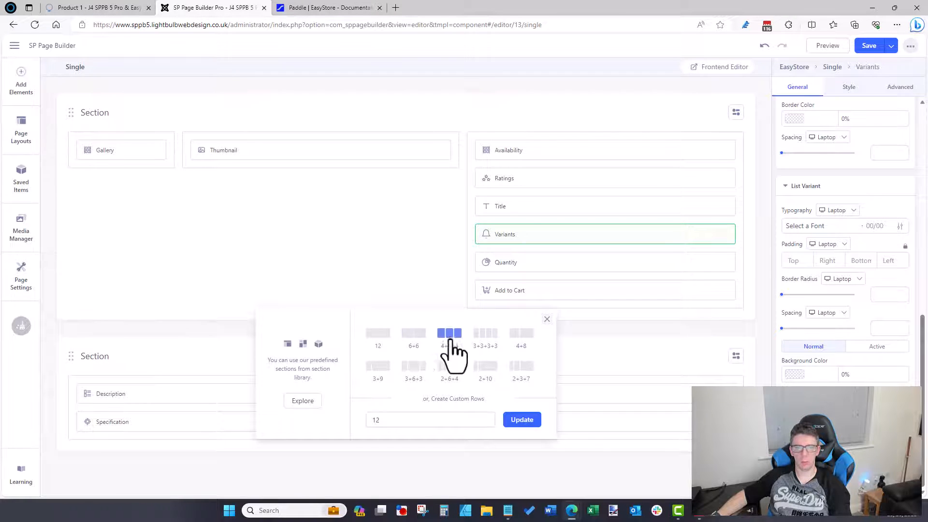
click(449, 334)
drag(146, 421, 402, 400)
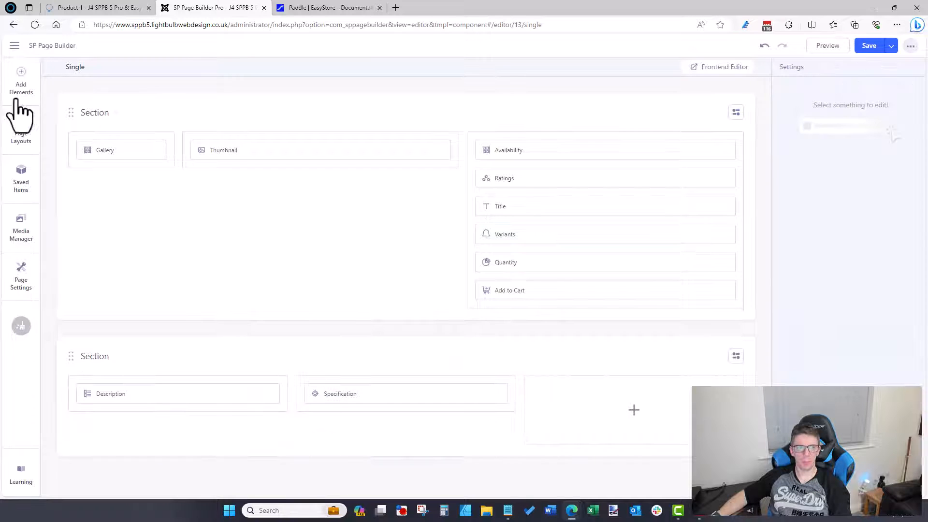
click(870, 48)
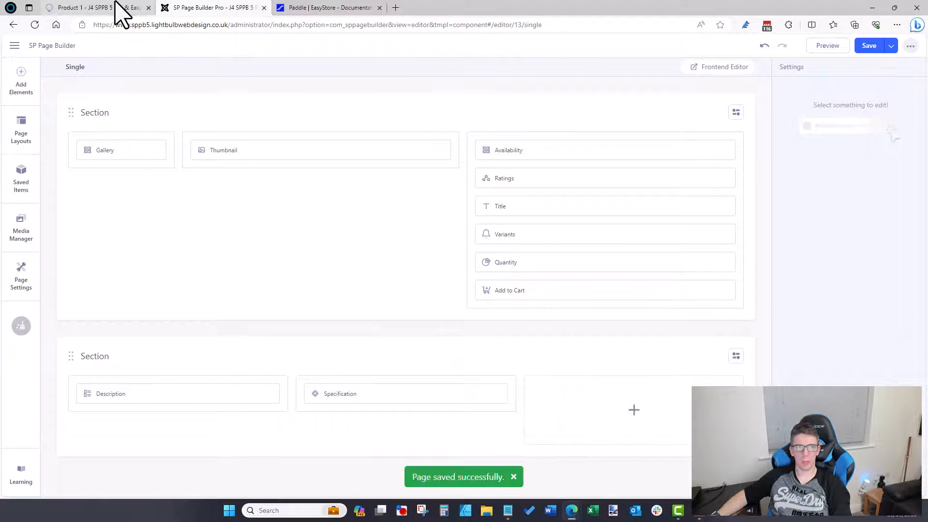
Step: Reload the live product page and scroll down to check the new three-column section
click(121, 8)
click(126, 27)
key(Return)
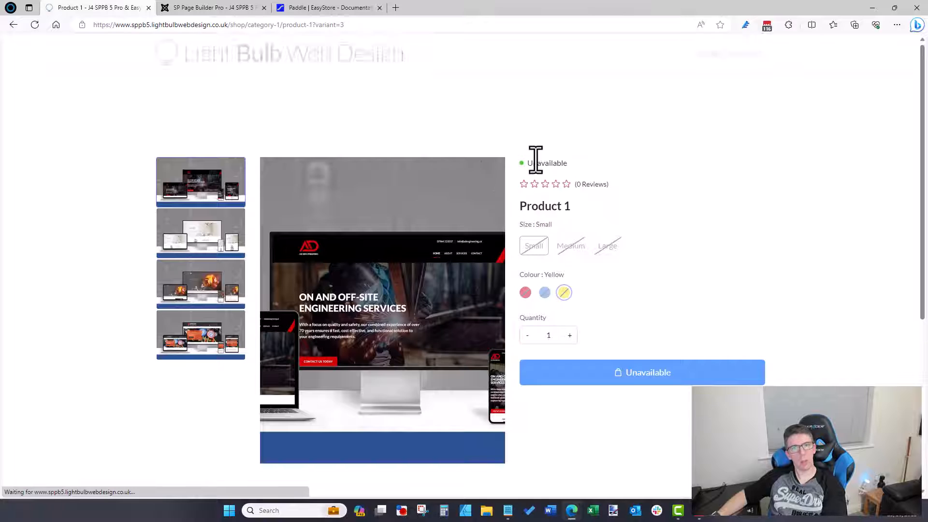
scroll(536, 159, down, 2)
scroll(541, 170, down, 3)
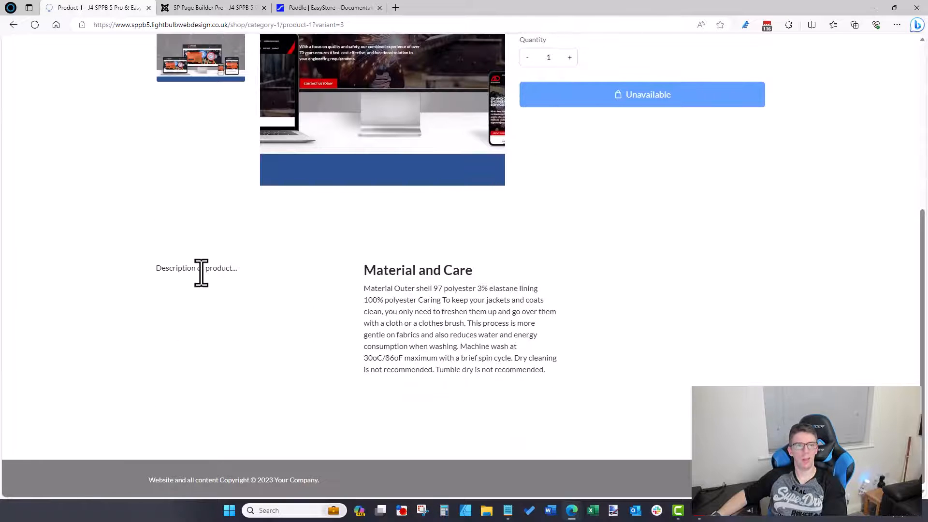
click(259, 13)
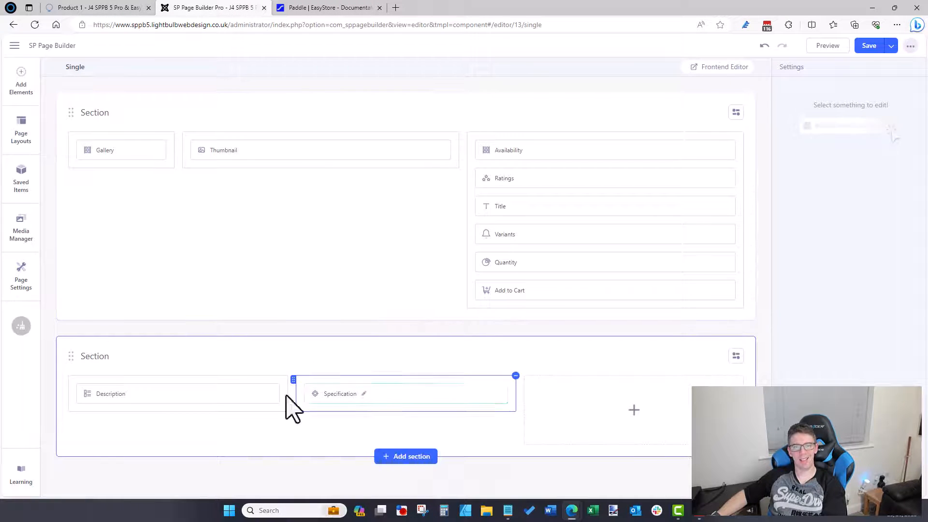
Step: Drop an Accordion into the third column, delete its placeholder Text Block, and move Description into it
click(22, 92)
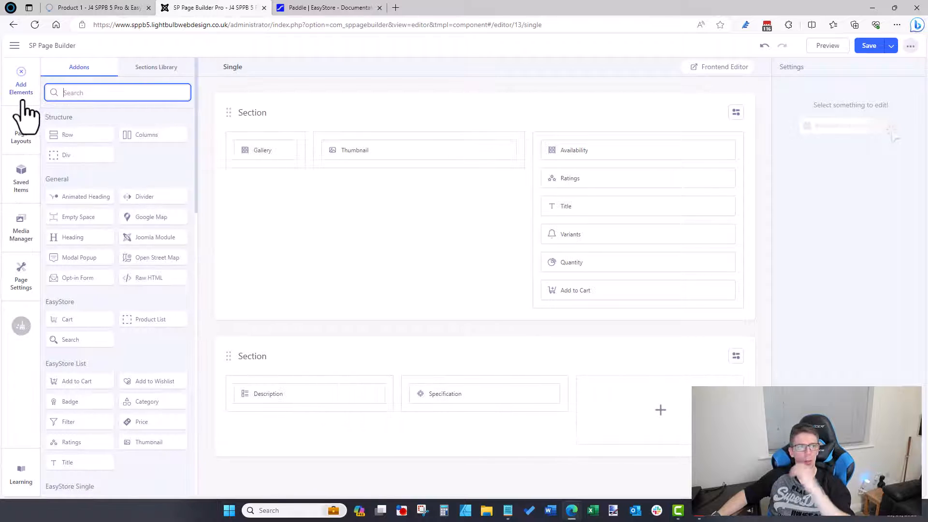
scroll(111, 338, down, 1)
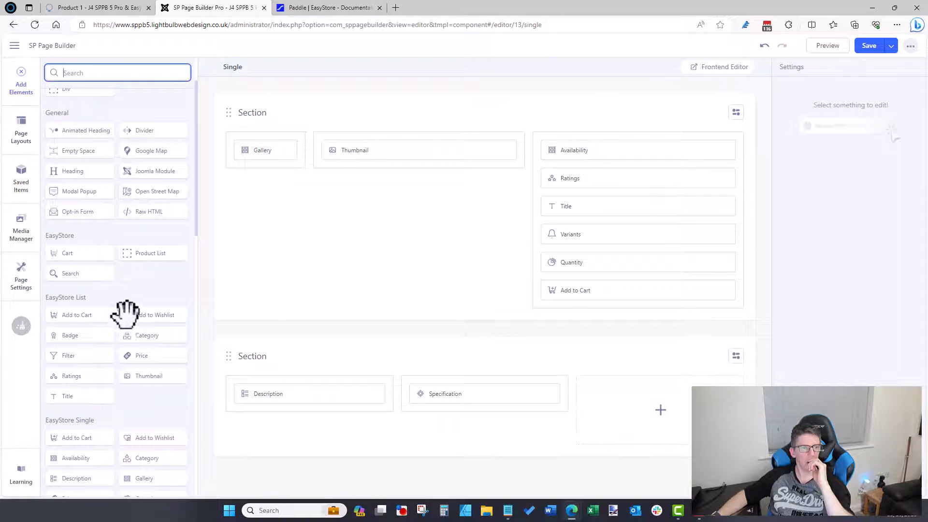
scroll(121, 362, down, 2)
scroll(89, 310, down, 1)
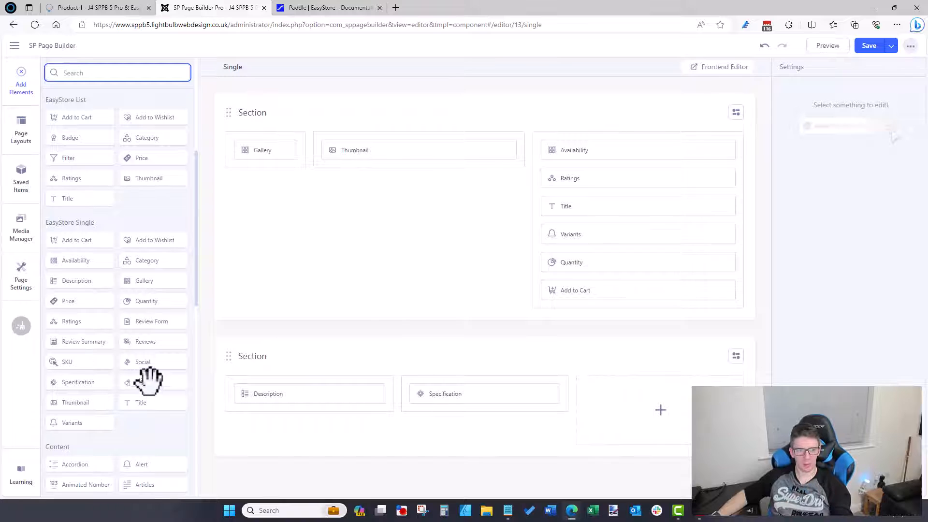
scroll(164, 425, down, 4)
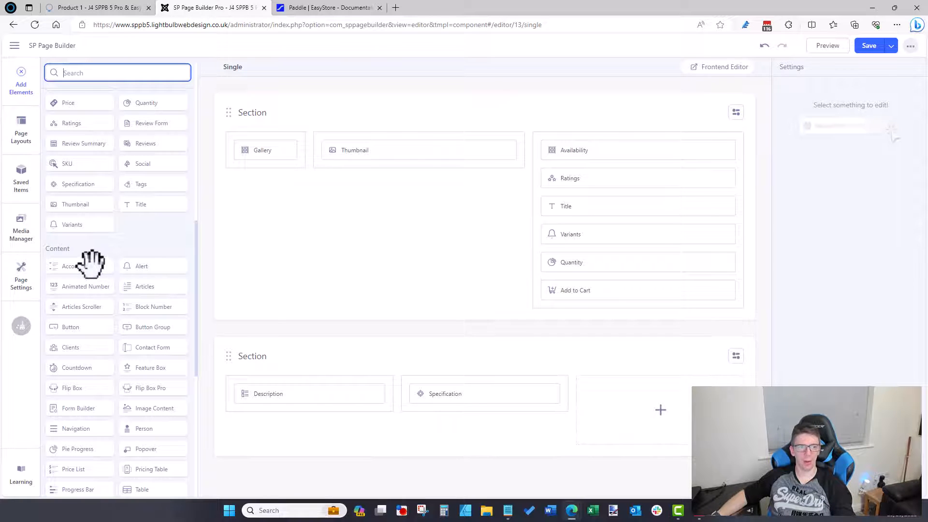
drag(91, 264, 667, 394)
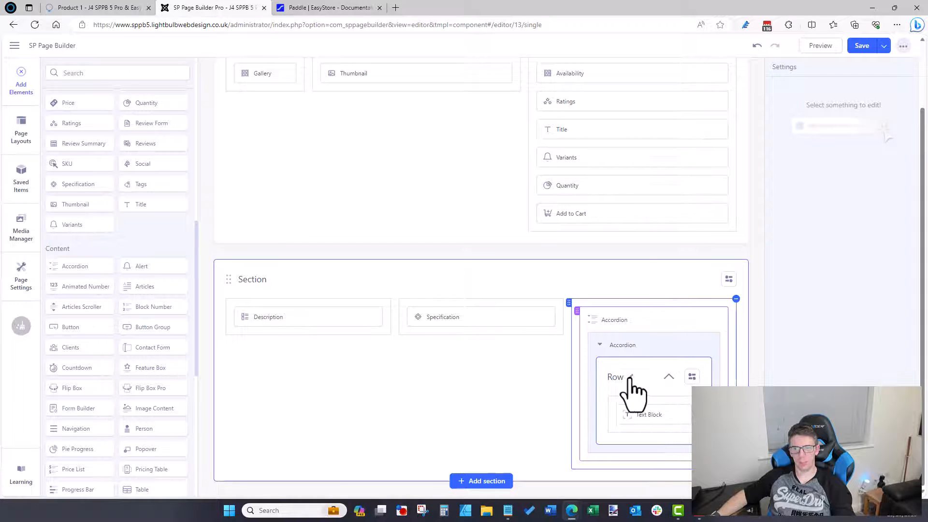
click(684, 414)
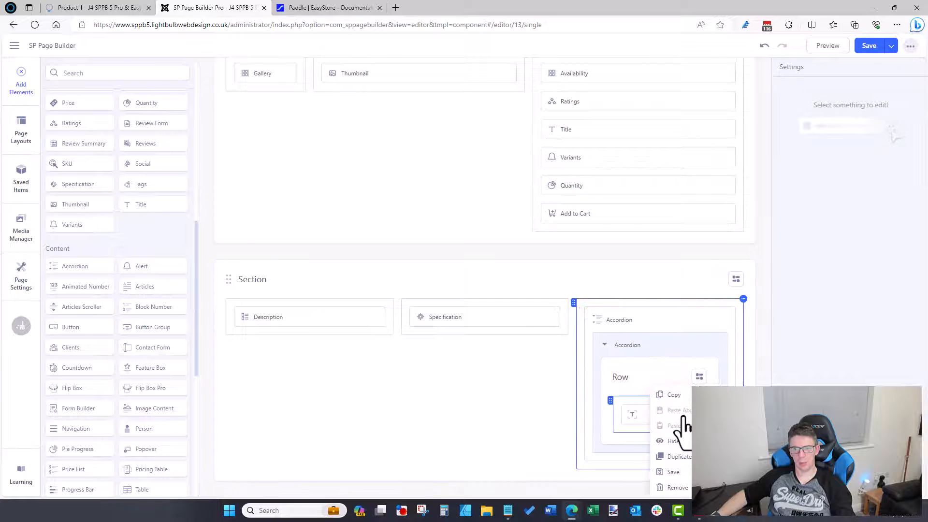
click(681, 490)
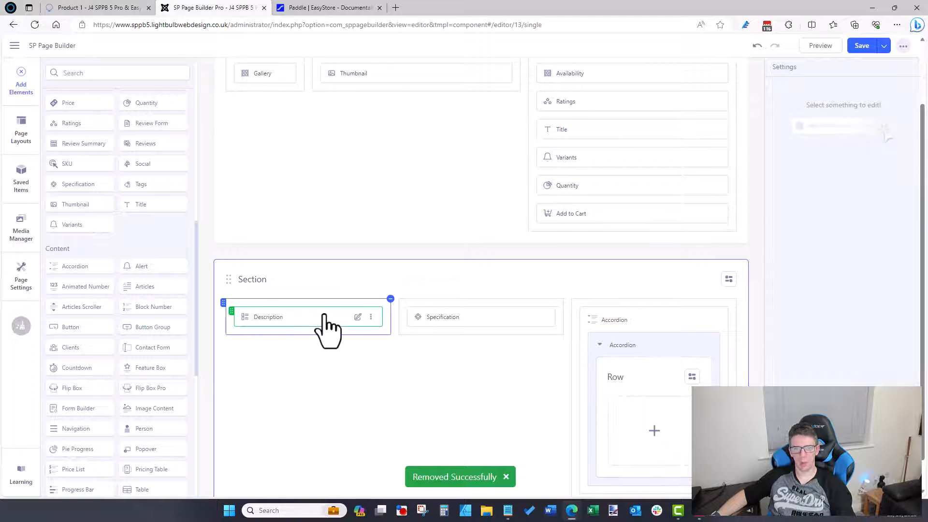
drag(325, 327, 667, 416)
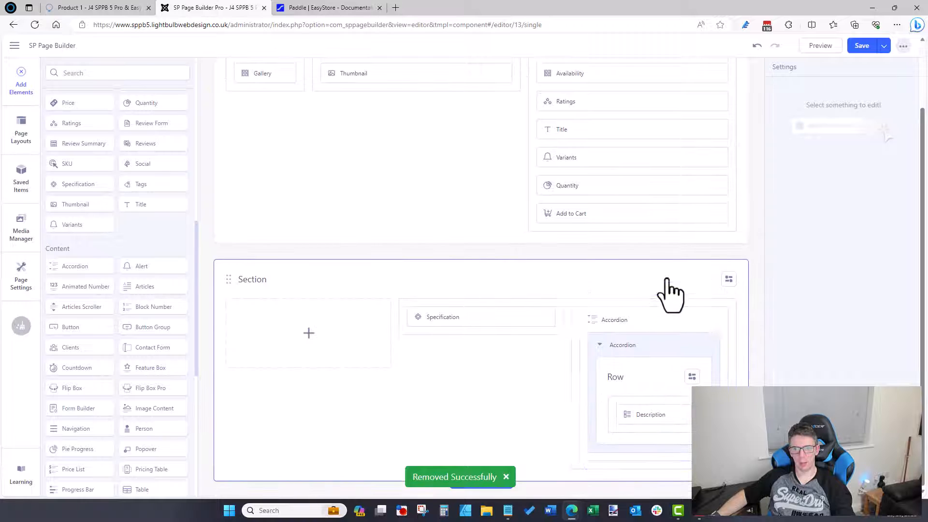
Step: Add a full-width 12 section above Specification and move the Accordion into it
click(467, 245)
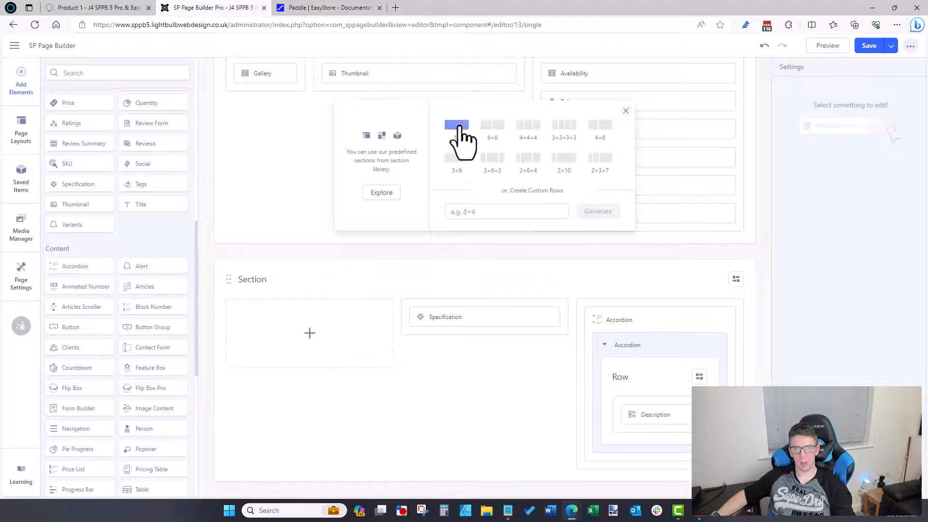
click(456, 126)
scroll(637, 367, down, 3)
drag(633, 352, 454, 304)
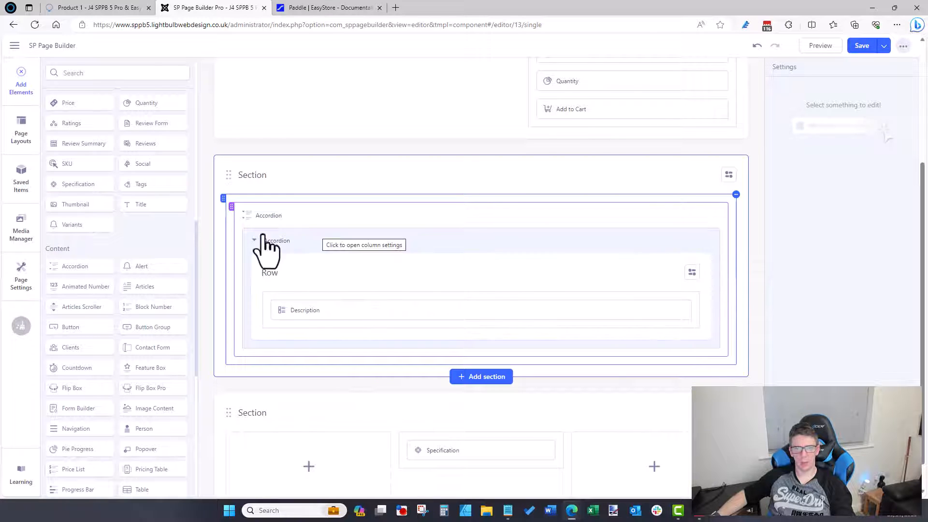
click(691, 273)
click(695, 296)
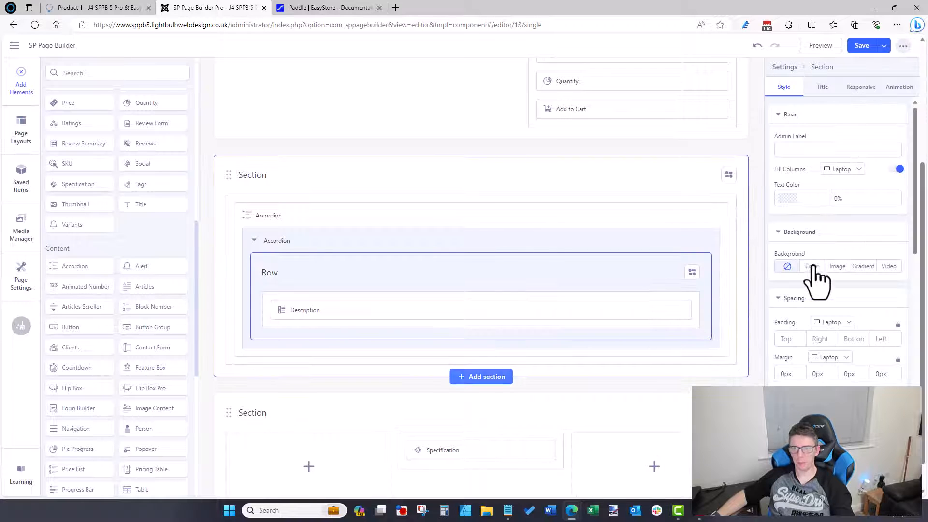
scroll(818, 279, down, 5)
scroll(818, 280, up, 5)
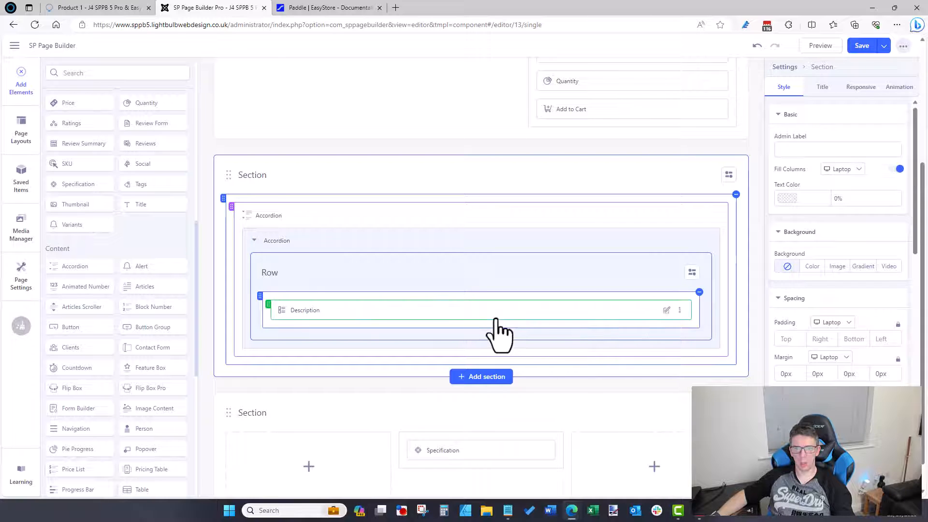
scroll(694, 339, down, 1)
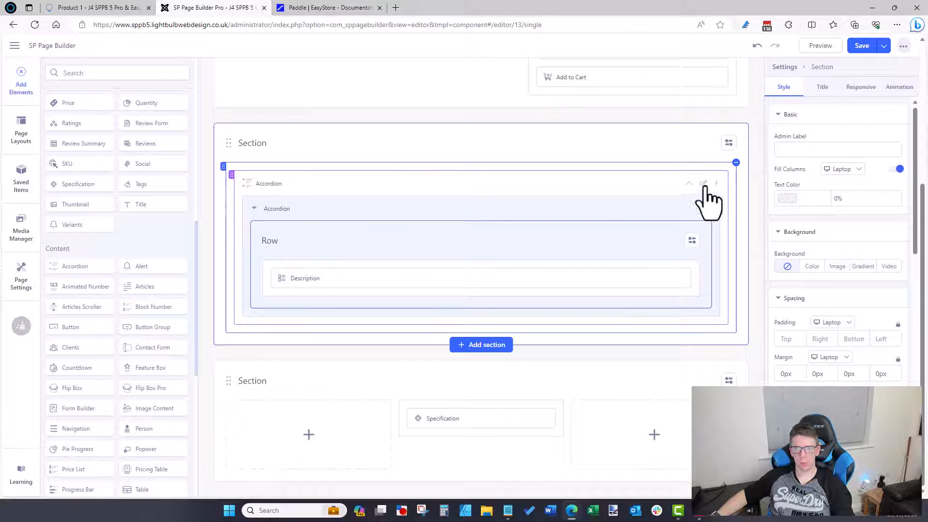
click(704, 184)
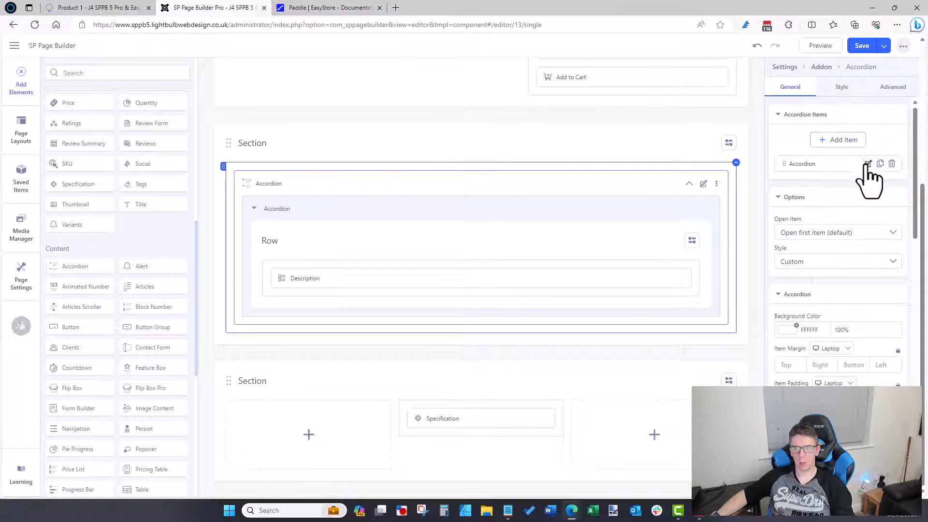
Step: Save the layout and reload the live product page to check the Accordion
click(861, 45)
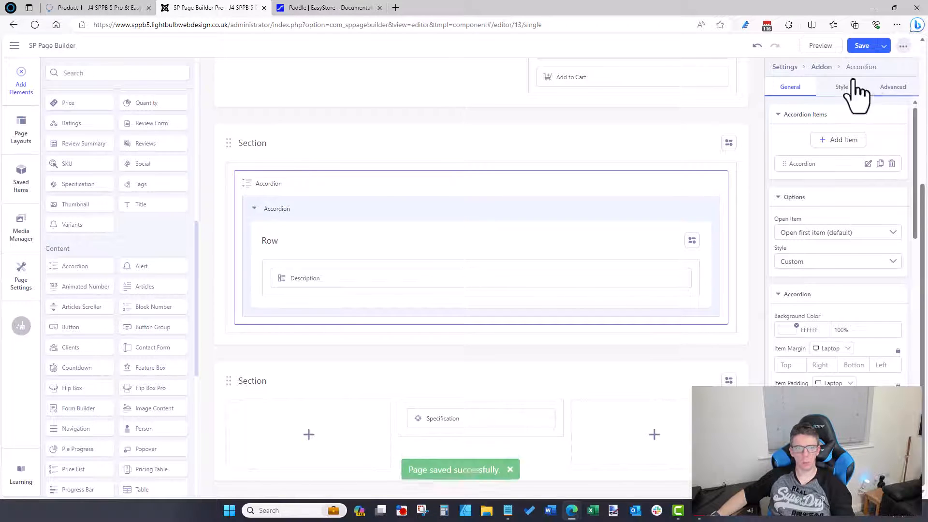
click(107, 12)
click(131, 26)
key(Return)
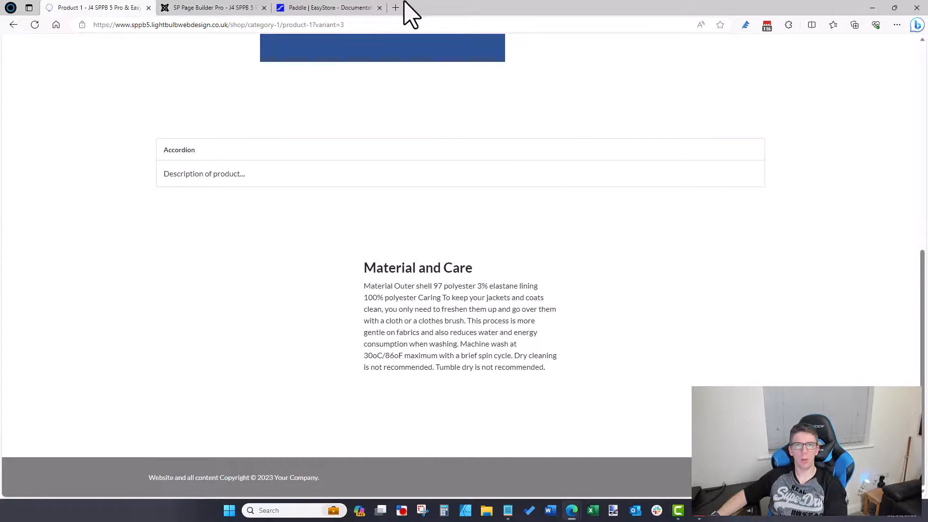
click(328, 7)
click(207, 8)
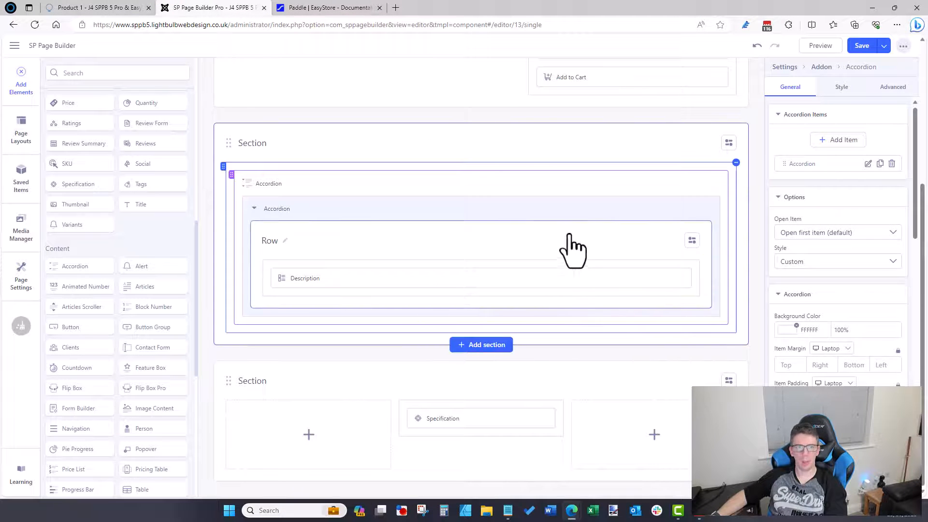
Step: Remove the Accordion and drag a Tabs element into the new section
click(715, 183)
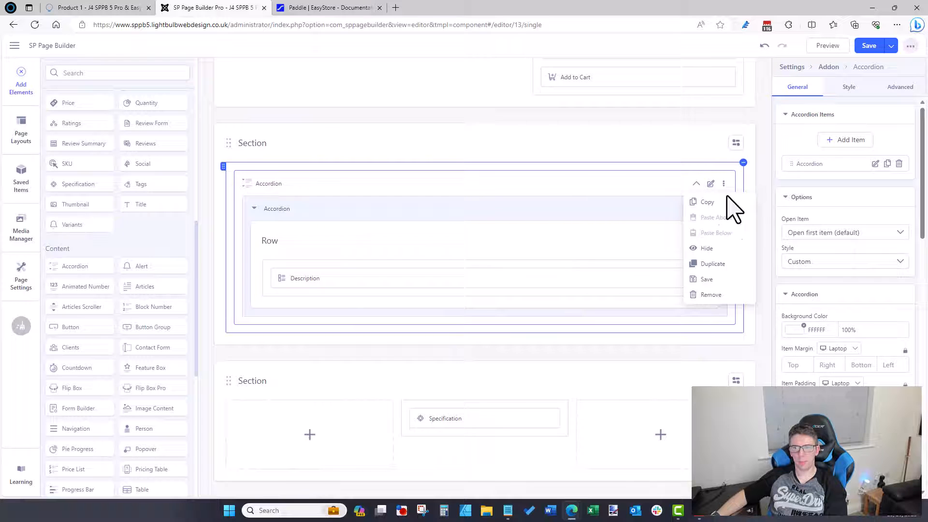
click(711, 293)
scroll(125, 279, down, 2)
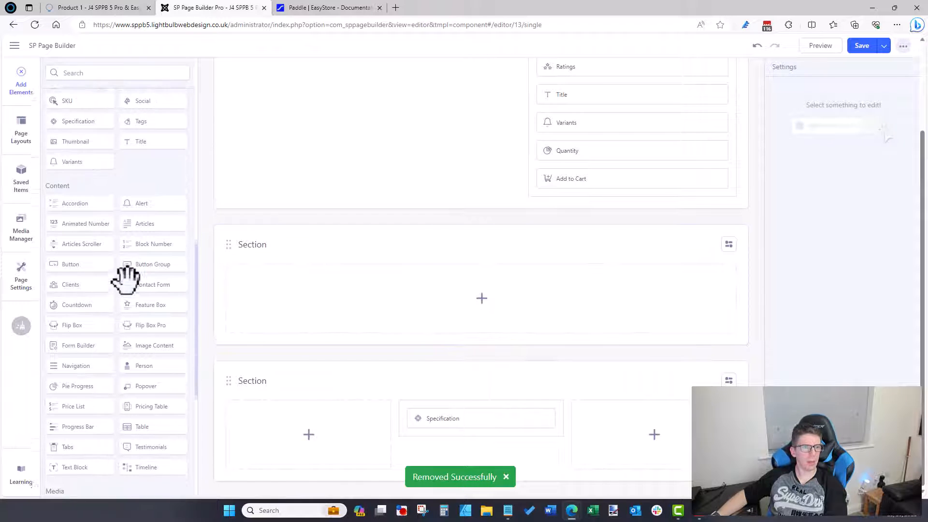
drag(75, 441, 441, 290)
scroll(319, 415, down, 2)
scroll(316, 404, down, 1)
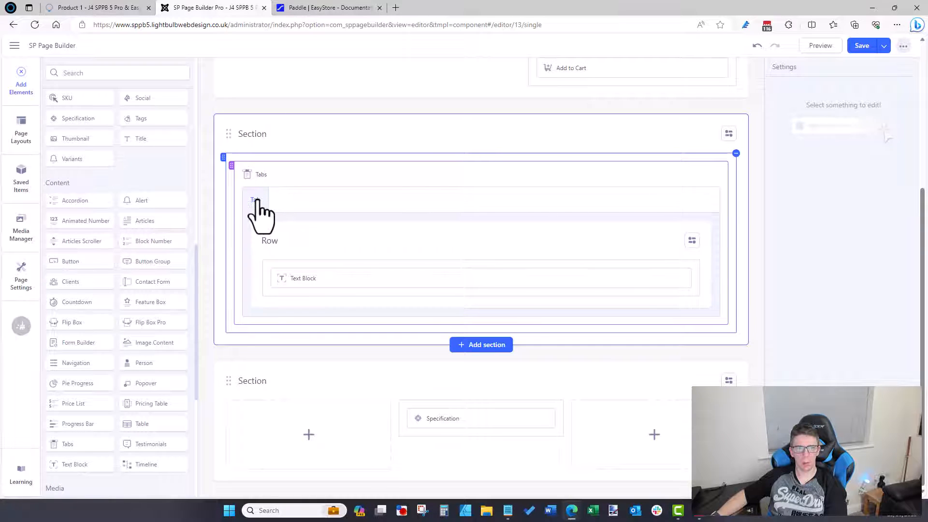
scroll(648, 286, up, 5)
scroll(276, 275, down, 3)
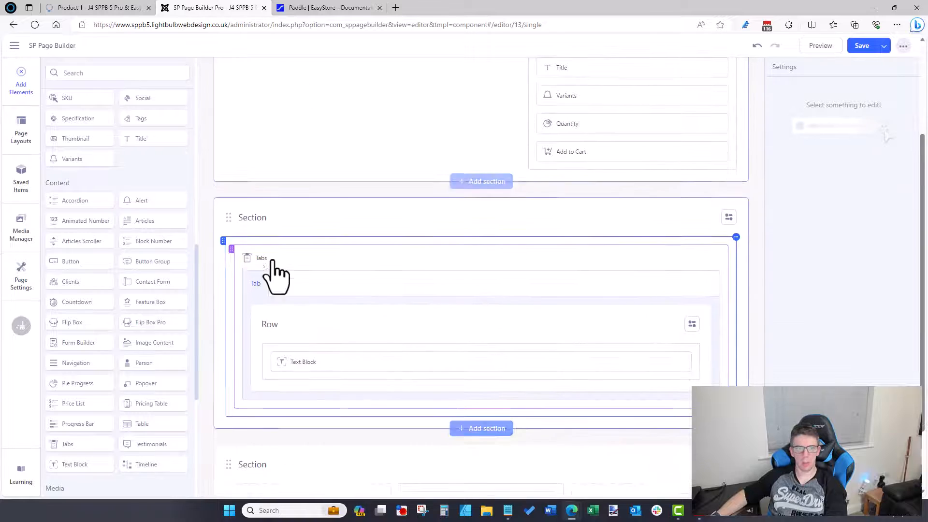
Step: Rename the Tabs element's tab to 'Product Info' and apply
click(703, 259)
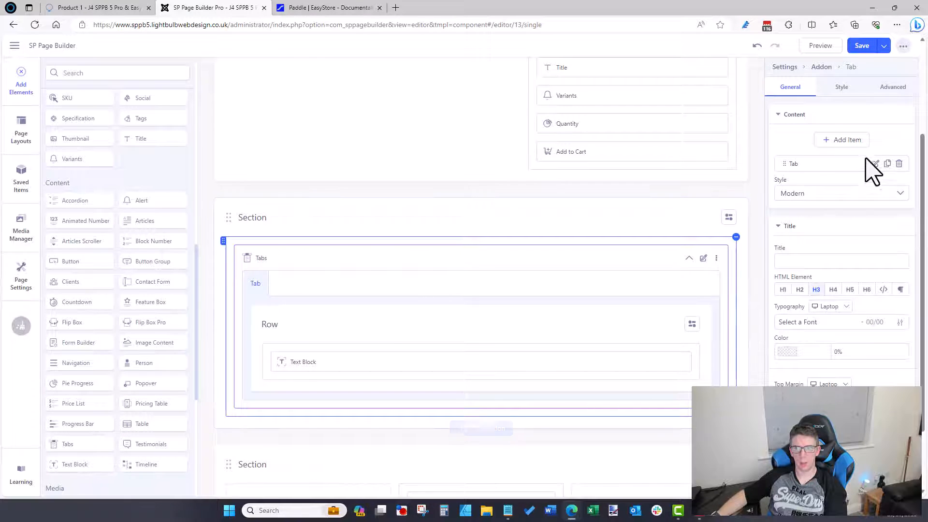
click(881, 163)
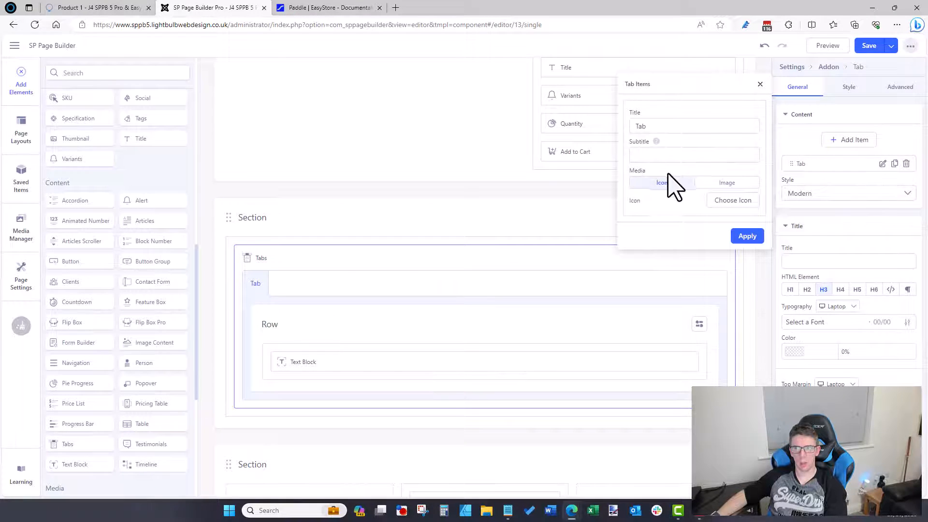
double_click(669, 126)
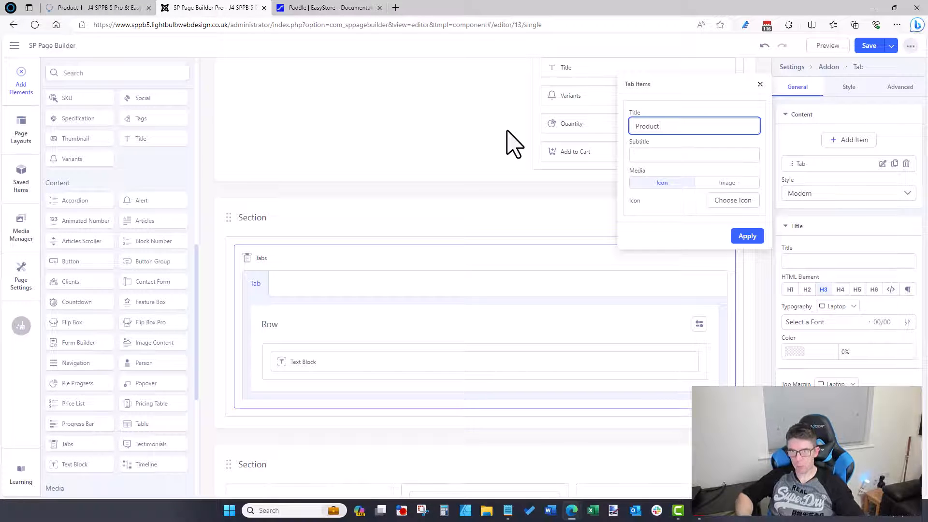
text(Product Info)
click(747, 237)
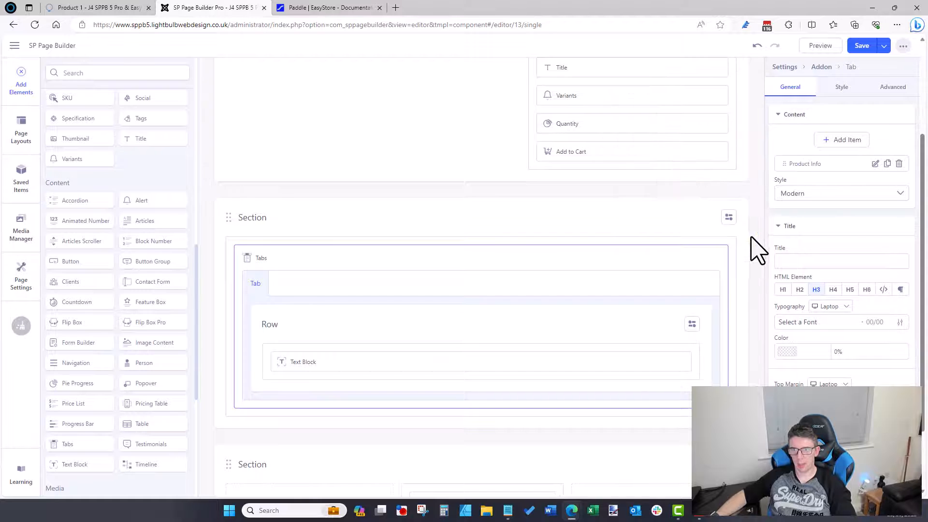
Step: Save the layout and reload the live product page to confirm the Product Info tab
click(860, 46)
click(139, 8)
click(154, 28)
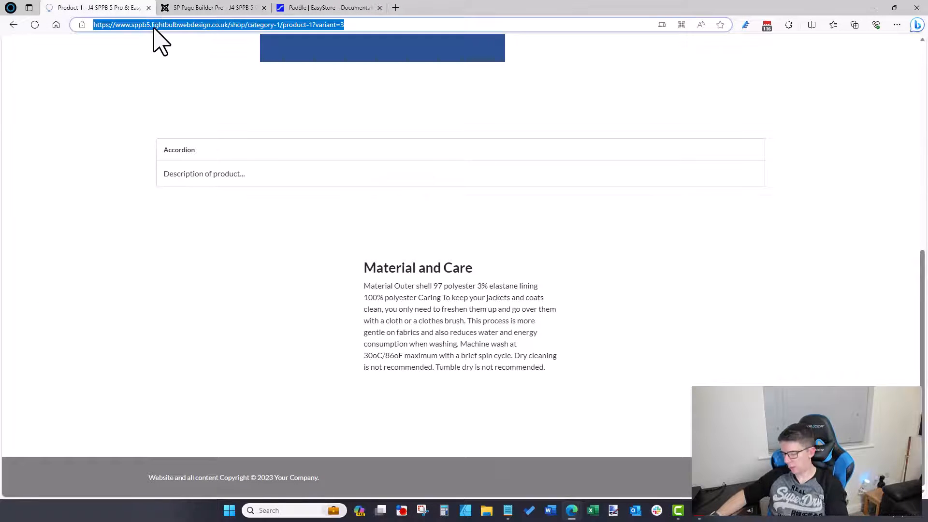
key(Return)
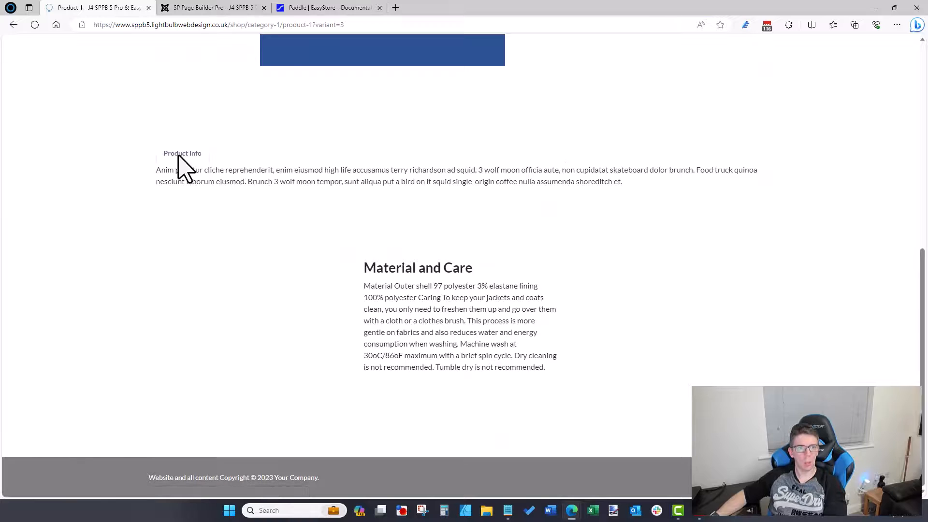
click(239, 7)
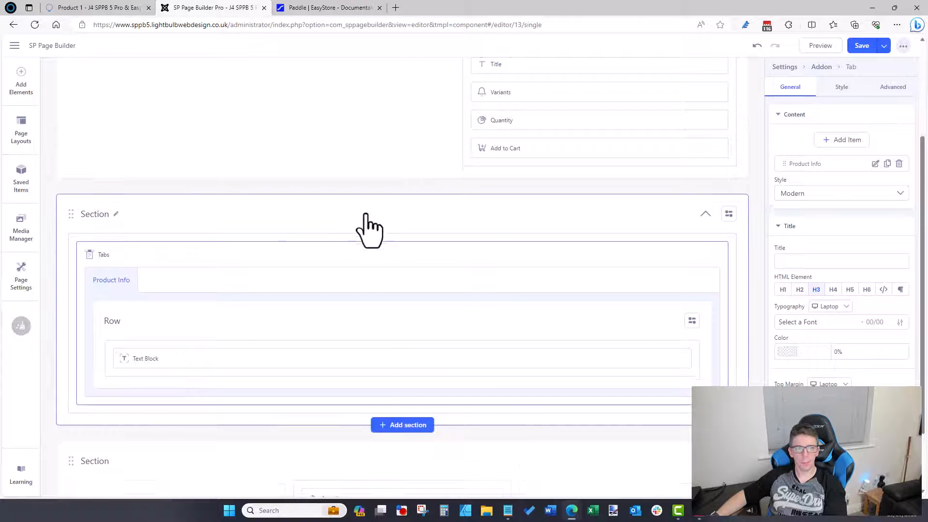
Step: Keep the Modern tab style, set the tab title heading to H3, and preview the live page
scroll(370, 229, down, 1)
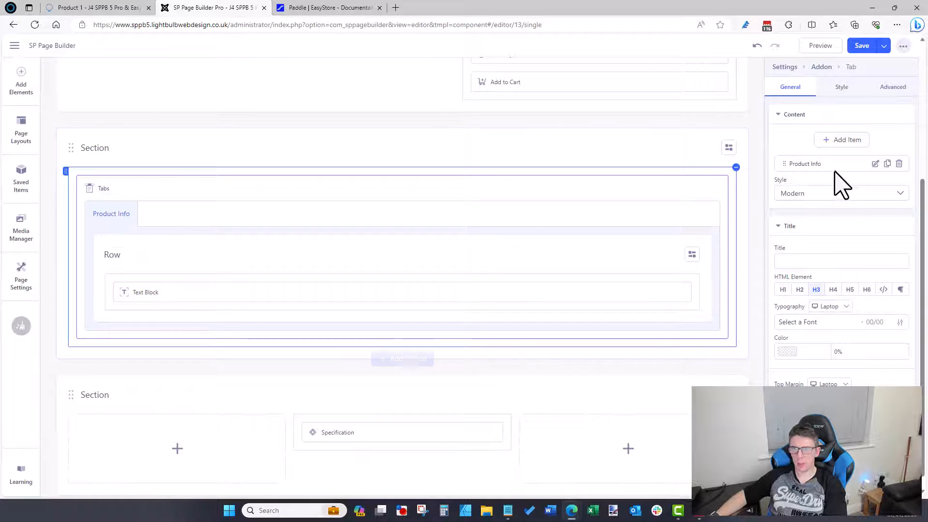
click(816, 196)
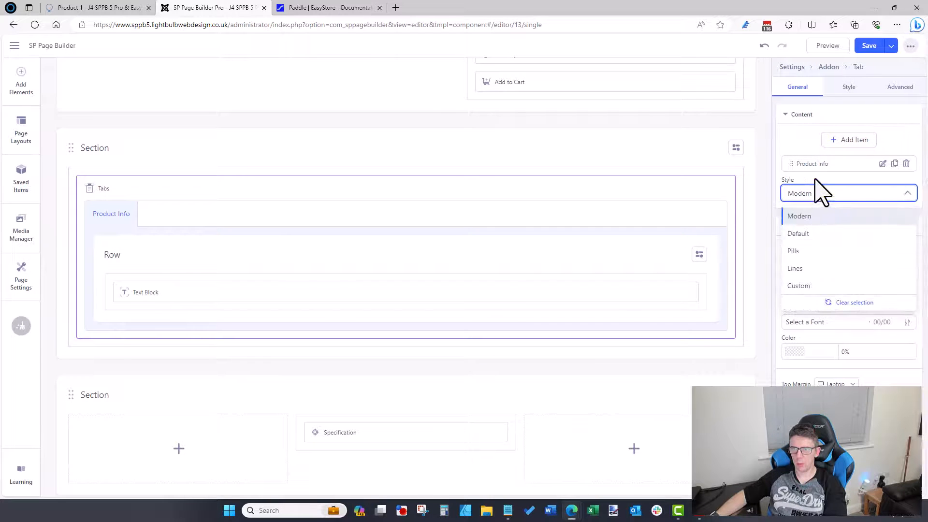
click(820, 192)
click(816, 289)
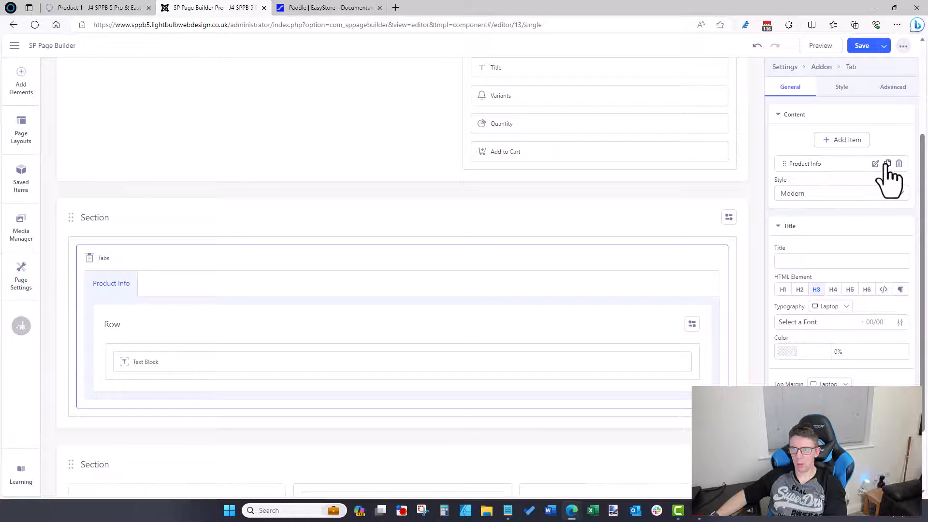
click(77, 7)
click(237, 7)
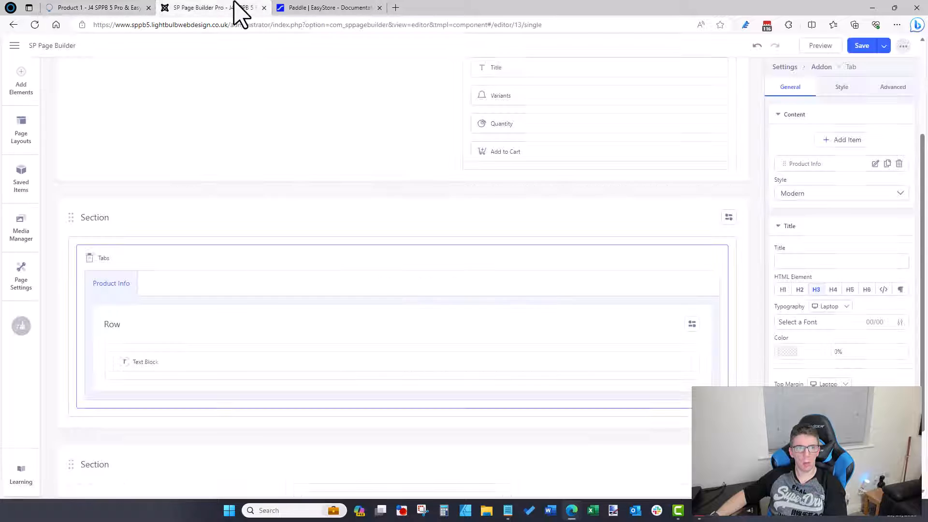
click(875, 165)
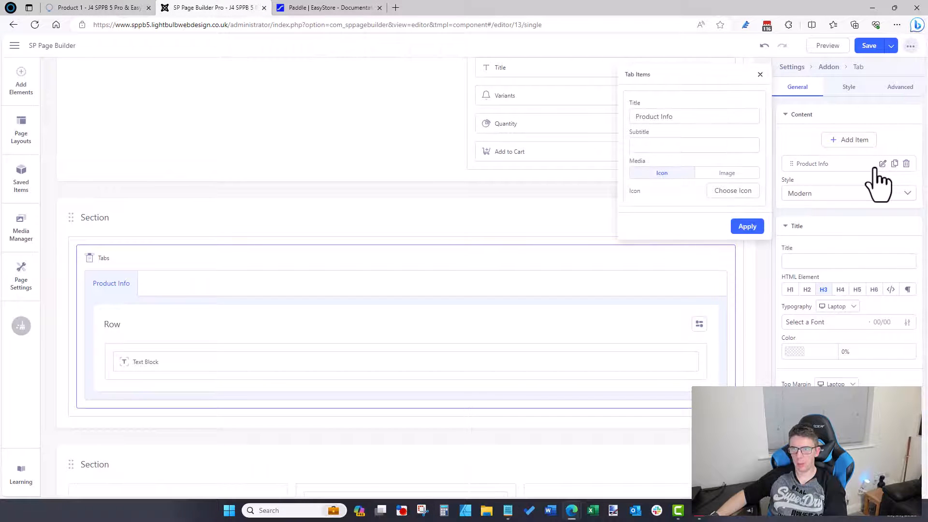
click(747, 226)
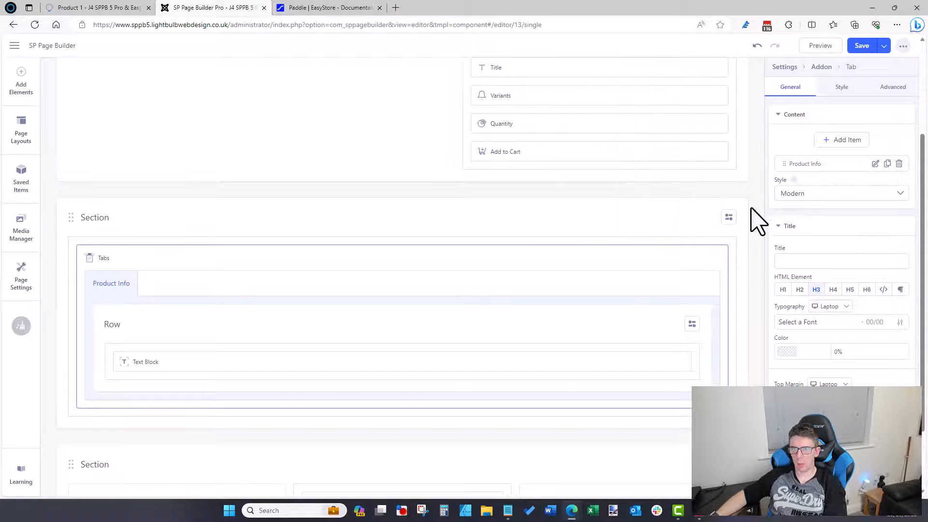
Step: Replace the placeholder Text Block in the Product Info tab with the Specification element
scroll(667, 311, down, 2)
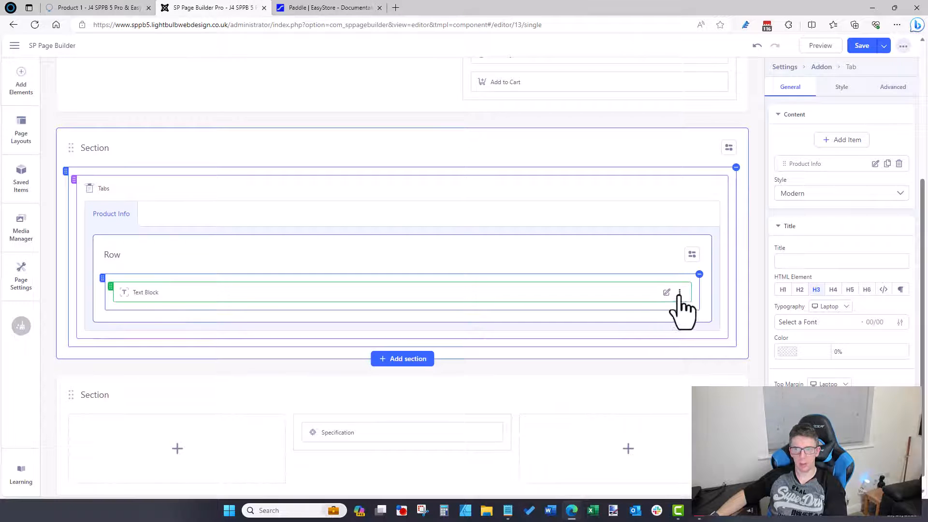
click(679, 293)
click(677, 400)
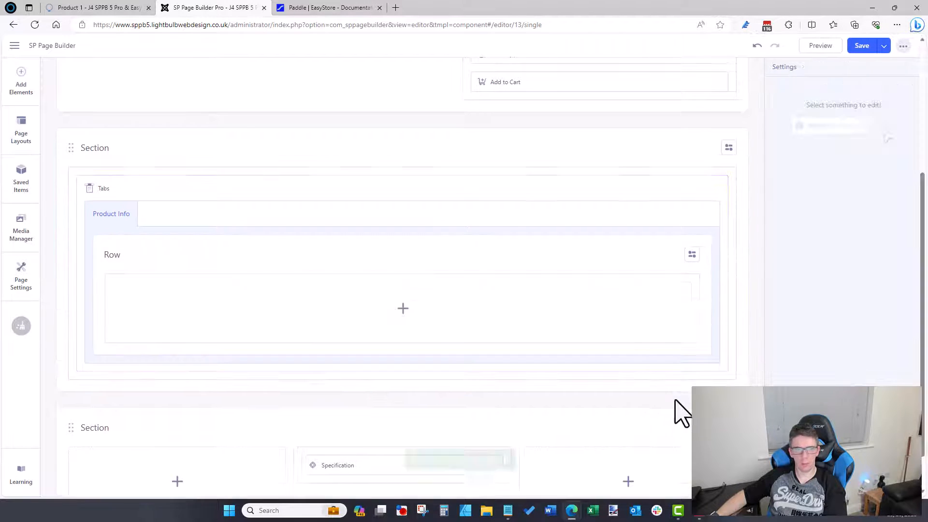
scroll(329, 386, down, 1)
drag(276, 294, 278, 278)
scroll(468, 368, up, 5)
scroll(467, 368, down, 3)
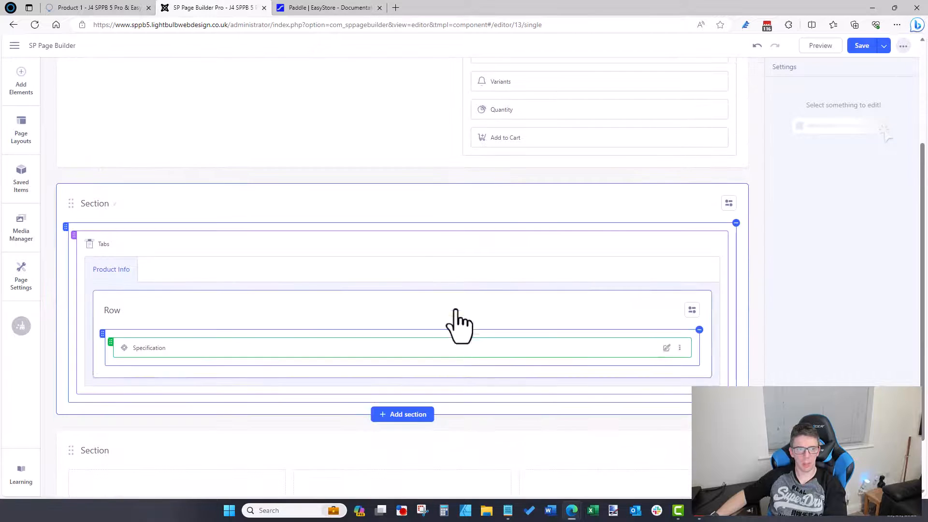
Step: Save the layout and reload the live product page to check the tab contents
click(860, 47)
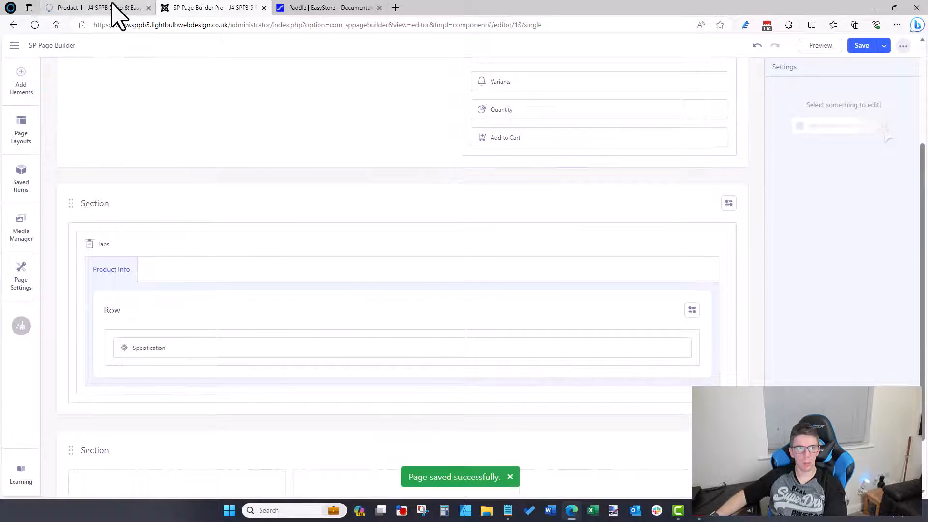
click(114, 7)
click(129, 25)
key(Return)
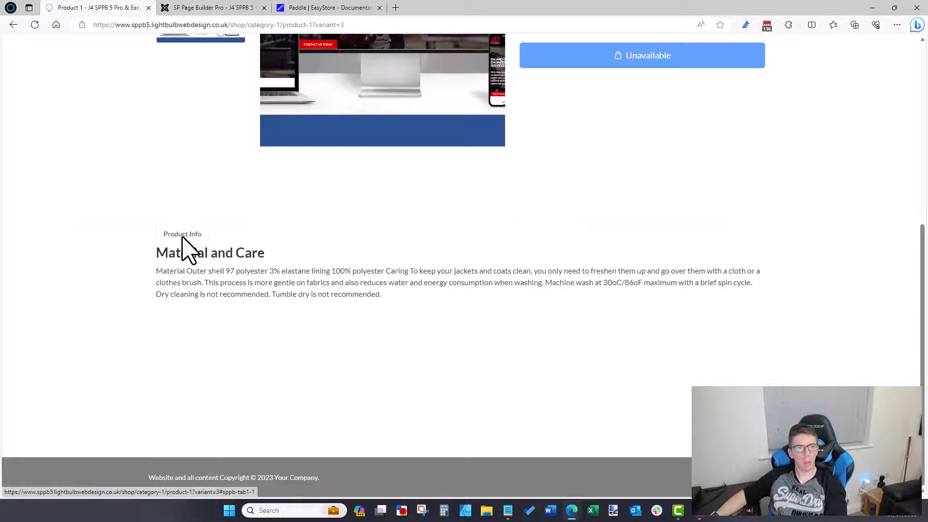
click(238, 8)
scroll(294, 270, down, 2)
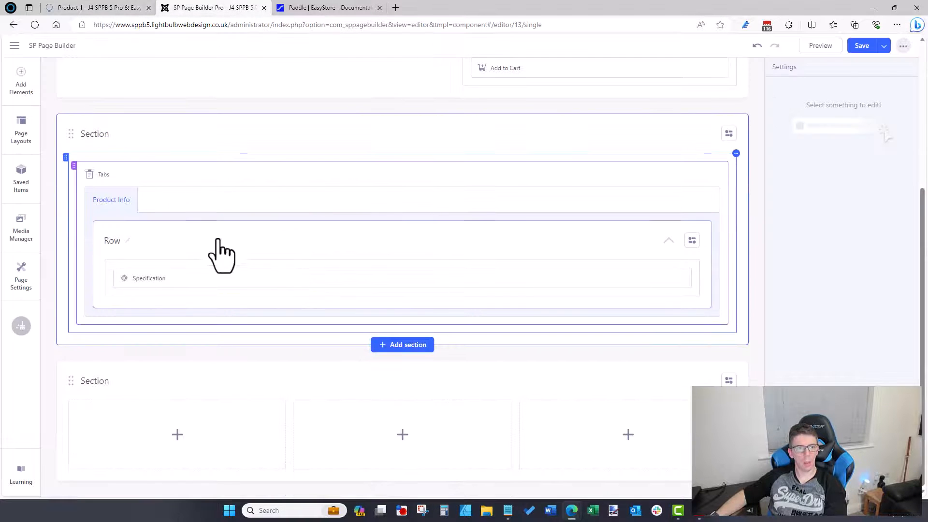
Step: Add a second tab item to the Tabs element and select its default title for renaming
click(122, 8)
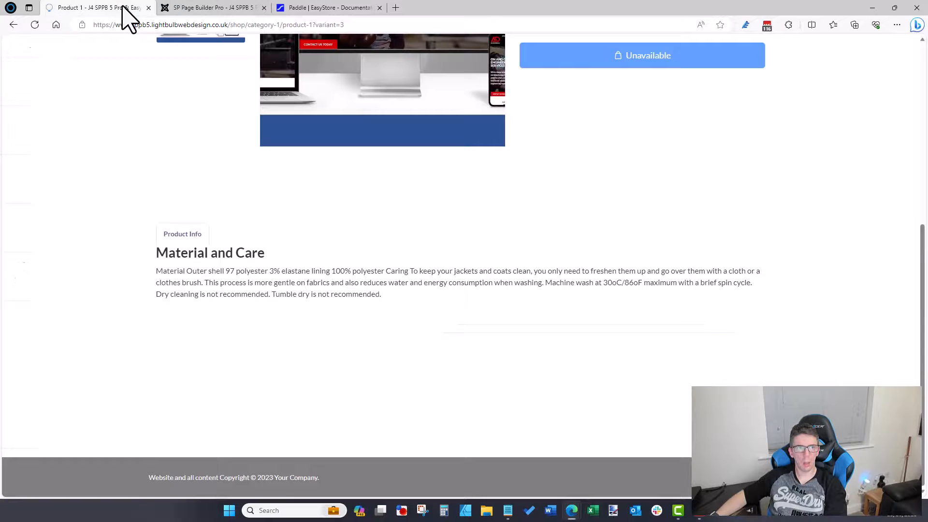
click(175, 9)
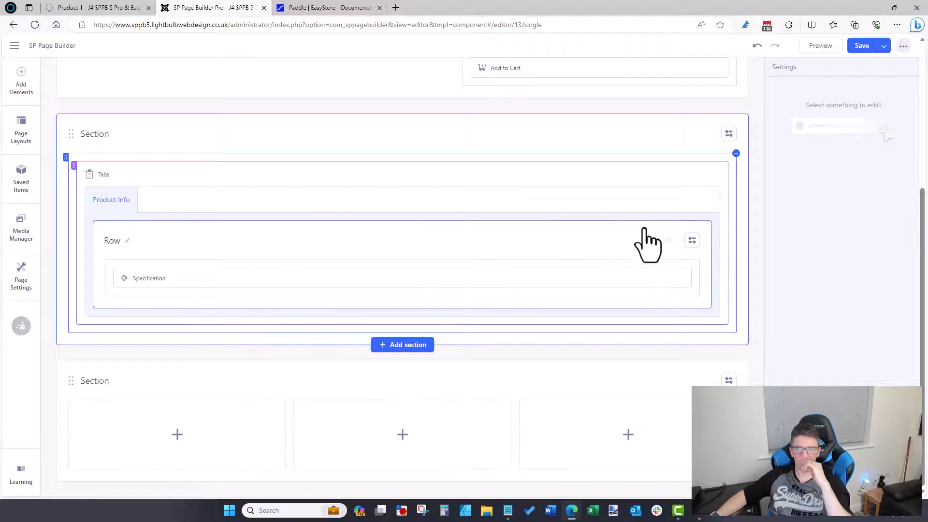
click(692, 241)
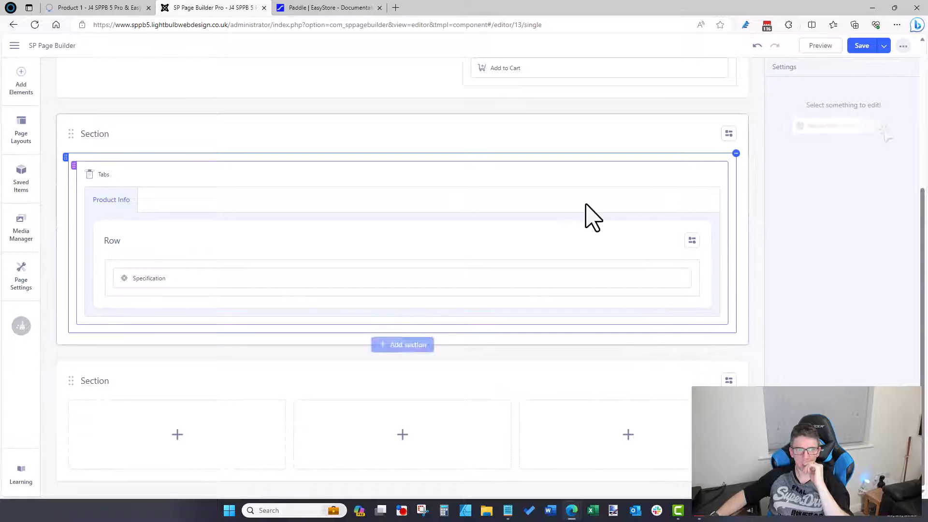
scroll(227, 332, up, 3)
click(704, 315)
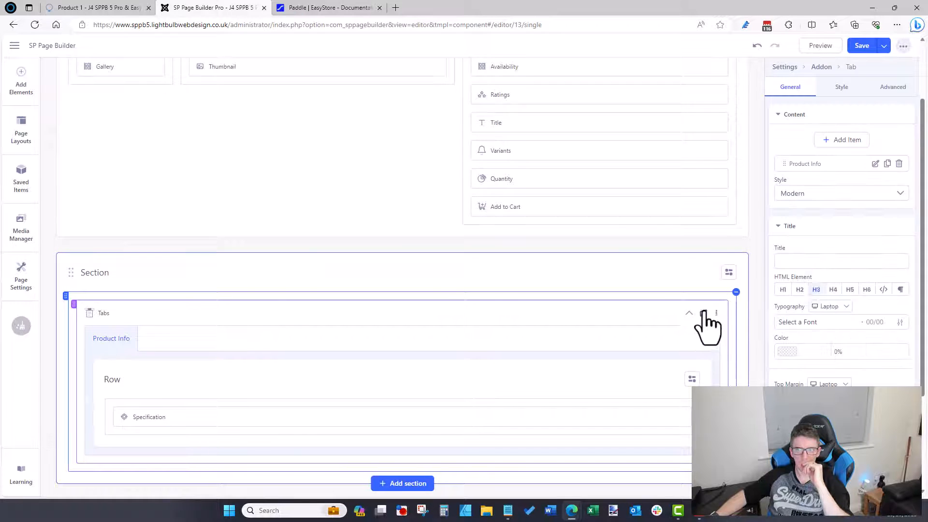
scroll(744, 290, up, 2)
click(835, 141)
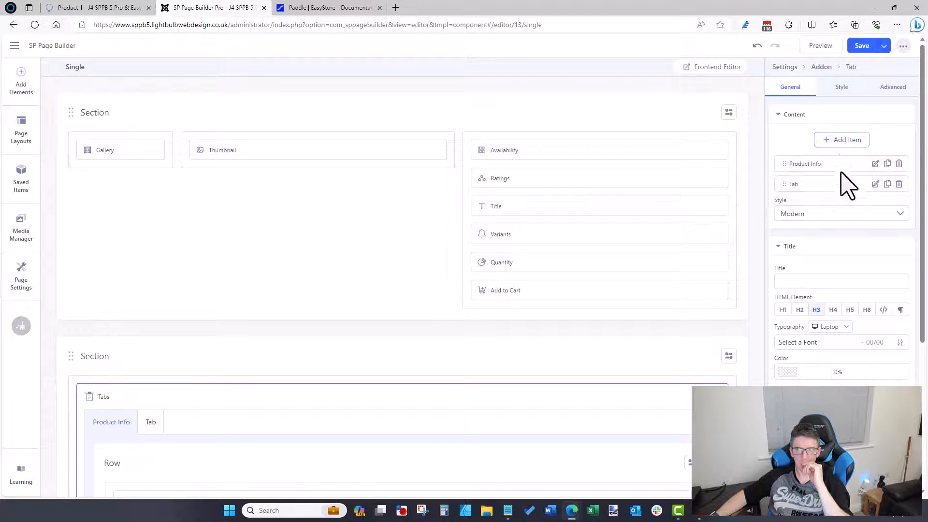
scroll(875, 188, down, 3)
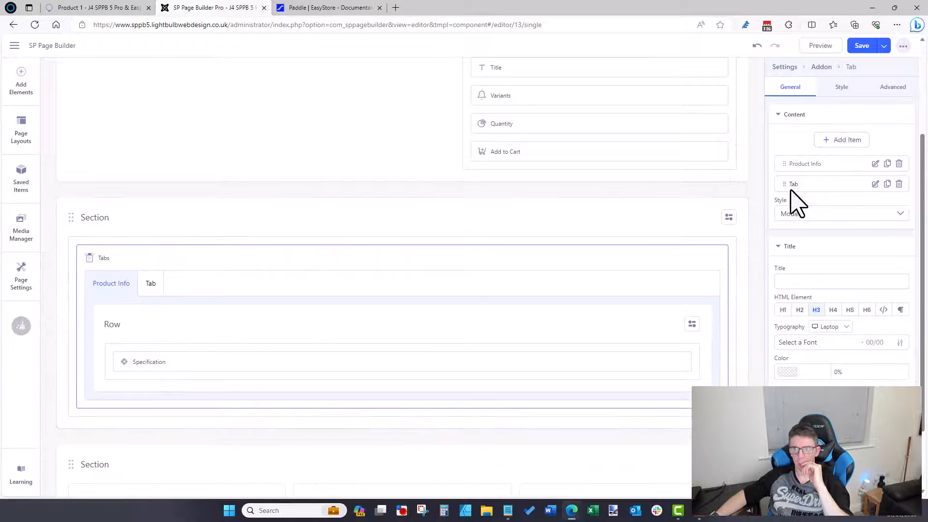
click(875, 184)
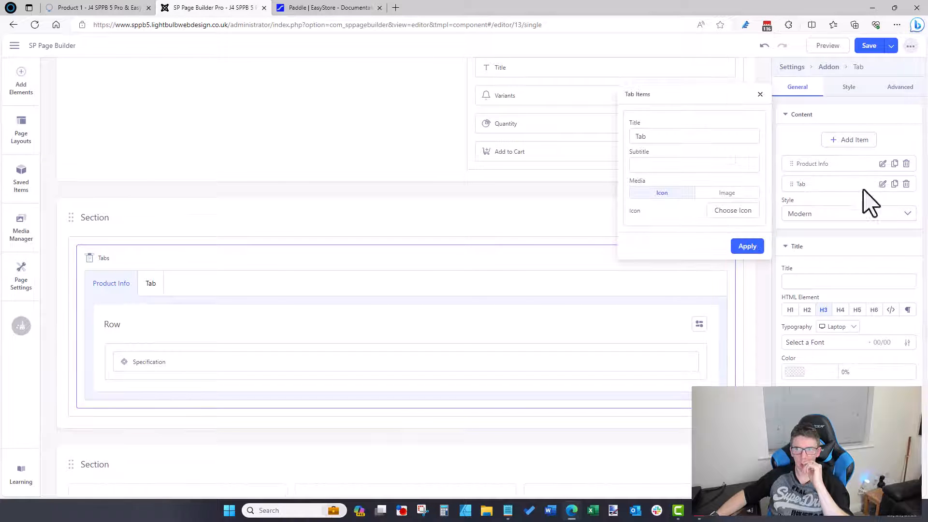
double_click(674, 136)
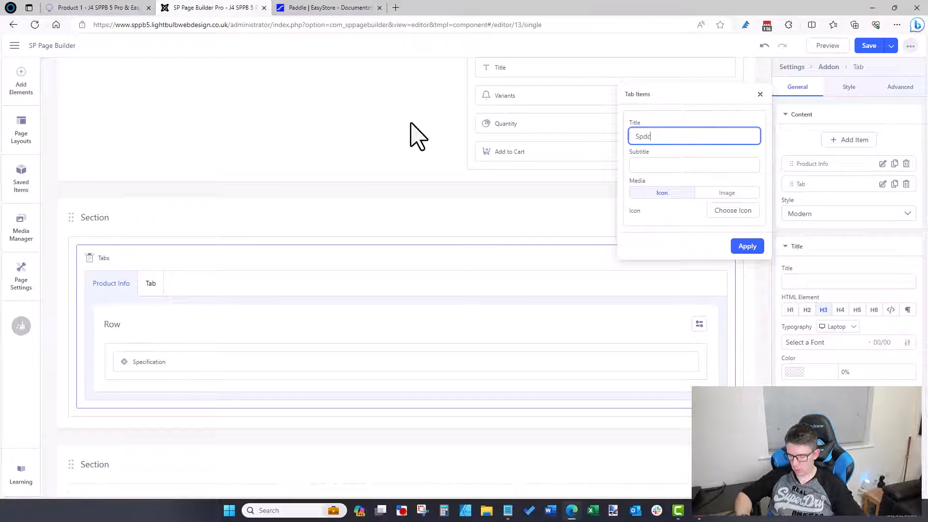
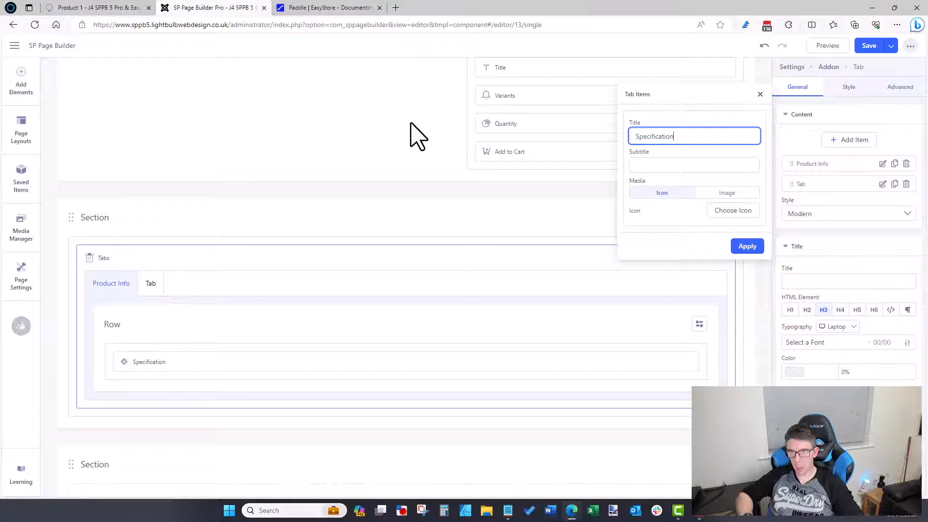
Step: Enter 'Specifications' as the second tab item's title and apply it
text(s)
click(747, 246)
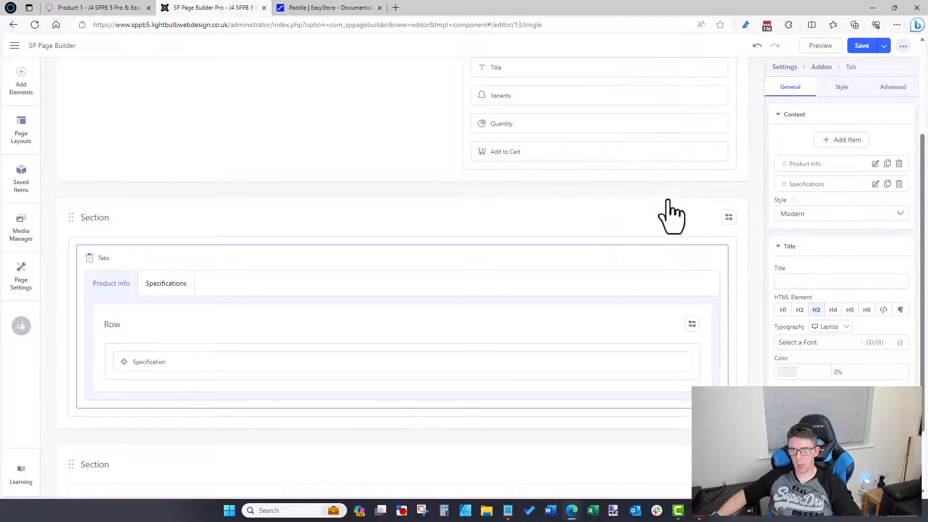
scroll(672, 215, down, 2)
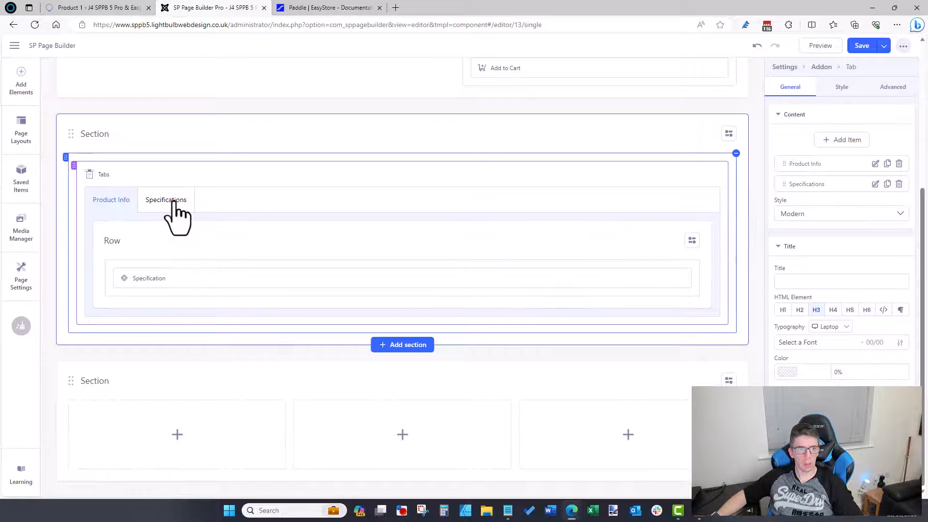
Step: Delete the Specification element from Product Info and the placeholder Text Block from Specifications
click(173, 201)
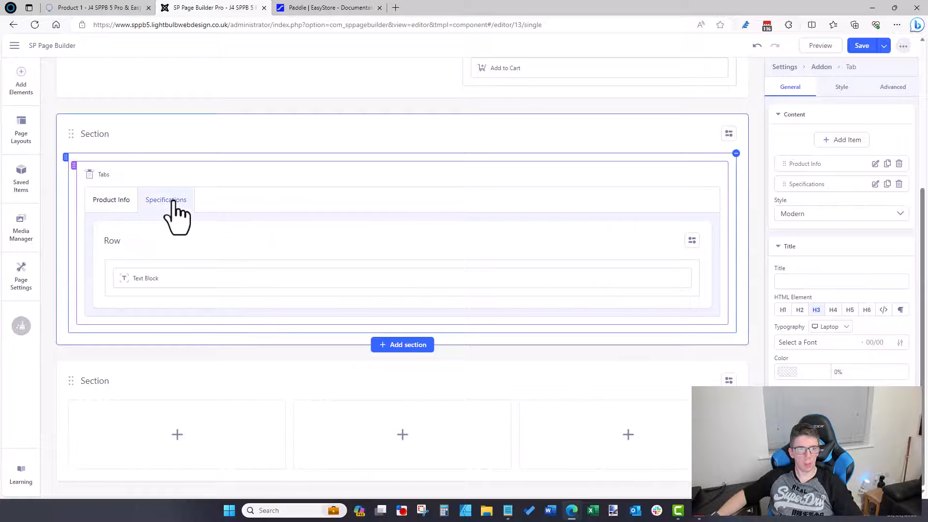
click(107, 202)
click(680, 278)
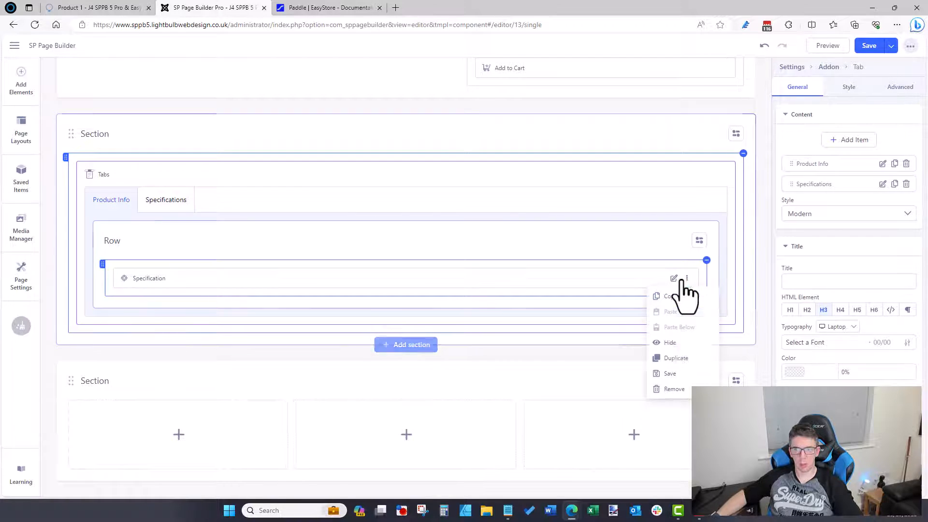
click(671, 389)
click(165, 201)
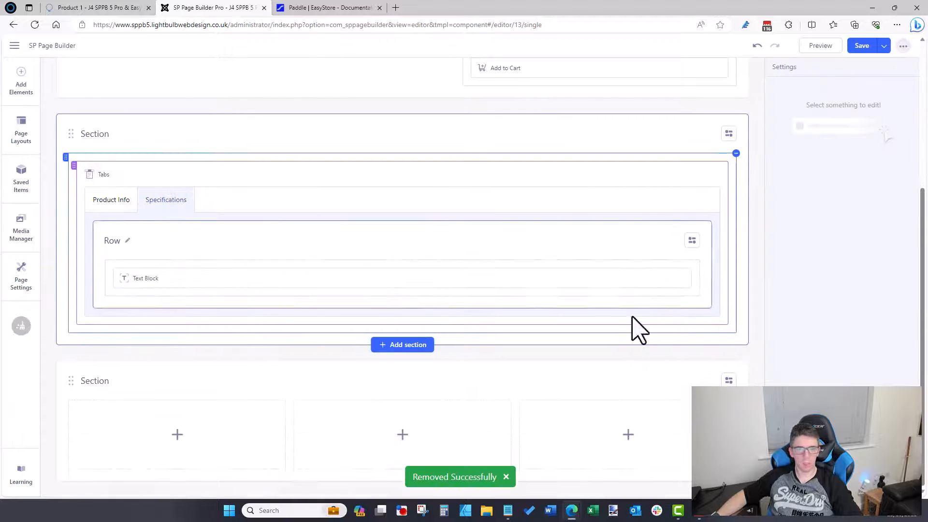
click(680, 277)
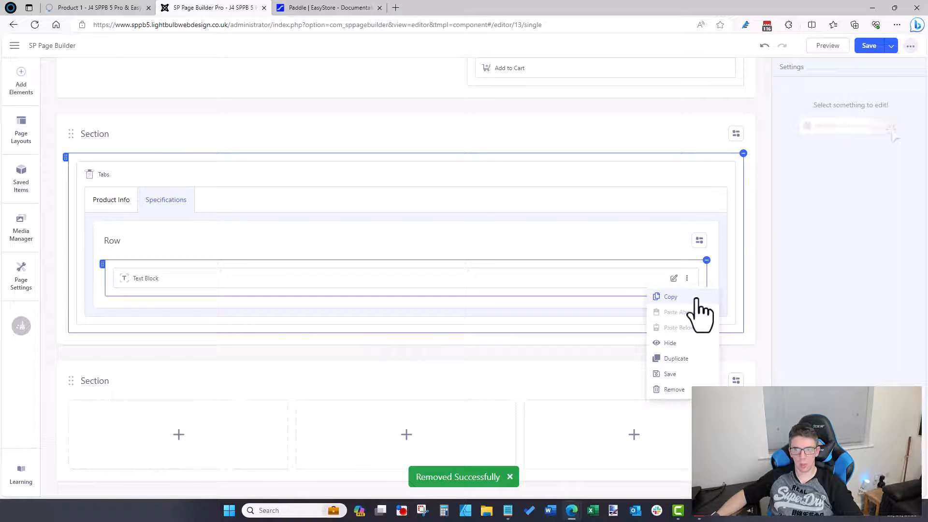
click(674, 390)
Step: Drag the Specification element into the Specifications tab and Description into Product Info
click(20, 92)
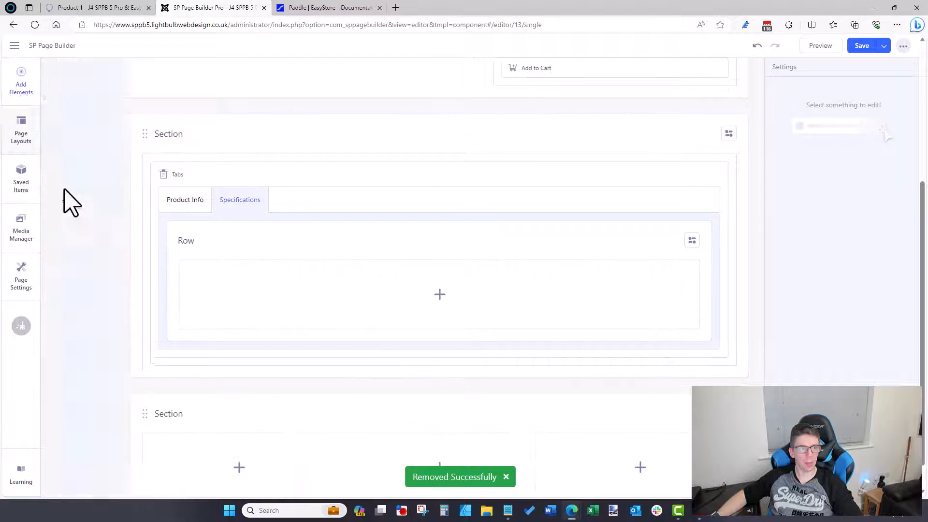
scroll(119, 227, down, 5)
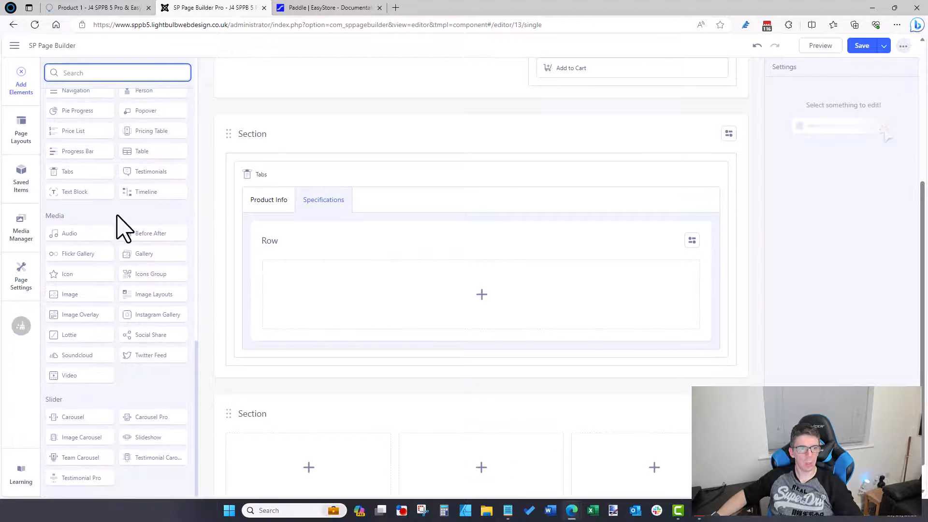
scroll(104, 212, up, 15)
scroll(108, 220, down, 7)
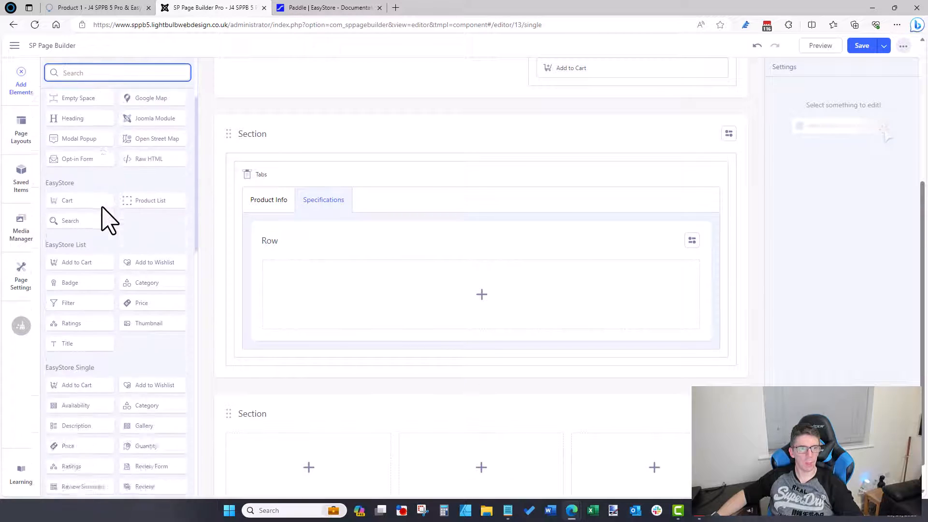
drag(96, 225, 94, 188)
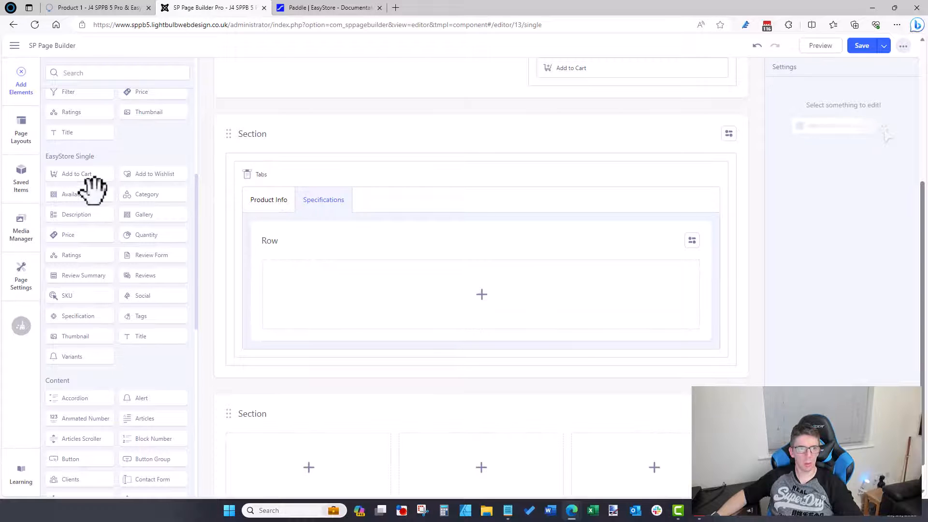
drag(92, 314, 411, 303)
click(273, 201)
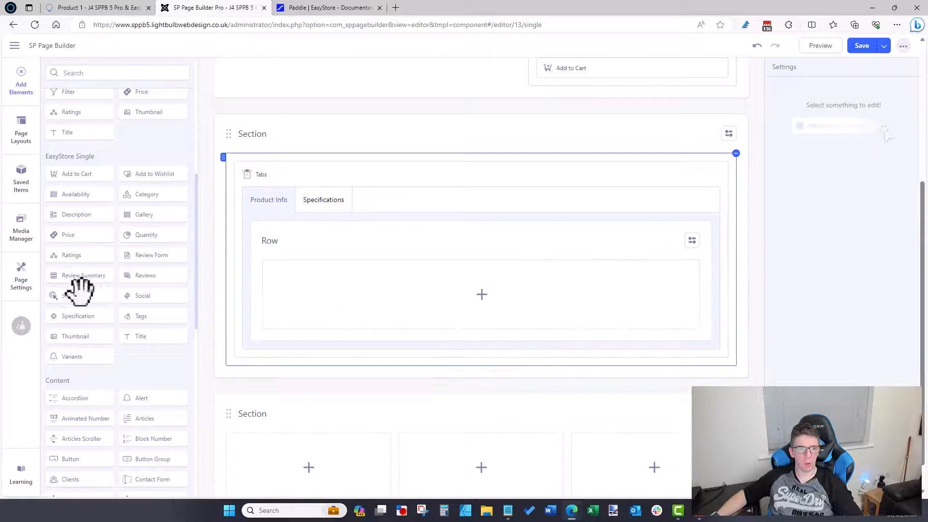
drag(83, 211, 410, 286)
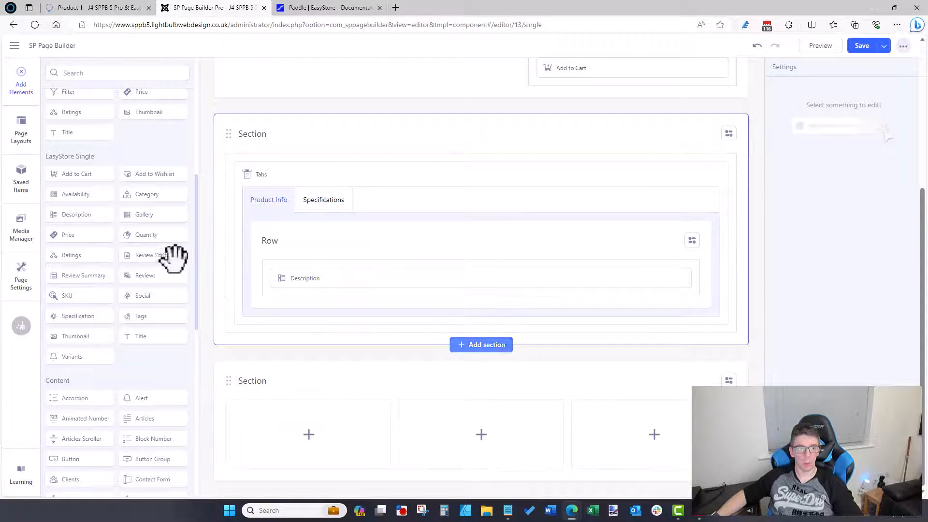
scroll(582, 304, up, 3)
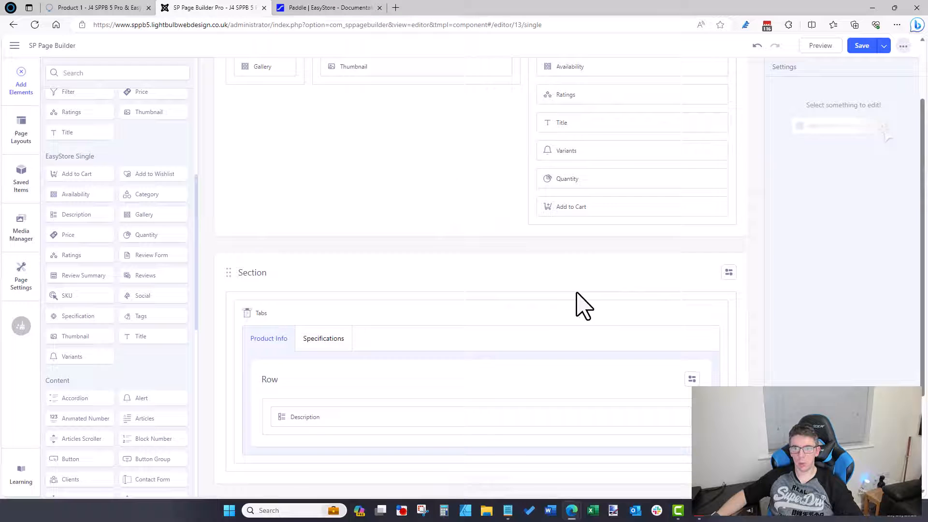
Step: Add a third tab item to the Tabs element and title it 'Reviews'
click(580, 320)
click(844, 143)
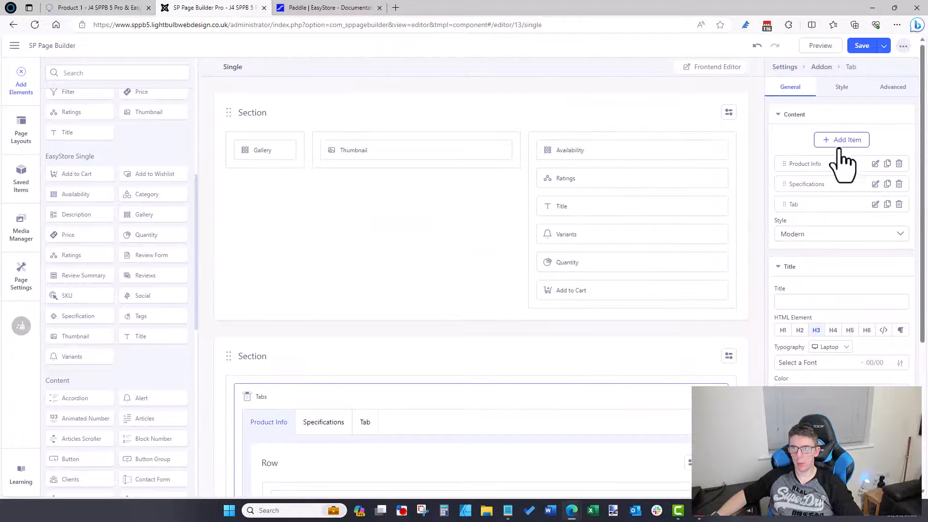
click(877, 204)
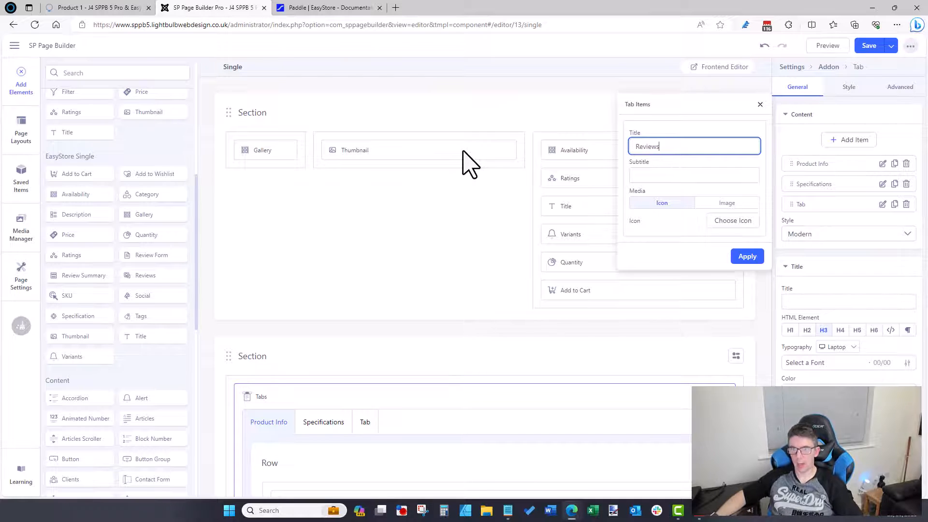
click(744, 261)
scroll(483, 295, down, 3)
Step: Replace the Reviews tab's placeholder Text Block with the Reviews element and save the page
click(372, 286)
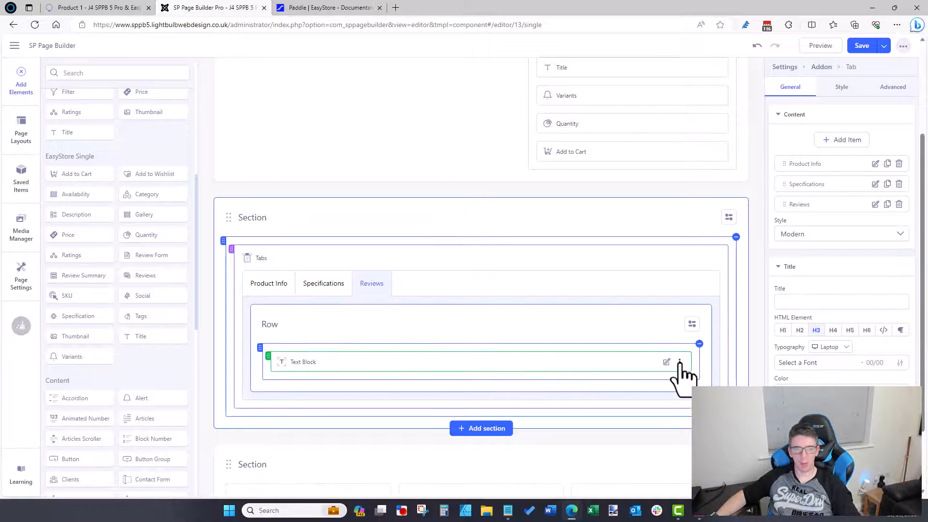
click(679, 362)
click(683, 473)
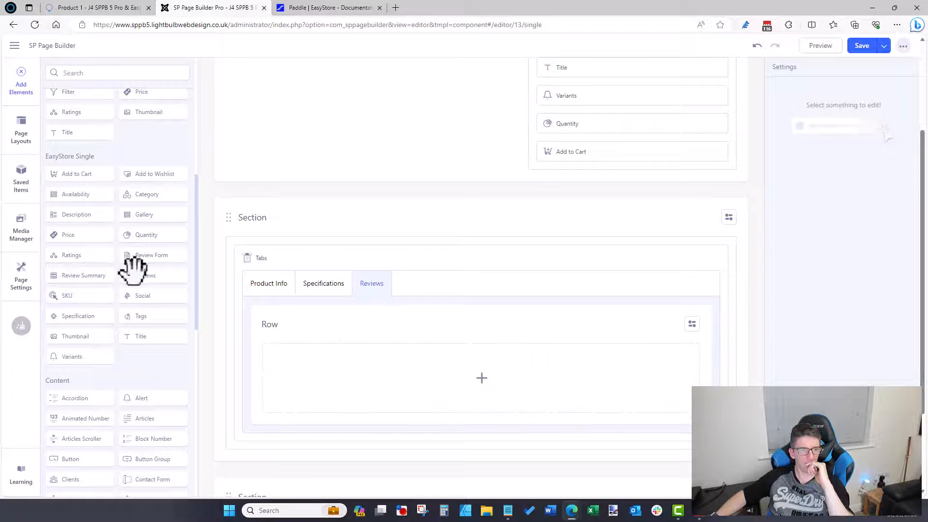
drag(134, 271, 421, 374)
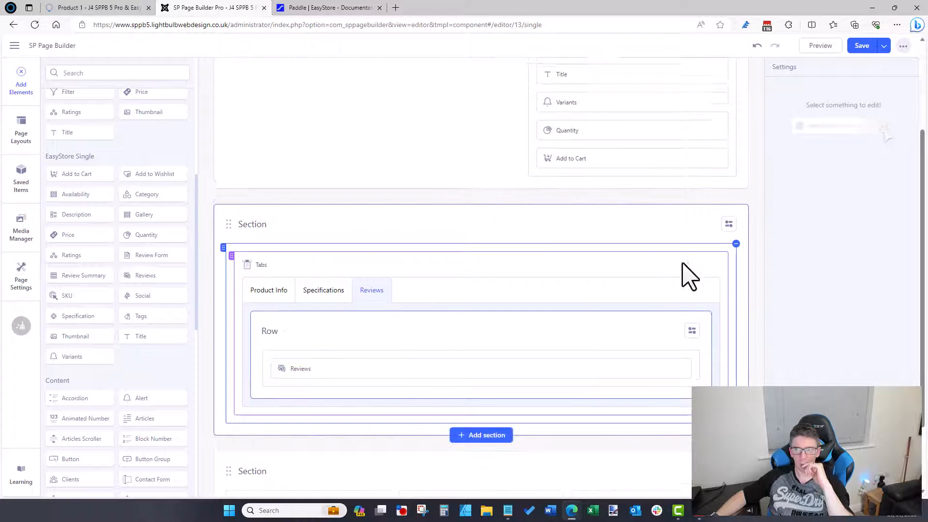
click(859, 46)
click(137, 8)
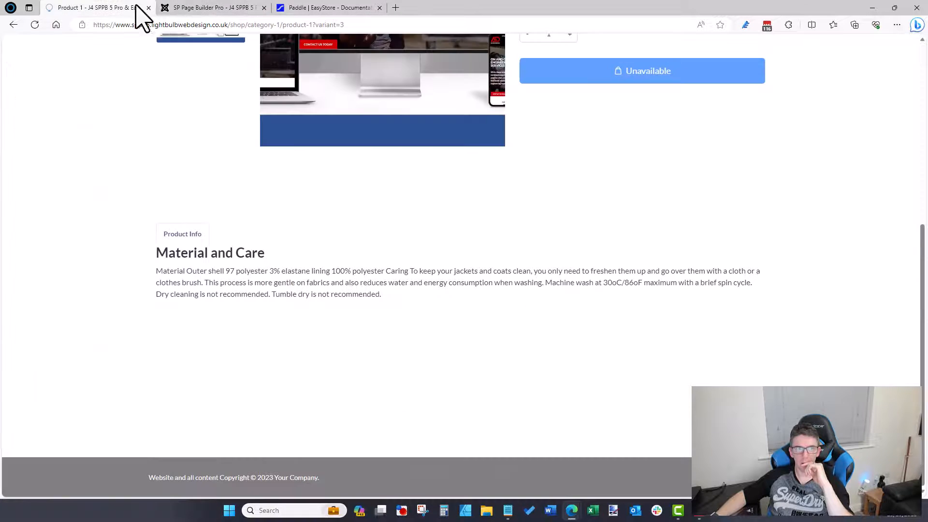
Step: Reload the live product page and check its Specifications, Reviews and Product Info tabs
click(167, 24)
key(Return)
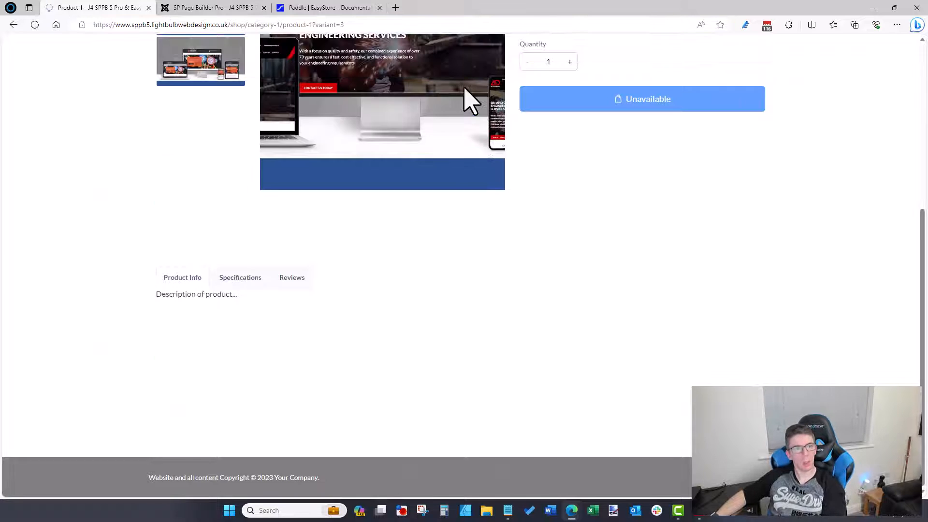
click(247, 282)
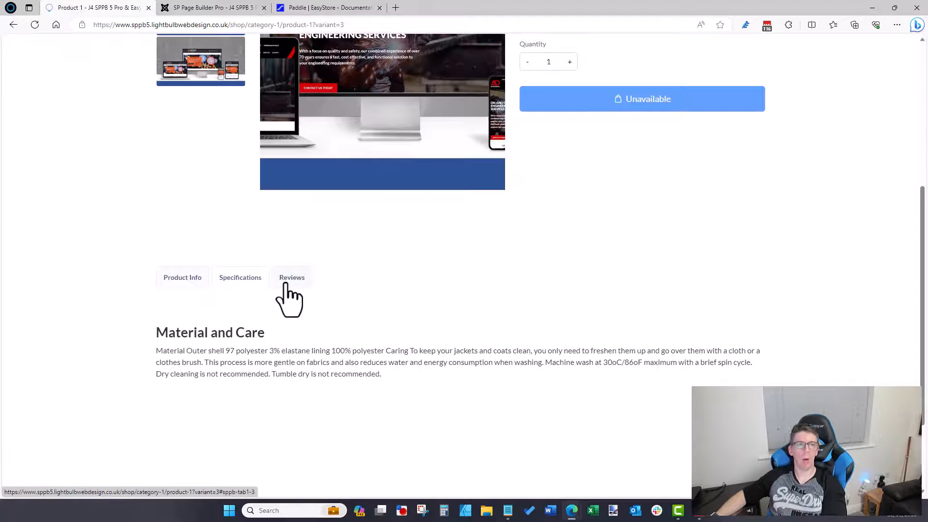
click(288, 283)
click(201, 280)
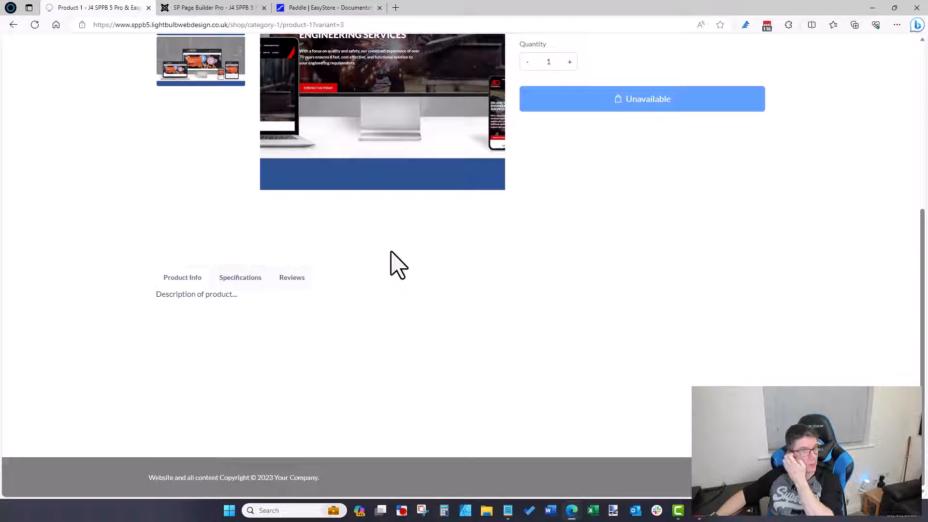
click(182, 8)
scroll(259, 248, down, 4)
click(270, 283)
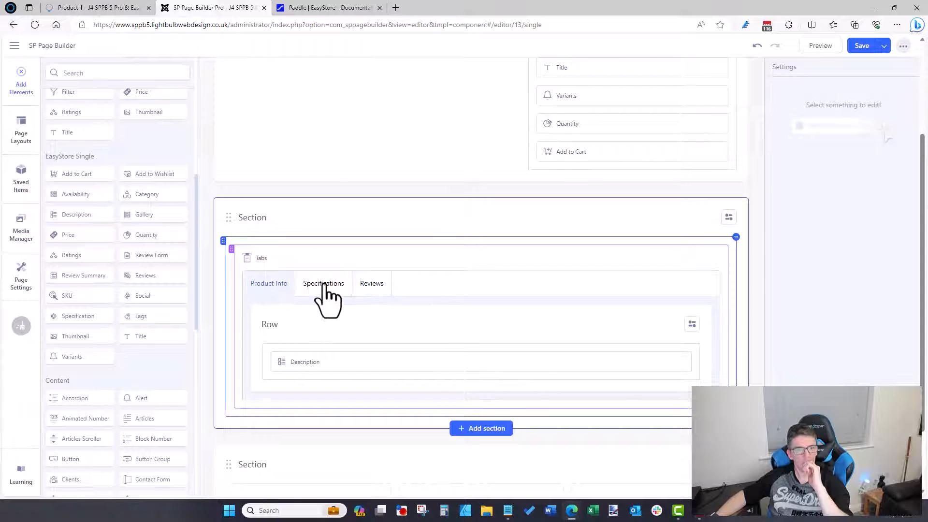
Step: Review the Description and Thumbnail elements' style and advanced settings, then save the layout
click(658, 364)
scroll(732, 287, up, 3)
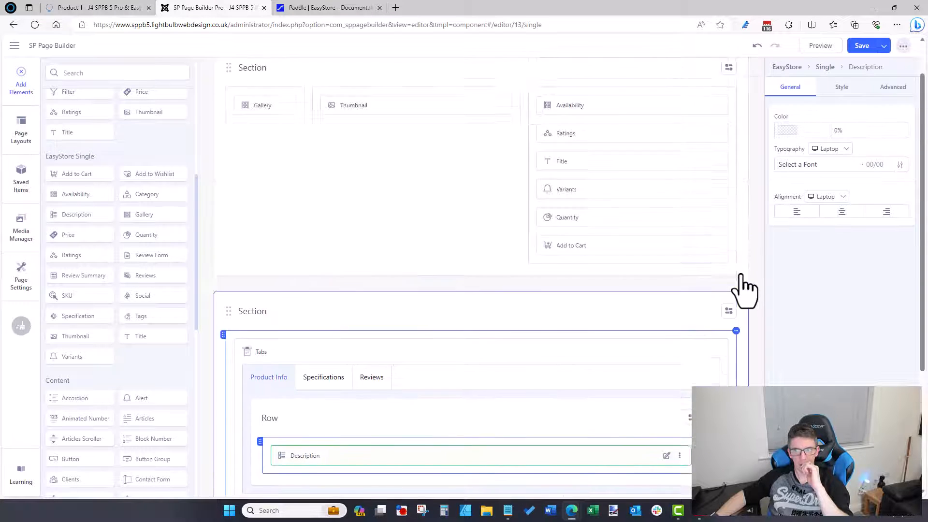
click(840, 90)
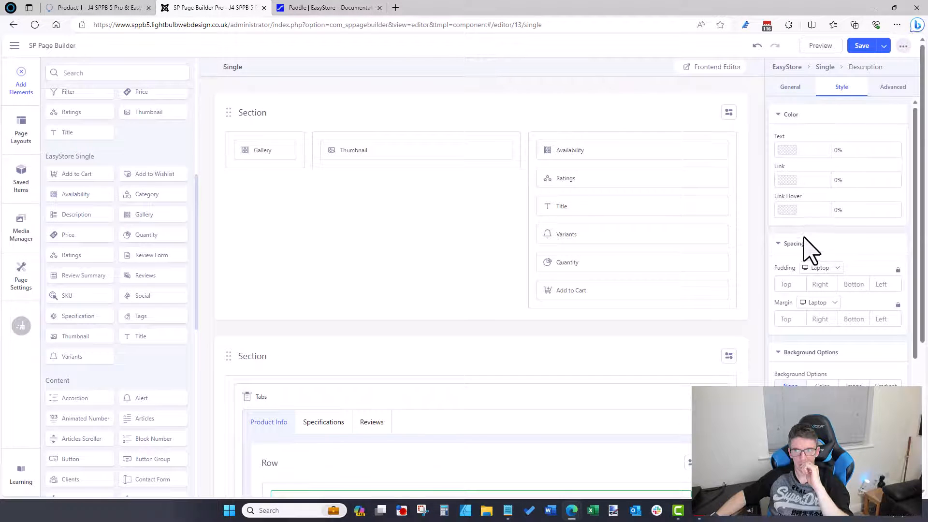
scroll(805, 251, down, 3)
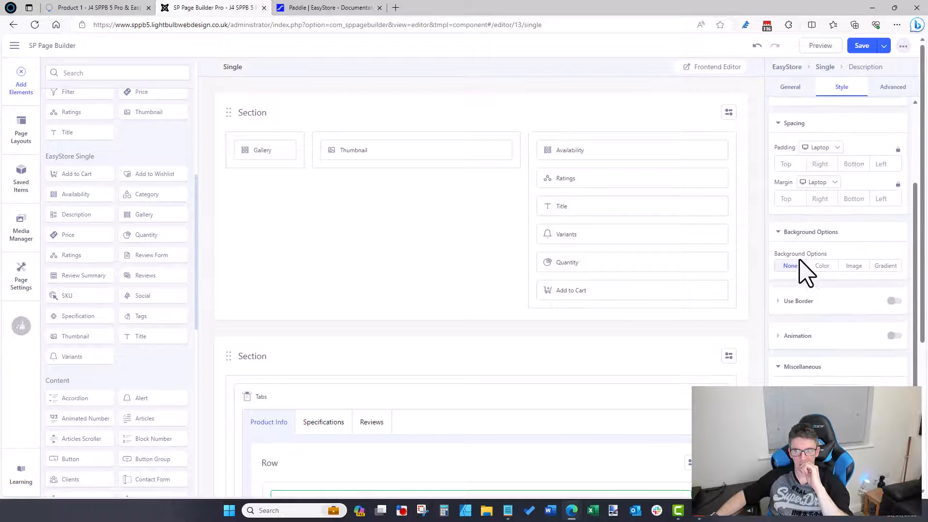
scroll(802, 271, down, 2)
scroll(797, 269, up, 4)
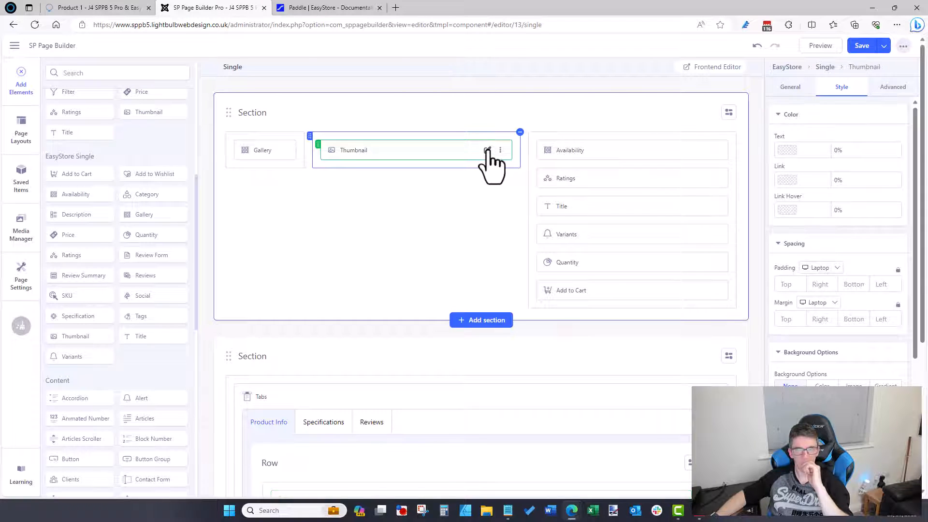
click(791, 88)
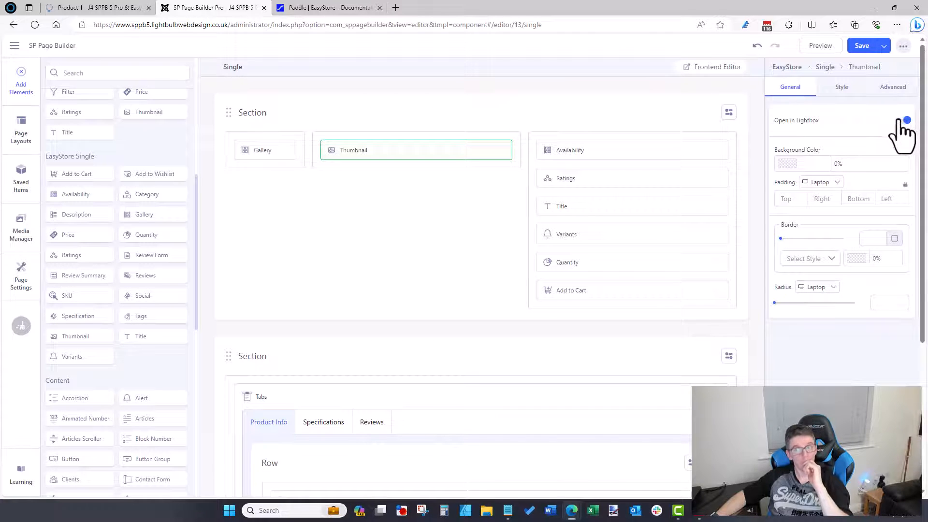
click(844, 88)
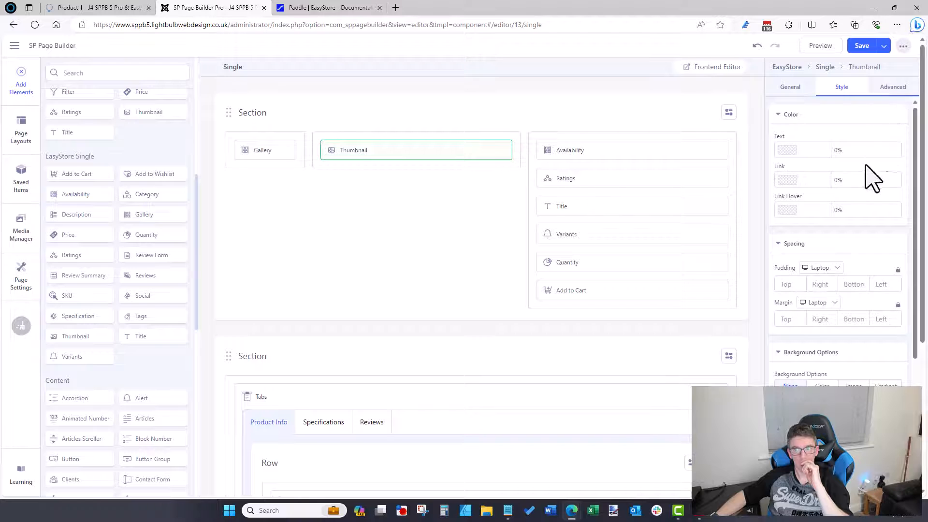
click(900, 93)
click(846, 90)
click(862, 46)
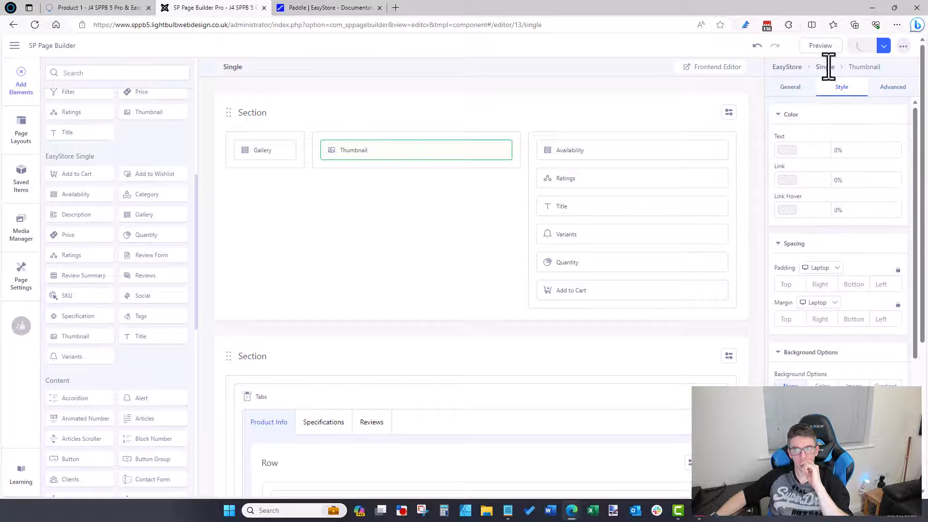
Step: Reload the live product page and click a thumbnail to show the second product image
click(116, 7)
click(125, 24)
key(Return)
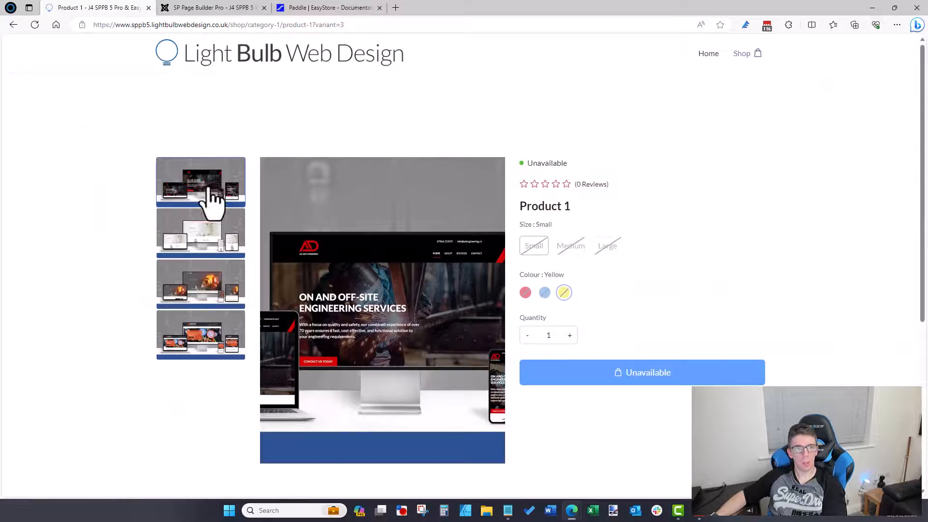
click(213, 237)
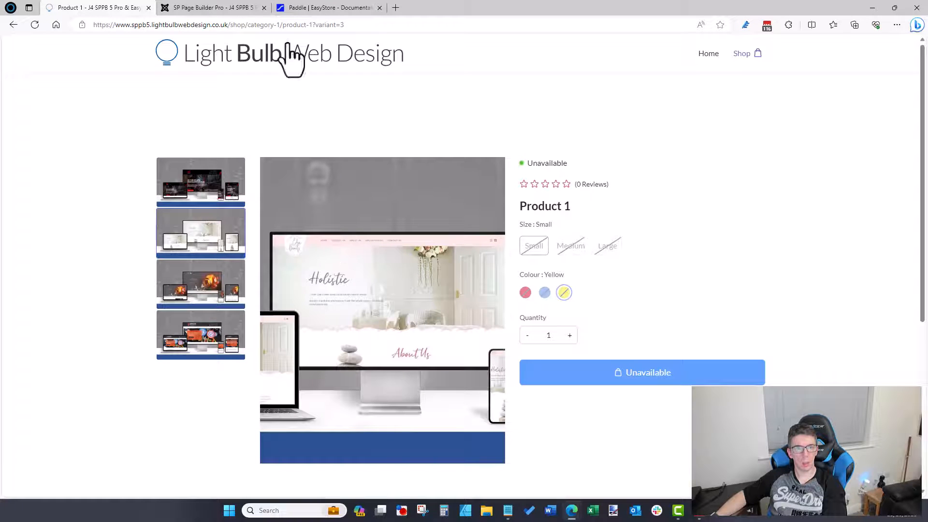
click(213, 8)
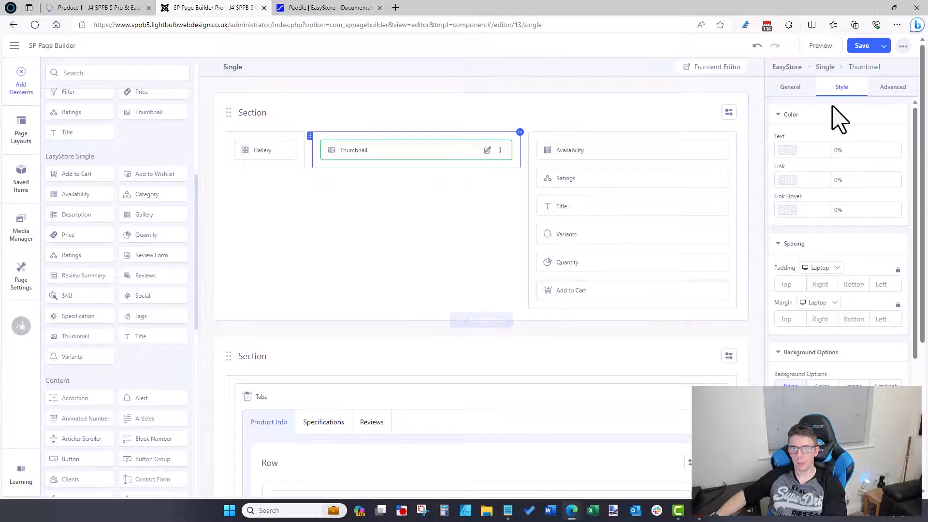
Step: Confirm Open in Lightbox is enabled on the Thumbnail element and save the layout
click(791, 94)
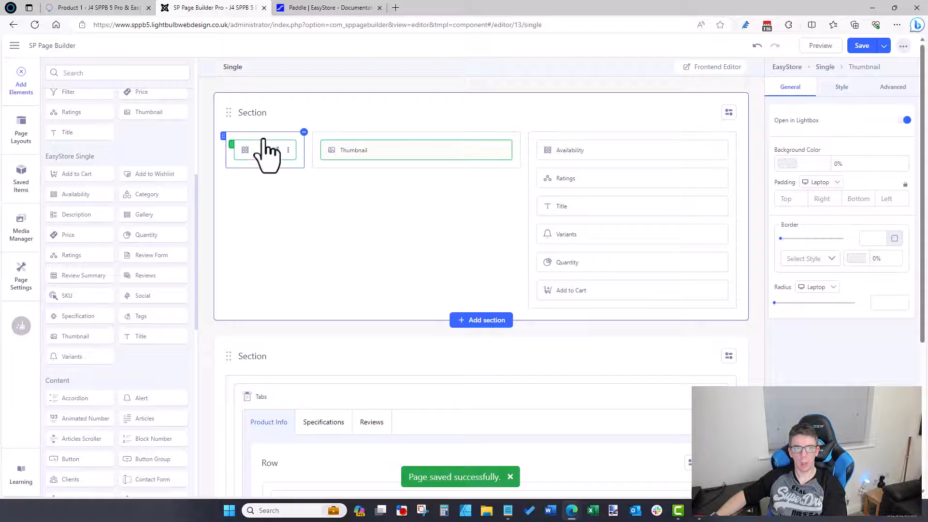
click(859, 45)
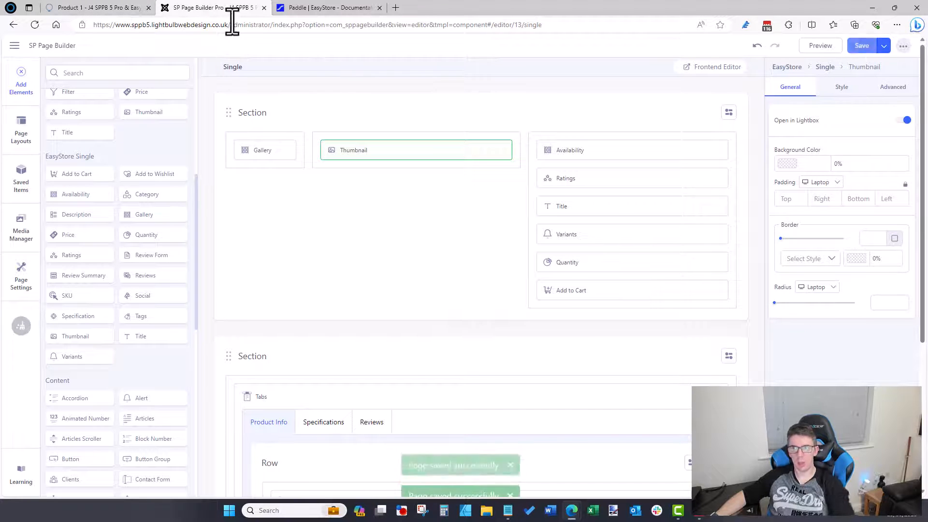
click(132, 7)
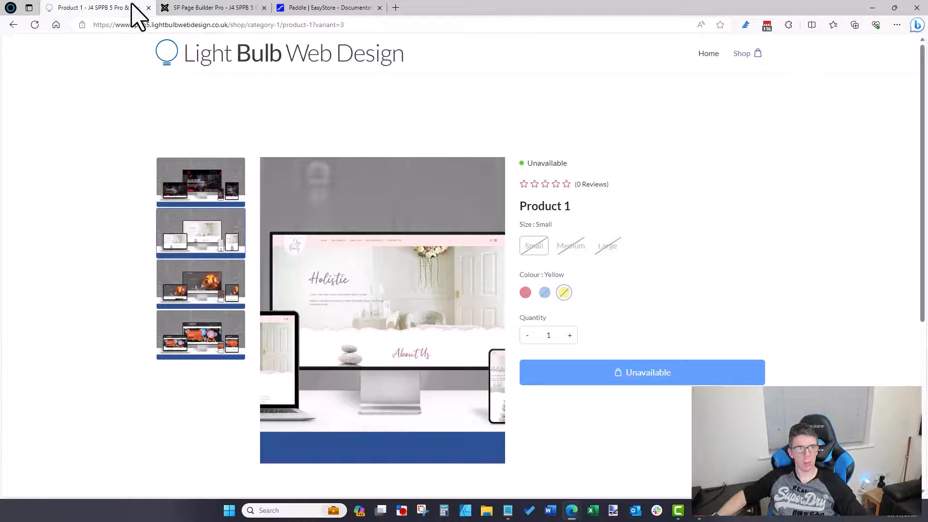
key(F5)
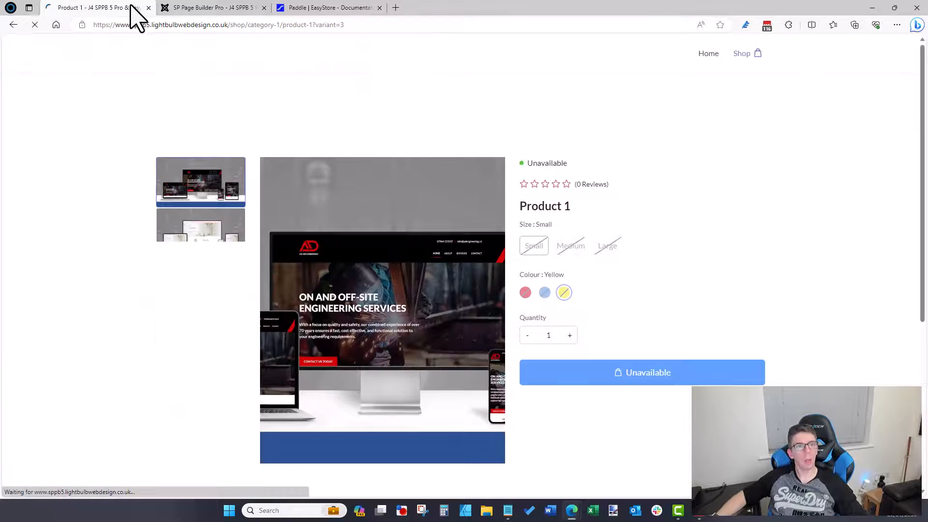
scroll(373, 296, down, 3)
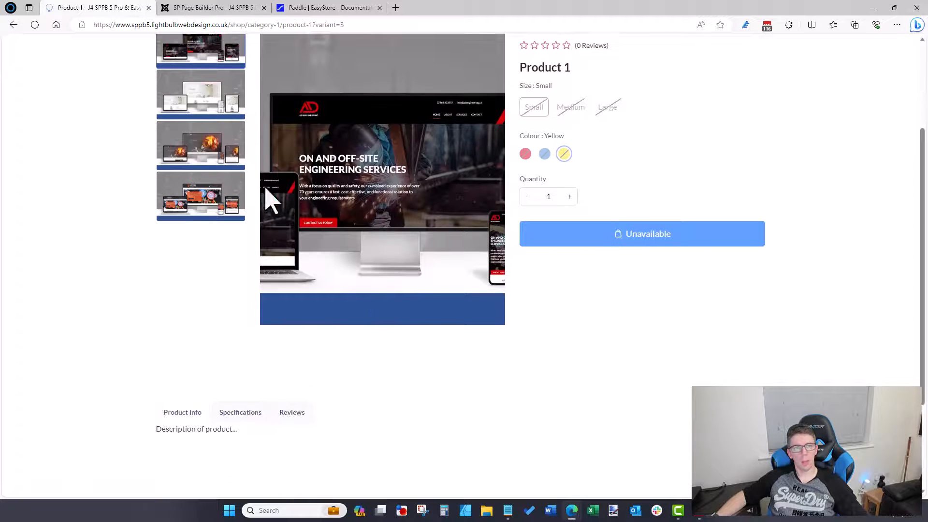
click(215, 103)
scroll(362, 256, up, 3)
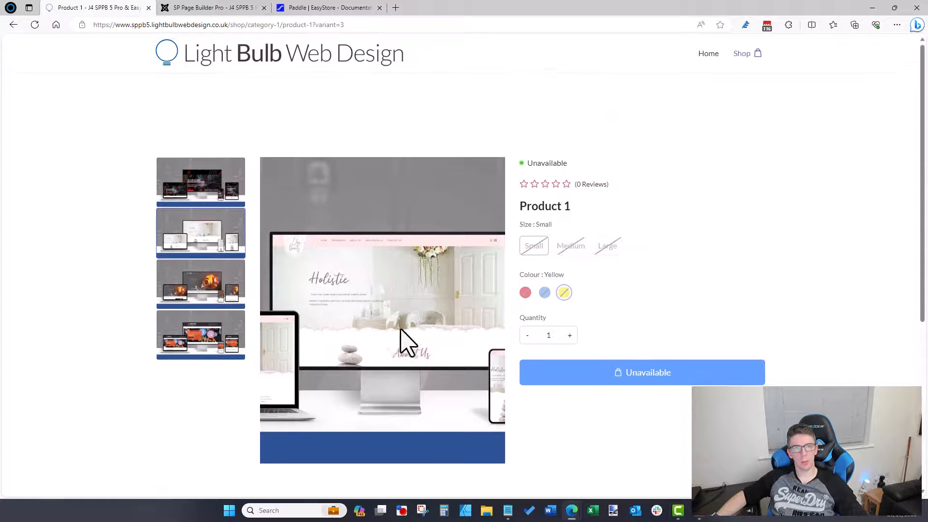
scroll(405, 338, down, 5)
scroll(387, 265, up, 5)
scroll(373, 190, down, 4)
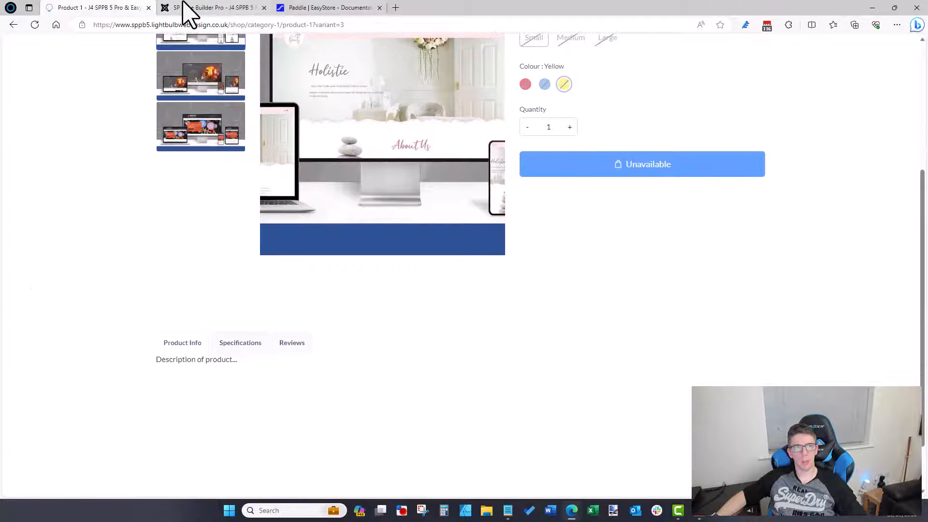
click(183, 5)
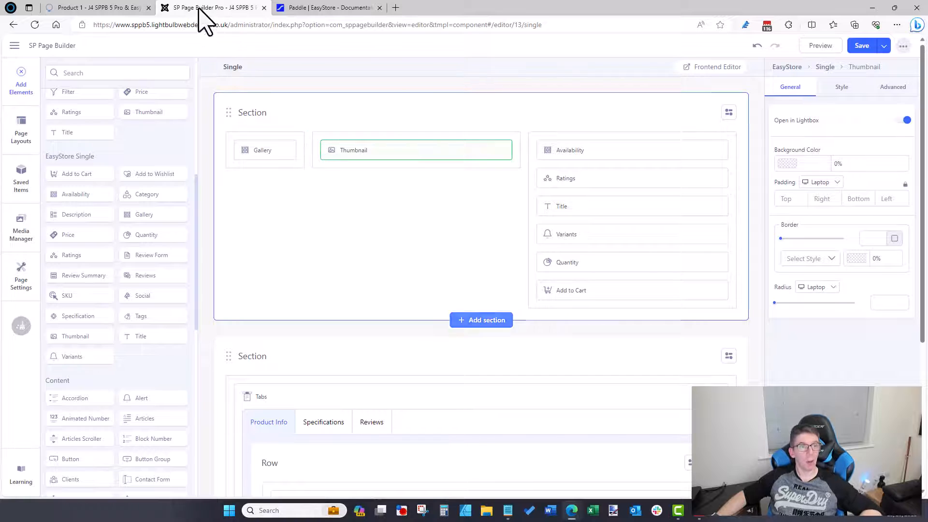
click(96, 7)
scroll(283, 290, down, 1)
click(251, 276)
click(278, 275)
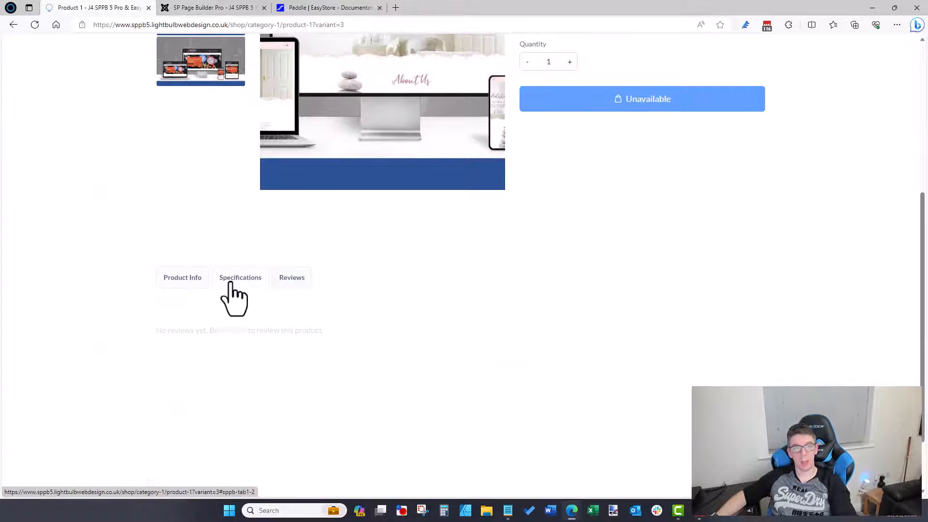
click(231, 281)
click(195, 281)
click(240, 280)
click(288, 279)
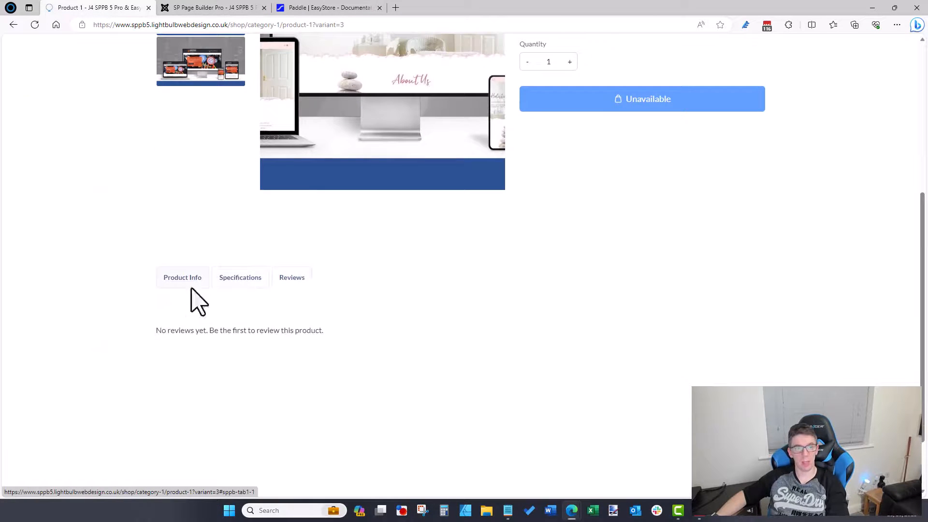
click(187, 286)
click(300, 279)
click(198, 280)
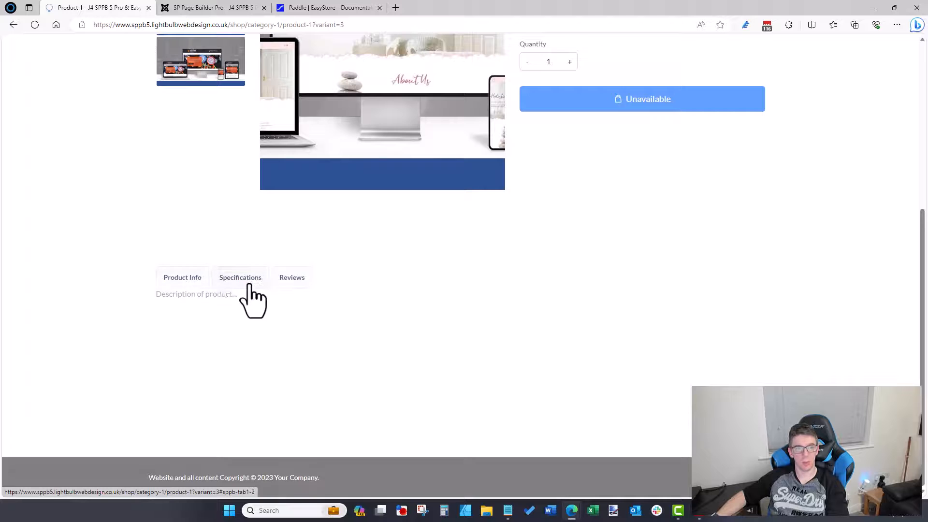
scroll(339, 343, up, 1)
Step: Set the Tabs element style to Default, save, and preview the tabs on the live page
click(232, 8)
scroll(532, 338, down, 2)
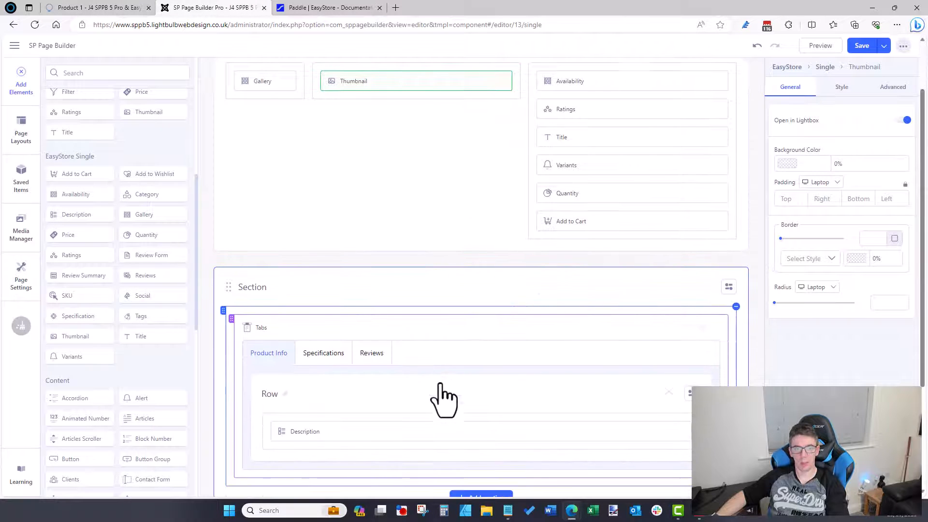
click(704, 327)
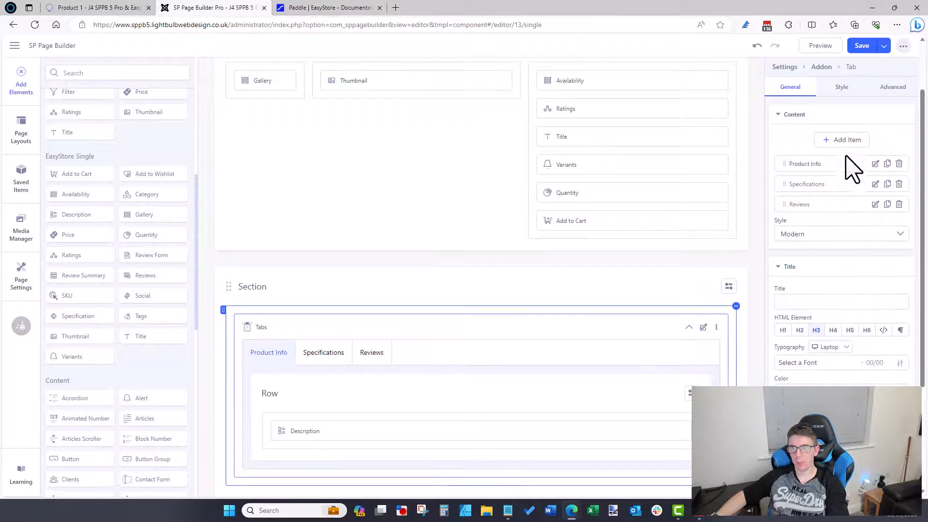
click(831, 235)
click(817, 275)
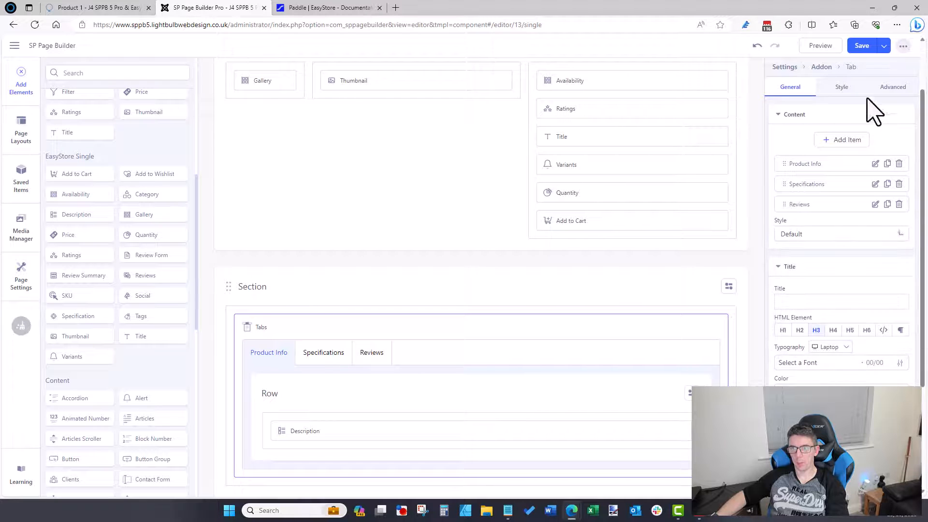
click(102, 8)
click(121, 27)
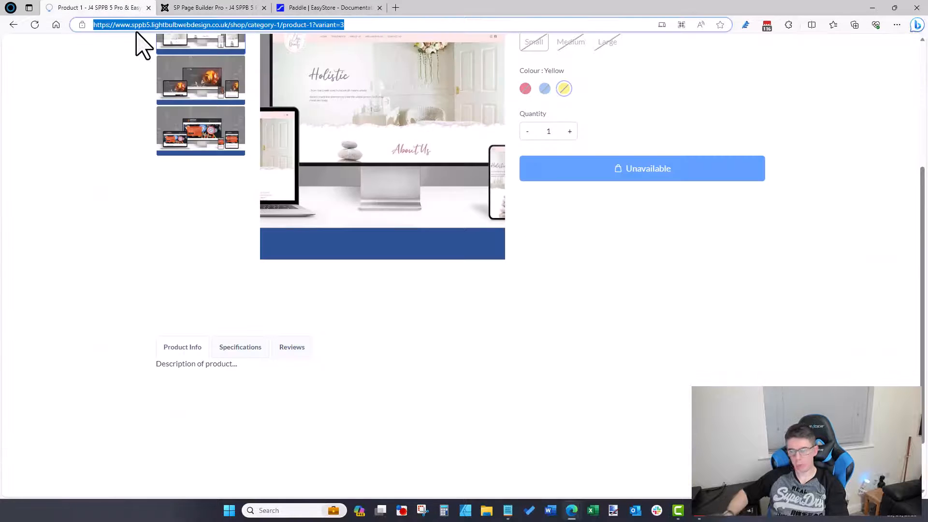
key(Return)
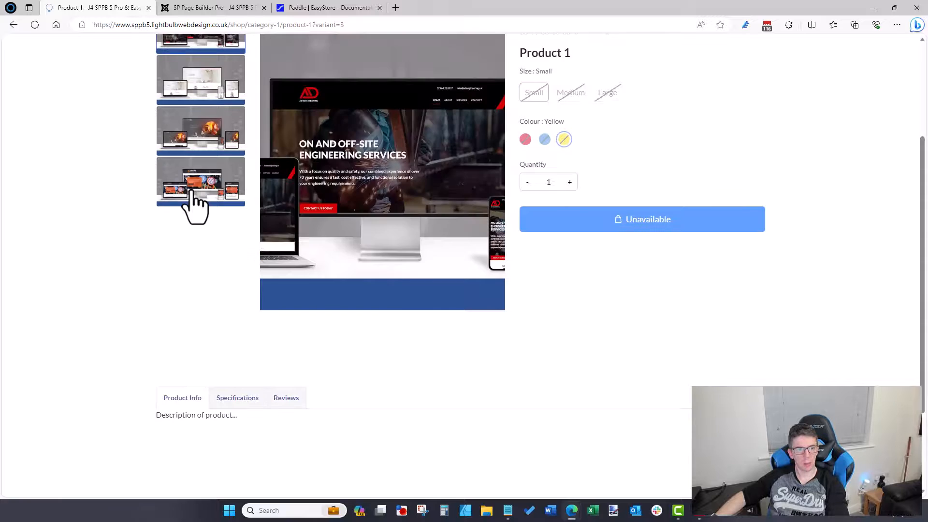
scroll(208, 242, down, 3)
click(238, 275)
click(227, 8)
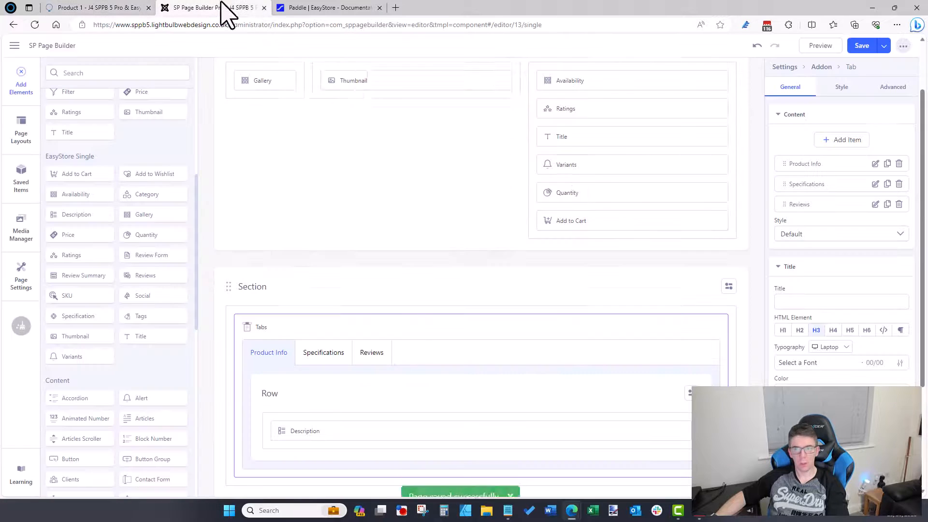
Step: Switch the tabs style to Lines, save, and check each tab on the reloaded live page
click(844, 236)
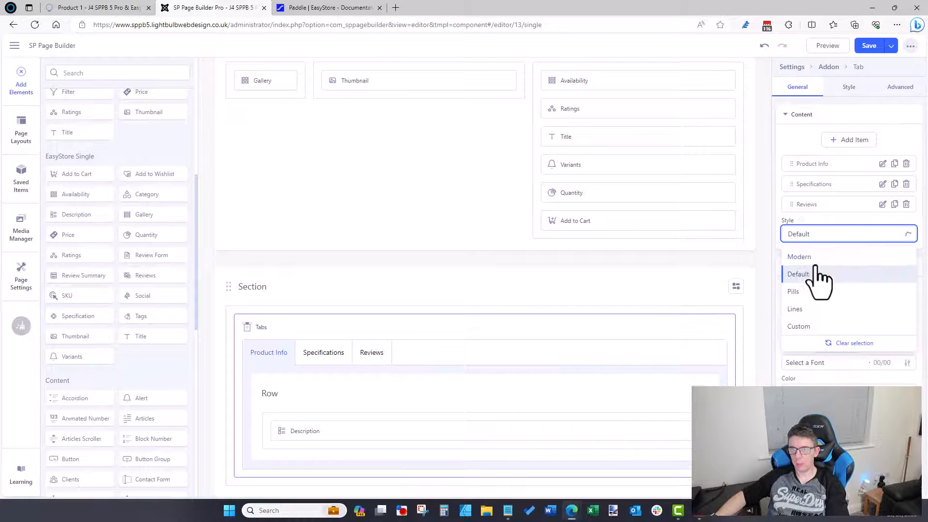
click(802, 309)
click(872, 48)
click(128, 8)
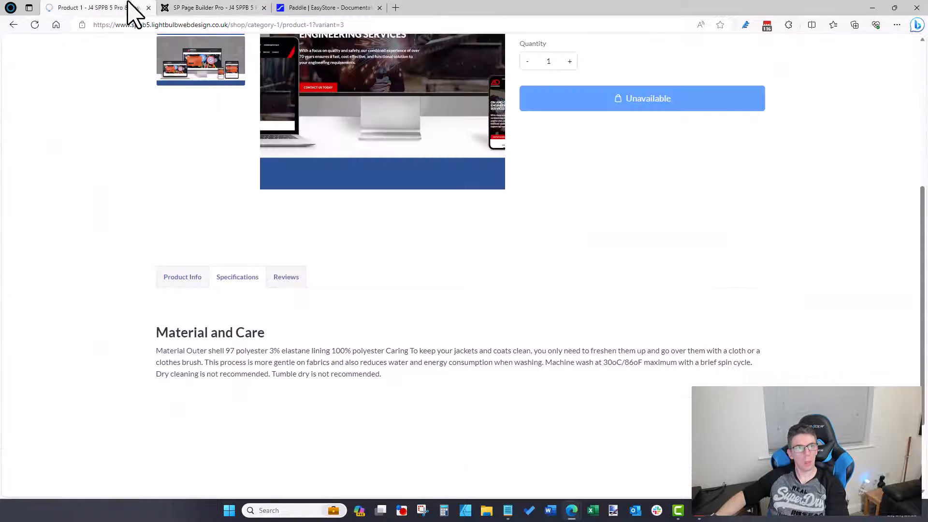
click(147, 26)
key(Return)
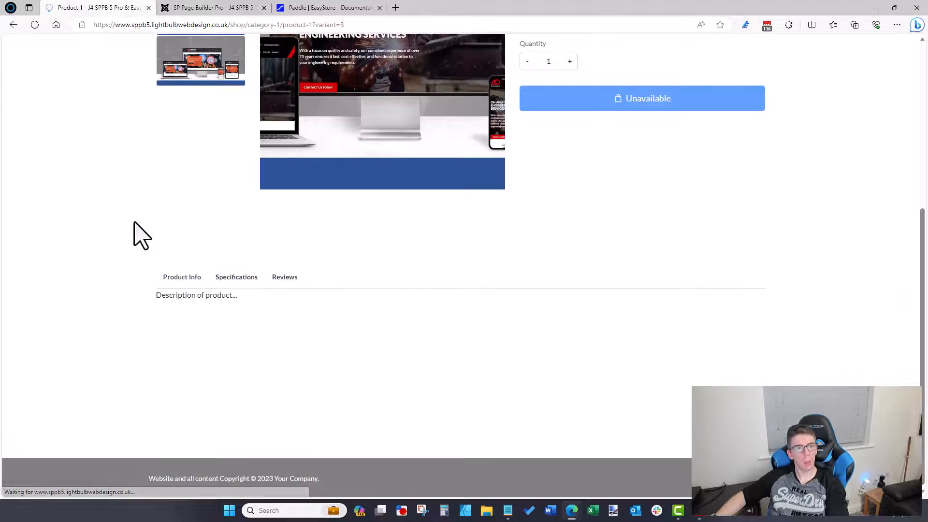
click(278, 285)
click(177, 278)
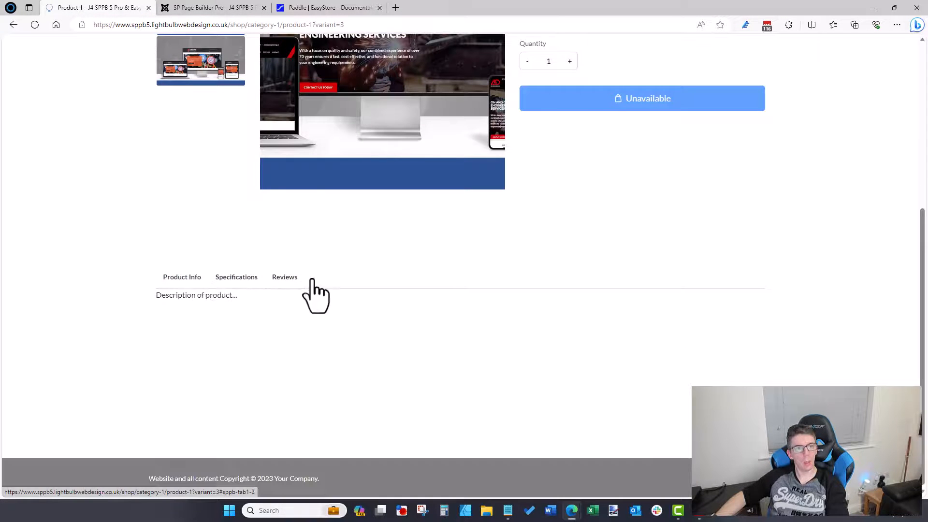
click(290, 279)
click(251, 279)
click(187, 278)
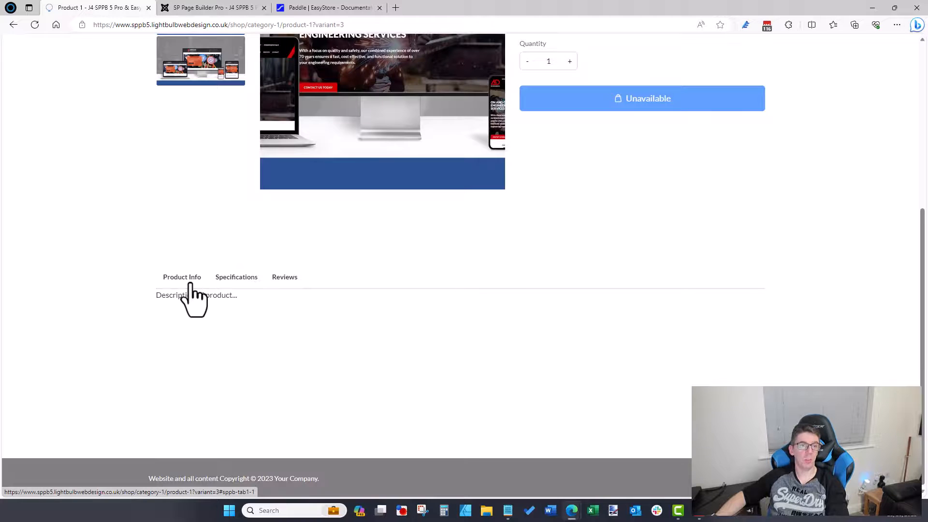
click(216, 8)
Step: Switch the tabs style to Pills, save, and check each tab on the live page
click(821, 234)
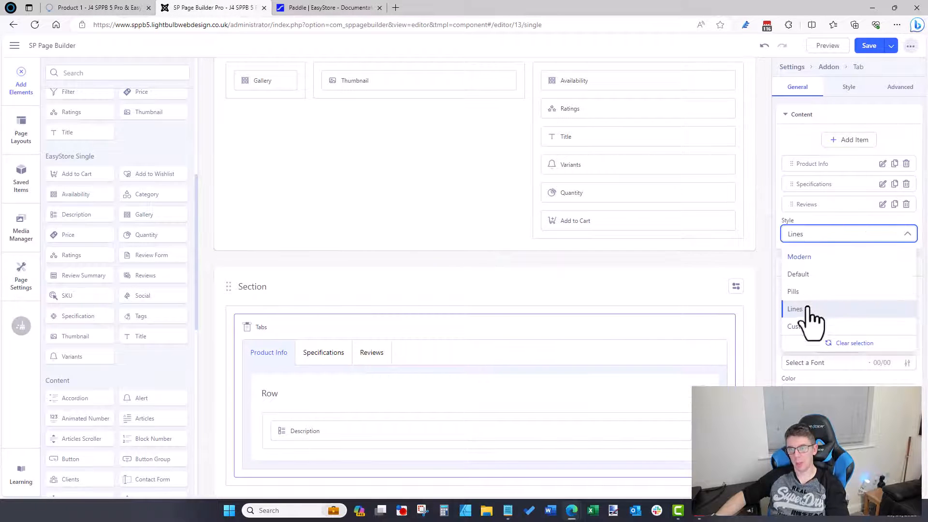
click(802, 293)
click(868, 46)
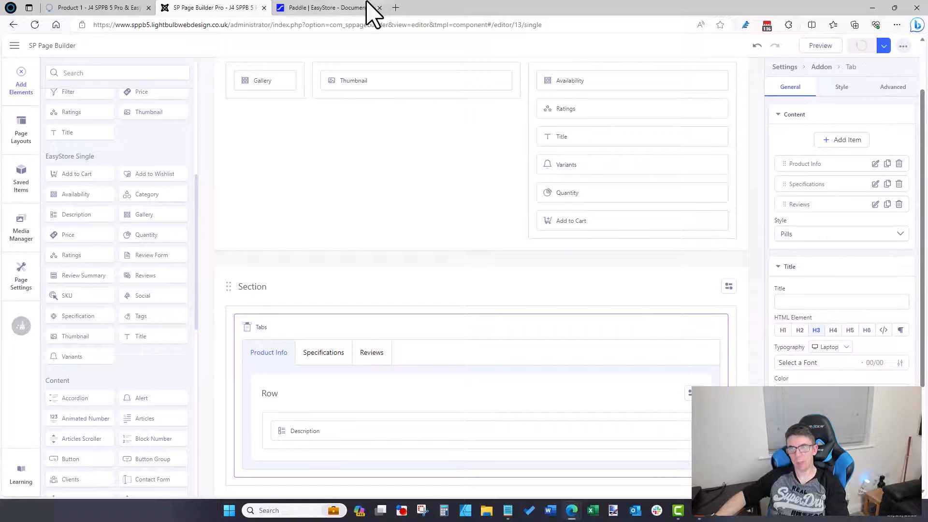
click(102, 7)
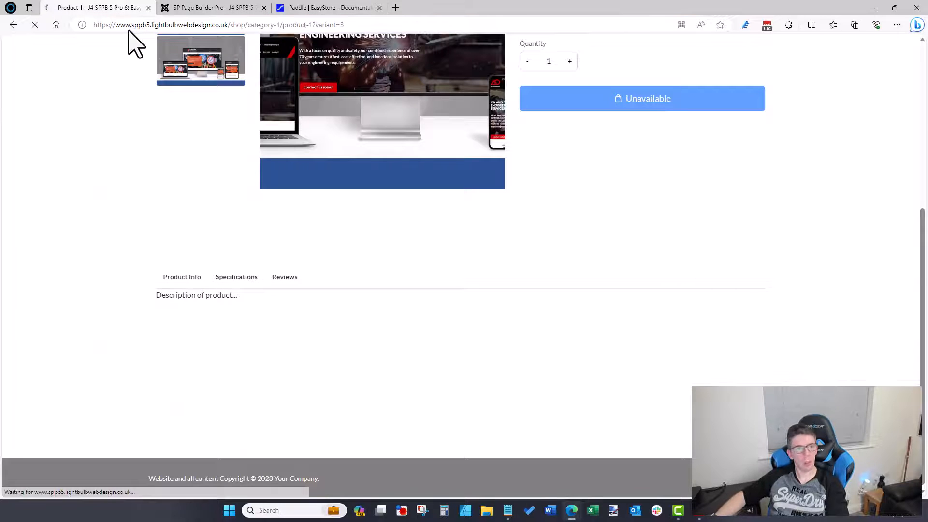
click(236, 280)
click(287, 280)
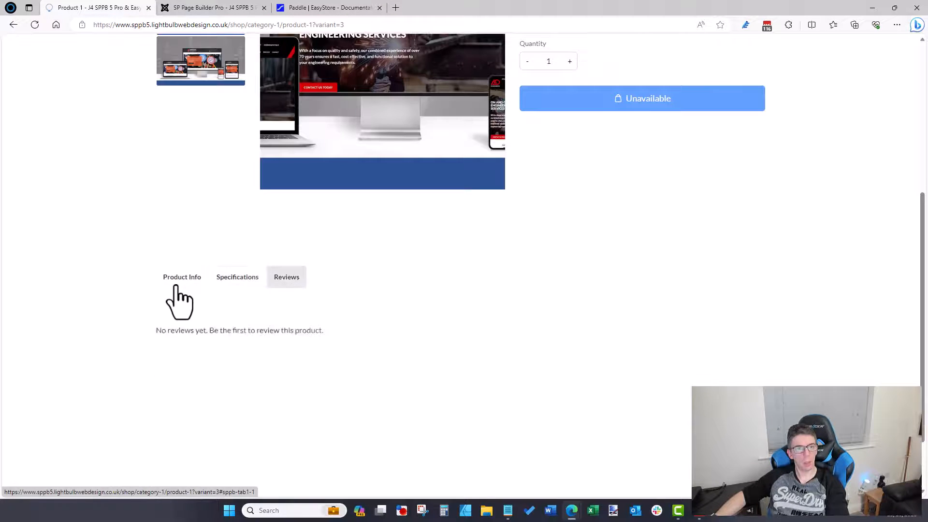
click(179, 279)
scroll(367, 169, up, 5)
click(246, 8)
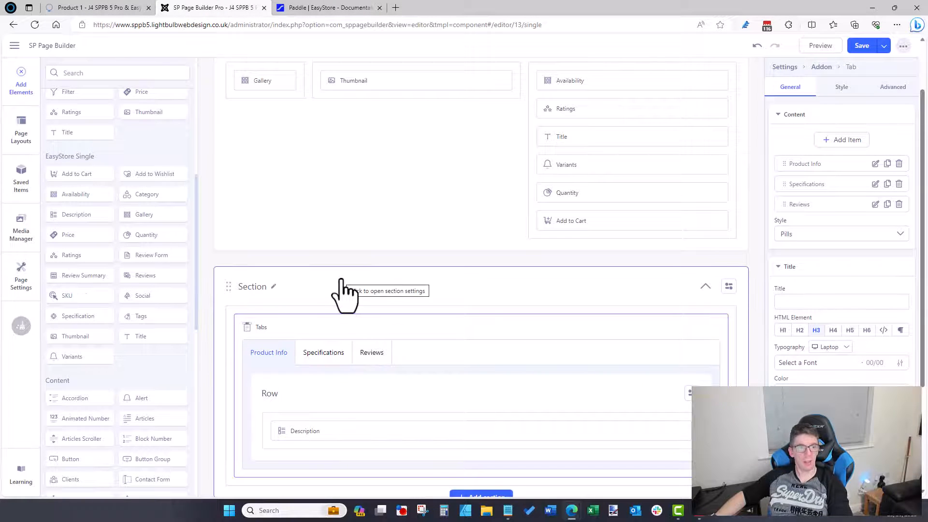
scroll(341, 280, up, 2)
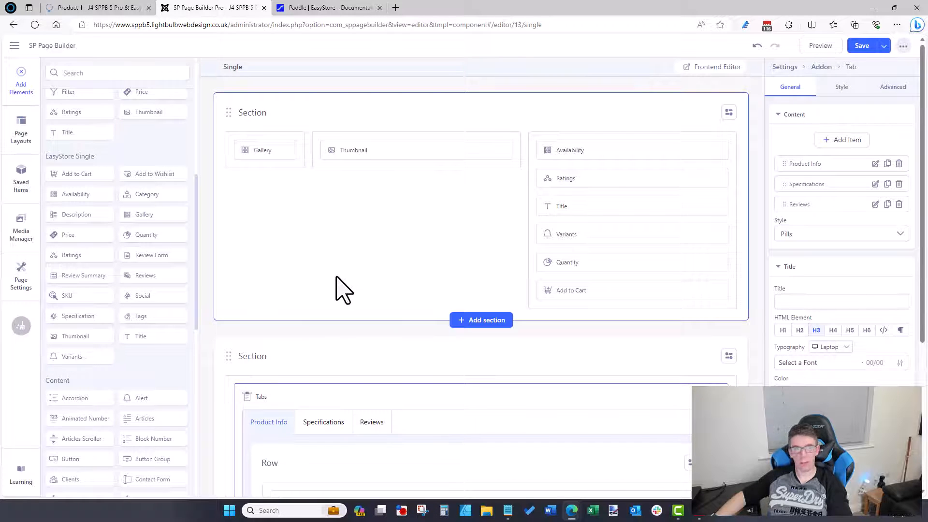
click(883, 46)
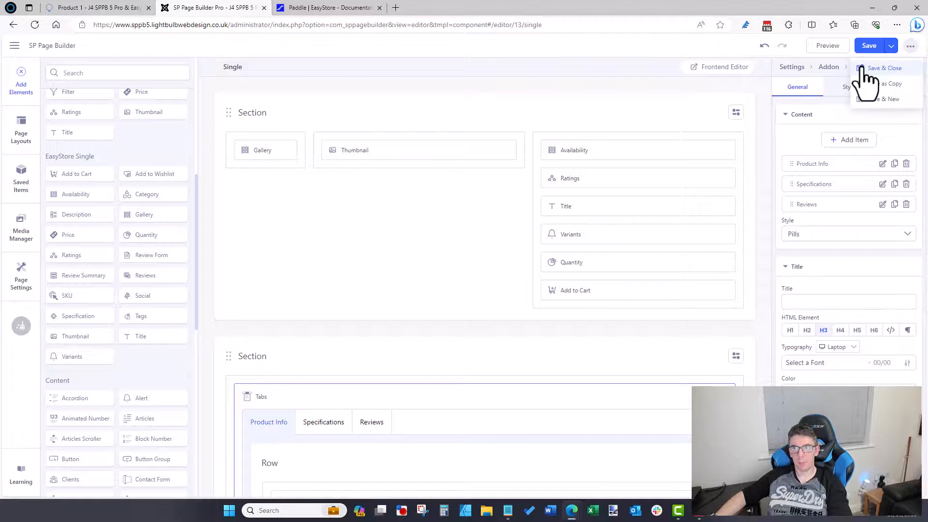
Step: Save and close the single product layout, then check the live product page
click(883, 68)
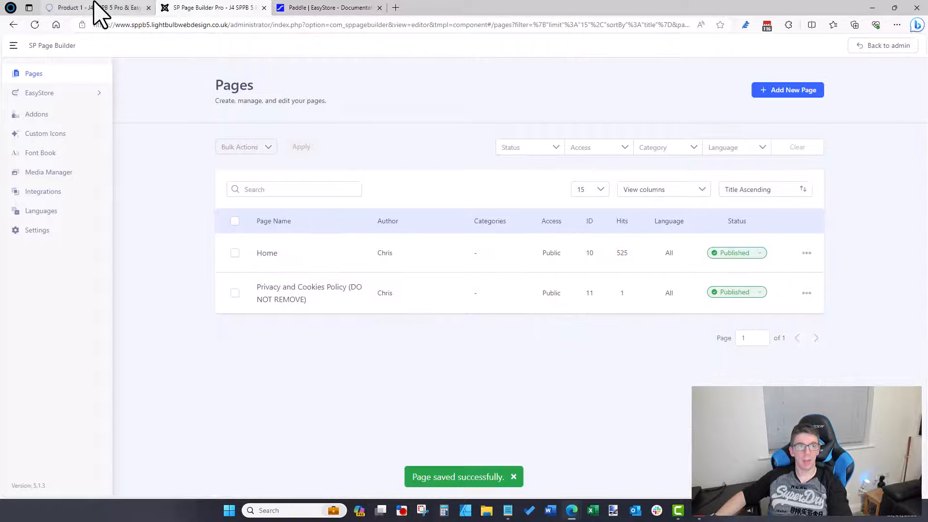
click(95, 4)
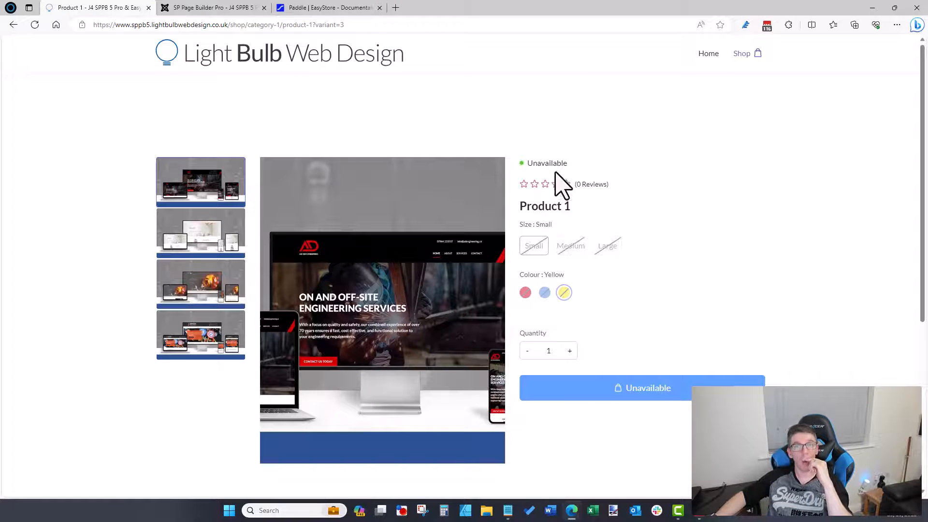
scroll(549, 221, down, 5)
scroll(556, 234, up, 2)
scroll(556, 235, up, 4)
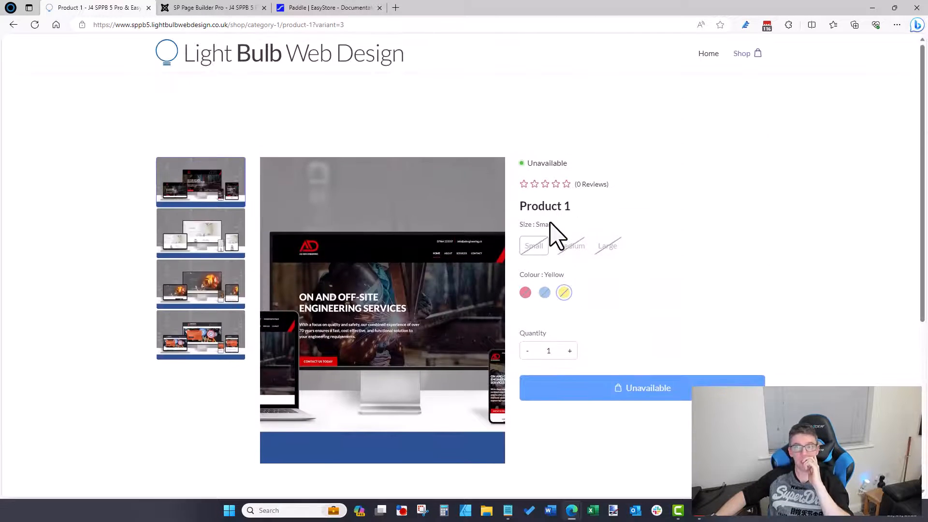
click(212, 8)
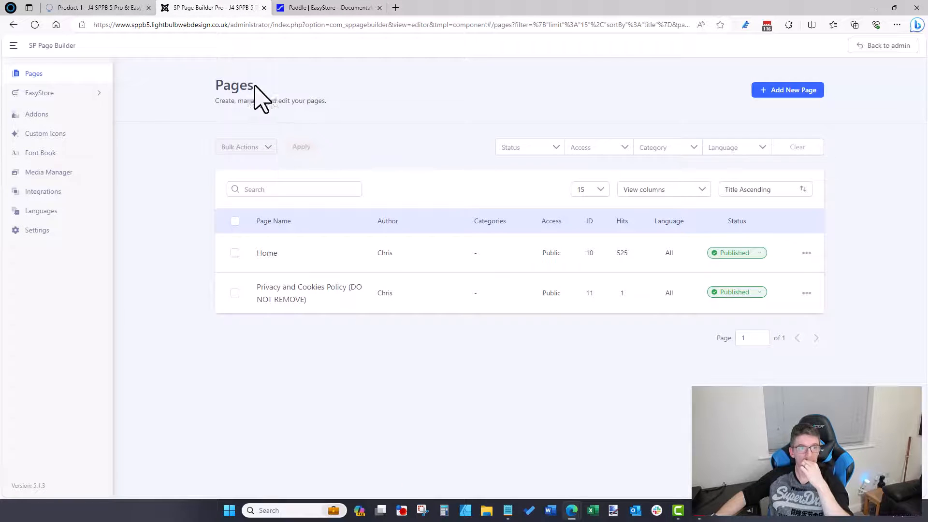
click(85, 7)
click(209, 6)
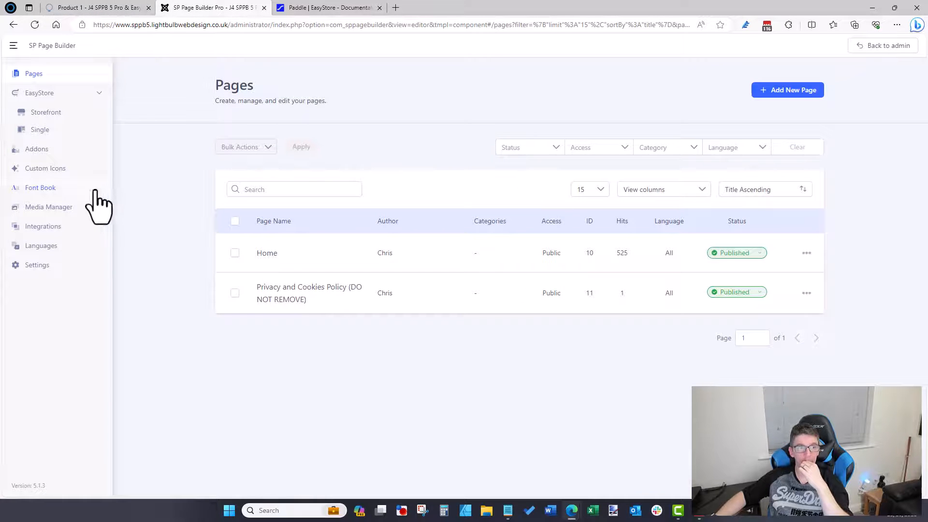
Step: Switch on the Joomla Article integration and return to the Pages list
click(66, 228)
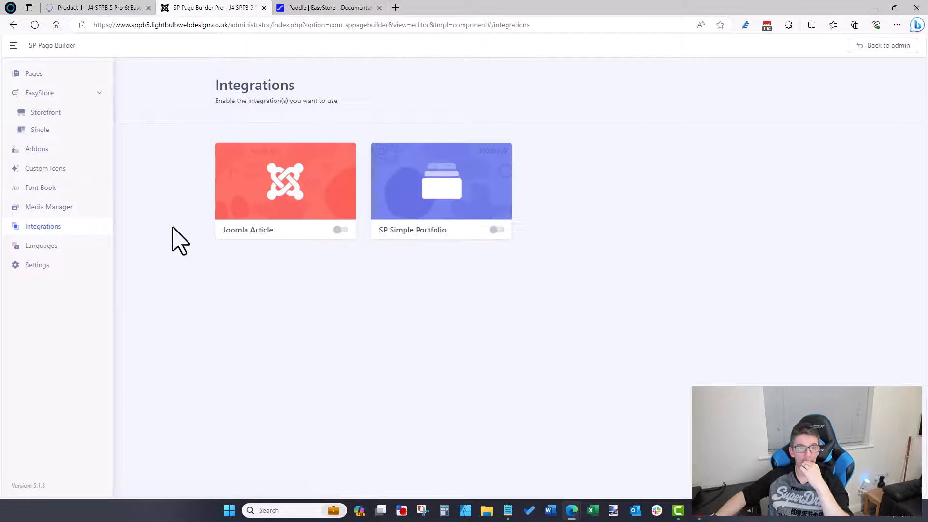
click(337, 231)
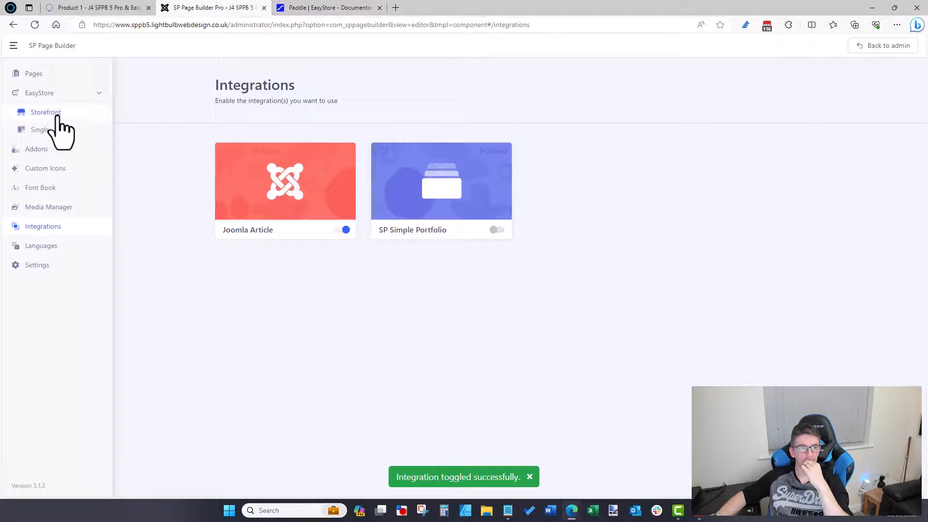
click(34, 74)
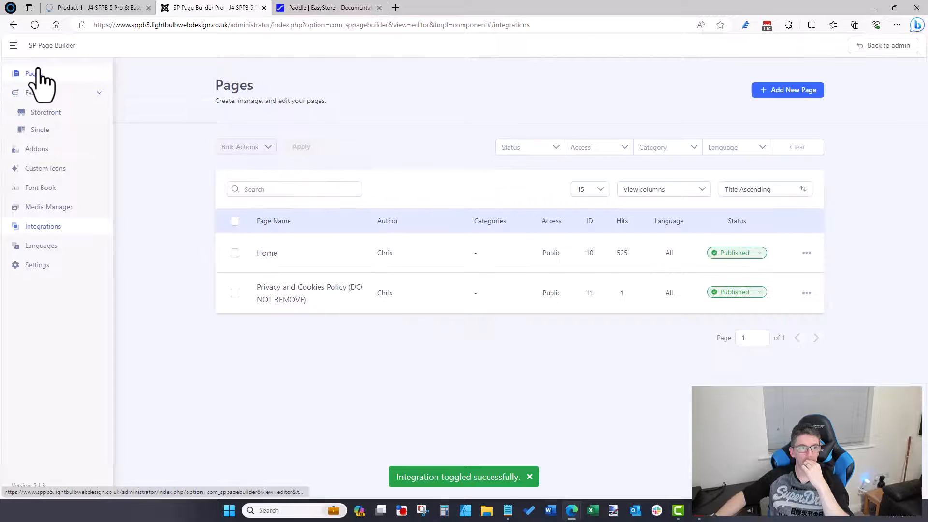
Step: Open Product 1 for editing from the EasyStore products list in Joomla Administrator
click(879, 46)
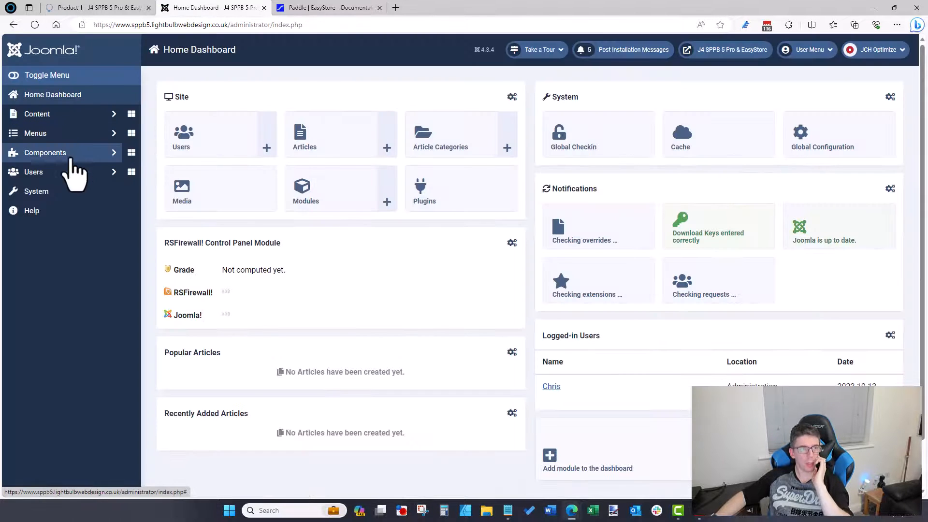
click(69, 153)
click(68, 251)
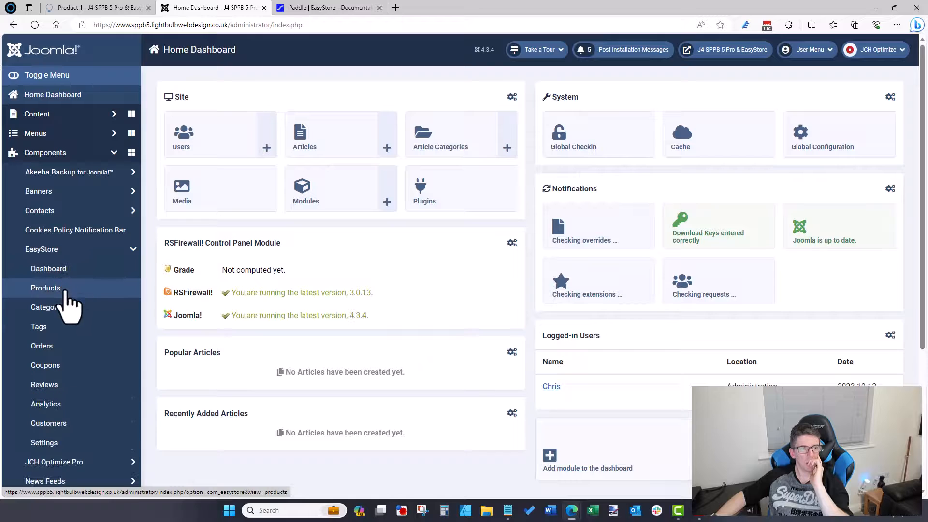
click(65, 289)
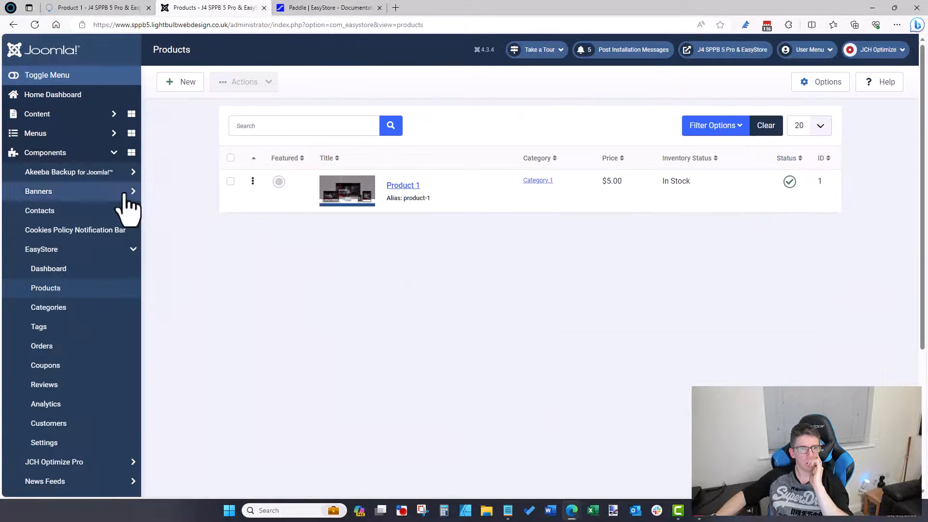
click(398, 186)
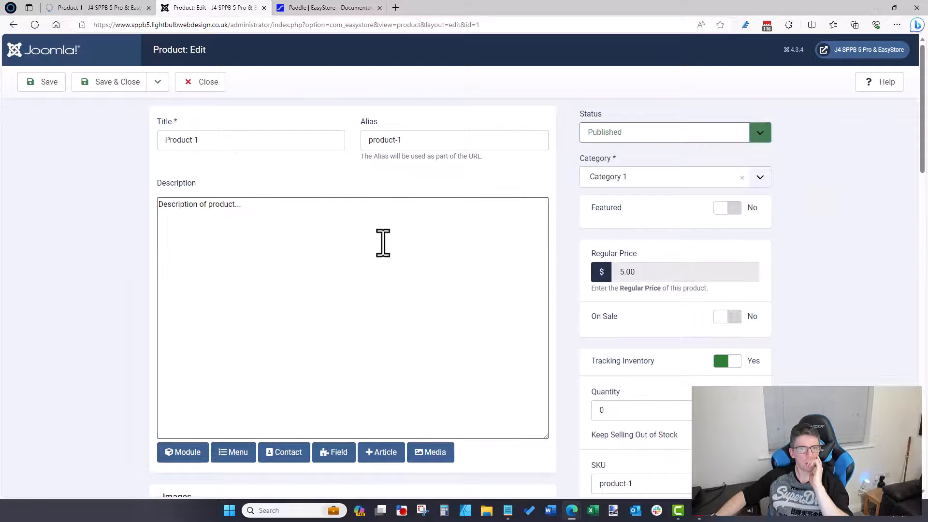
click(380, 241)
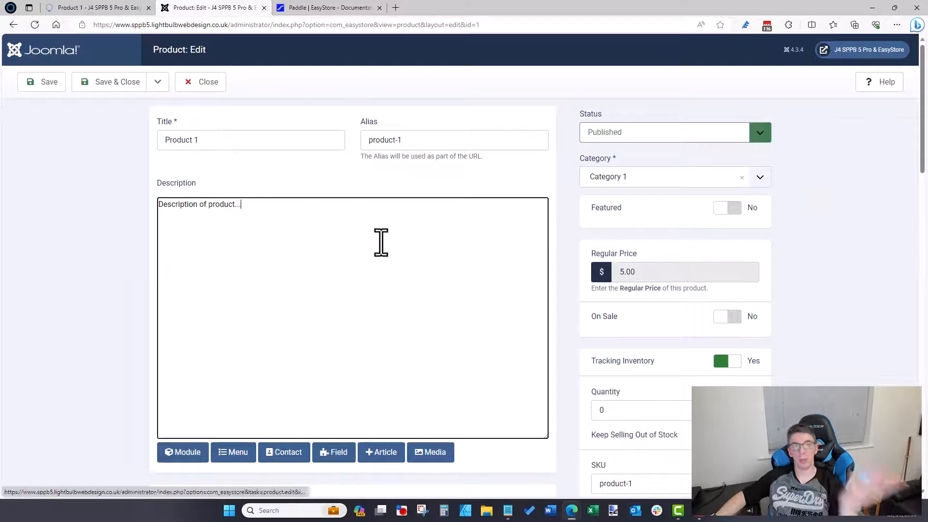
scroll(380, 241, down, 3)
scroll(381, 285, up, 3)
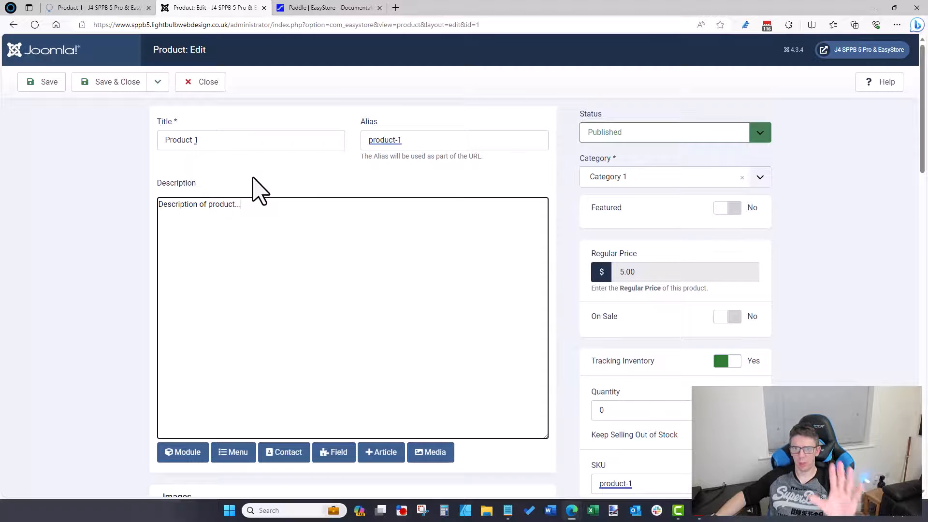
scroll(614, 217, down, 9)
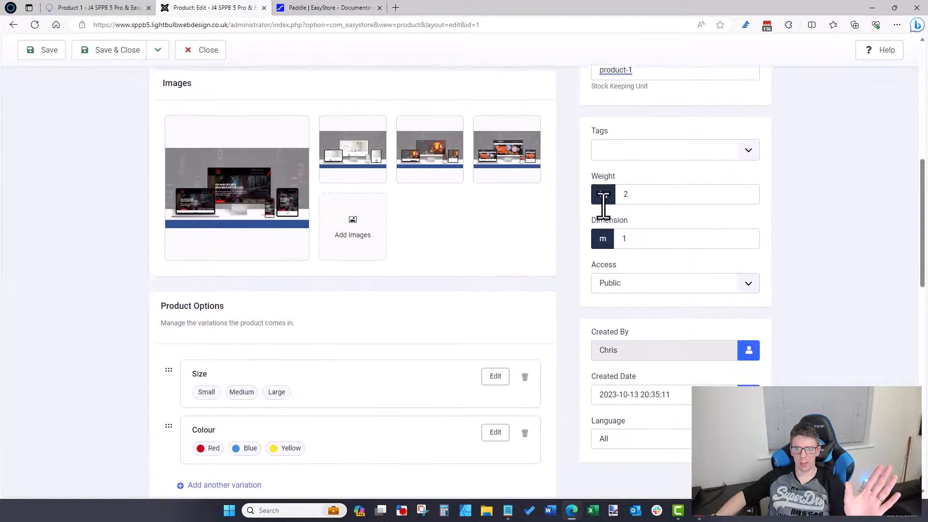
scroll(604, 207, down, 3)
scroll(598, 203, down, 12)
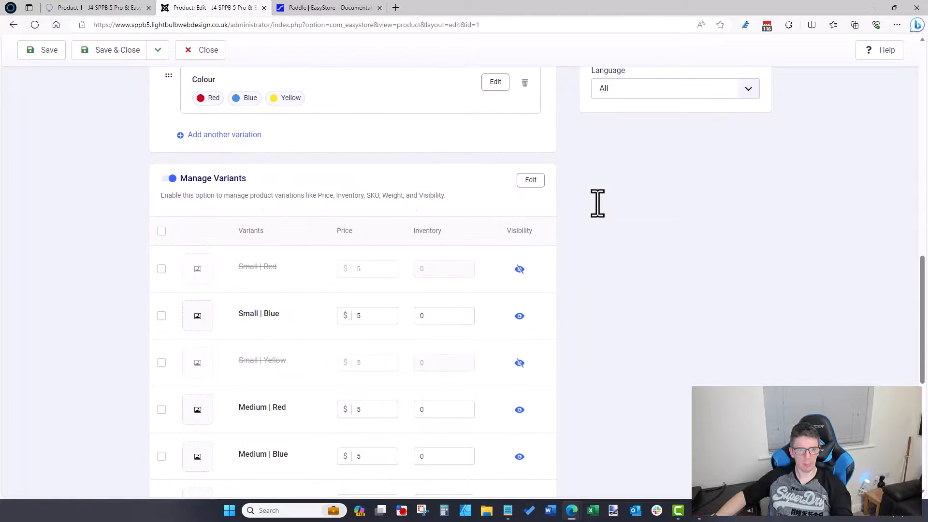
scroll(596, 203, up, 7)
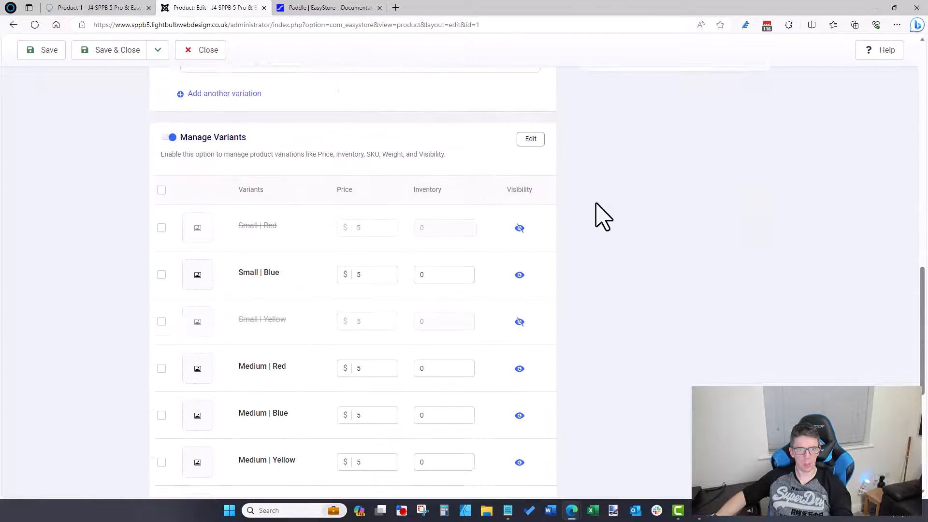
Step: Set inventory to 1 for each variant, including Medium Red/Blue/Yellow and Large Blue/Yellow
drag(452, 294, 322, 294)
text(1)
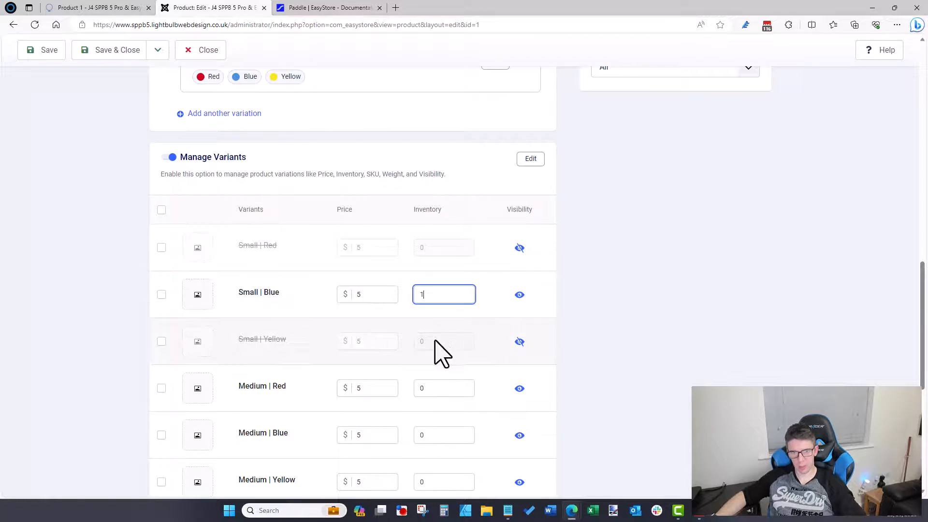
double_click(457, 389)
text(1)
double_click(437, 434)
text(1)
scroll(439, 391, down, 3)
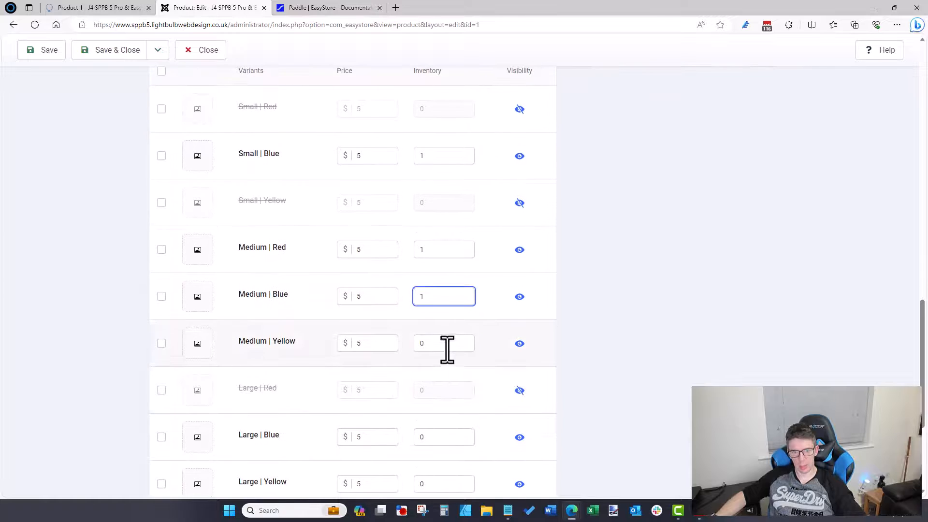
double_click(445, 344)
text(1)
double_click(451, 436)
text(1)
scroll(428, 339, down, 4)
double_click(425, 276)
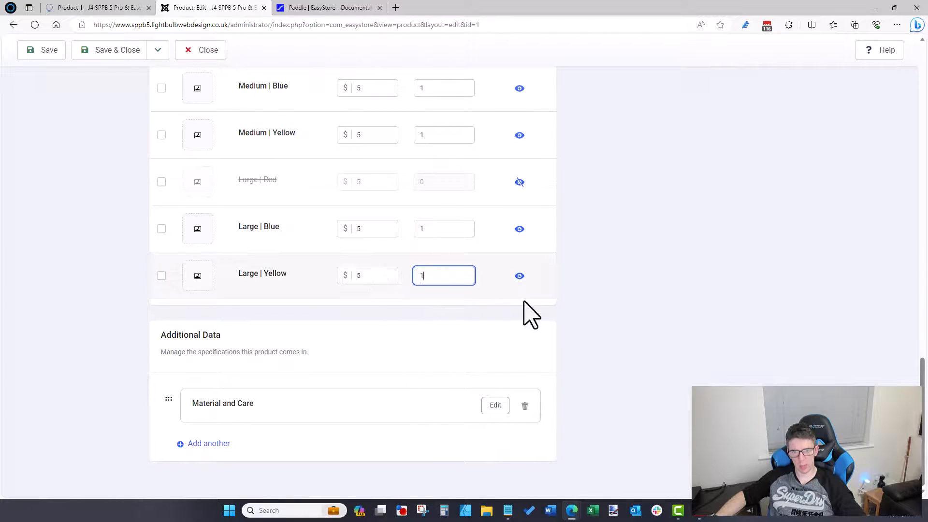
text(1)
scroll(767, 325, up, 15)
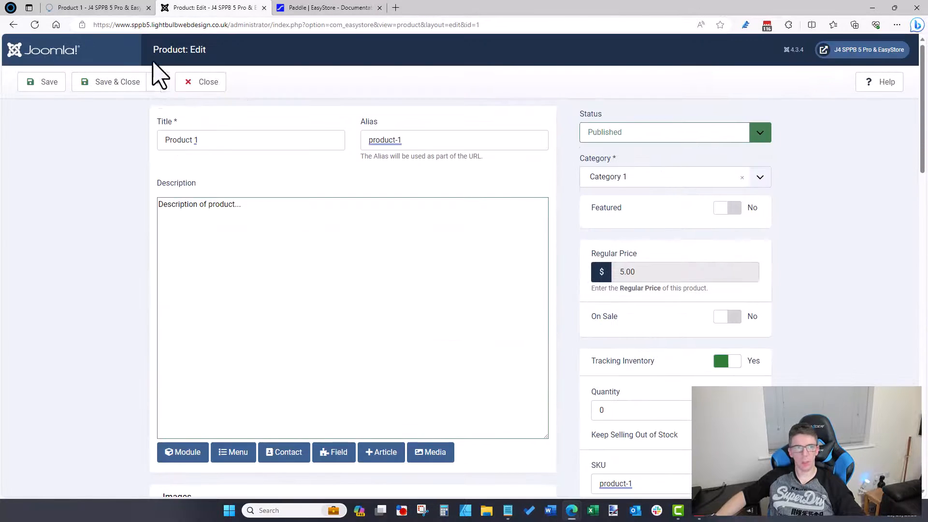
Step: Save the stock levels, reload the product page and add a small Blue Product 1 to the cart
click(141, 79)
click(94, 9)
click(178, 25)
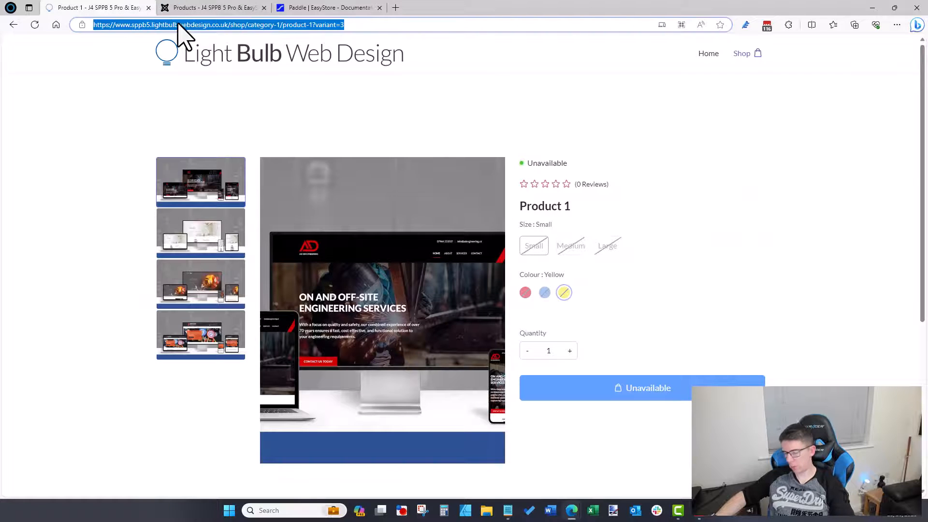
key(Return)
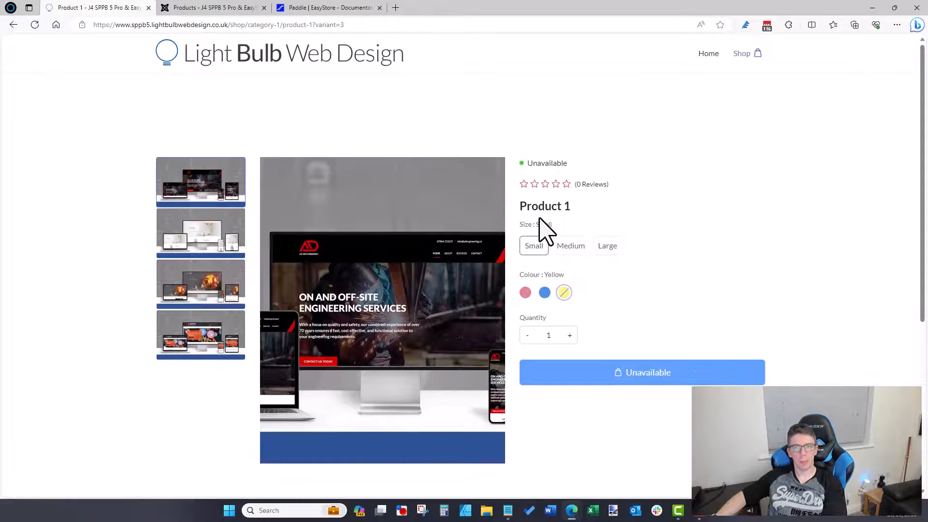
click(544, 293)
click(640, 379)
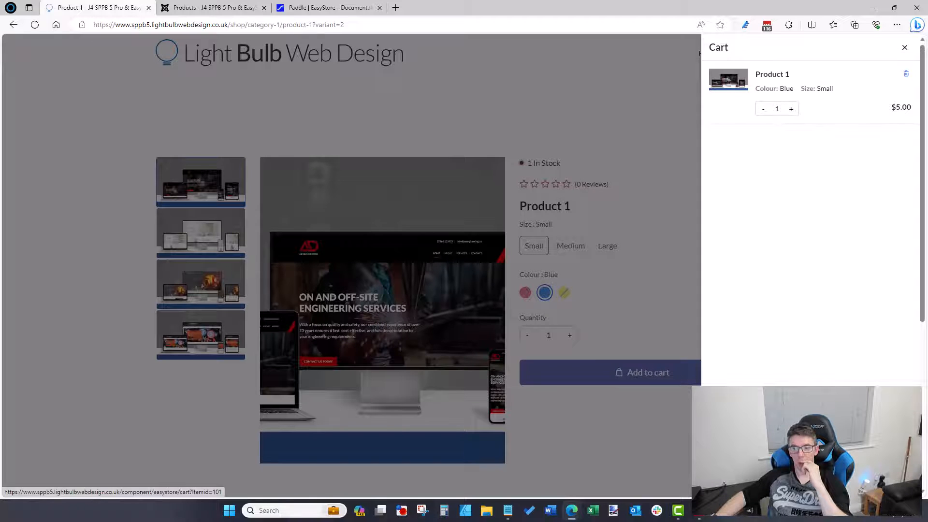
Step: View the full cart page, continue shopping, and go to the Shop page
click(810, 476)
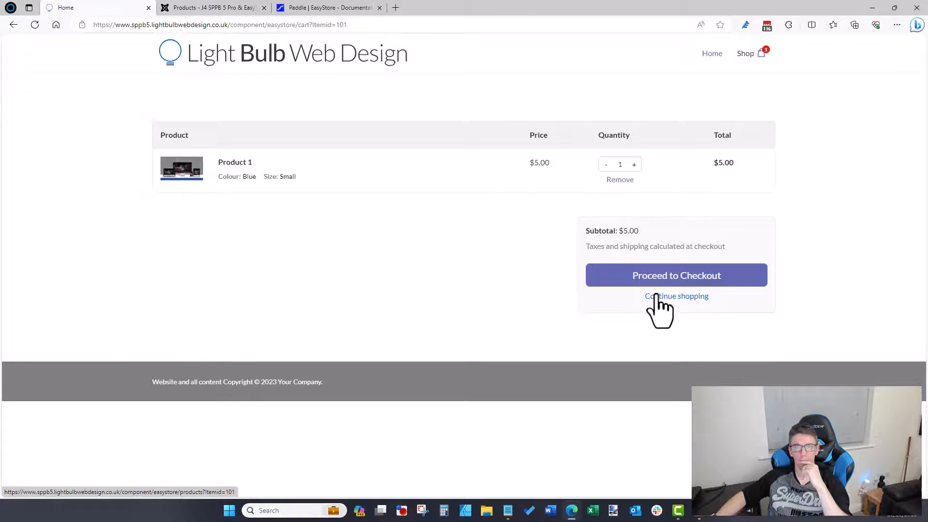
click(699, 297)
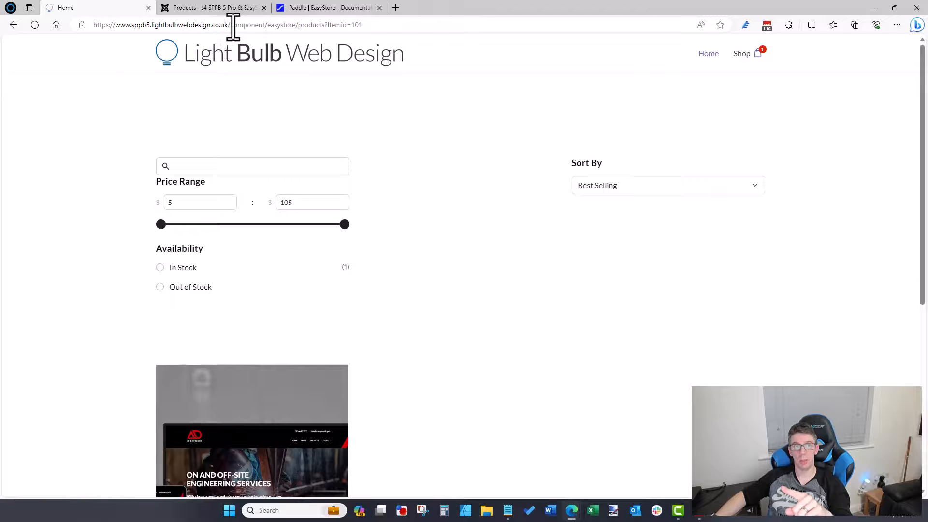
drag(231, 25, 466, 25)
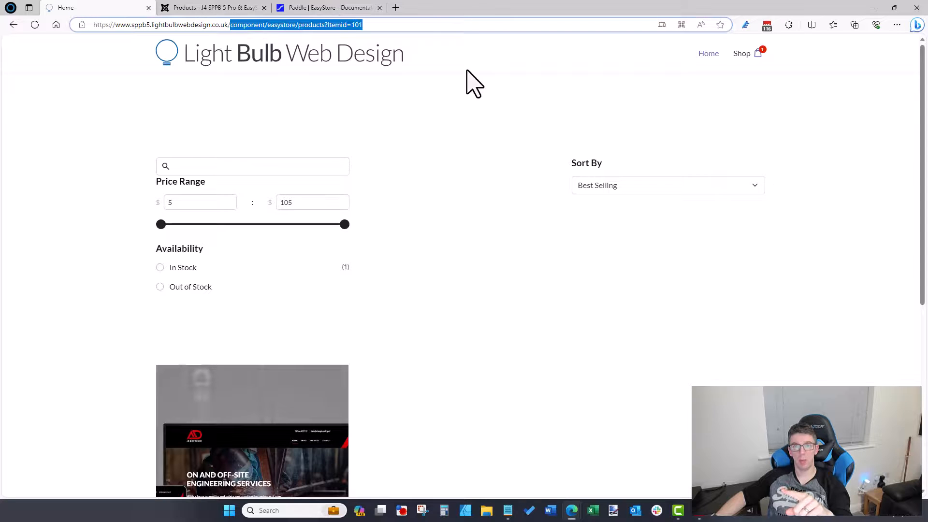
click(741, 54)
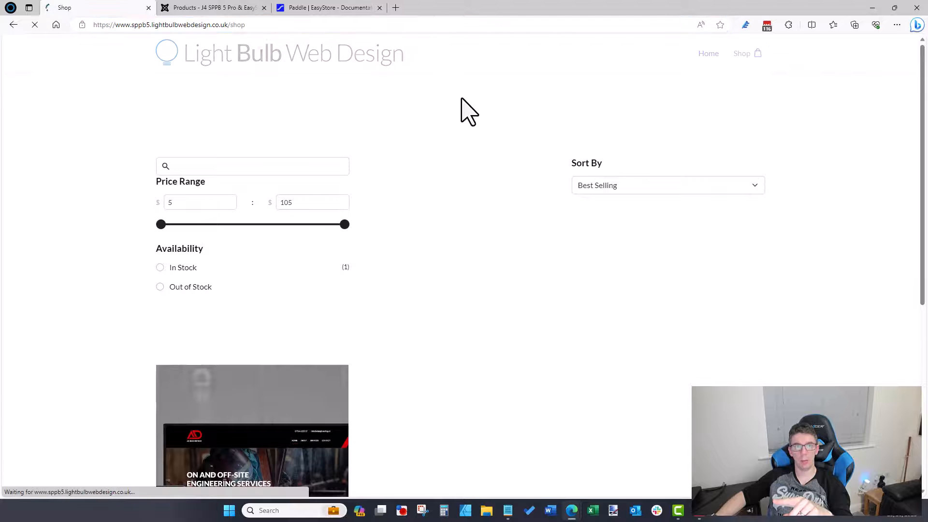
Step: Go from Home to Shop, then through the cart's Checkout to the customer login page, and back to admin Products
click(709, 56)
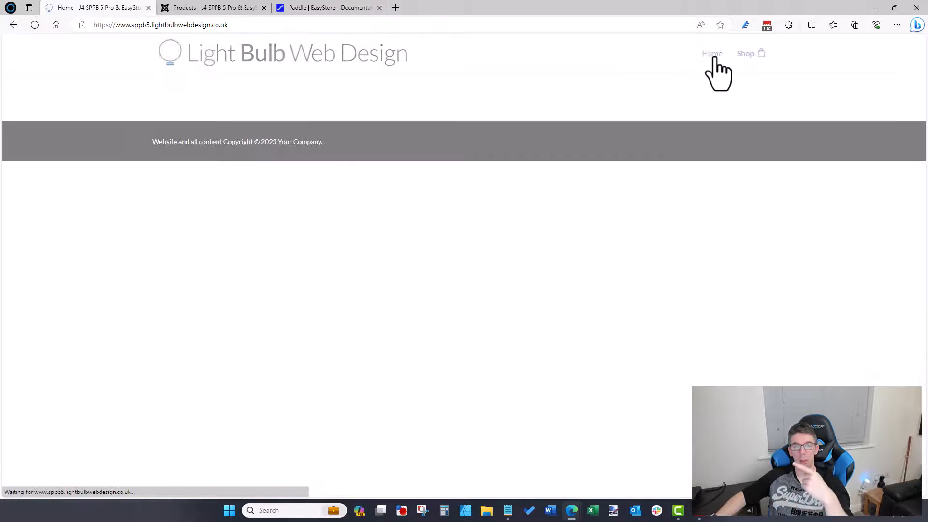
click(742, 56)
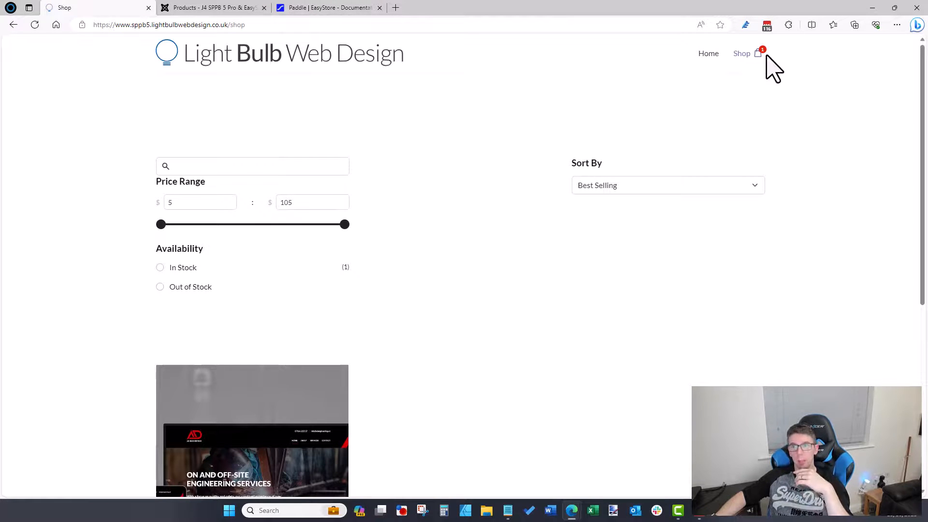
click(758, 54)
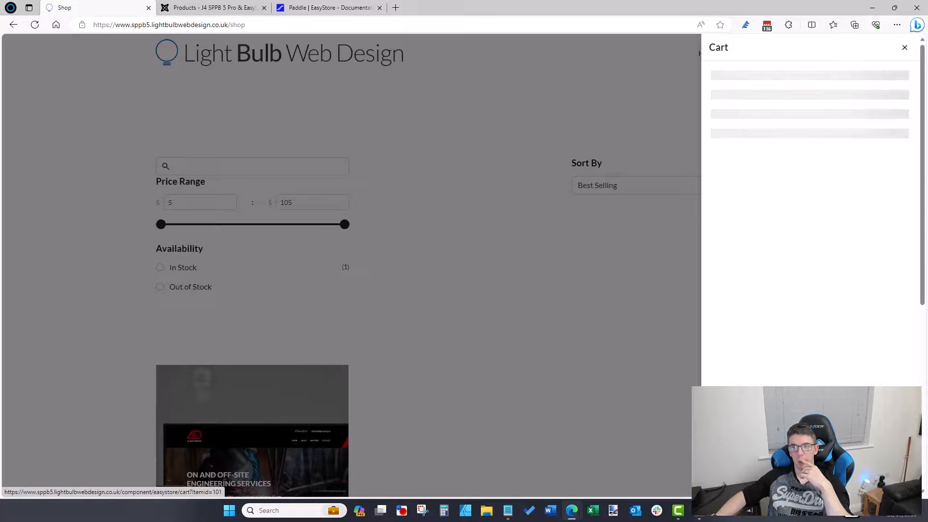
click(792, 473)
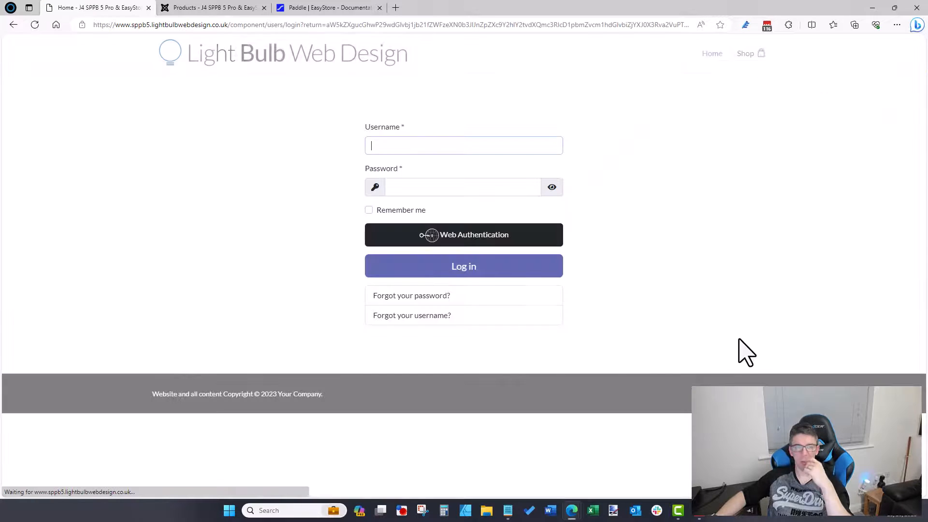
click(226, 4)
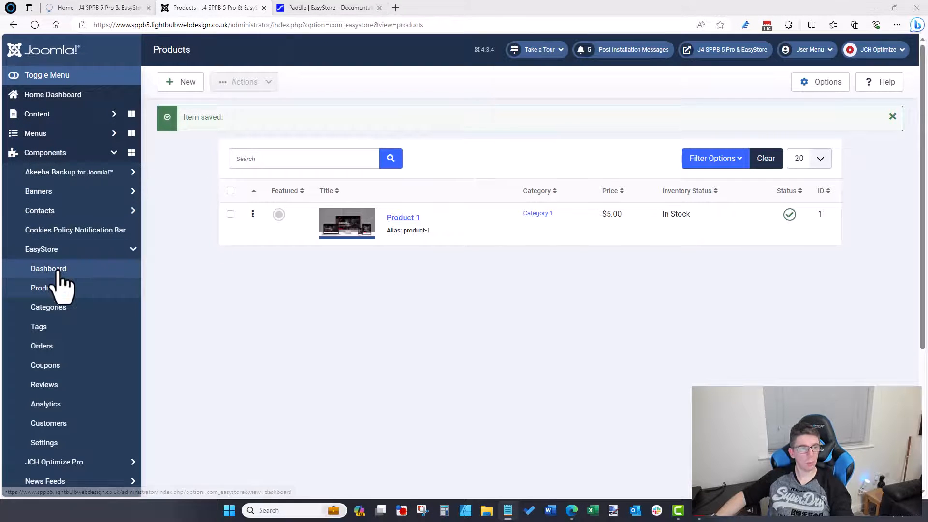
Step: Open EasyStore Settings via Customers and confirm the store currency stays US Dollar
click(86, 424)
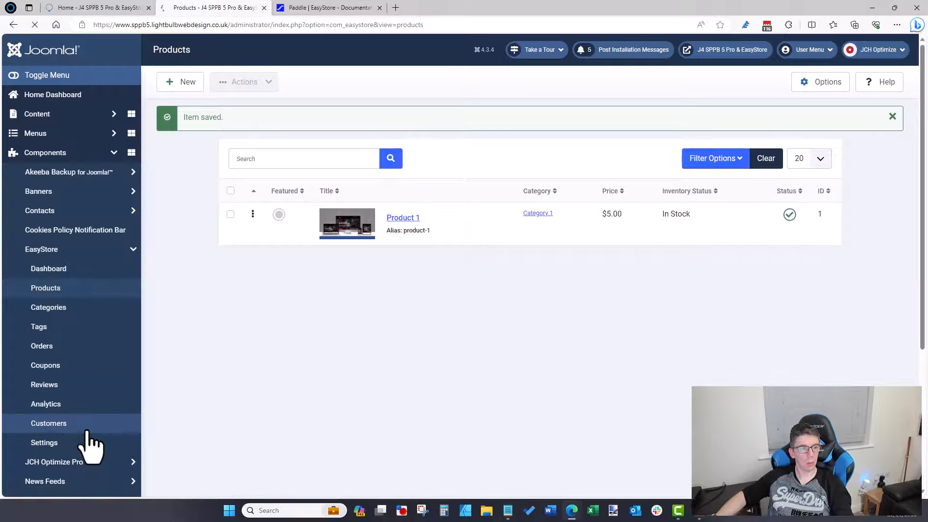
click(86, 444)
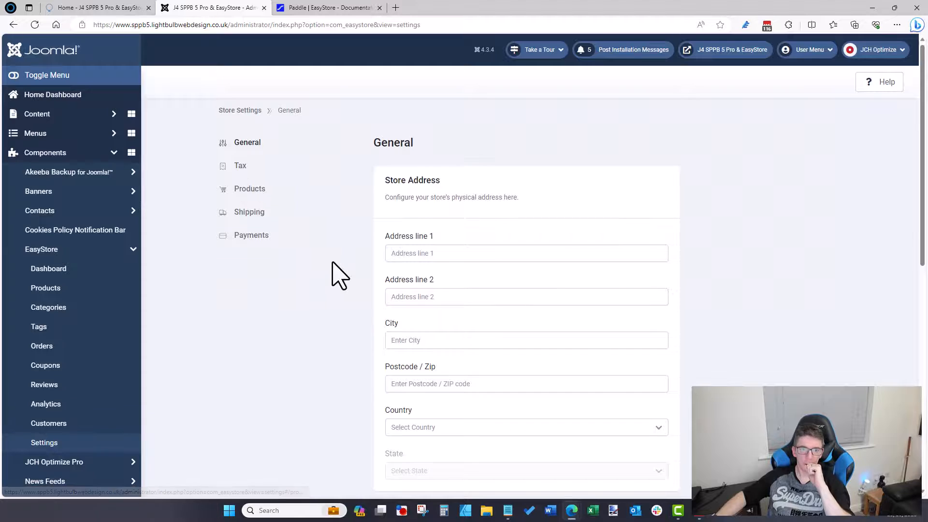
scroll(332, 263, down, 5)
scroll(338, 275, down, 4)
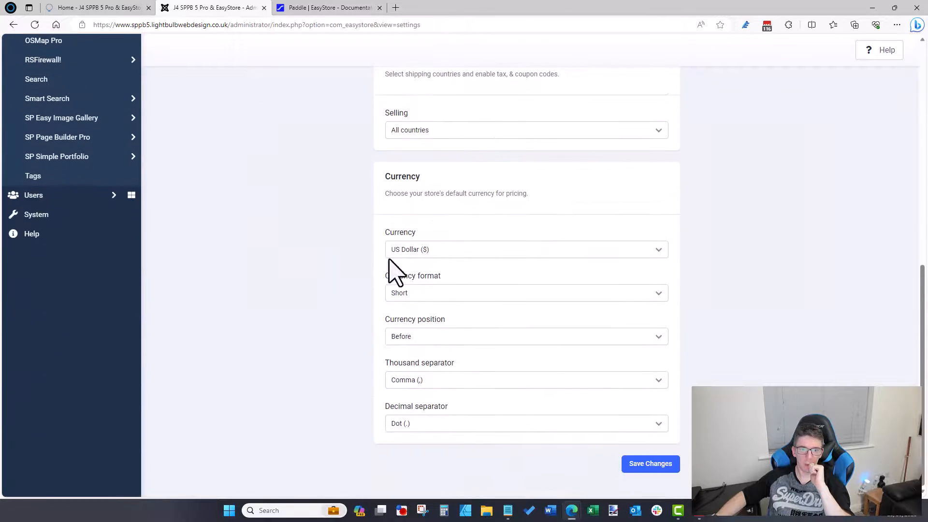
click(441, 248)
click(315, 270)
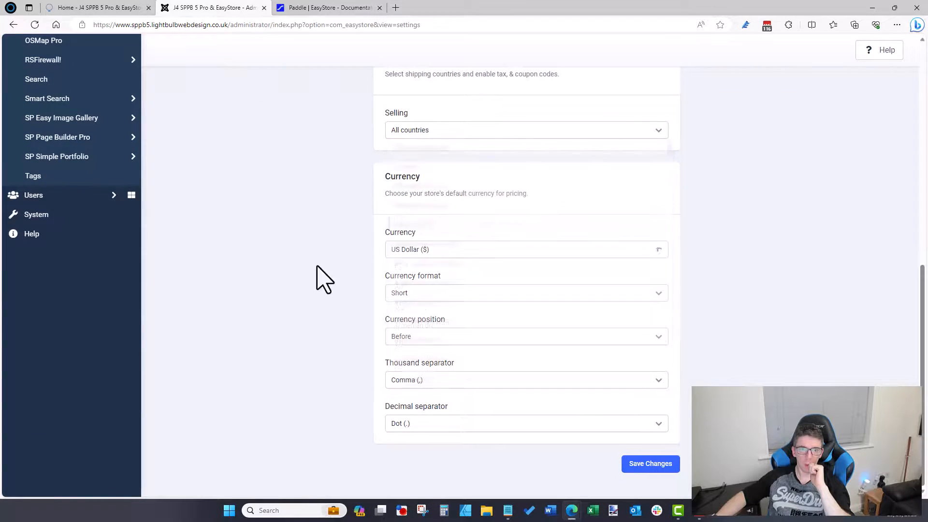
scroll(334, 282, up, 10)
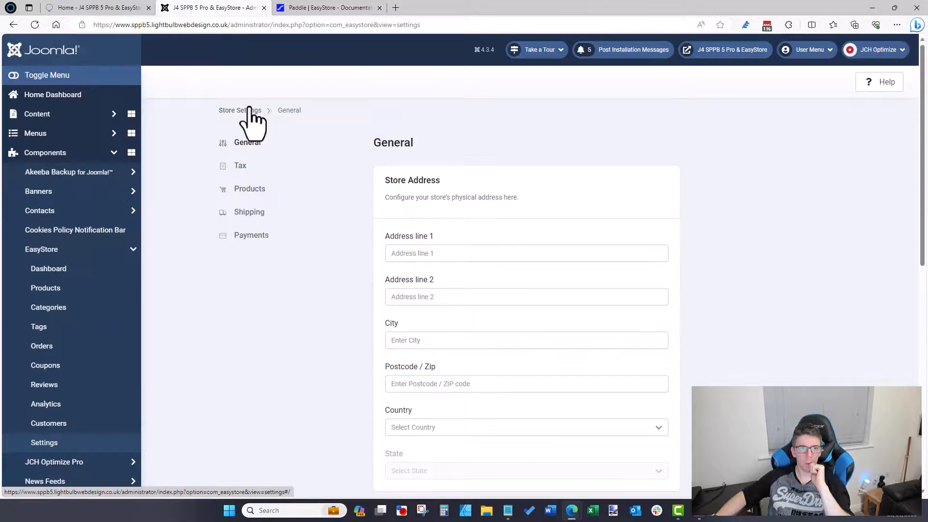
Step: Save the Products settings with Shop as shop page, Kilogram weight and Meter dimension units
click(249, 189)
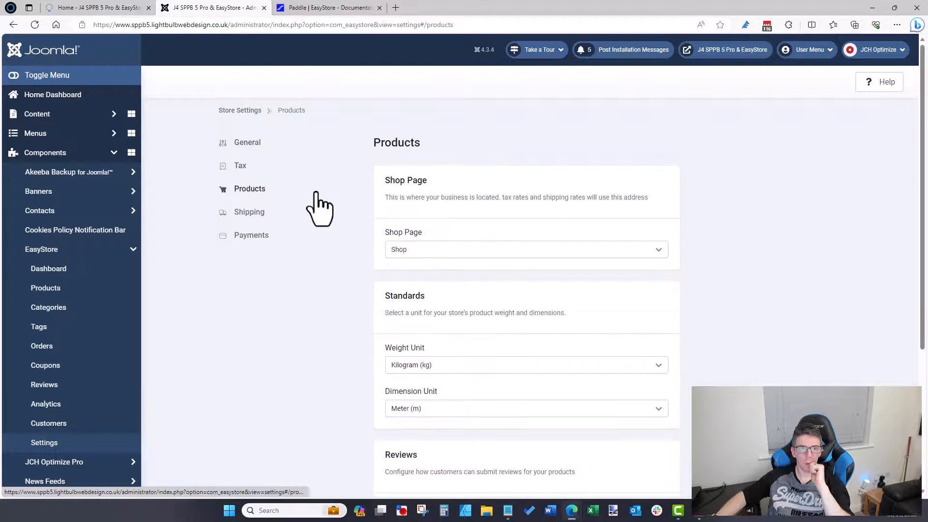
scroll(317, 207, down, 4)
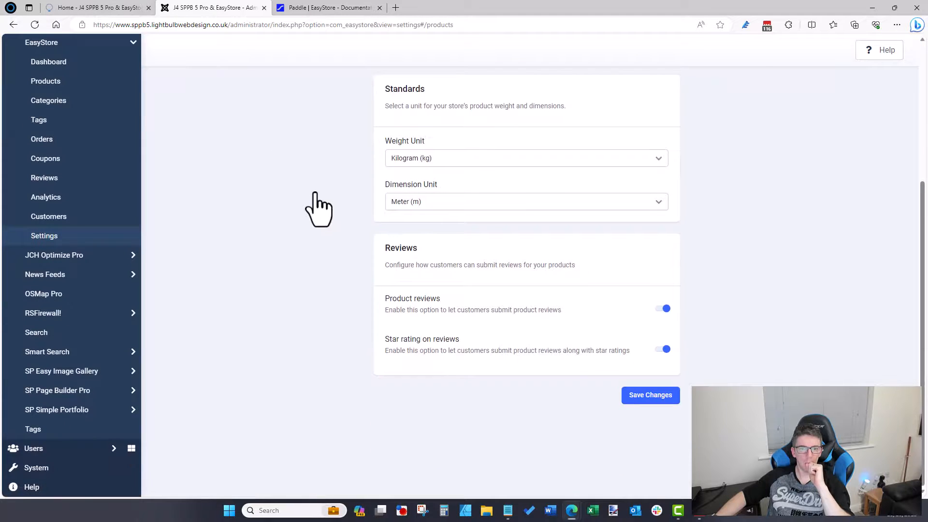
scroll(319, 206, up, 4)
scroll(320, 205, down, 4)
click(649, 393)
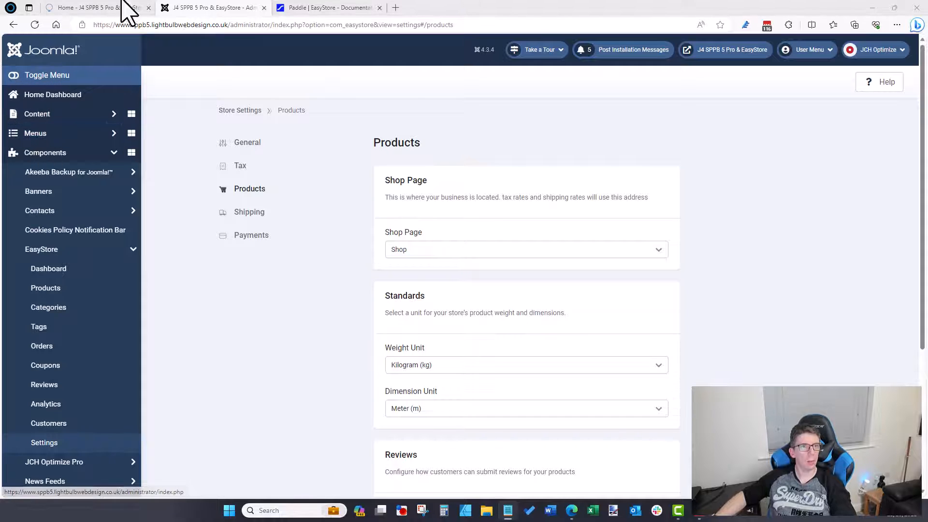
Step: Glance at the front-end login page, then bring up the Paddle documentation
click(104, 8)
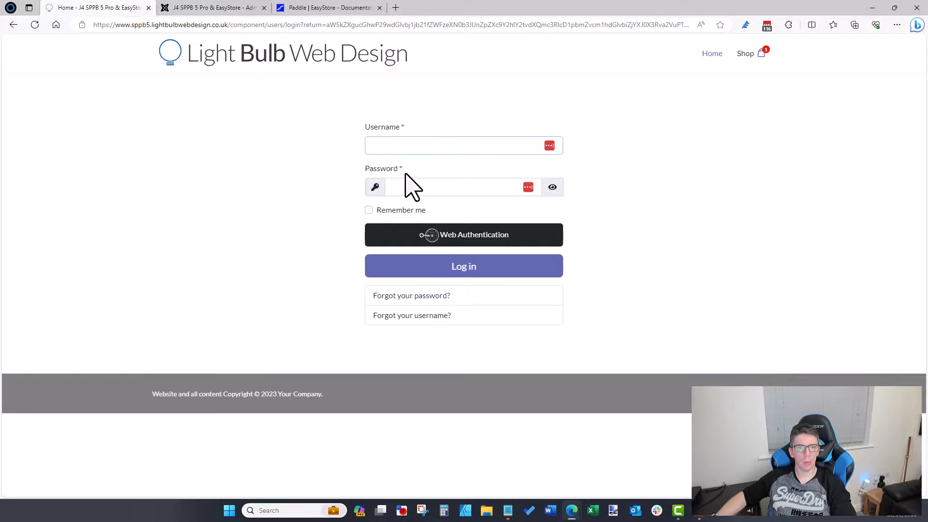
click(231, 9)
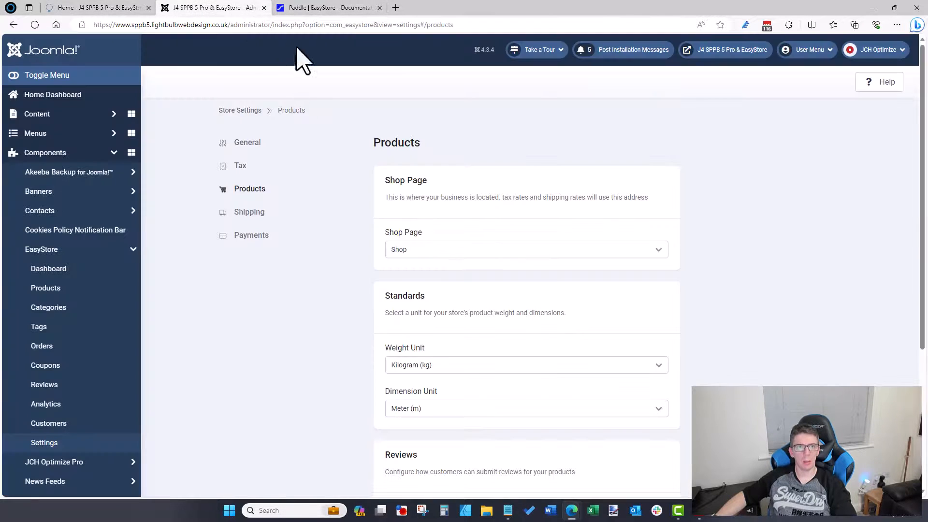
click(309, 7)
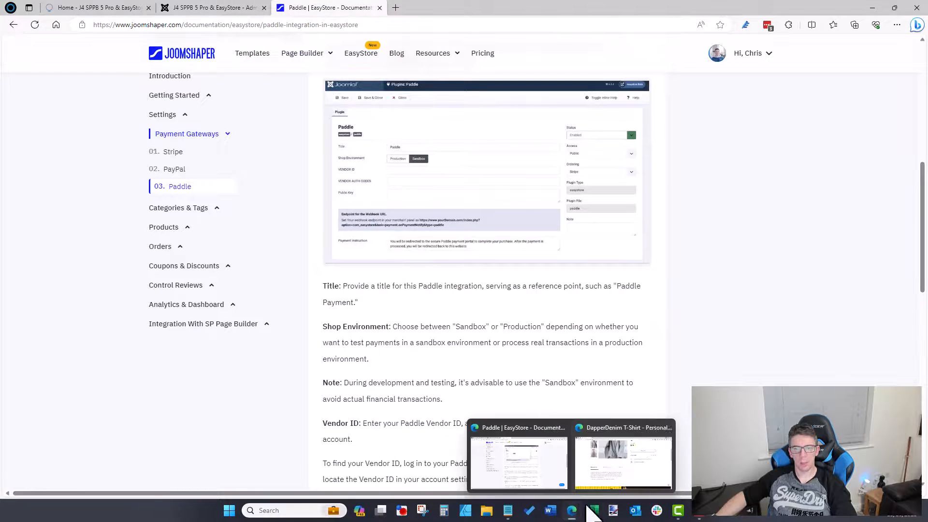
Step: Add the DapperDenim T-Shirt to the Allura demo cart, proceed to the checkout login, then minimise the window
click(623, 459)
click(633, 133)
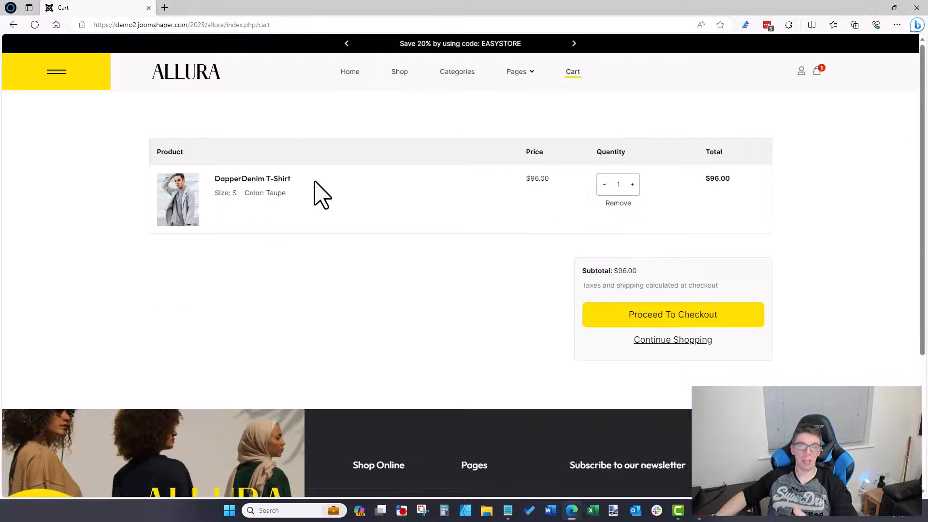
click(686, 316)
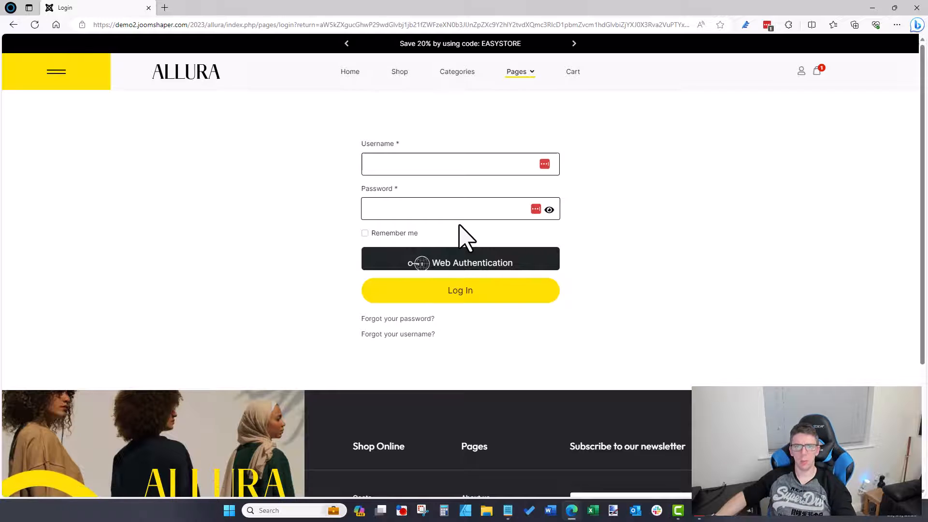
click(870, 8)
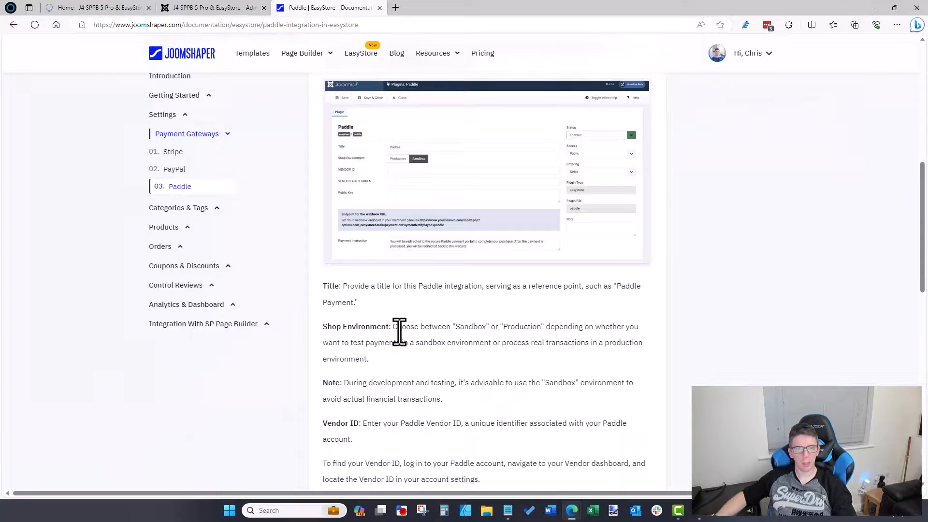
Step: Open the Creating Coupons guide under Coupons & Discounts in the docs sidebar
click(194, 266)
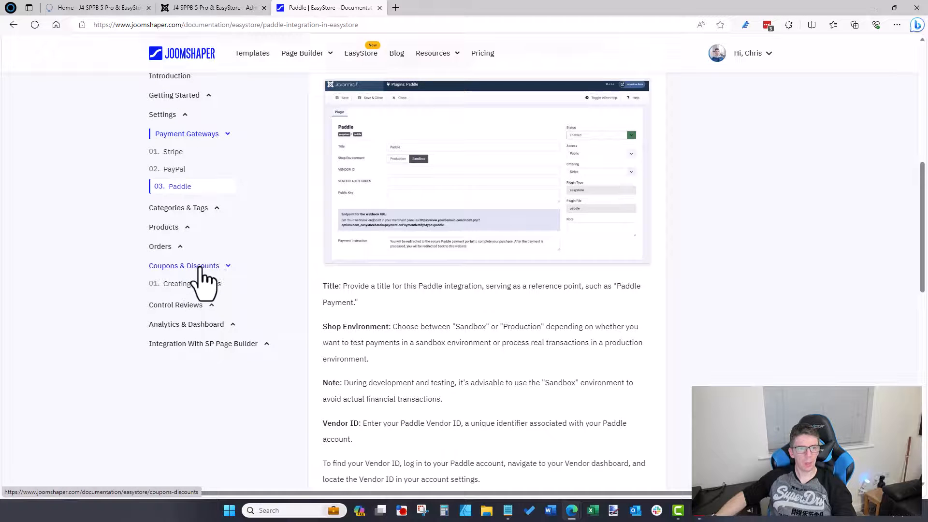
click(208, 305)
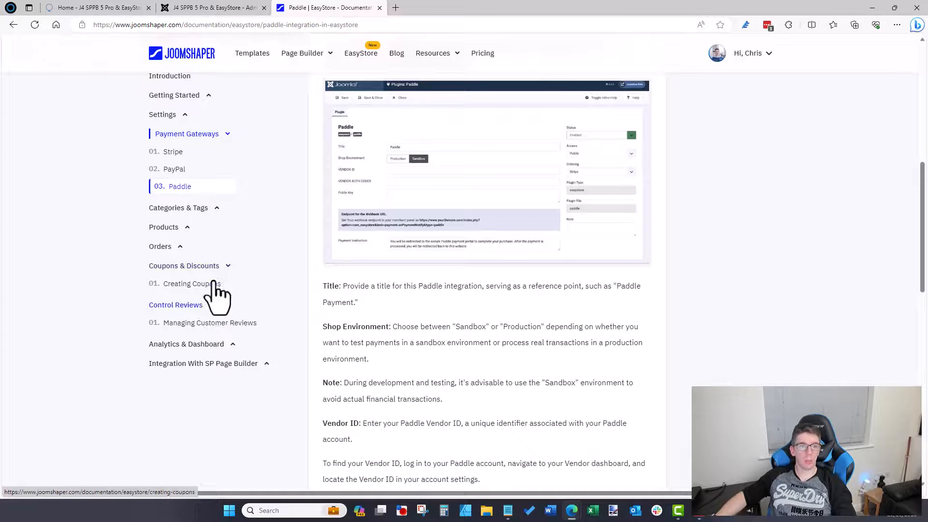
click(210, 284)
scroll(421, 182, down, 10)
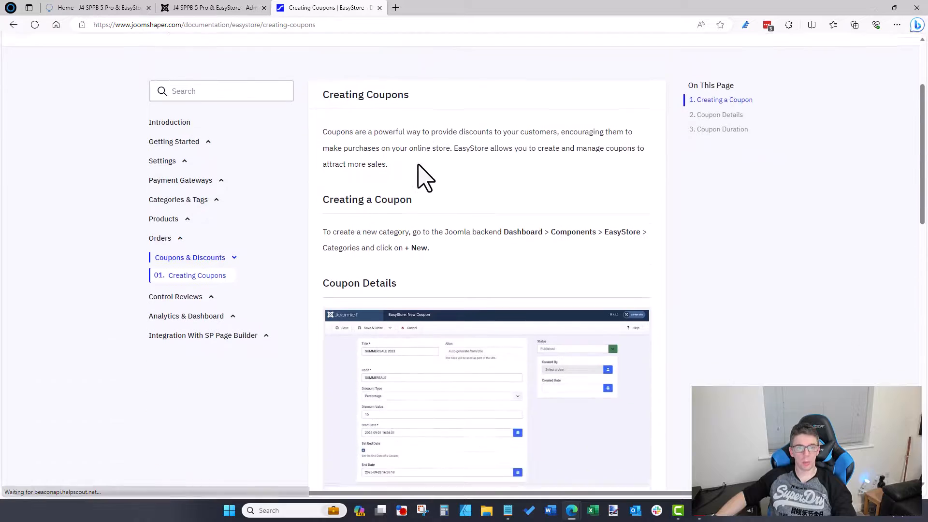
scroll(420, 179, down, 5)
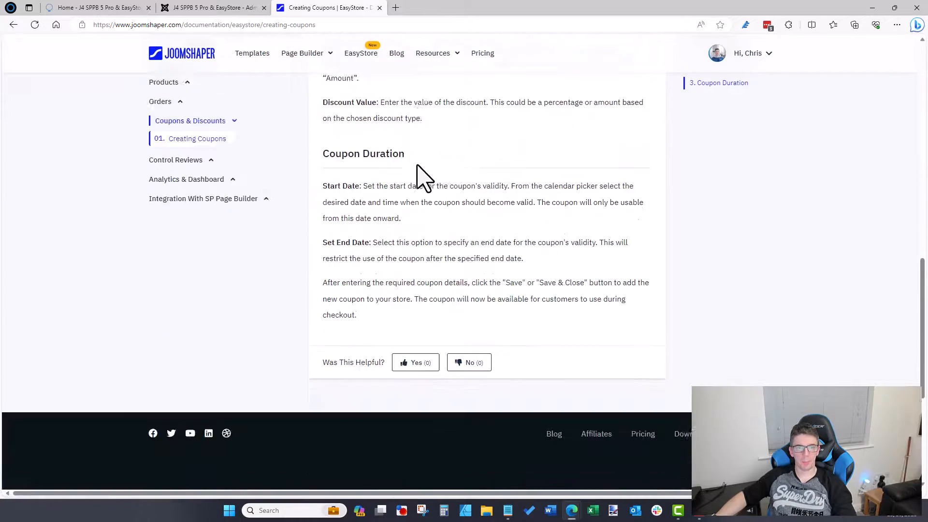
scroll(416, 174, up, 15)
Step: Read through the Creating Coupons page, then return to the EasyStore settings in admin
scroll(417, 170, down, 5)
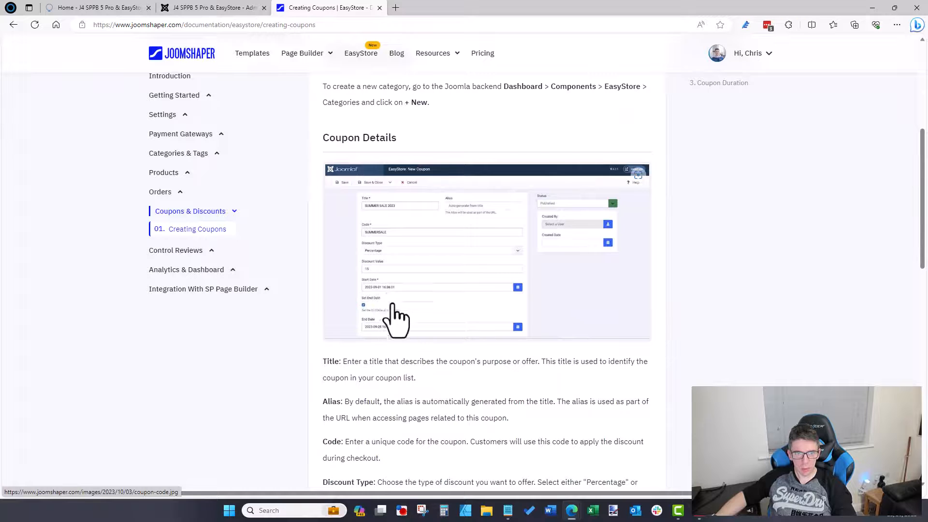
scroll(400, 329, down, 3)
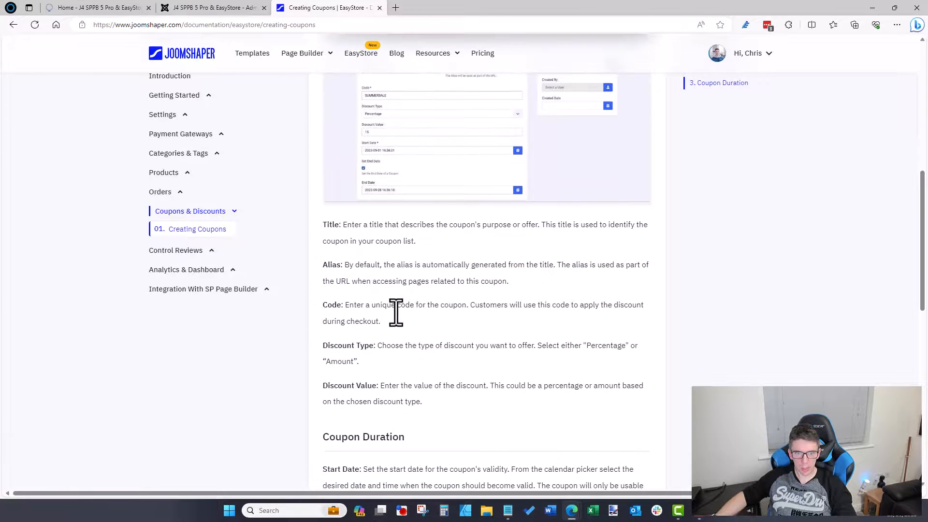
scroll(399, 319, down, 6)
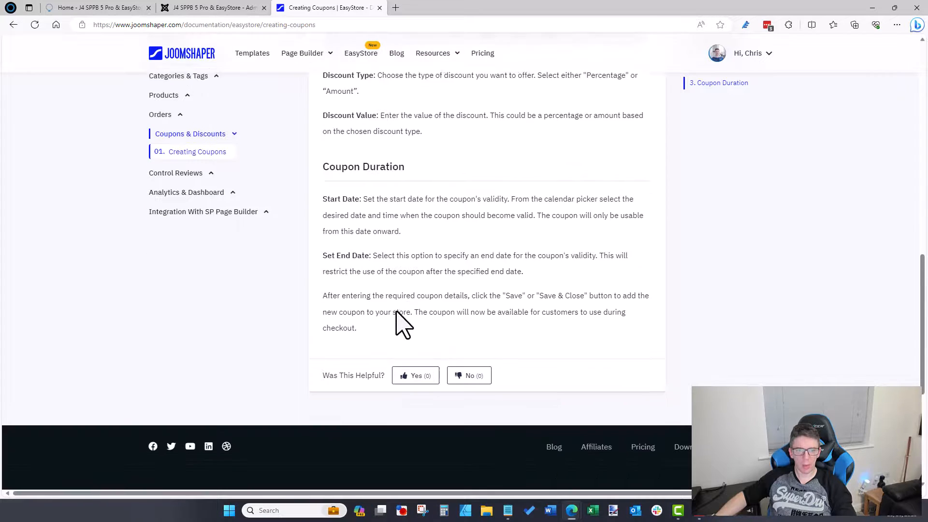
scroll(399, 324, up, 5)
scroll(400, 328, up, 1)
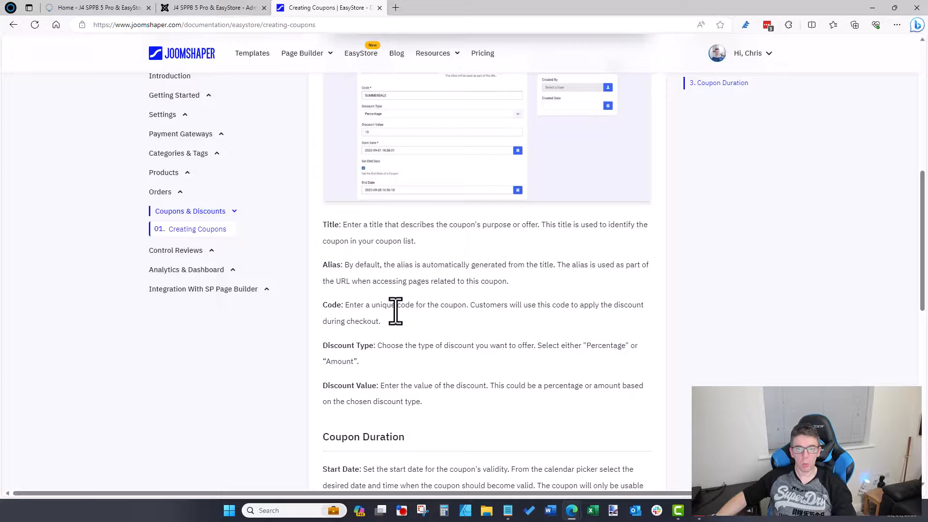
scroll(395, 310, up, 4)
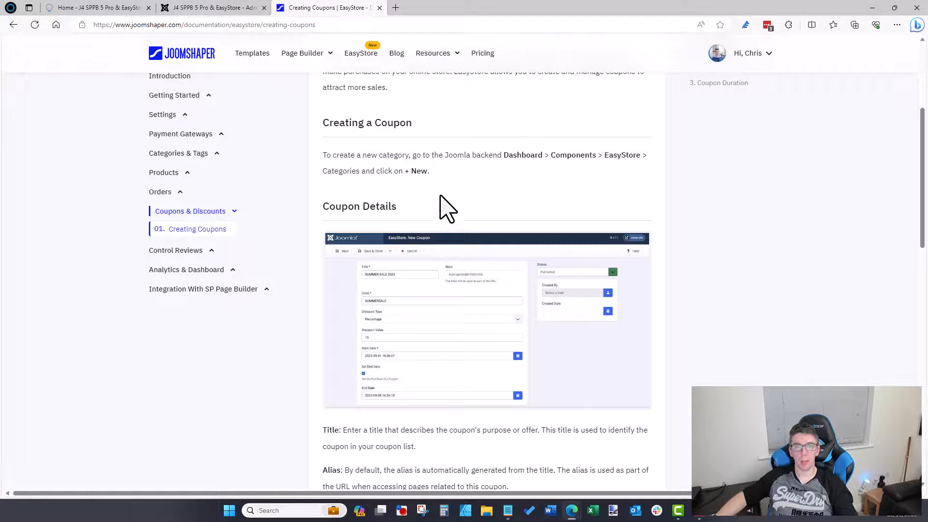
scroll(397, 179, up, 2)
click(213, 8)
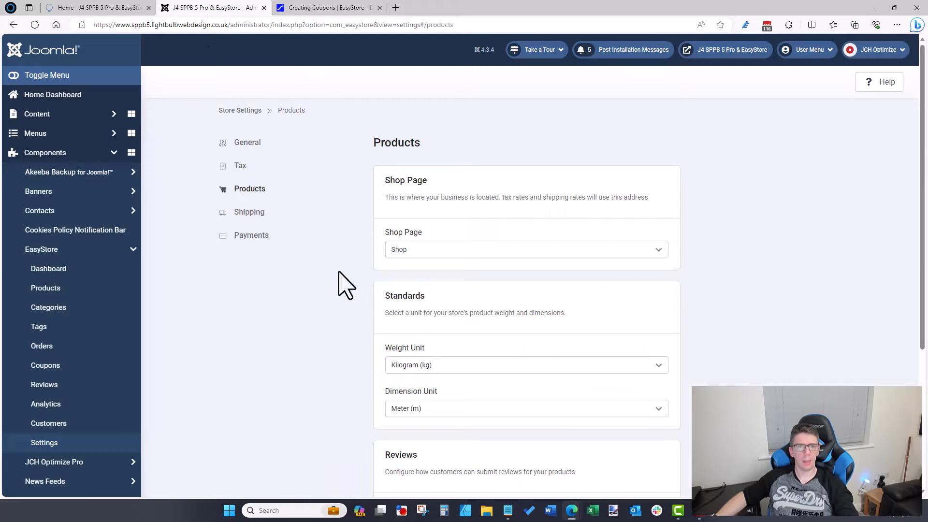
Step: Check the site login page, then open System > Global Configuration in the administrator
click(118, 8)
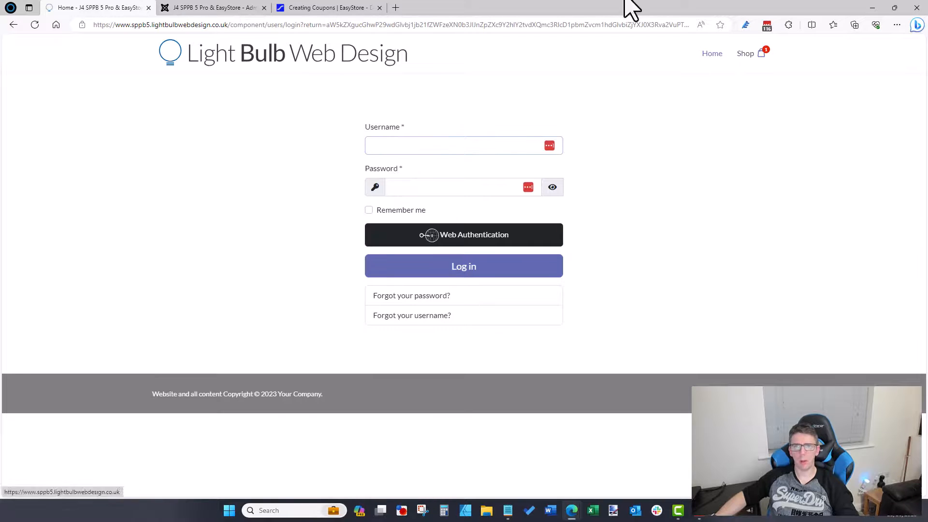
click(234, 12)
scroll(54, 290, down, 4)
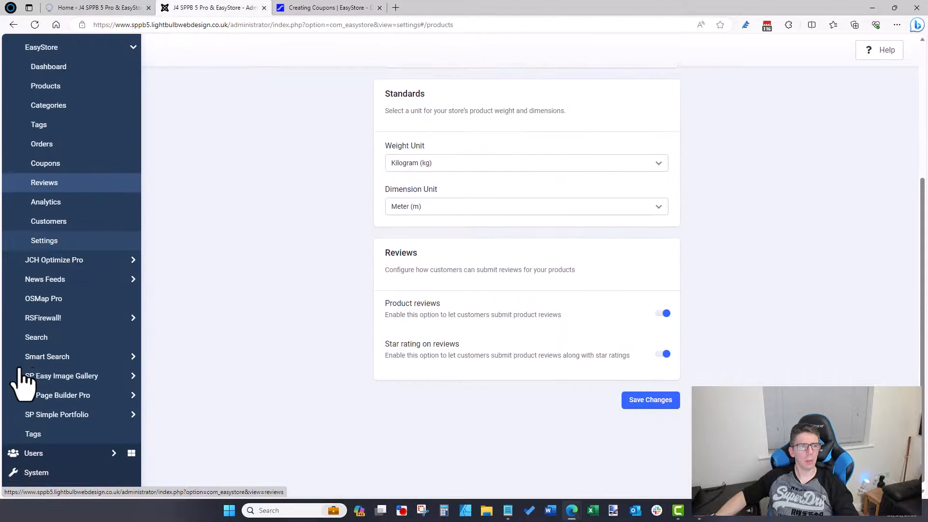
click(49, 467)
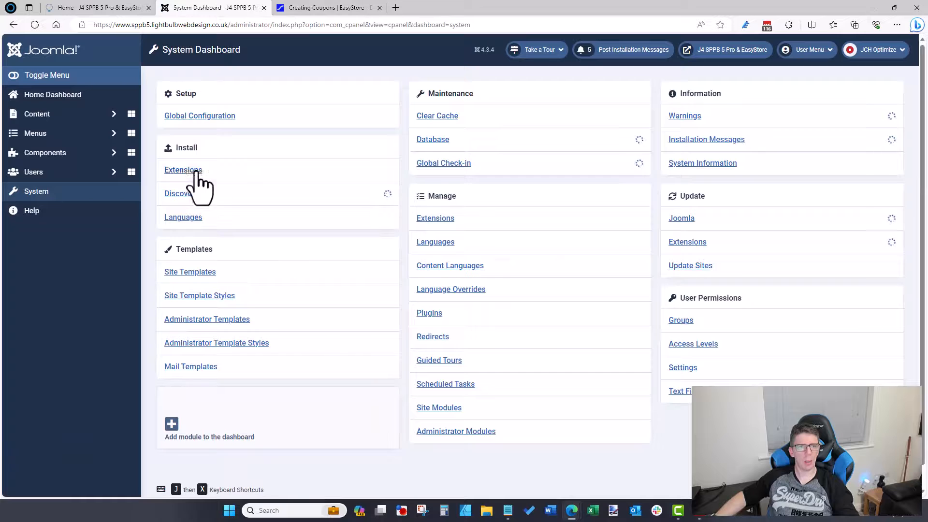
click(202, 118)
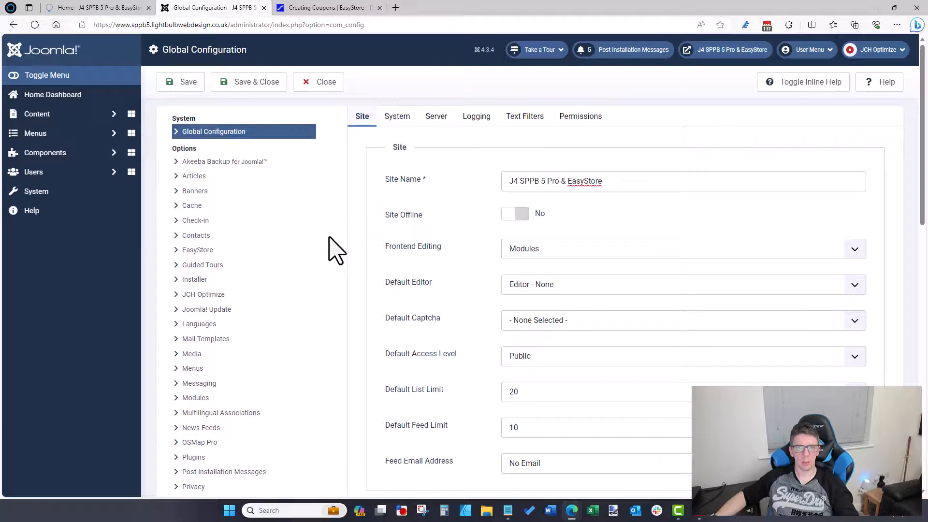
Step: Set Allow User Registration to Yes in the Users options, save, and view the site login page
scroll(337, 250, down, 9)
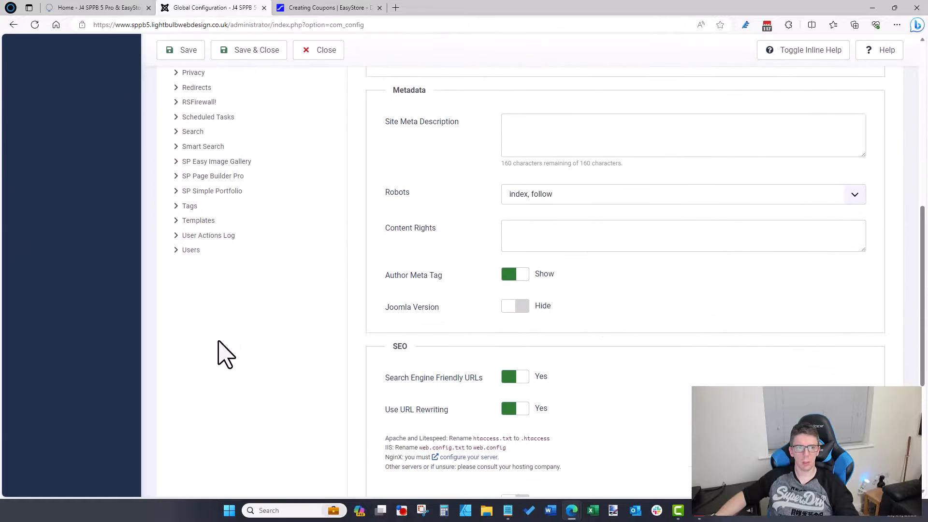
click(191, 249)
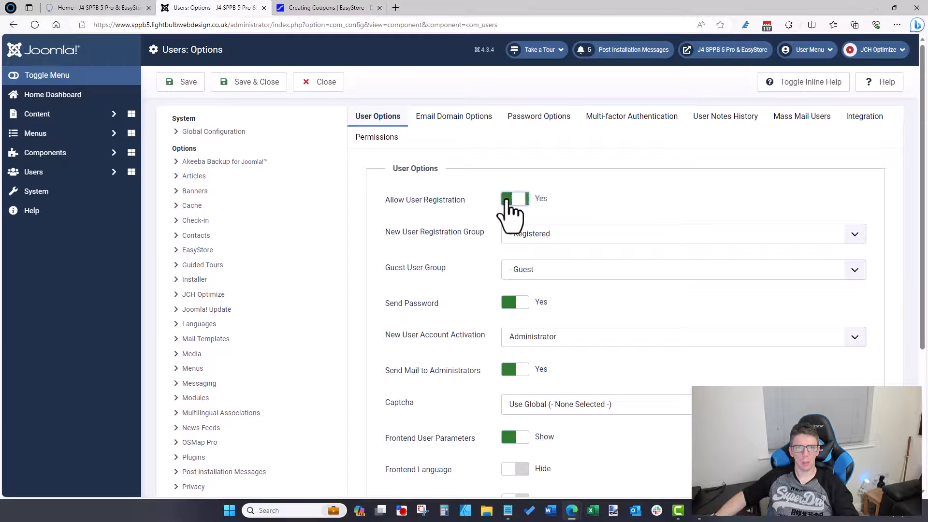
scroll(509, 213, down, 1)
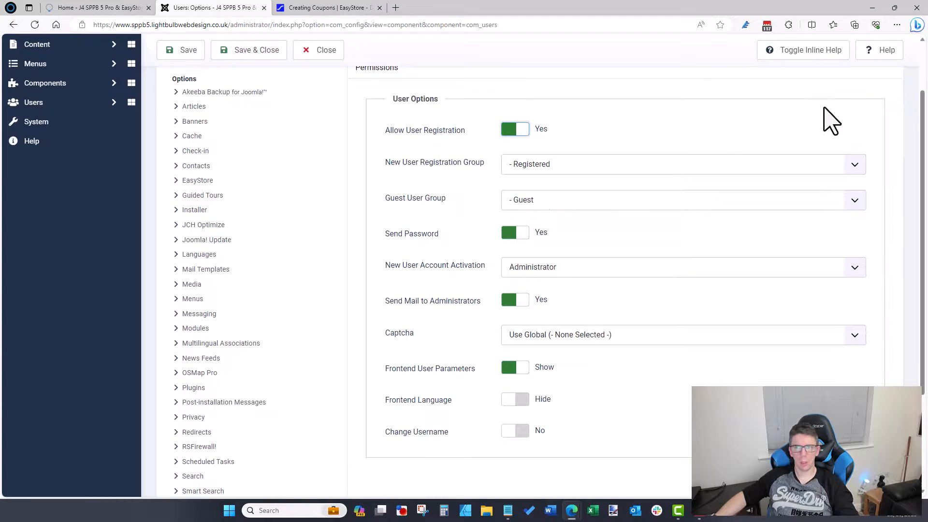
scroll(358, 208, up, 1)
click(179, 81)
click(121, 9)
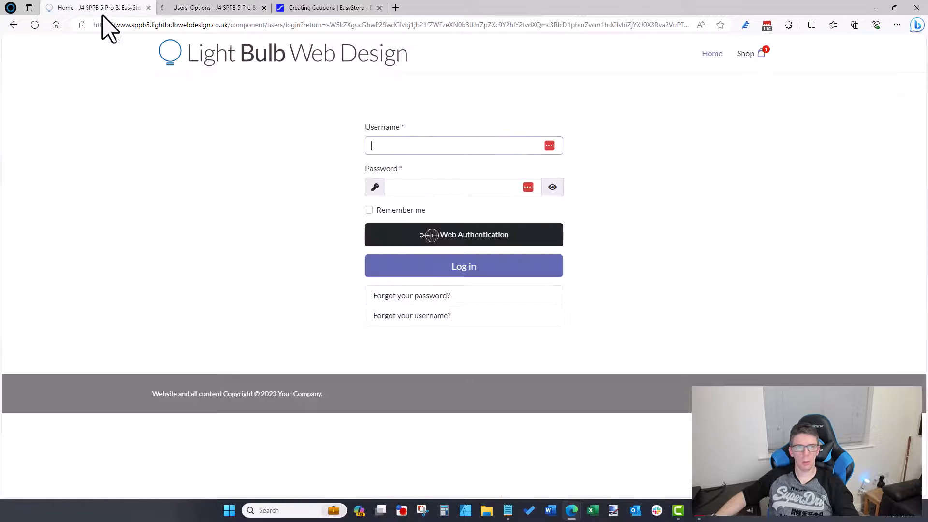
Step: Reload the login page and view the new account registration form via Don't have an account?
click(763, 54)
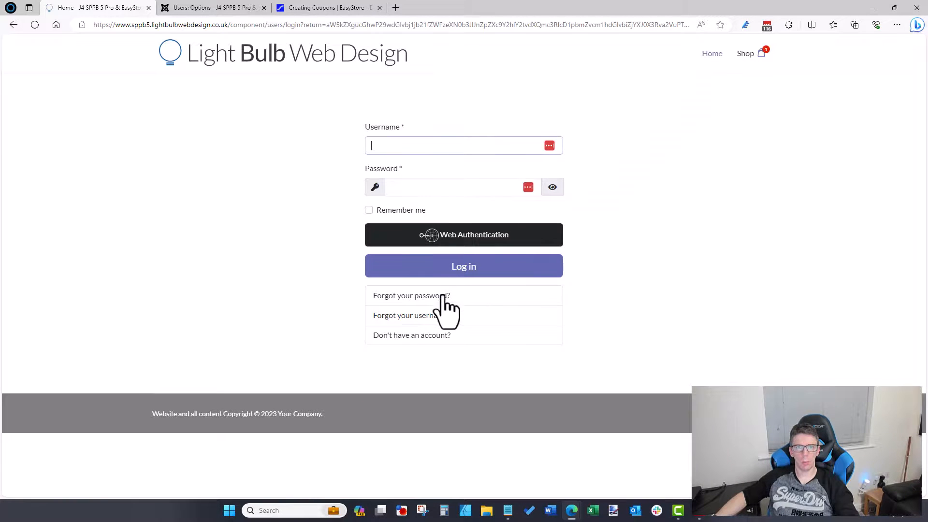
click(434, 336)
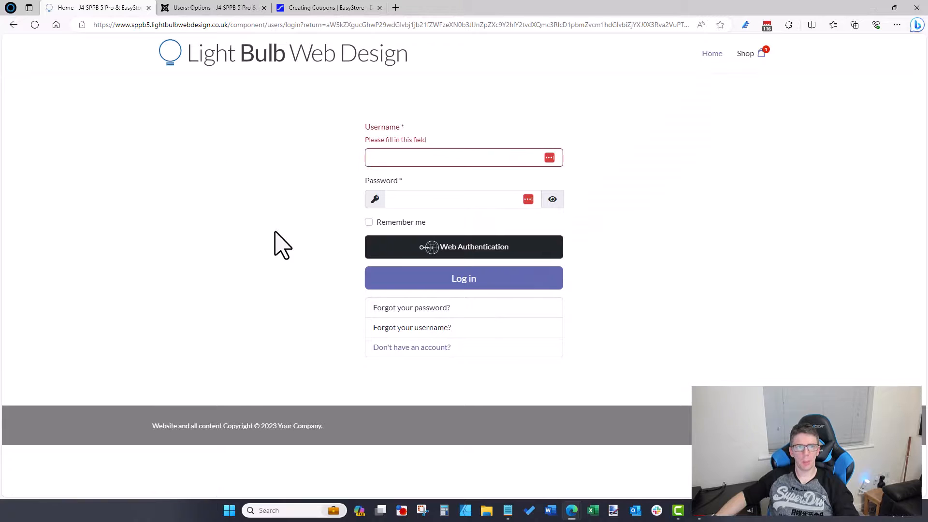
click(385, 349)
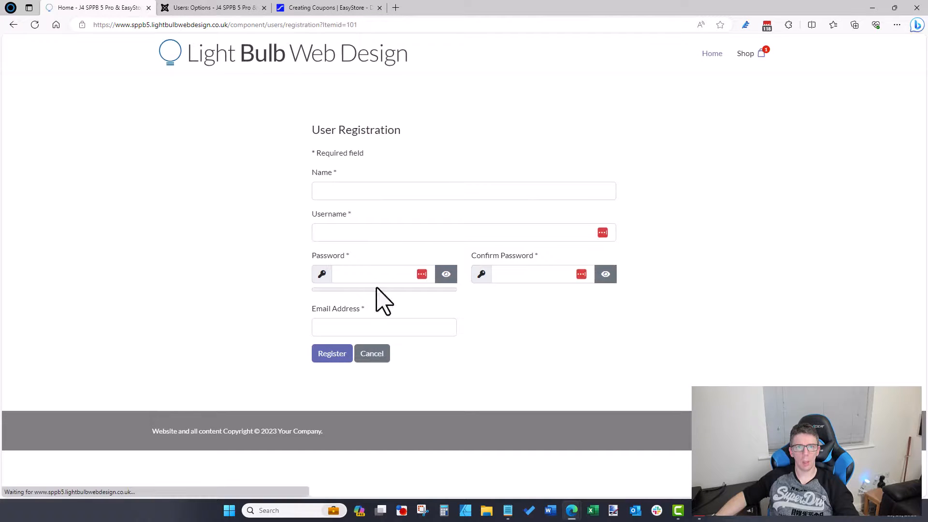
click(719, 56)
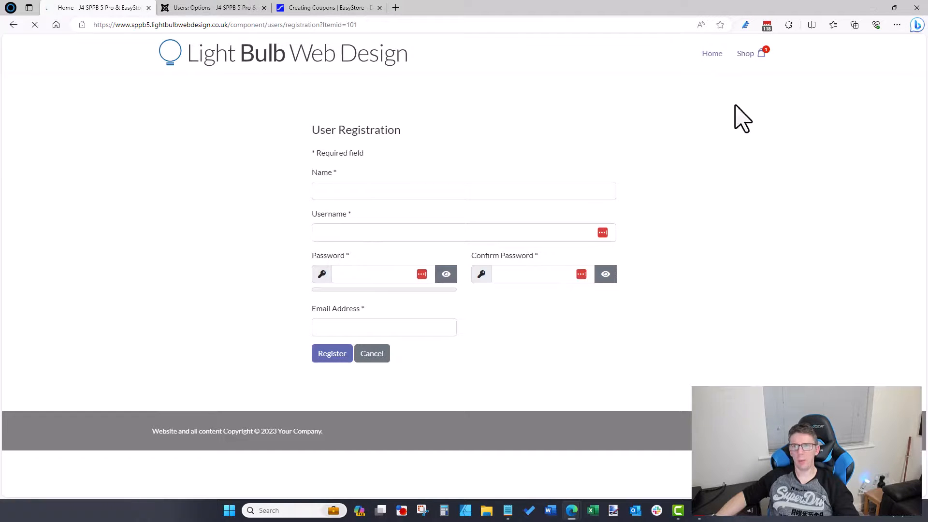
Step: Set Allow User Registration back to No, Save & Close, and return to the Shop page's address
click(160, 6)
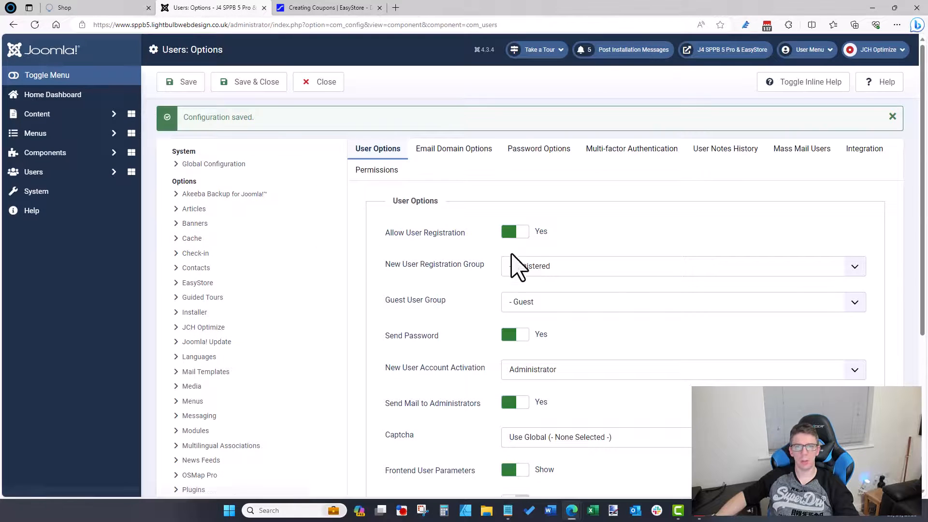
click(506, 240)
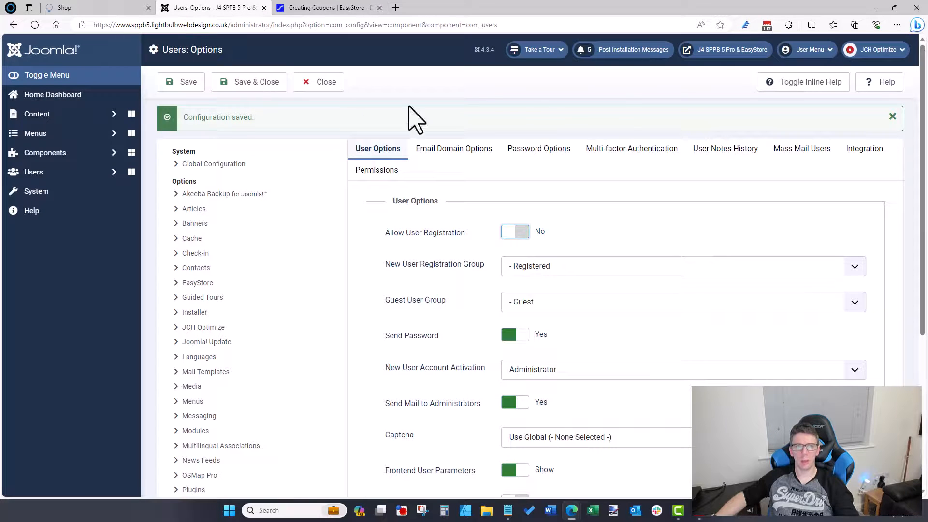
click(220, 90)
click(63, 10)
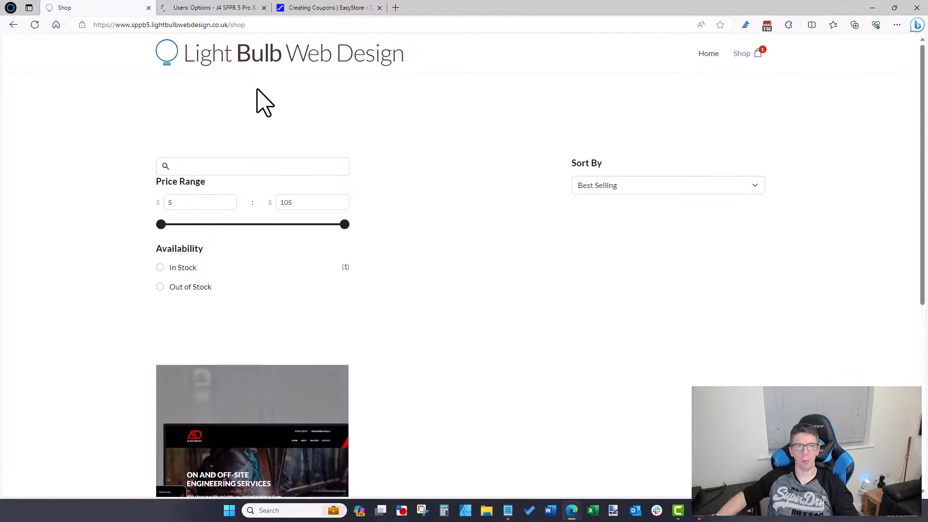
click(266, 25)
Step: Reload the Shop page, then open the Main Menu's items list under Menus in the admin
key(Return)
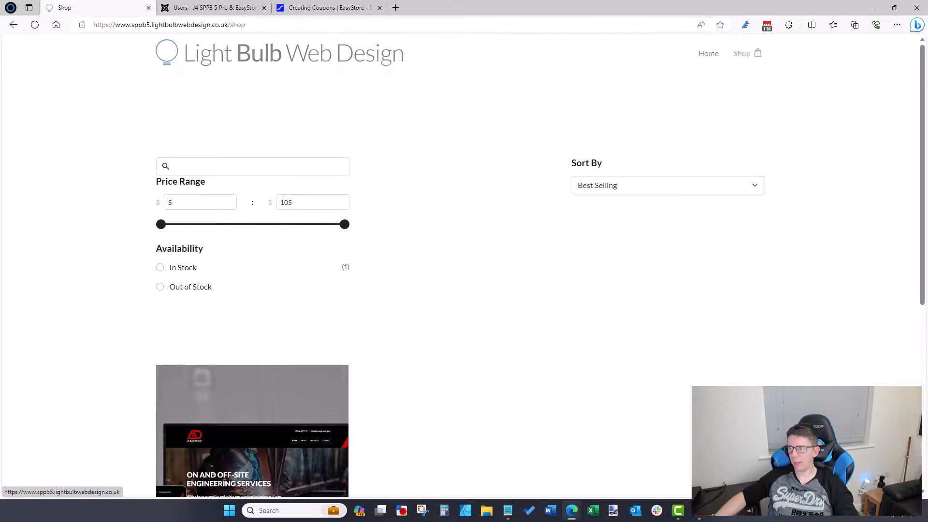
key(alt+Tab)
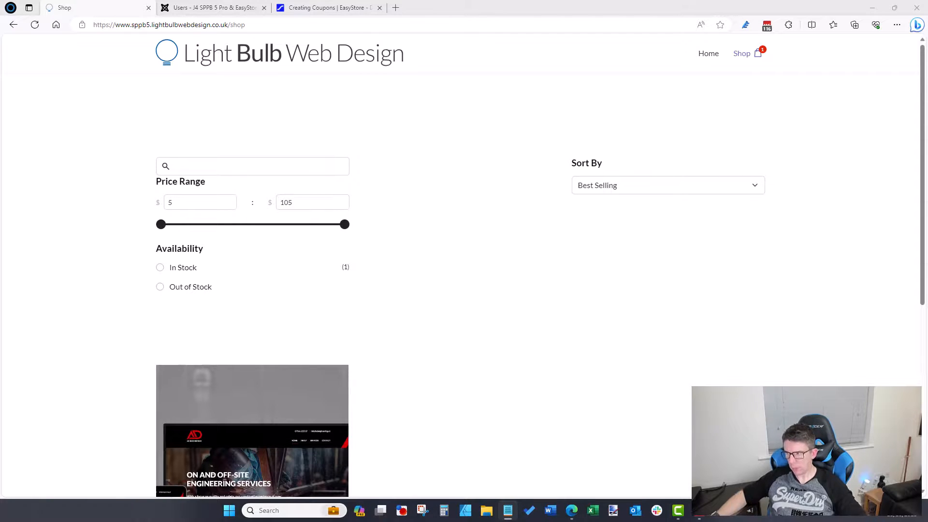
click(189, 7)
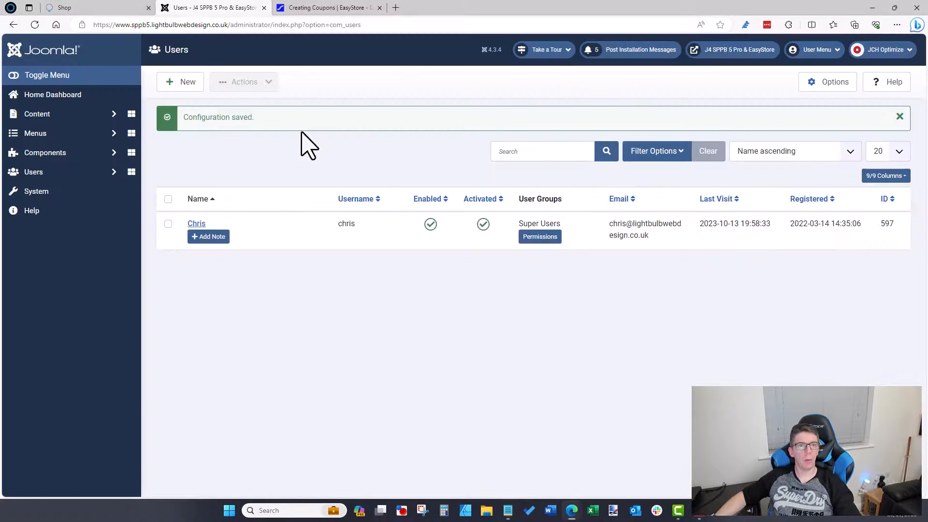
click(62, 137)
click(71, 244)
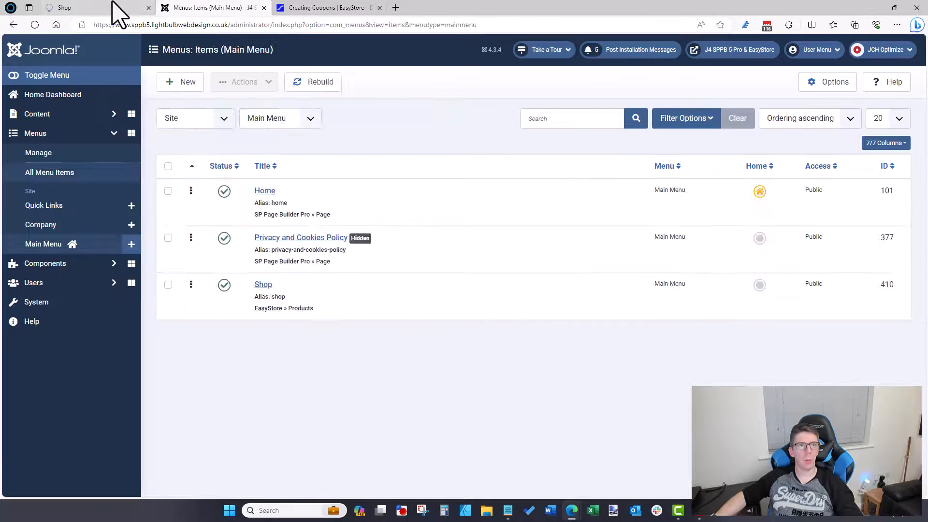
Step: Test the shop's cart icon, select the login page's web address, and return to Main Menu items
click(116, 8)
click(754, 58)
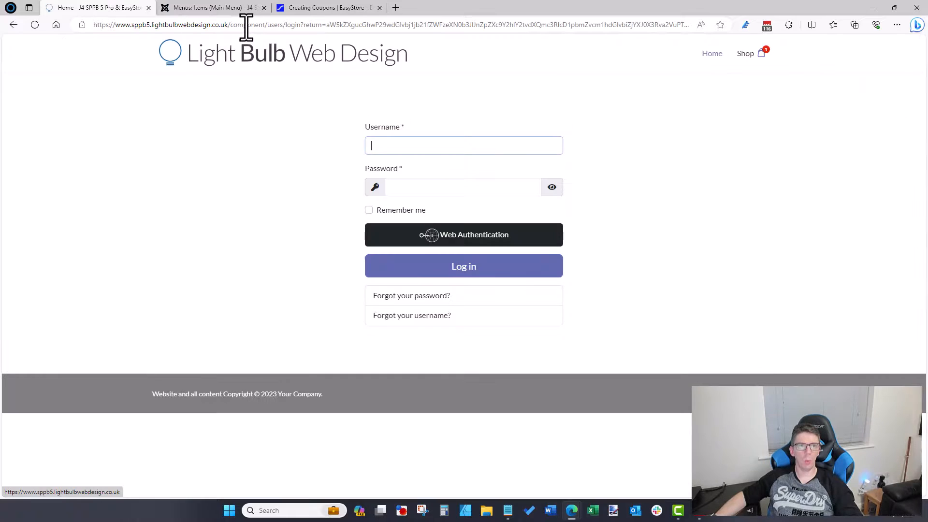
drag(233, 27, 875, 93)
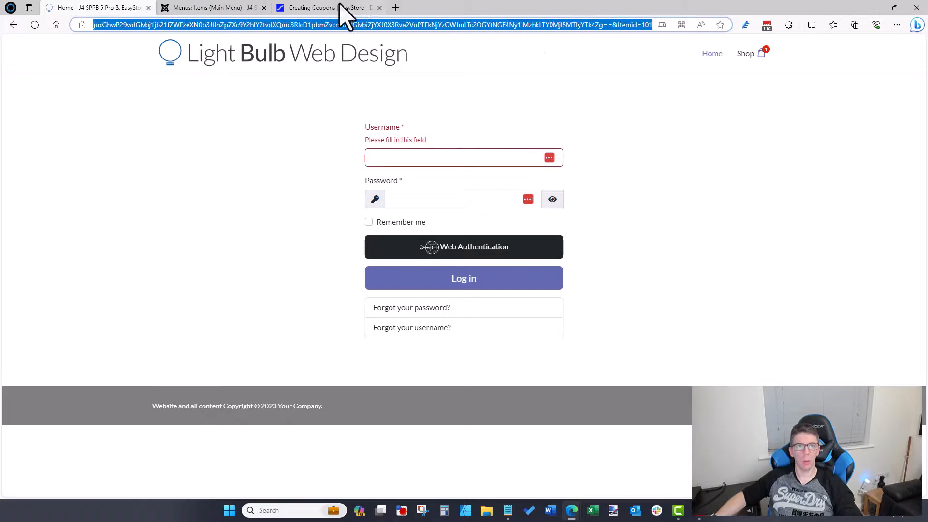
click(207, 6)
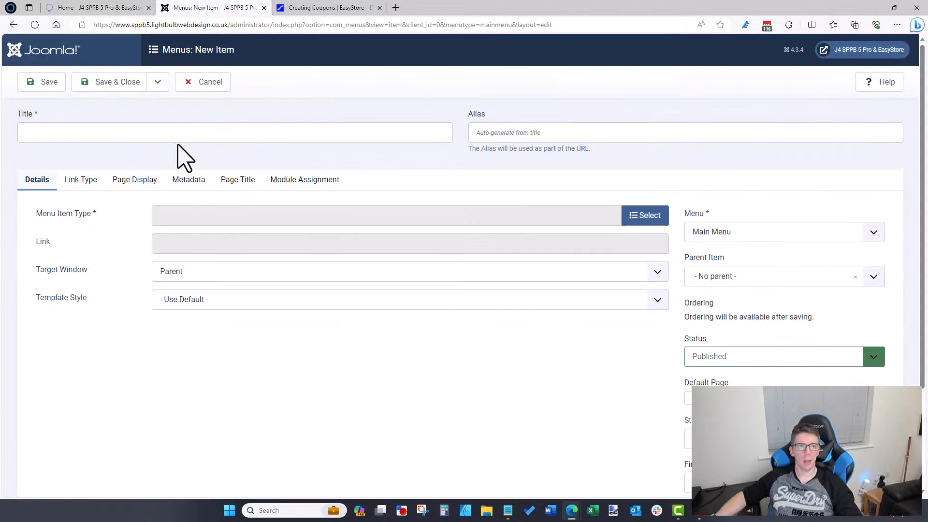
Step: Start a new Main Menu item and set its menu item type to EasyStore » Cart
click(186, 140)
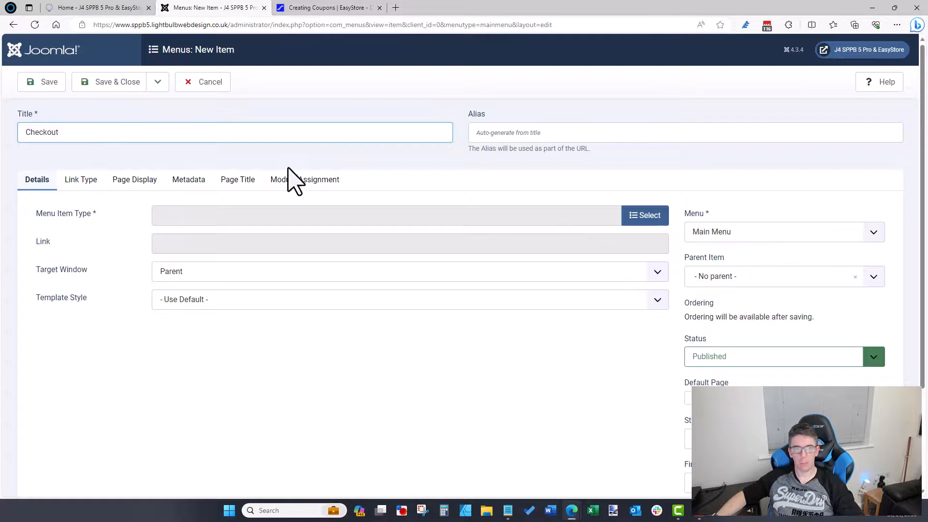
click(79, 184)
scroll(145, 314, down, 3)
scroll(179, 435, up, 3)
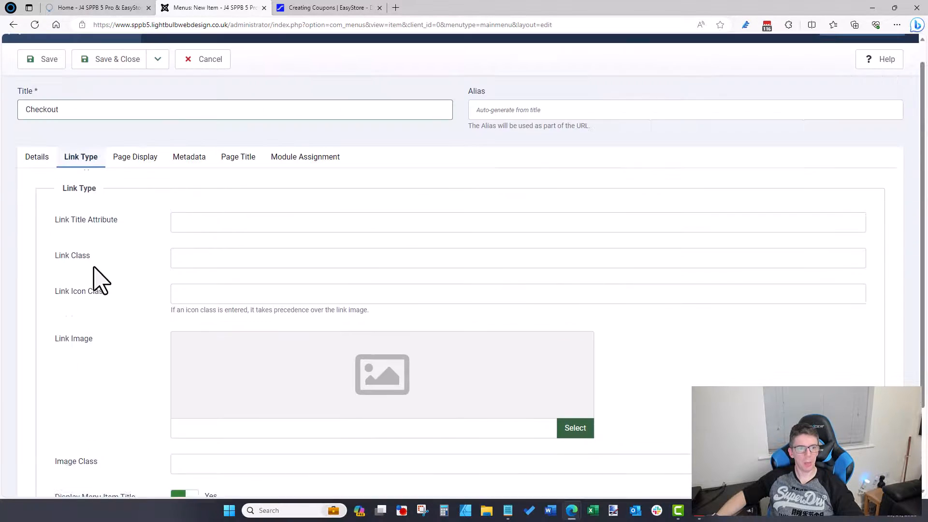
click(43, 187)
click(631, 222)
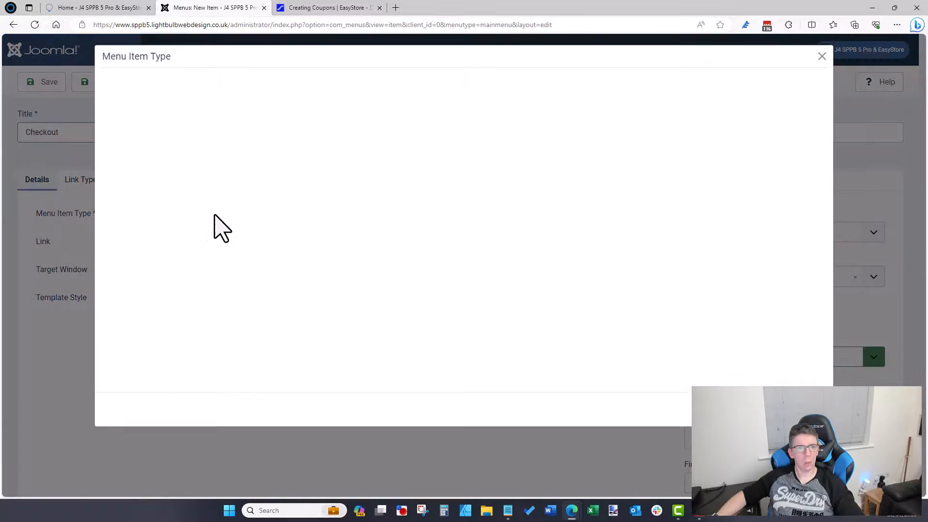
click(152, 178)
scroll(153, 203, down, 1)
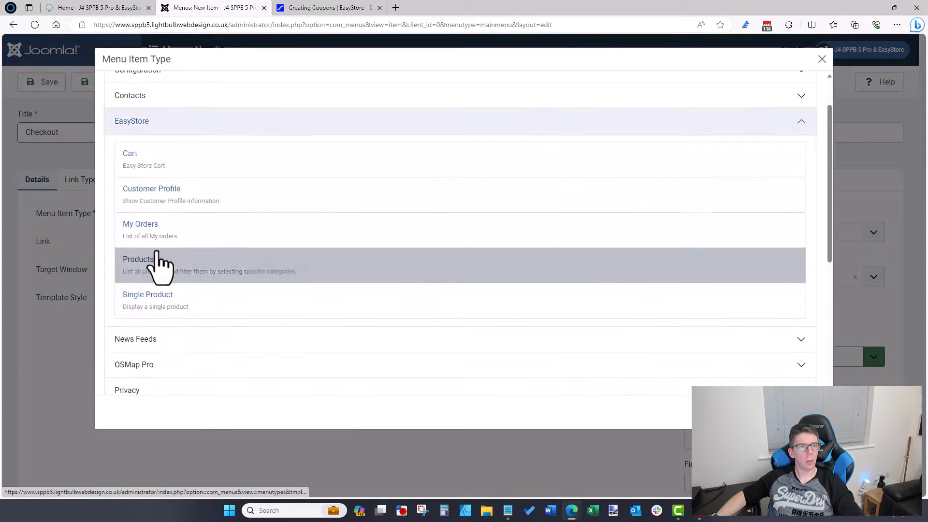
click(147, 170)
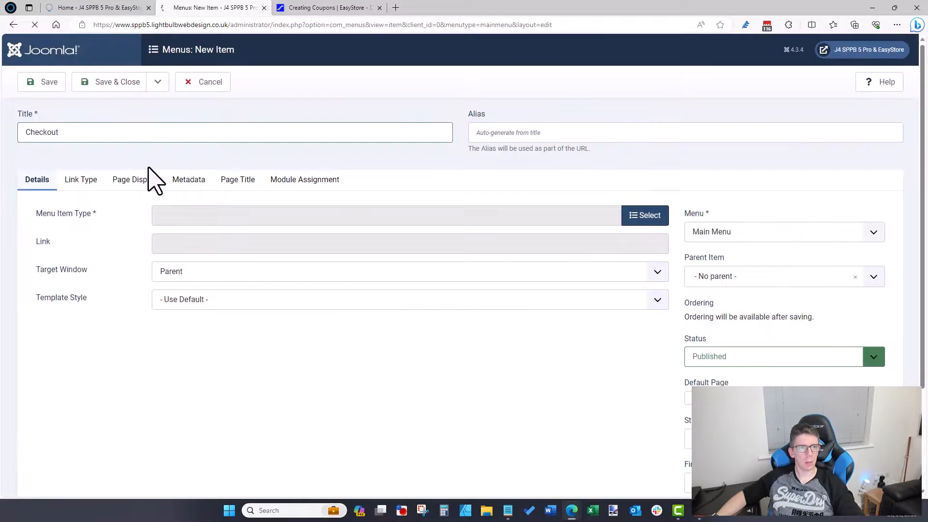
Step: On the site, open and close the cart drawer, go home, and view Product 1 in the cart
click(127, 7)
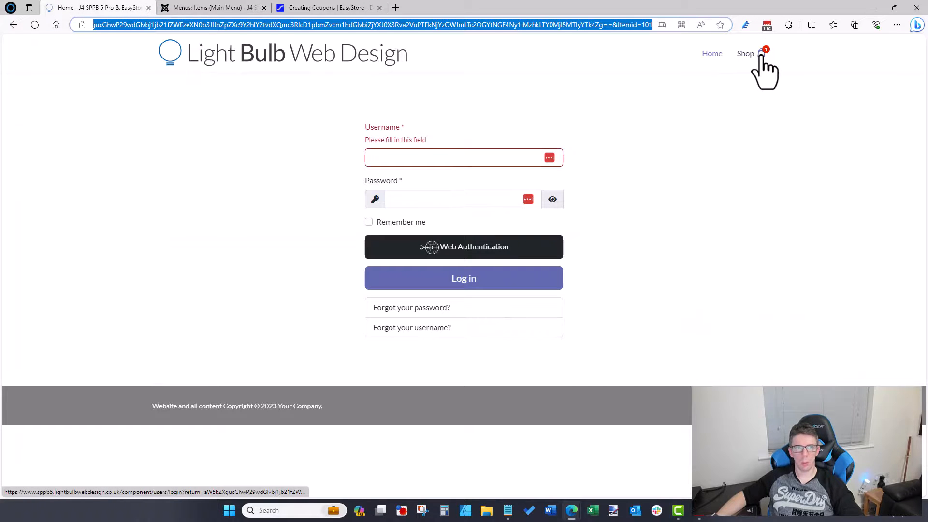
click(761, 54)
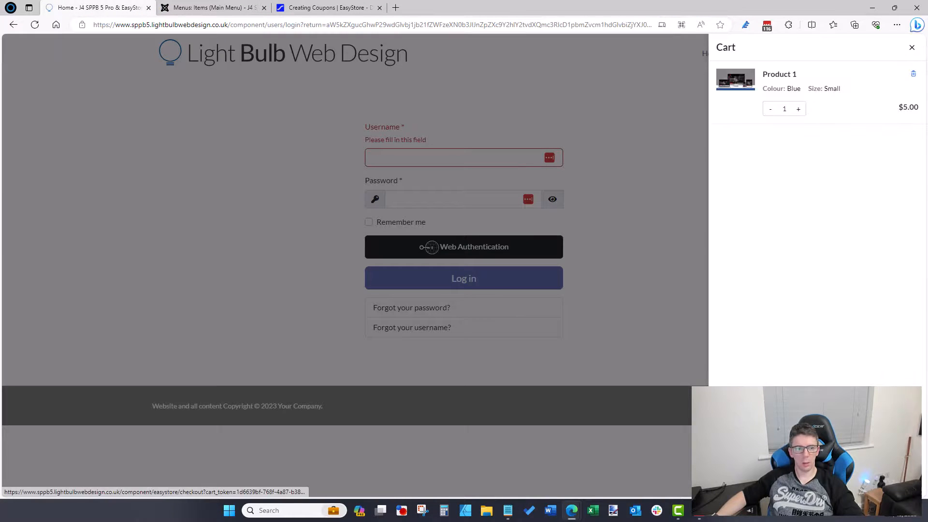
click(335, 150)
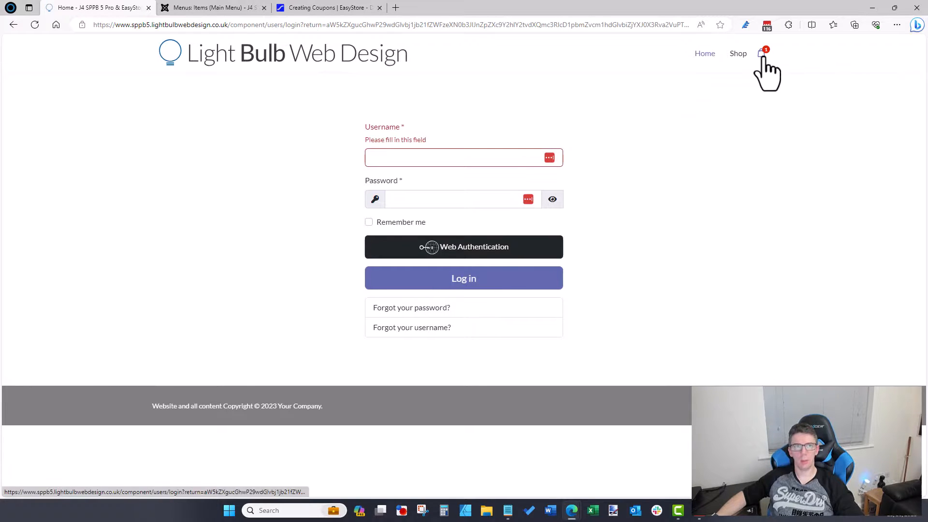
click(317, 78)
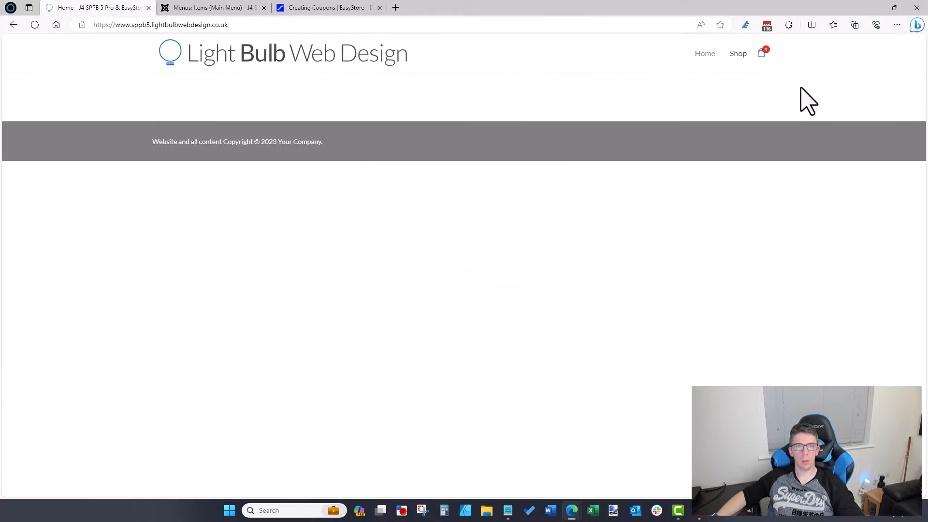
click(762, 53)
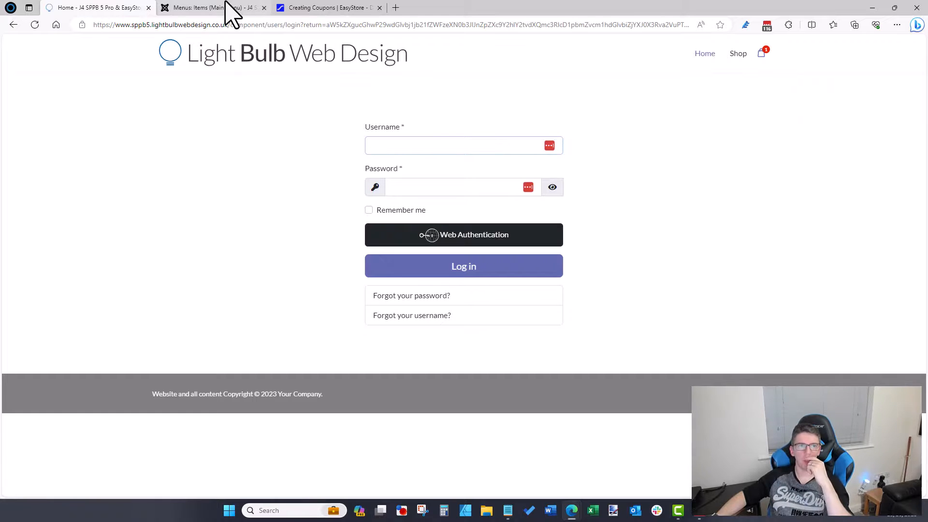
Step: Compare the Main Menu items list with the site's login and home pages, then bring up the coupons docs
click(227, 8)
click(97, 8)
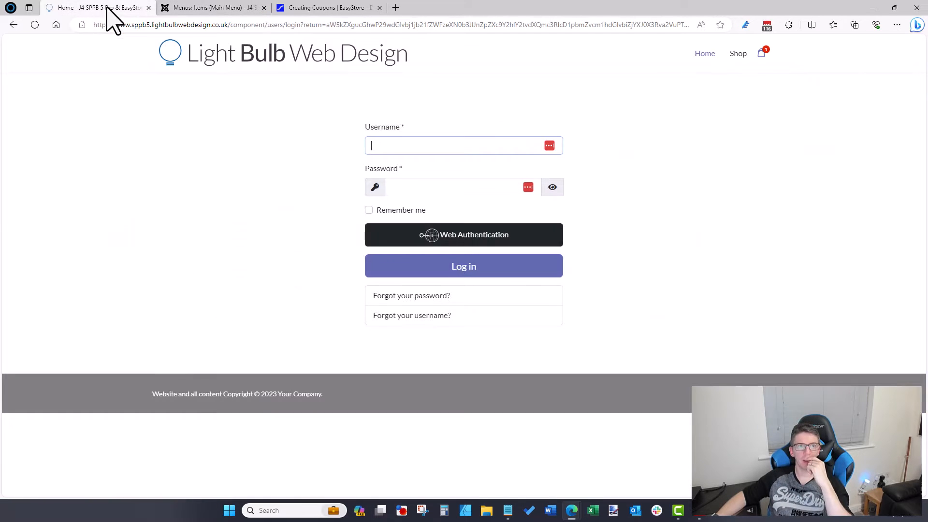
click(251, 68)
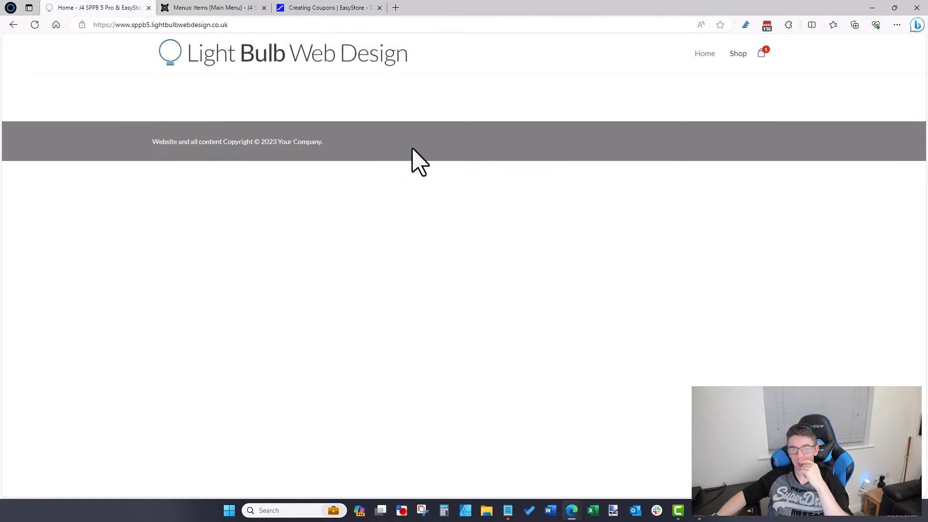
click(234, 7)
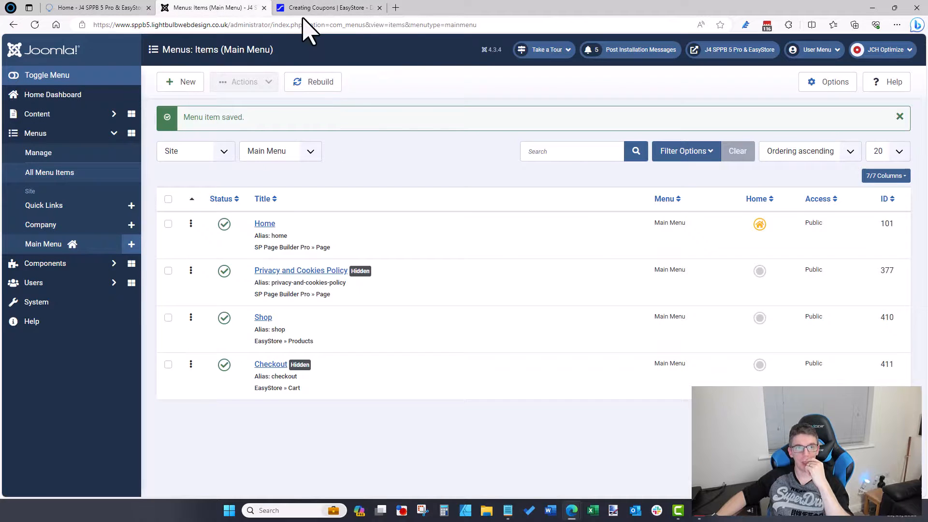
click(319, 8)
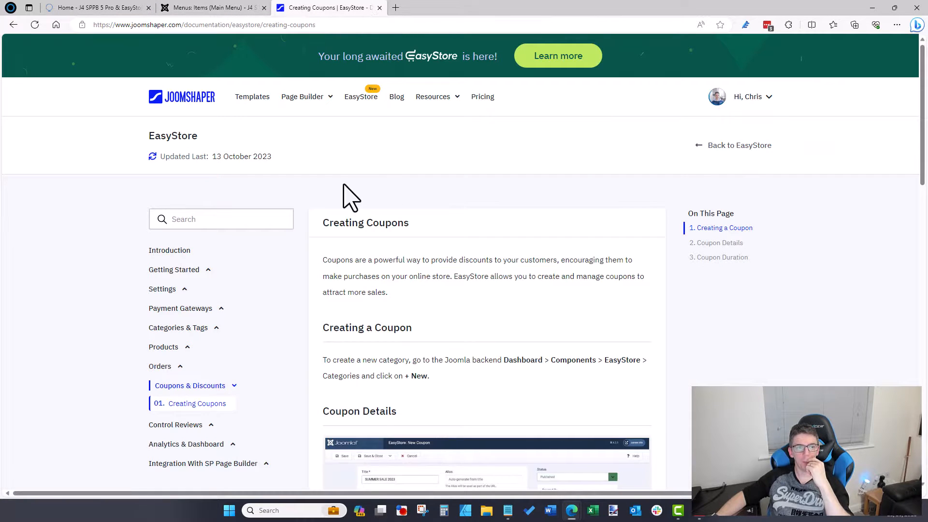
Step: Search the JoomShaper docs for 'che' and open the EasyStore documentation
scroll(344, 185, down, 1)
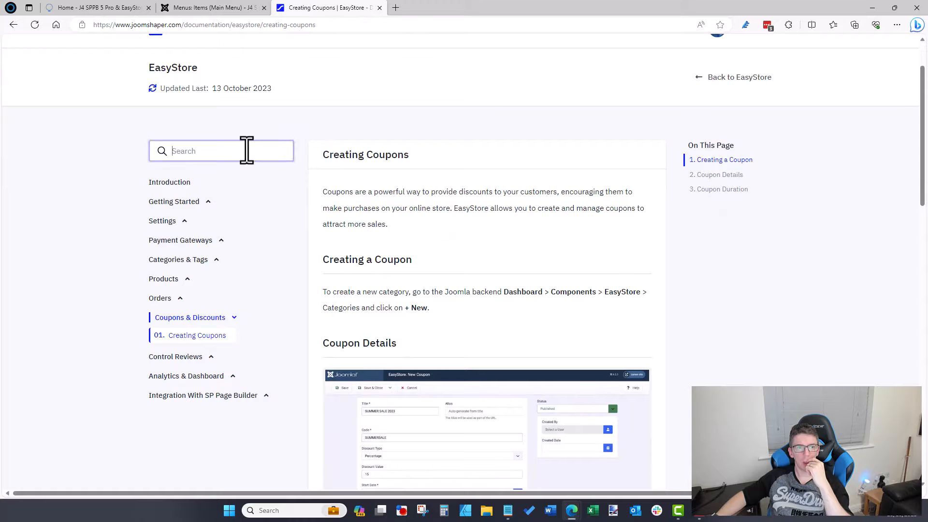
text(checkout)
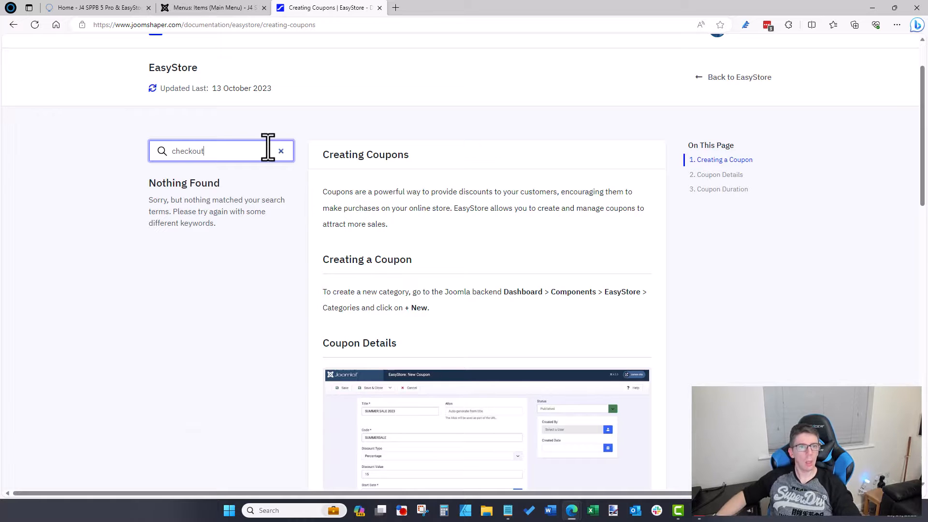
scroll(233, 135, up, 2)
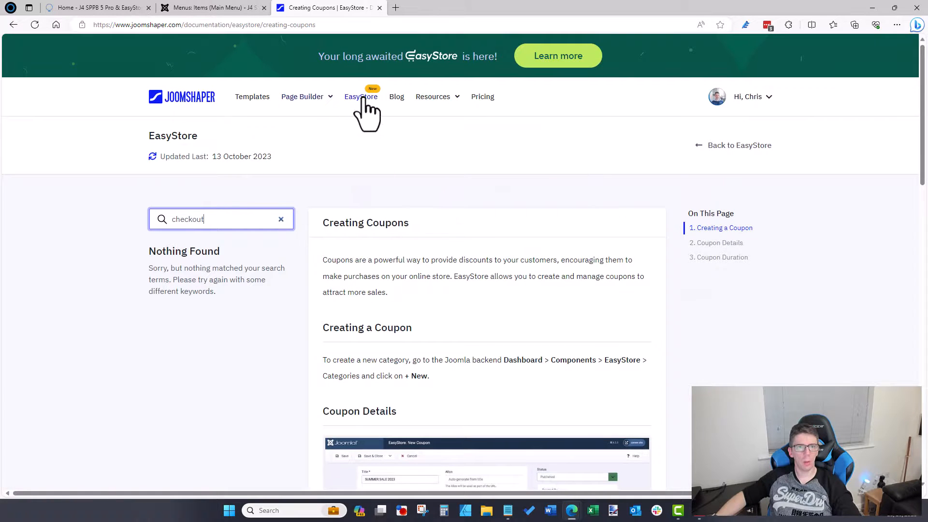
mouse_move(437, 99)
click(457, 128)
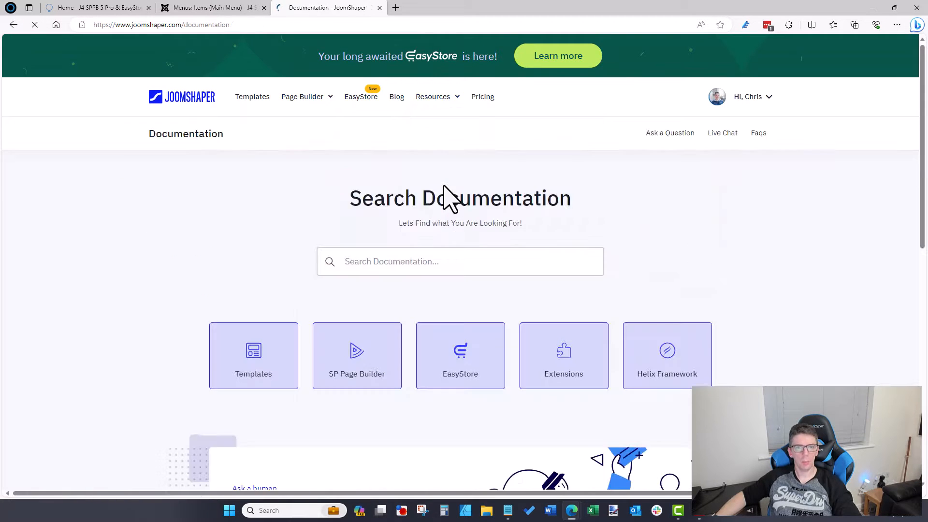
click(460, 377)
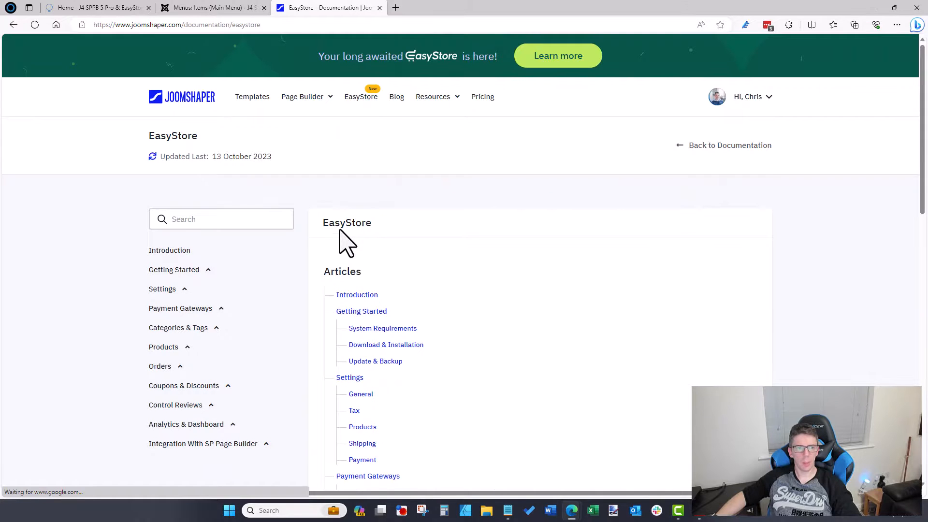
Step: Read the Manually Creating New Order article under Orders
scroll(340, 230, down, 2)
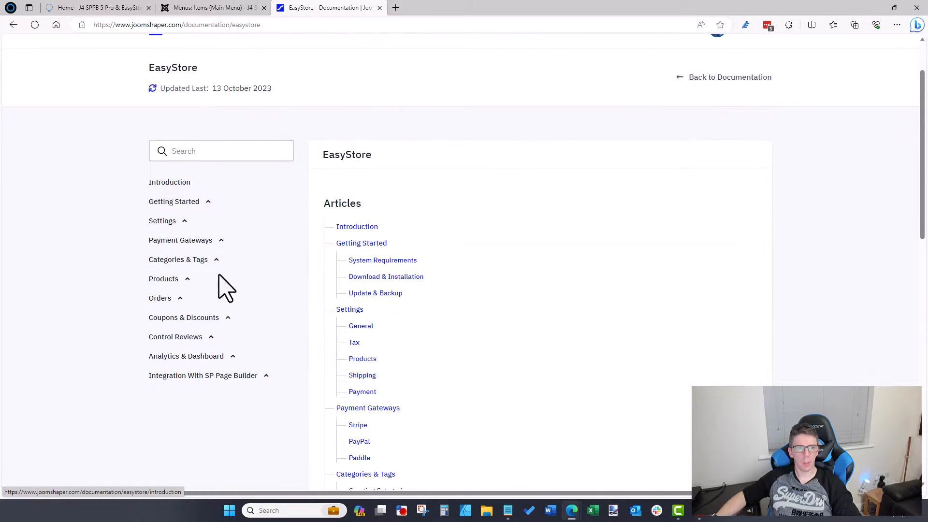
click(173, 300)
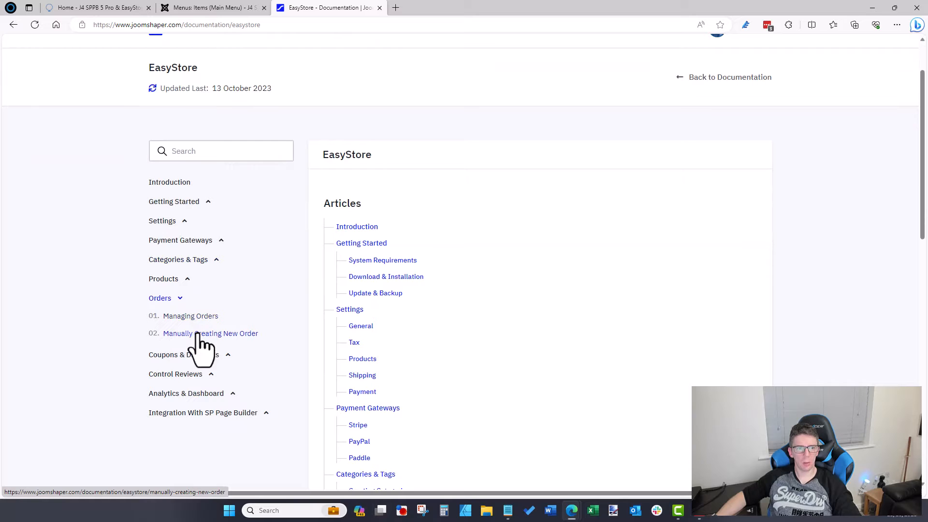
click(200, 336)
scroll(299, 279, down, 2)
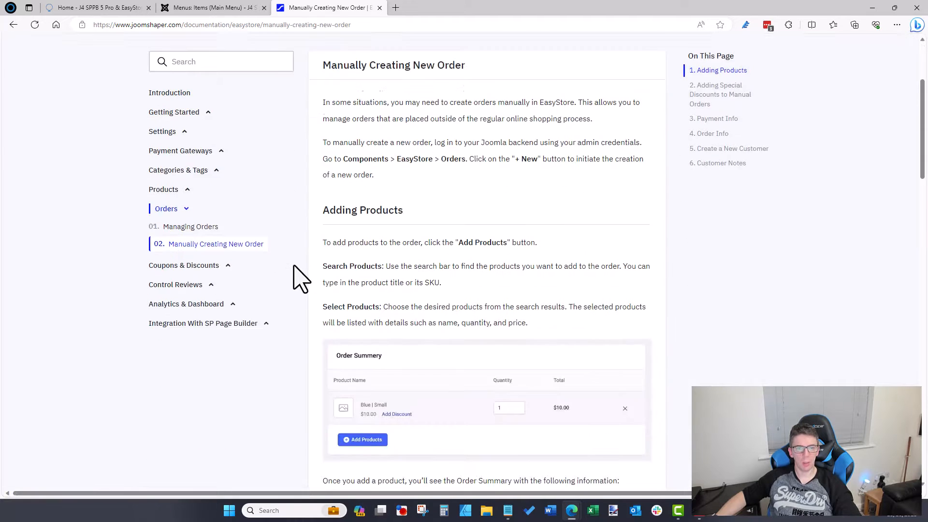
scroll(300, 279, down, 10)
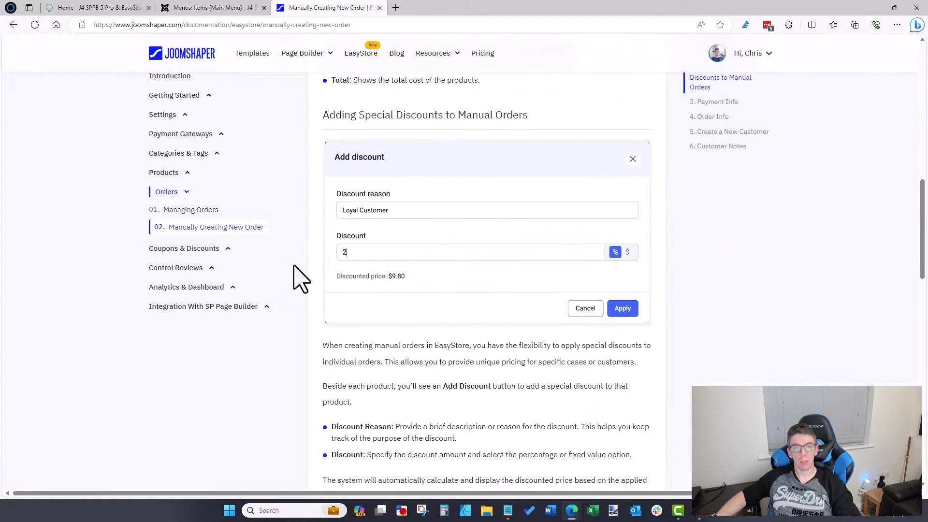
scroll(294, 266, down, 13)
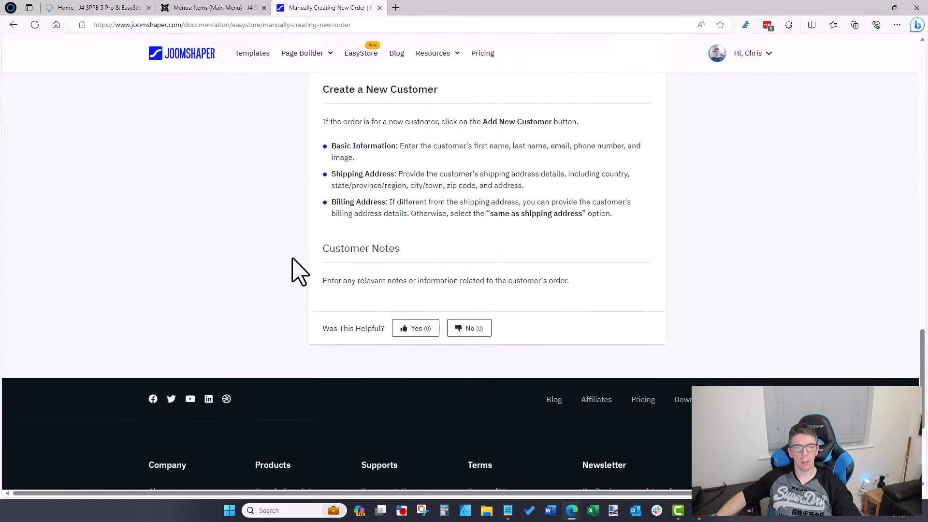
scroll(297, 271, up, 15)
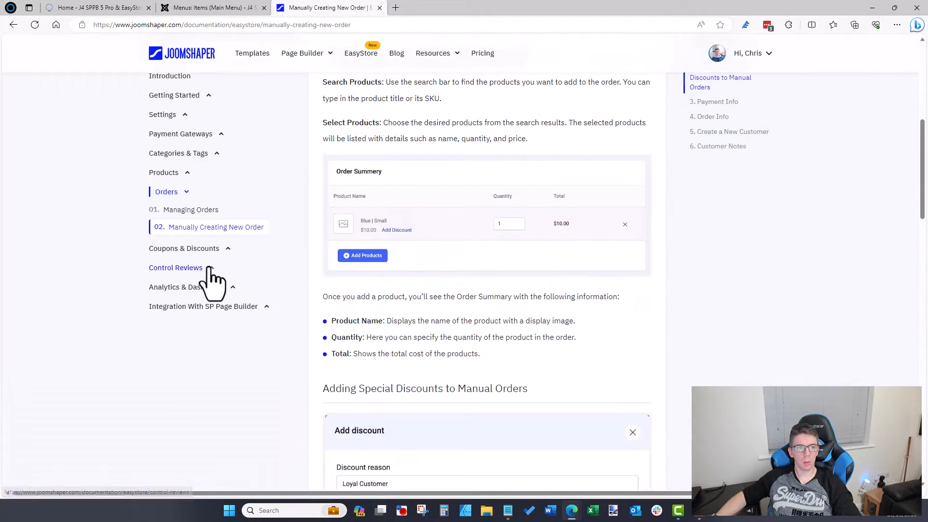
scroll(208, 283, up, 7)
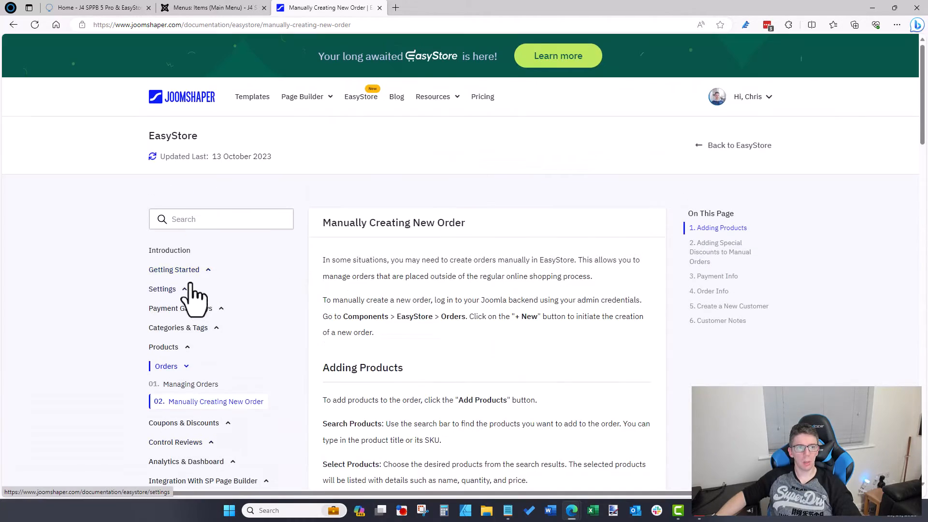
Step: Read the System Requirements article, then the Settings > General documentation
click(190, 271)
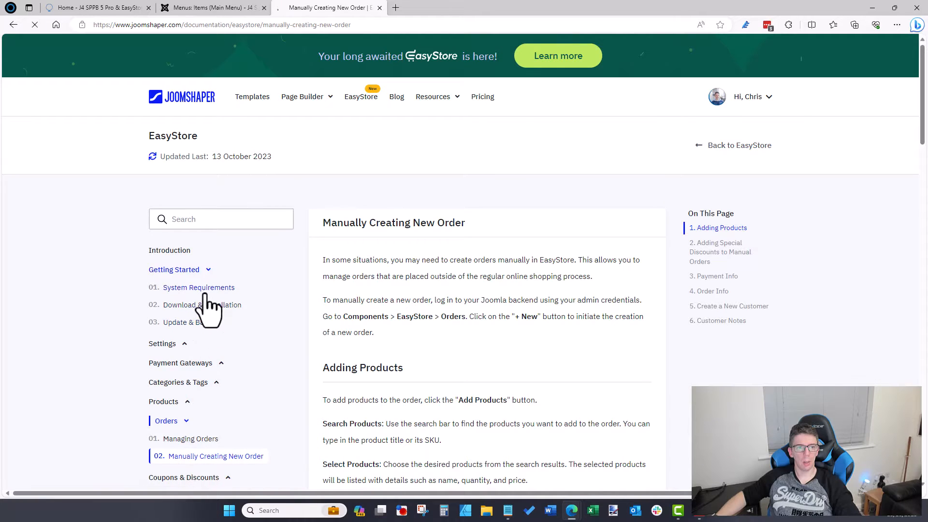
scroll(392, 276, down, 10)
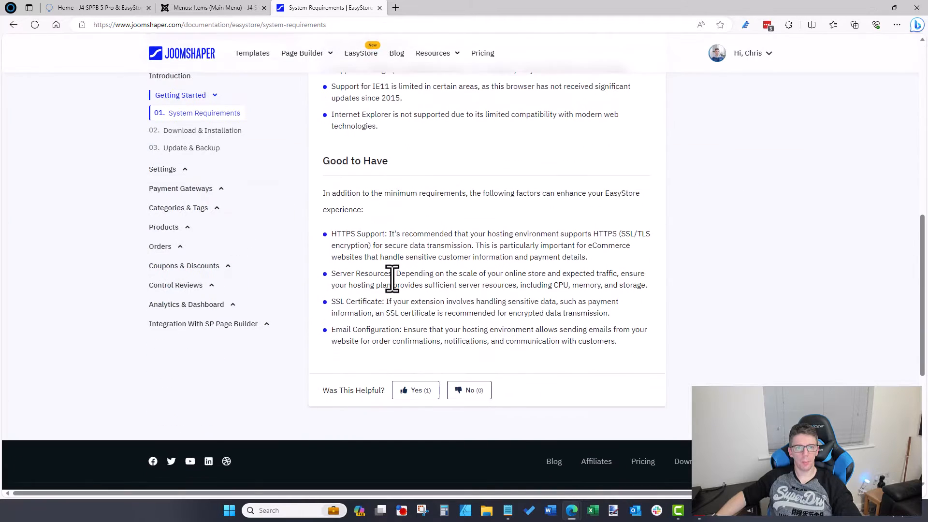
scroll(392, 278, up, 10)
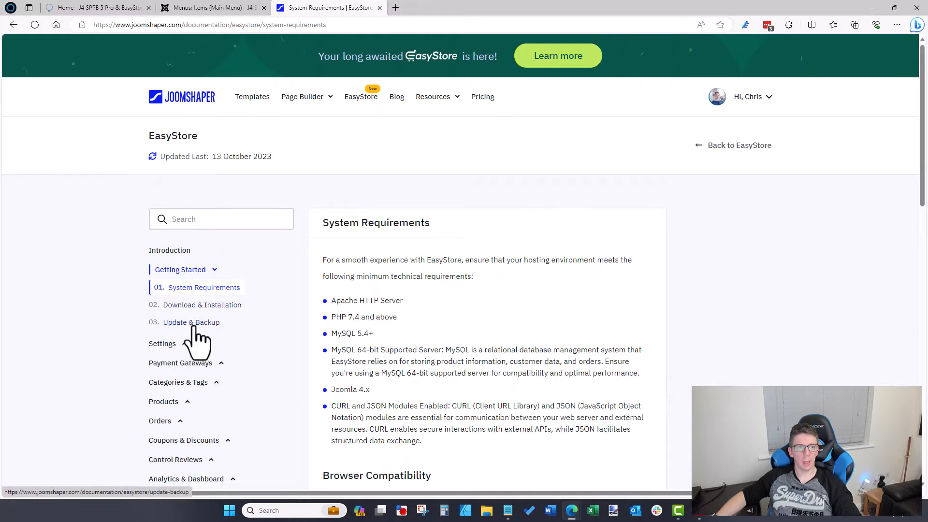
click(180, 344)
scroll(247, 285, down, 3)
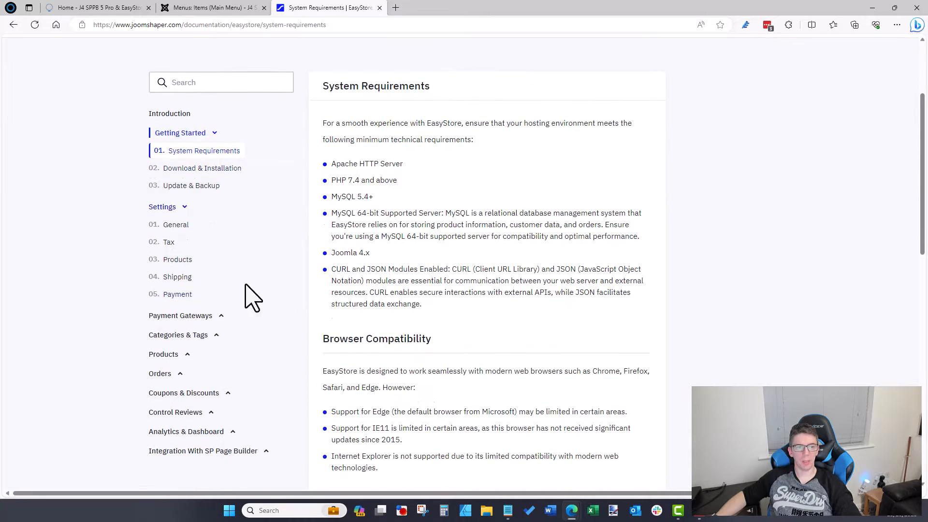
click(178, 226)
scroll(414, 216, down, 6)
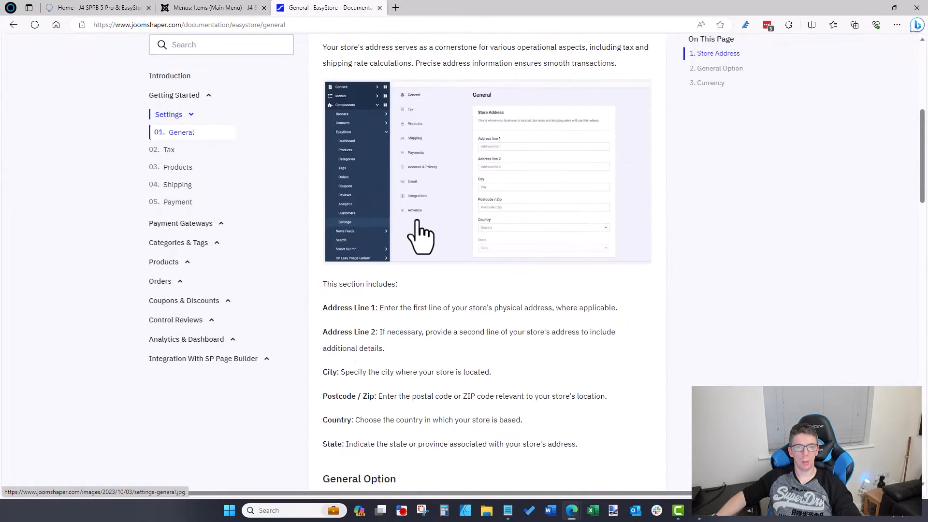
scroll(420, 237, down, 12)
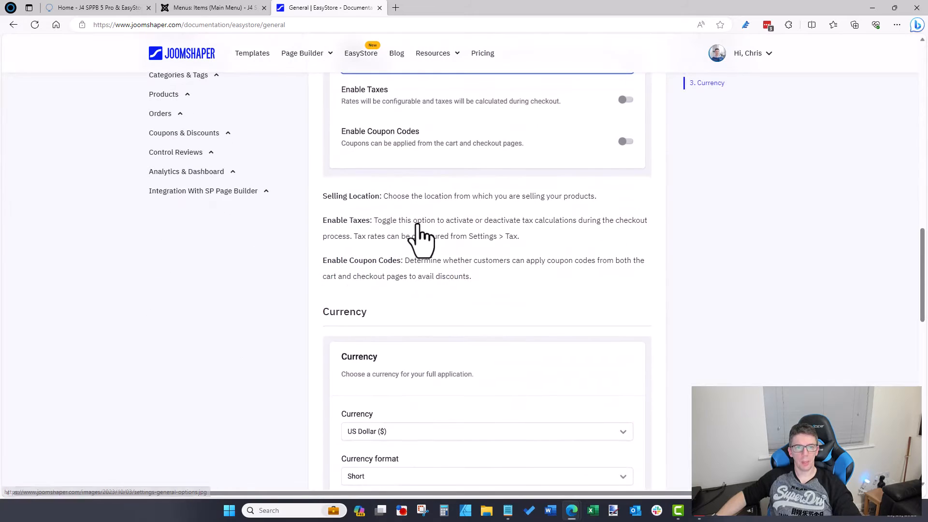
scroll(419, 290, down, 10)
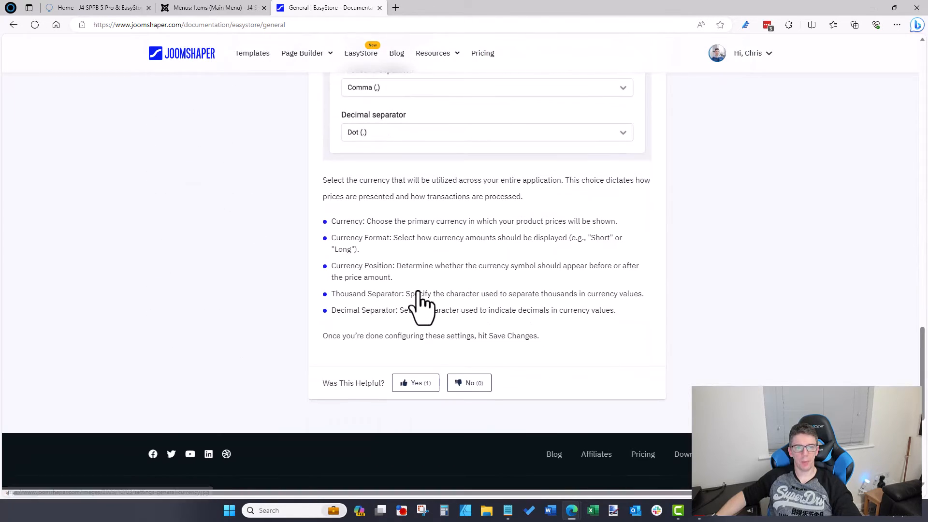
scroll(411, 309, up, 15)
Step: Switch via the Main Menu admin page to the site's home page, then to the Notepad notes
click(213, 8)
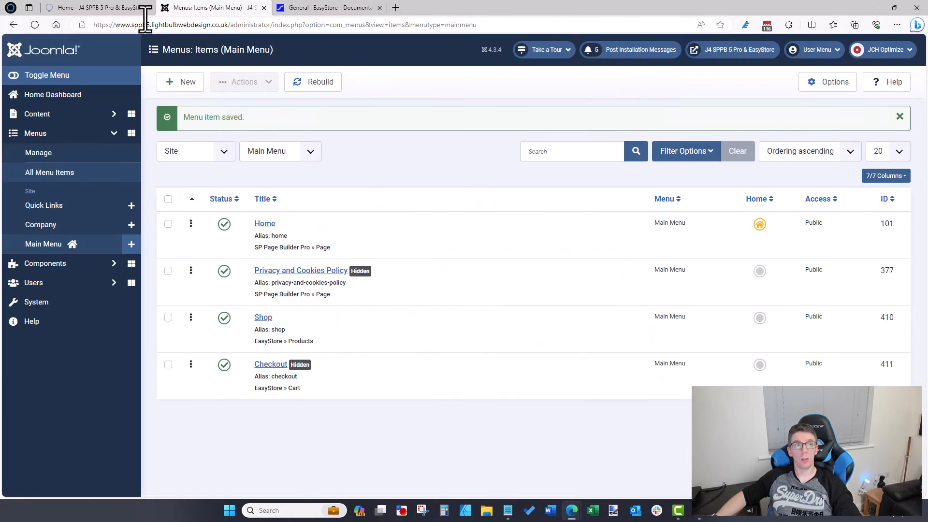
click(120, 8)
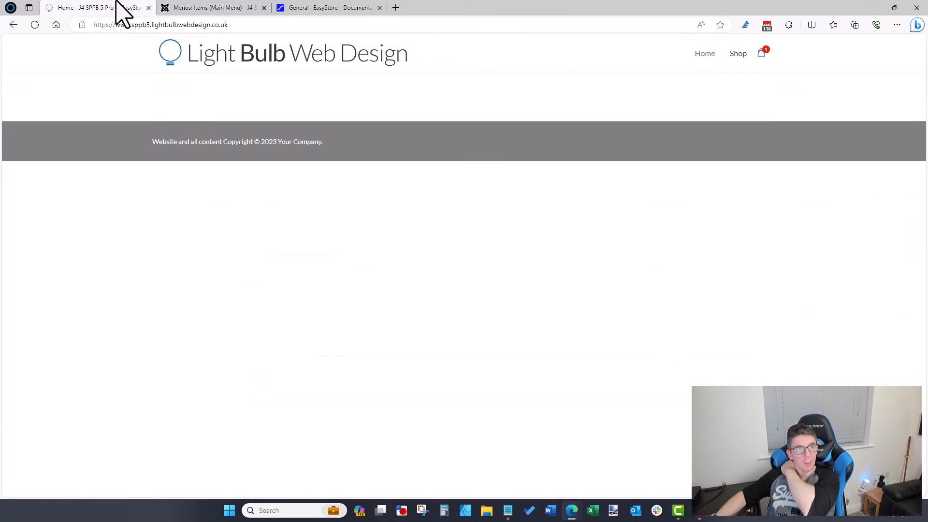
key(alt+Tab)
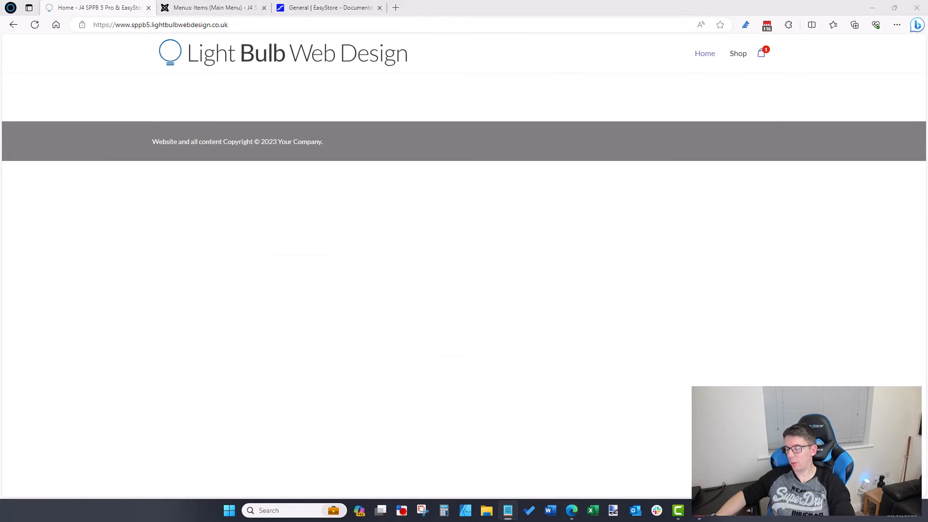